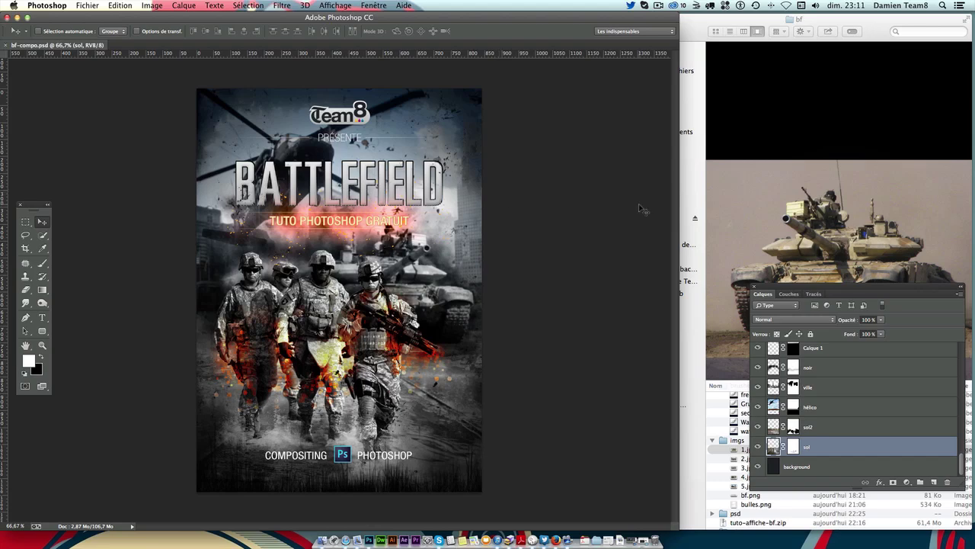
# Step: Preview the source photos 1.jpg to 5.jpg in the image folder, then return to Photoshop
pyautogui.click(785, 217)
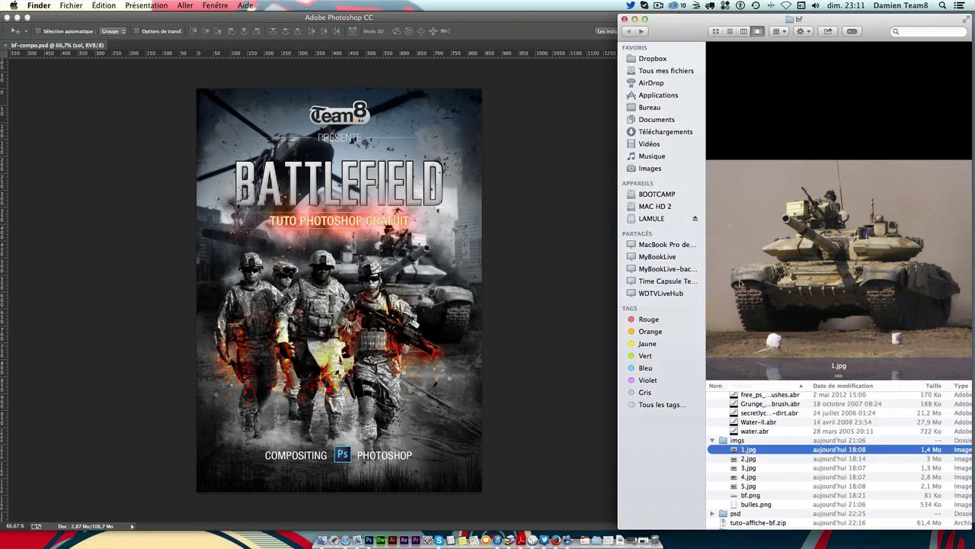
pyautogui.press('Down')
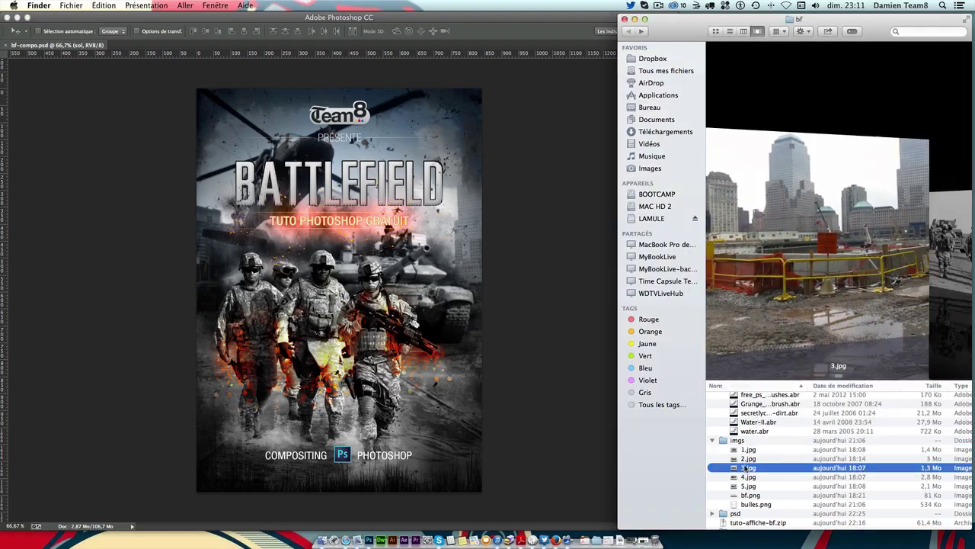
pyautogui.press('Down')
pyautogui.click(748, 450)
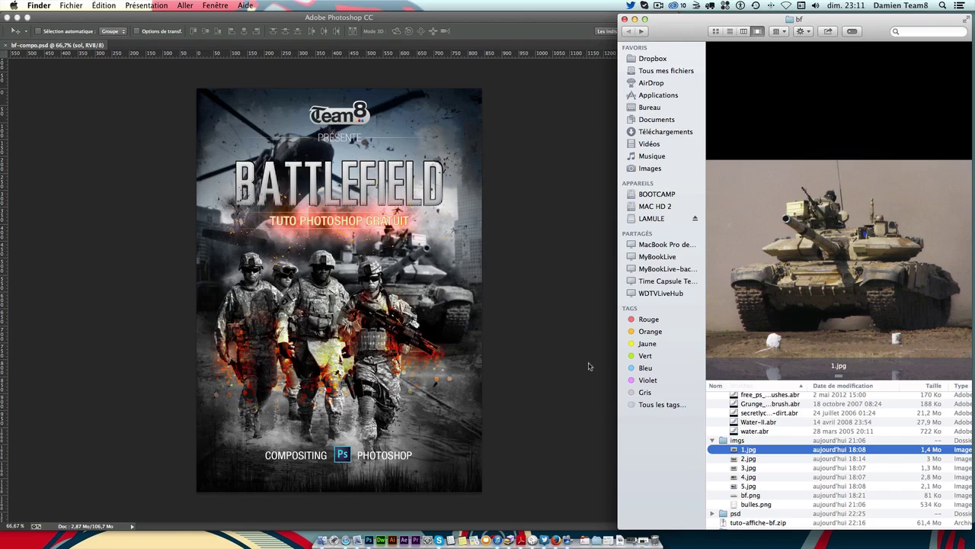
pyautogui.click(748, 459)
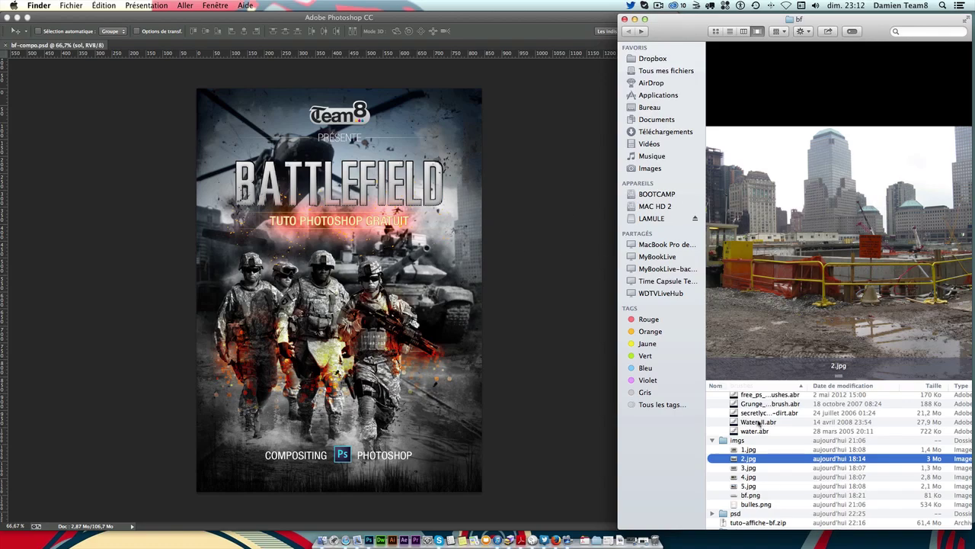
pyautogui.click(748, 468)
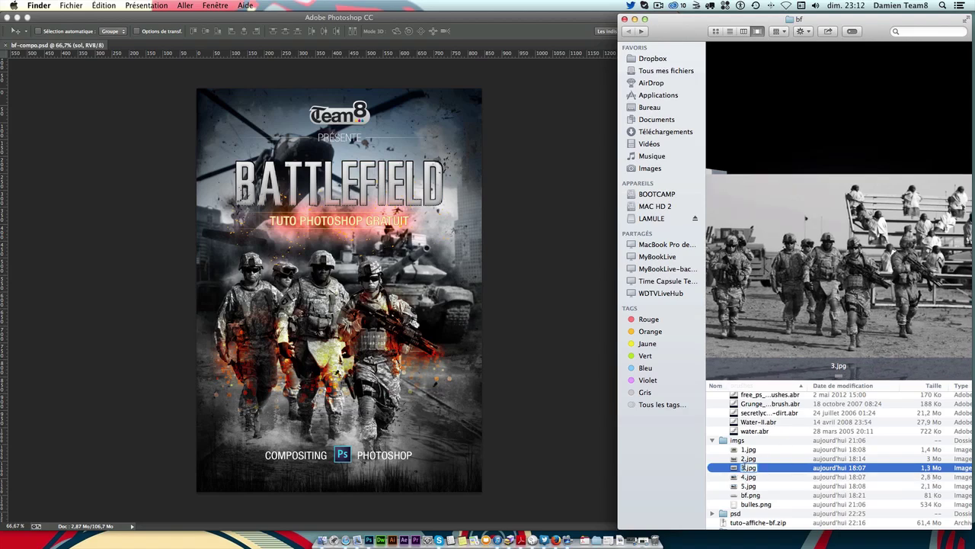
pyautogui.click(741, 477)
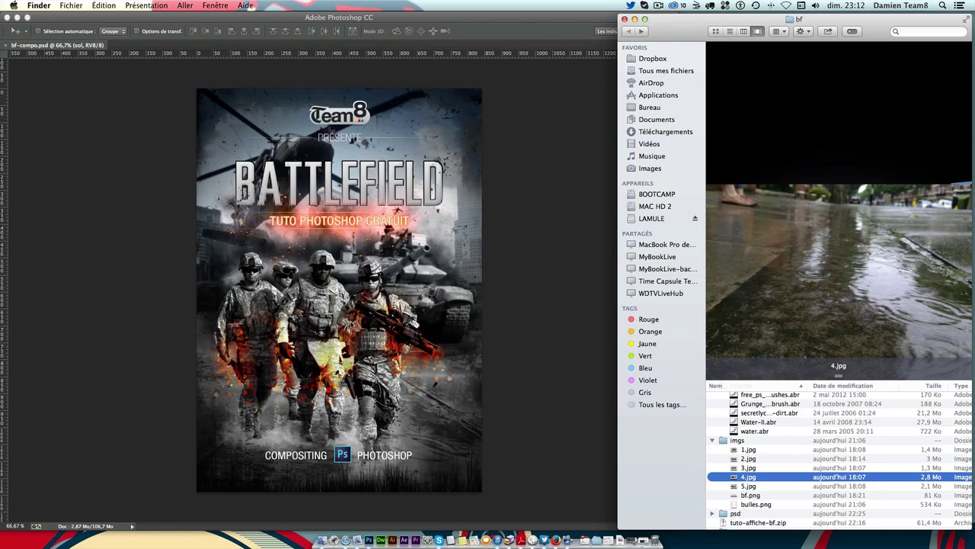
pyautogui.click(754, 485)
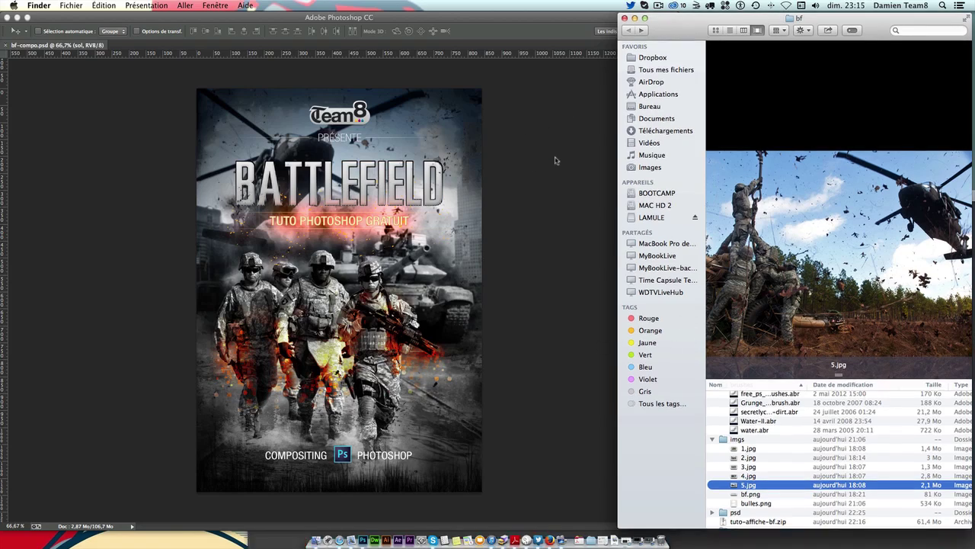
pyautogui.click(555, 160)
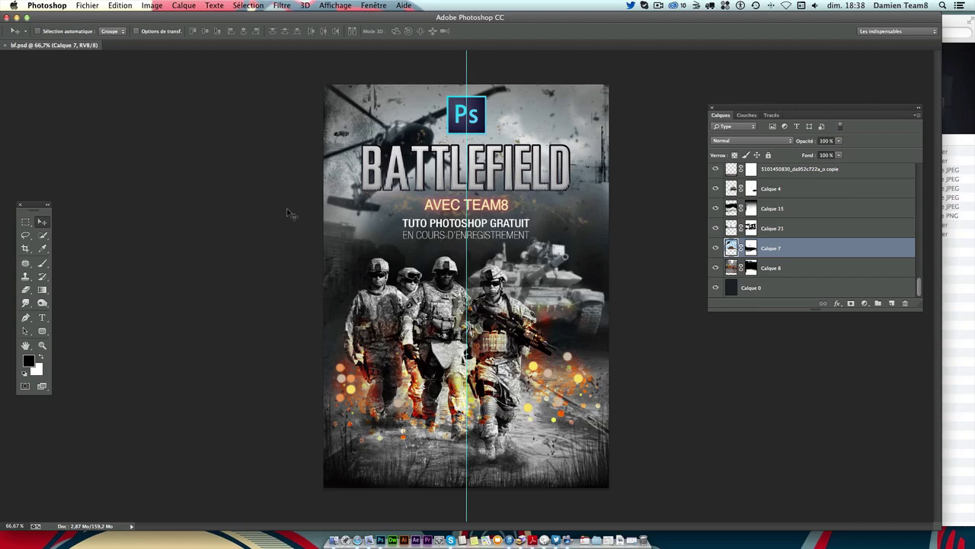
# Step: Create a 297 × 420 mm A3 document from the Papier format international preset at 72 ppi
pyautogui.press('super+n')
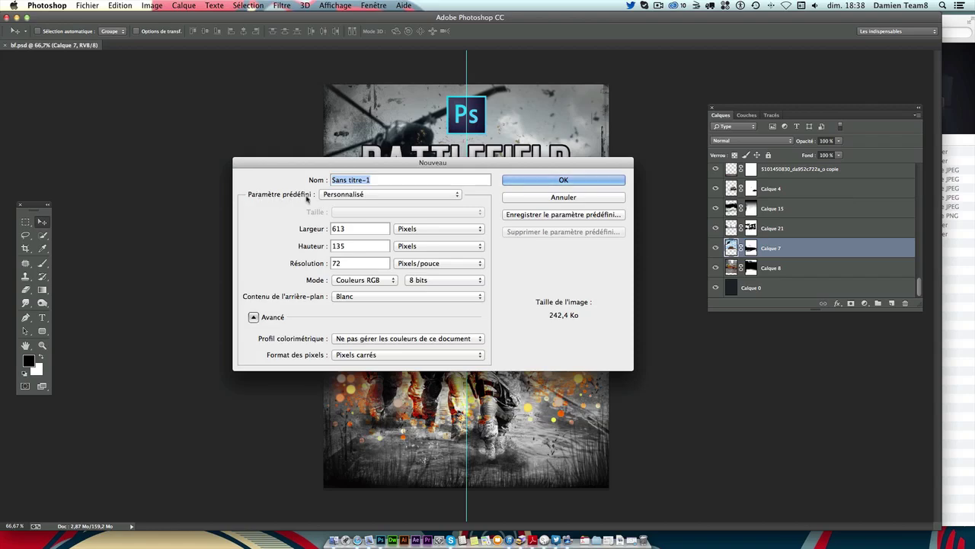
pyautogui.click(404, 199)
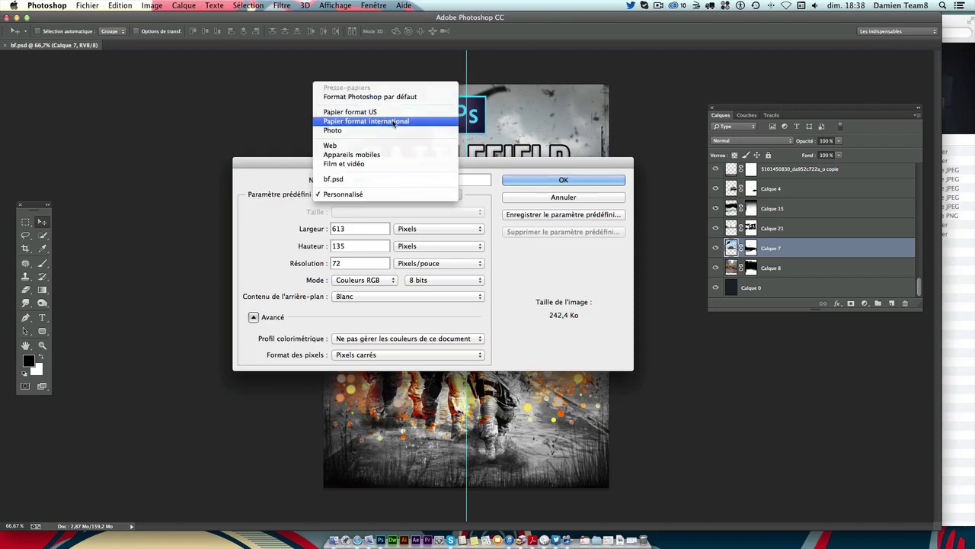
pyautogui.click(388, 123)
pyautogui.click(374, 219)
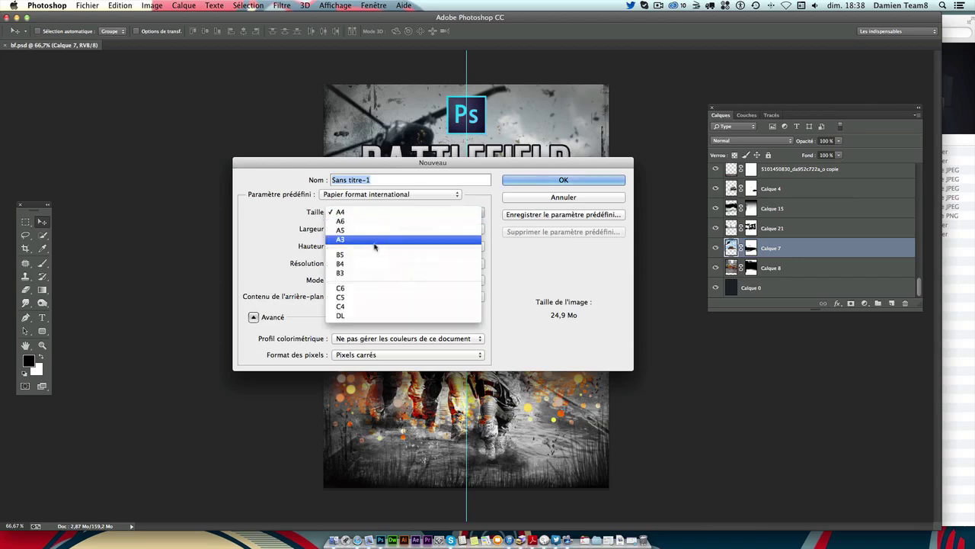
pyautogui.click(373, 240)
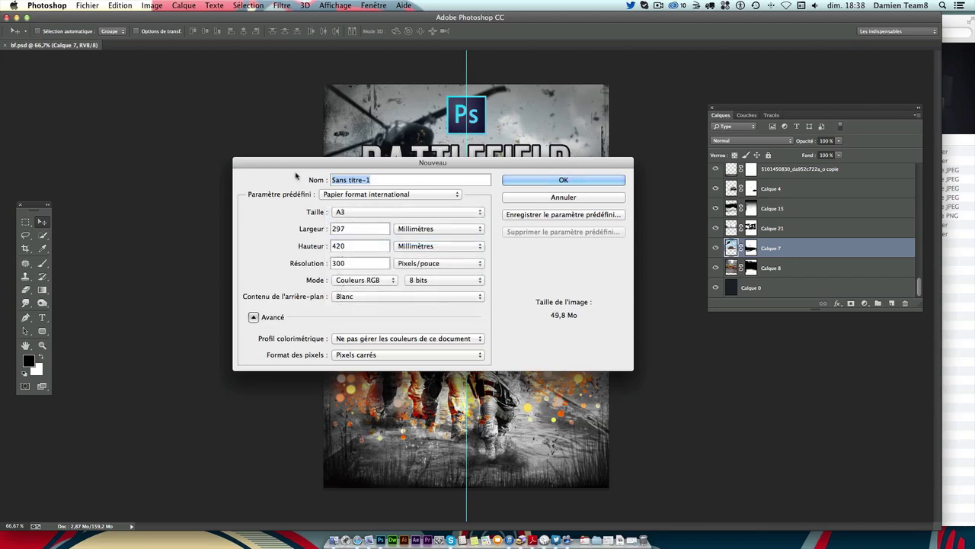
pyautogui.click(347, 229)
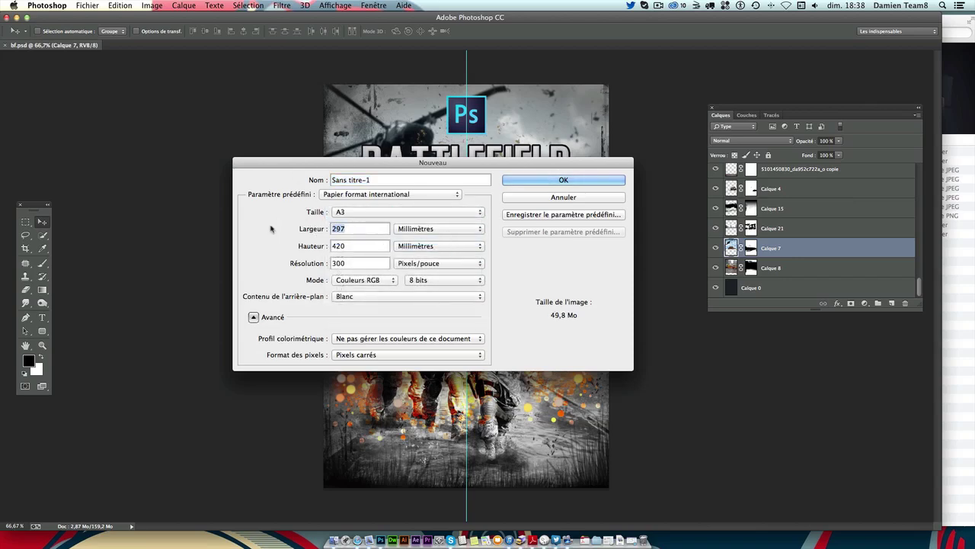
pyautogui.click(358, 229)
pyautogui.doubleClick(358, 229)
pyautogui.click(365, 247)
pyautogui.press('Tab')
pyautogui.write('72')
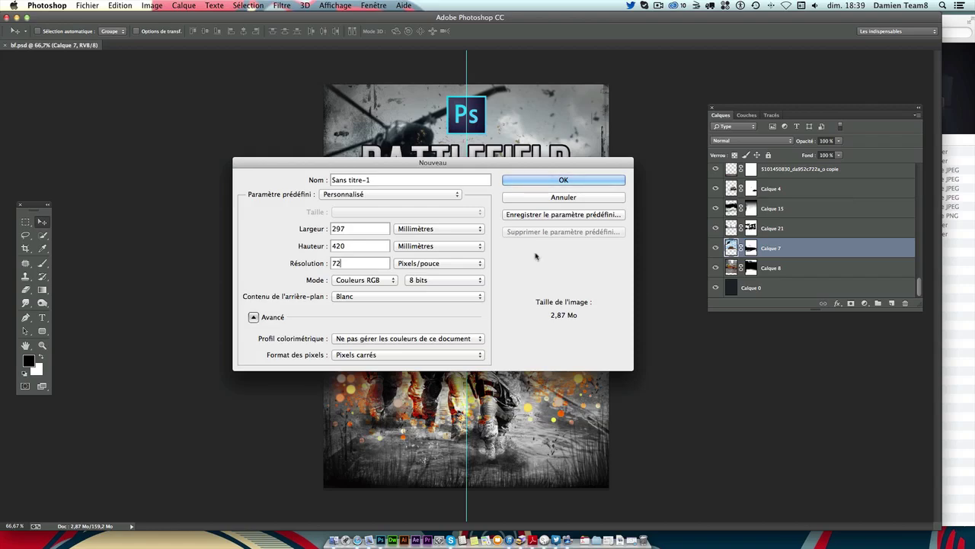
pyautogui.doubleClick(336, 263)
pyautogui.click(547, 182)
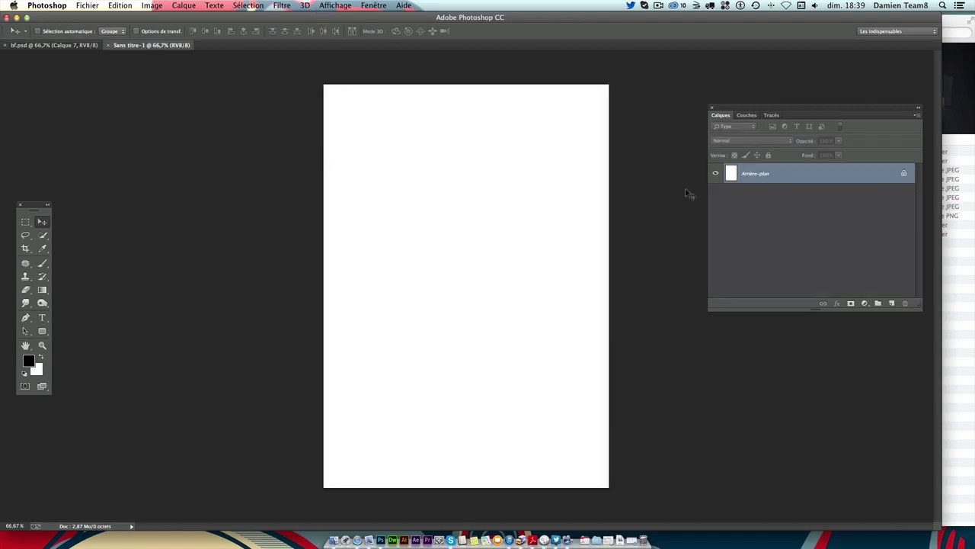
# Step: Browse the imgs folder previews and open 4.jpg with Adobe Photoshop CC
pyautogui.click(951, 25)
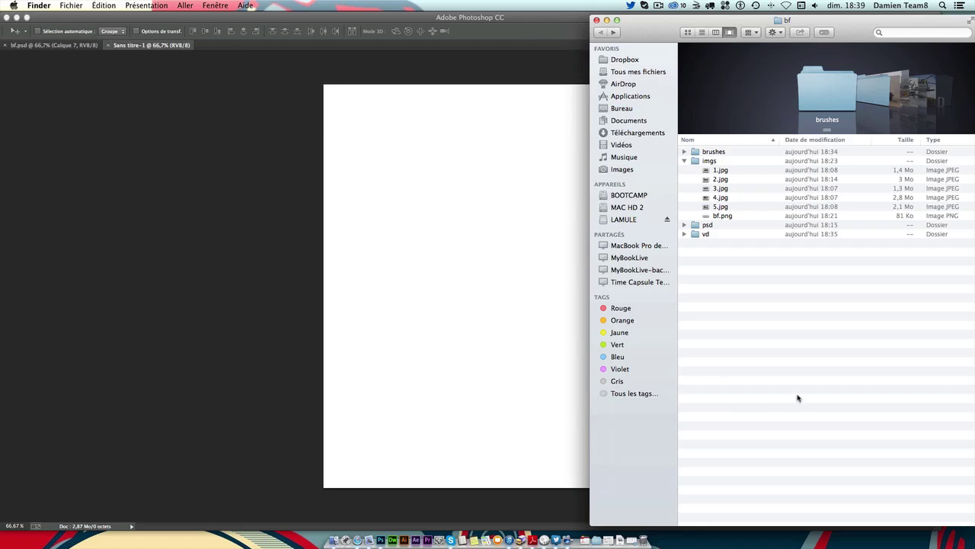
pyautogui.click(724, 178)
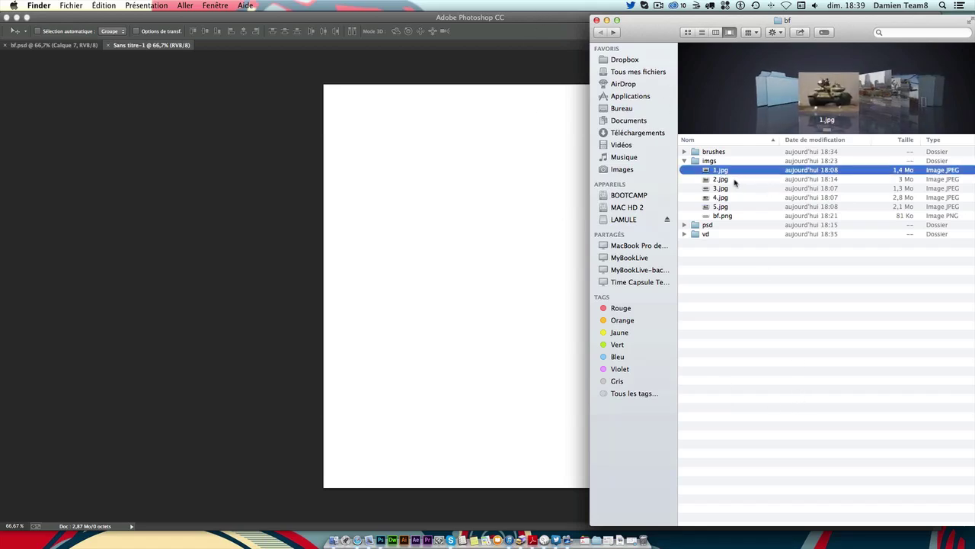
pyautogui.click(735, 188)
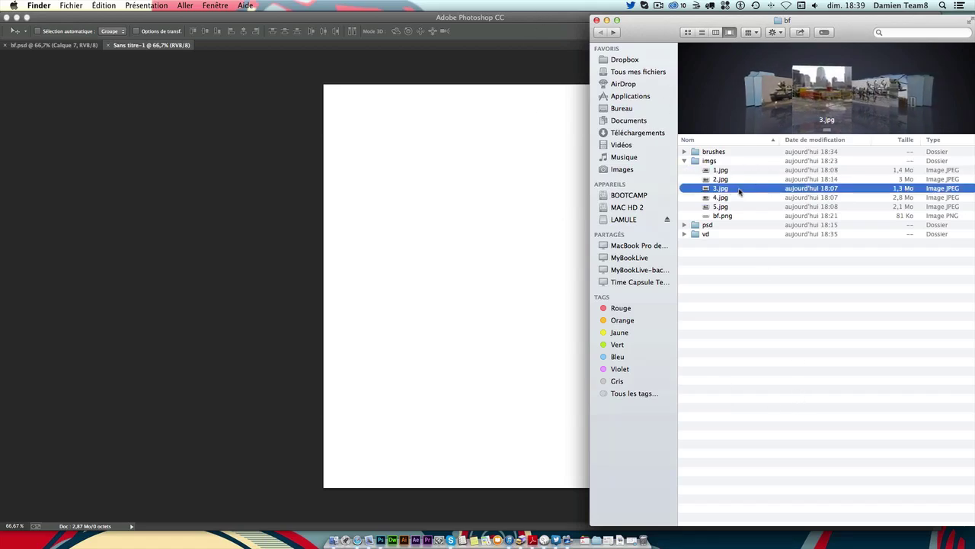
pyautogui.click(735, 197)
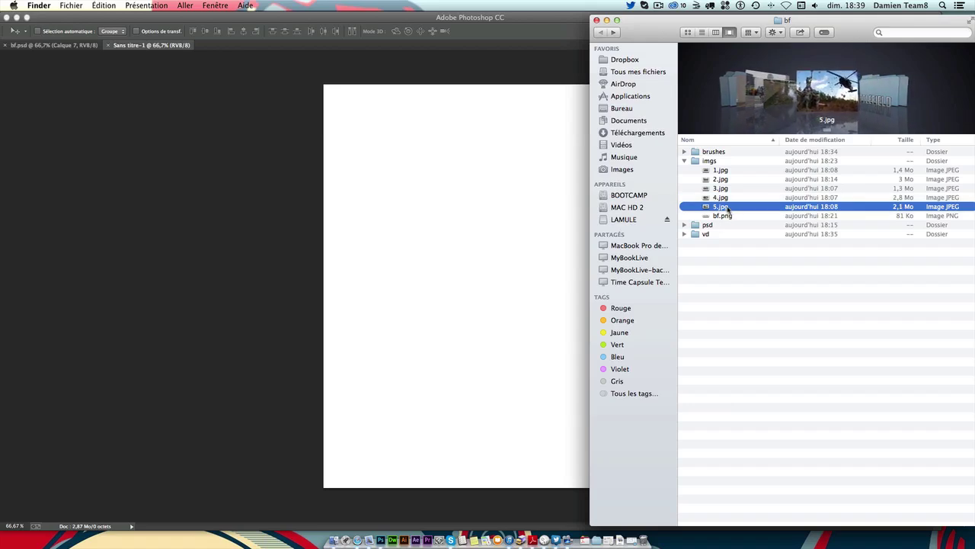
pyautogui.click(720, 199)
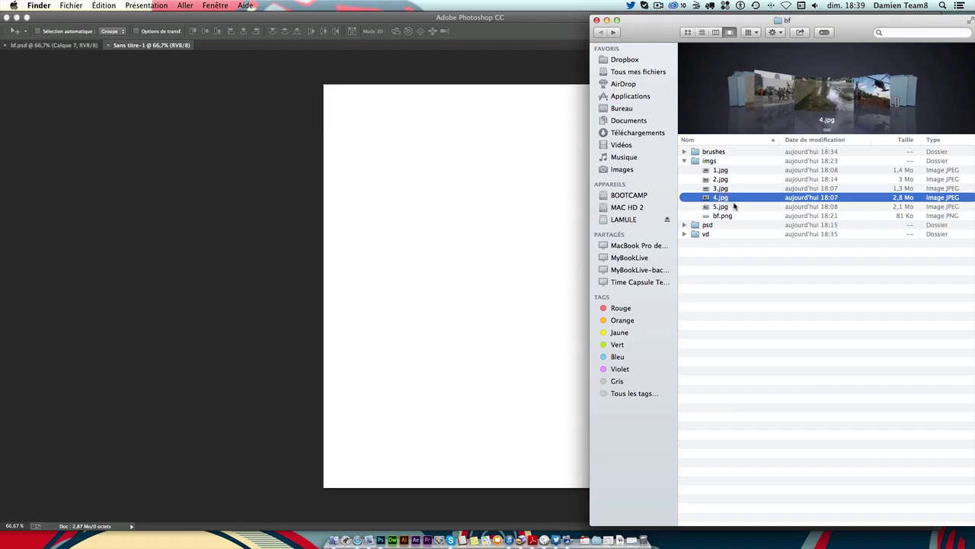
pyautogui.rightClick(716, 199)
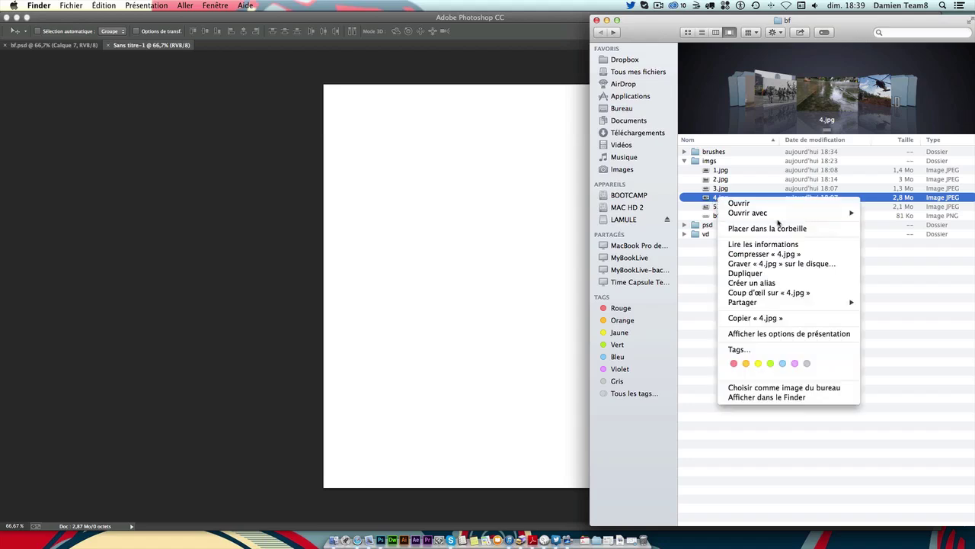
pyautogui.moveTo(748, 213)
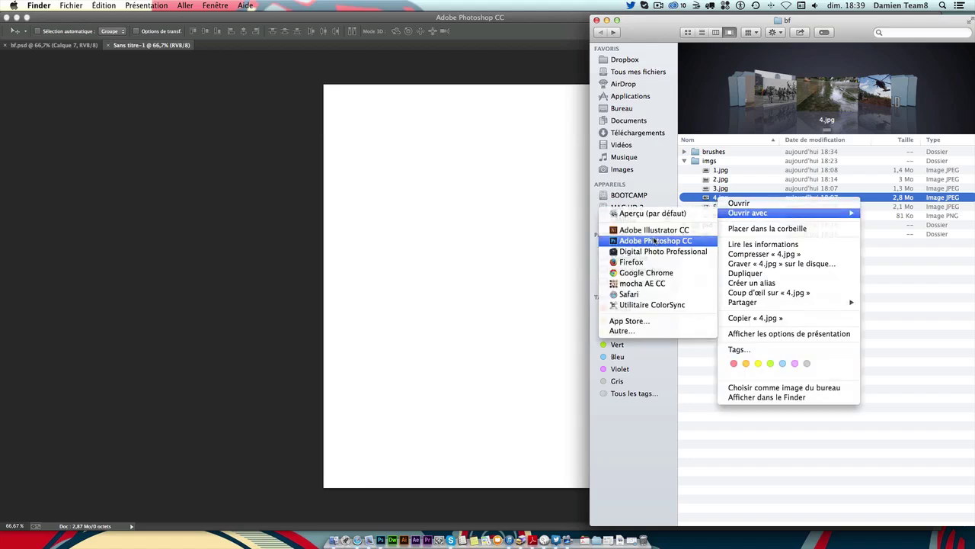
pyautogui.click(655, 241)
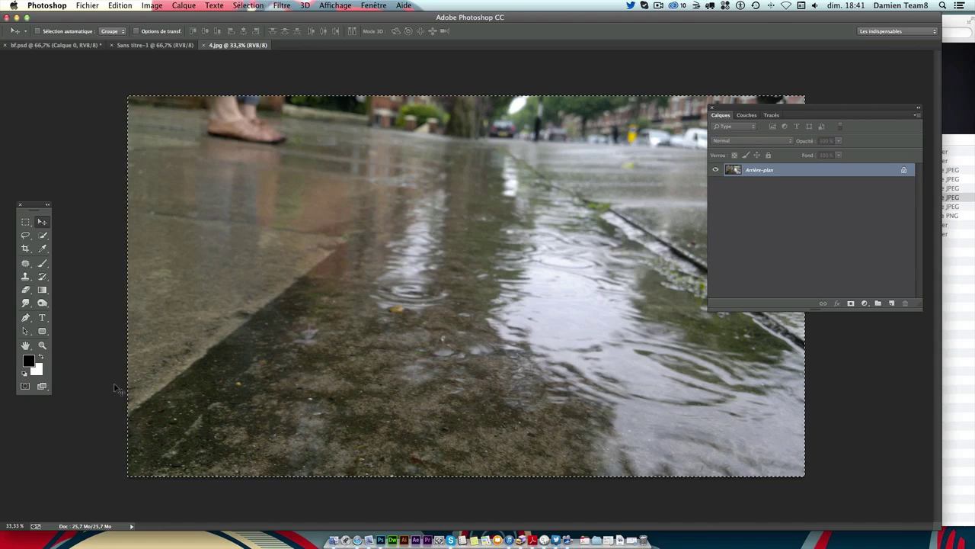
# Step: Paste the whole street photo into the A3 document as a new layer and zoom out to its bounds
pyautogui.press('super+a')
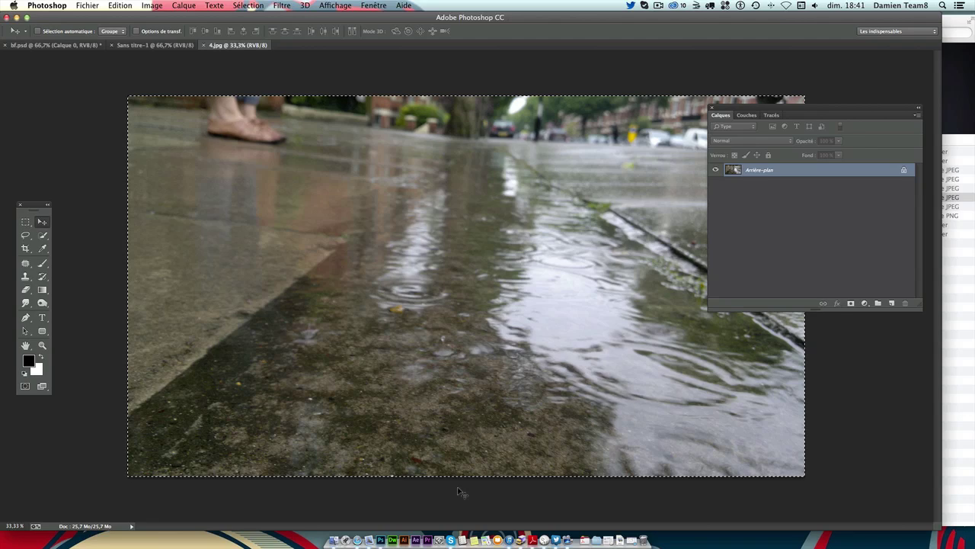
pyautogui.click(142, 45)
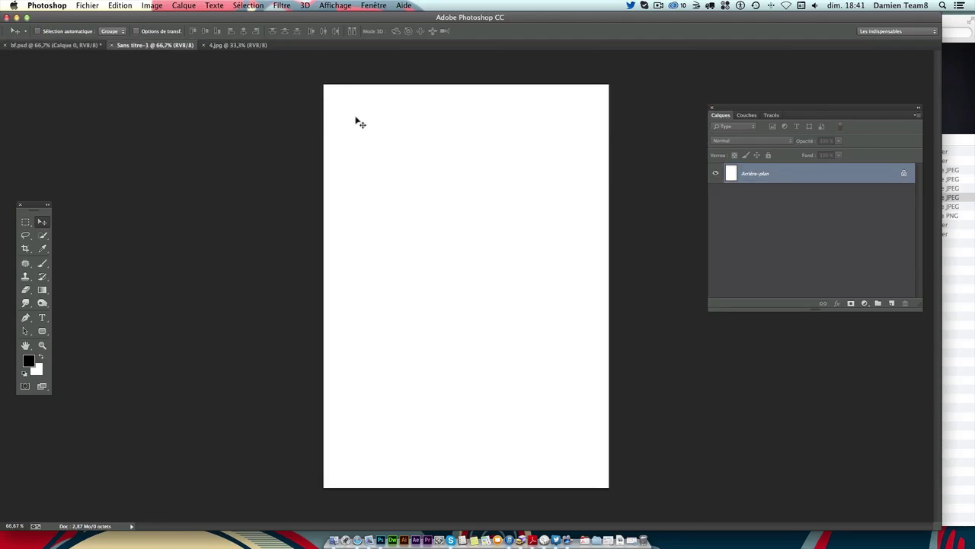
pyautogui.press('super+v')
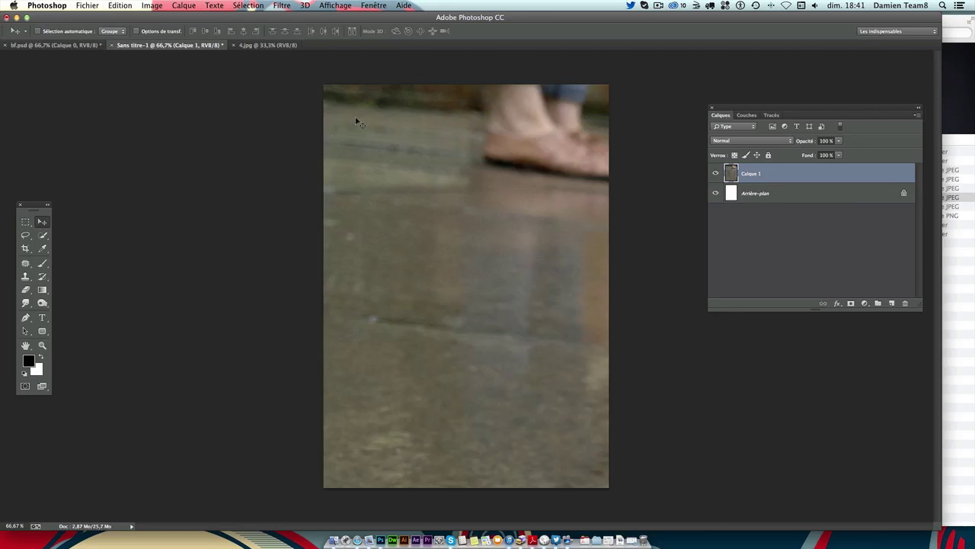
pyautogui.press('super+t')
pyautogui.press('super+minus')
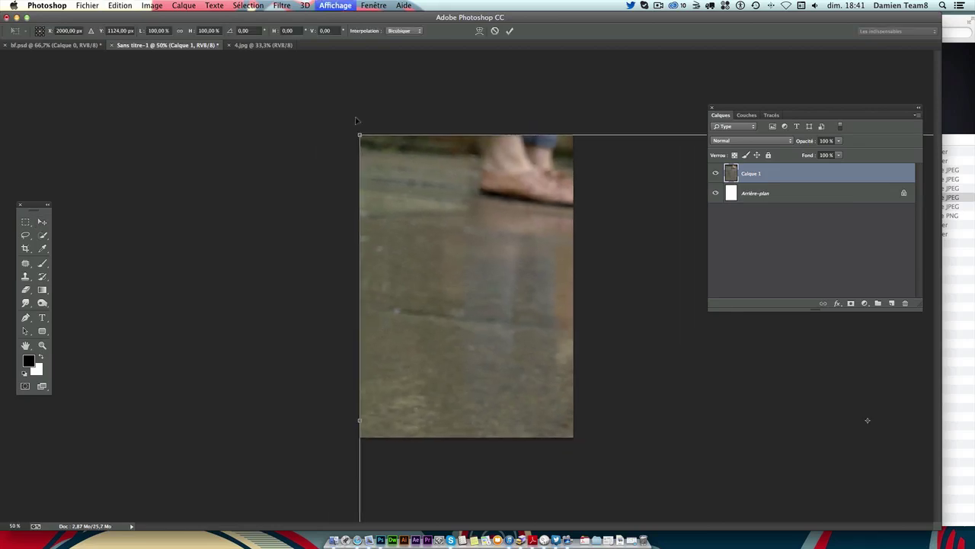
pyautogui.press('super+minus')
pyautogui.press('super+minus')
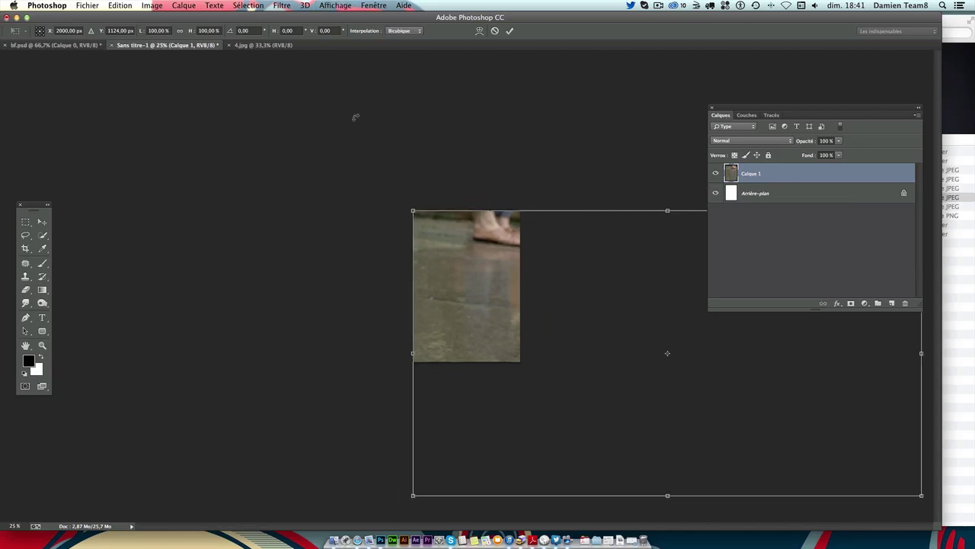
pyautogui.press('super+minus')
pyautogui.press('super+minus')
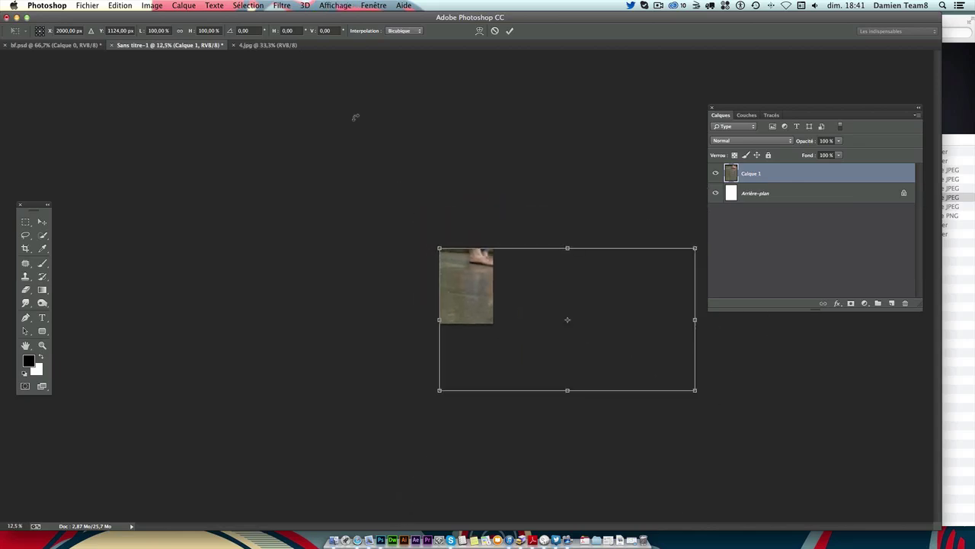
pyautogui.press('super+minus')
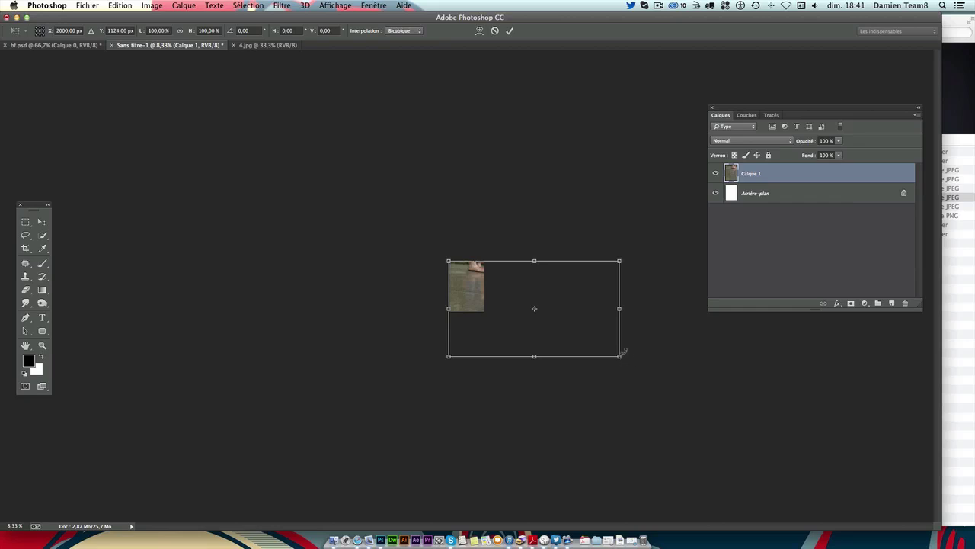
# Step: Scale the street photo to about 22% to match the page width and move it to the bottom edge
pyautogui.moveTo(621, 357)
pyautogui.mouseDown()
pyautogui.moveTo(533, 331)
pyautogui.moveTo(538, 311)
pyautogui.moveTo(627, 363)
pyautogui.moveTo(453, 257)
pyautogui.moveTo(550, 324)
pyautogui.mouseUp()
pyautogui.moveTo(478, 270)
pyautogui.mouseDown()
pyautogui.moveTo(428, 270)
pyautogui.moveTo(451, 281)
pyautogui.mouseUp()
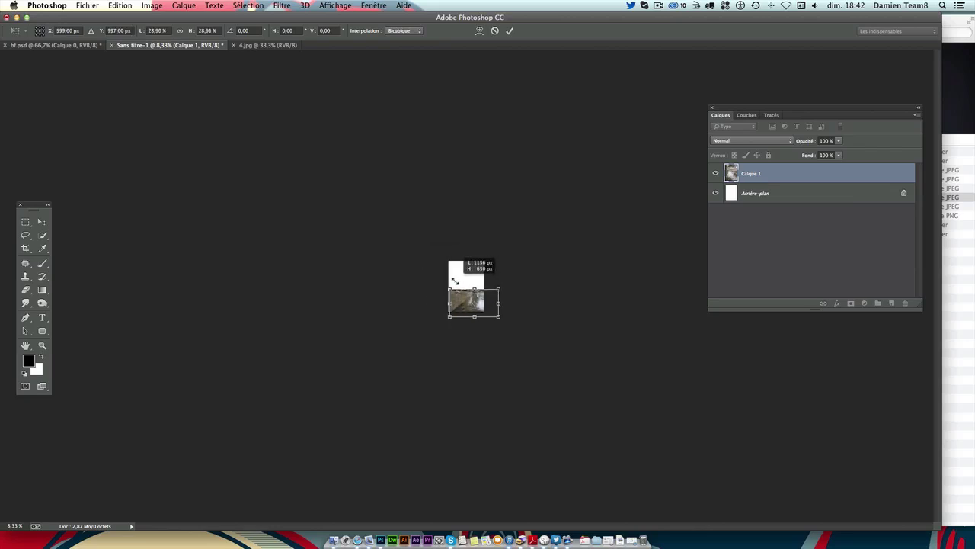
pyautogui.hotkey('ctrl', '+')
pyautogui.hotkey('ctrl', '+')
pyautogui.hotkey('ctrl', '+')
pyautogui.hotkey('ctrl', '+')
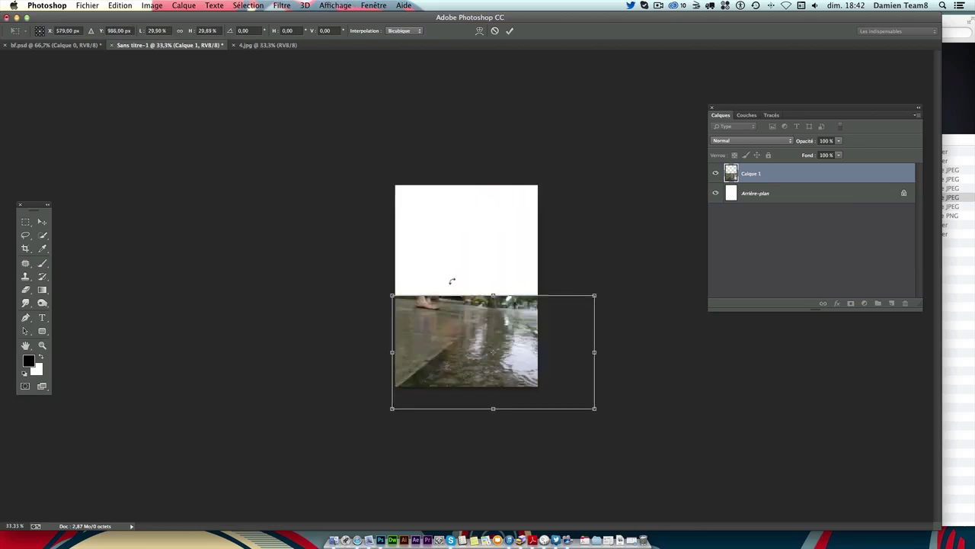
pyautogui.moveTo(595, 409); pyautogui.dragTo(537, 389)
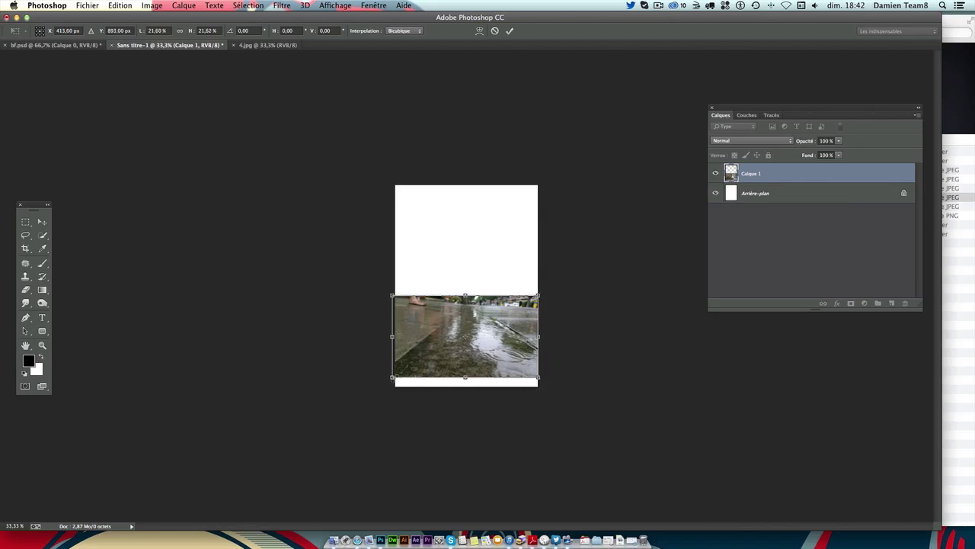
pyautogui.moveTo(392, 374); pyautogui.dragTo(394, 376)
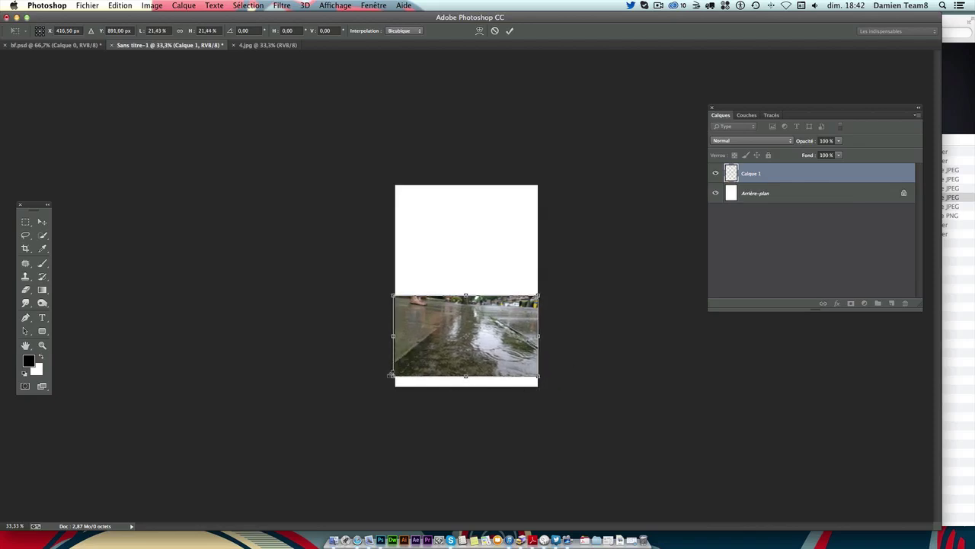
pyautogui.press('super+plus')
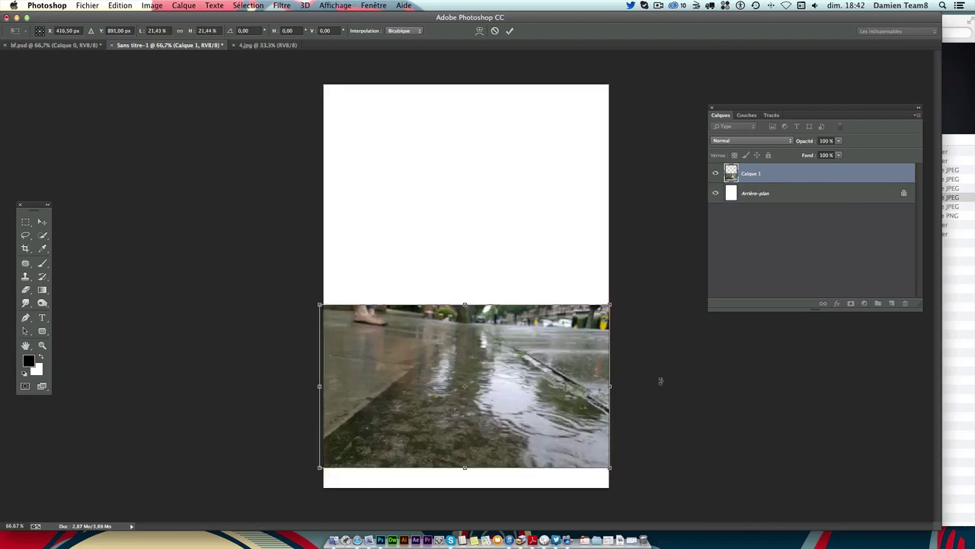
pyautogui.press('Return')
pyautogui.press('v')
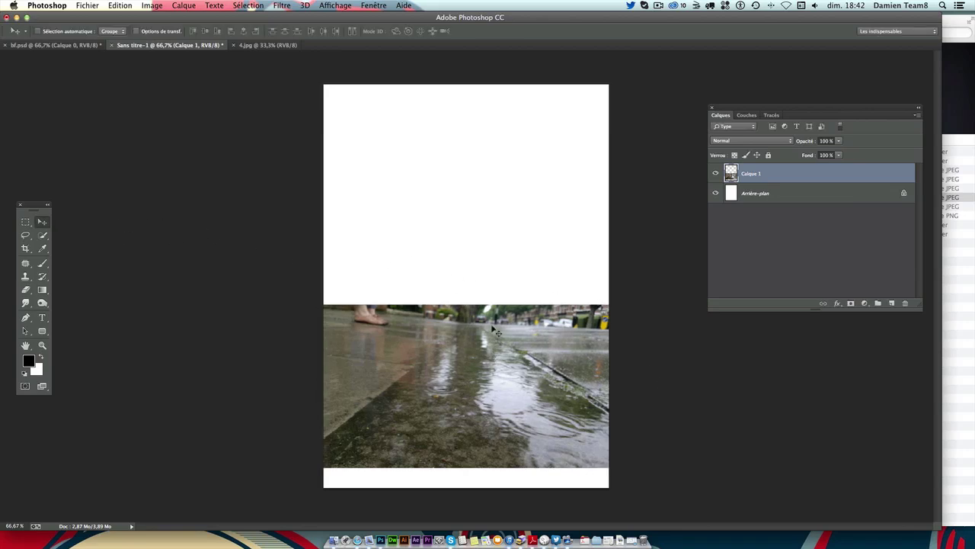
pyautogui.moveTo(494, 328); pyautogui.dragTo(489, 349)
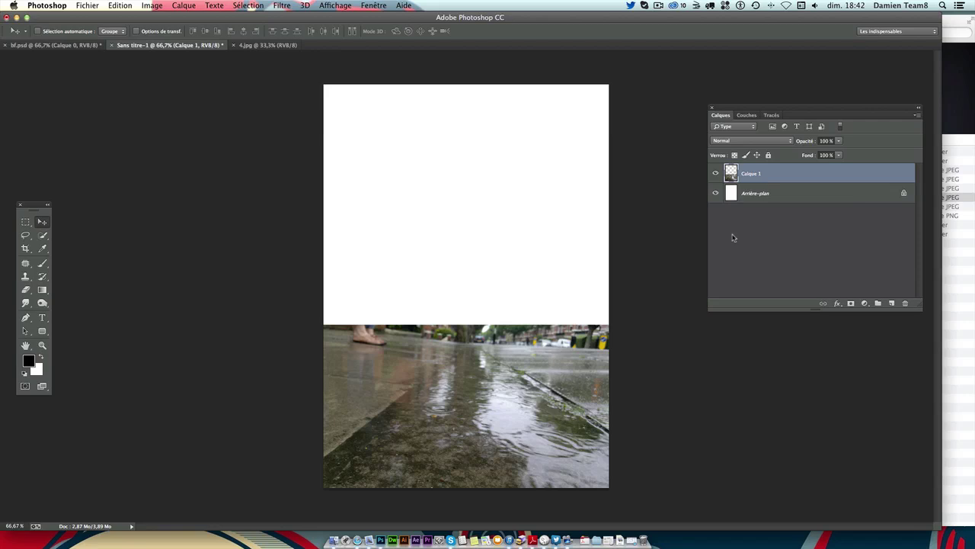
# Step: Unlock the white Arrière-plan layer as Calque 0
pyautogui.click(773, 195)
pyautogui.doubleClick(758, 197)
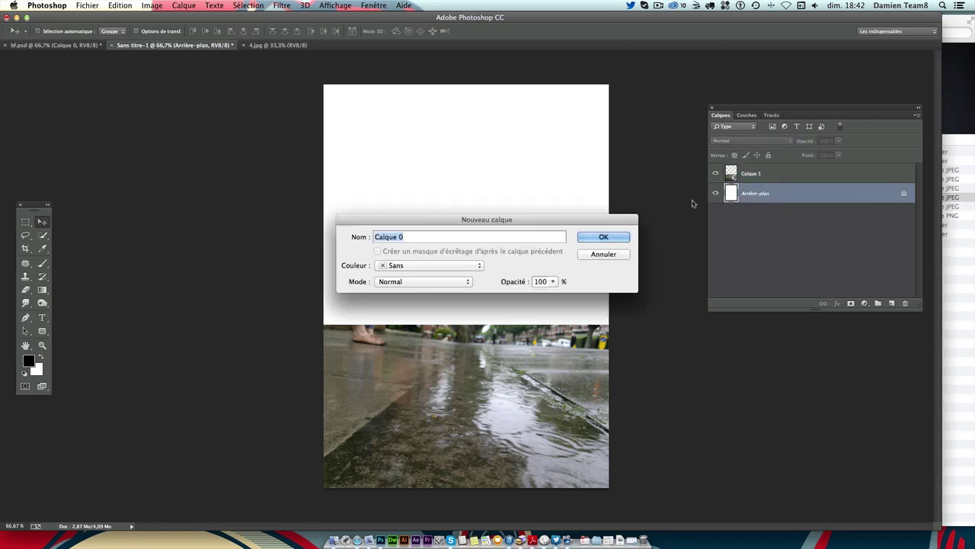
pyautogui.press('Return')
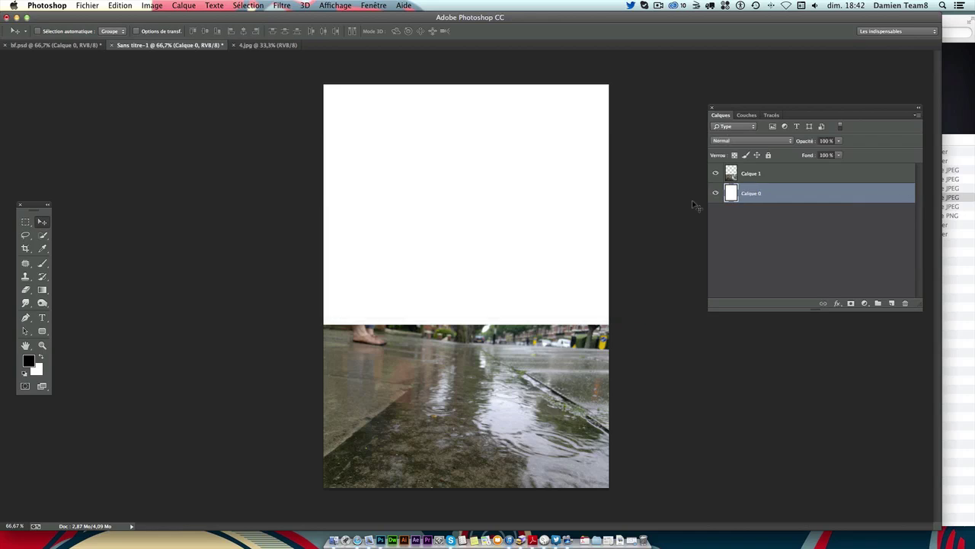
# Step: Drag a vertical ruler guide to the page centre at X 421 px, then reselect street layer Calque 1
pyautogui.hotkey('ctrl', 't')
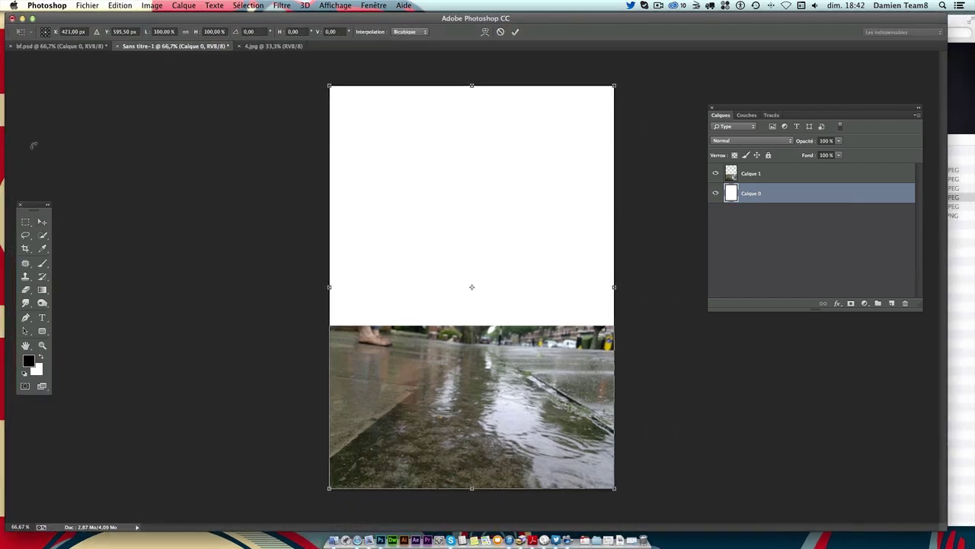
pyautogui.hotkey('ctrl', 'r')
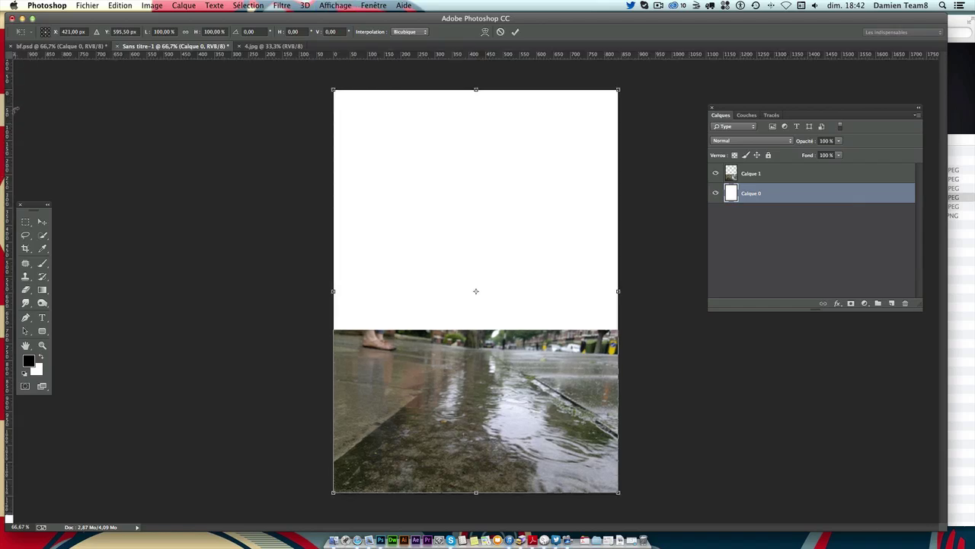
pyautogui.hotkey('ctrl', 'r')
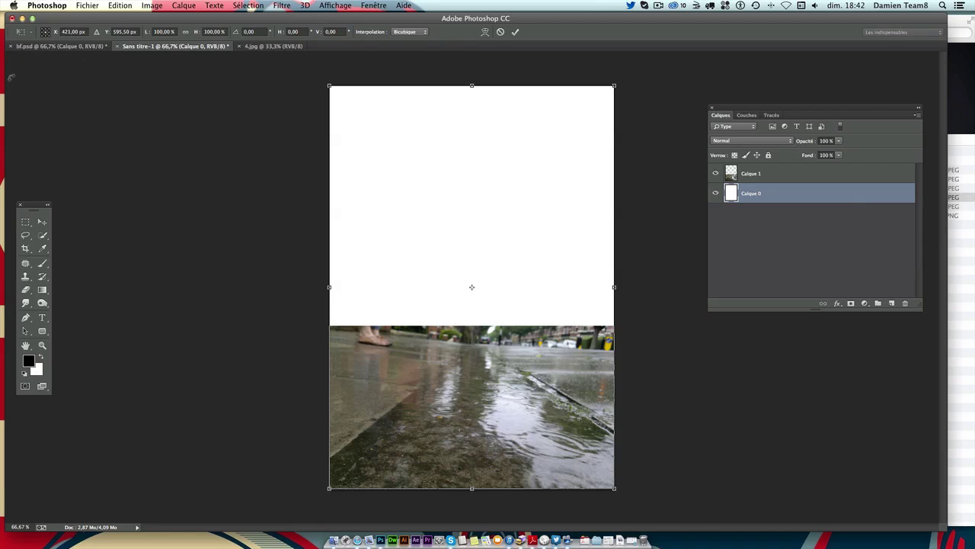
pyautogui.hotkey('ctrl', 'r')
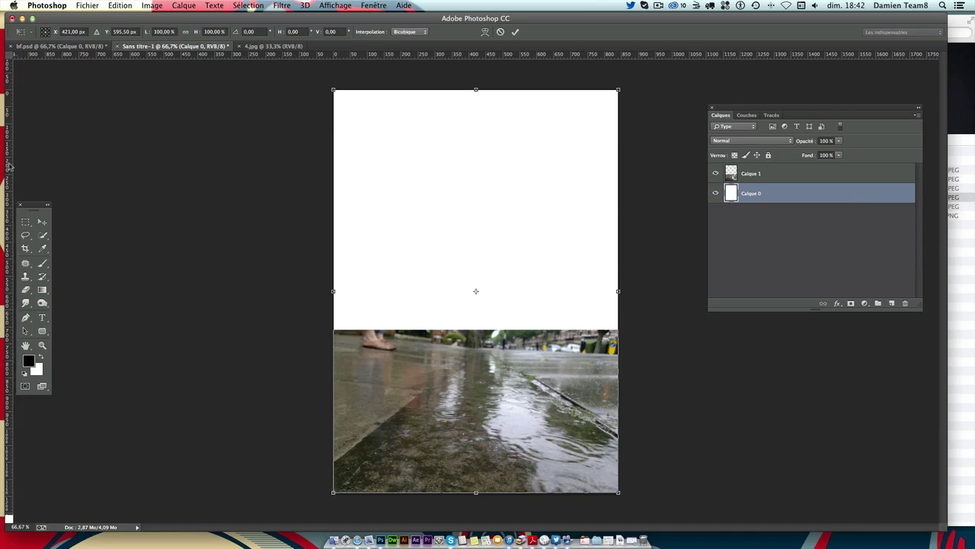
pyautogui.moveTo(6, 166)
pyautogui.mouseDown()
pyautogui.moveTo(473, 150)
pyautogui.moveTo(479, 91)
pyautogui.mouseUp()
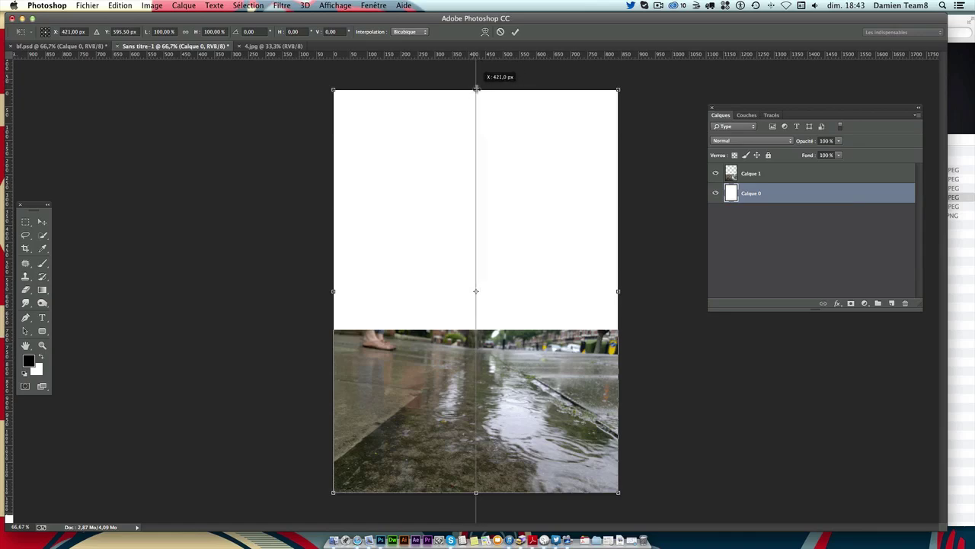
pyautogui.moveTo(478, 91); pyautogui.dragTo(476, 91)
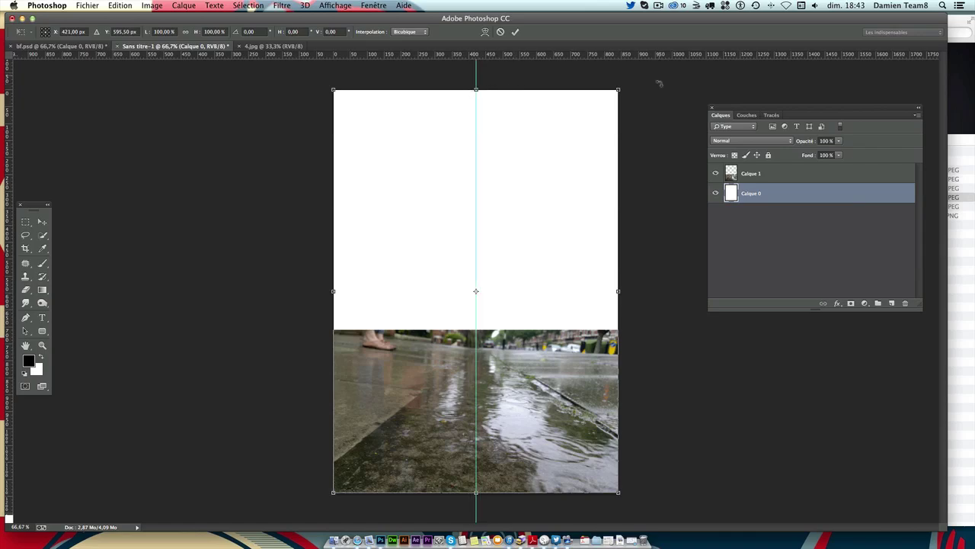
pyautogui.press('Return')
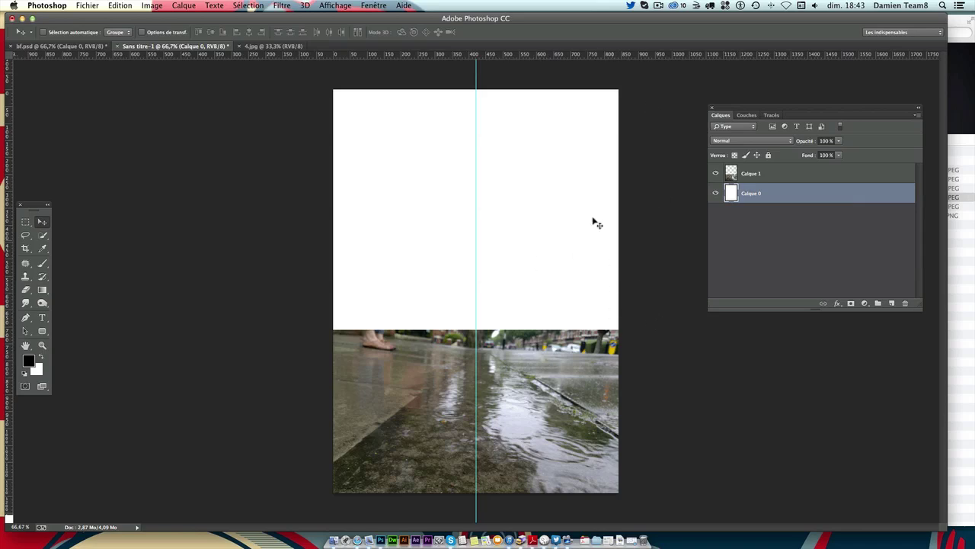
pyautogui.click(808, 176)
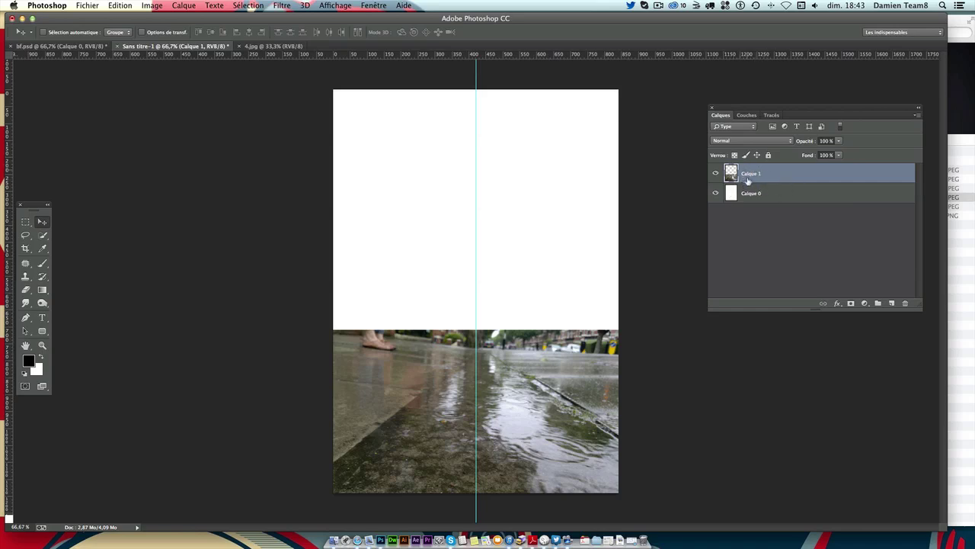
pyautogui.hotkey('ctrl', 't')
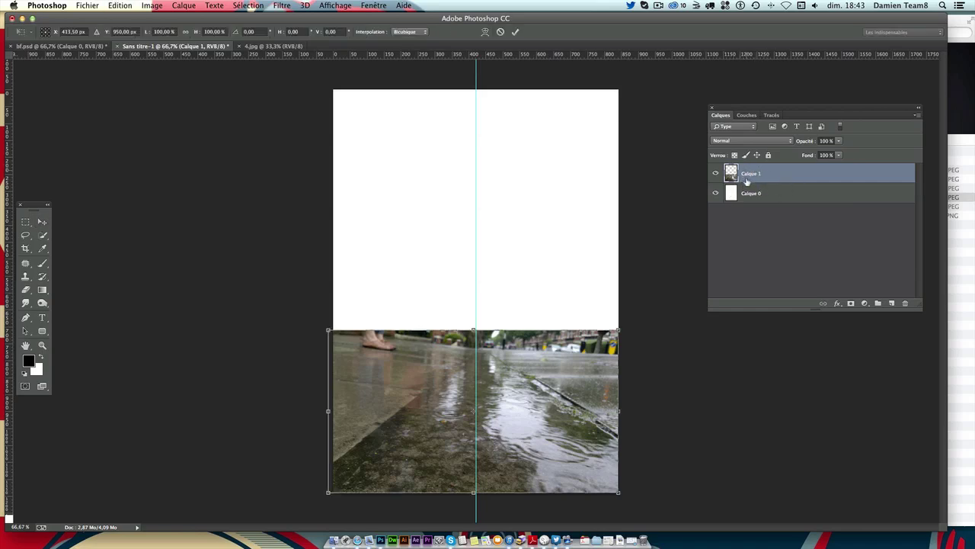
# Step: Nudge the street photo right onto the centre guide at X 420.5 px and apply
pyautogui.hotkey('ctrl', '+')
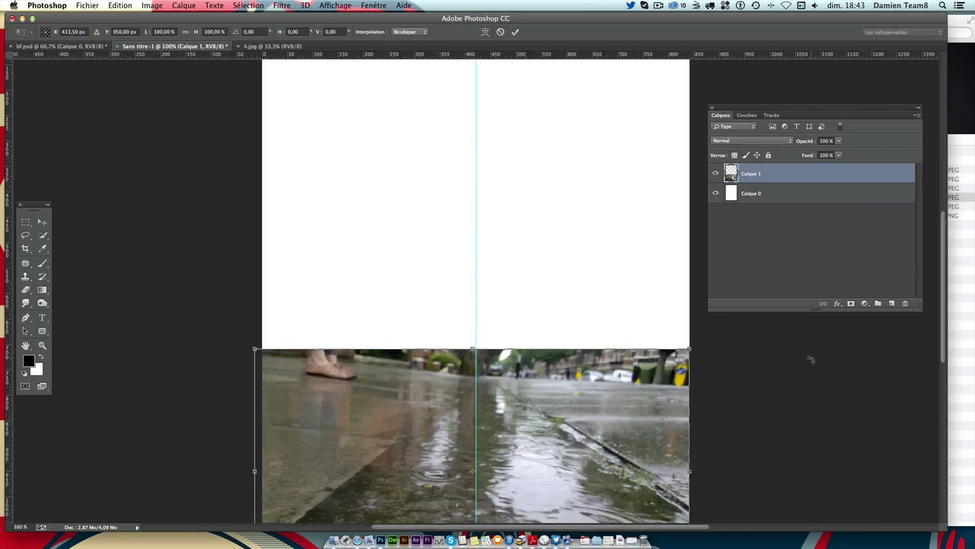
pyautogui.moveTo(494, 372); pyautogui.dragTo(493, 305)
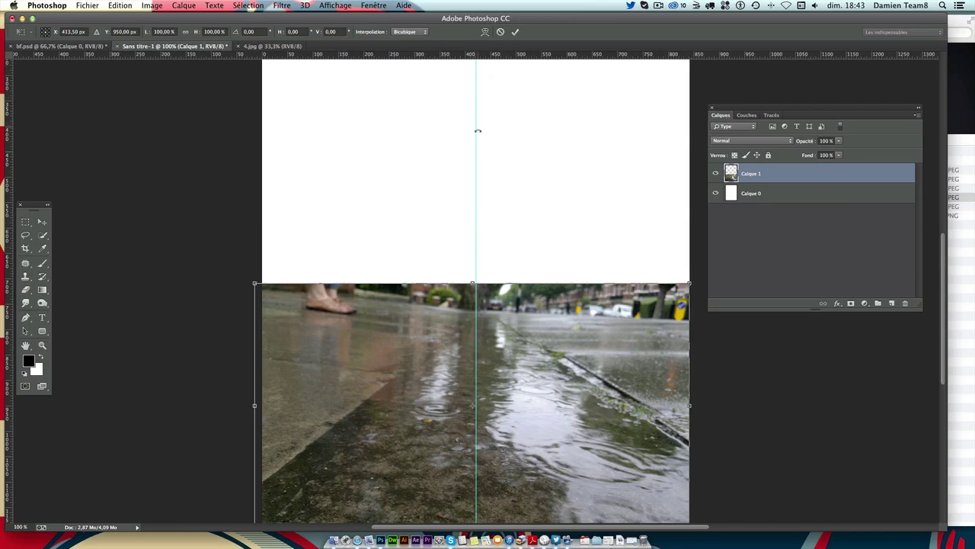
pyautogui.press('Right')
pyautogui.press('Right')
pyautogui.press('Right')
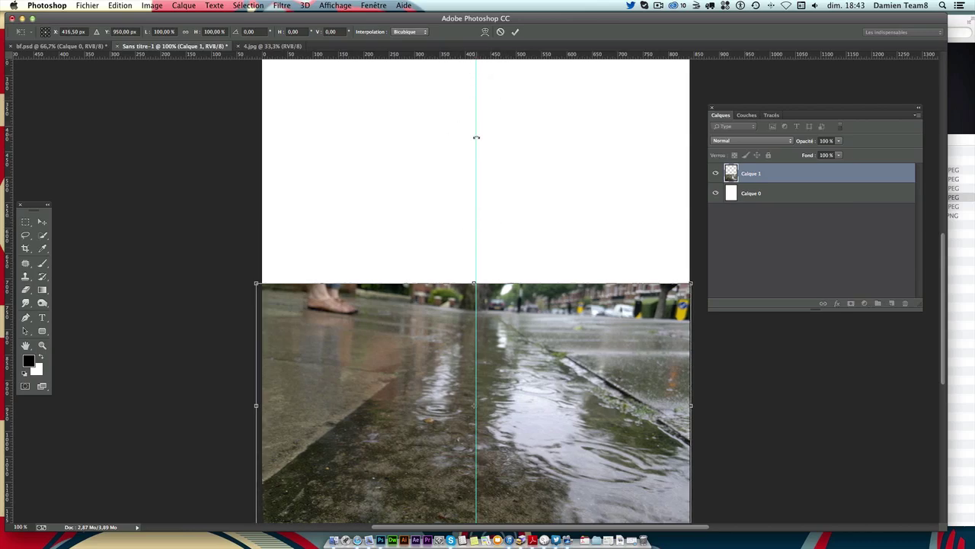
pyautogui.press('Right')
pyautogui.press('Right')
pyautogui.press('Right')
pyautogui.press('Right')
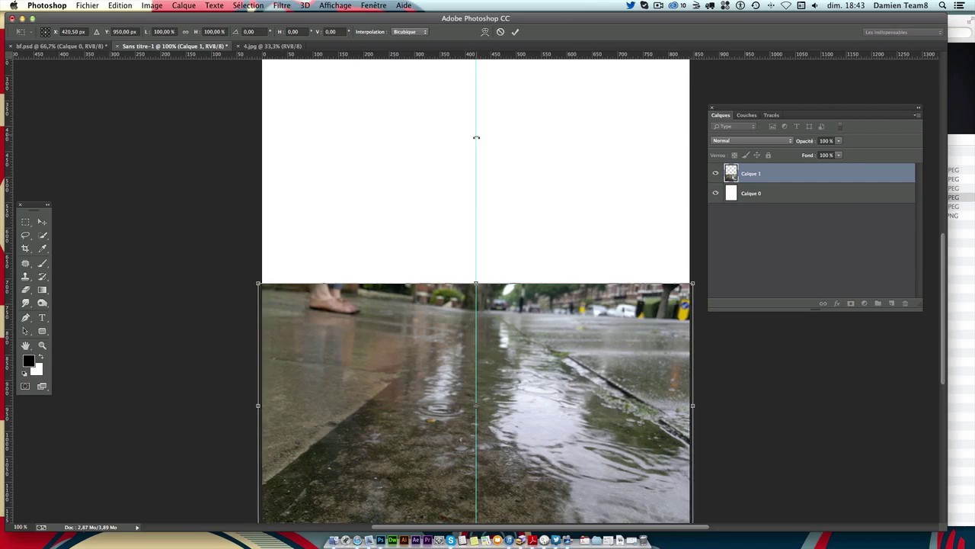
pyautogui.press('Return')
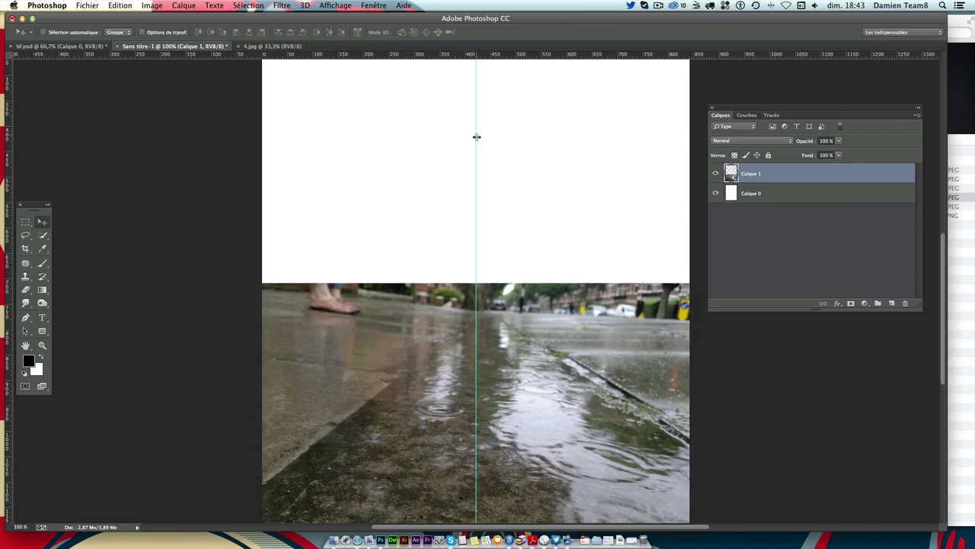
pyautogui.press('super+minus')
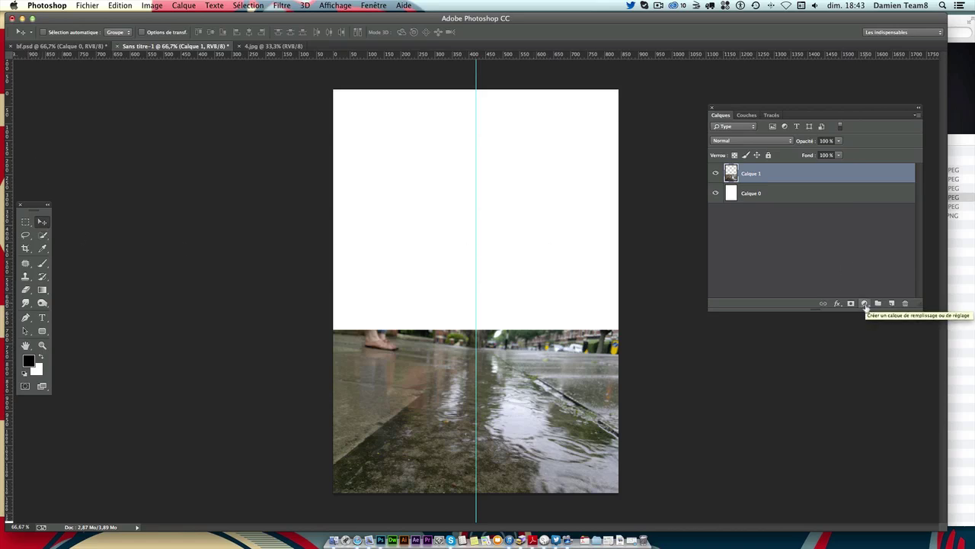
# Step: Add a Noir et blanc 1 adjustment layer to grey the street photo, then reselect Calque 1
pyautogui.click(865, 304)
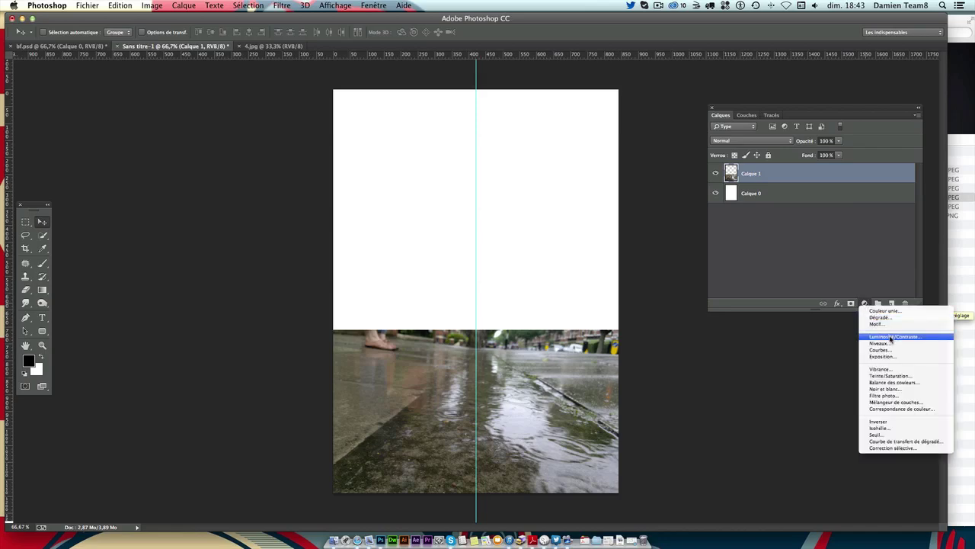
pyautogui.click(891, 390)
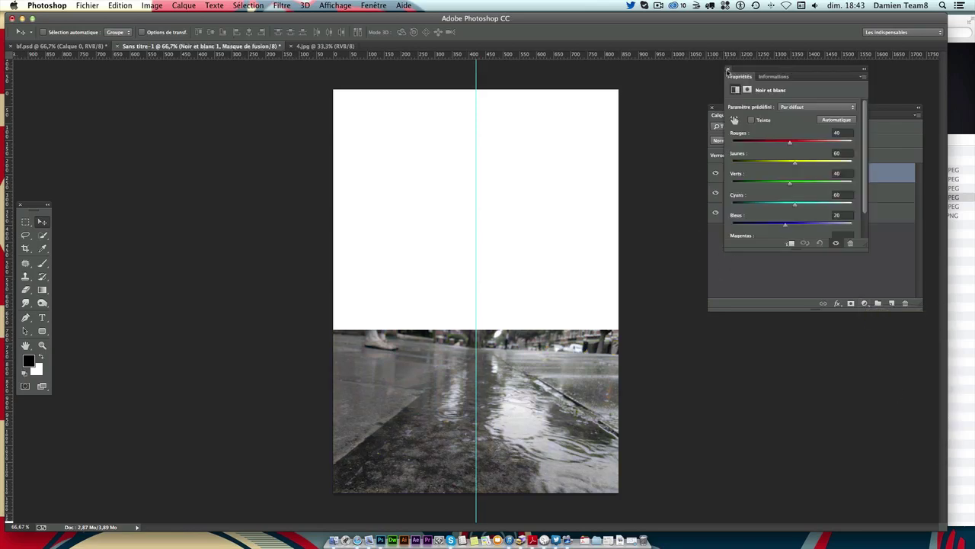
pyautogui.click(727, 69)
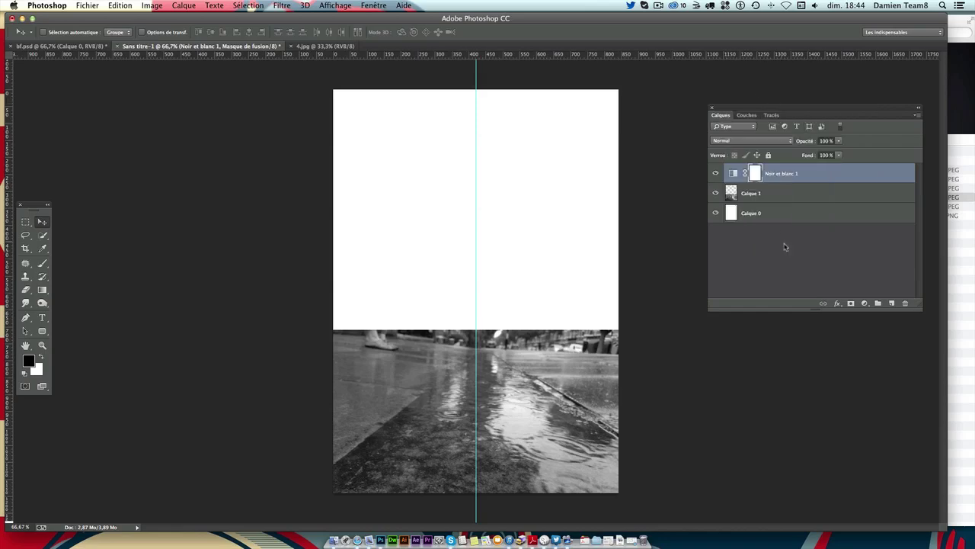
pyautogui.click(754, 240)
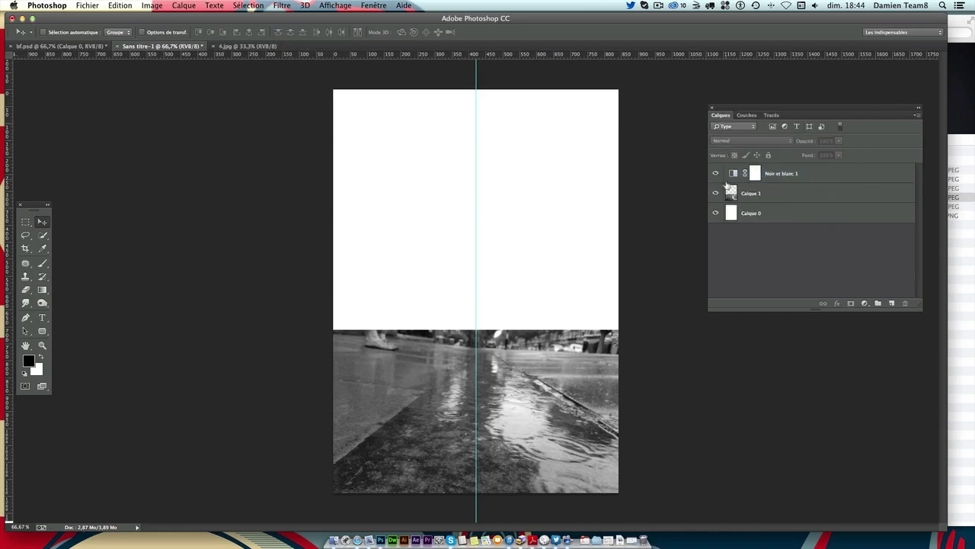
pyautogui.click(808, 177)
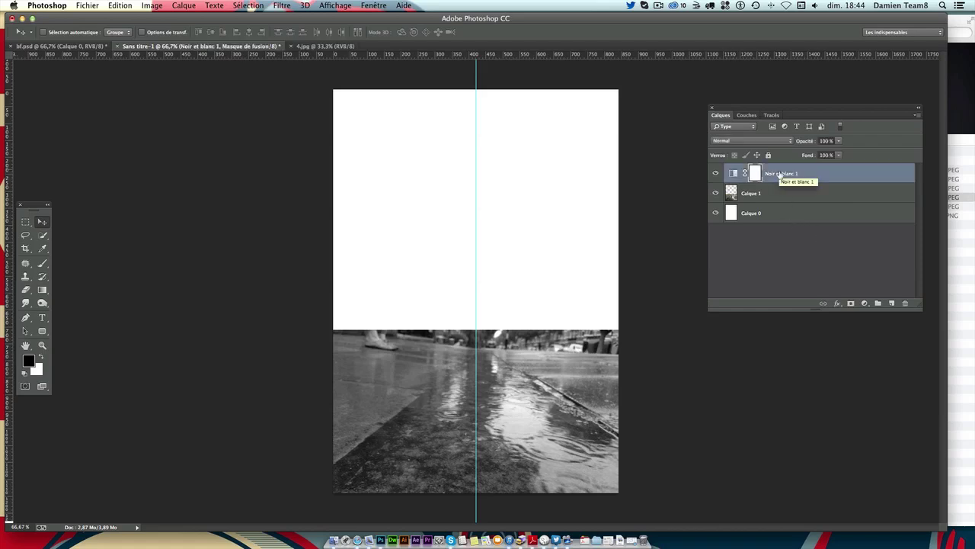
pyautogui.click(768, 194)
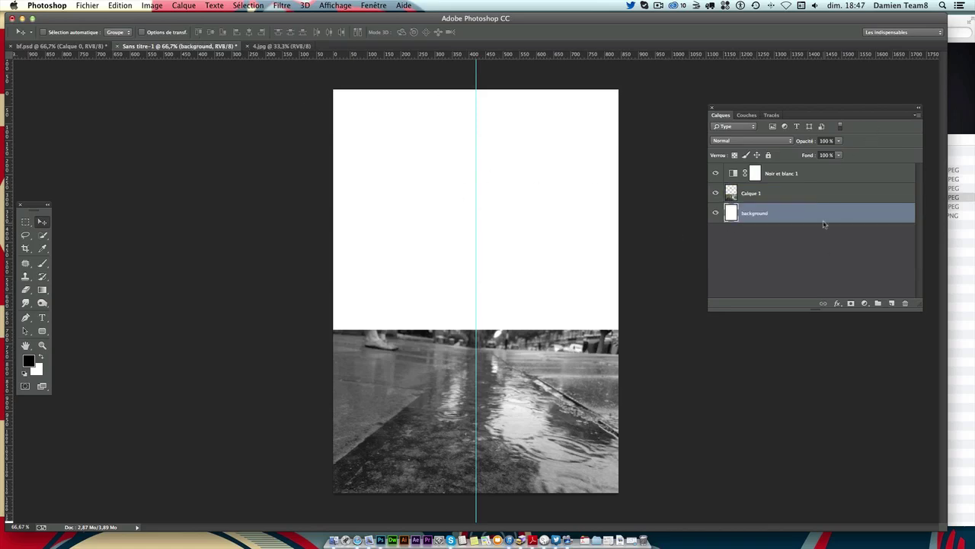
# Step: Set the foreground colour to dark blue-grey #1d2025
pyautogui.click(715, 213)
pyautogui.click(715, 214)
pyautogui.click(29, 359)
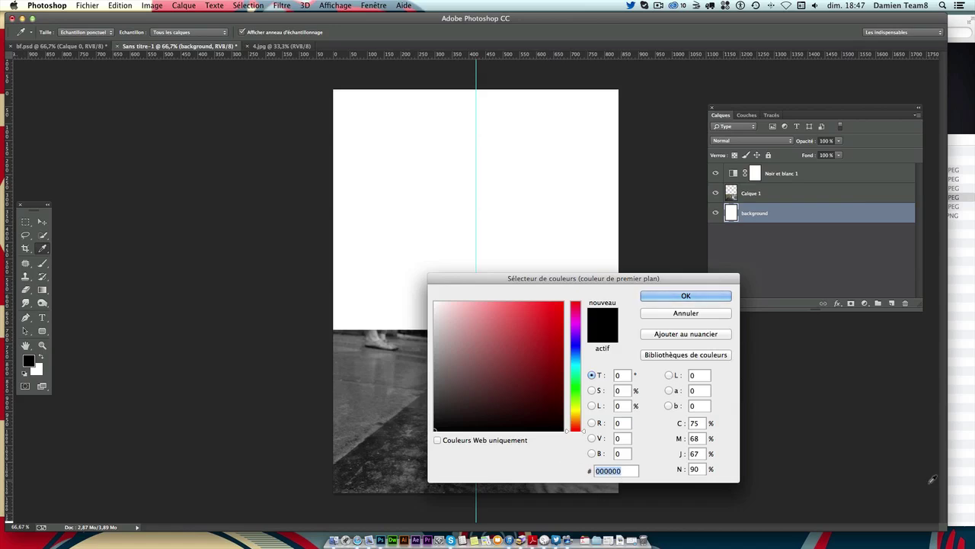
pyautogui.write('1d')
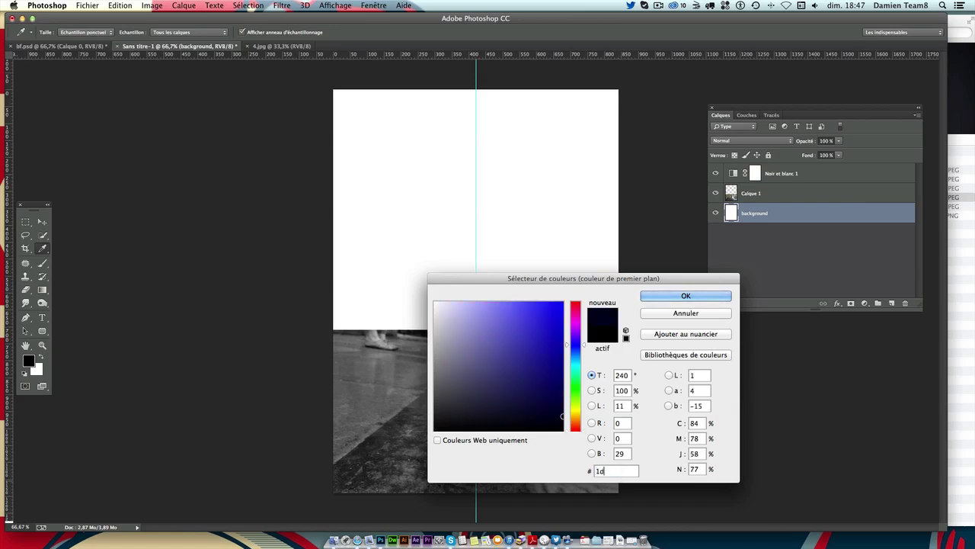
pyautogui.write('2025')
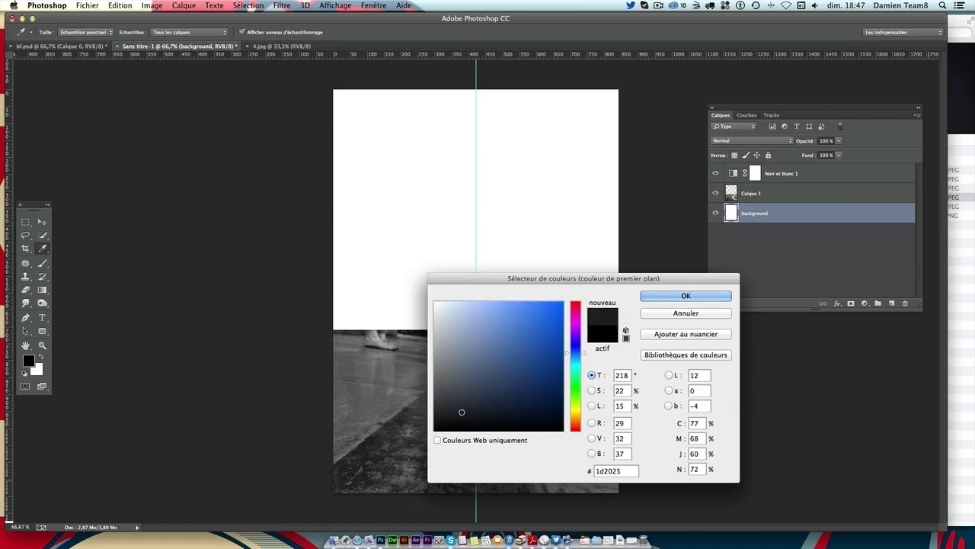
pyautogui.press('Return')
pyautogui.press('v')
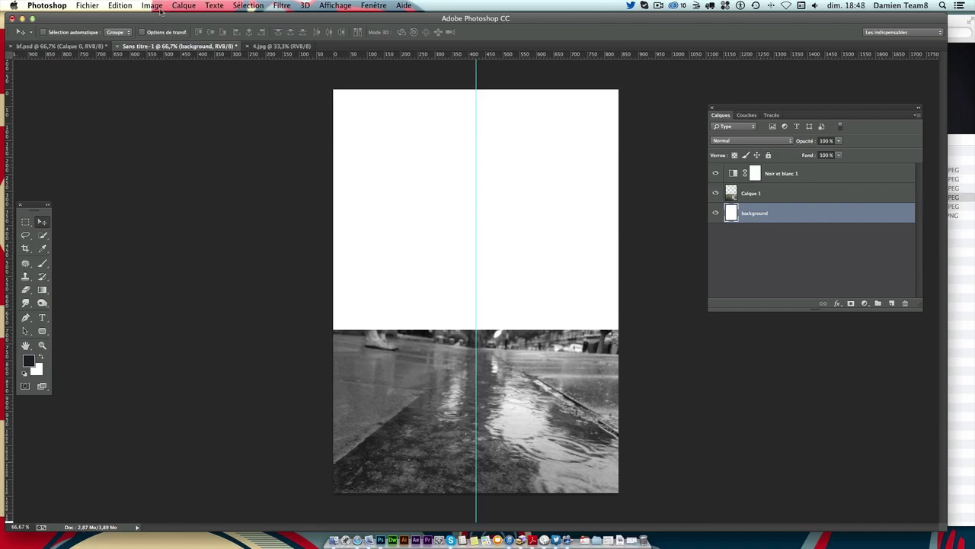
# Step: Fill the background layer with the foreground colour using Edition > Remplir, redoing the fill once
pyautogui.click(118, 6)
pyautogui.click(170, 174)
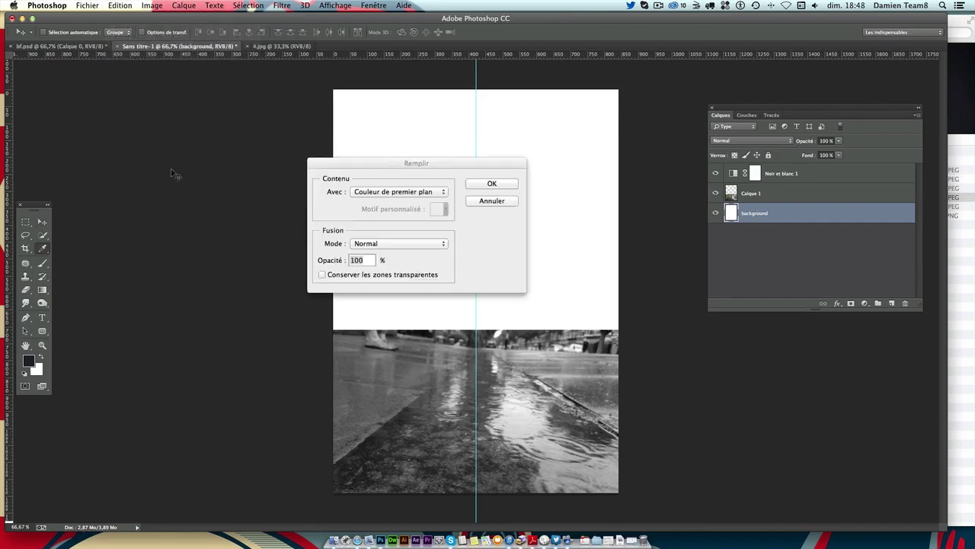
pyautogui.click(398, 191)
pyautogui.click(395, 195)
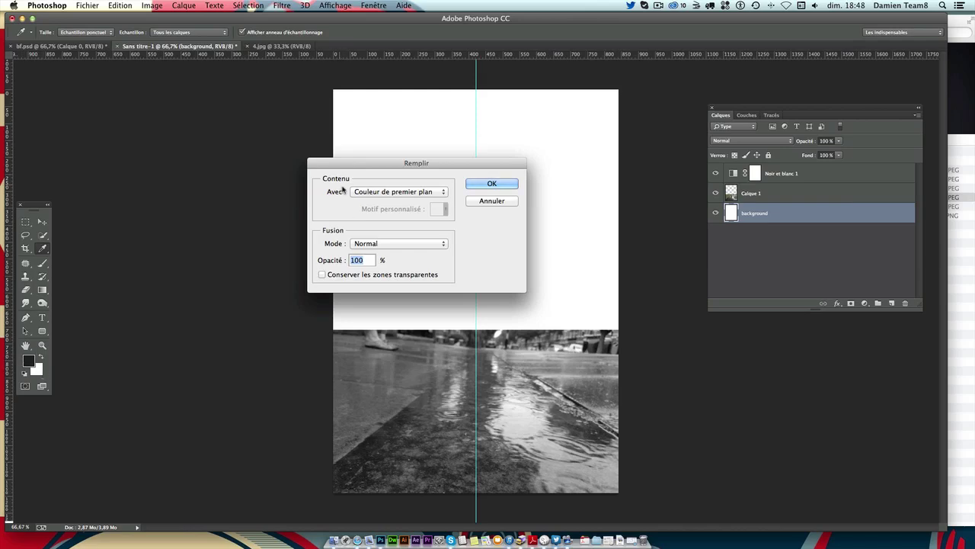
pyautogui.click(492, 185)
pyautogui.press('v')
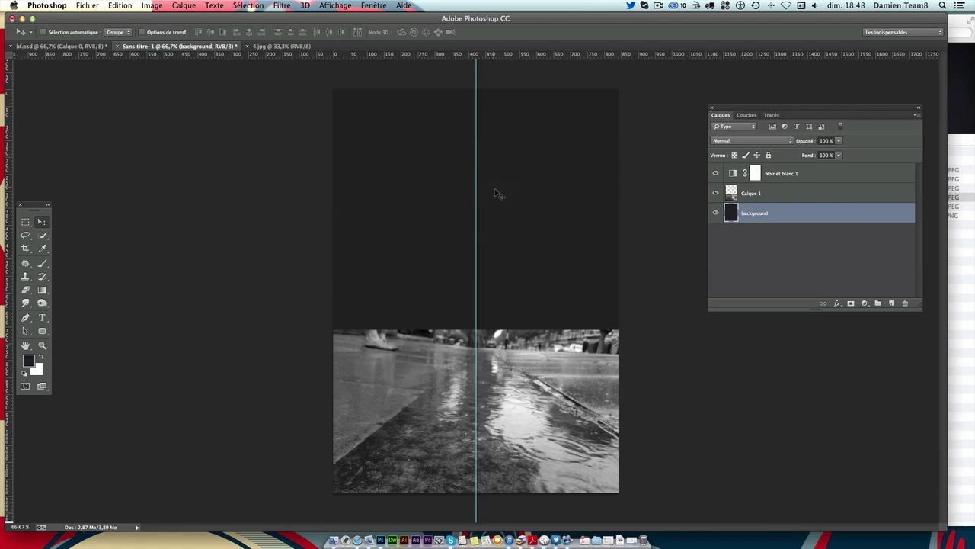
pyautogui.hotkey('ctrl', 'z')
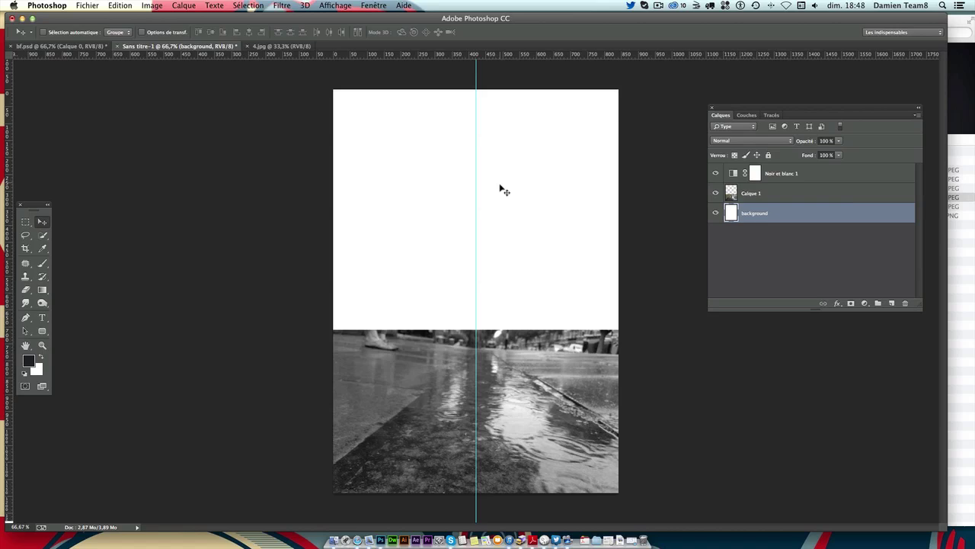
pyautogui.hotkey('shift', 'F5')
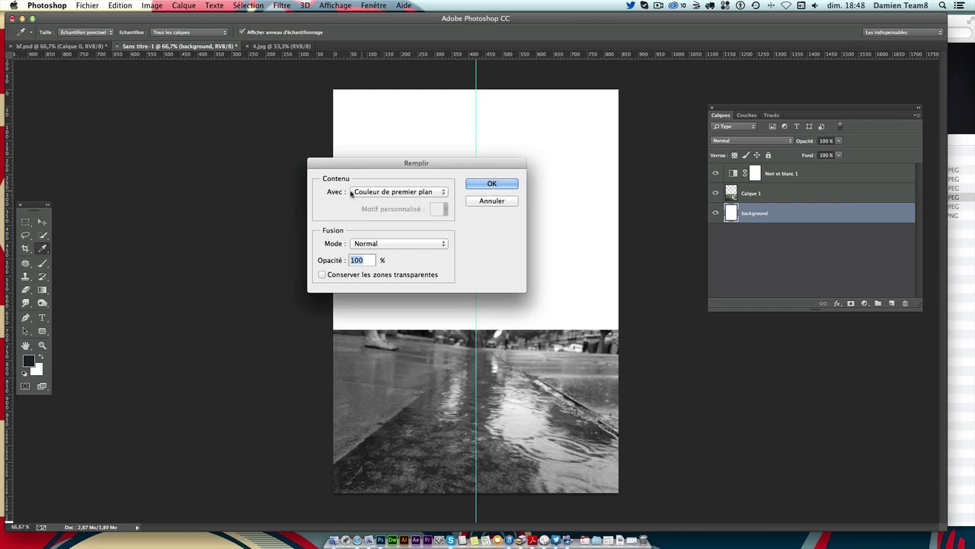
pyautogui.moveTo(417, 163); pyautogui.dragTo(441, 151)
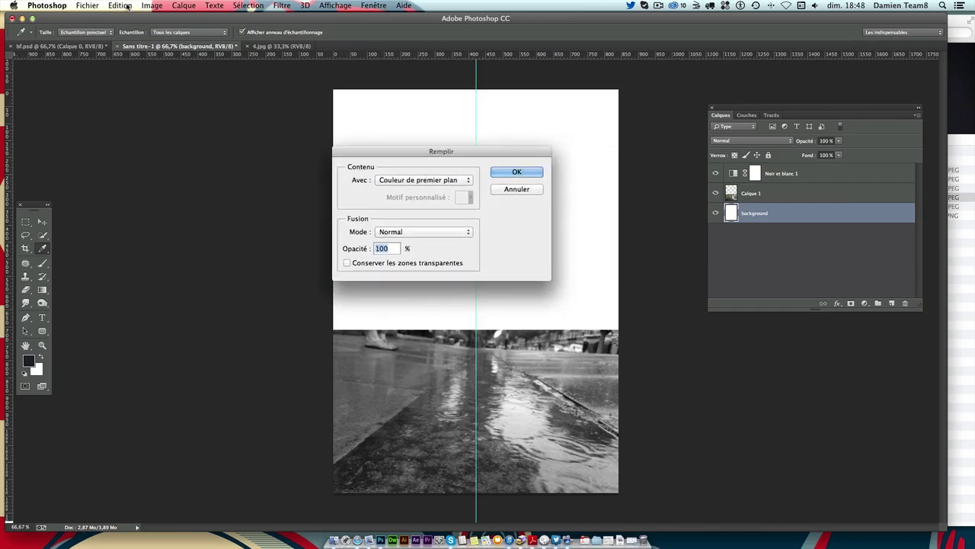
pyautogui.click(517, 172)
pyautogui.press('v')
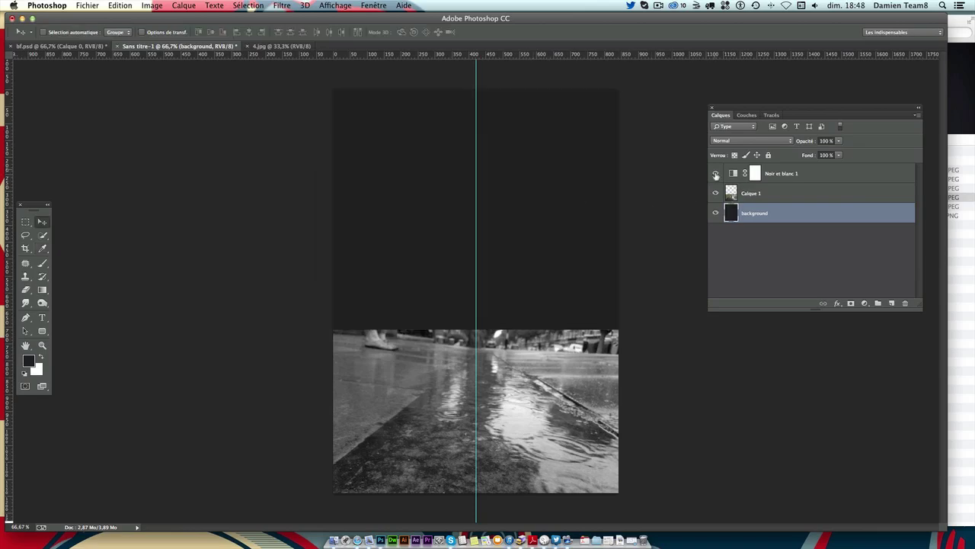
# Step: Compare the street with and without the black-and-white effect, then target the Noir et blanc 1 mask
pyautogui.click(773, 176)
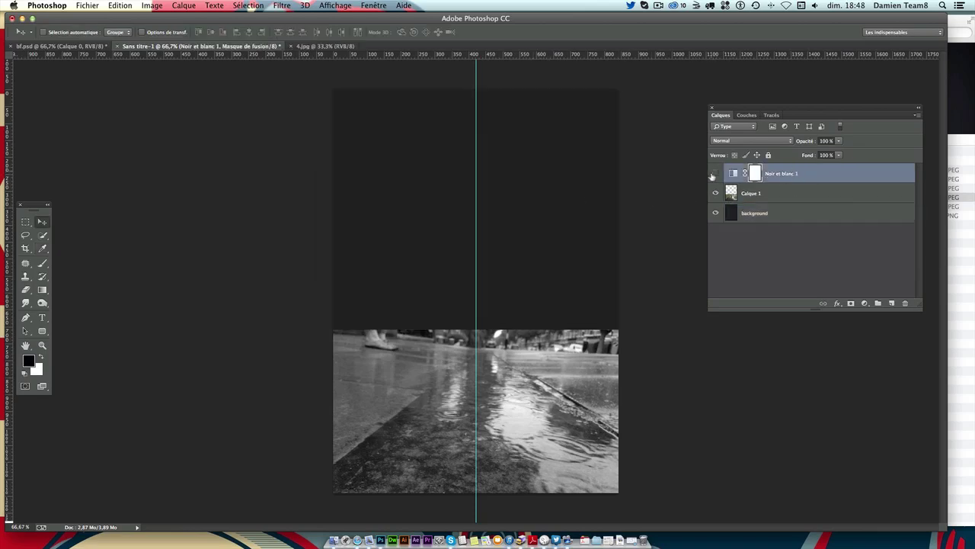
pyautogui.click(715, 174)
pyautogui.click(750, 195)
pyautogui.click(716, 174)
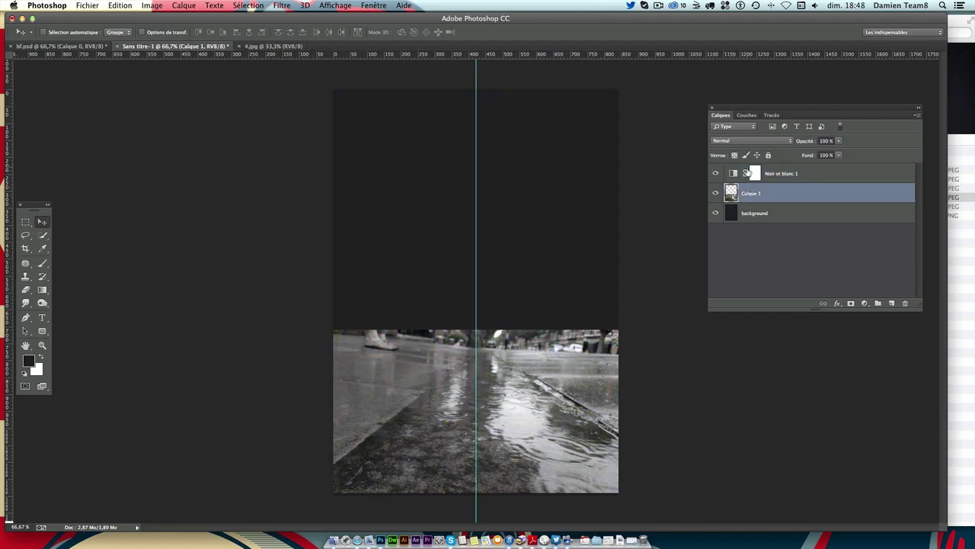
pyautogui.click(769, 173)
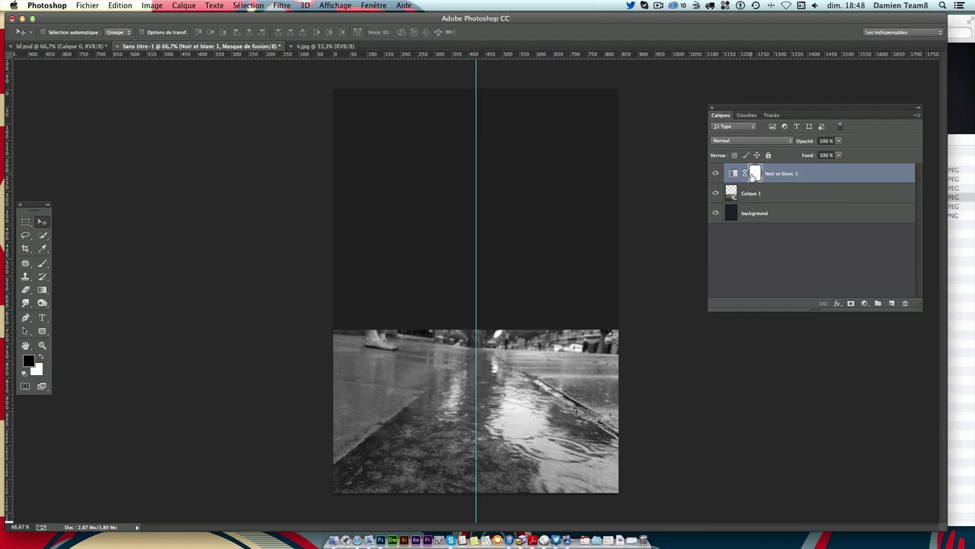
pyautogui.click(736, 175)
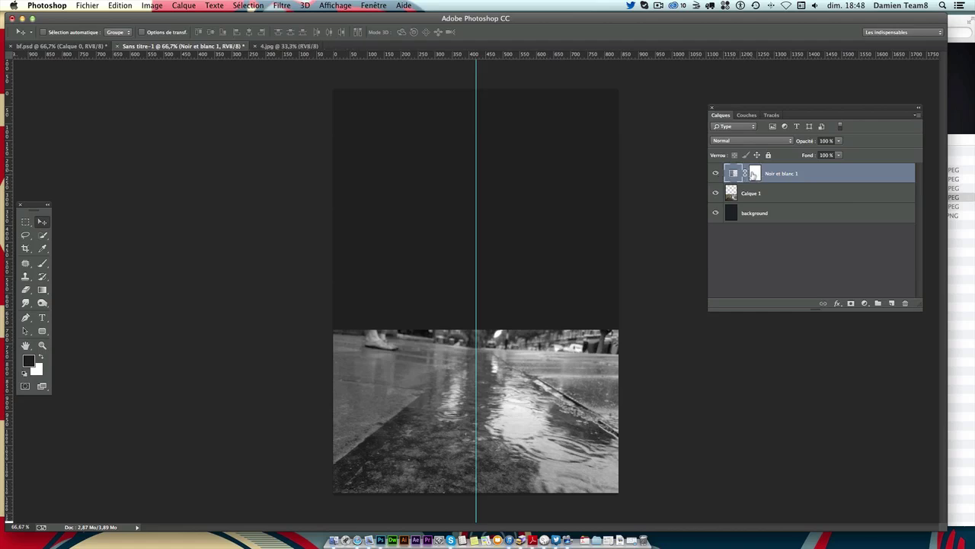
pyautogui.click(754, 174)
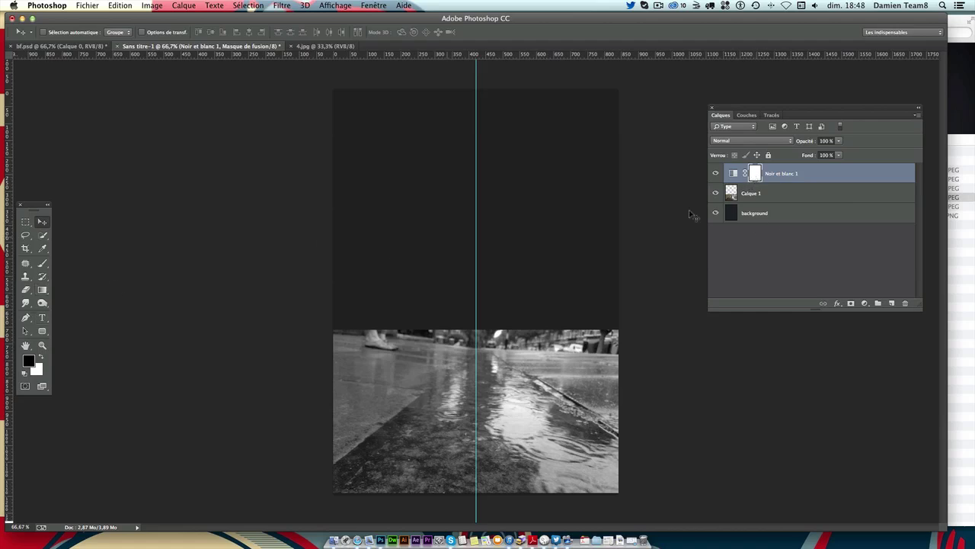
pyautogui.click(732, 180)
pyautogui.click(755, 173)
# Step: Choose the Gradient tool and reset the colours to default black and white
pyautogui.click(43, 290)
pyautogui.click(43, 291)
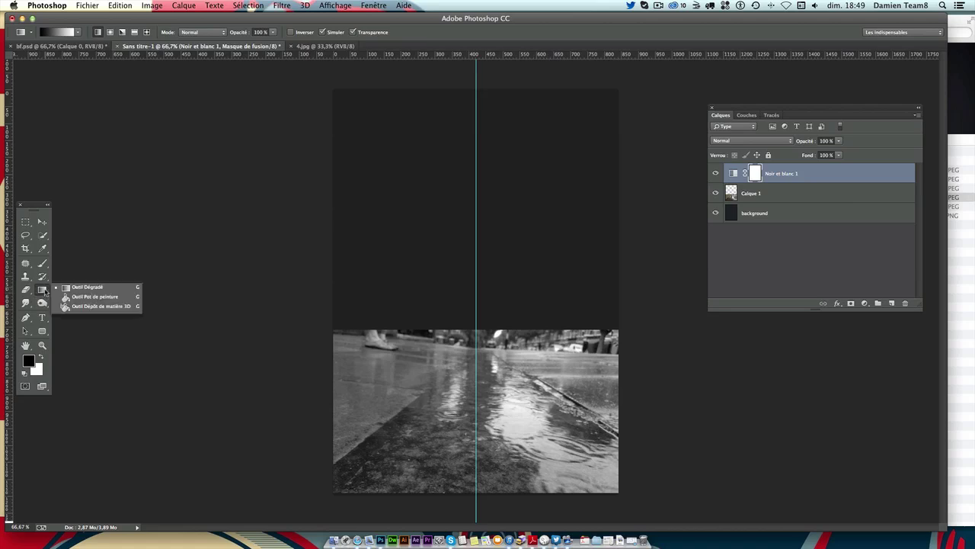
pyautogui.click(41, 357)
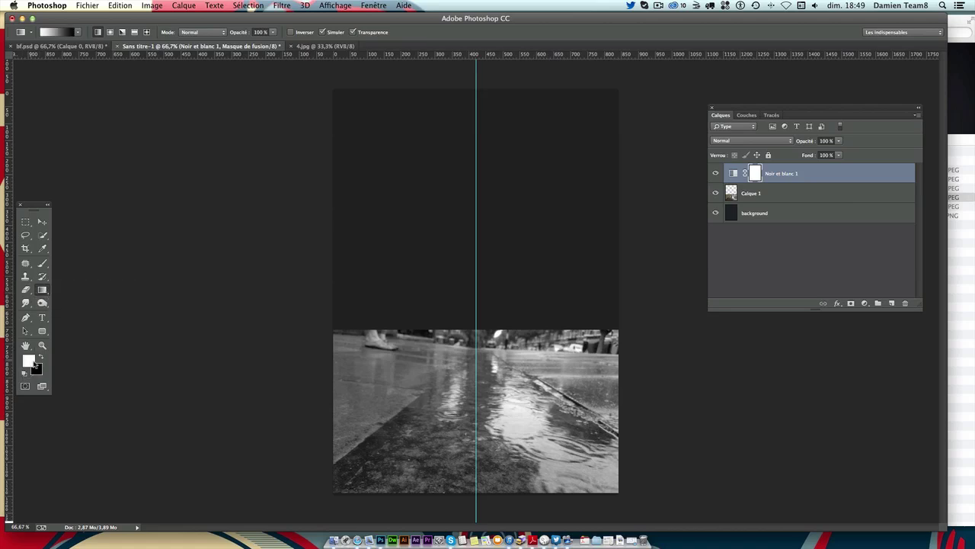
pyautogui.click(25, 373)
# Step: Draw a vertical gradient on the mask, redrawing it until the grey effect fades toward the top
pyautogui.moveTo(407, 308); pyautogui.dragTo(407, 99)
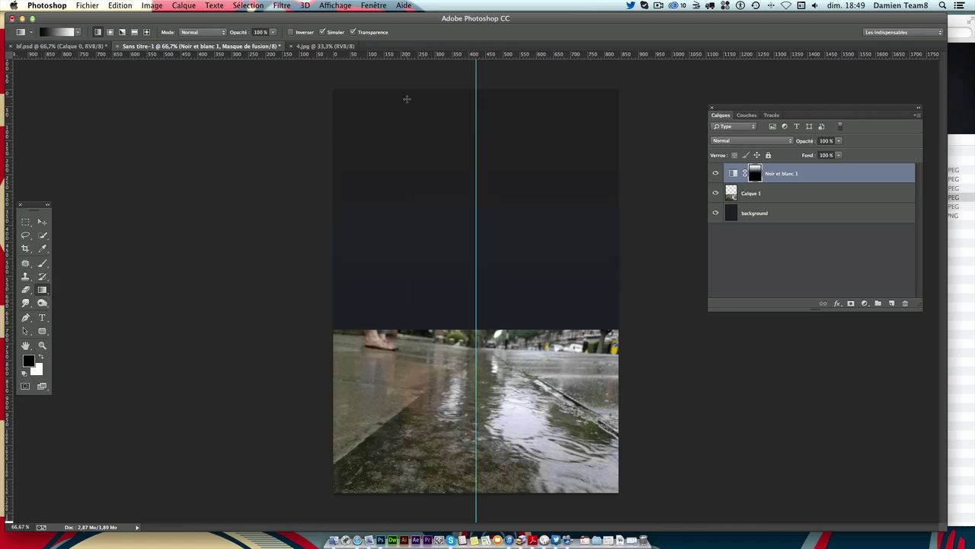
pyautogui.hotkey('ctrl', 'z')
pyautogui.moveTo(418, 159); pyautogui.dragTo(418, 365)
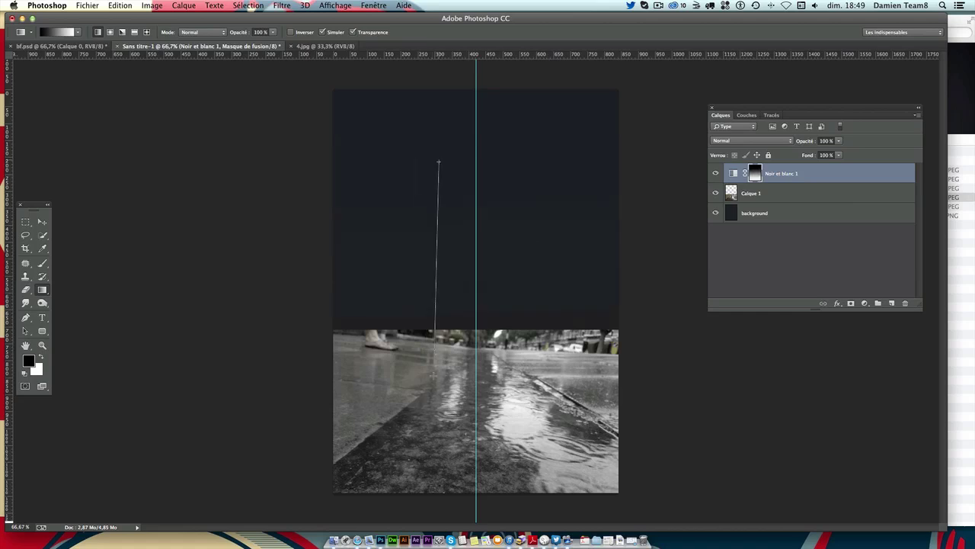
pyautogui.moveTo(438, 159); pyautogui.dragTo(438, 342)
pyautogui.moveTo(427, 107); pyautogui.dragTo(425, 342)
pyautogui.moveTo(428, 89); pyautogui.dragTo(429, 331)
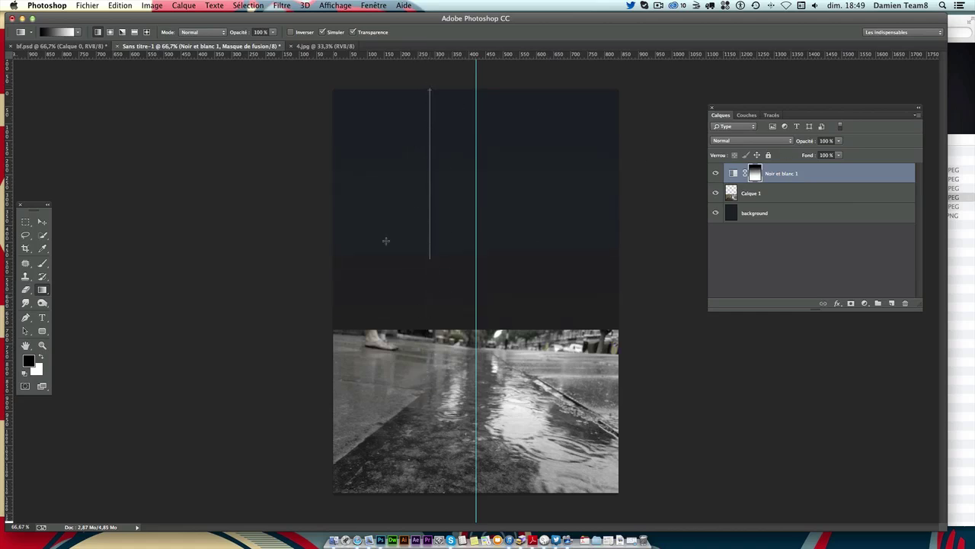
pyautogui.moveTo(437, 89); pyautogui.dragTo(437, 329)
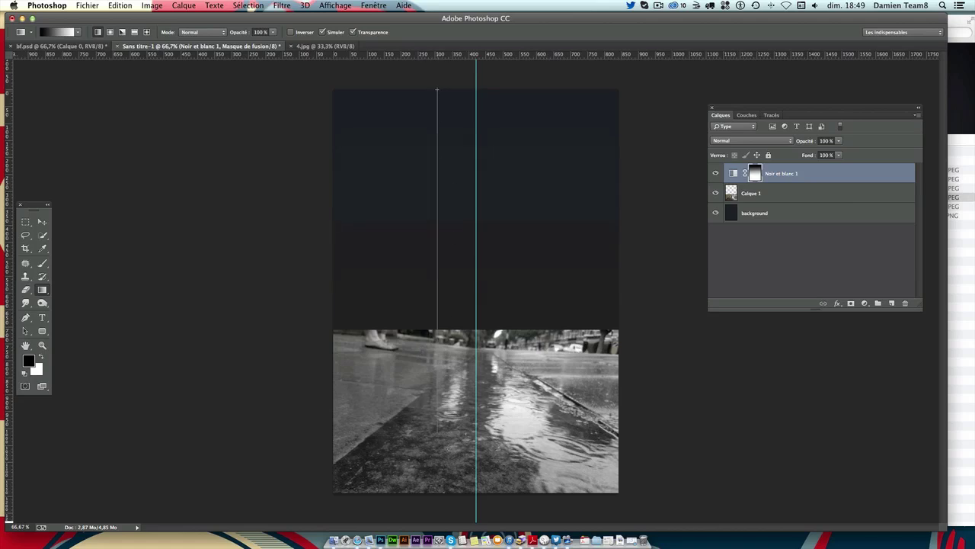
pyautogui.moveTo(445, 89); pyautogui.dragTo(445, 204)
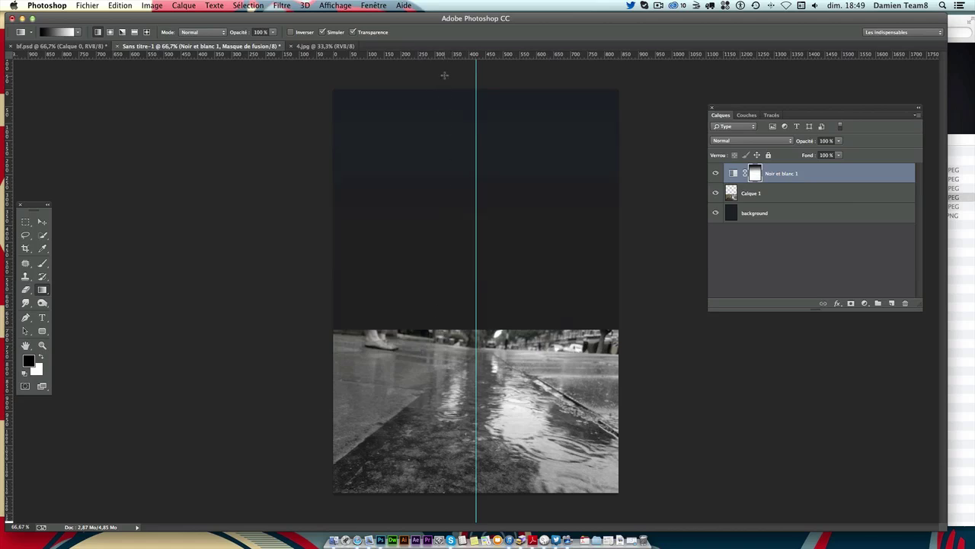
pyautogui.moveTo(445, 75); pyautogui.dragTo(447, 240)
# Step: Redraw the mask gradient once more, then open 5.jpg from the imgs folder in Photoshop
pyautogui.moveTo(403, 92); pyautogui.dragTo(408, 316)
pyautogui.click(965, 298)
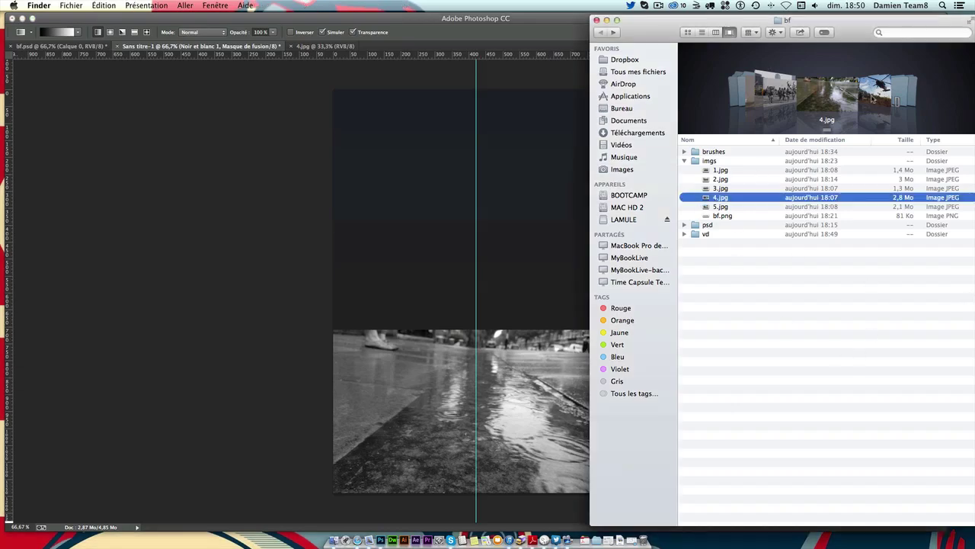
pyautogui.click(720, 207)
pyautogui.rightClick(715, 212)
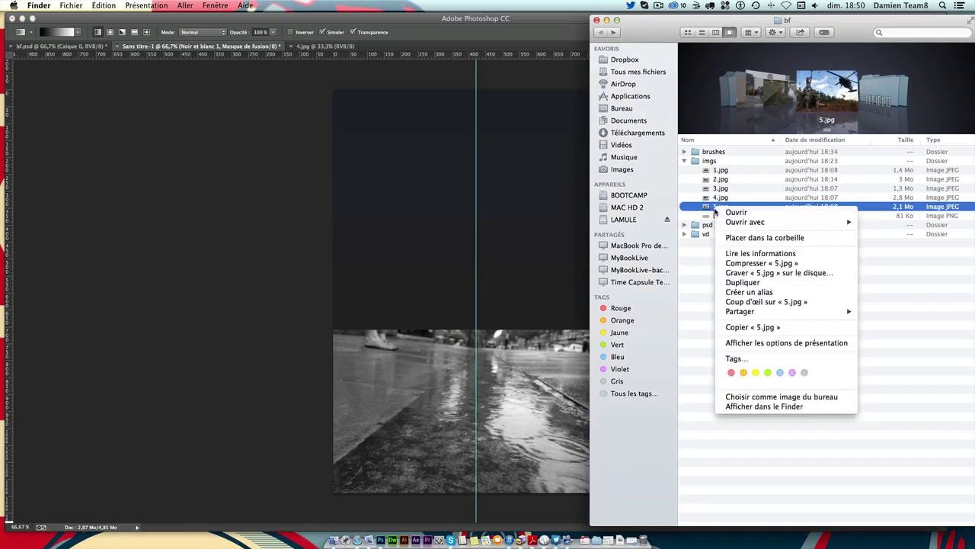
pyautogui.click(602, 243)
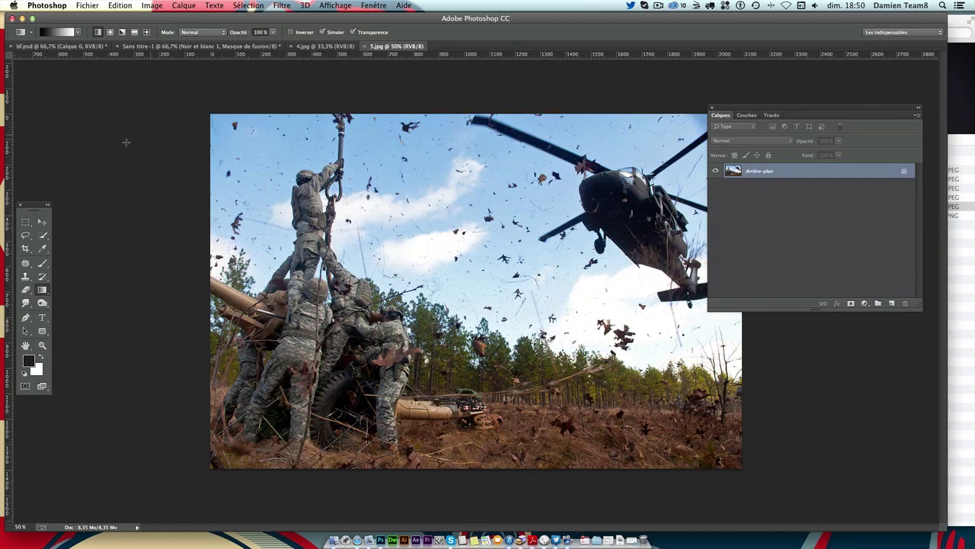
# Step: Select all of 5.jpg, then rename the poster's street layer Calque 1 to 'sol'
pyautogui.press('super+a')
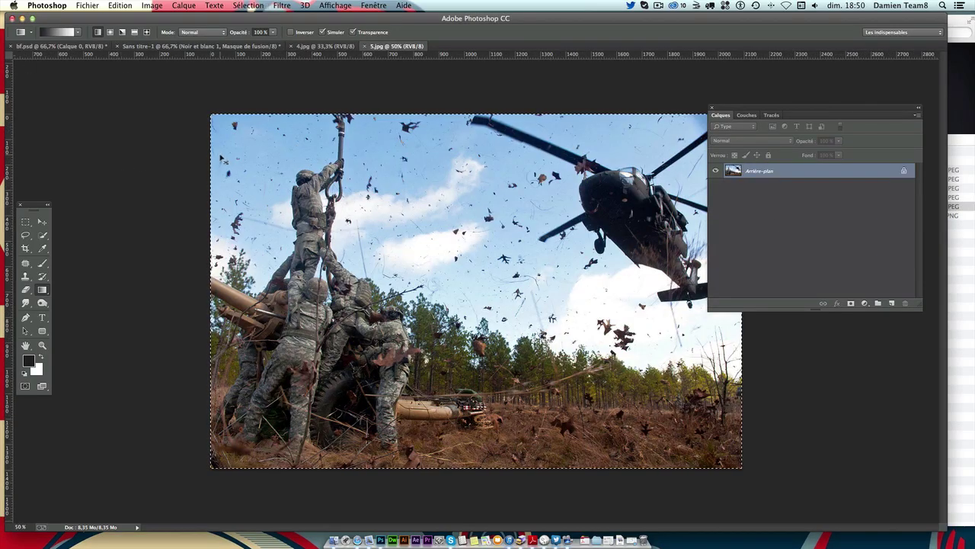
pyautogui.click(176, 46)
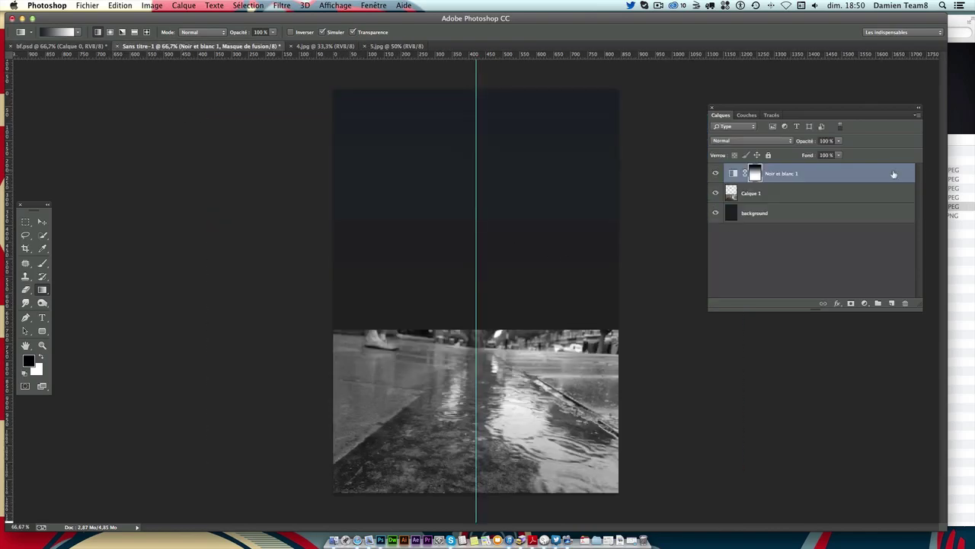
pyautogui.click(776, 196)
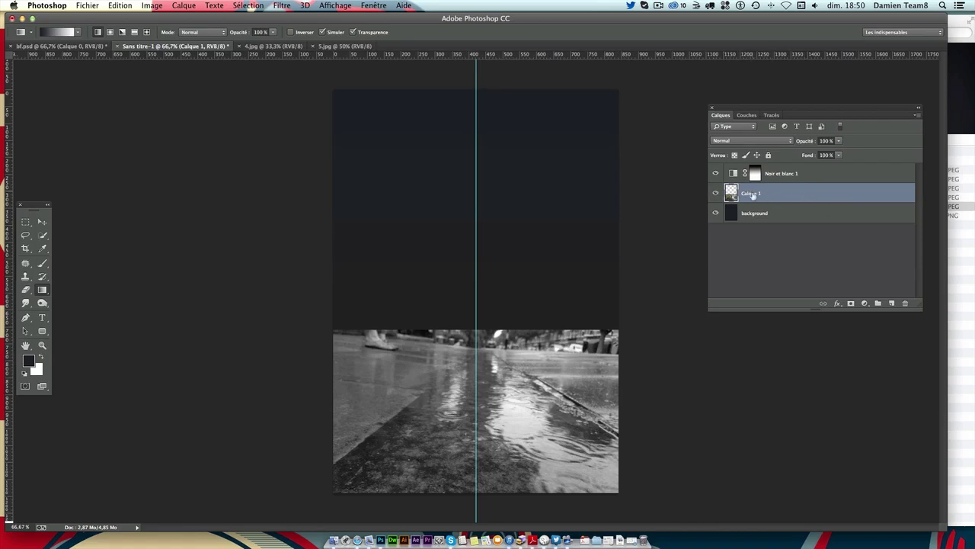
pyautogui.doubleClick(752, 194)
pyautogui.write('sol')
pyautogui.press('Return')
# Step: Paste the helicopter photo into the poster and compare it with the black-and-white effect toggled
pyautogui.press('super+v')
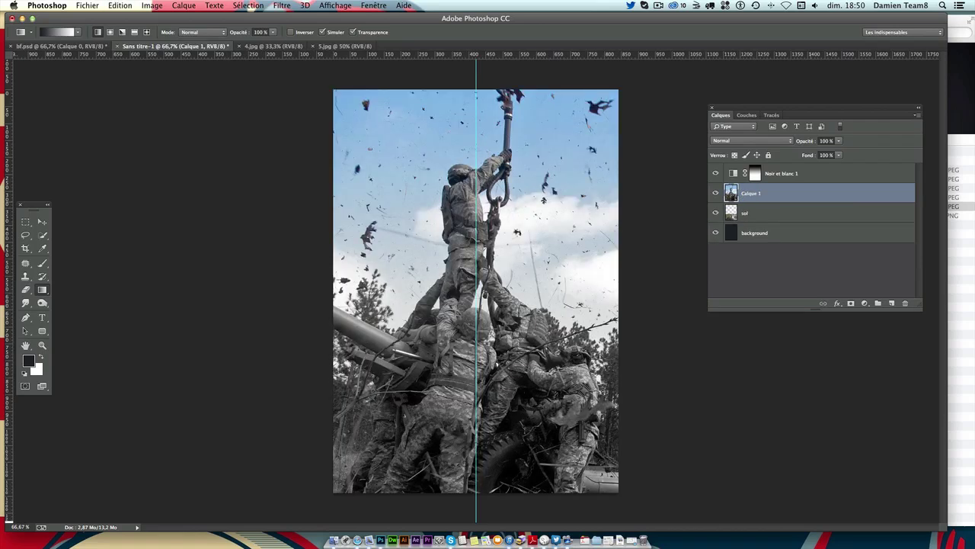
pyautogui.click(716, 173)
pyautogui.click(715, 173)
pyautogui.click(716, 173)
# Step: Shrink the pasted helicopter photo and shift it left with Free Transform
pyautogui.click(45, 225)
pyautogui.press('super+minus')
pyautogui.press('super+minus')
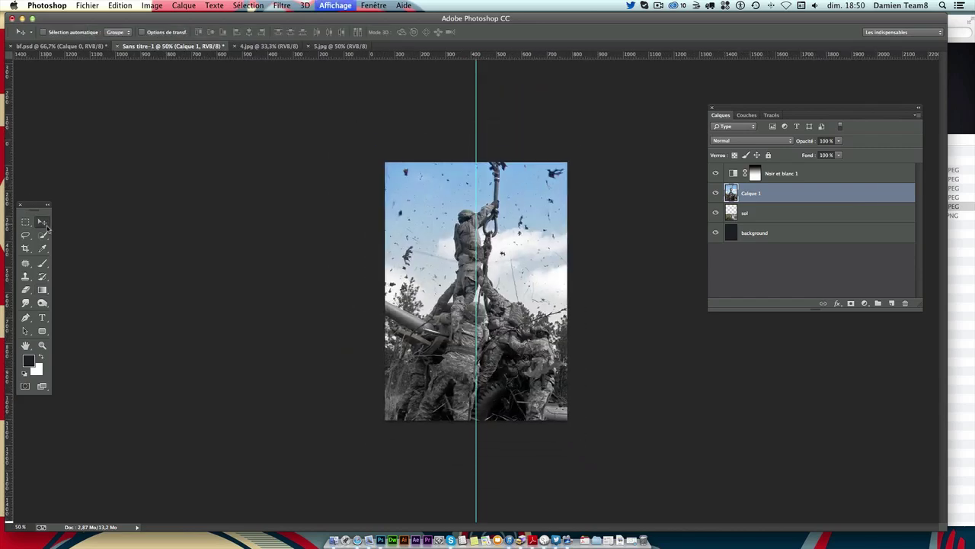
pyautogui.press('super+minus')
pyautogui.press('super+minus')
pyautogui.press('super+t')
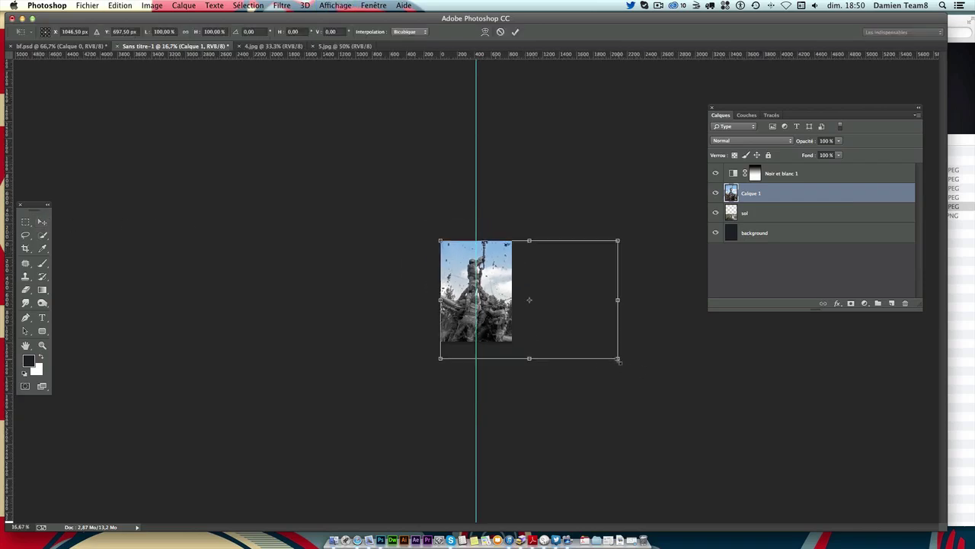
pyautogui.moveTo(619, 360); pyautogui.dragTo(576, 332)
pyautogui.moveTo(556, 278); pyautogui.dragTo(498, 277)
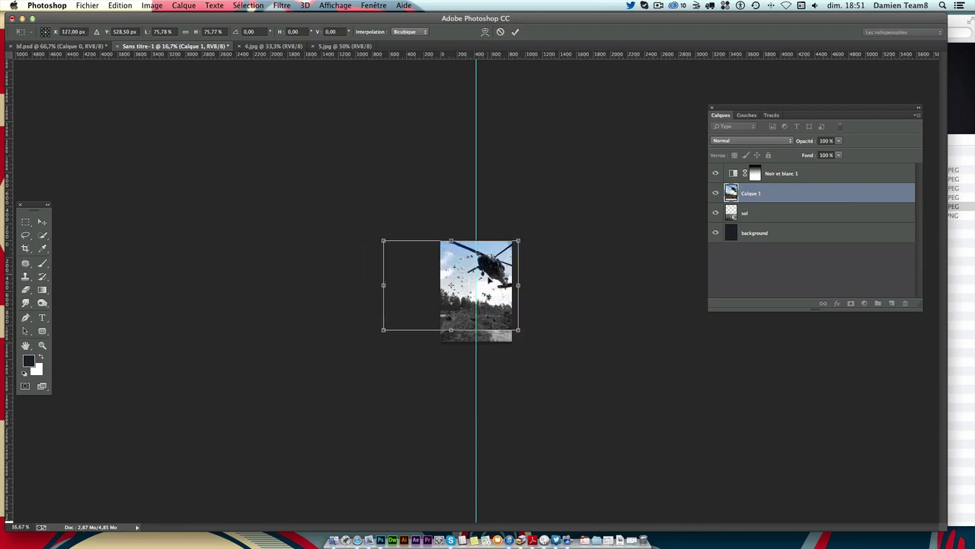
pyautogui.press('Return')
pyautogui.press('super+plus')
pyautogui.press('super+plus')
pyautogui.press('super+plus')
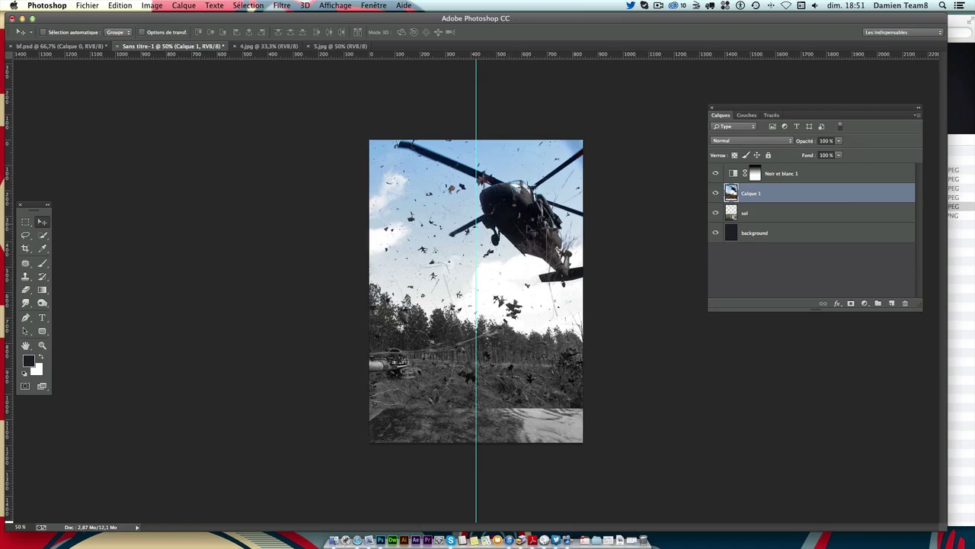
# Step: Mirror the helicopter photo with Symétrie axe horizontal, then slide and scale it to fill the page top
pyautogui.press('super+t')
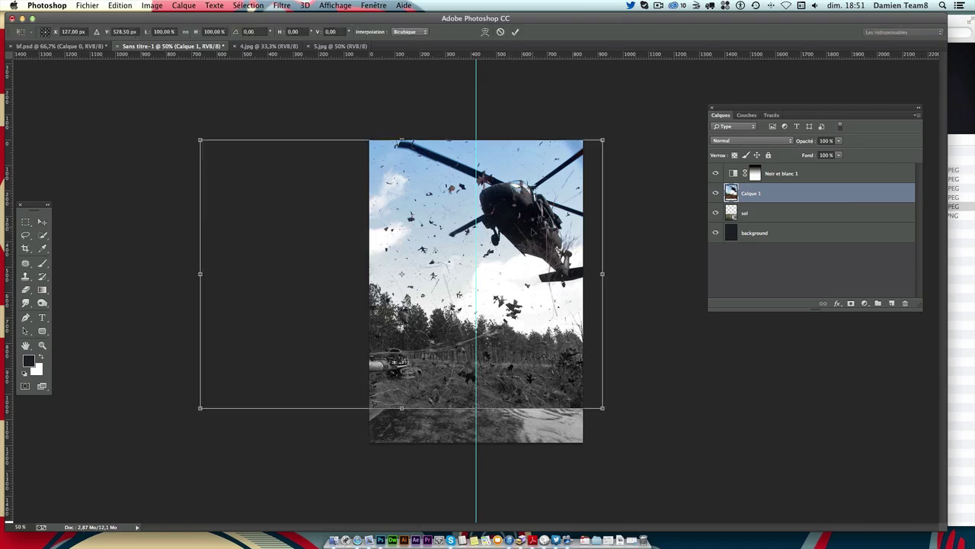
pyautogui.rightClick(511, 227)
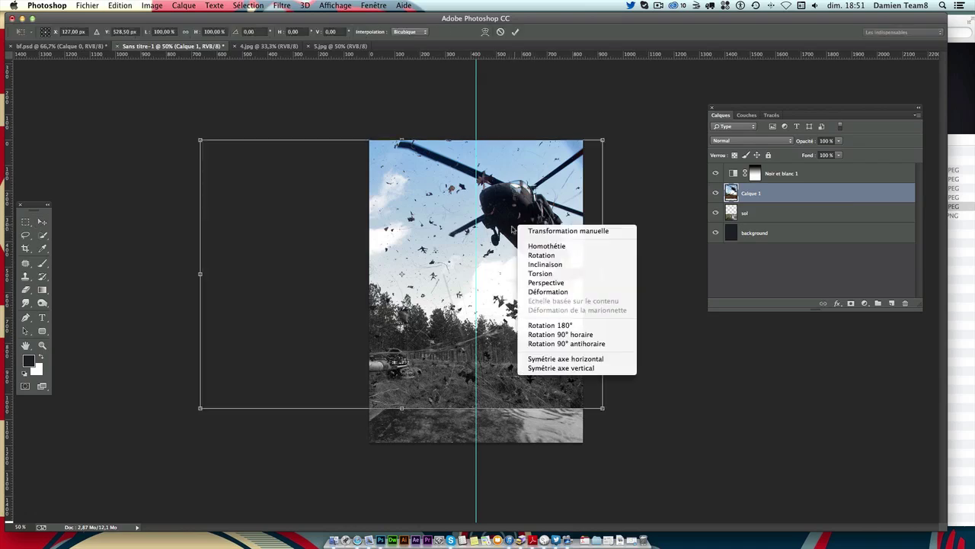
pyautogui.click(565, 359)
pyautogui.moveTo(454, 238); pyautogui.dragTo(533, 223)
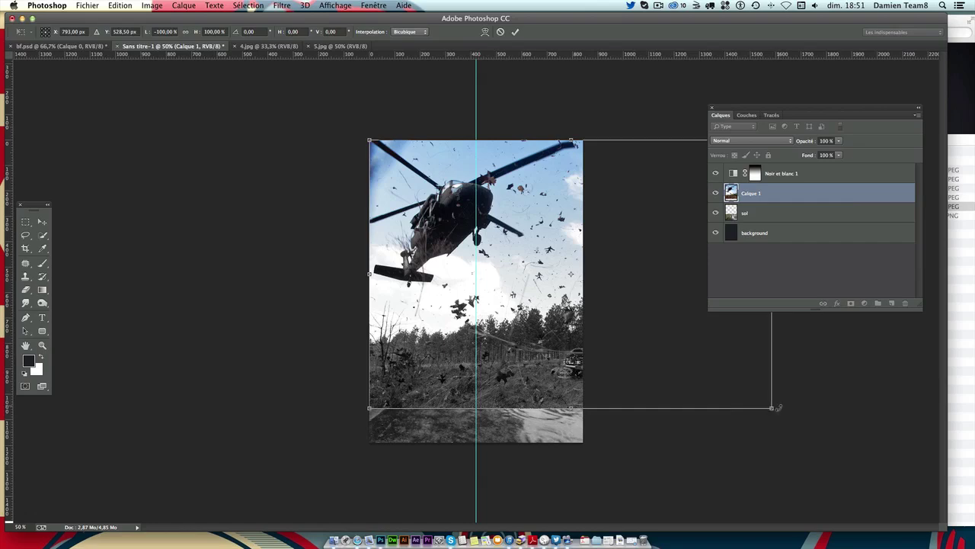
pyautogui.moveTo(773, 408); pyautogui.dragTo(705, 370)
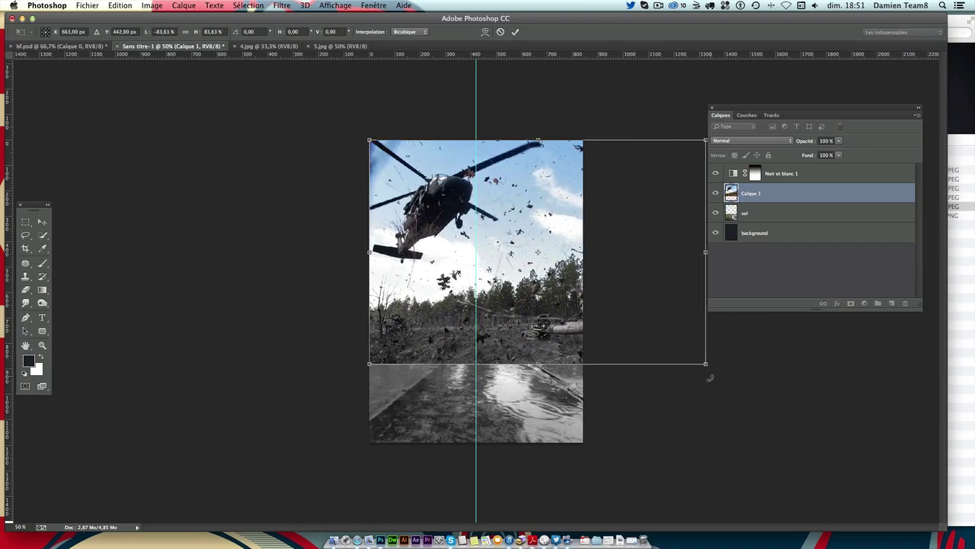
pyautogui.press('Return')
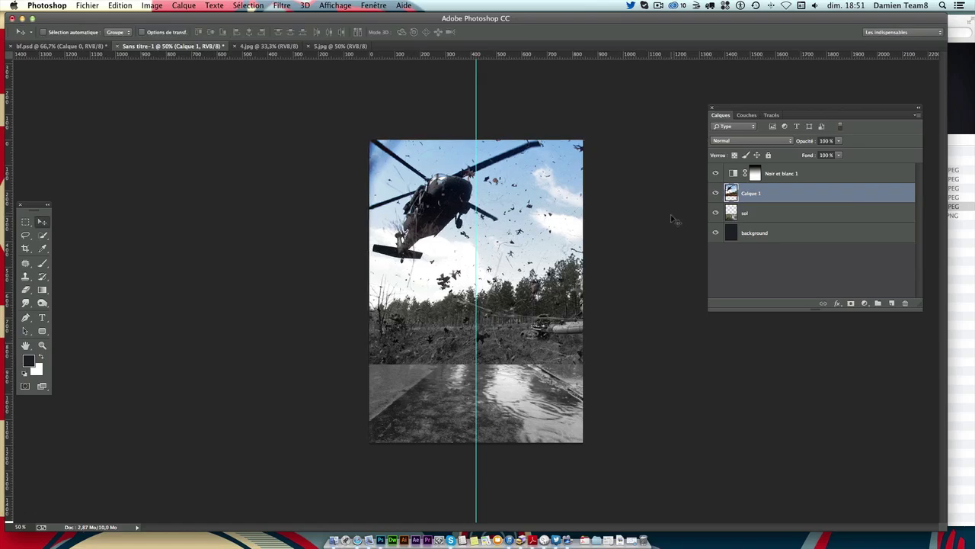
# Step: Hide the guides and zoom in on the poster
pyautogui.press('super+semicolon')
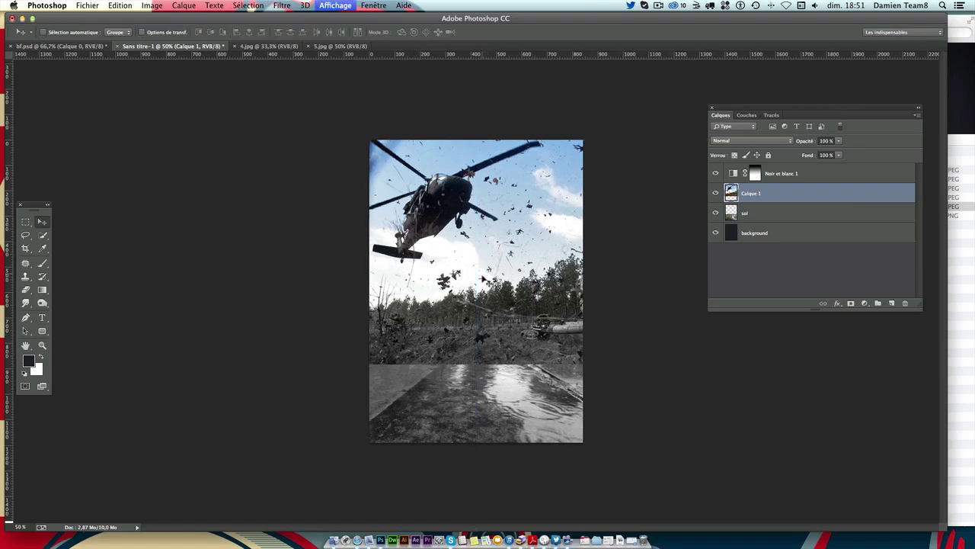
pyautogui.press('super+plus')
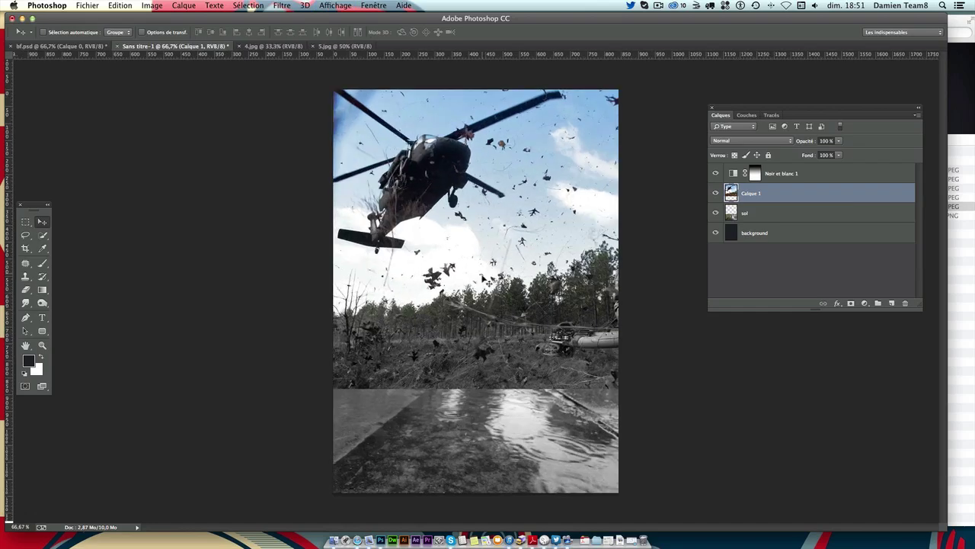
pyautogui.press('super+plus')
# Step: Set up the Clone Stamp with a soft, 0%-hardness brush sized 87 px
pyautogui.press('super+minus')
pyautogui.click(27, 279)
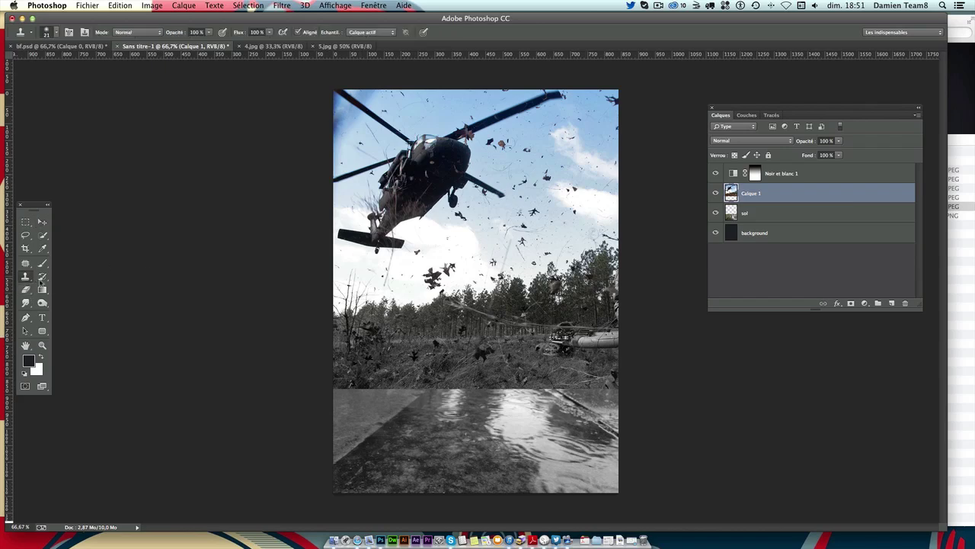
pyautogui.click(49, 32)
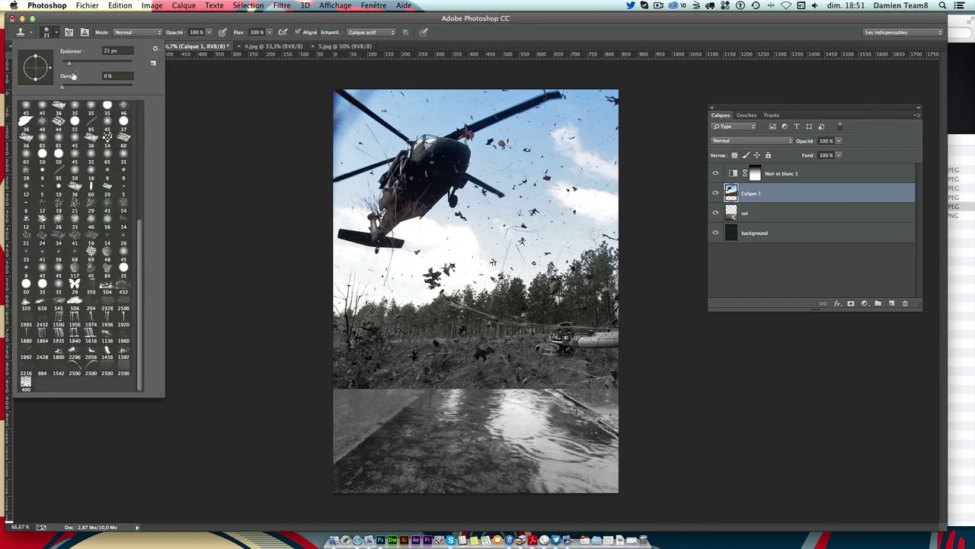
pyautogui.scroll(5, 61, 199)
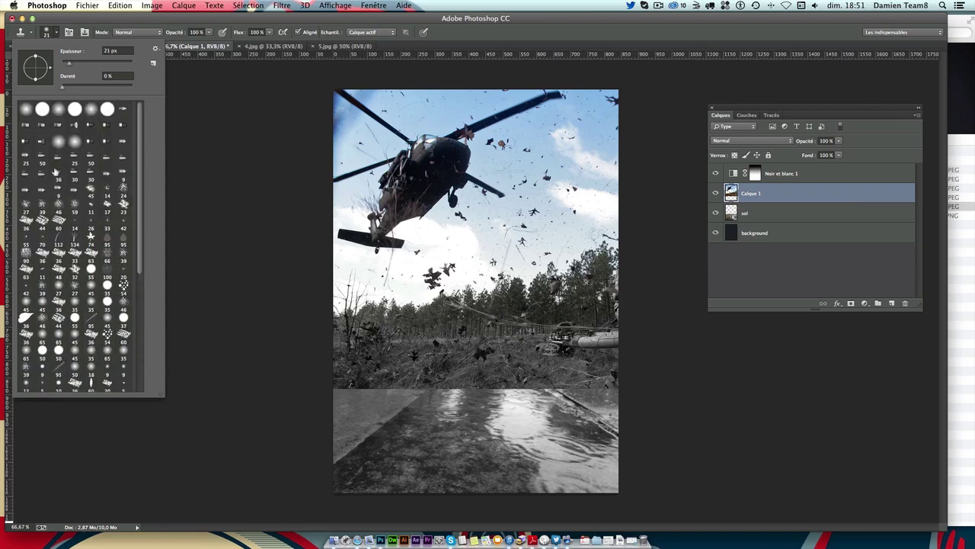
pyautogui.scroll(3, 85, 225)
pyautogui.scroll(-2, 103, 282)
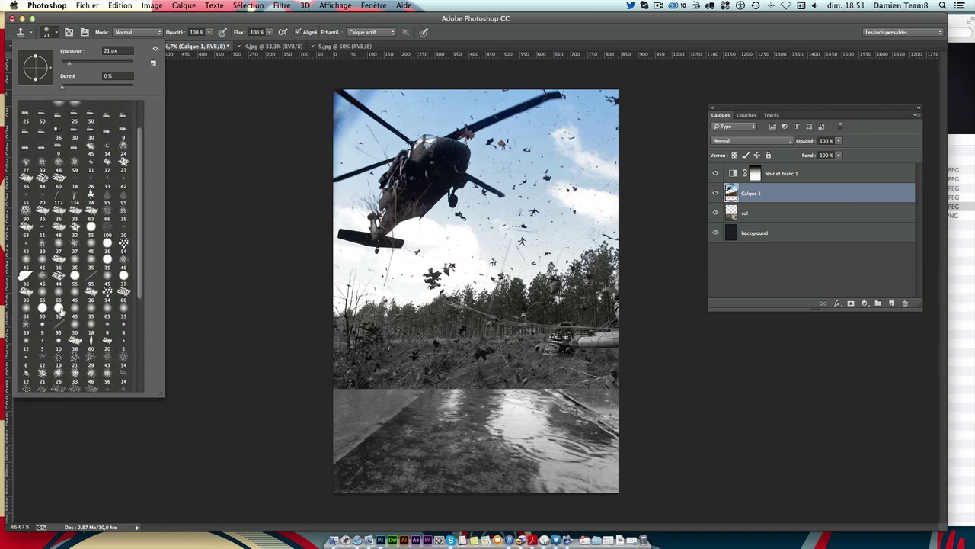
pyautogui.click(91, 309)
pyautogui.click(102, 61)
pyautogui.moveTo(97, 63); pyautogui.dragTo(93, 64)
pyautogui.click(251, 91)
pyautogui.press('Return')
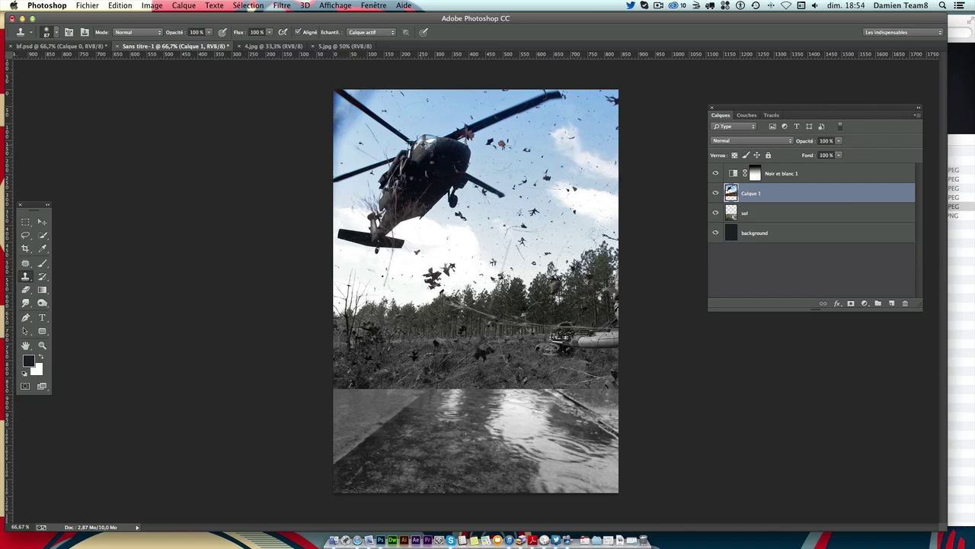
# Step: Sample pale sky and clouds and clone them over the treeline beside the grounded helicopter
pyautogui.keyDown('alt'); pyautogui.click(424, 145); pyautogui.keyUp('alt')
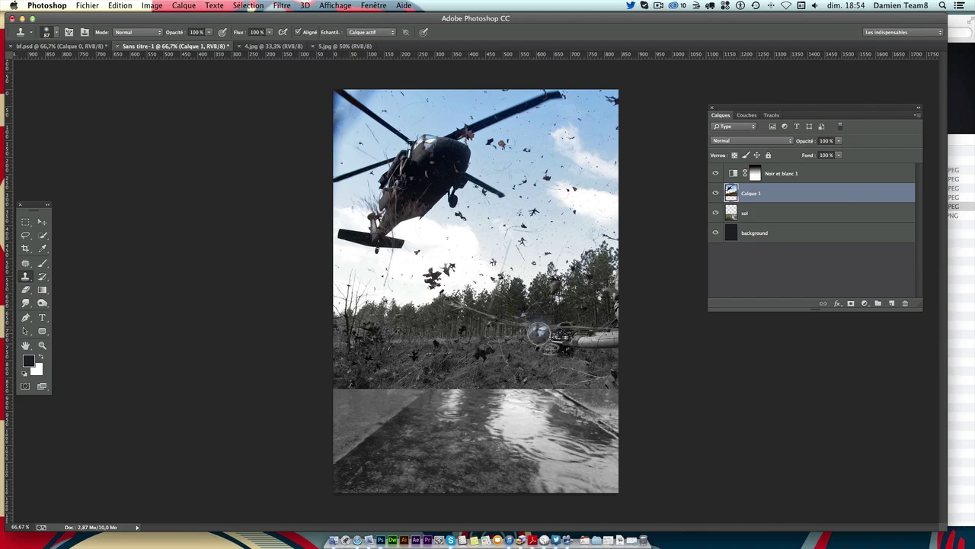
pyautogui.moveTo(539, 332)
pyautogui.mouseDown()
pyautogui.moveTo(524, 338)
pyautogui.moveTo(545, 336)
pyautogui.moveTo(529, 345)
pyautogui.moveTo(491, 309)
pyautogui.moveTo(506, 347)
pyautogui.moveTo(533, 365)
pyautogui.moveTo(483, 347)
pyautogui.moveTo(525, 373)
pyautogui.moveTo(550, 372)
pyautogui.moveTo(592, 314)
pyautogui.moveTo(565, 370)
pyautogui.moveTo(581, 385)
pyautogui.mouseUp()
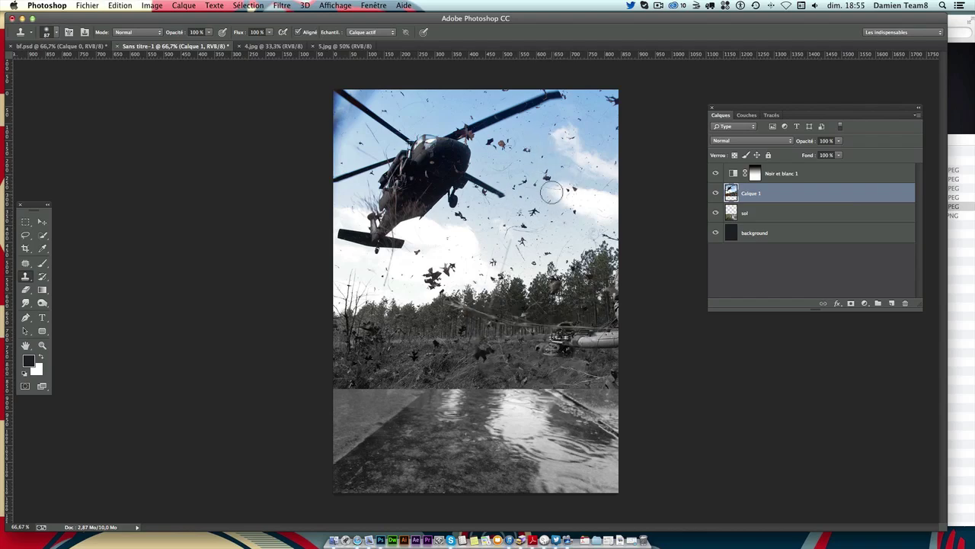
pyautogui.keyDown('alt'); pyautogui.click(575, 147); pyautogui.keyUp('alt')
pyautogui.moveTo(582, 238)
pyautogui.mouseDown()
pyautogui.moveTo(594, 252)
pyautogui.moveTo(576, 285)
pyautogui.moveTo(598, 271)
pyautogui.moveTo(602, 305)
pyautogui.moveTo(592, 294)
pyautogui.moveTo(601, 350)
pyautogui.mouseUp()
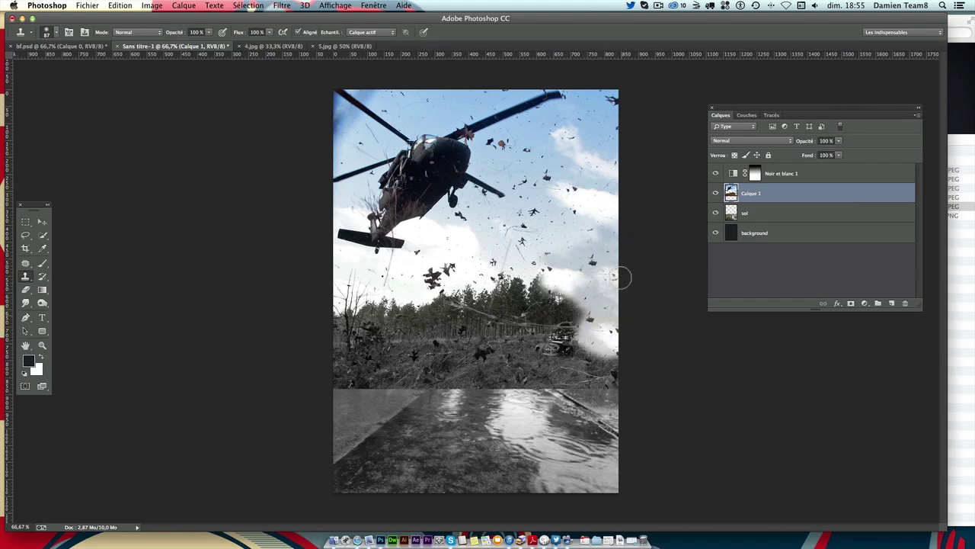
pyautogui.moveTo(544, 297)
pyautogui.mouseDown()
pyautogui.moveTo(520, 288)
pyautogui.moveTo(568, 328)
pyautogui.mouseUp()
pyautogui.moveTo(511, 290)
pyautogui.mouseDown()
pyautogui.moveTo(495, 301)
pyautogui.moveTo(503, 282)
pyautogui.moveTo(518, 323)
pyautogui.moveTo(550, 324)
pyautogui.mouseUp()
pyautogui.hotkey('ctrl', 'z')
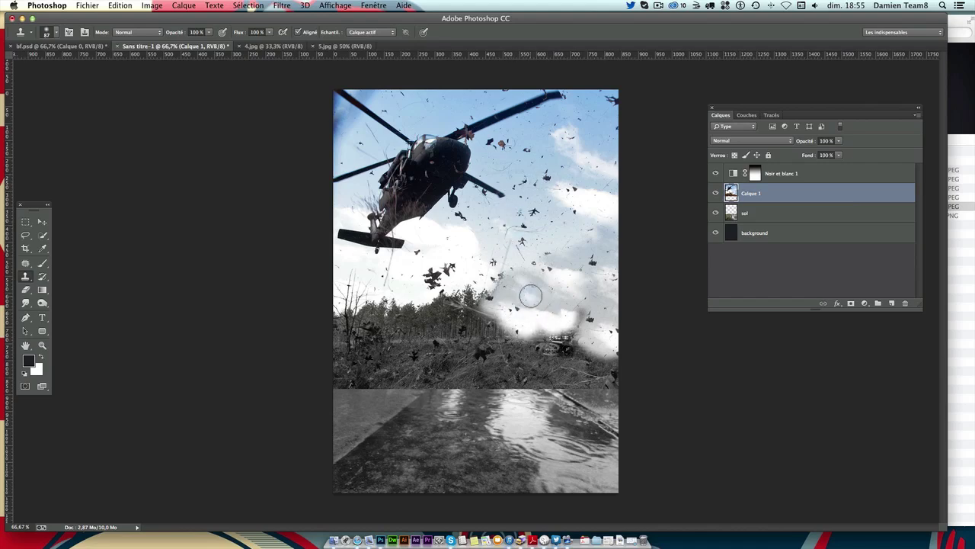
pyautogui.moveTo(528, 294)
pyautogui.mouseDown()
pyautogui.moveTo(561, 278)
pyautogui.moveTo(544, 266)
pyautogui.moveTo(536, 305)
pyautogui.moveTo(568, 325)
pyautogui.moveTo(554, 335)
pyautogui.mouseUp()
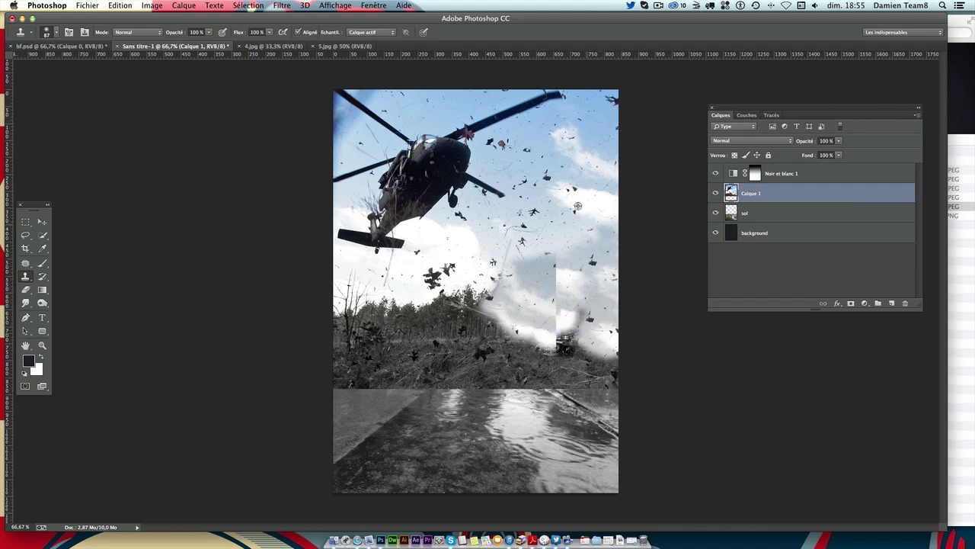
# Step: Clone smoke over the treeline centre, right-side vehicle and dark tree patch, undoing bad strokes
pyautogui.press('super+z')
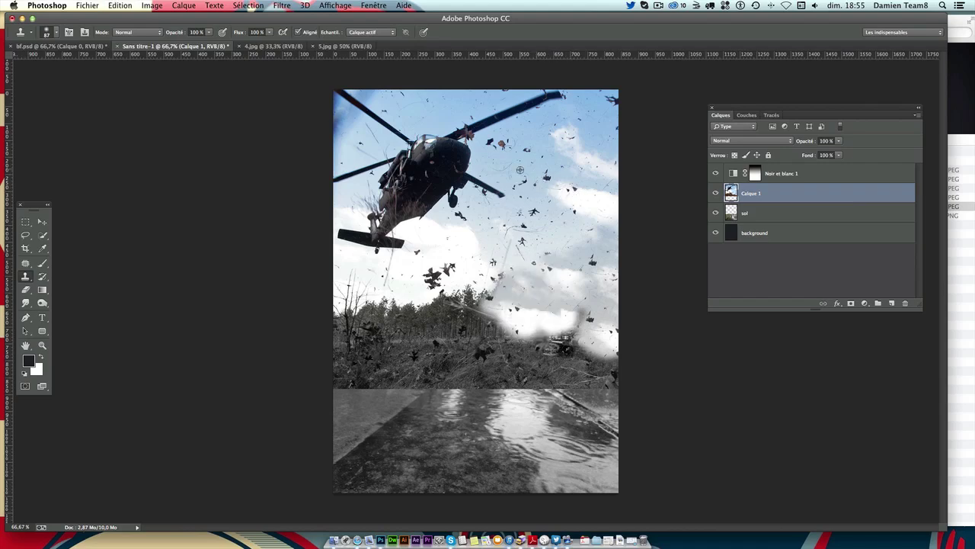
pyautogui.moveTo(490, 316); pyautogui.dragTo(411, 278)
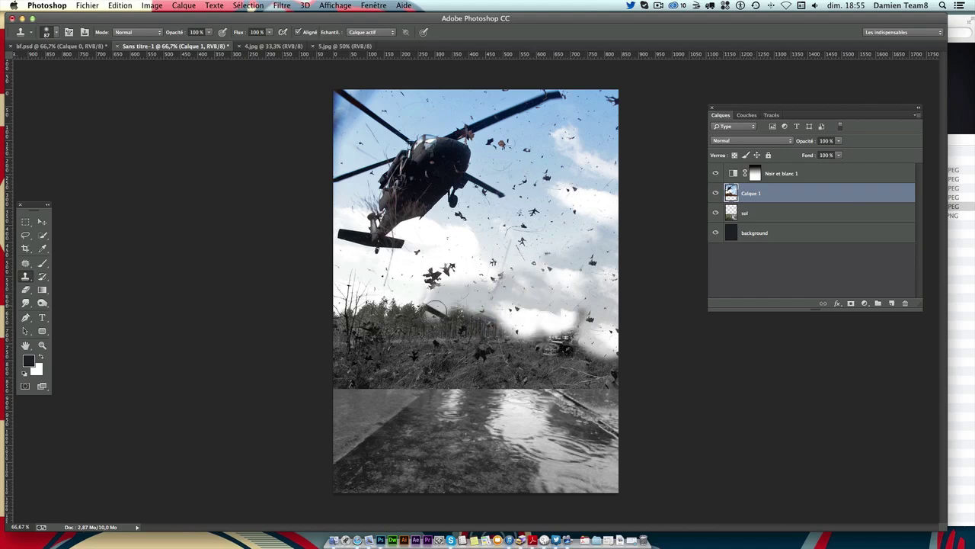
pyautogui.press('super+z')
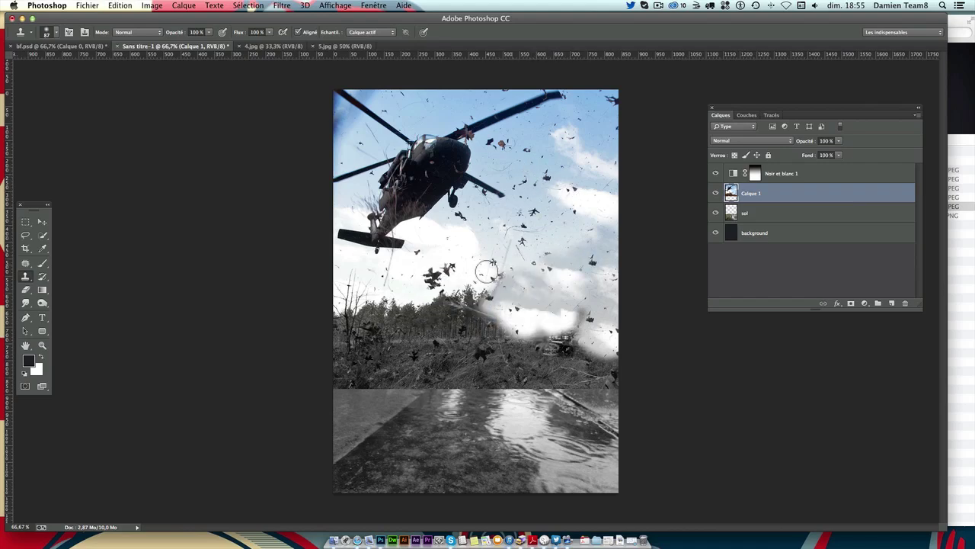
pyautogui.press('super+z')
pyautogui.moveTo(449, 276)
pyautogui.mouseDown()
pyautogui.moveTo(438, 282)
pyautogui.moveTo(494, 303)
pyautogui.mouseUp()
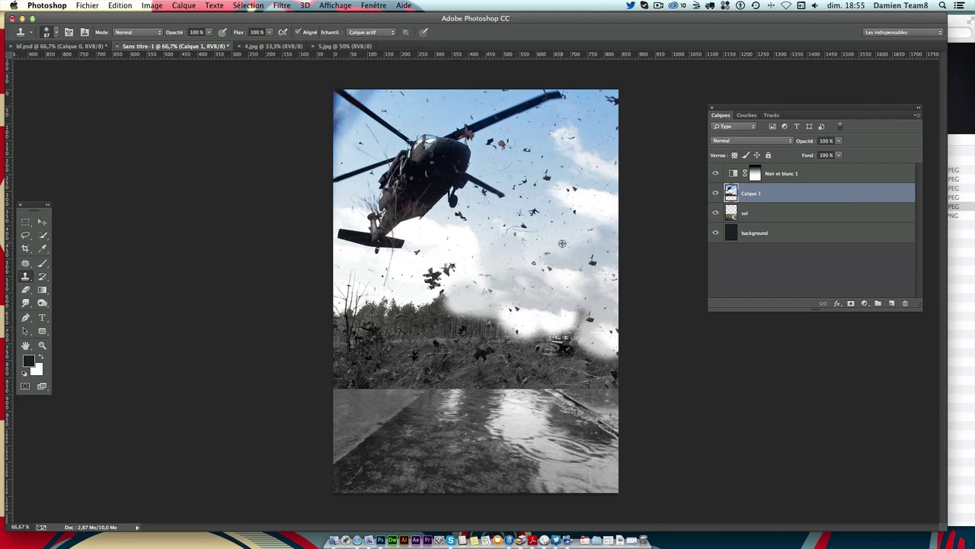
pyautogui.press('super+z')
pyautogui.moveTo(434, 278); pyautogui.dragTo(442, 309)
pyautogui.press('super+z')
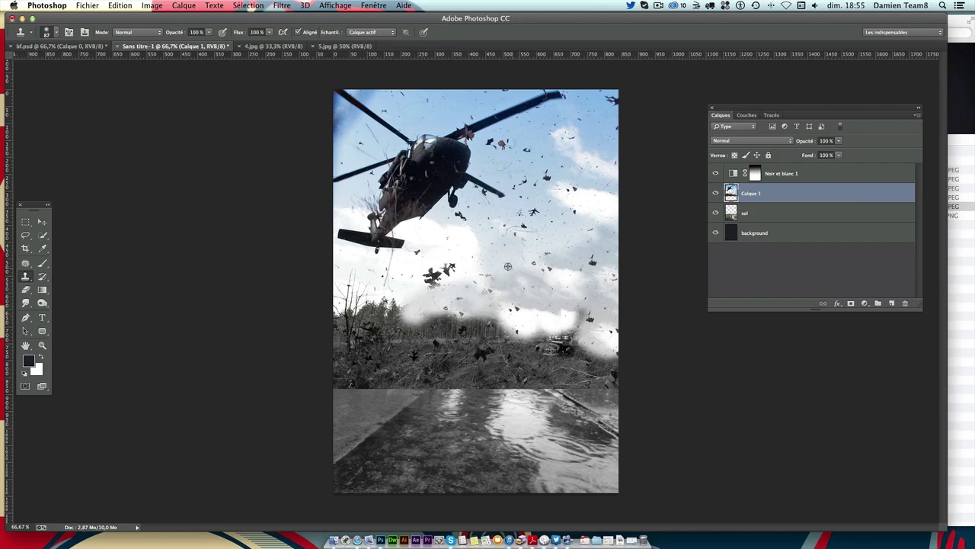
pyautogui.moveTo(541, 313); pyautogui.dragTo(473, 316)
pyautogui.moveTo(571, 315); pyautogui.dragTo(577, 318)
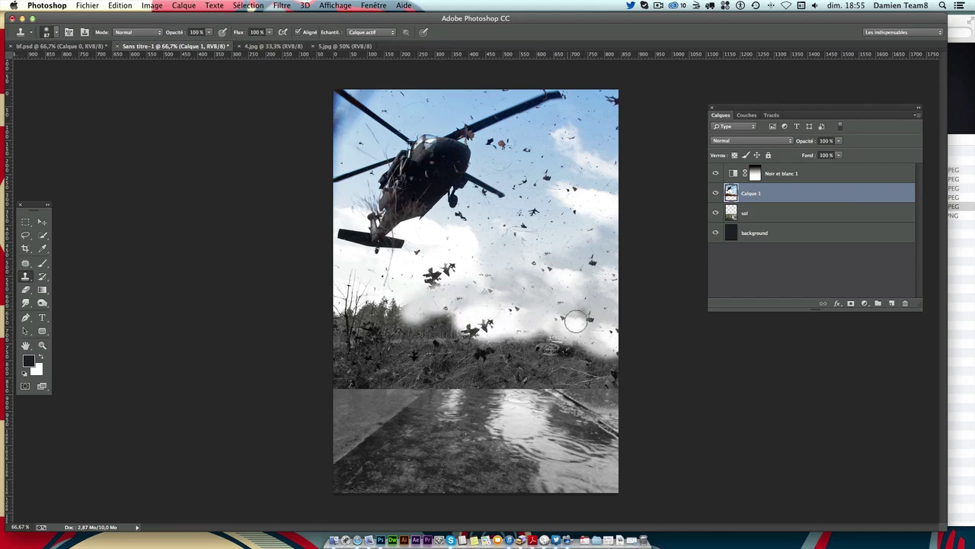
pyautogui.moveTo(438, 325)
pyautogui.mouseDown()
pyautogui.moveTo(499, 324)
pyautogui.moveTo(343, 348)
pyautogui.moveTo(382, 319)
pyautogui.mouseUp()
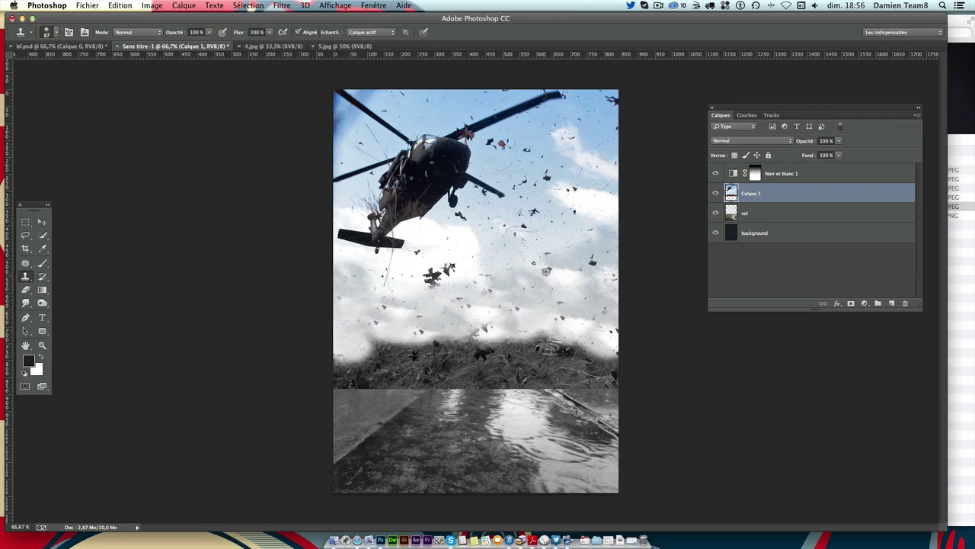
# Step: Cover the grass edge with cloned smoke and paint white smoke over the debris streak
pyautogui.moveTo(453, 326); pyautogui.dragTo(384, 317)
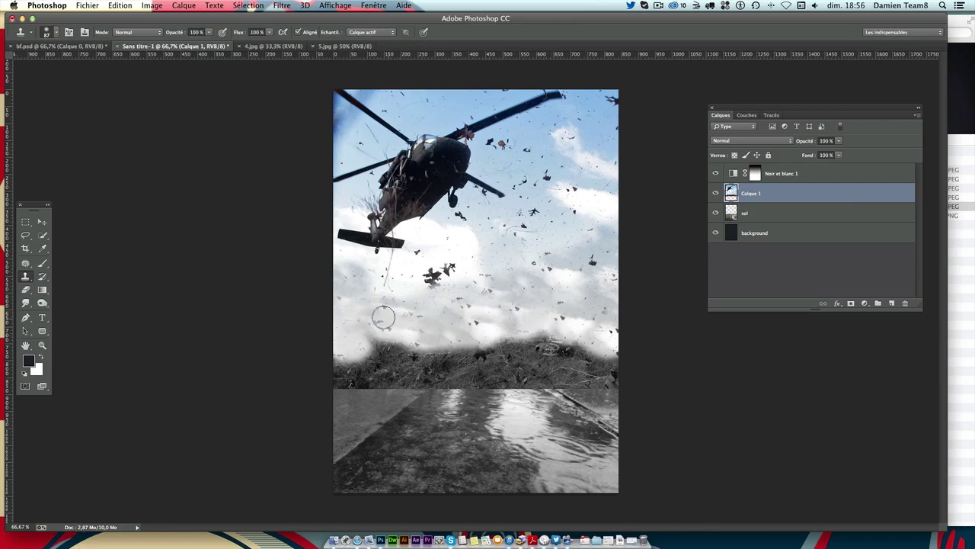
pyautogui.keyDown('alt'); pyautogui.click(576, 178); pyautogui.keyUp('alt')
pyautogui.moveTo(450, 312); pyautogui.dragTo(445, 328)
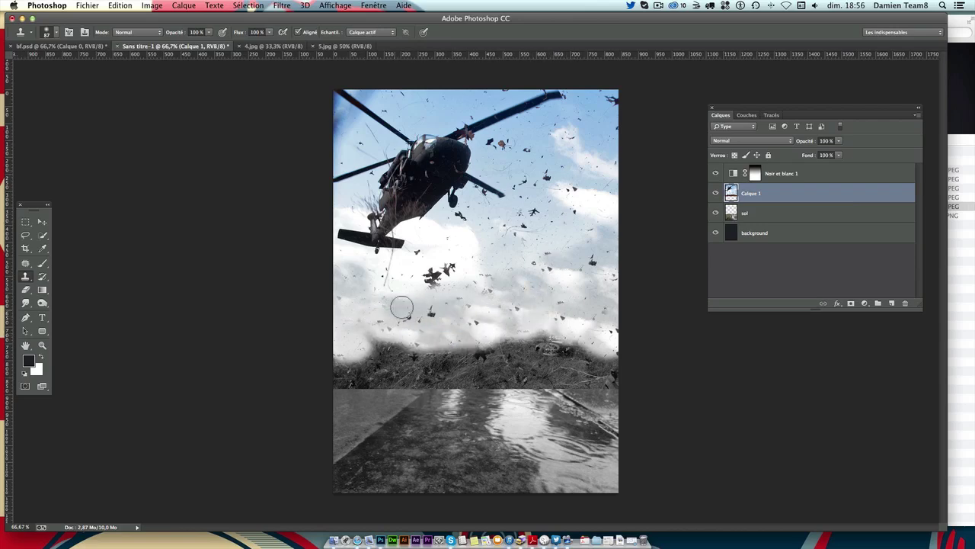
pyautogui.keyDown('alt'); pyautogui.click(542, 146); pyautogui.keyUp('alt')
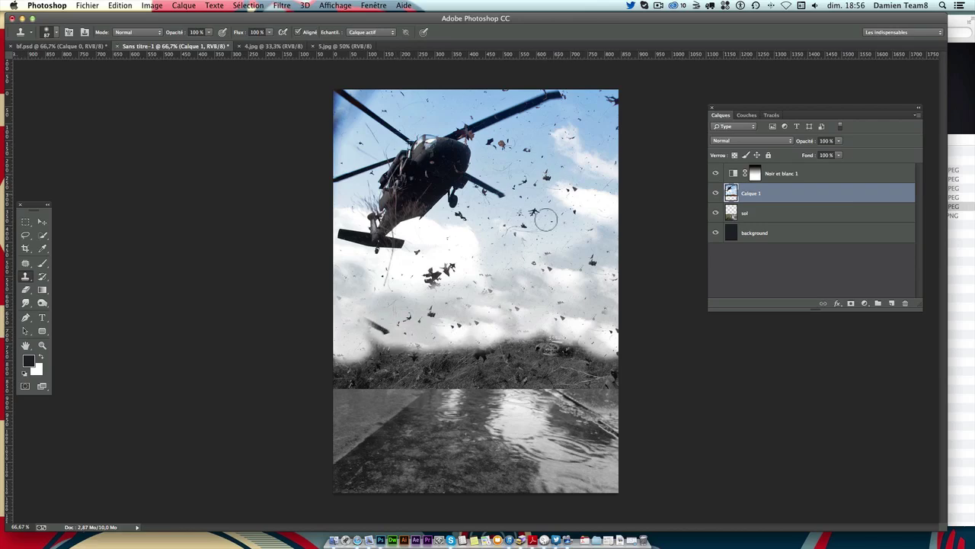
pyautogui.moveTo(381, 336); pyautogui.dragTo(339, 311)
pyautogui.keyDown('alt'); pyautogui.click(554, 209); pyautogui.keyUp('alt')
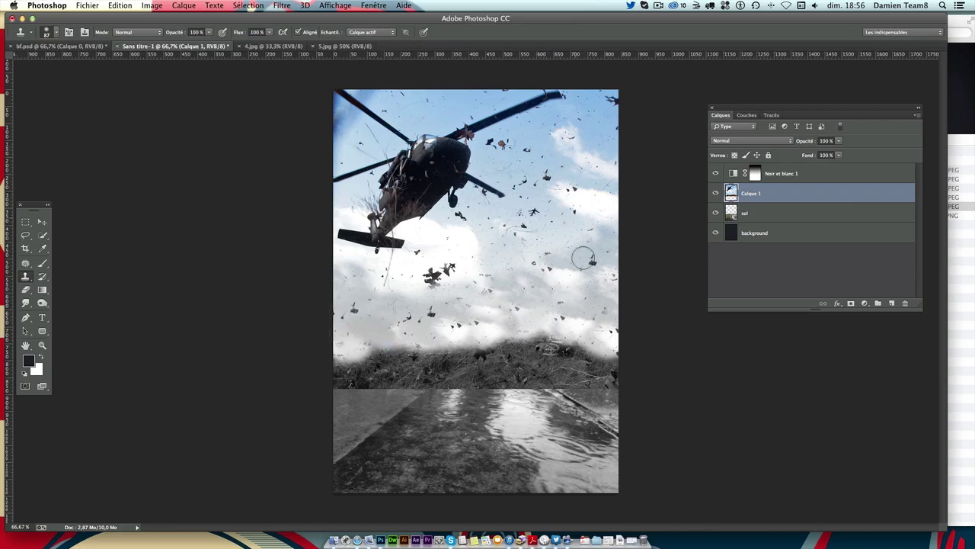
pyautogui.moveTo(500, 299); pyautogui.dragTo(553, 270)
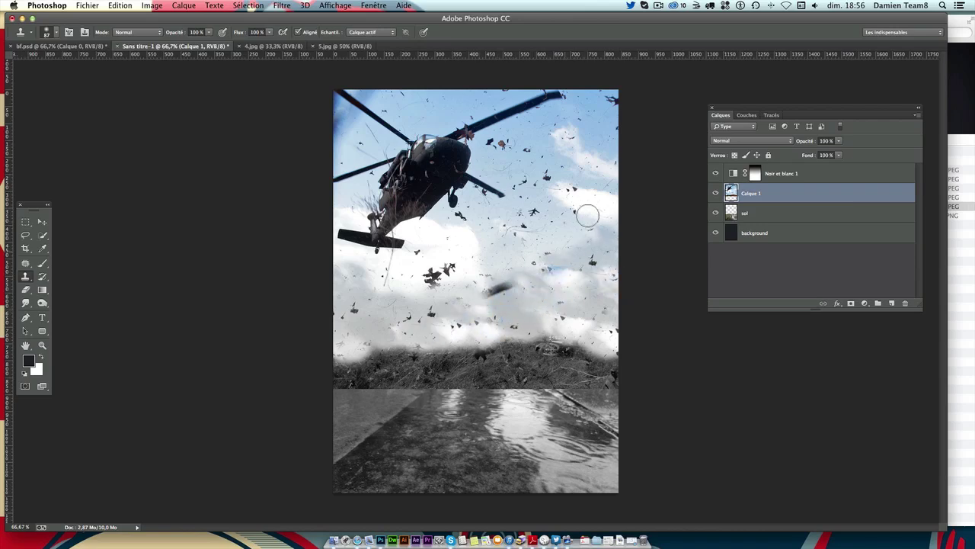
# Step: Clone clean cloud over the large debris cluster and blade-like shape in mid-sky
pyautogui.moveTo(502, 289); pyautogui.dragTo(500, 283)
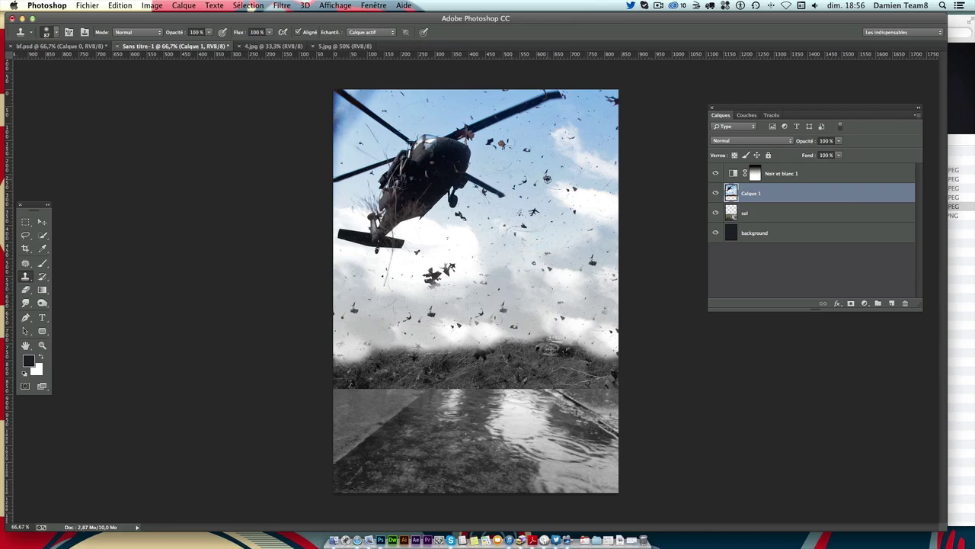
pyautogui.keyDown('alt'); pyautogui.click(517, 352); pyautogui.keyUp('alt')
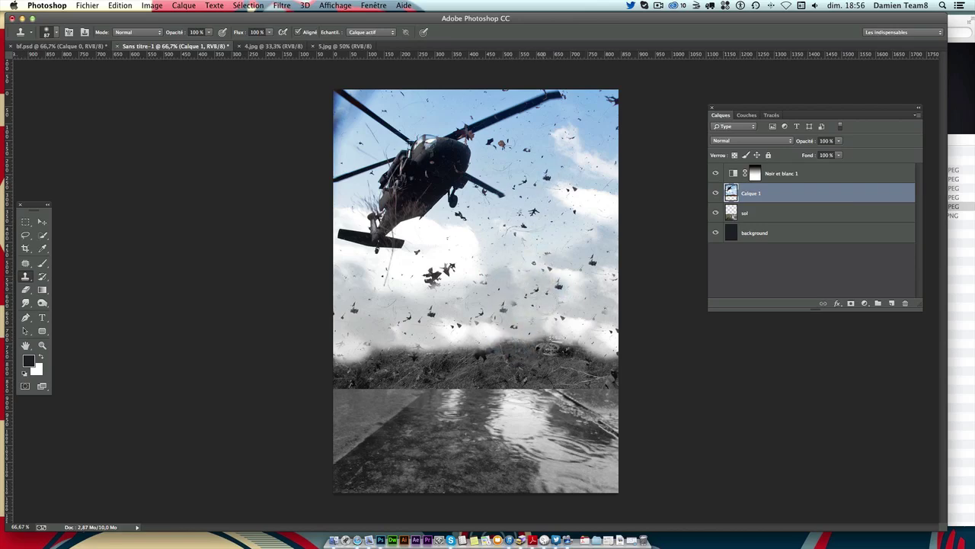
pyautogui.moveTo(462, 291)
pyautogui.mouseDown()
pyautogui.moveTo(429, 279)
pyautogui.moveTo(457, 309)
pyautogui.mouseUp()
pyautogui.keyDown('alt'); pyautogui.click(593, 158); pyautogui.keyUp('alt')
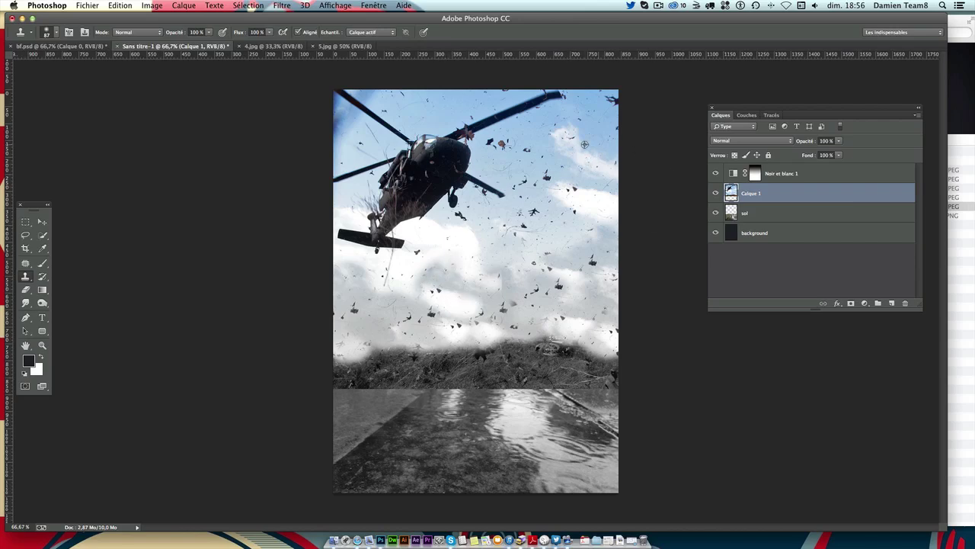
pyautogui.moveTo(407, 281); pyautogui.dragTo(365, 298)
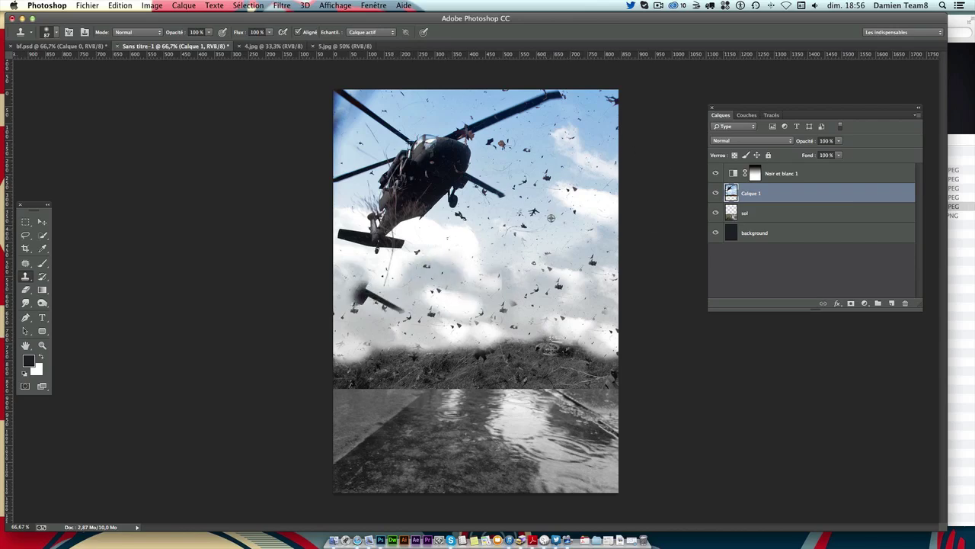
pyautogui.moveTo(366, 356)
pyautogui.mouseDown()
pyautogui.moveTo(362, 303)
pyautogui.moveTo(412, 311)
pyautogui.moveTo(359, 298)
pyautogui.moveTo(402, 320)
pyautogui.moveTo(402, 332)
pyautogui.moveTo(424, 313)
pyautogui.moveTo(415, 324)
pyautogui.mouseUp()
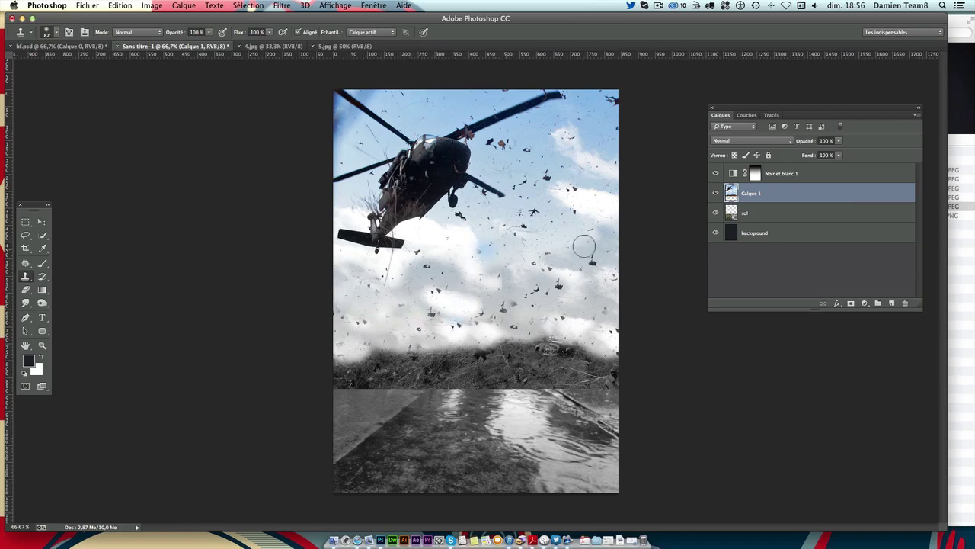
pyautogui.click(717, 193)
# Step: Rename Calque 1 to hélico and add a layer mask to it
pyautogui.doubleClick(751, 194)
pyautogui.write('hel')
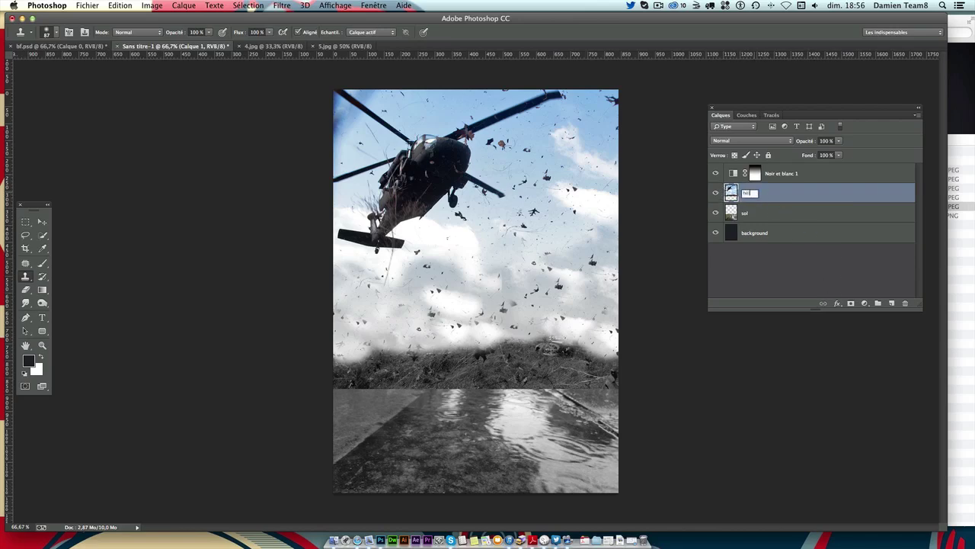
pyautogui.write('co')
pyautogui.press('Return')
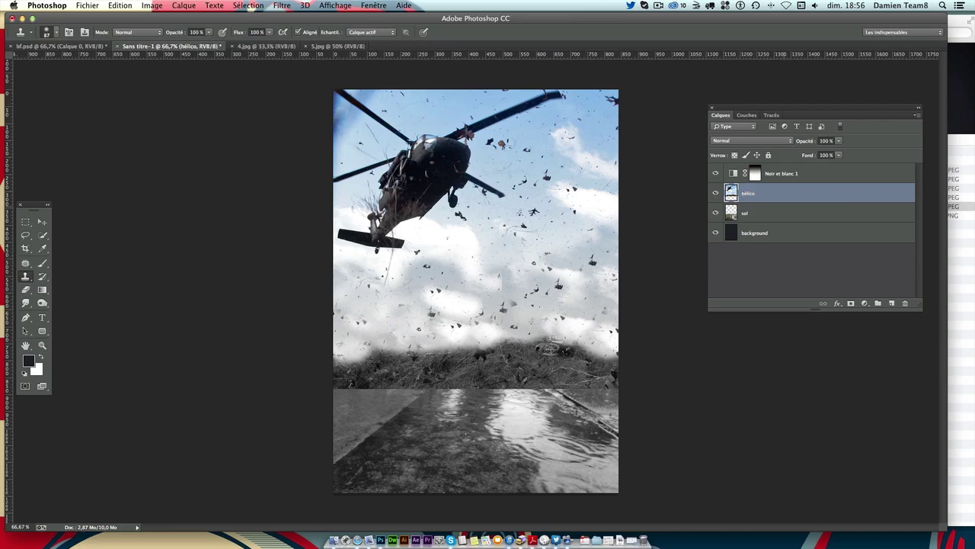
pyautogui.click(850, 304)
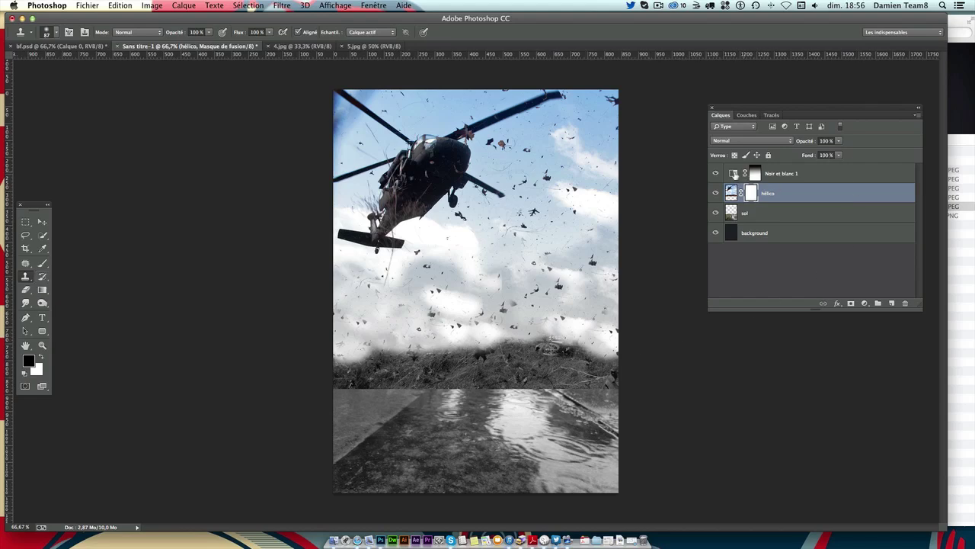
# Step: Choose the Gradient tool and target the hélico layer mask for editing
pyautogui.click(757, 175)
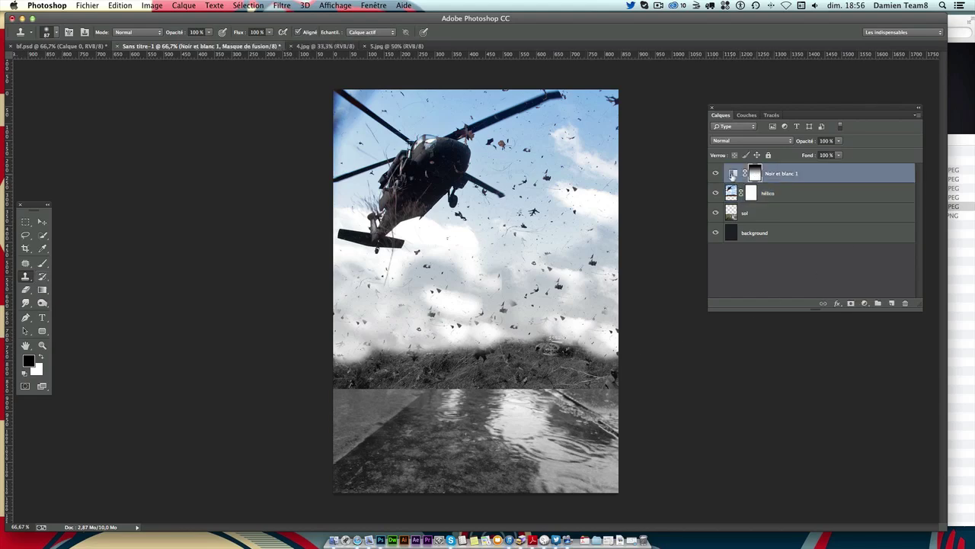
pyautogui.click(43, 290)
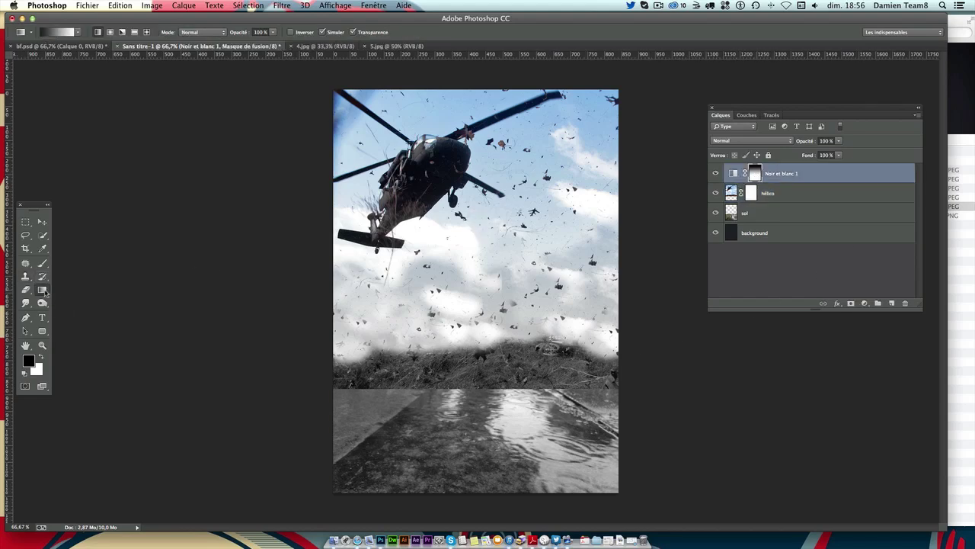
pyautogui.rightClick(44, 291)
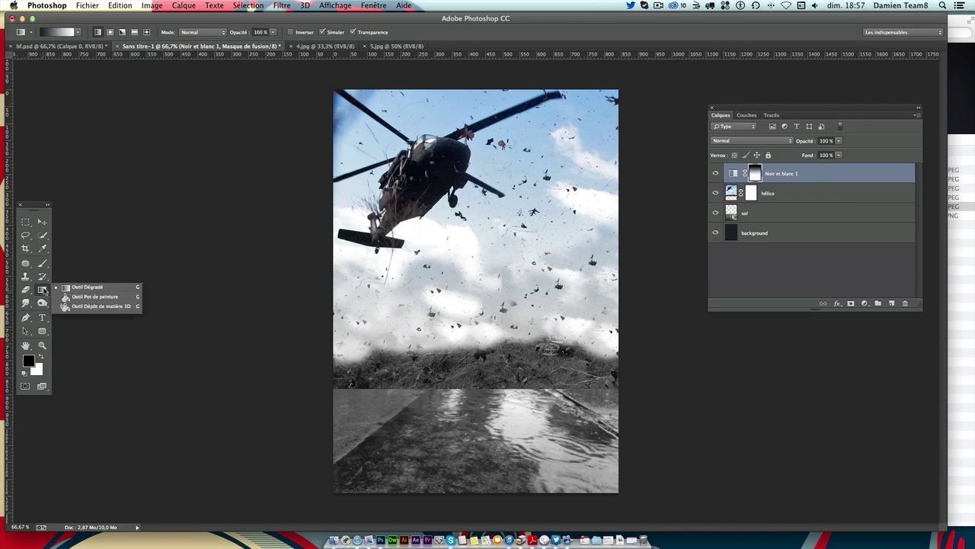
pyautogui.click(756, 202)
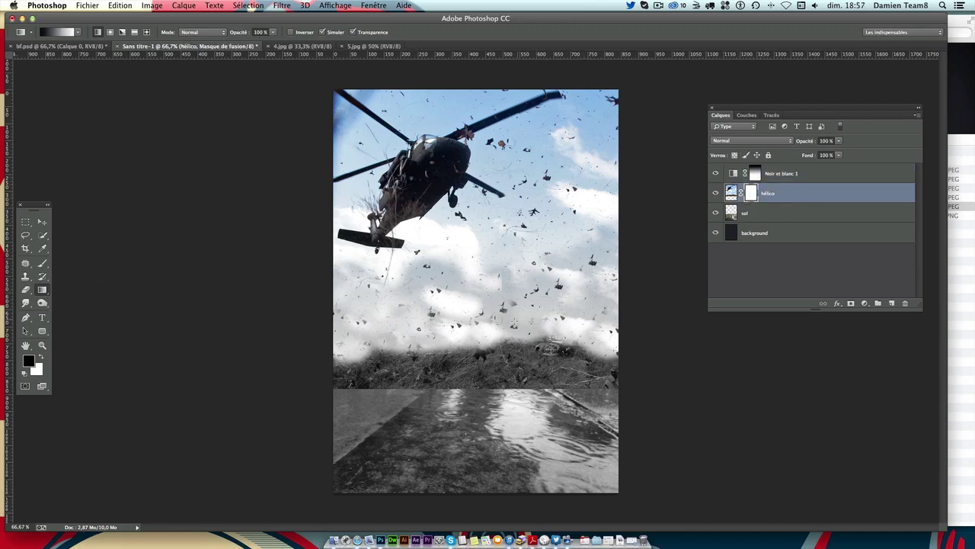
# Step: Drag vertical gradients on the hélico mask to fade the helicopter image's lower edge
pyautogui.moveTo(494, 384); pyautogui.dragTo(495, 221)
pyautogui.moveTo(497, 274); pyautogui.dragTo(491, 338)
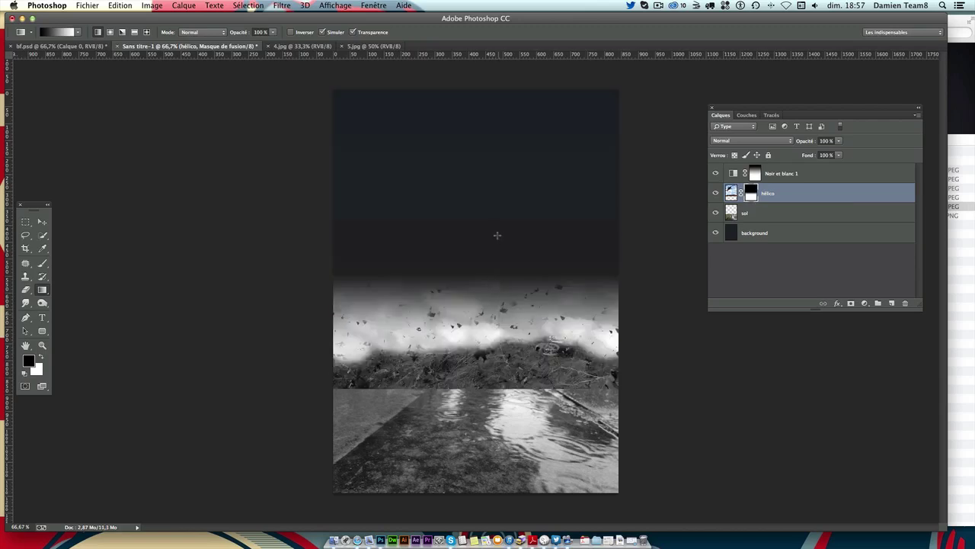
pyautogui.moveTo(497, 235); pyautogui.dragTo(487, 335)
pyautogui.moveTo(488, 275)
pyautogui.mouseDown()
pyautogui.moveTo(472, 376)
pyautogui.moveTo(483, 385)
pyautogui.mouseUp()
pyautogui.moveTo(488, 349); pyautogui.dragTo(487, 390)
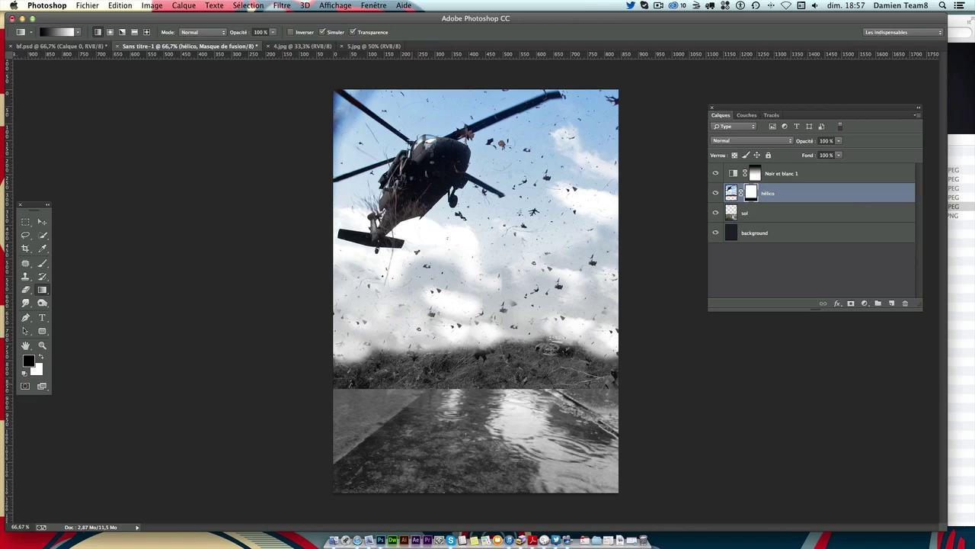
pyautogui.click(715, 193)
# Step: Redraw the hélico mask gradient so the sky blends smoothly into the wet street
pyautogui.moveTo(479, 307); pyautogui.dragTo(478, 347)
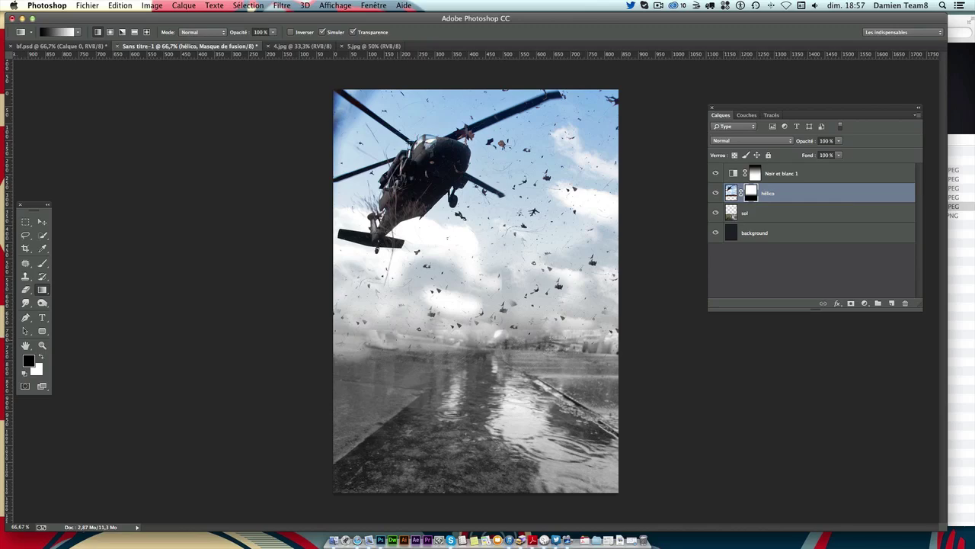
pyautogui.click(716, 213)
pyautogui.moveTo(469, 414); pyautogui.dragTo(469, 343)
pyautogui.moveTo(469, 385); pyautogui.dragTo(470, 354)
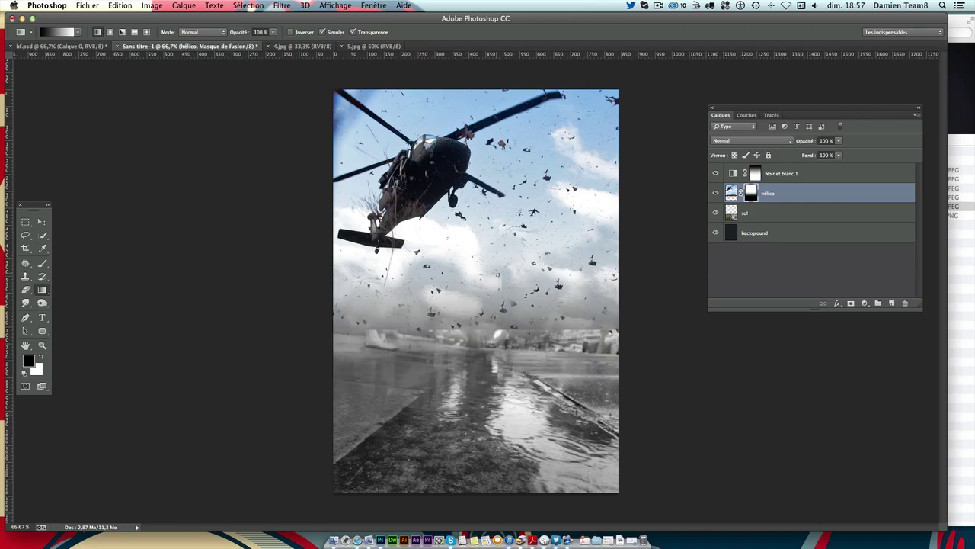
pyautogui.moveTo(483, 402); pyautogui.dragTo(483, 343)
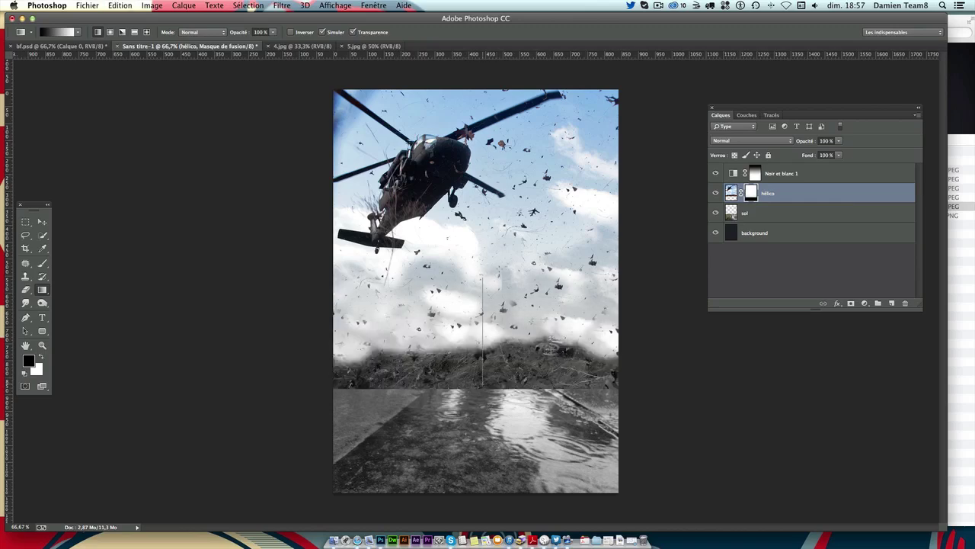
pyautogui.moveTo(482, 277); pyautogui.dragTo(484, 385)
pyautogui.moveTo(526, 334)
pyautogui.mouseDown()
pyautogui.moveTo(526, 389)
pyautogui.moveTo(480, 351)
pyautogui.mouseUp()
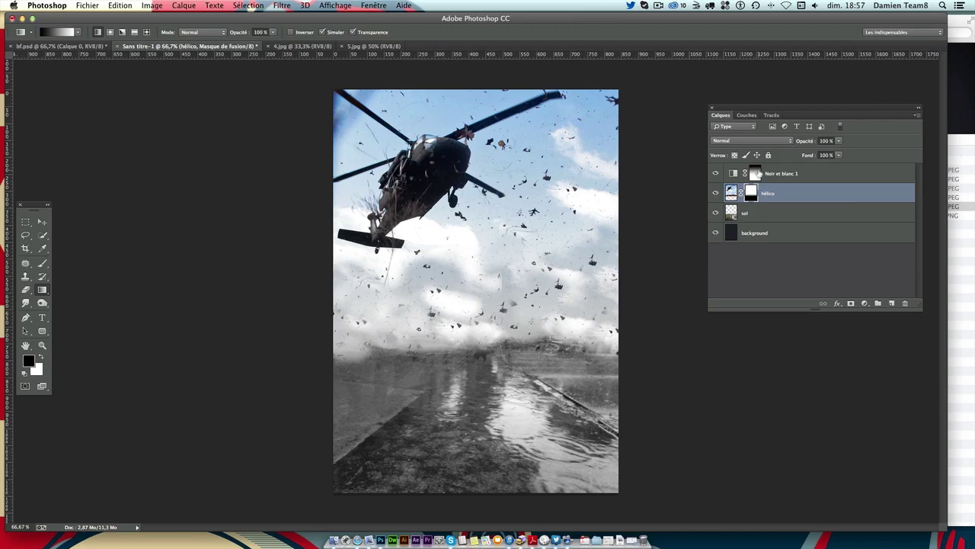
pyautogui.click(758, 174)
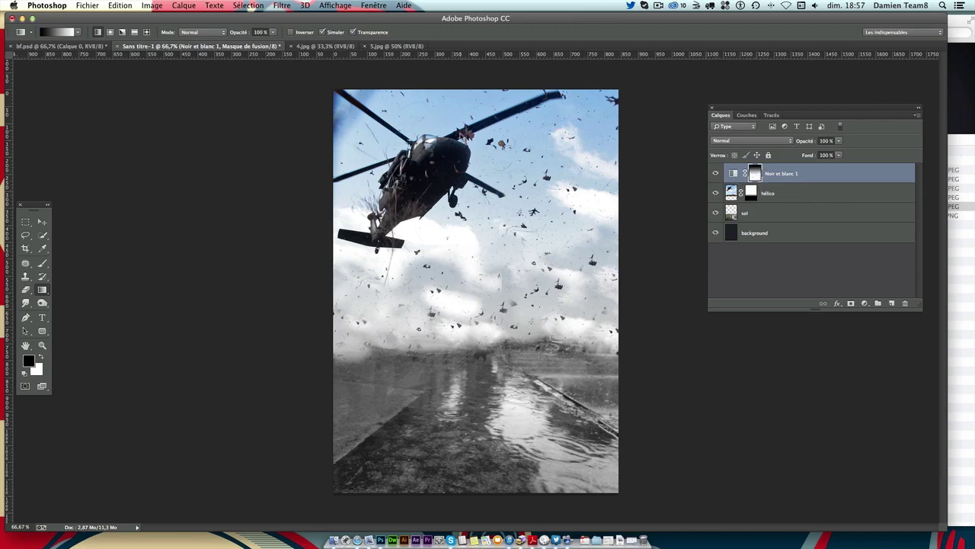
# Step: Redraw the Noir et blanc 1 mask gradient so the sky stays blue and the street grey
pyautogui.moveTo(461, 135); pyautogui.dragTo(448, 177)
pyautogui.moveTo(442, 183); pyautogui.dragTo(442, 192)
pyautogui.moveTo(455, 455); pyautogui.dragTo(466, 134)
pyautogui.moveTo(465, 316); pyautogui.dragTo(464, 144)
pyautogui.moveTo(462, 143); pyautogui.dragTo(462, 197)
# Step: Open 3.jpg from the imgs folder in Photoshop via Finder's Ouvrir avec menu
pyautogui.click(43, 221)
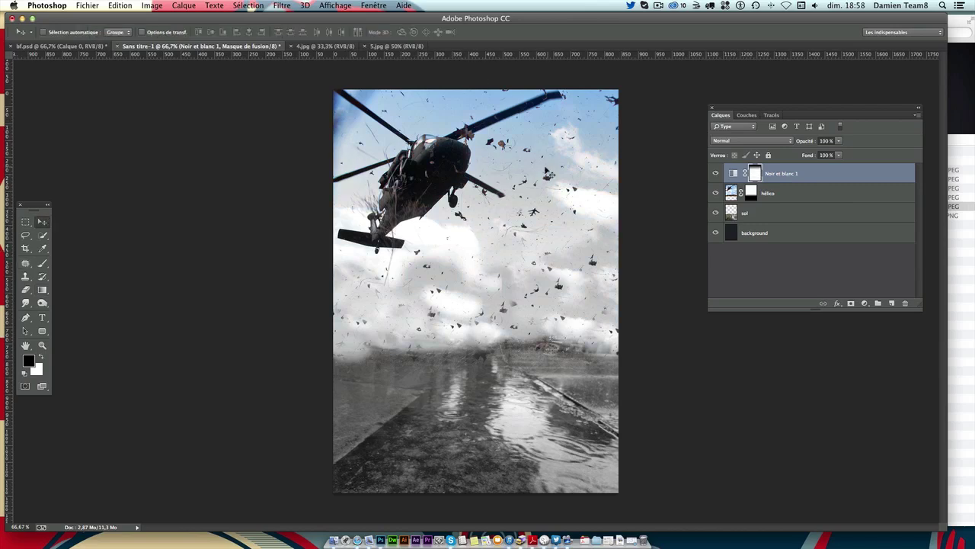
pyautogui.click(922, 107)
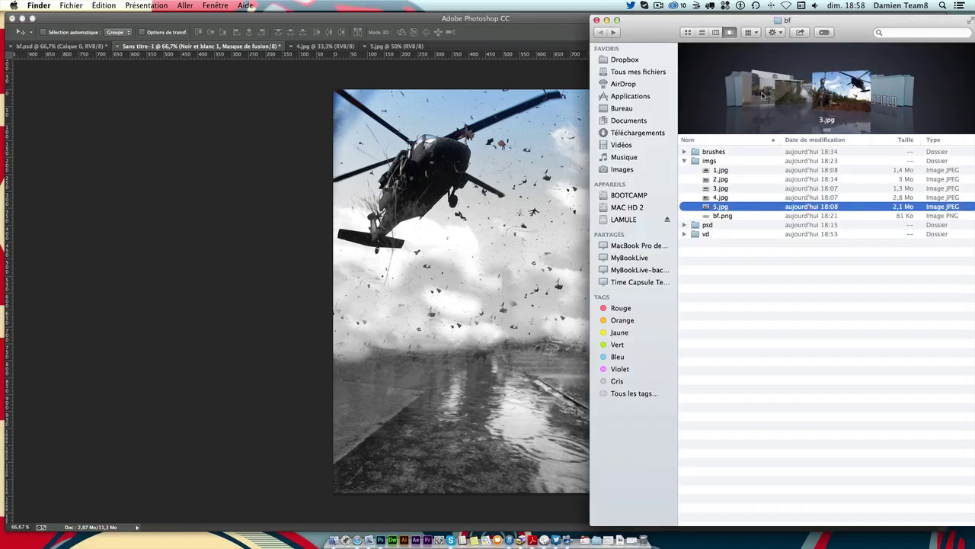
pyautogui.moveTo(814, 130); pyautogui.dragTo(794, 131)
pyautogui.rightClick(722, 192)
pyautogui.moveTo(750, 203)
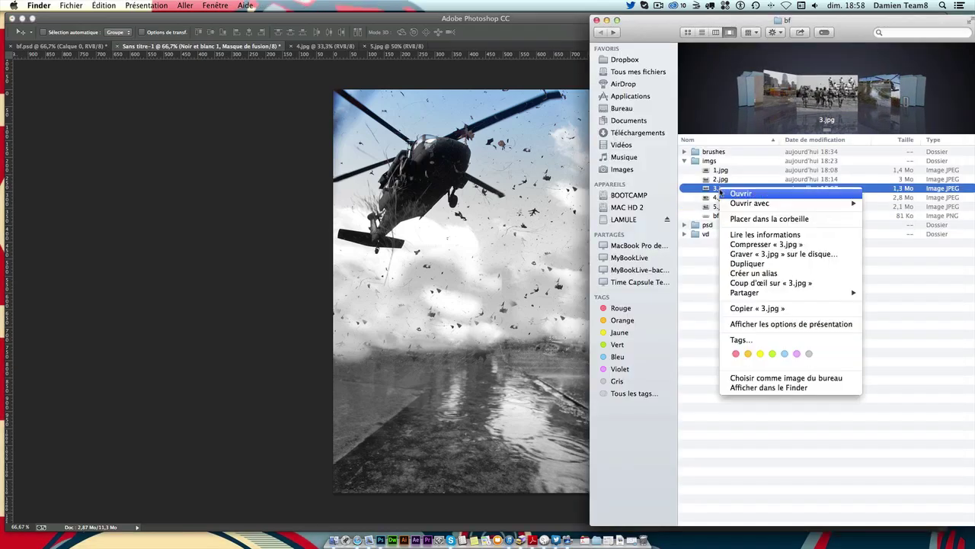
pyautogui.click(653, 231)
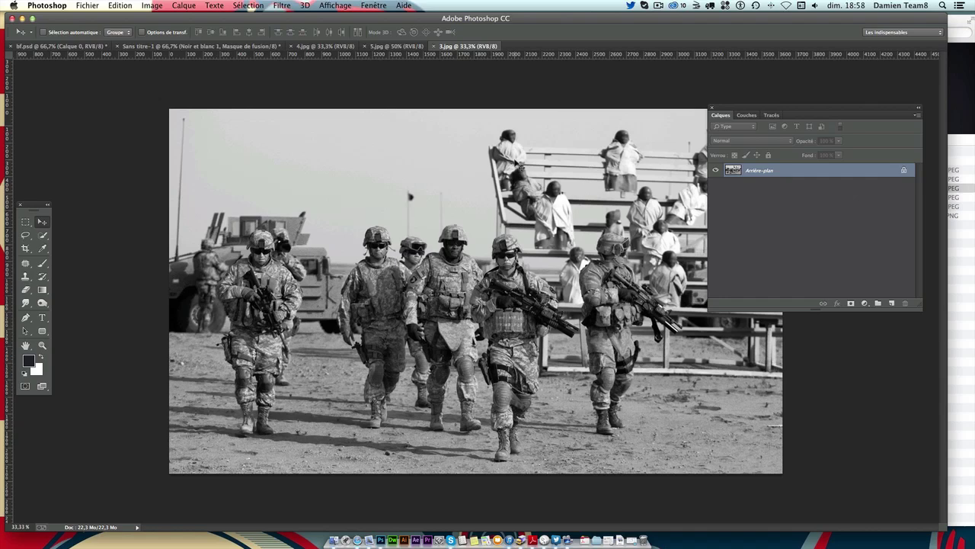
# Step: Apply a Levels adjustment to 3.jpg, darkening shadows and brightening highlights for stronger contrast
pyautogui.hotkey('ctrl', 'l')
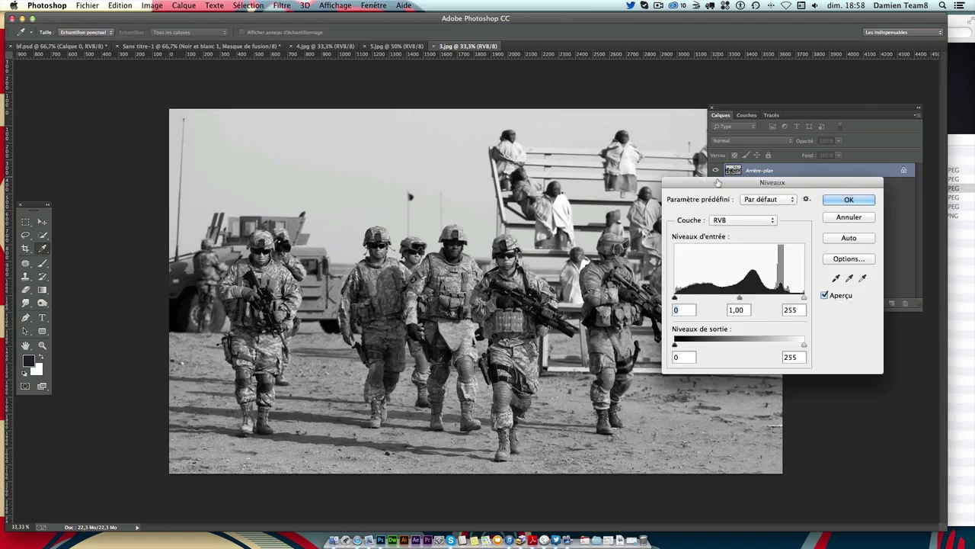
pyautogui.moveTo(772, 182); pyautogui.dragTo(811, 165)
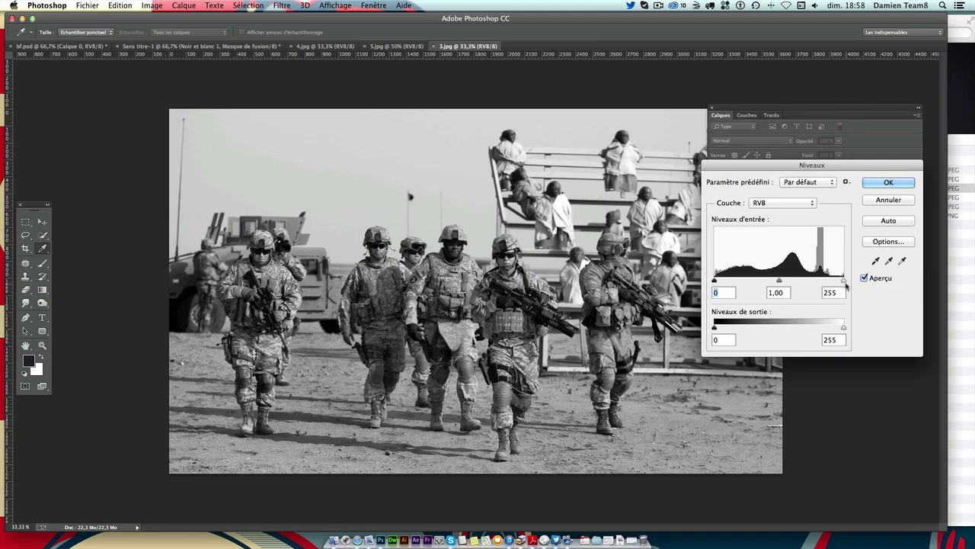
pyautogui.moveTo(843, 284); pyautogui.dragTo(844, 283)
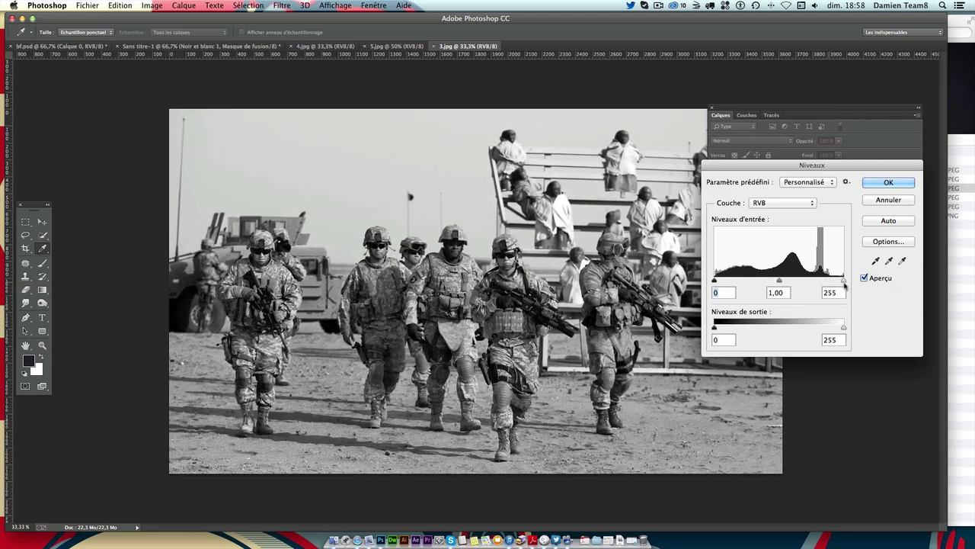
pyautogui.moveTo(843, 284); pyautogui.dragTo(833, 287)
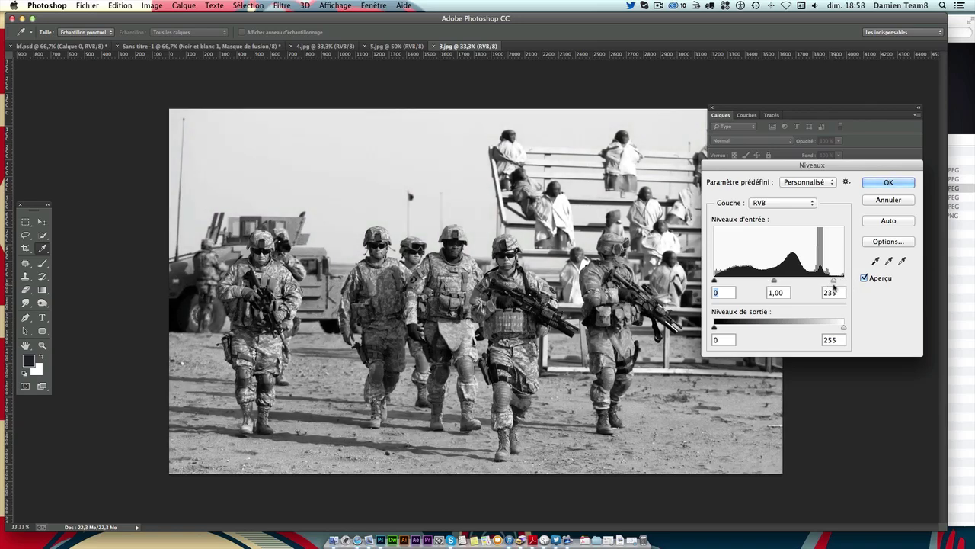
pyautogui.moveTo(834, 287); pyautogui.dragTo(828, 287)
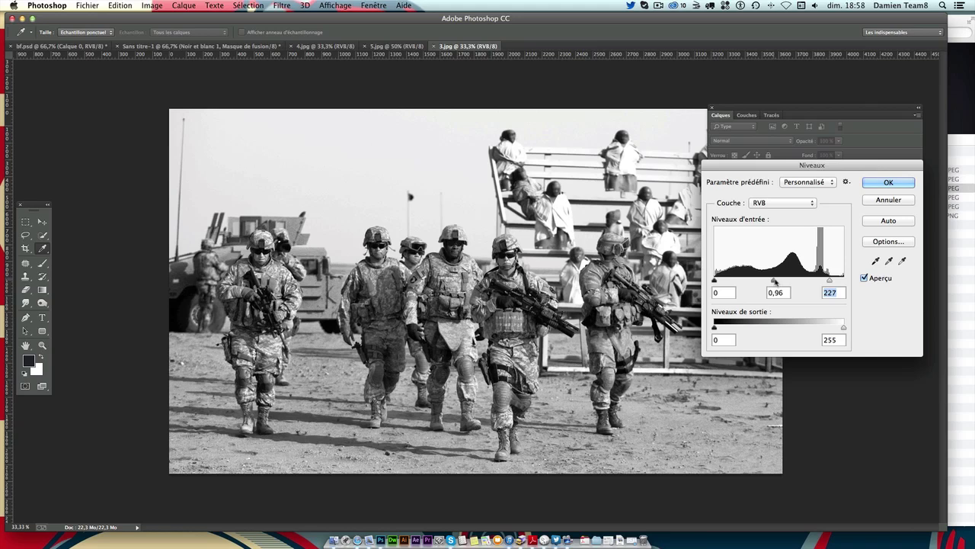
pyautogui.moveTo(775, 282); pyautogui.dragTo(781, 284)
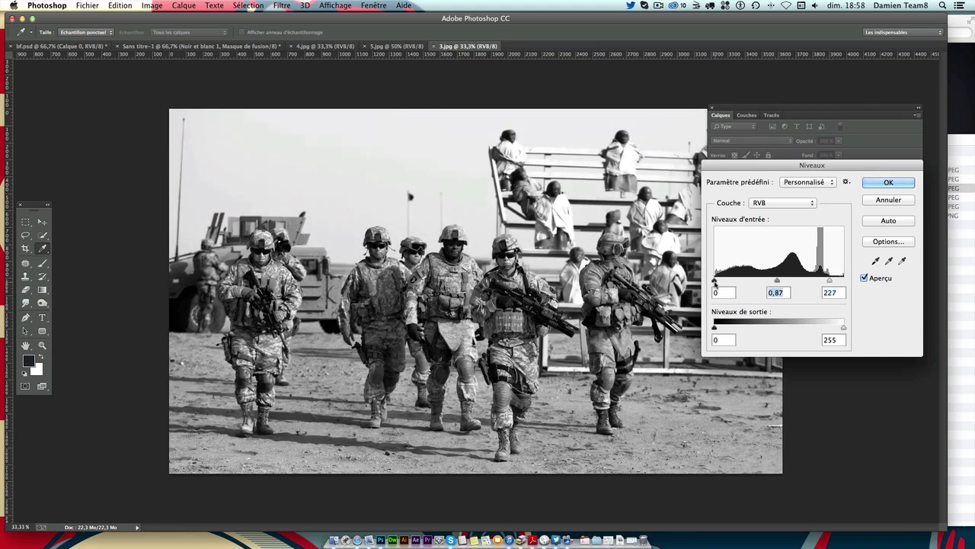
pyautogui.click(715, 281)
pyautogui.moveTo(714, 281)
pyautogui.mouseDown()
pyautogui.moveTo(758, 282)
pyautogui.moveTo(715, 281)
pyautogui.mouseUp()
pyautogui.click(888, 183)
pyautogui.moveTo(742, 105); pyautogui.dragTo(836, 105)
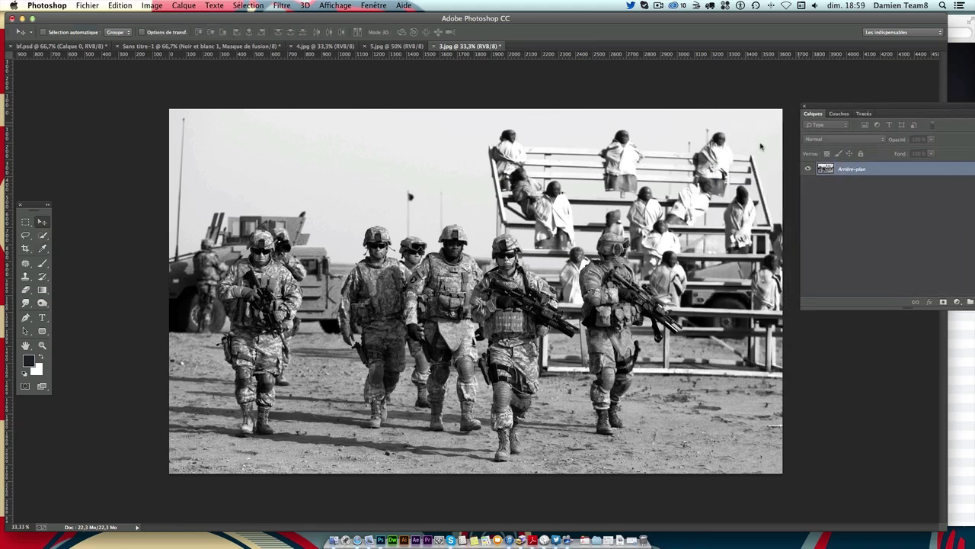
# Step: Choose the Quick Selection tool with an 80 px brush and zoom in on the soldiers
pyautogui.click(25, 223)
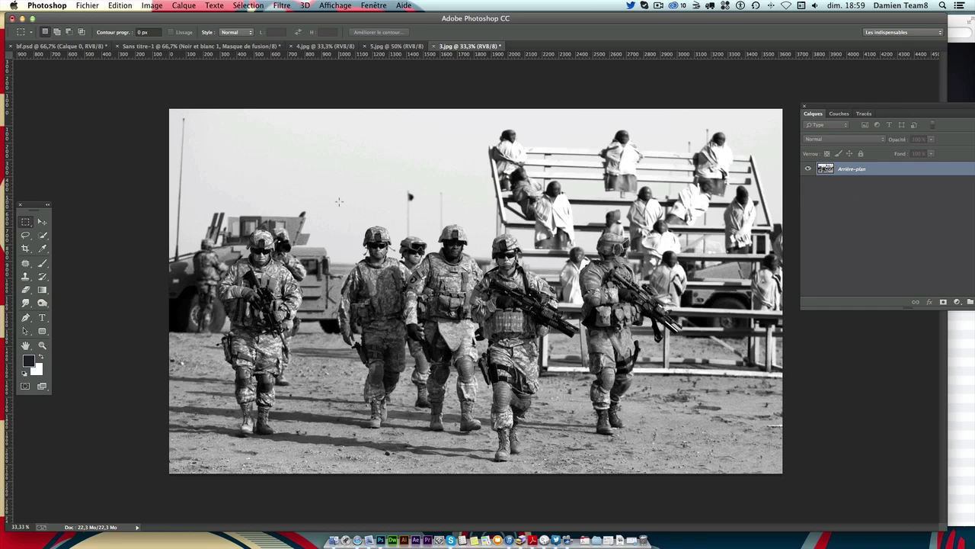
pyautogui.click(42, 237)
pyautogui.click(105, 236)
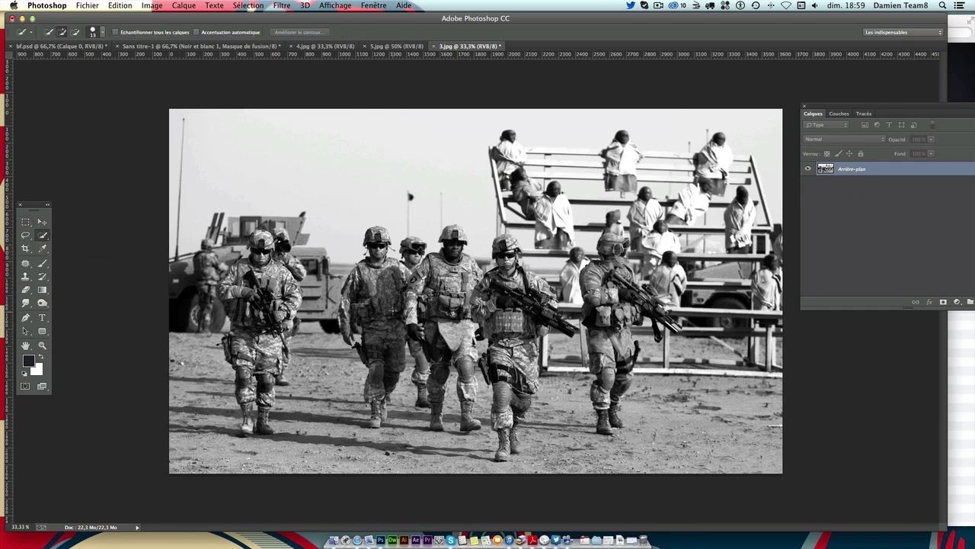
pyautogui.click(99, 35)
pyautogui.moveTo(40, 62); pyautogui.dragTo(43, 62)
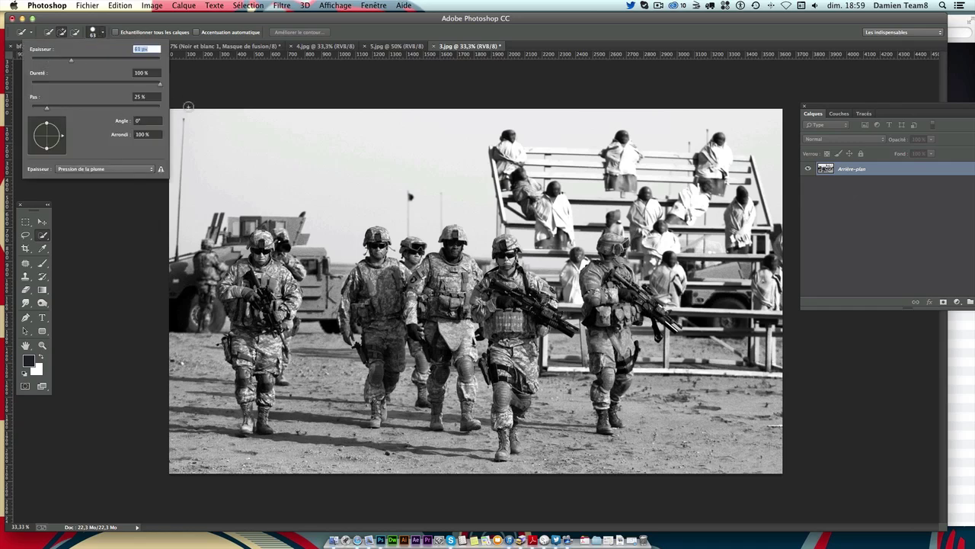
pyautogui.write('5')
pyautogui.press('Return')
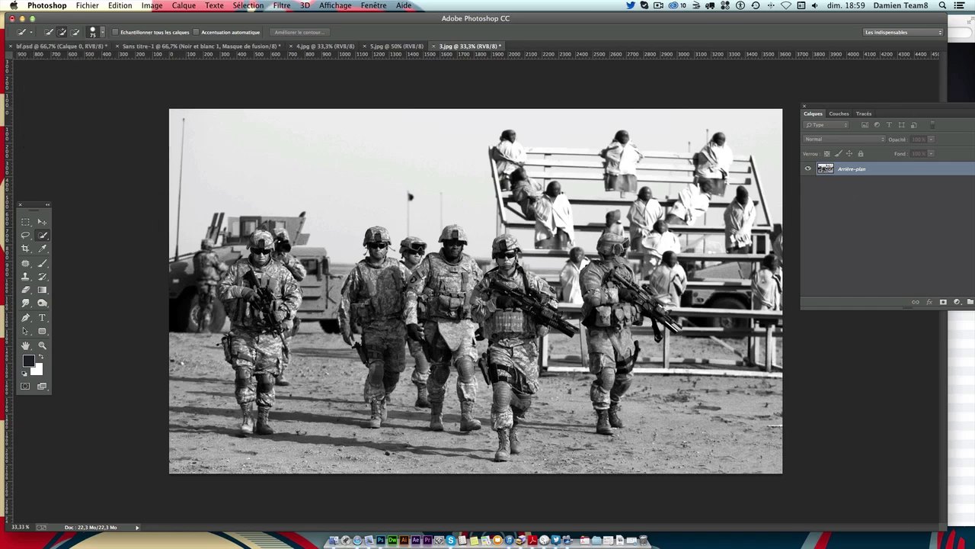
pyautogui.press('super+plus')
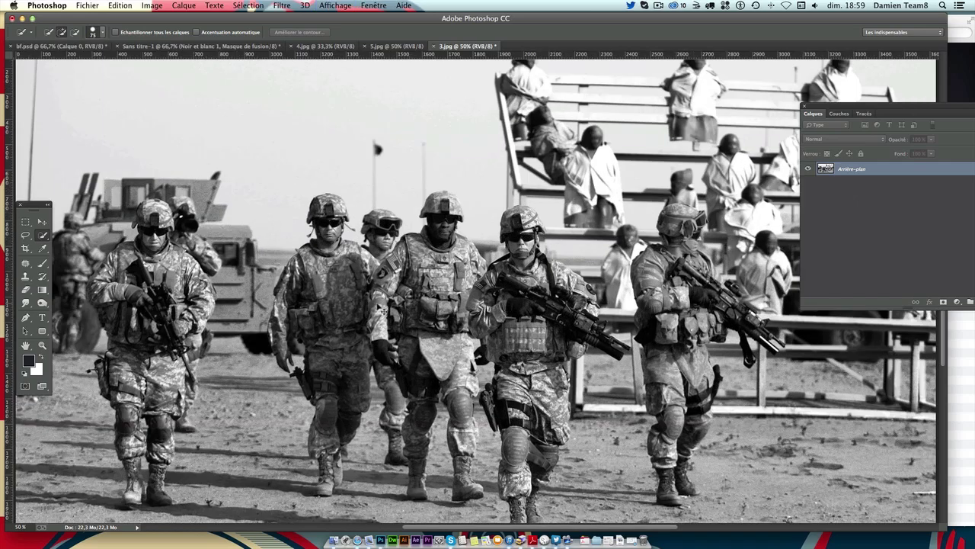
pyautogui.press('super+plus')
pyautogui.scroll(-3, 329, 216)
pyautogui.press('super+r')
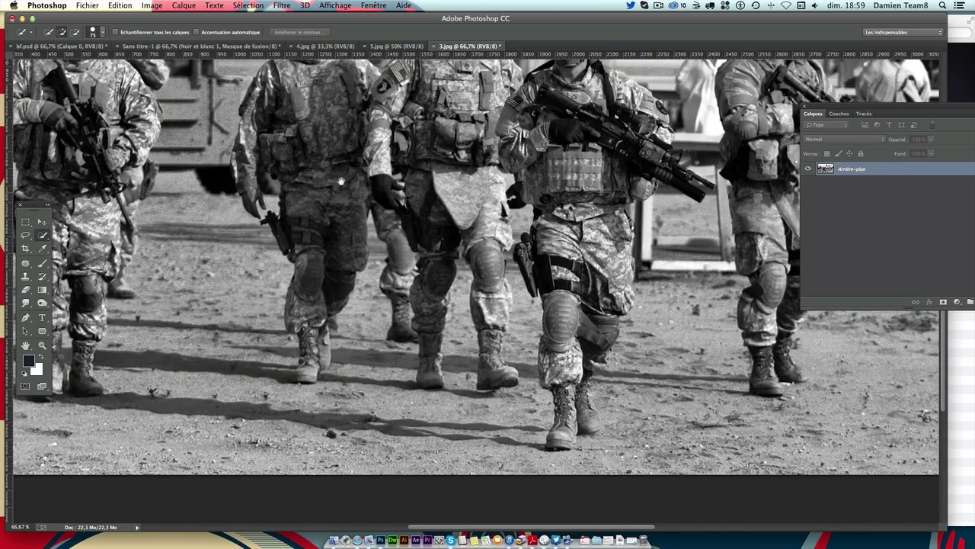
pyautogui.scroll(5, 329, 216)
pyautogui.click(96, 32)
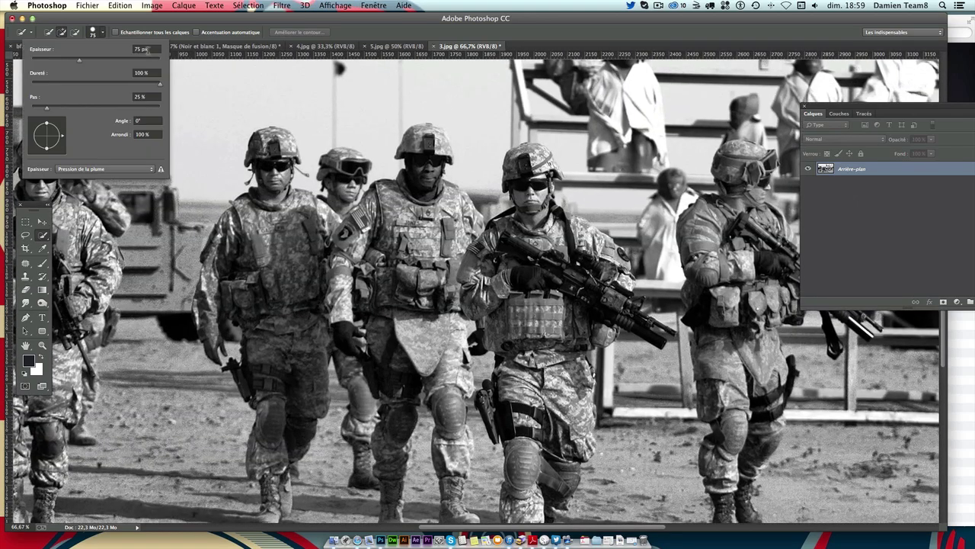
pyautogui.write('80')
pyautogui.press('Return')
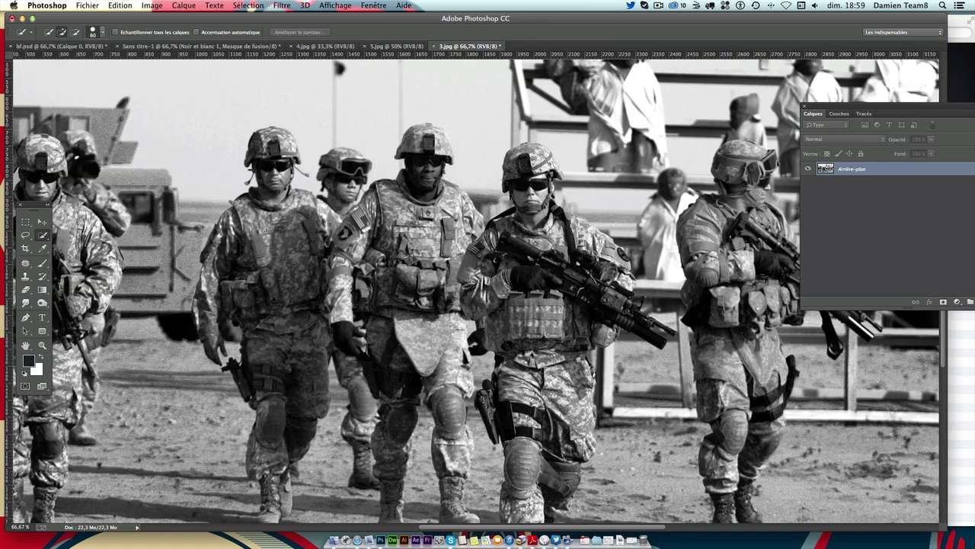
# Step: Select the front-left soldier from helmet to boots, subtracting the vehicle wheel
pyautogui.moveTo(209, 258)
pyautogui.mouseDown()
pyautogui.moveTo(225, 257)
pyautogui.moveTo(278, 195)
pyautogui.mouseUp()
pyautogui.moveTo(275, 153); pyautogui.dragTo(286, 137)
pyautogui.moveTo(216, 303)
pyautogui.mouseDown()
pyautogui.moveTo(229, 350)
pyautogui.moveTo(205, 320)
pyautogui.mouseUp()
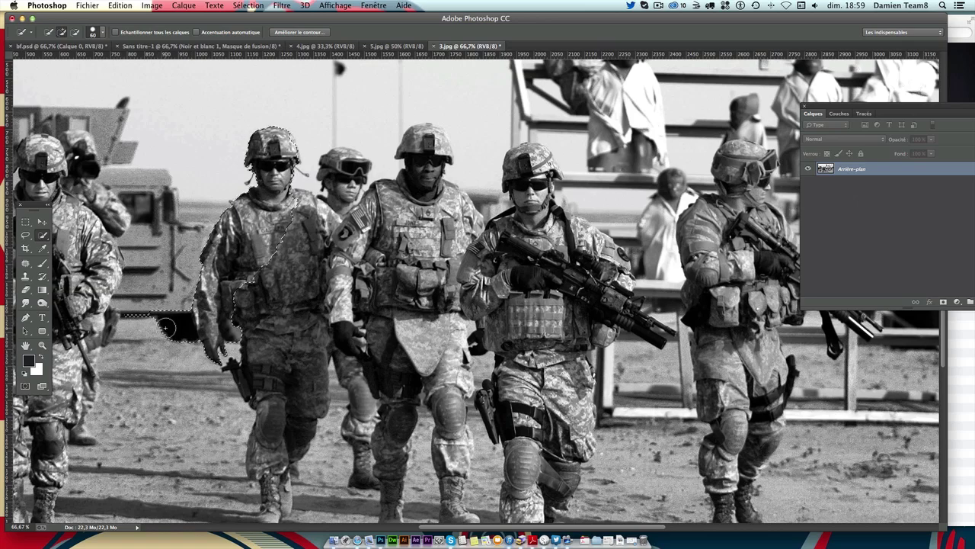
pyautogui.press('alt')
pyautogui.moveTo(171, 298)
pyautogui.mouseDown()
pyautogui.moveTo(126, 313)
pyautogui.moveTo(169, 317)
pyautogui.mouseUp()
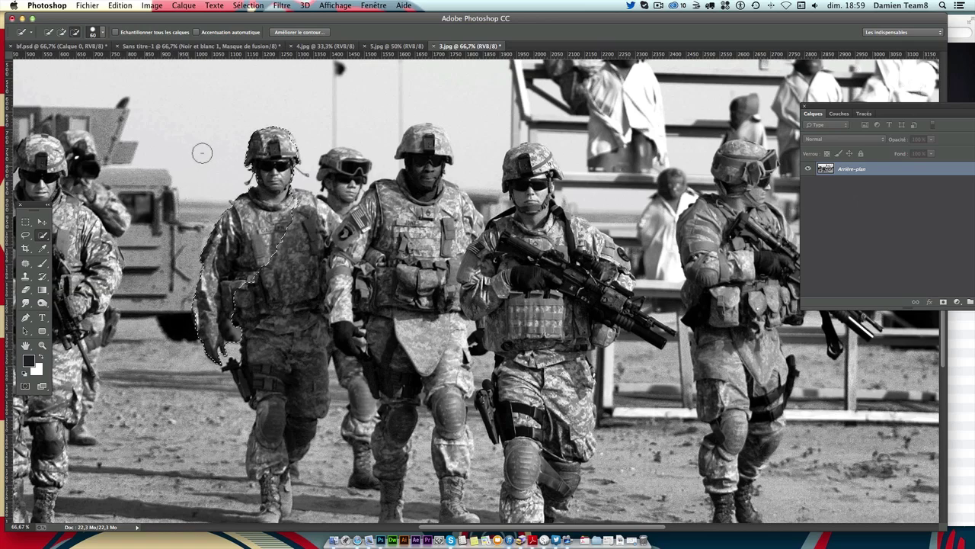
pyautogui.press('alt')
pyautogui.moveTo(259, 270)
pyautogui.mouseDown()
pyautogui.moveTo(277, 380)
pyautogui.moveTo(233, 326)
pyautogui.moveTo(212, 344)
pyautogui.mouseUp()
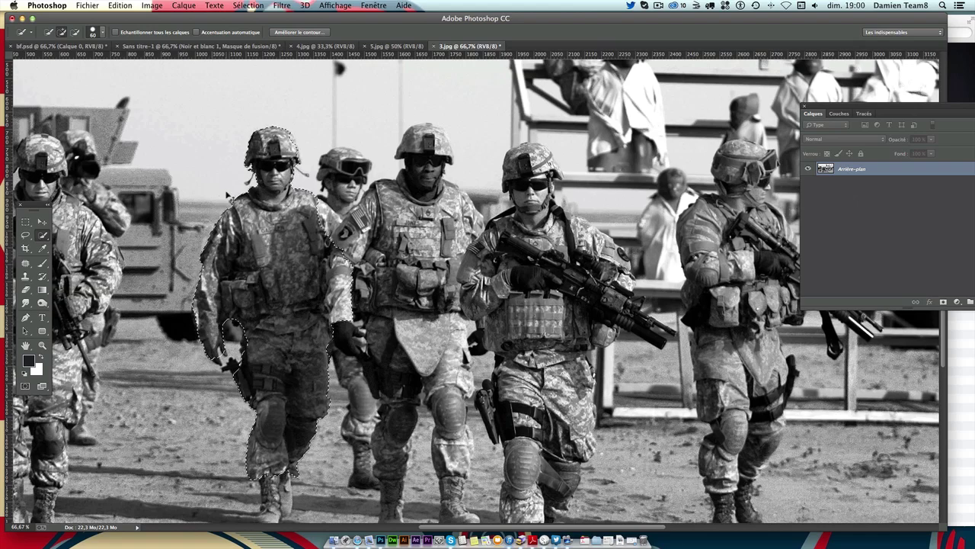
pyautogui.press('super+plus')
pyautogui.moveTo(228, 197); pyautogui.dragTo(334, 131)
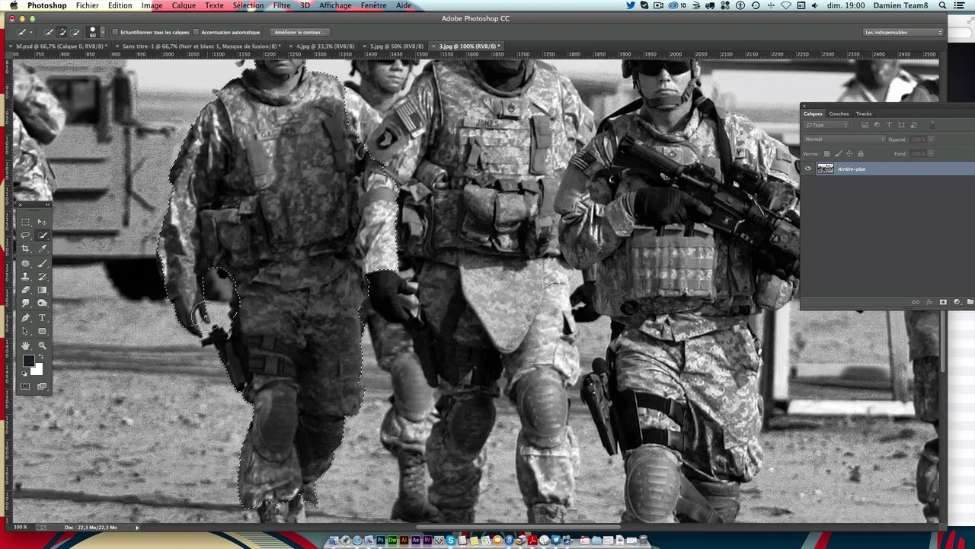
# Step: Resize the Quick Selection brush to about 55 px
pyautogui.click(101, 32)
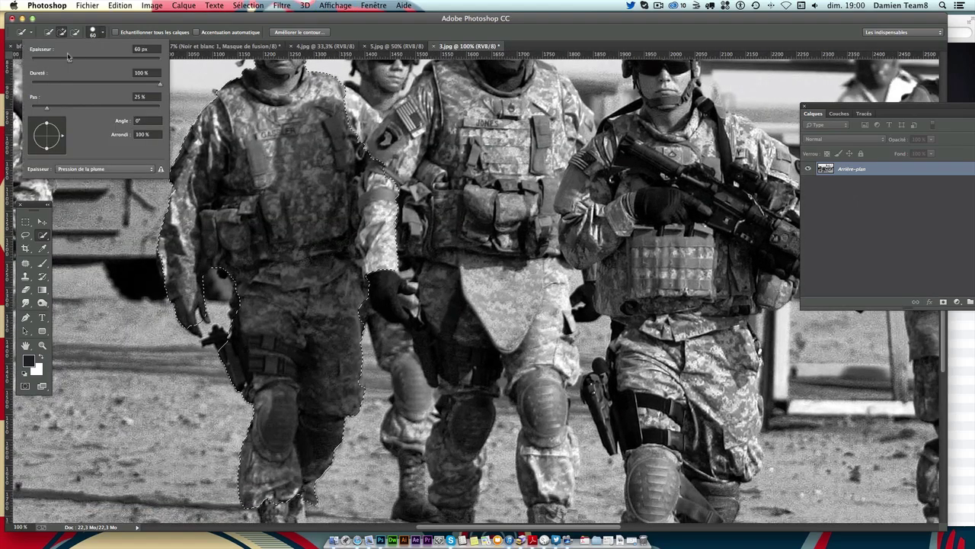
pyautogui.moveTo(70, 60); pyautogui.dragTo(51, 62)
pyautogui.press('Return')
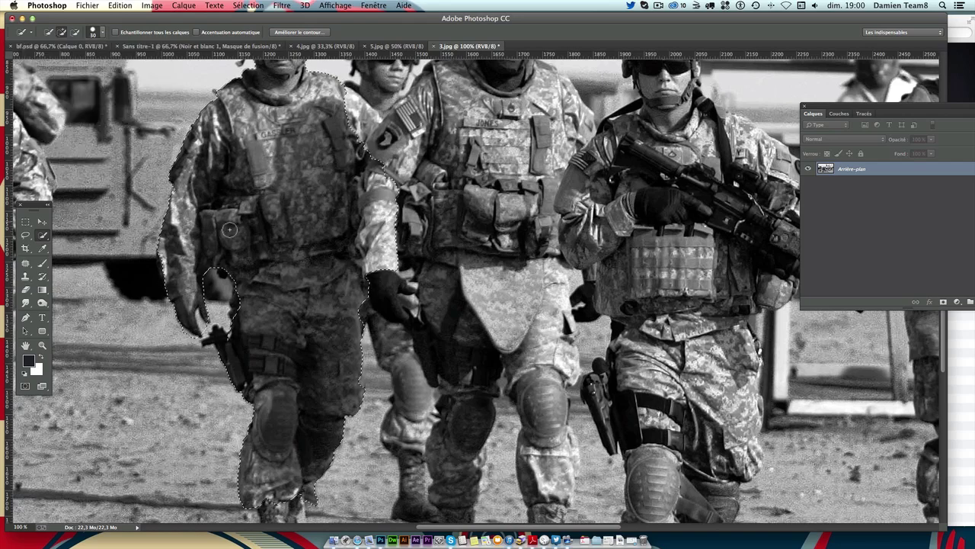
pyautogui.click(100, 32)
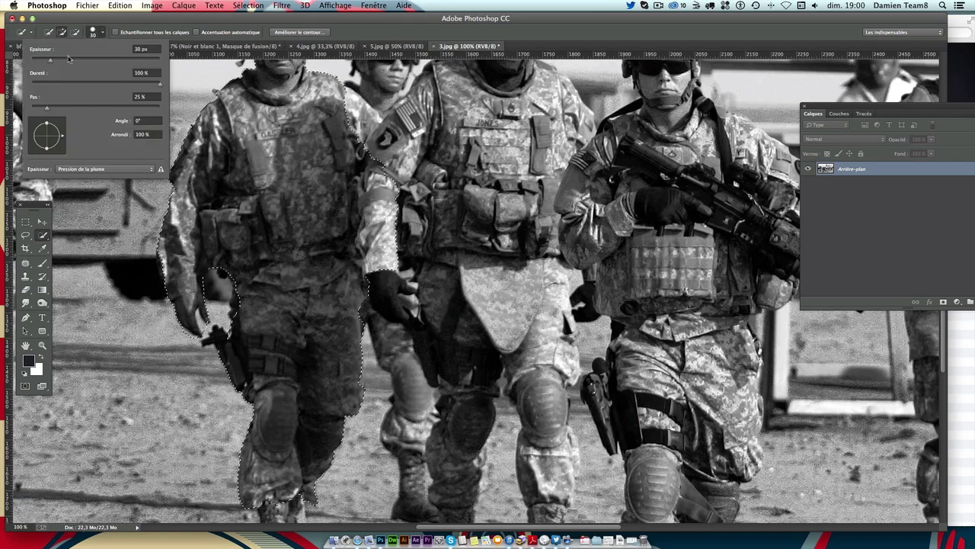
pyautogui.moveTo(51, 62); pyautogui.dragTo(70, 64)
pyautogui.press('Return')
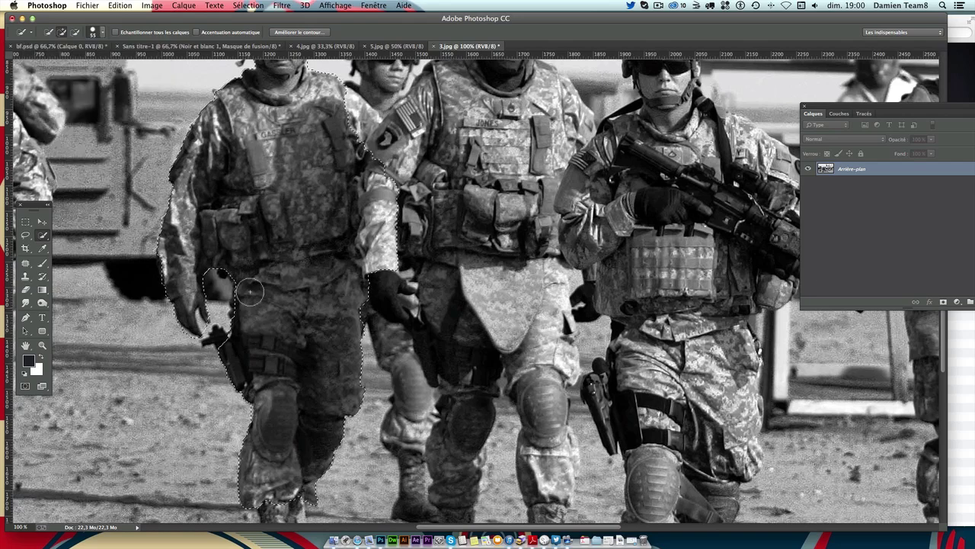
# Step: Extend the soldier selection around the holster and arm down to his boot
pyautogui.click(252, 305)
pyautogui.scroll(-5, 318, 329)
pyautogui.moveTo(259, 317); pyautogui.dragTo(248, 423)
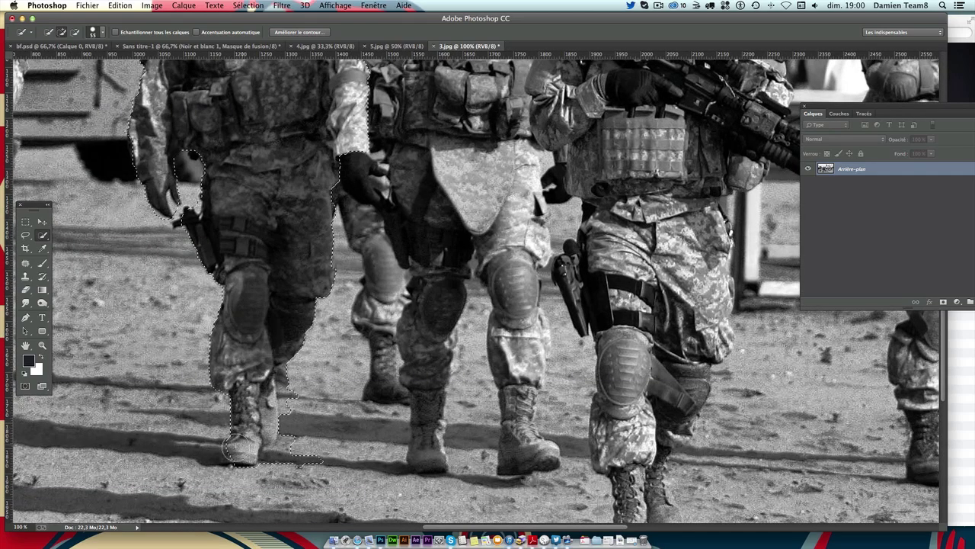
pyautogui.click(259, 442)
pyautogui.scroll(10, 346, 291)
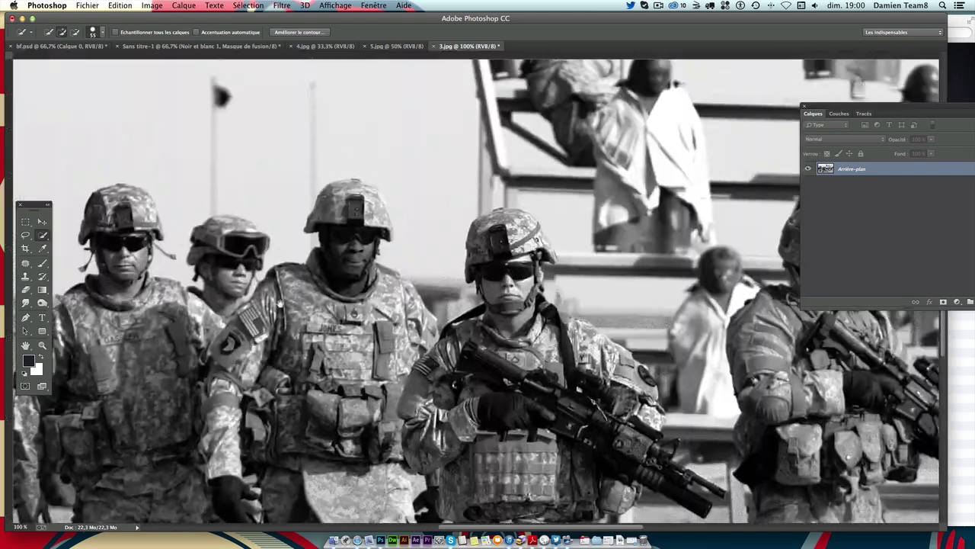
pyautogui.scroll(-2, 355, 167)
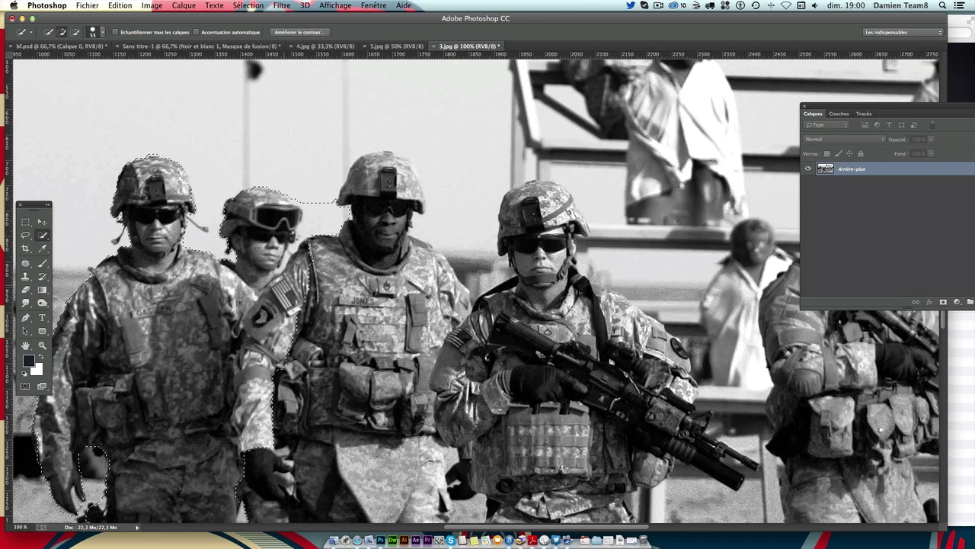
# Step: Add the goggled soldier's helmet and shrink the brush to 32 px
pyautogui.moveTo(259, 213)
pyautogui.mouseDown()
pyautogui.moveTo(317, 205)
pyautogui.moveTo(304, 209)
pyautogui.mouseUp()
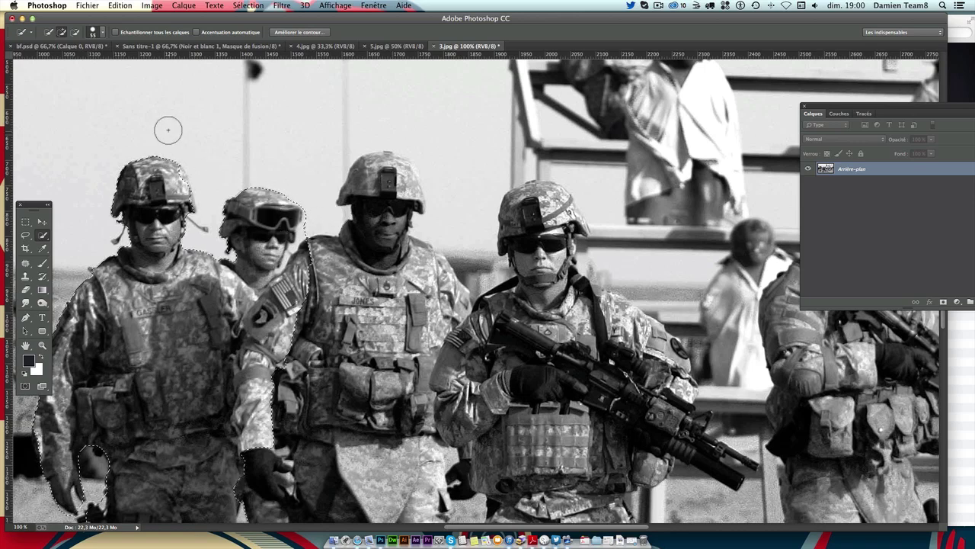
pyautogui.click(99, 34)
pyautogui.click(52, 60)
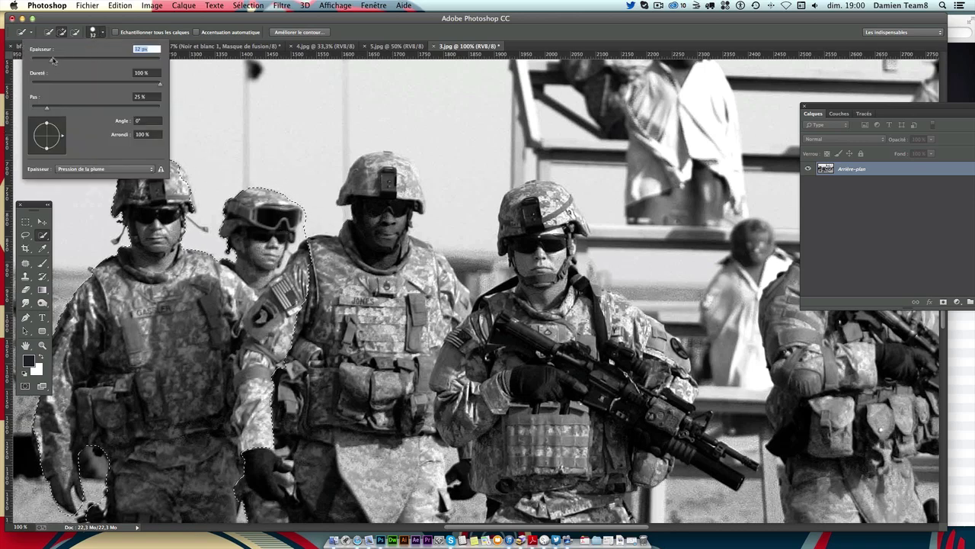
pyautogui.press('Return')
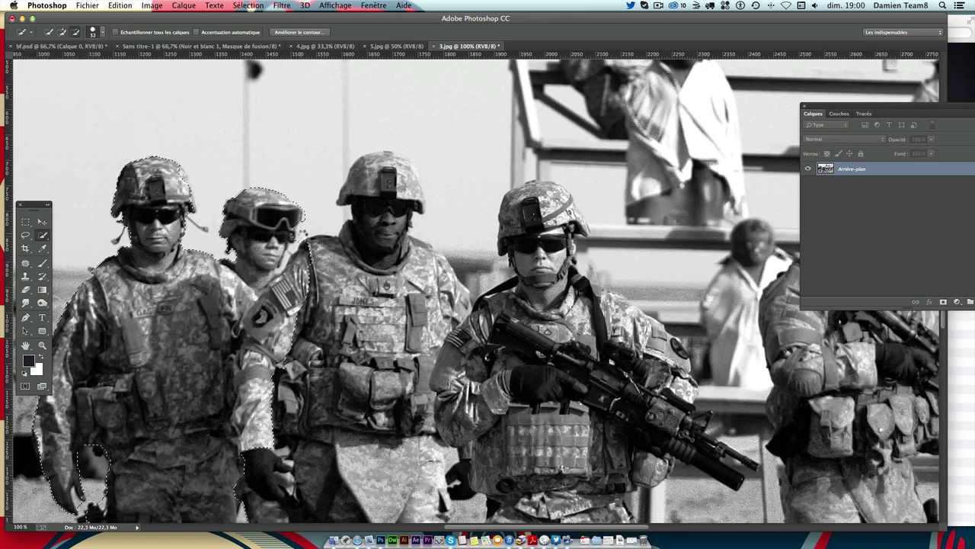
# Step: Add the next soldier's face, chest and whole helmet, then zoom out to 50%
pyautogui.keyDown('alt'); pyautogui.click(284, 248); pyautogui.keyUp('alt')
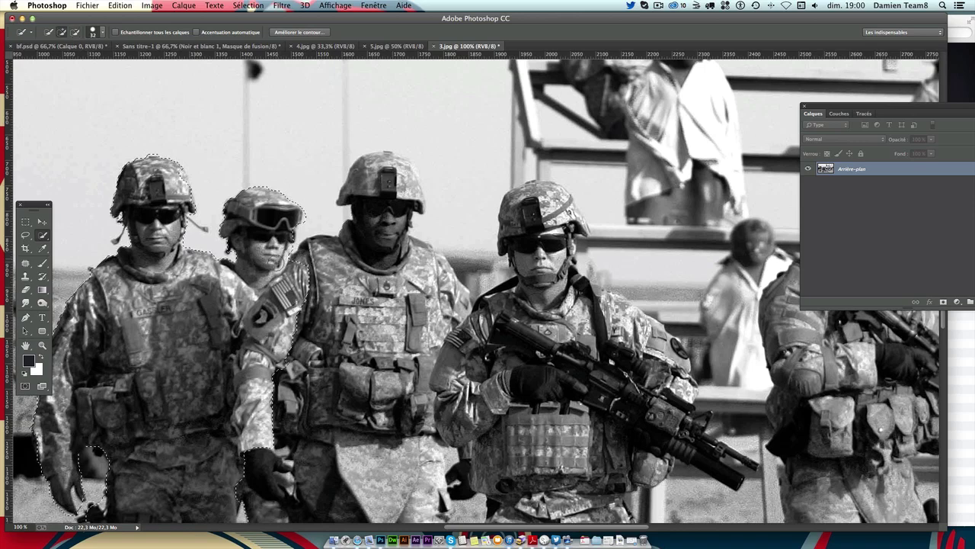
pyautogui.moveTo(320, 255); pyautogui.dragTo(363, 237)
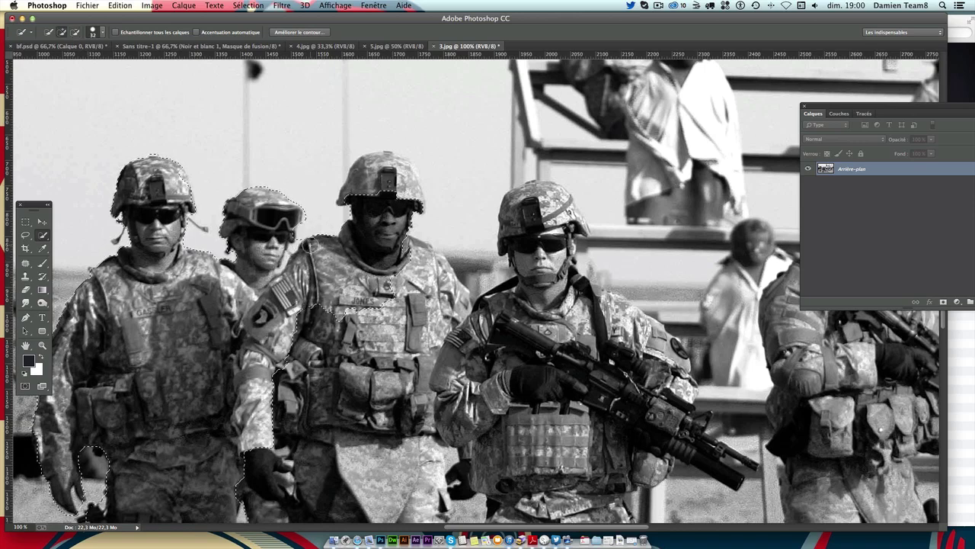
pyautogui.moveTo(374, 196); pyautogui.dragTo(421, 200)
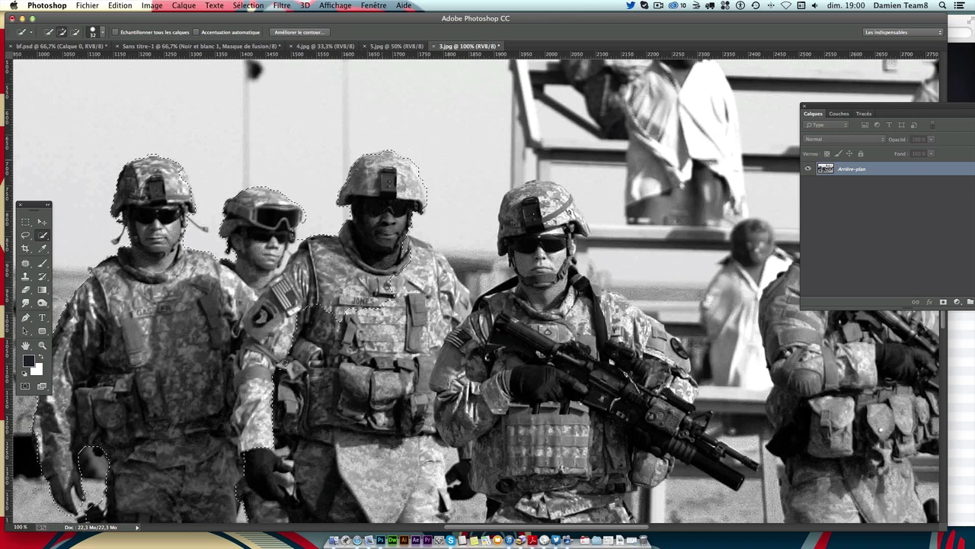
pyautogui.scroll(-5, 420, 200)
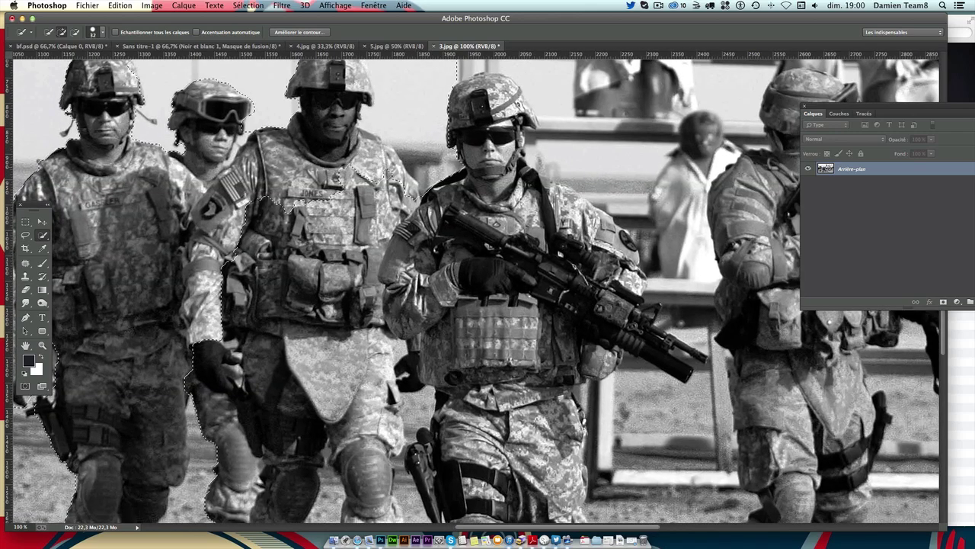
pyautogui.hotkey('ctrl', '-')
pyautogui.hotkey('ctrl', '-')
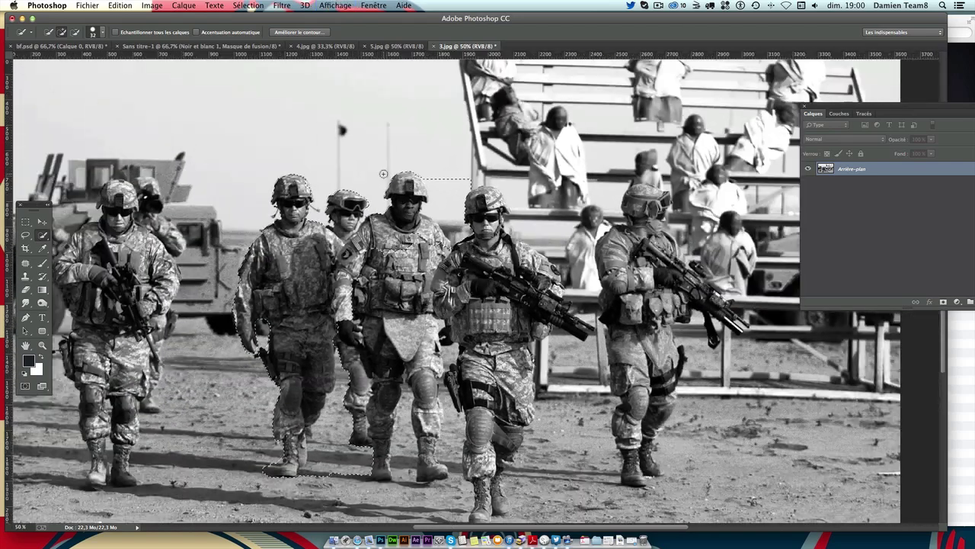
# Step: Remove the helmet edge and white apron; add the fourth soldier's arm, rifle and legs
pyautogui.moveTo(441, 187); pyautogui.dragTo(438, 192)
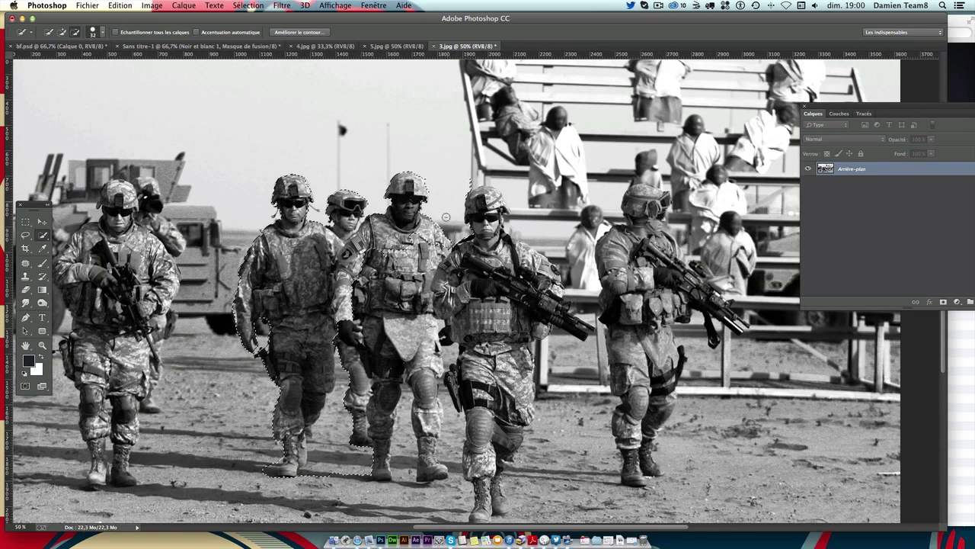
pyautogui.moveTo(416, 331)
pyautogui.mouseDown()
pyautogui.moveTo(403, 343)
pyautogui.moveTo(478, 246)
pyautogui.moveTo(491, 187)
pyautogui.mouseUp()
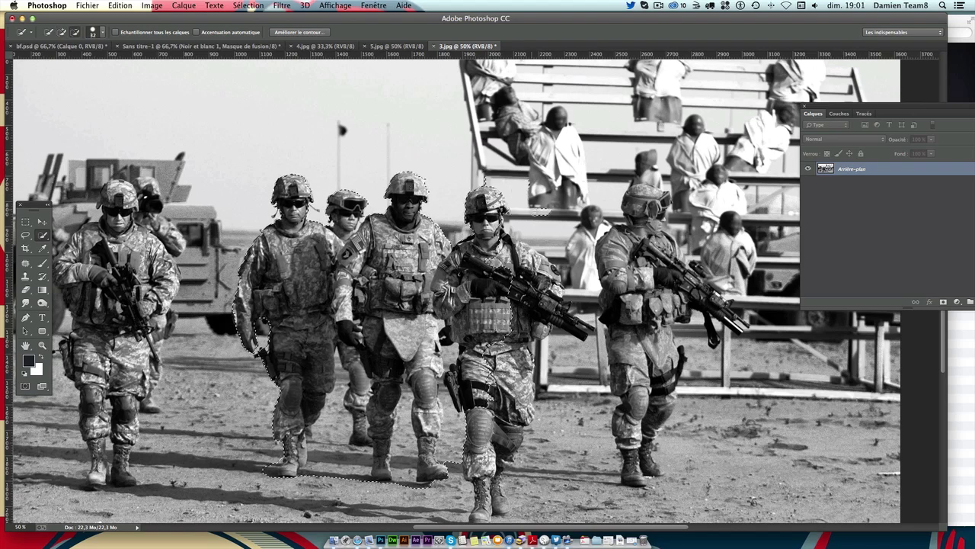
pyautogui.moveTo(499, 217); pyautogui.dragTo(522, 236)
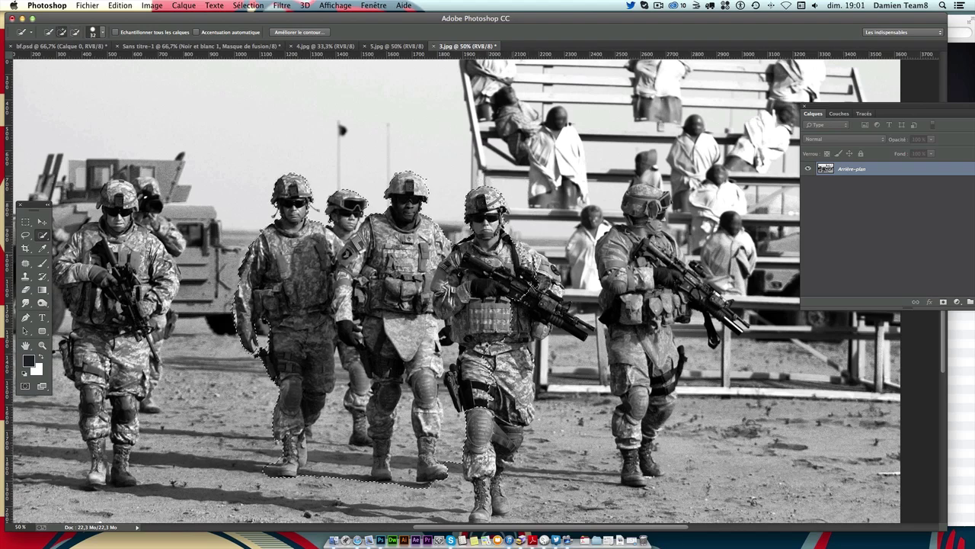
pyautogui.moveTo(533, 259); pyautogui.dragTo(586, 335)
pyautogui.moveTo(556, 289); pyautogui.dragTo(484, 469)
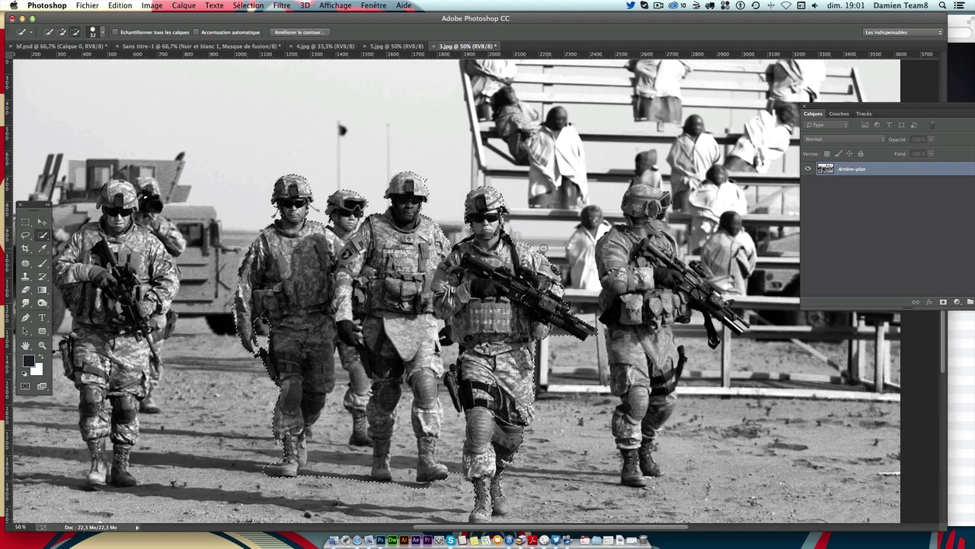
# Step: Add the ground shadows and right soldier's legs, removing the bench area
pyautogui.scroll(-3, 261, 325)
pyautogui.scroll(-2, 261, 325)
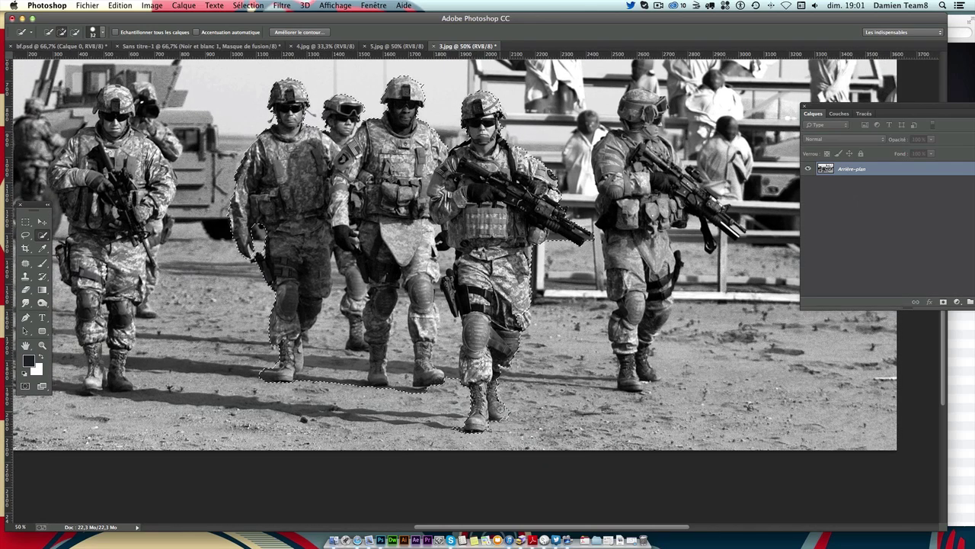
pyautogui.moveTo(507, 417); pyautogui.dragTo(513, 417)
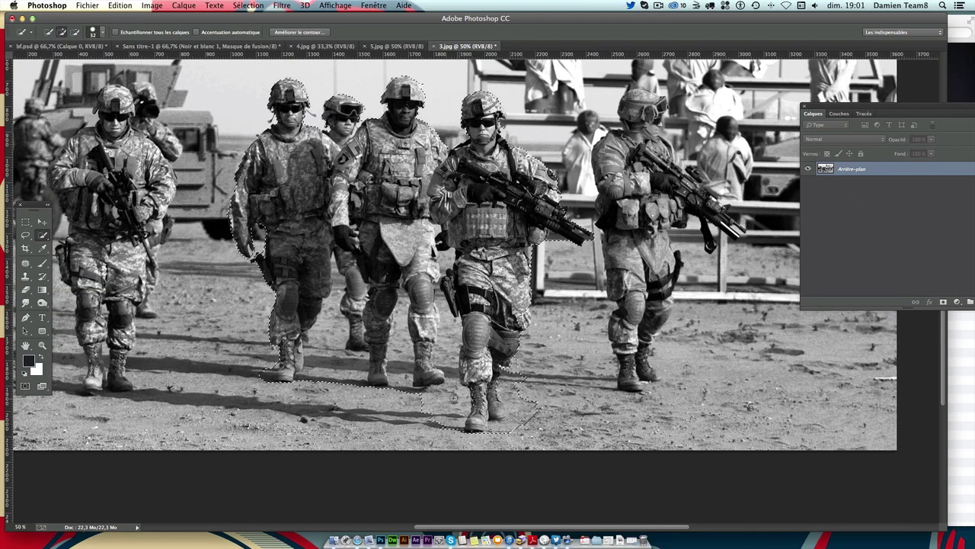
pyautogui.moveTo(437, 405)
pyautogui.mouseDown()
pyautogui.moveTo(263, 382)
pyautogui.moveTo(233, 392)
pyautogui.moveTo(246, 383)
pyautogui.mouseUp()
pyautogui.moveTo(549, 305); pyautogui.dragTo(587, 411)
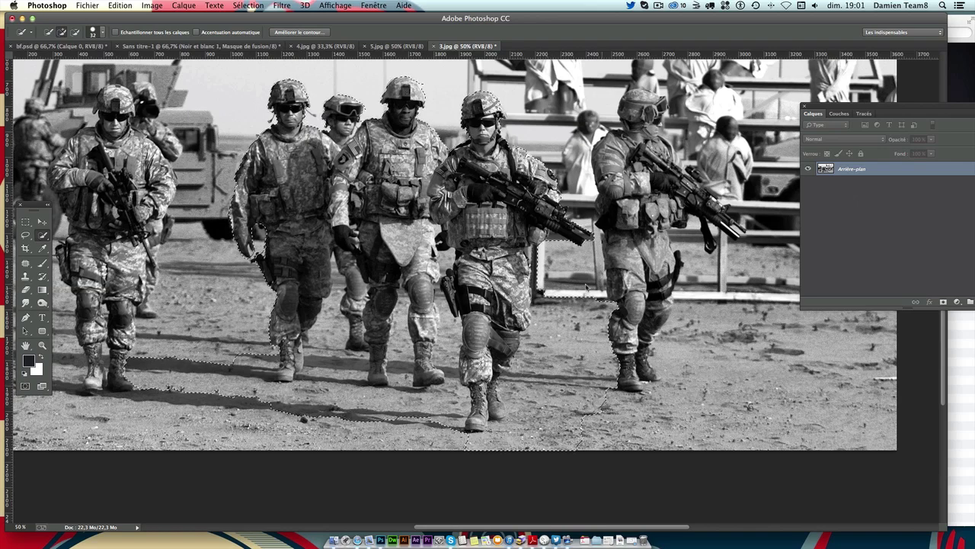
pyautogui.moveTo(542, 282); pyautogui.dragTo(579, 350)
# Step: Switch to subtracting from the selection, then return to the Sans titre-1 poster
pyautogui.scroll(3, 476, 217)
pyautogui.hscroll(2, 475, 217)
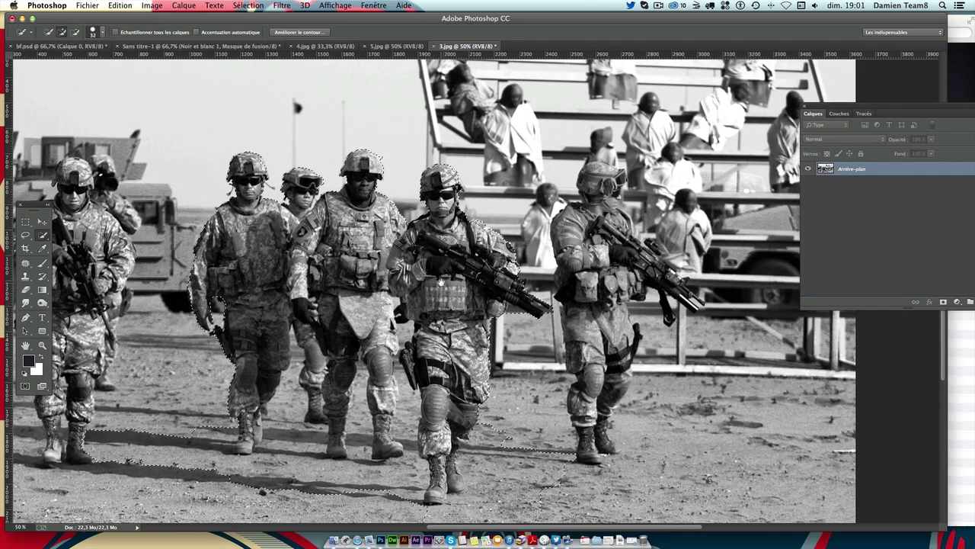
pyautogui.press('alt')
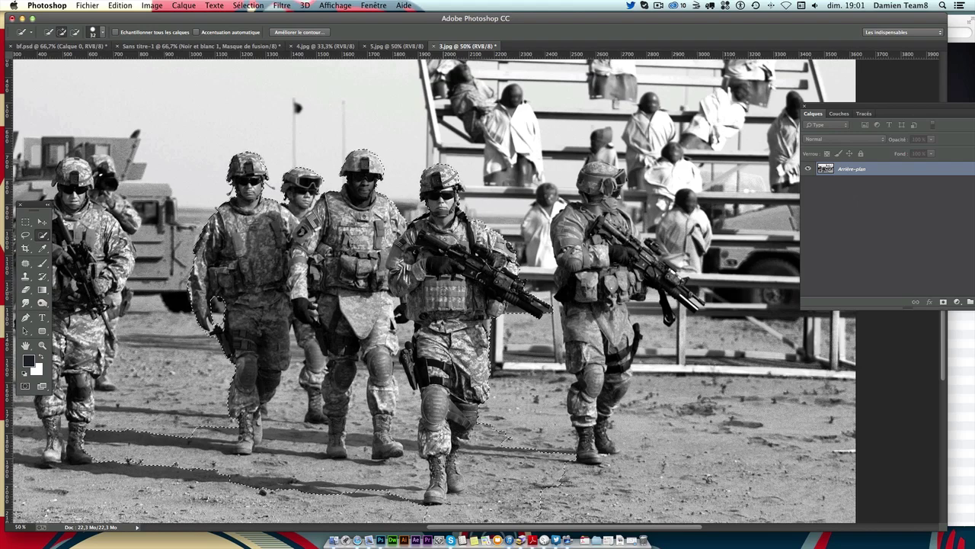
pyautogui.click(144, 46)
# Step: Paste the soldiers, move the layer below Noir et blanc 1 and name it marines
pyautogui.click(42, 222)
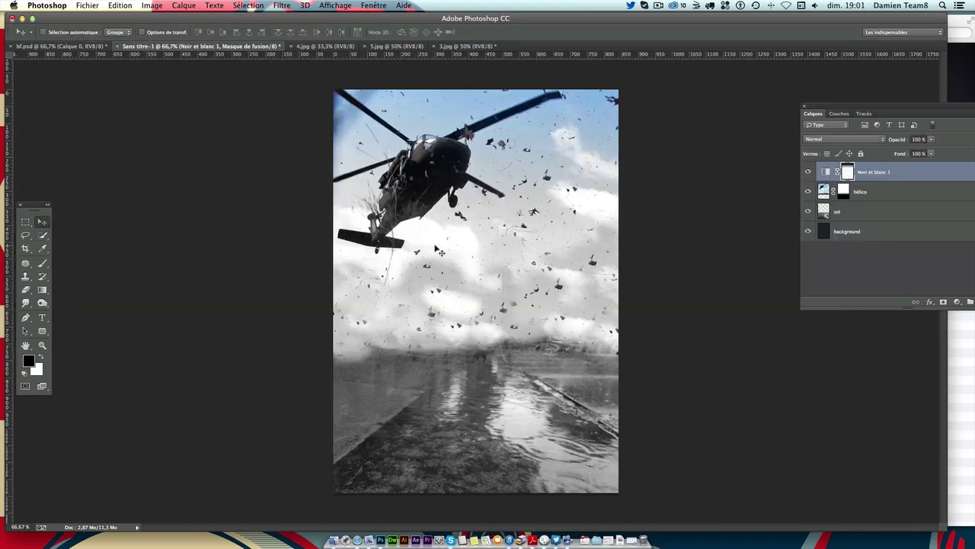
pyautogui.hotkey('ctrl', 'v')
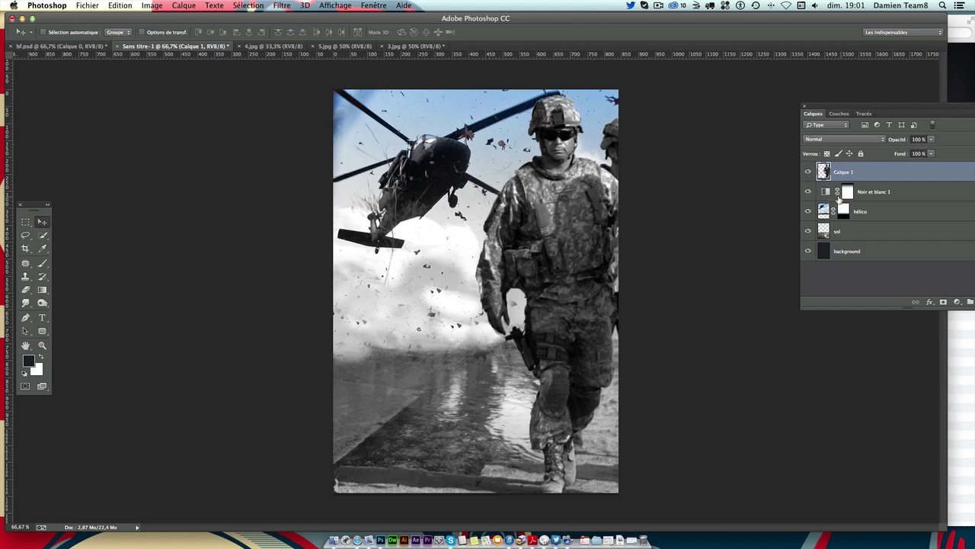
pyautogui.moveTo(540, 220)
pyautogui.mouseDown()
pyautogui.moveTo(460, 223)
pyautogui.moveTo(563, 249)
pyautogui.mouseUp()
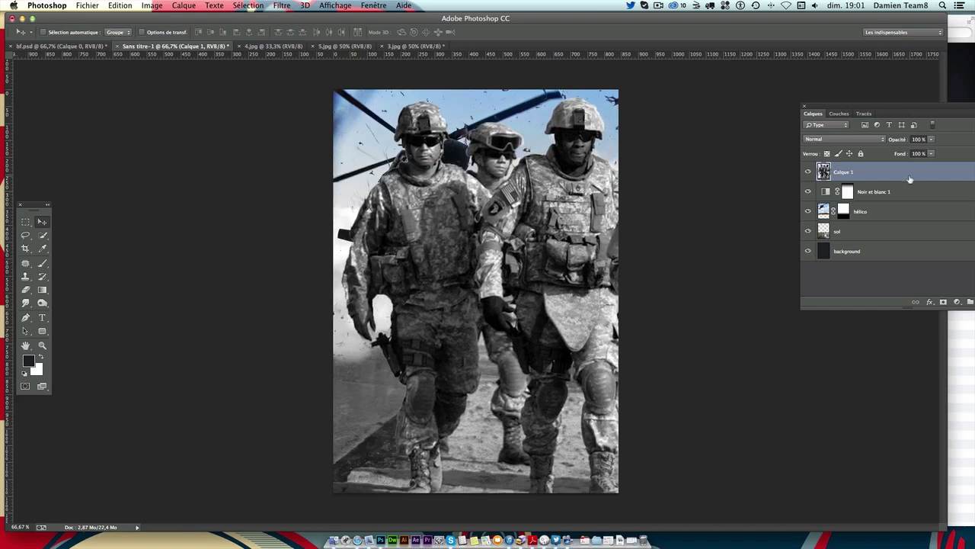
pyautogui.moveTo(849, 174); pyautogui.dragTo(860, 199)
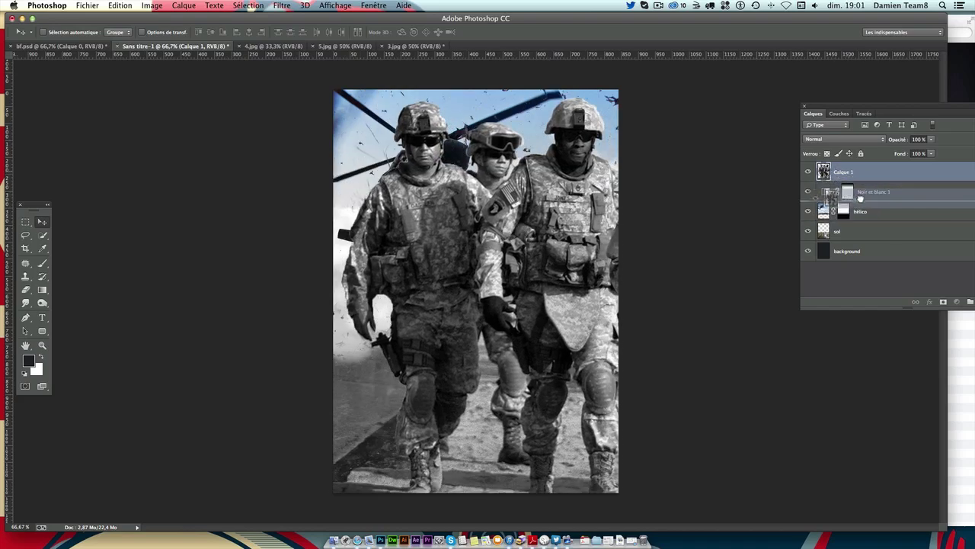
pyautogui.doubleClick(842, 192)
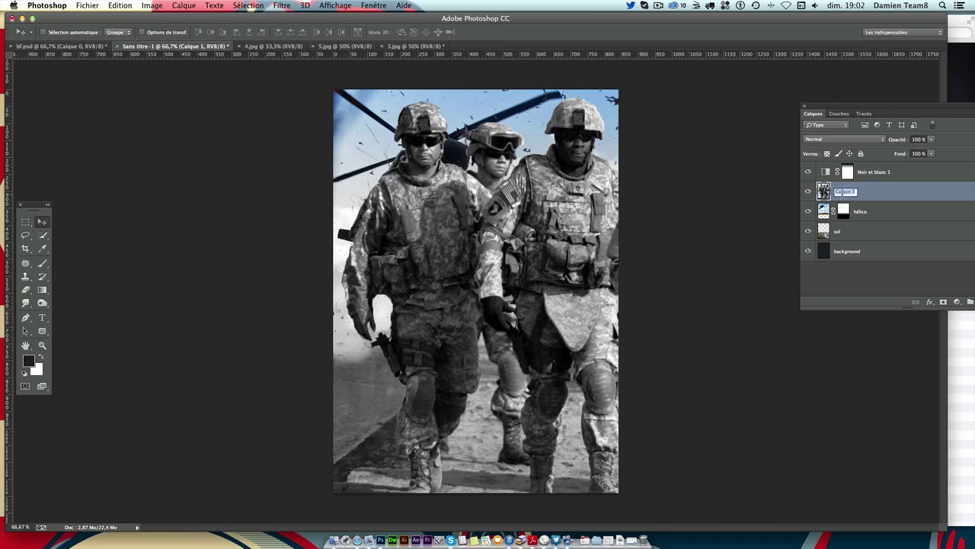
pyautogui.write('marines')
pyautogui.press('Return')
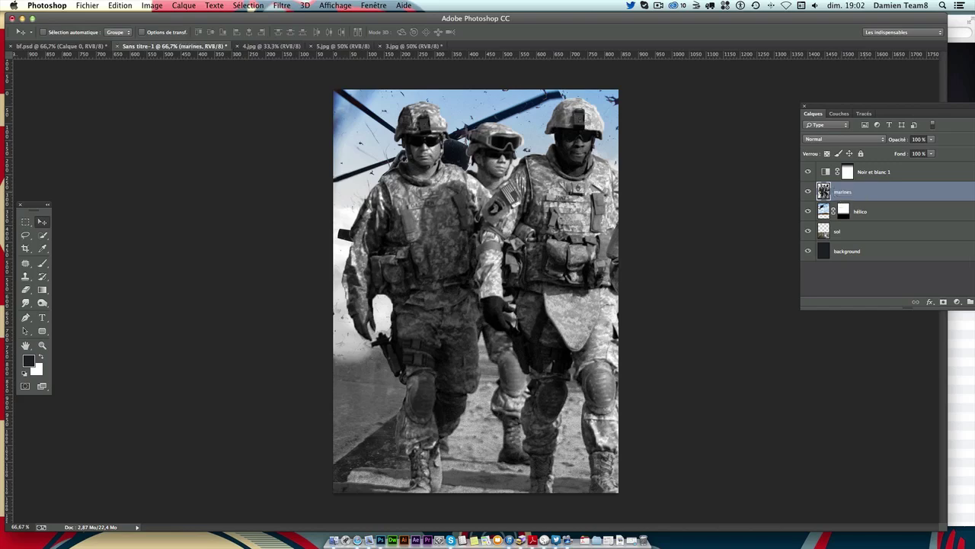
# Step: Scale the marines layer down to about 50% and position it under the helicopter
pyautogui.press('super+t')
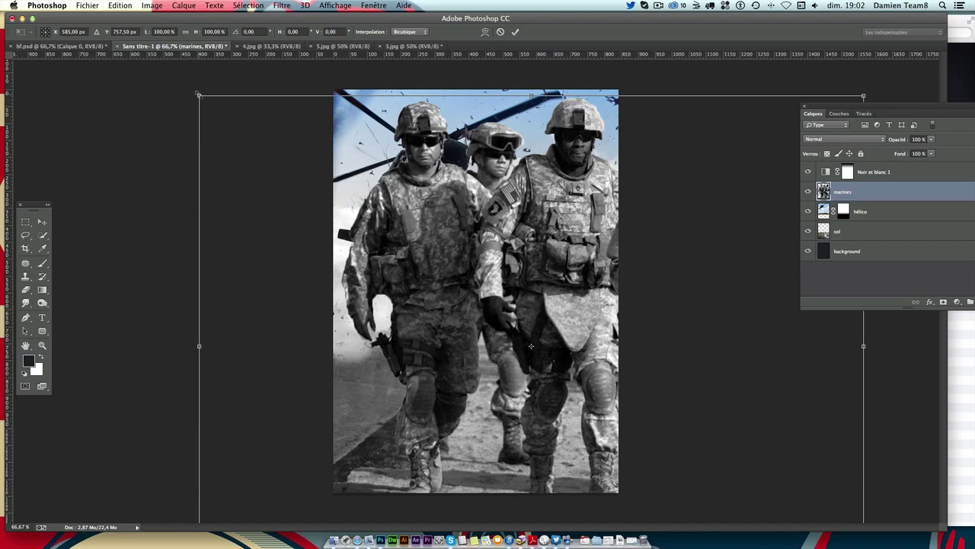
pyautogui.moveTo(199, 95); pyautogui.dragTo(417, 305)
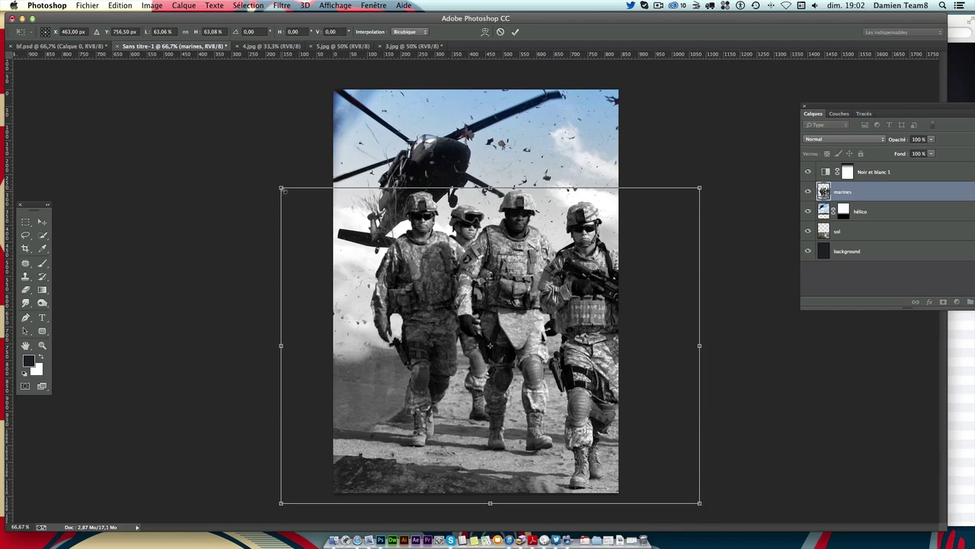
pyautogui.moveTo(281, 189); pyautogui.dragTo(307, 207)
pyautogui.moveTo(693, 279); pyautogui.dragTo(653, 270)
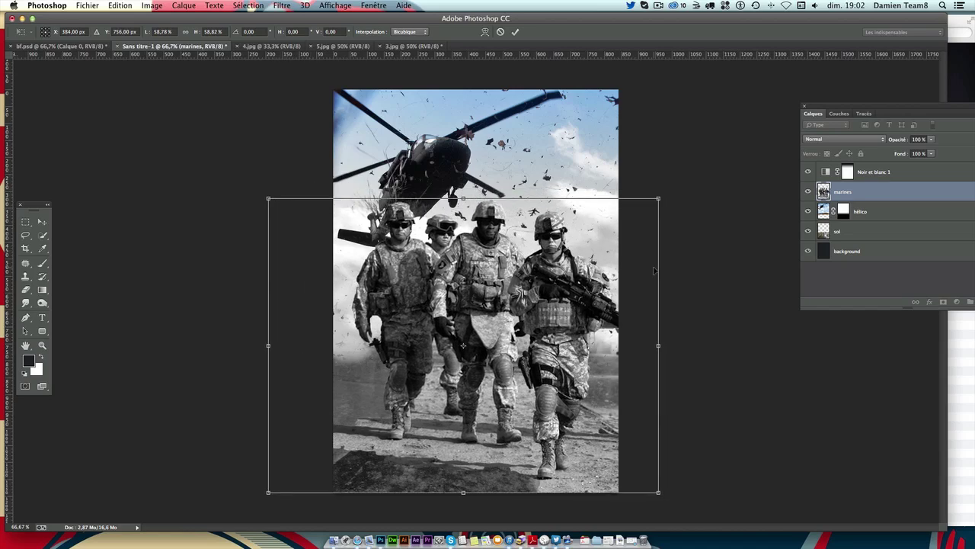
pyautogui.moveTo(655, 201); pyautogui.dragTo(627, 226)
pyautogui.moveTo(495, 305); pyautogui.dragTo(509, 294)
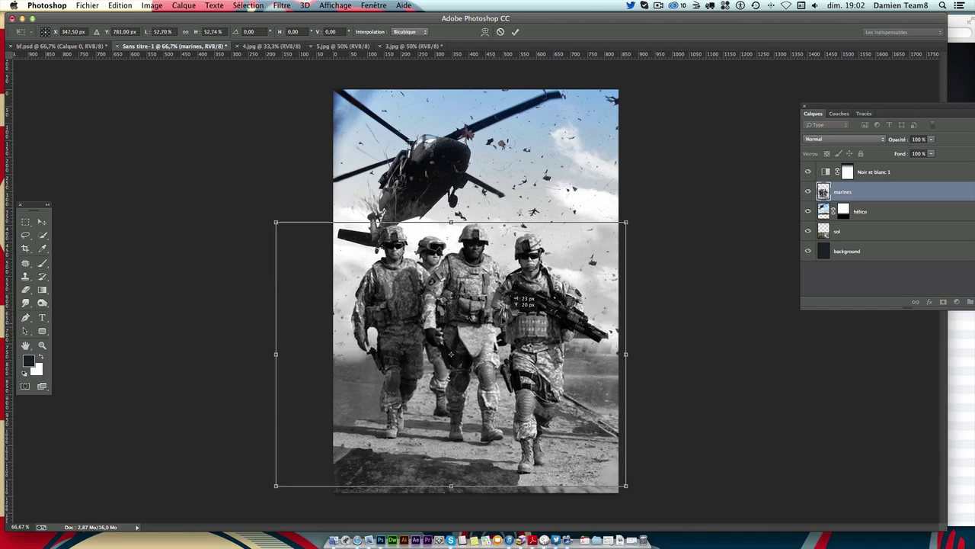
pyautogui.moveTo(277, 221); pyautogui.dragTo(296, 233)
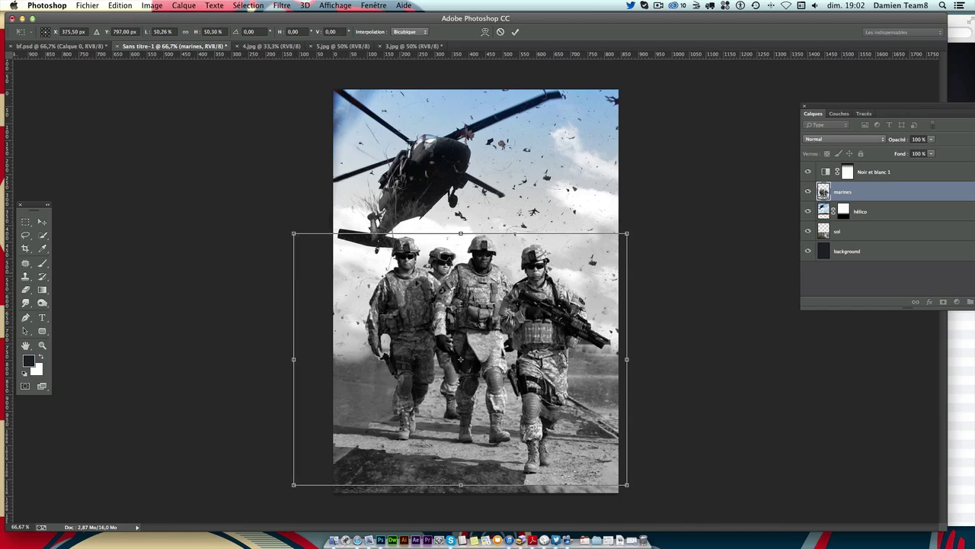
pyautogui.moveTo(474, 282); pyautogui.dragTo(464, 282)
pyautogui.press('Return')
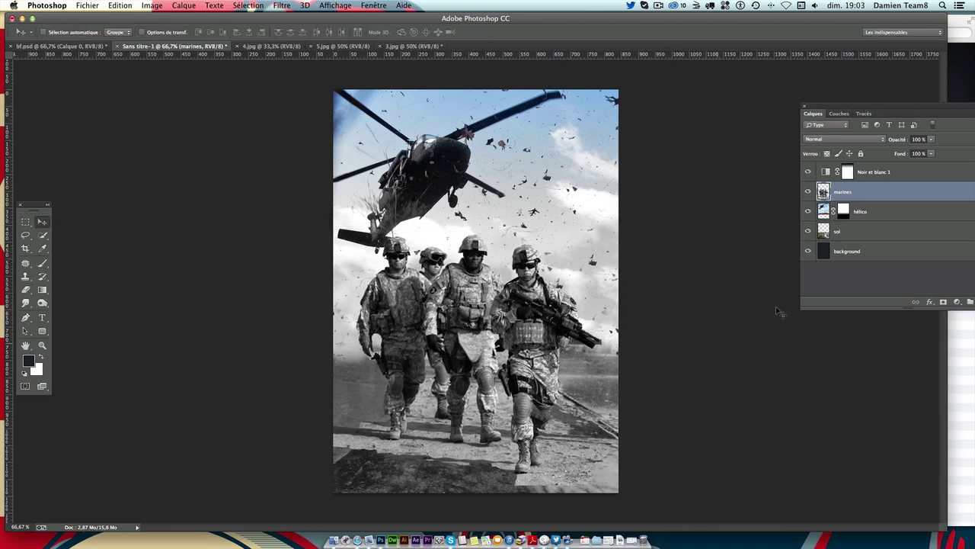
# Step: Compare the poster with marines hidden, then add a layer mask to marines
pyautogui.click(809, 191)
pyautogui.click(809, 192)
pyautogui.click(809, 191)
pyautogui.click(809, 192)
pyautogui.click(809, 191)
pyautogui.click(809, 191)
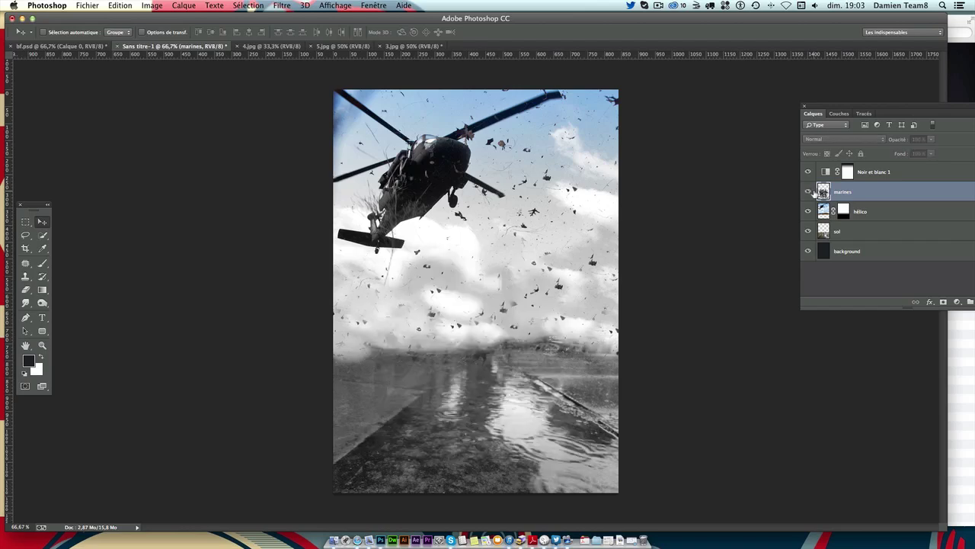
pyautogui.click(809, 191)
pyautogui.click(944, 301)
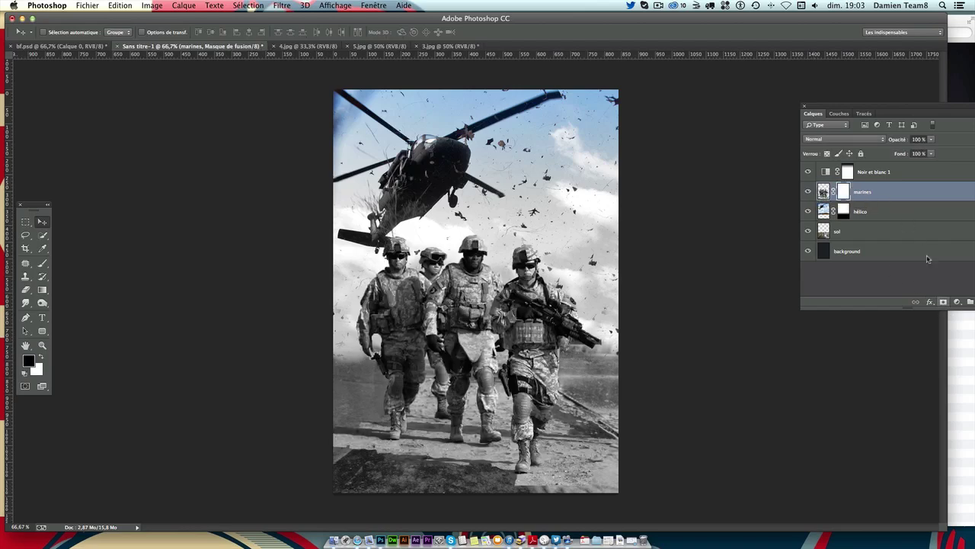
# Step: Paint black with a soft round brush along the marines' bottom ground on the mask
pyautogui.click(43, 263)
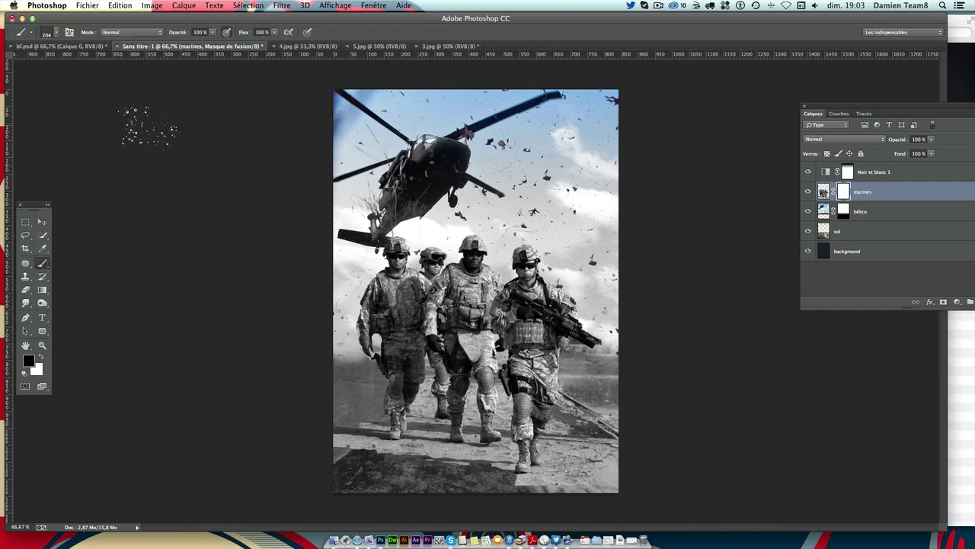
pyautogui.click(54, 30)
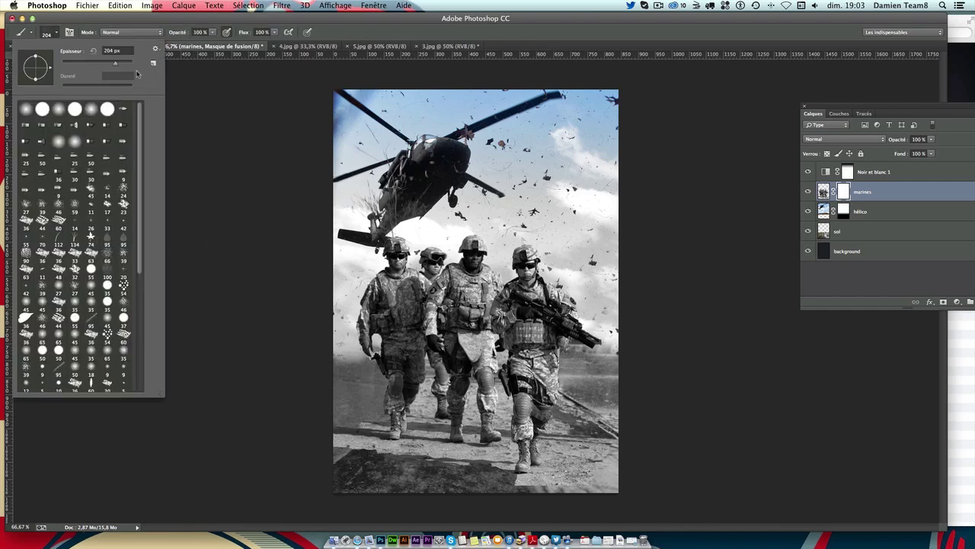
pyautogui.click(55, 105)
pyautogui.moveTo(114, 64); pyautogui.dragTo(97, 65)
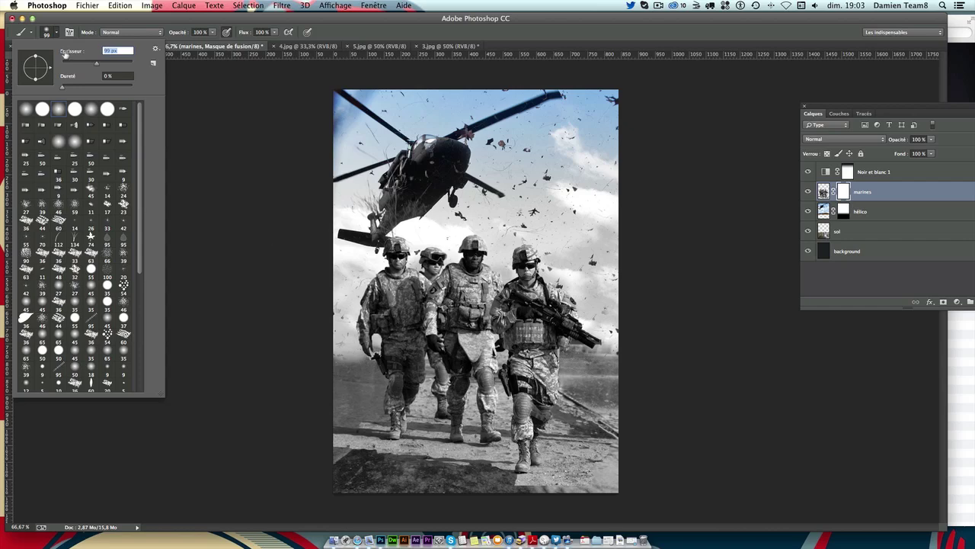
pyautogui.write('5000')
pyautogui.press('Return')
pyautogui.moveTo(110, 62); pyautogui.dragTo(92, 69)
pyautogui.press('Return')
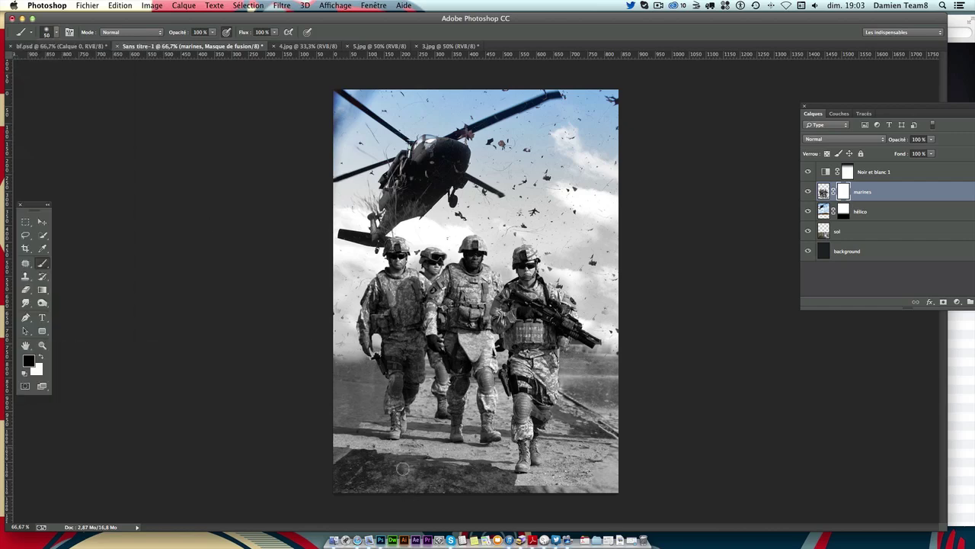
pyautogui.moveTo(371, 445)
pyautogui.mouseDown()
pyautogui.moveTo(339, 438)
pyautogui.moveTo(366, 453)
pyautogui.moveTo(359, 437)
pyautogui.moveTo(431, 454)
pyautogui.moveTo(415, 437)
pyautogui.moveTo(381, 445)
pyautogui.mouseUp()
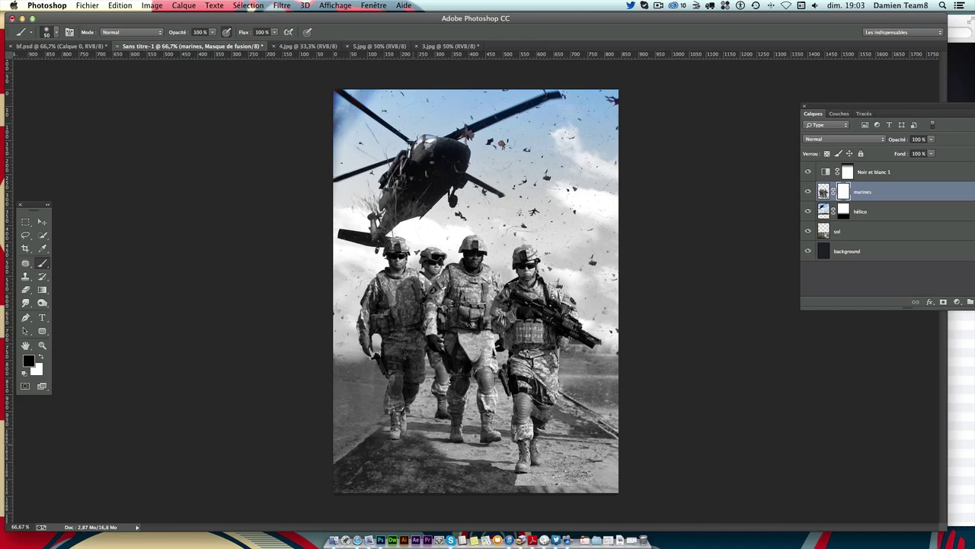
pyautogui.moveTo(445, 453); pyautogui.dragTo(484, 454)
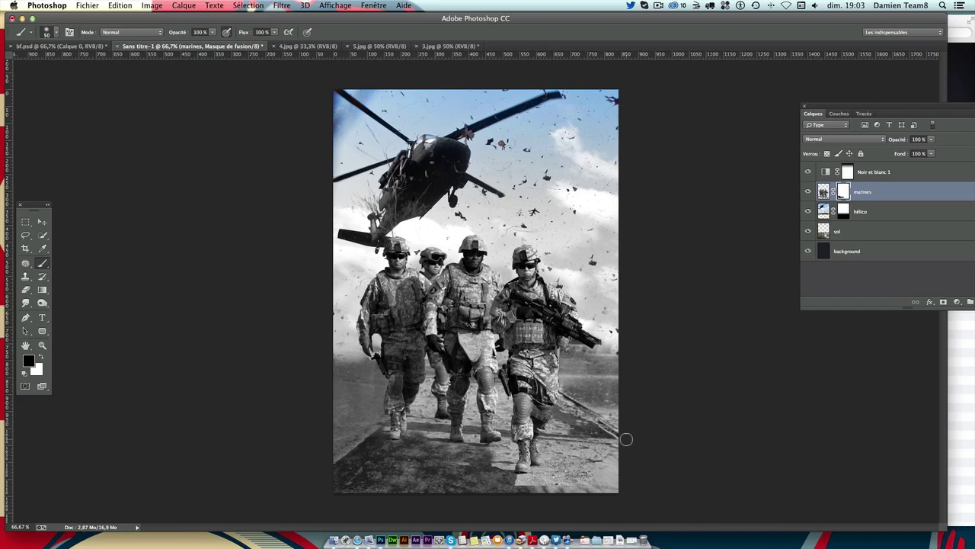
# Step: At 100% zoom, mask the light ground right of the boots and between the left boots
pyautogui.press('super+1')
pyautogui.moveTo(545, 433); pyautogui.dragTo(523, 359)
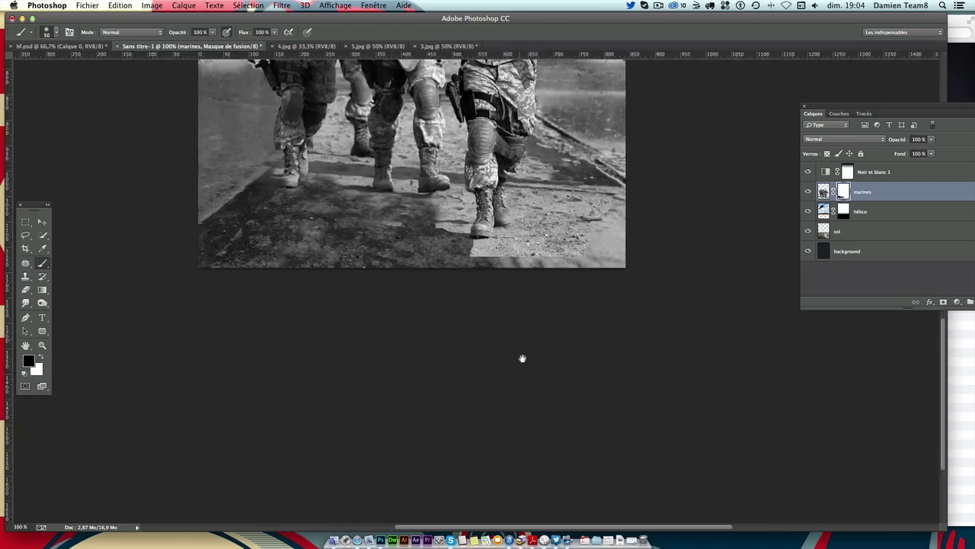
pyautogui.moveTo(461, 253)
pyautogui.mouseDown()
pyautogui.moveTo(571, 248)
pyautogui.moveTo(509, 243)
pyautogui.mouseUp()
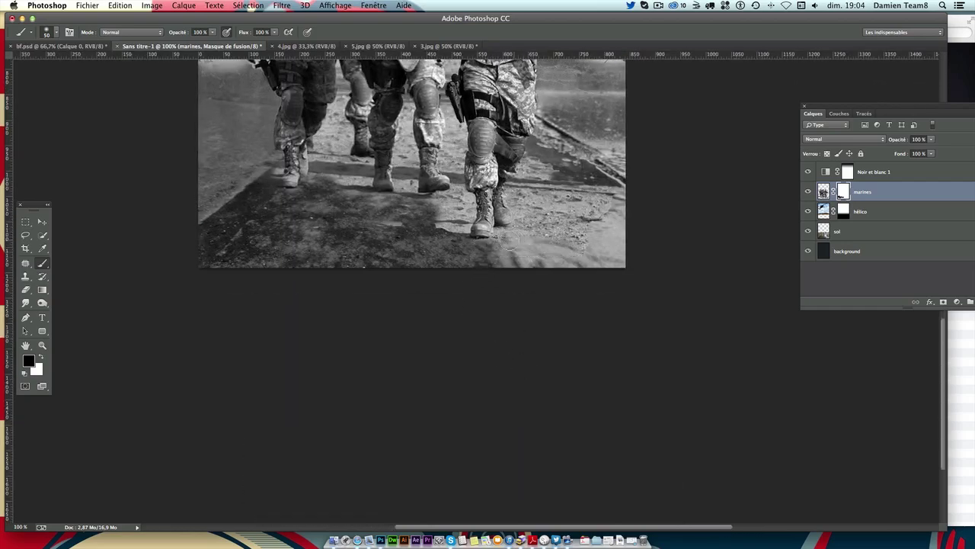
pyautogui.scroll(1, 533, 291)
pyautogui.scroll(4, 526, 308)
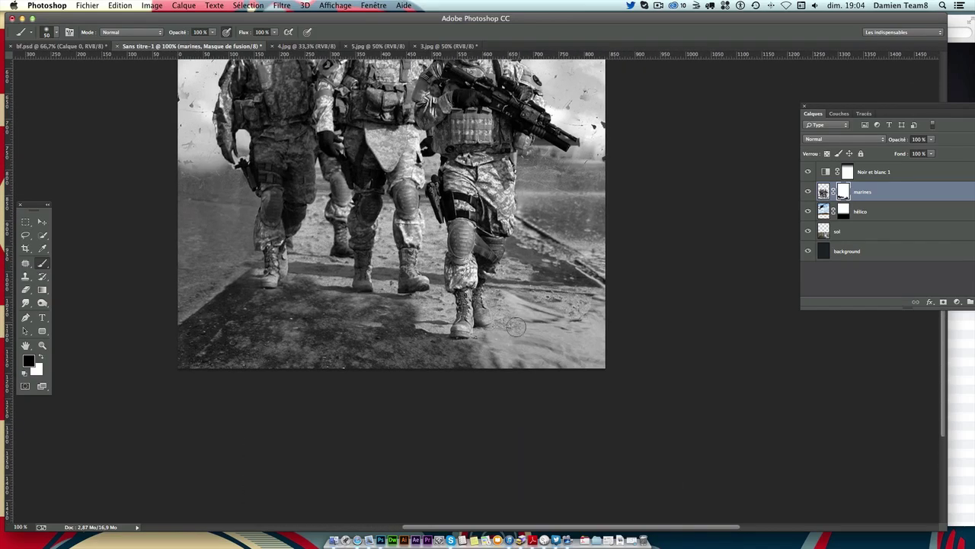
pyautogui.moveTo(516, 327)
pyautogui.mouseDown()
pyautogui.moveTo(503, 293)
pyautogui.moveTo(525, 289)
pyautogui.moveTo(507, 278)
pyautogui.mouseUp()
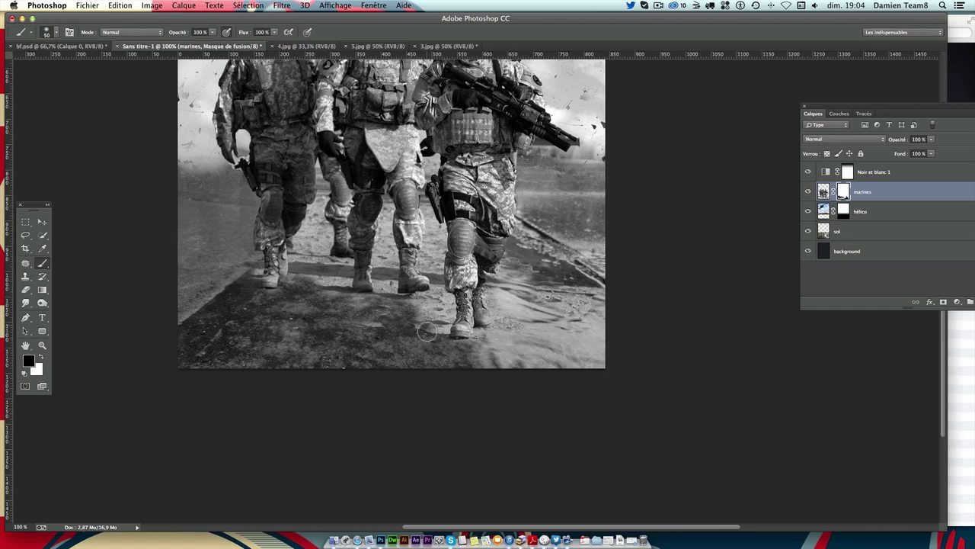
pyautogui.moveTo(398, 274); pyautogui.dragTo(418, 346)
pyautogui.moveTo(335, 313)
pyautogui.mouseDown()
pyautogui.moveTo(324, 301)
pyautogui.moveTo(325, 326)
pyautogui.mouseUp()
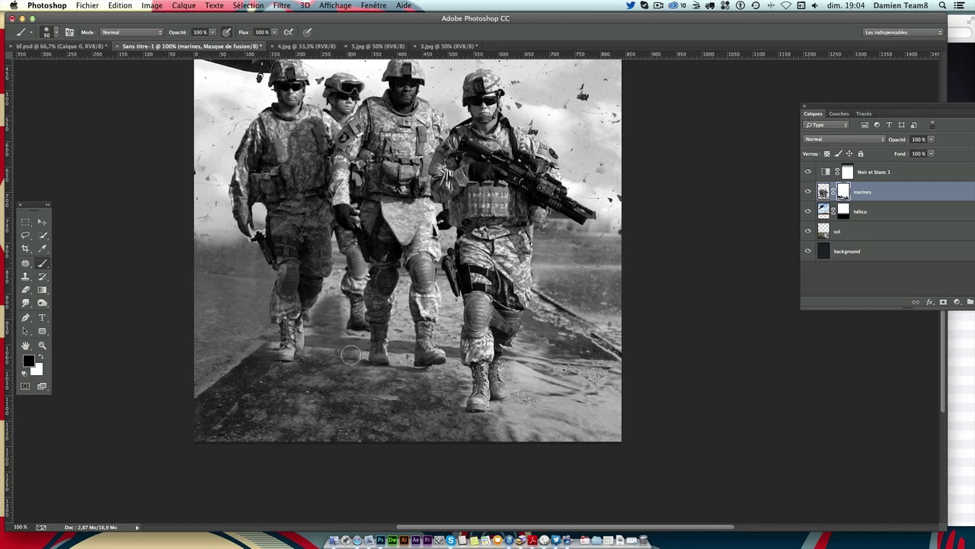
# Step: Touch up the left boot and mask the ground between boots and the hazy lower-right patch
pyautogui.moveTo(398, 282)
pyautogui.mouseDown()
pyautogui.moveTo(398, 370)
pyautogui.moveTo(414, 400)
pyautogui.mouseUp()
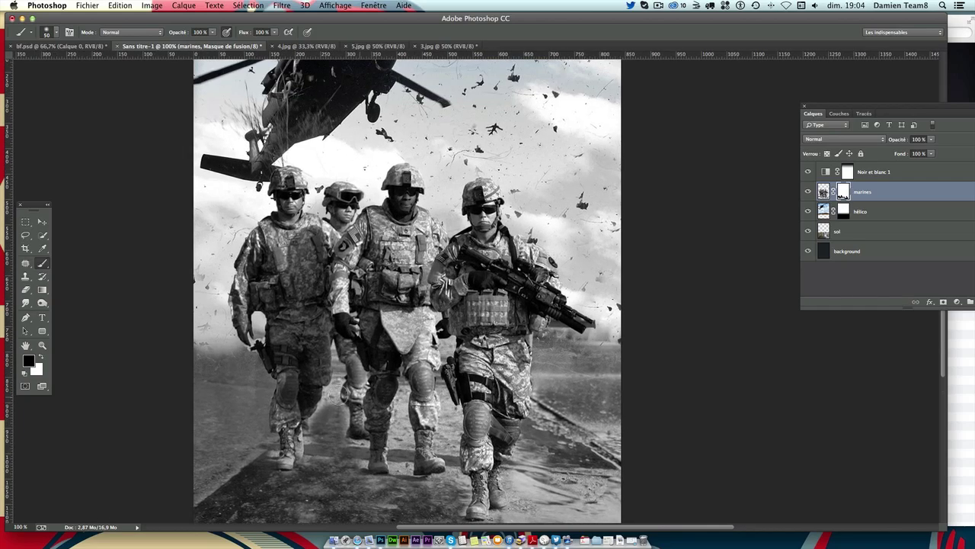
pyautogui.moveTo(505, 485); pyautogui.dragTo(499, 367)
pyautogui.hotkey('ctrl', 'r')
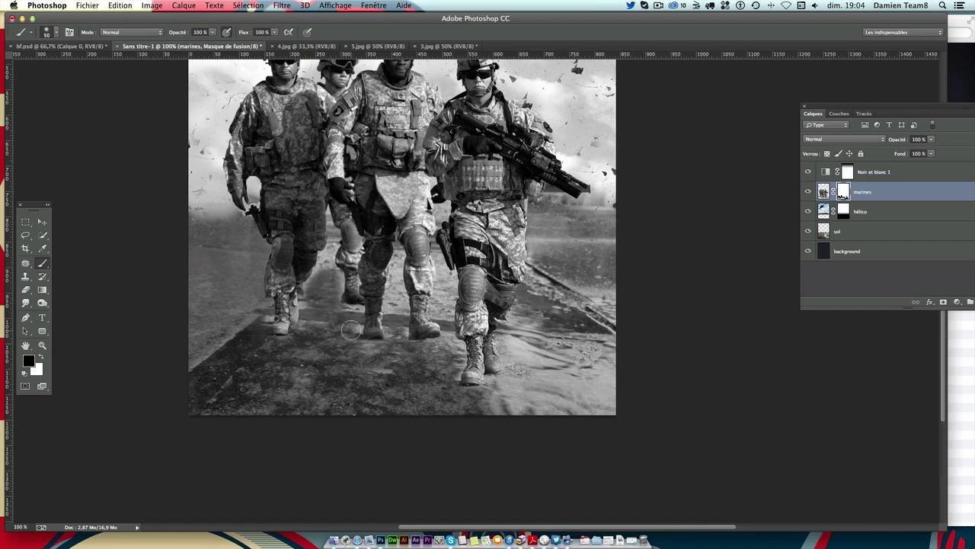
pyautogui.hotkey('ctrl', 'r')
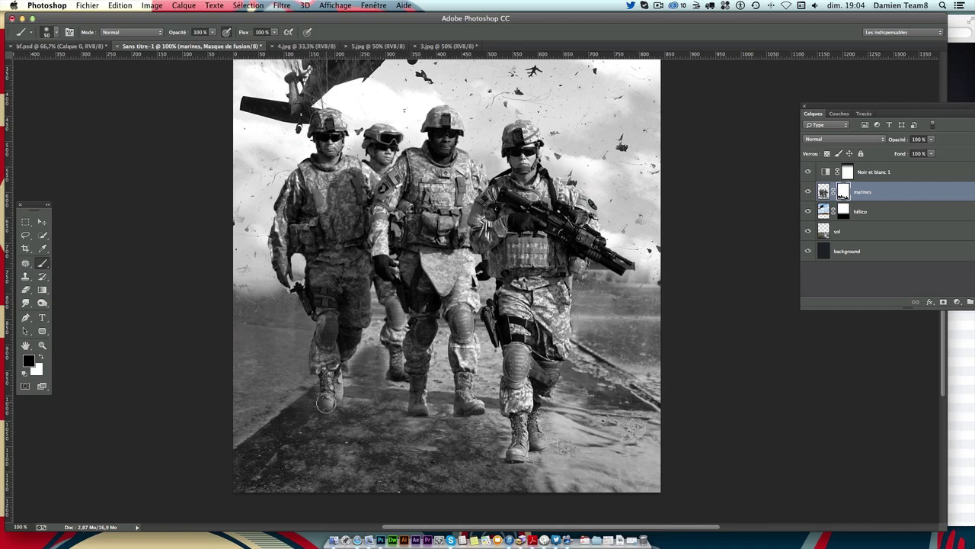
pyautogui.moveTo(320, 408); pyautogui.dragTo(329, 385)
pyautogui.click(41, 357)
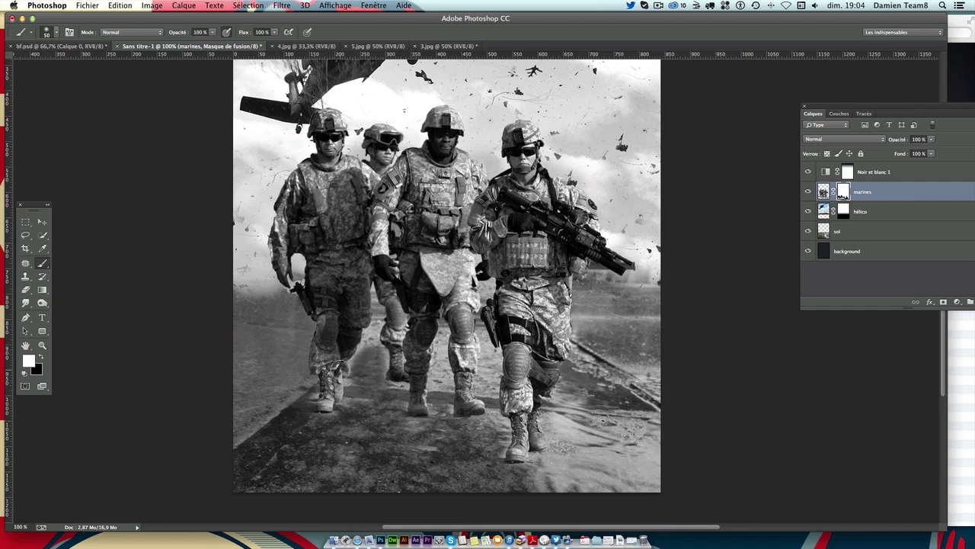
pyautogui.click(41, 356)
pyautogui.moveTo(366, 355)
pyautogui.mouseDown()
pyautogui.moveTo(385, 386)
pyautogui.moveTo(491, 375)
pyautogui.mouseUp()
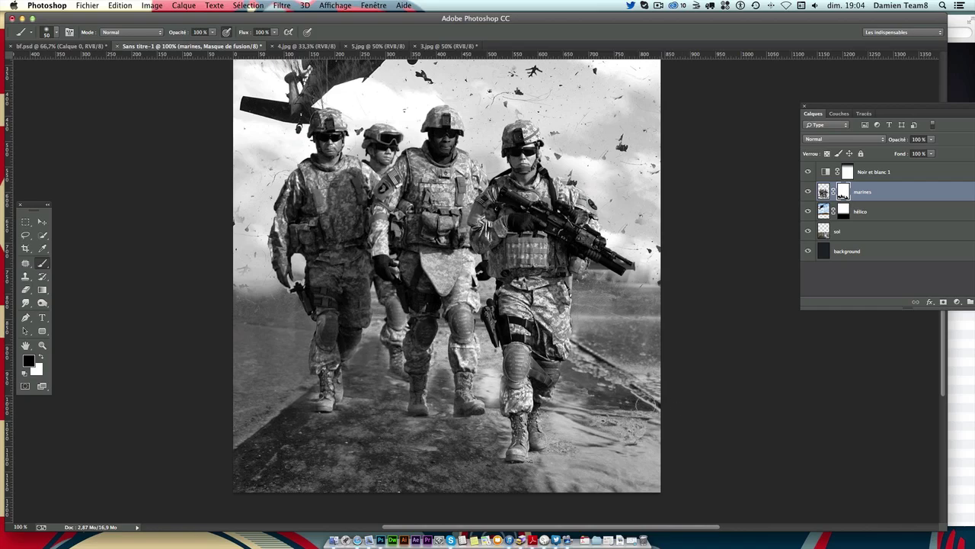
pyautogui.moveTo(602, 414)
pyautogui.mouseDown()
pyautogui.moveTo(644, 419)
pyautogui.moveTo(635, 449)
pyautogui.moveTo(607, 474)
pyautogui.mouseUp()
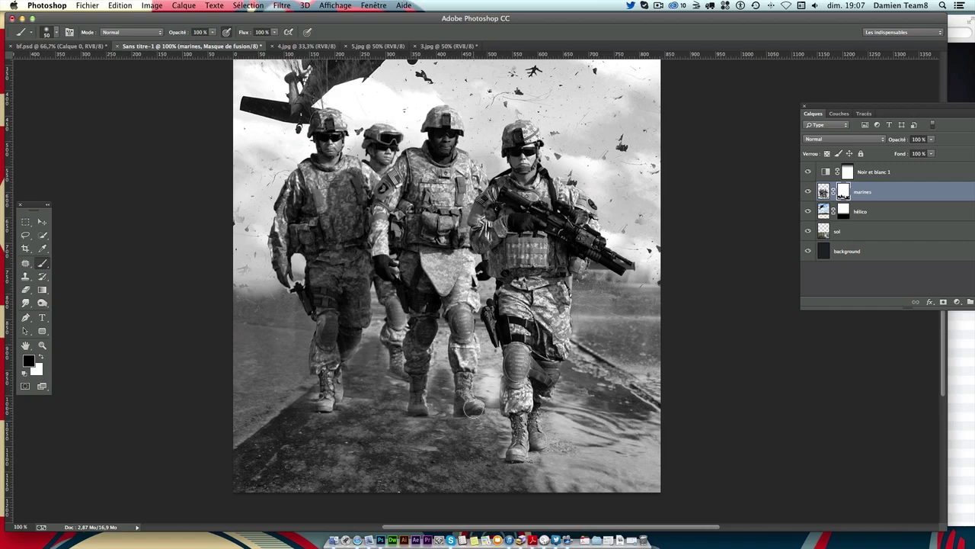
# Step: Select 1.jpg in the imgs folder and open it via Ouvrir avec > Adobe Photoshop CC
pyautogui.click(964, 376)
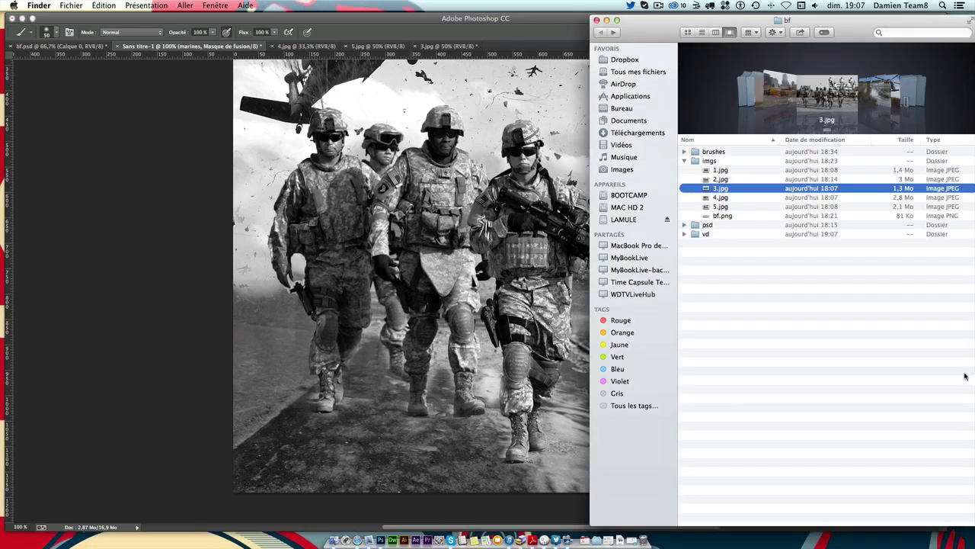
pyautogui.press('Down')
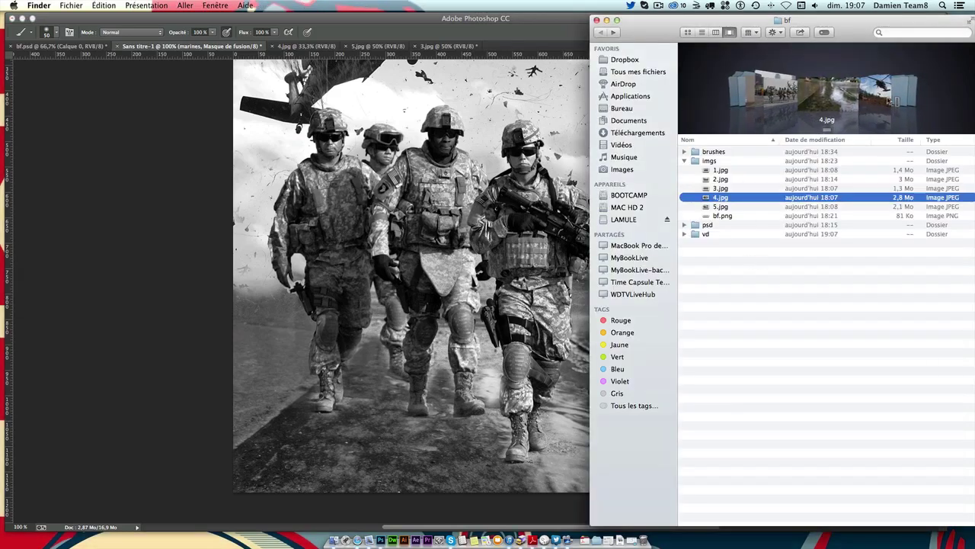
pyautogui.press('Down')
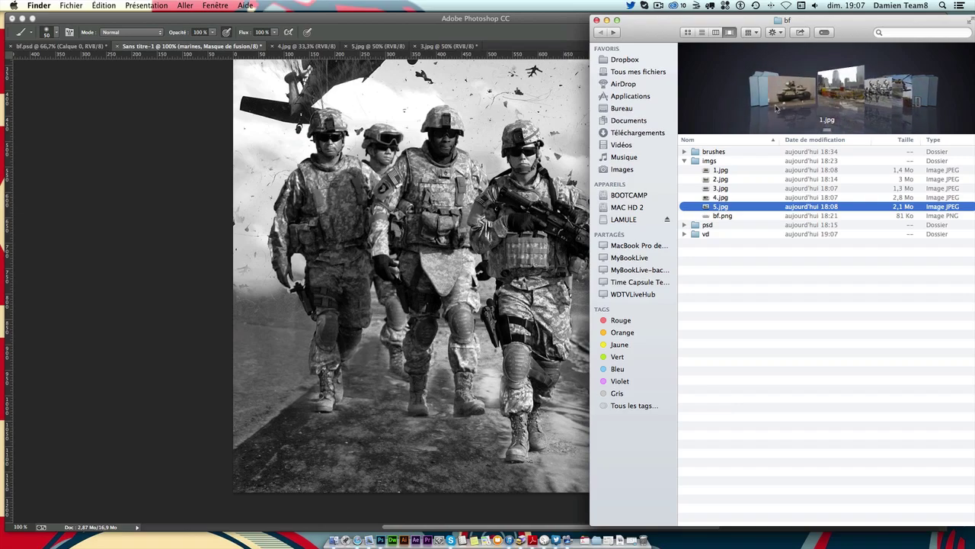
pyautogui.click(719, 171)
pyautogui.rightClick(720, 172)
pyautogui.moveTo(749, 185)
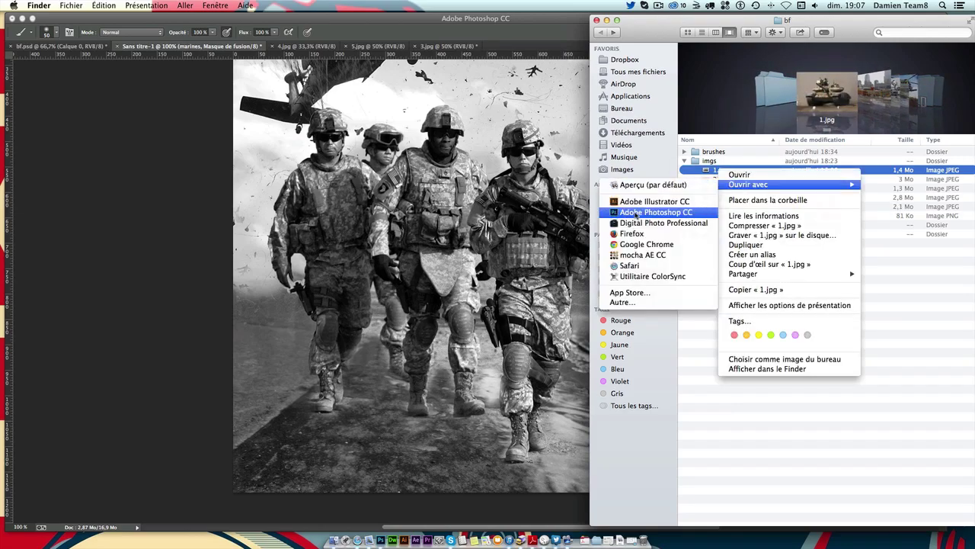
pyautogui.click(635, 215)
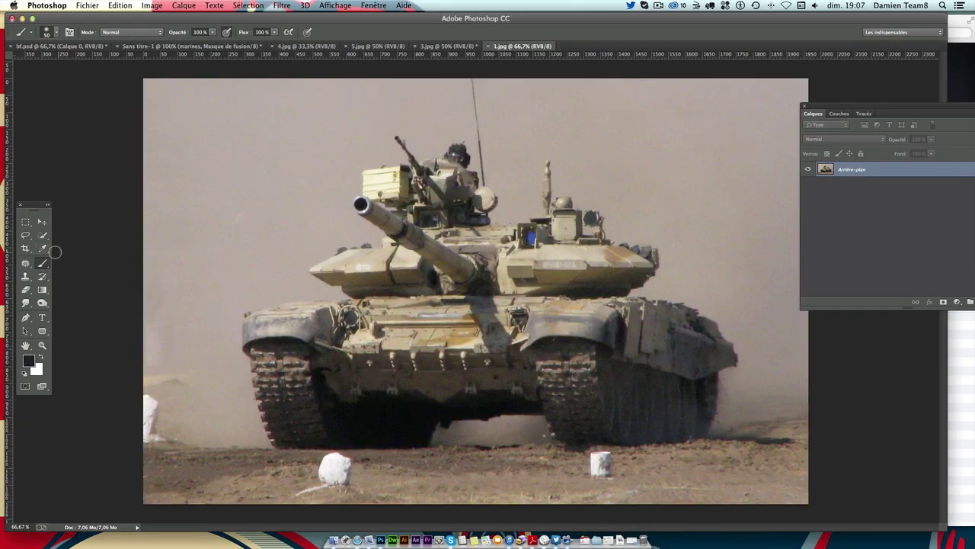
# Step: Quick-select the tank's left track, fender, front hull and turret, removing sky by the barrel
pyautogui.click(43, 236)
pyautogui.click(43, 236)
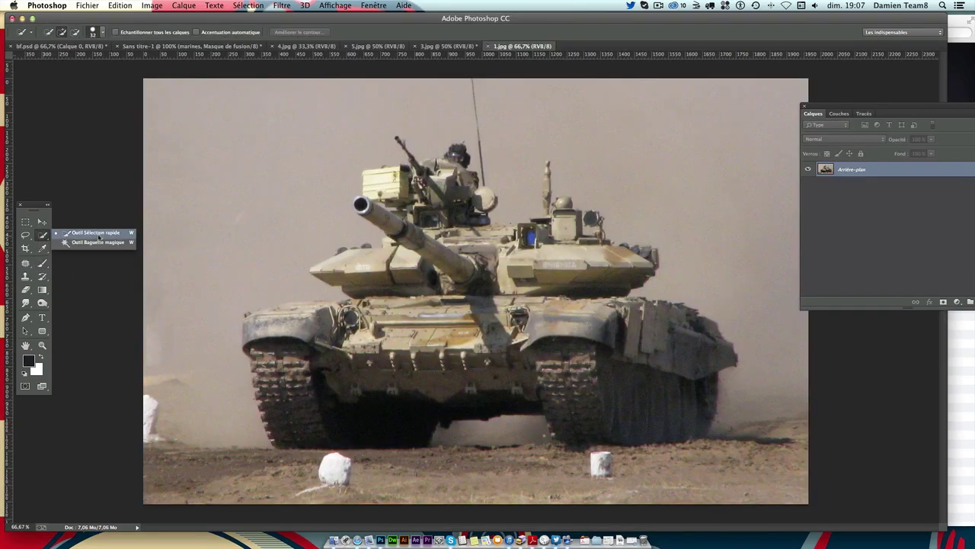
pyautogui.moveTo(269, 355); pyautogui.dragTo(298, 440)
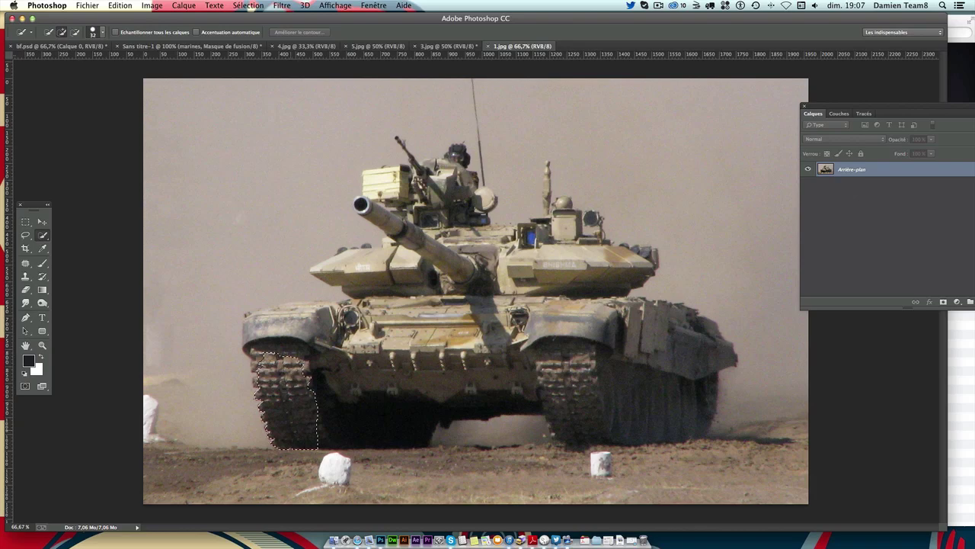
pyautogui.moveTo(252, 326); pyautogui.dragTo(287, 310)
pyautogui.moveTo(312, 347)
pyautogui.mouseDown()
pyautogui.moveTo(344, 256)
pyautogui.moveTo(434, 246)
pyautogui.mouseUp()
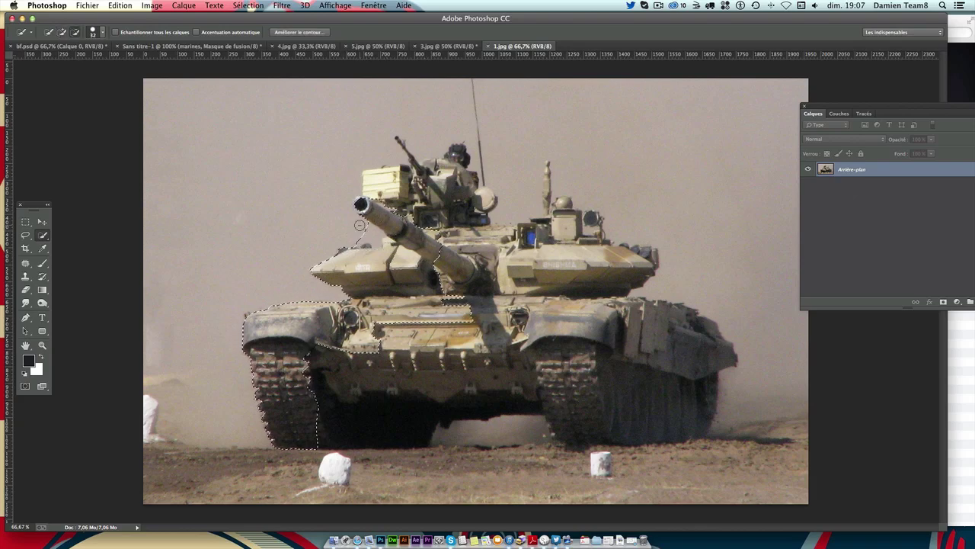
pyautogui.moveTo(366, 206); pyautogui.dragTo(371, 238)
pyautogui.click(311, 349)
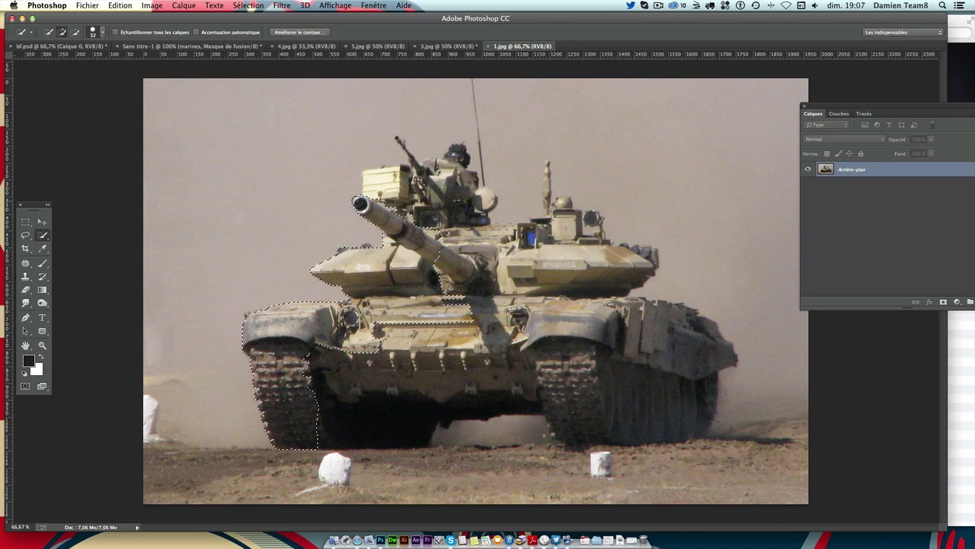
# Step: Add the turret boxes and cupola, then remove the sky between cupola and antenna
pyautogui.moveTo(362, 183); pyautogui.dragTo(385, 175)
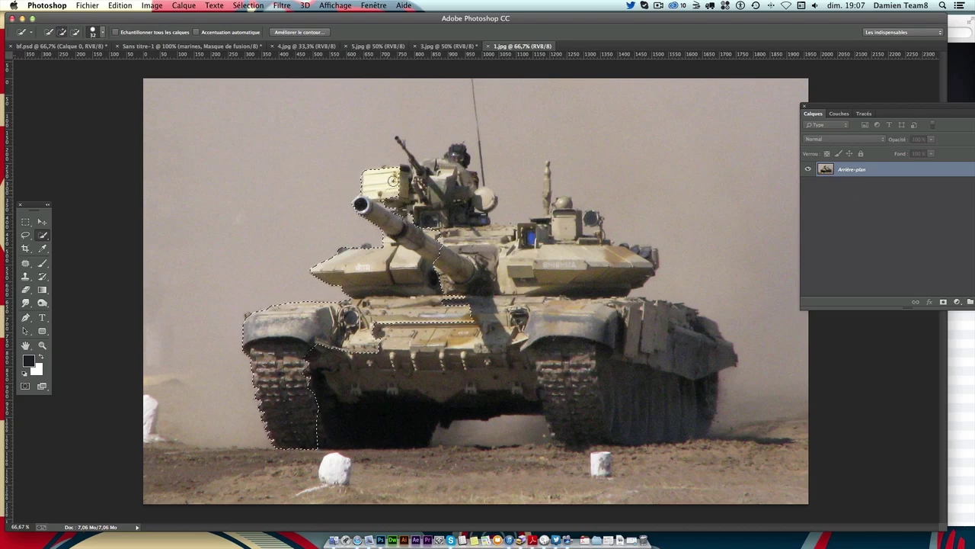
pyautogui.moveTo(415, 194)
pyautogui.mouseDown()
pyautogui.moveTo(485, 200)
pyautogui.moveTo(484, 246)
pyautogui.moveTo(499, 230)
pyautogui.mouseUp()
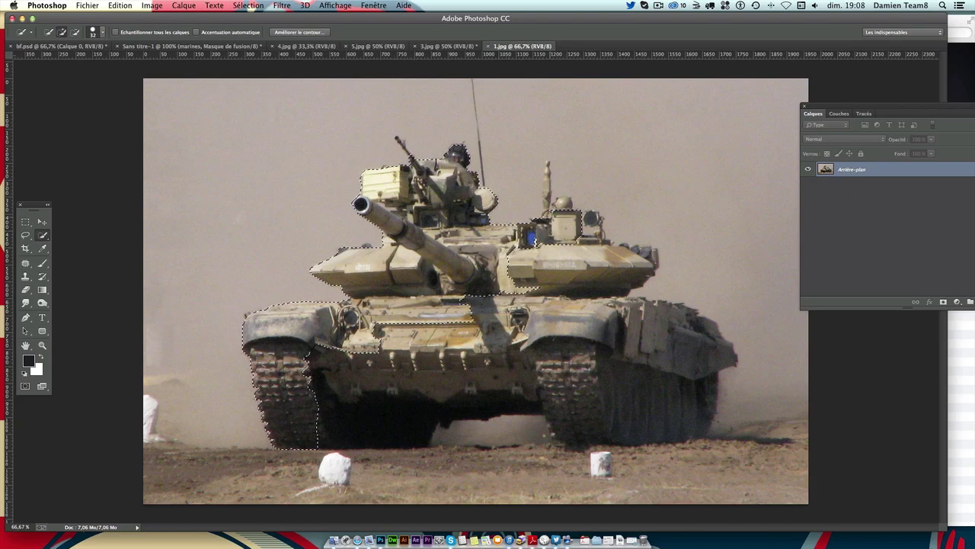
pyautogui.moveTo(499, 230)
pyautogui.mouseDown()
pyautogui.moveTo(570, 223)
pyautogui.moveTo(548, 202)
pyautogui.moveTo(560, 188)
pyautogui.mouseUp()
pyautogui.keyDown('alt'); pyautogui.click(488, 174); pyautogui.keyUp('alt')
pyautogui.moveTo(505, 161)
pyautogui.mouseDown()
pyautogui.moveTo(535, 196)
pyautogui.moveTo(564, 188)
pyautogui.moveTo(594, 248)
pyautogui.mouseUp()
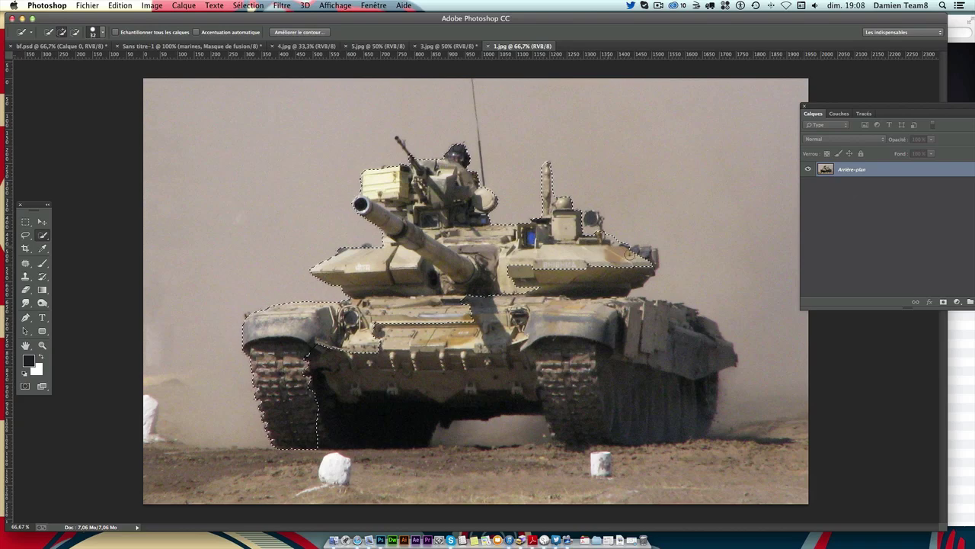
# Step: Add the front hull, right skirt and track, plus the ground strip left of the tank
pyautogui.moveTo(579, 299); pyautogui.dragTo(457, 427)
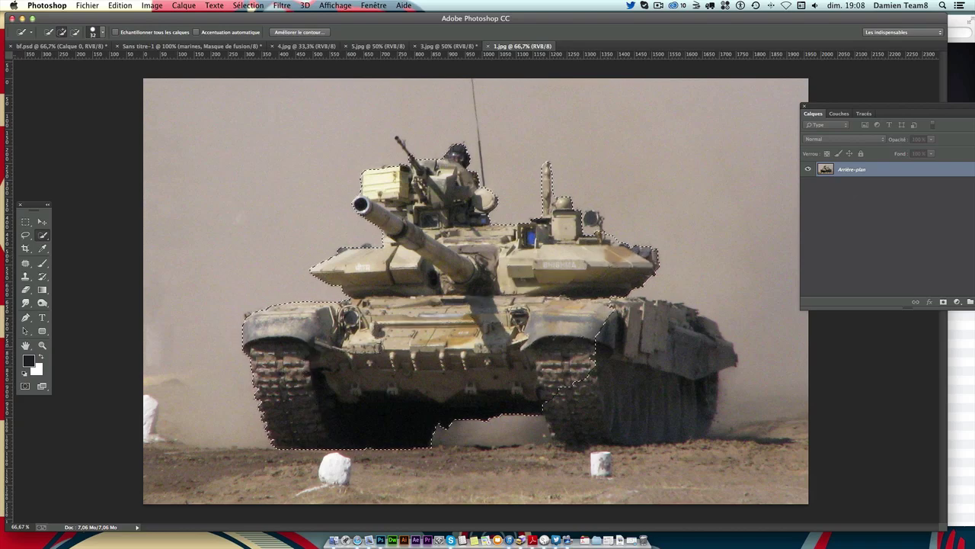
pyautogui.moveTo(546, 372)
pyautogui.mouseDown()
pyautogui.moveTo(562, 403)
pyautogui.moveTo(616, 359)
pyautogui.moveTo(675, 374)
pyautogui.moveTo(702, 421)
pyautogui.moveTo(755, 425)
pyautogui.moveTo(755, 387)
pyautogui.mouseUp()
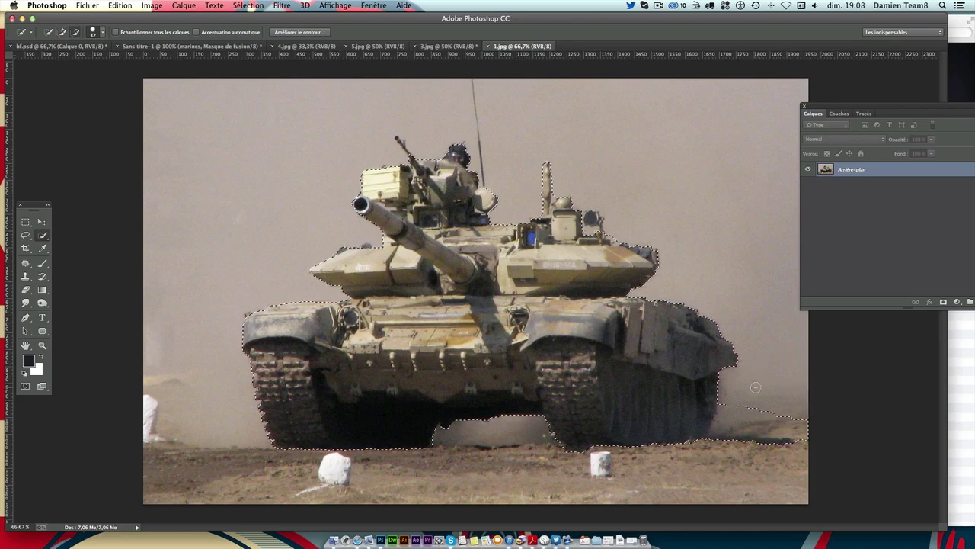
pyautogui.moveTo(444, 427); pyautogui.dragTo(596, 440)
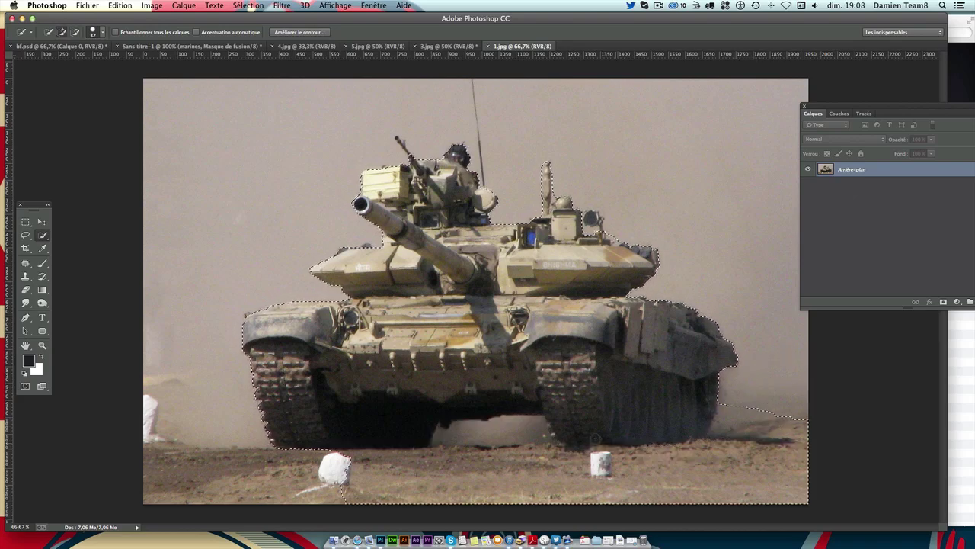
pyautogui.moveTo(590, 446); pyautogui.dragTo(305, 457)
pyautogui.moveTo(305, 457); pyautogui.dragTo(178, 459)
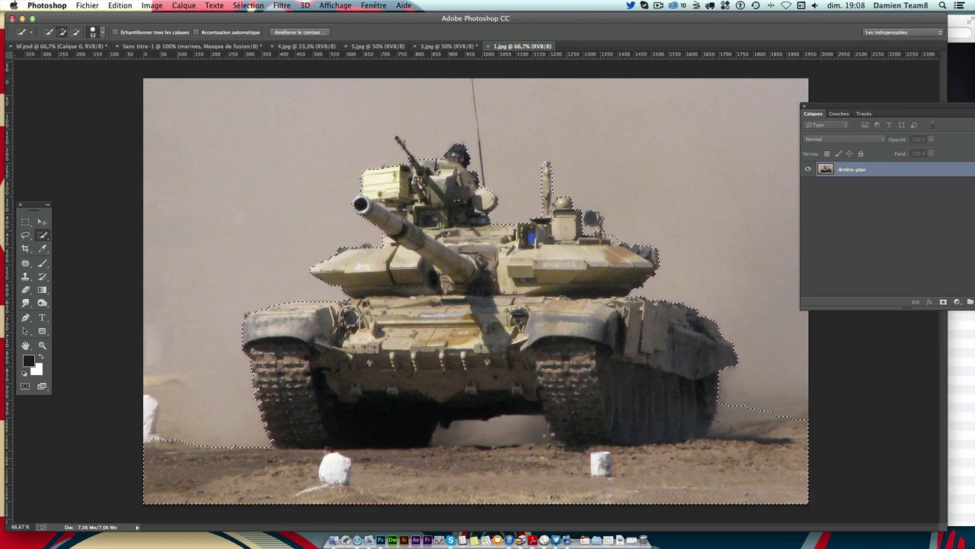
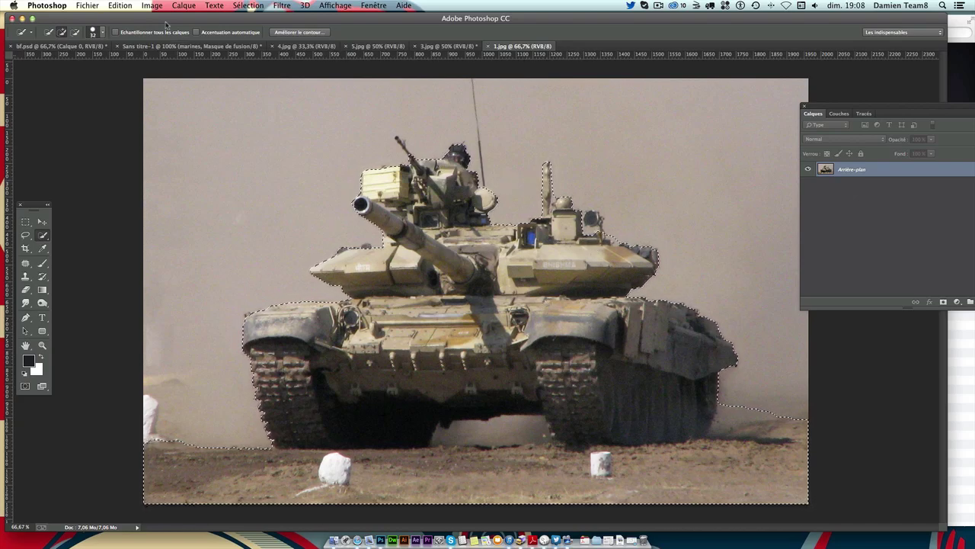
# Step: Paste the copied tank into the Sans titre-1 soldiers poster as a new layer
pyautogui.click(179, 47)
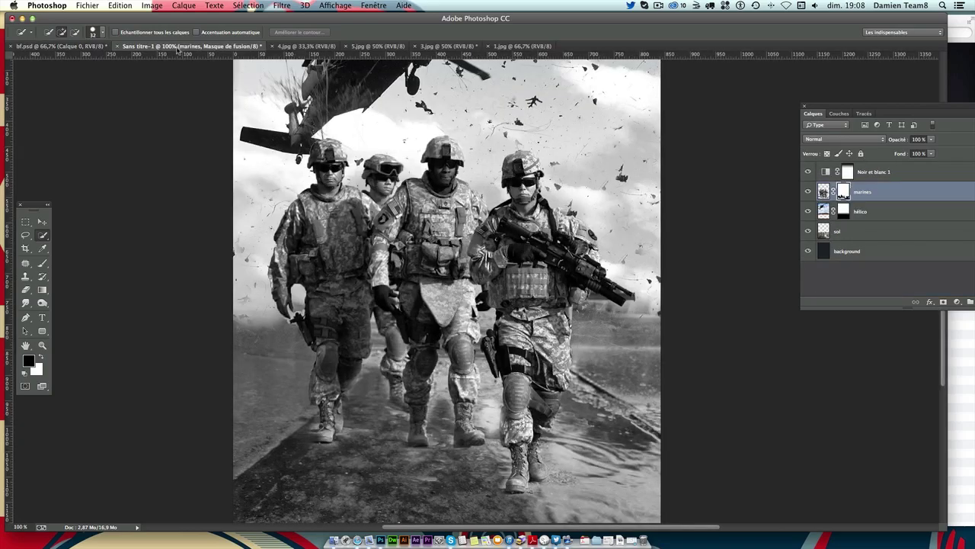
pyautogui.click(37, 220)
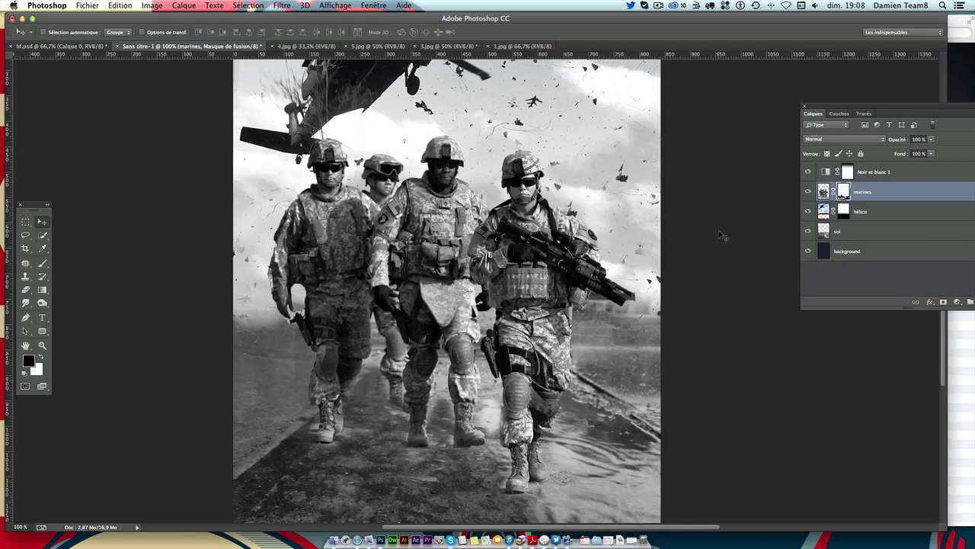
pyautogui.press('super+v')
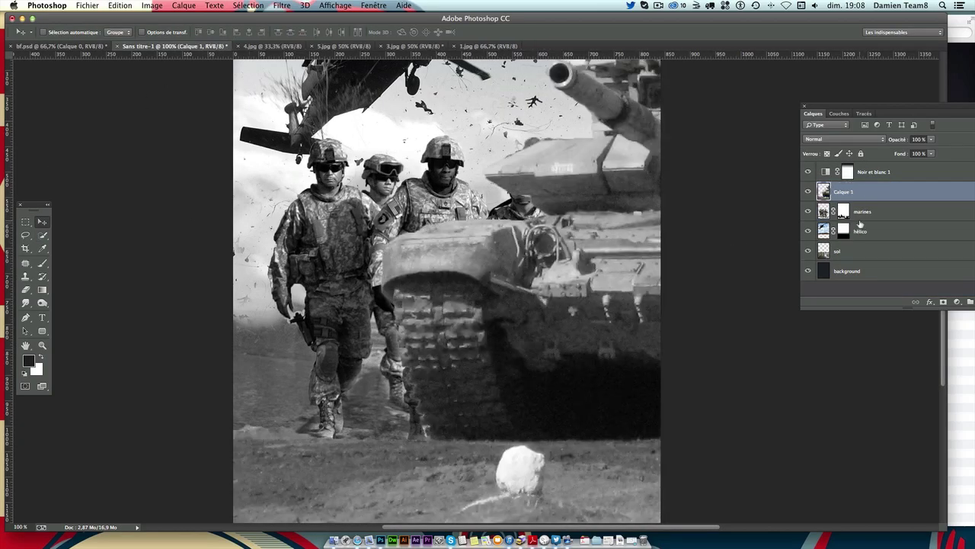
pyautogui.press('super+minus')
pyautogui.press('super+minus')
pyautogui.press('super+minus')
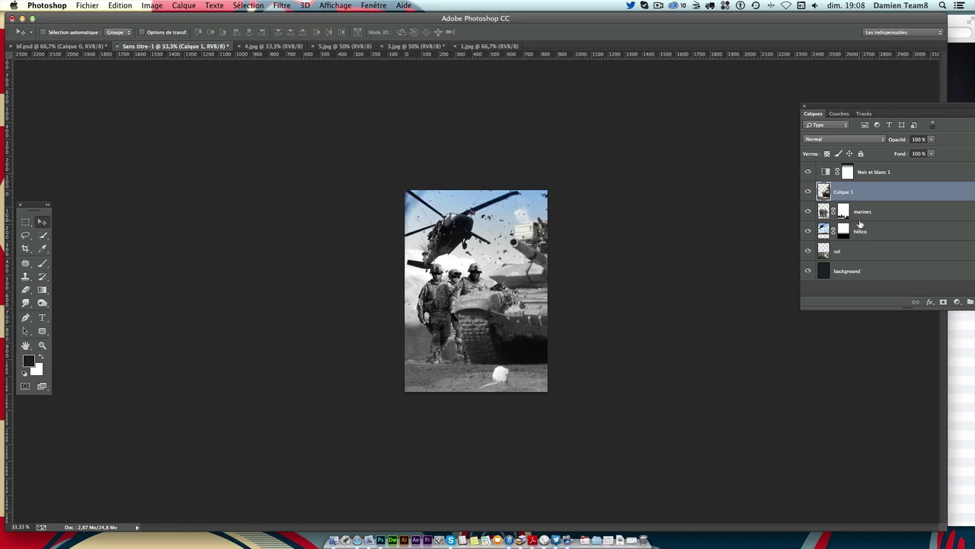
# Step: Scale the pasted tank down to about 42% to fit the poster's upper part
pyautogui.press('super+t')
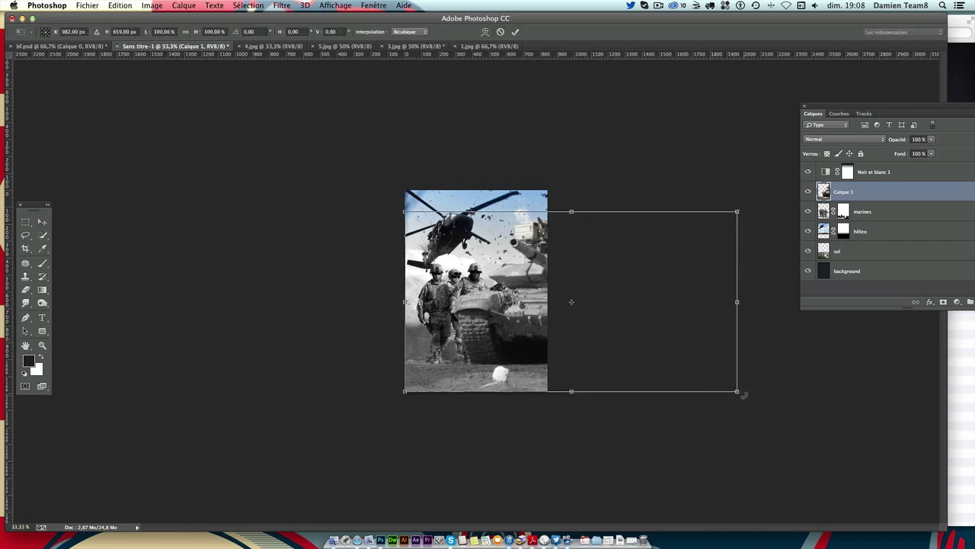
pyautogui.moveTo(739, 393); pyautogui.dragTo(549, 290)
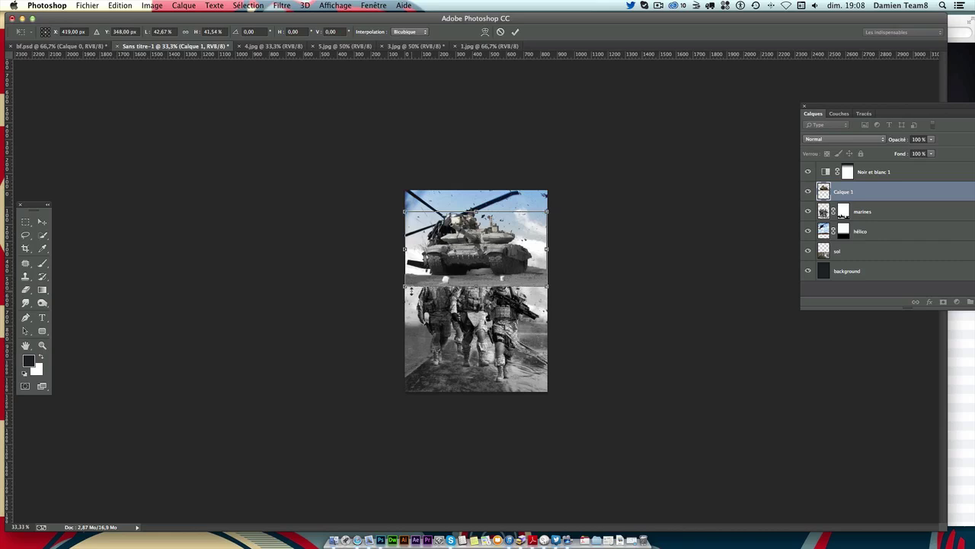
pyautogui.moveTo(404, 290); pyautogui.dragTo(408, 286)
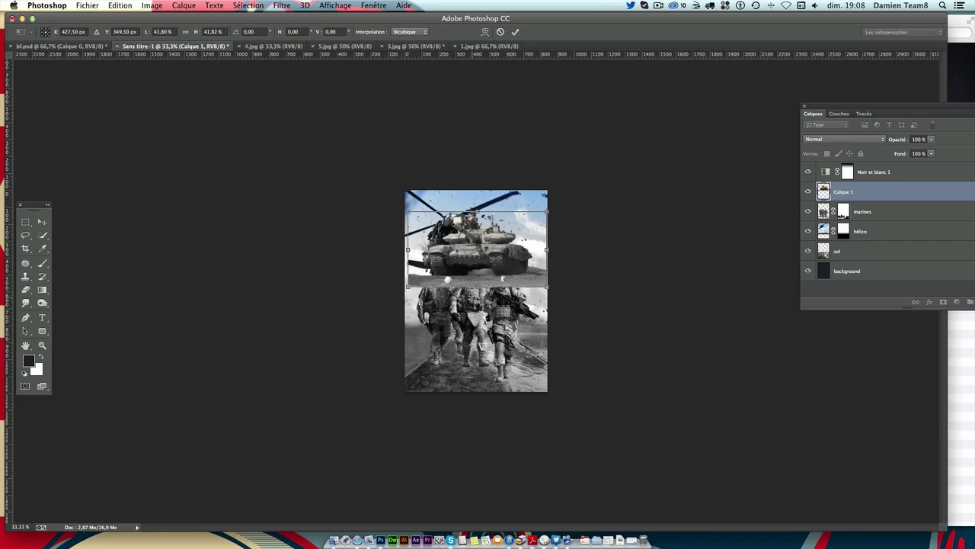
pyautogui.press('Return')
# Step: Nudge the tank slightly left and down, then zoom the poster back to 100%
pyautogui.hotkey('ctrl', 't')
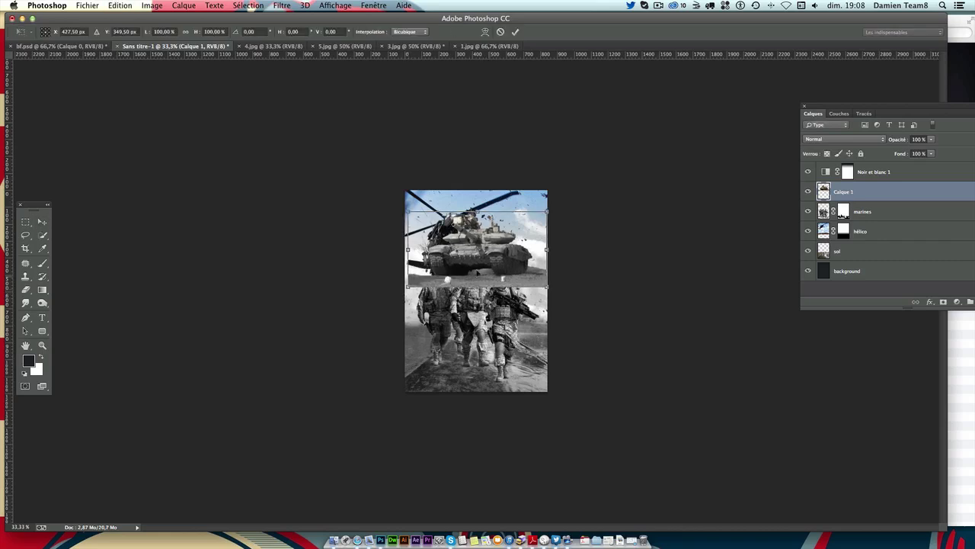
pyautogui.moveTo(448, 224); pyautogui.dragTo(446, 226)
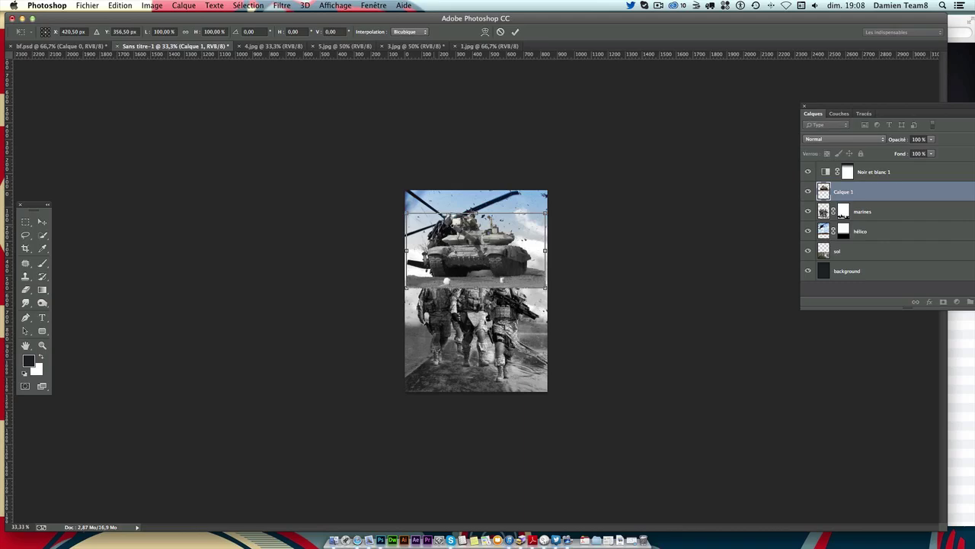
pyautogui.press('Return')
pyautogui.hotkey('ctrl', '+')
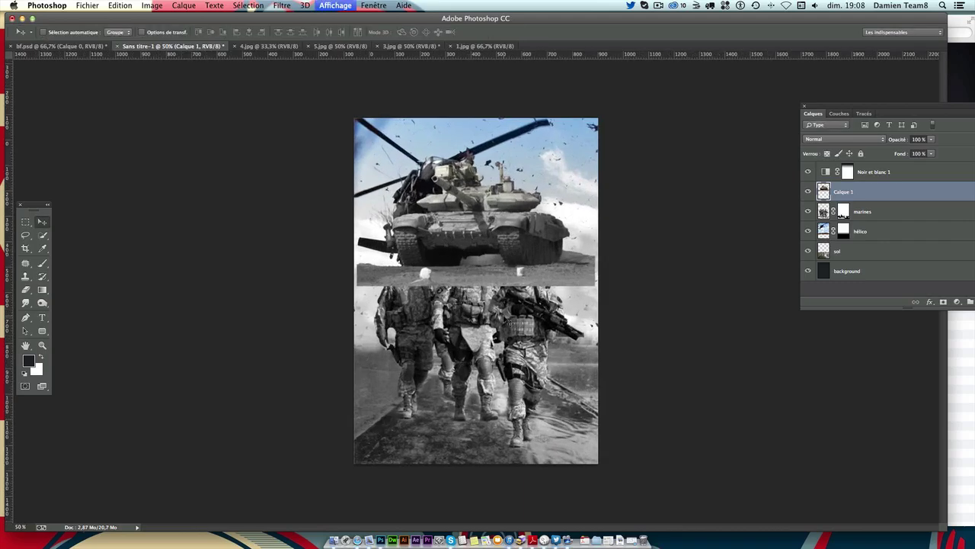
pyautogui.hotkey('ctrl', '+')
pyautogui.hotkey('ctrl', '+')
# Step: Move the pasted tank layer beneath the marines and rename it 'tank'
pyautogui.scroll(2, 475, 289)
pyautogui.scroll(-2, 475, 289)
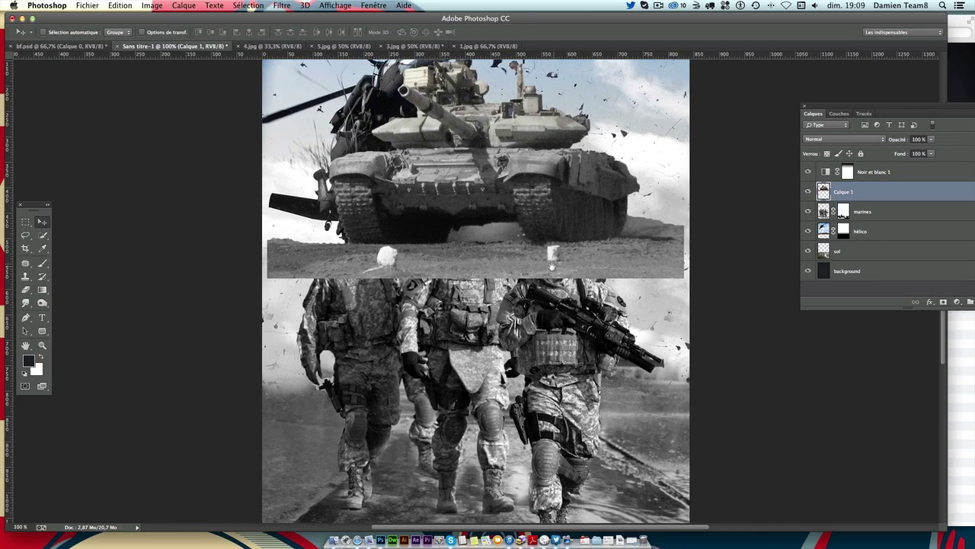
pyautogui.scroll(1, 77, 229)
pyautogui.hscroll(1, 77, 229)
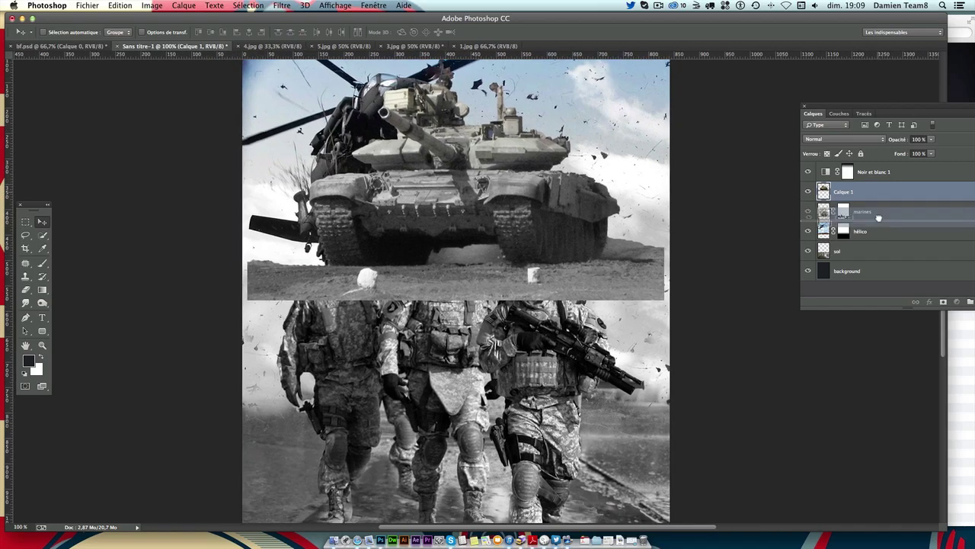
pyautogui.moveTo(879, 194); pyautogui.dragTo(881, 223)
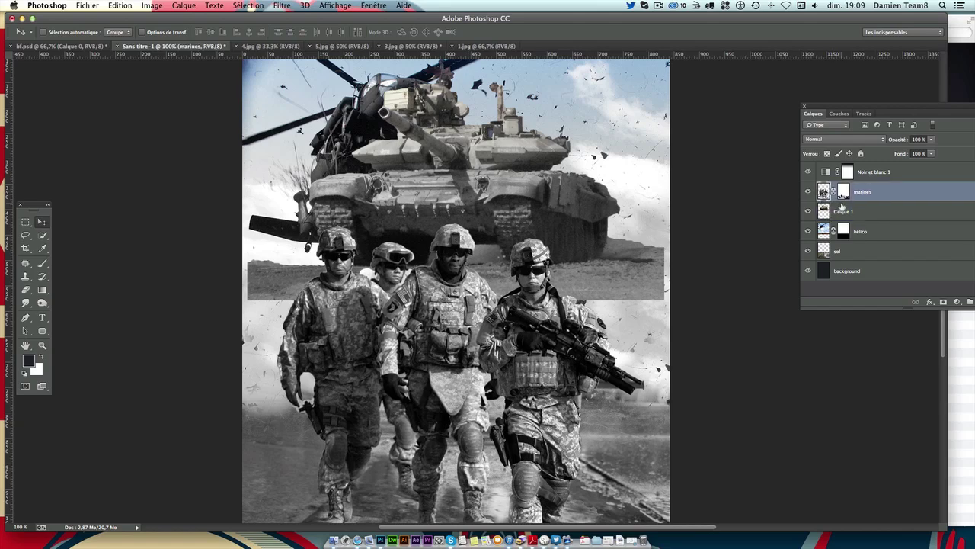
pyautogui.doubleClick(862, 214)
pyautogui.write('tank')
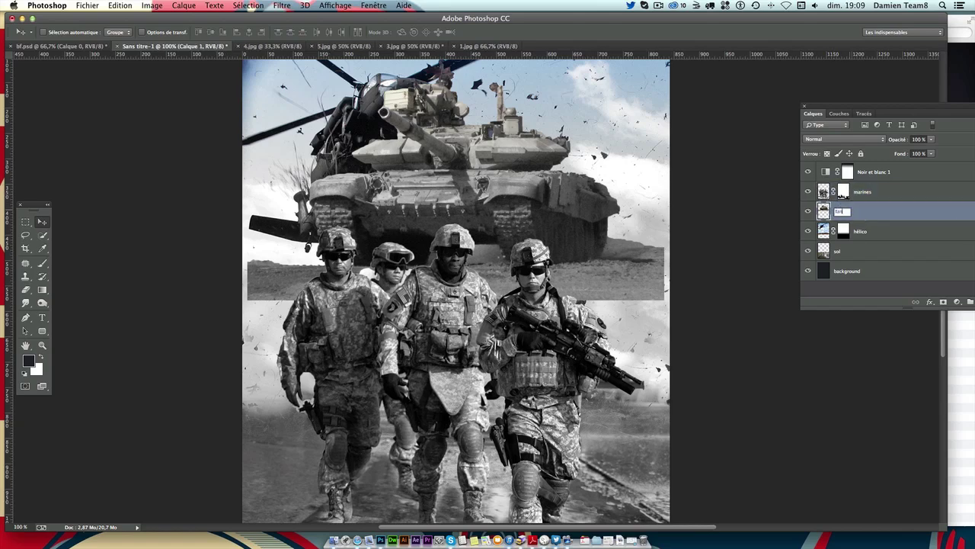
pyautogui.press('Return')
# Step: Move the tank down behind the soldiers and flip it horizontally
pyautogui.moveTo(644, 171); pyautogui.dragTo(530, 190)
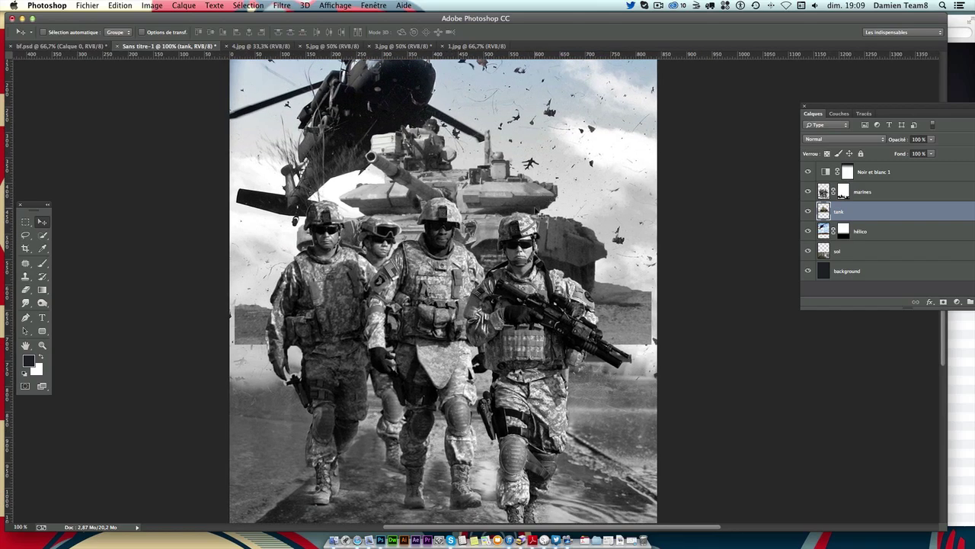
pyautogui.hotkey('ctrl', 't')
pyautogui.rightClick(485, 189)
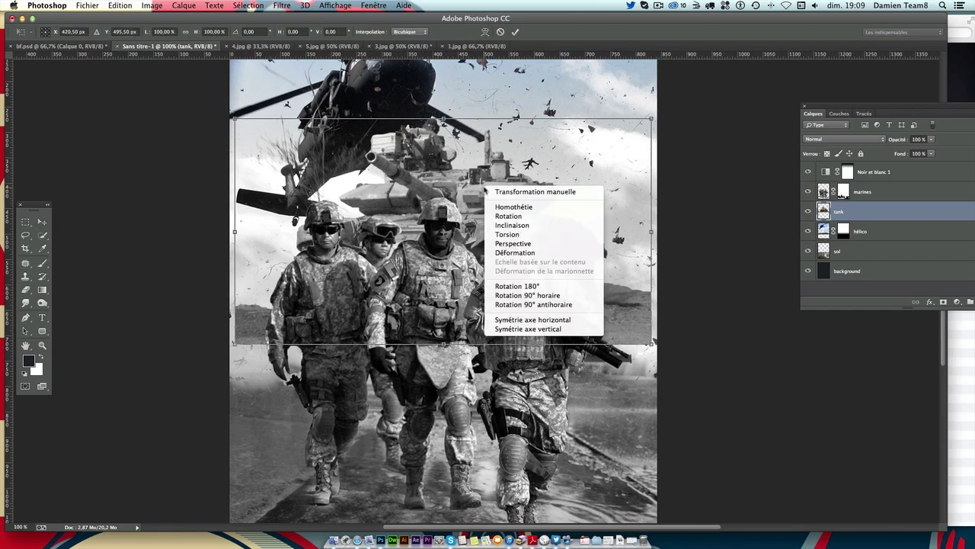
pyautogui.click(535, 320)
pyautogui.press('Return')
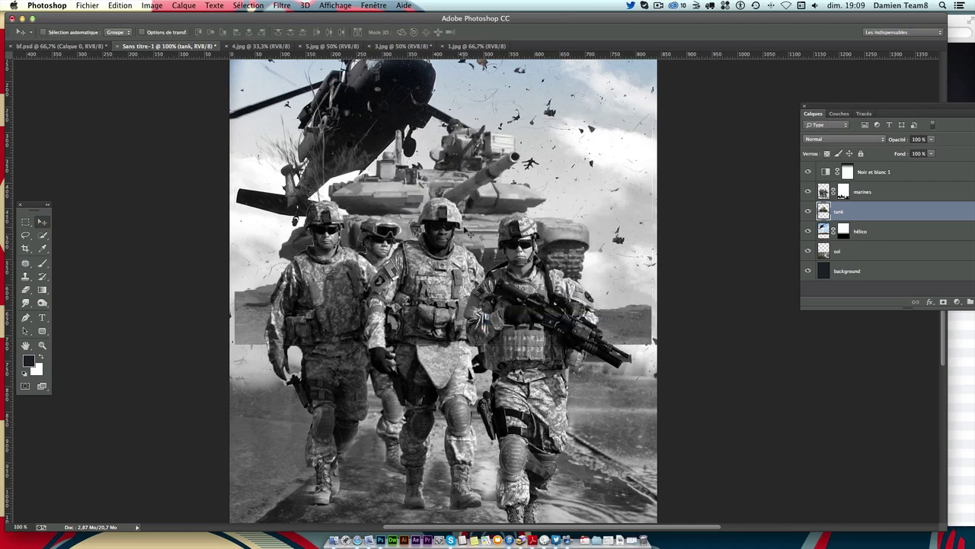
pyautogui.moveTo(470, 234); pyautogui.dragTo(479, 238)
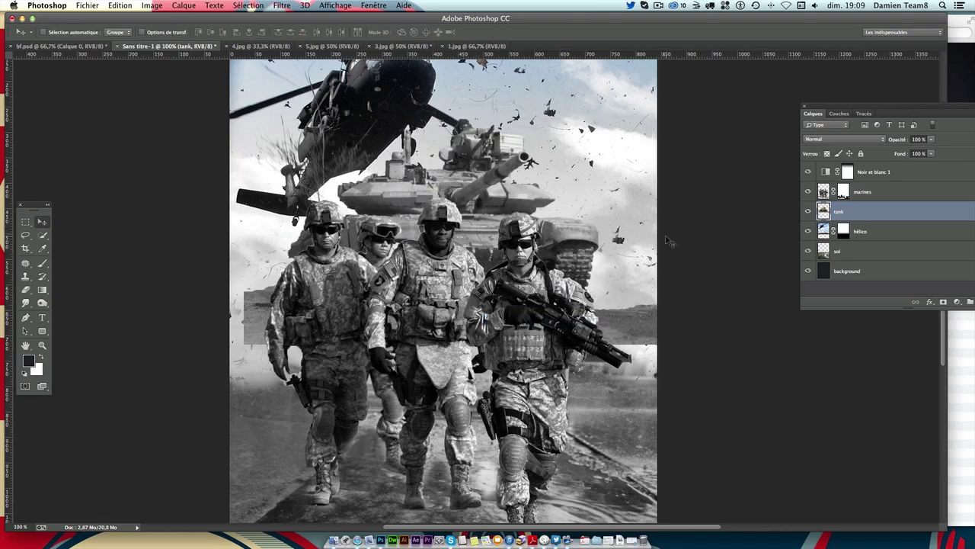
pyautogui.press('super+minus')
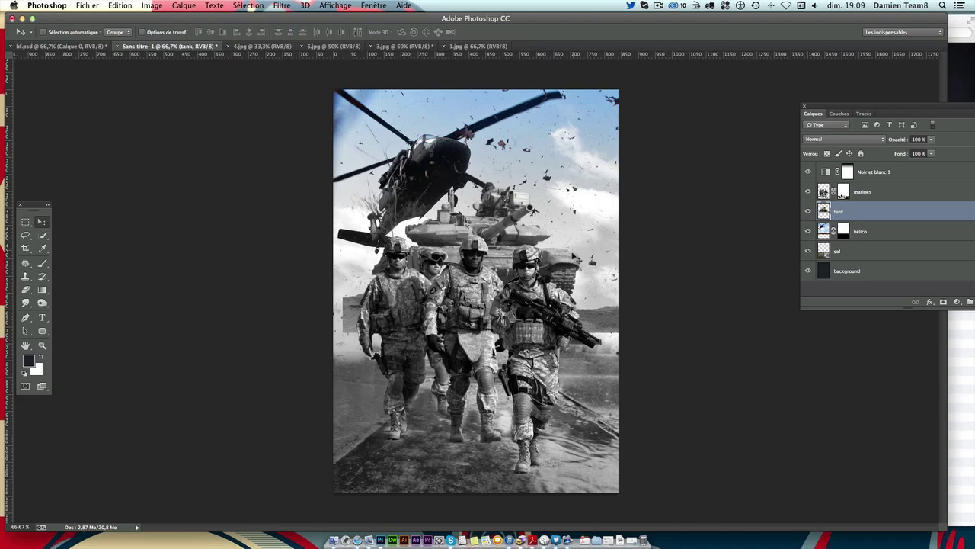
# Step: Scale the marines layer to about 92% and shift it roughly 27 px left
pyautogui.click(869, 172)
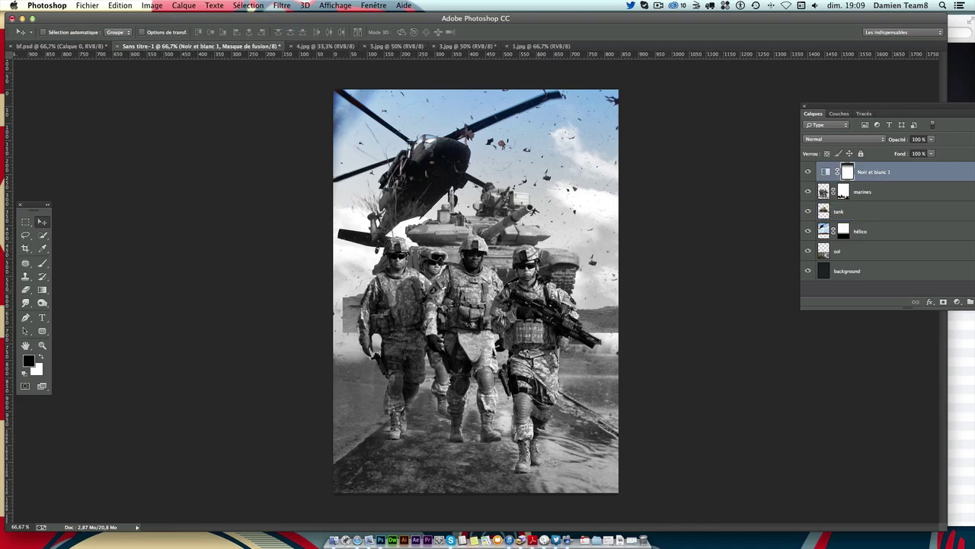
pyautogui.click(841, 195)
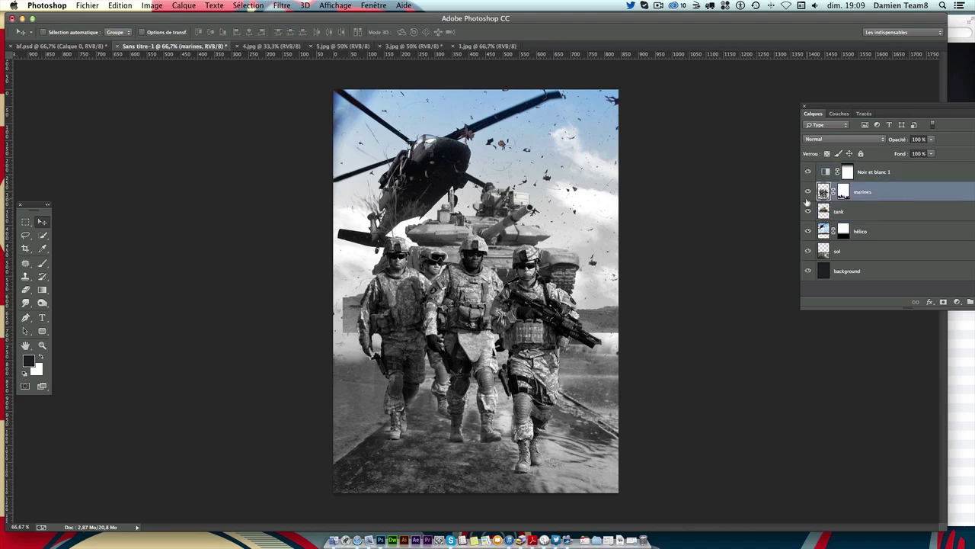
pyautogui.press('super+t')
pyautogui.moveTo(285, 234); pyautogui.dragTo(313, 250)
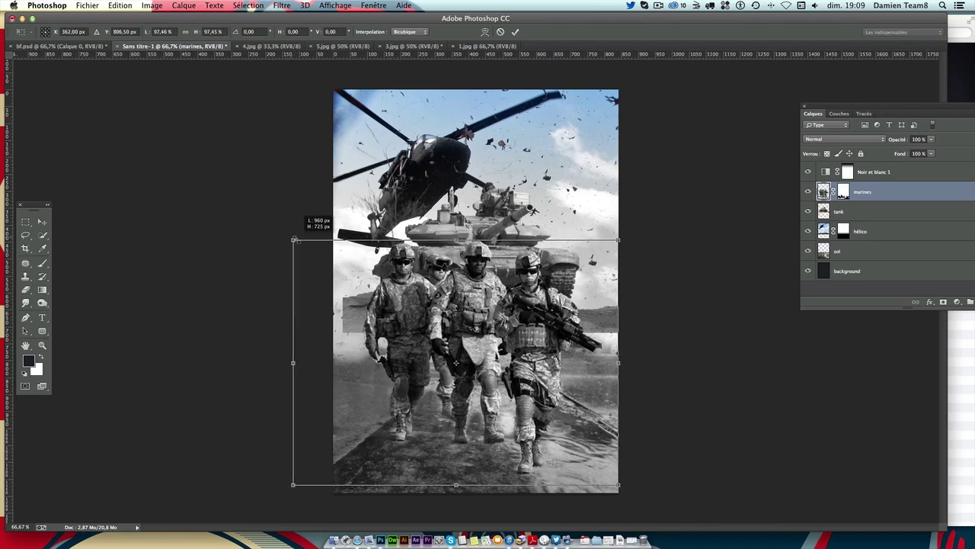
pyautogui.moveTo(495, 284); pyautogui.dragTo(464, 282)
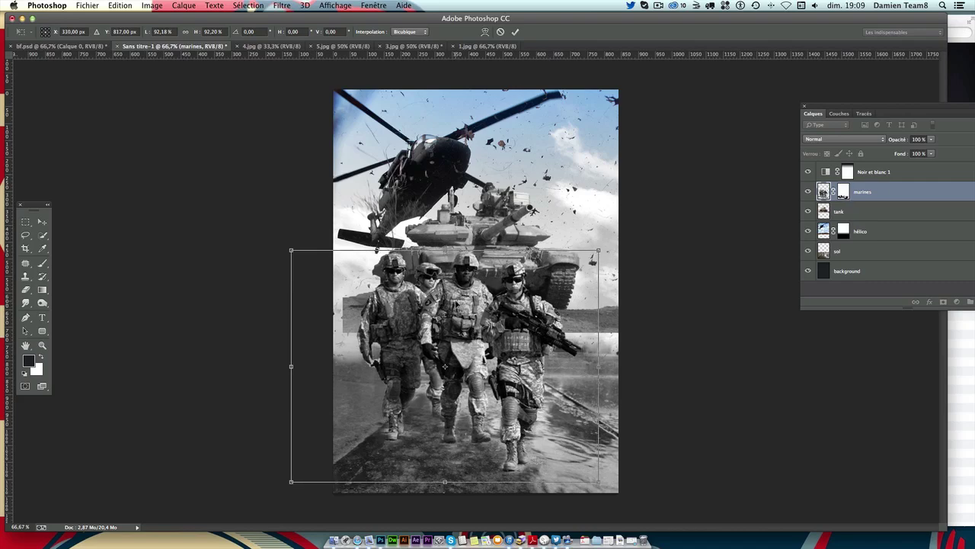
pyautogui.press('Return')
pyautogui.moveTo(474, 358); pyautogui.dragTo(466, 357)
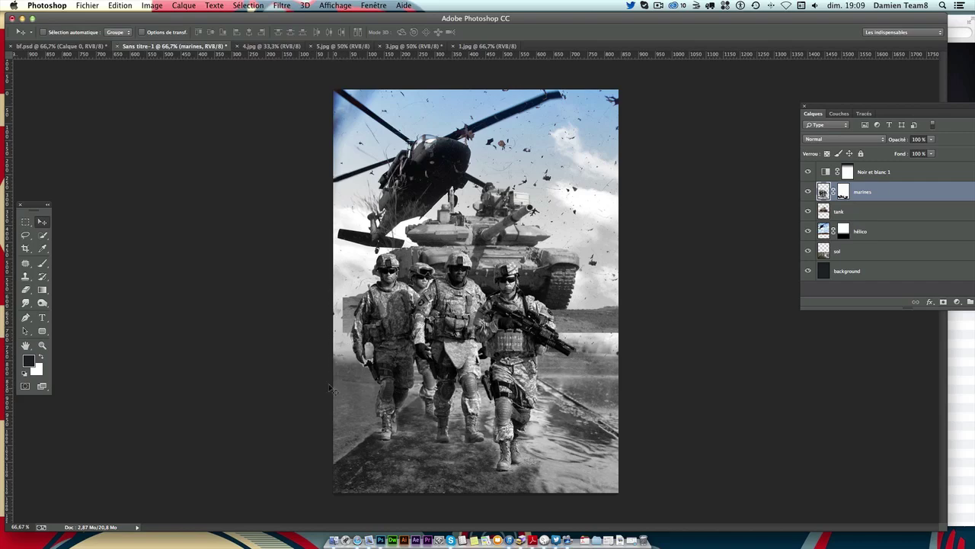
pyautogui.hotkey('alt', ']')
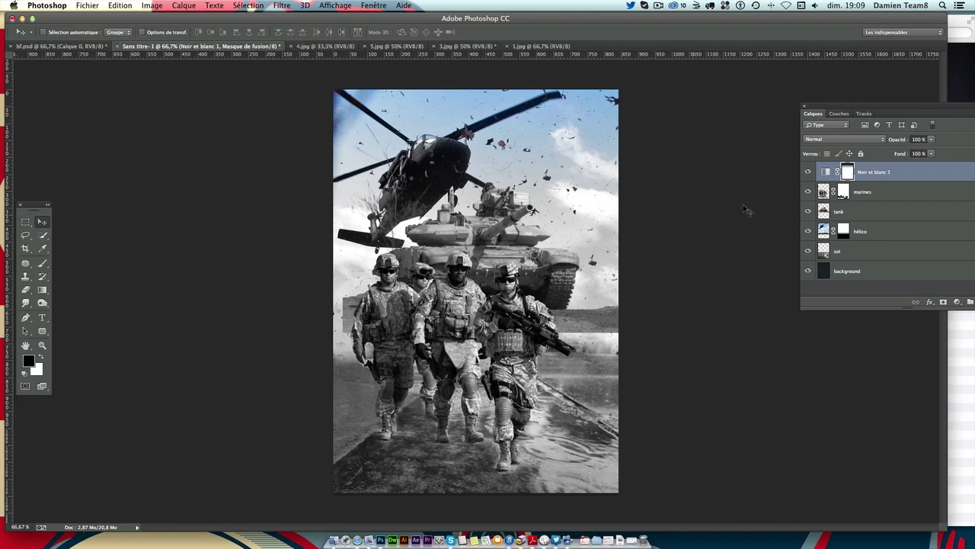
pyautogui.click(869, 211)
pyautogui.moveTo(482, 217); pyautogui.dragTo(523, 227)
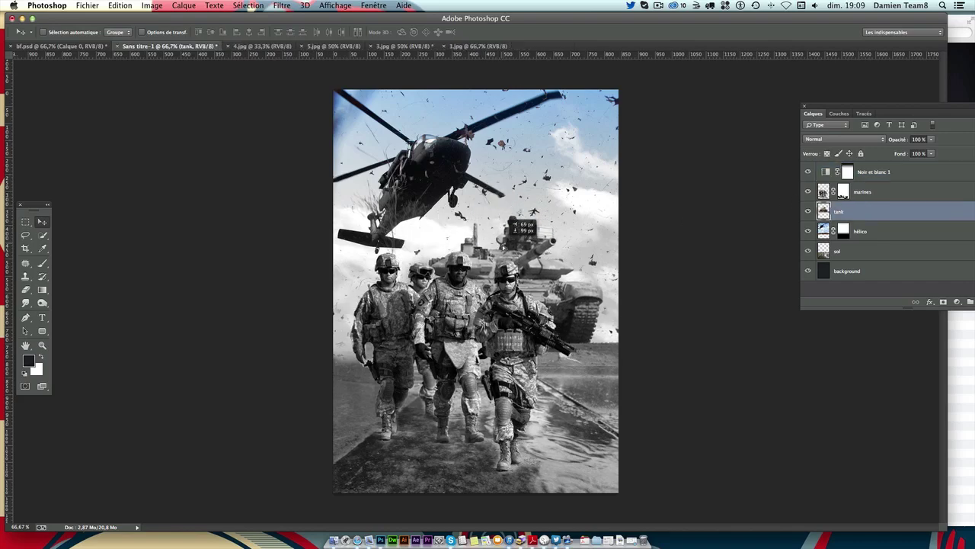
pyautogui.moveTo(534, 307); pyautogui.dragTo(538, 308)
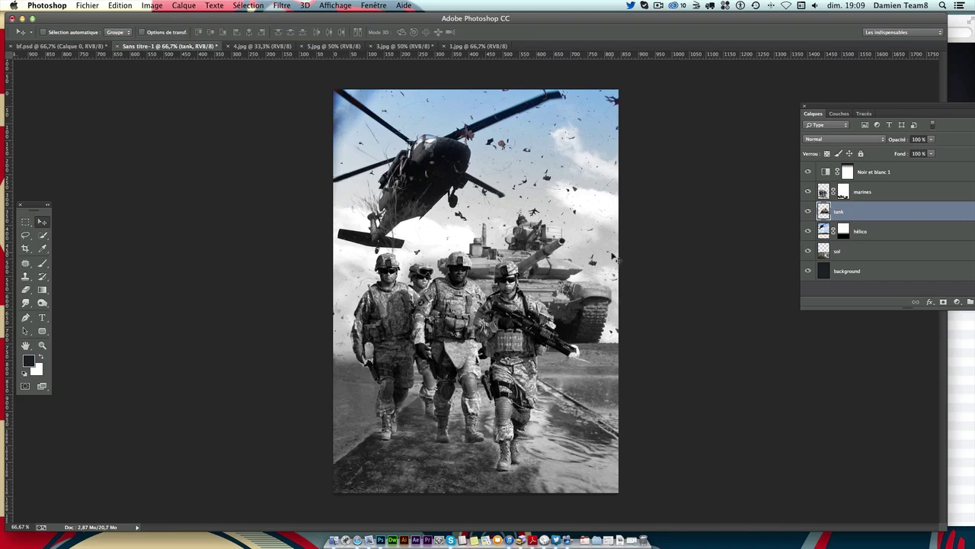
pyautogui.hotkey('ctrl', 't')
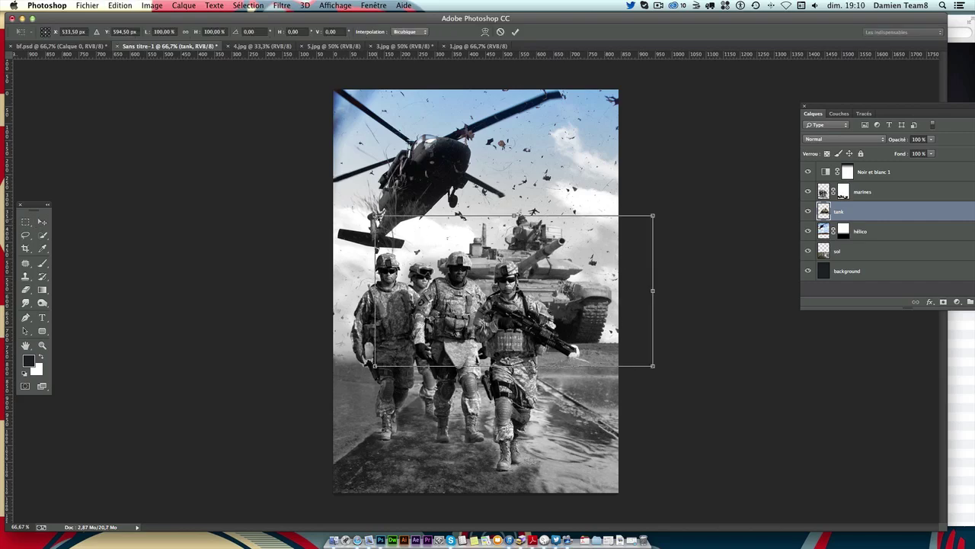
pyautogui.moveTo(374, 215); pyautogui.dragTo(393, 225)
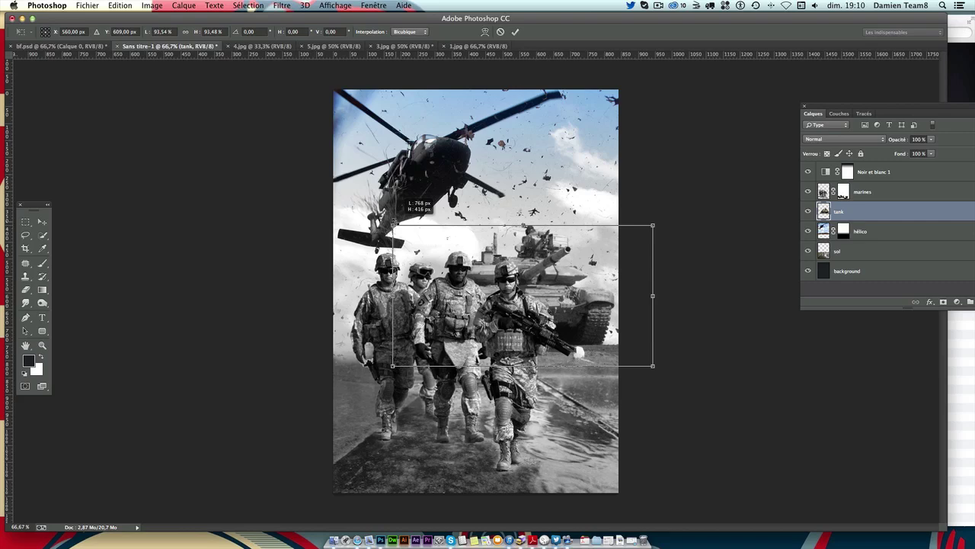
pyautogui.moveTo(586, 311); pyautogui.dragTo(581, 311)
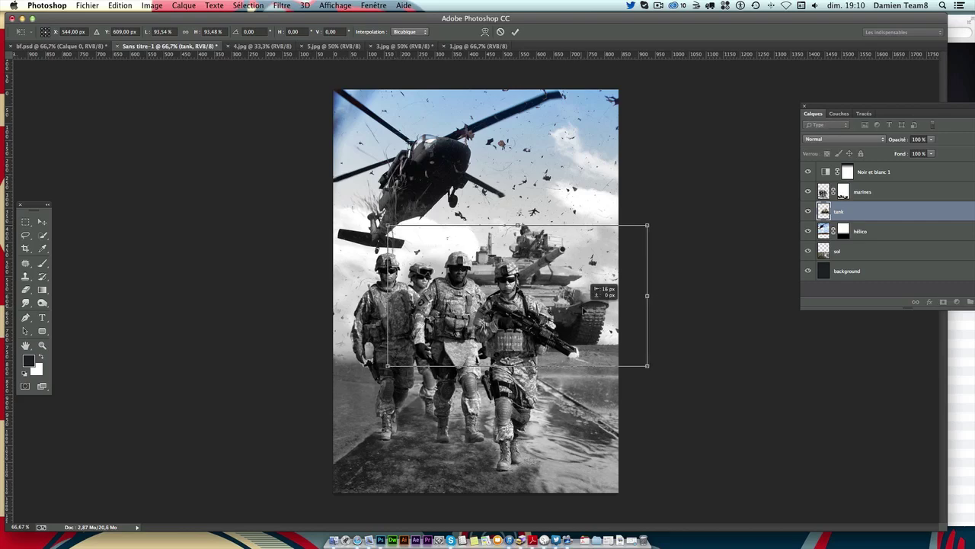
pyautogui.press('Return')
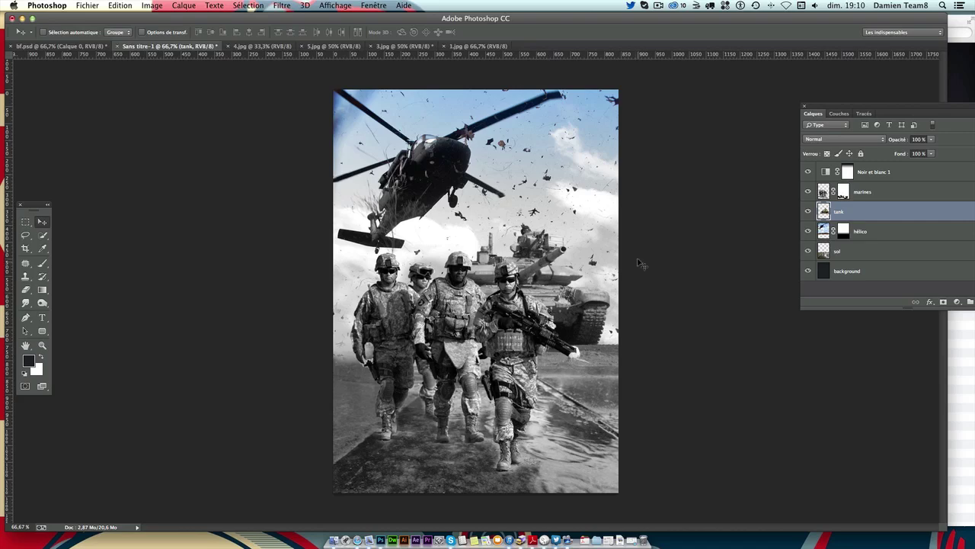
pyautogui.click(808, 211)
# Step: Check the tank layer's visibility and add a white layer mask to it
pyautogui.click(808, 211)
pyautogui.click(808, 211)
pyautogui.click(809, 211)
pyautogui.click(808, 211)
pyautogui.click(943, 302)
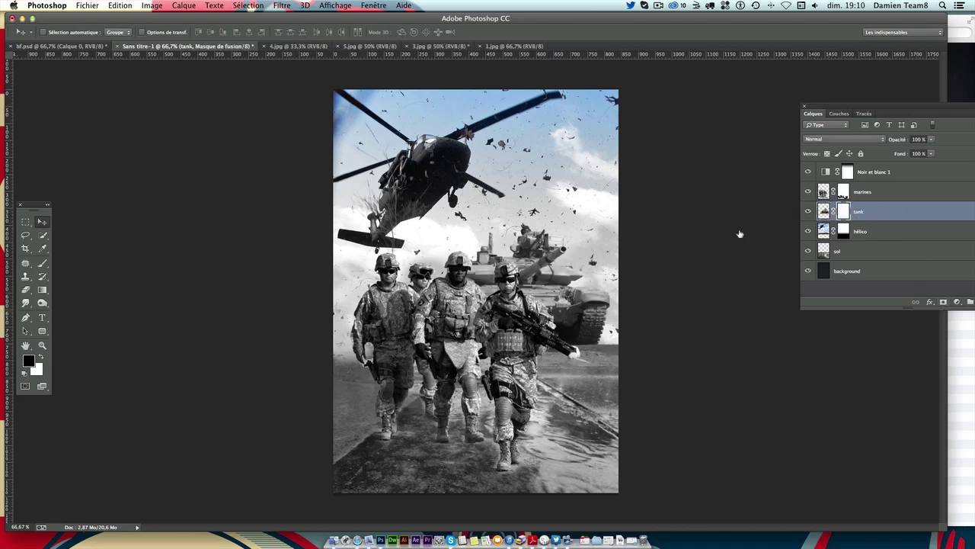
# Step: Paint the tank's rear on the mask with a 52% opacity brush
pyautogui.click(41, 263)
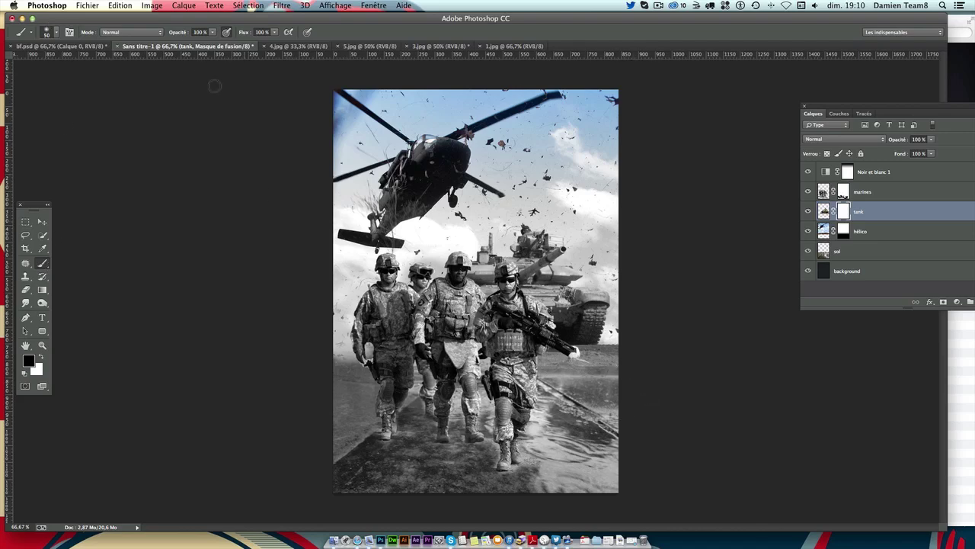
pyautogui.click(213, 32)
pyautogui.moveTo(211, 45); pyautogui.dragTo(192, 45)
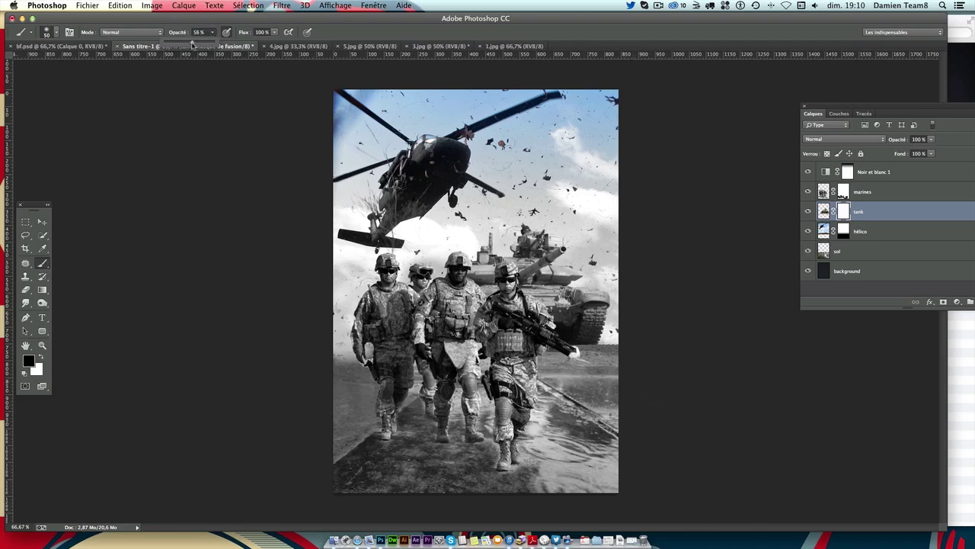
pyautogui.click(640, 375)
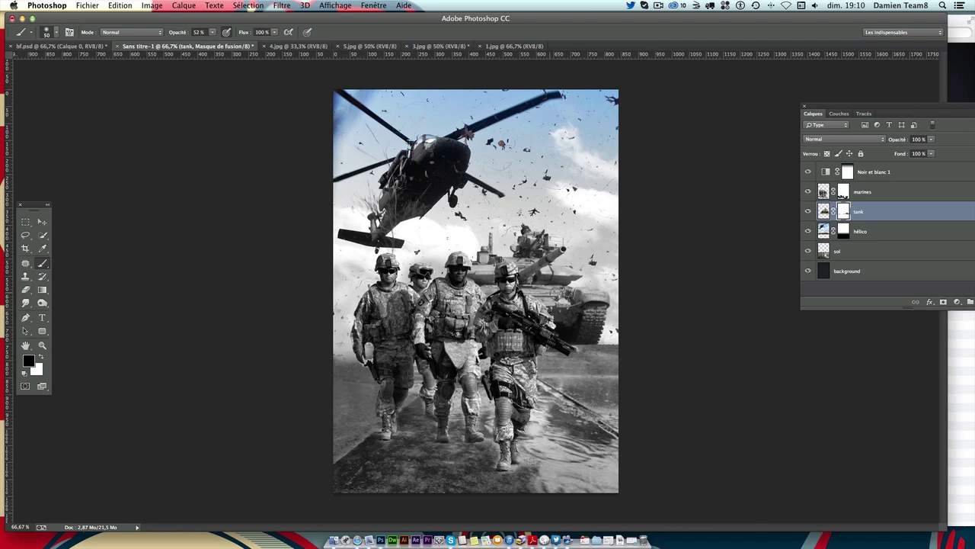
pyautogui.moveTo(609, 302)
pyautogui.mouseDown()
pyautogui.moveTo(522, 297)
pyautogui.moveTo(560, 309)
pyautogui.moveTo(602, 303)
pyautogui.moveTo(579, 293)
pyautogui.moveTo(591, 304)
pyautogui.mouseUp()
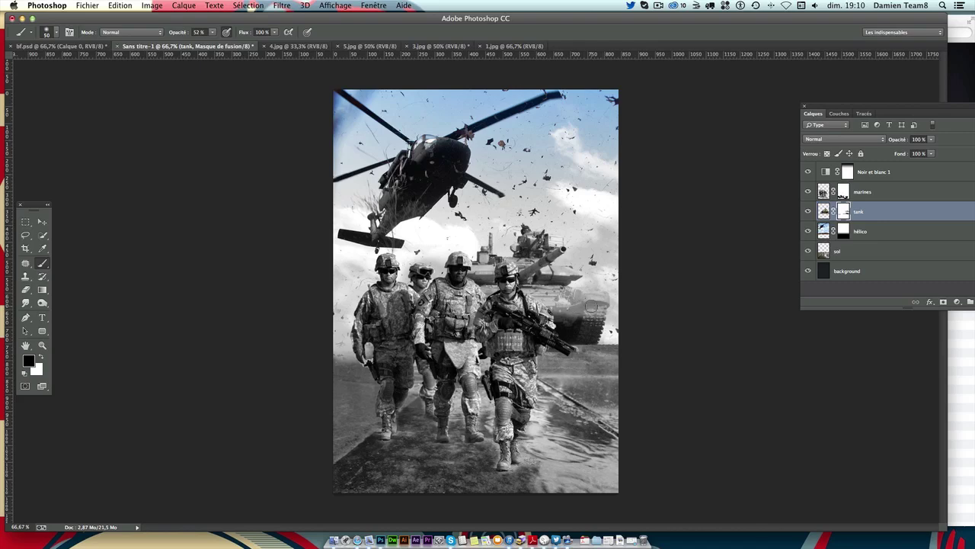
# Step: Undo the mask strokes and return to working on the tank image itself
pyautogui.press('super+z')
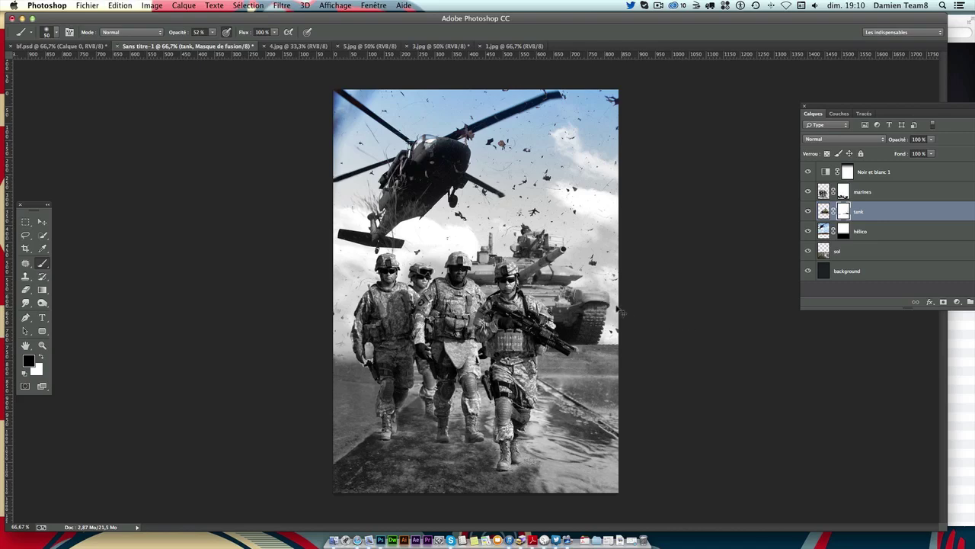
pyautogui.press('super+z')
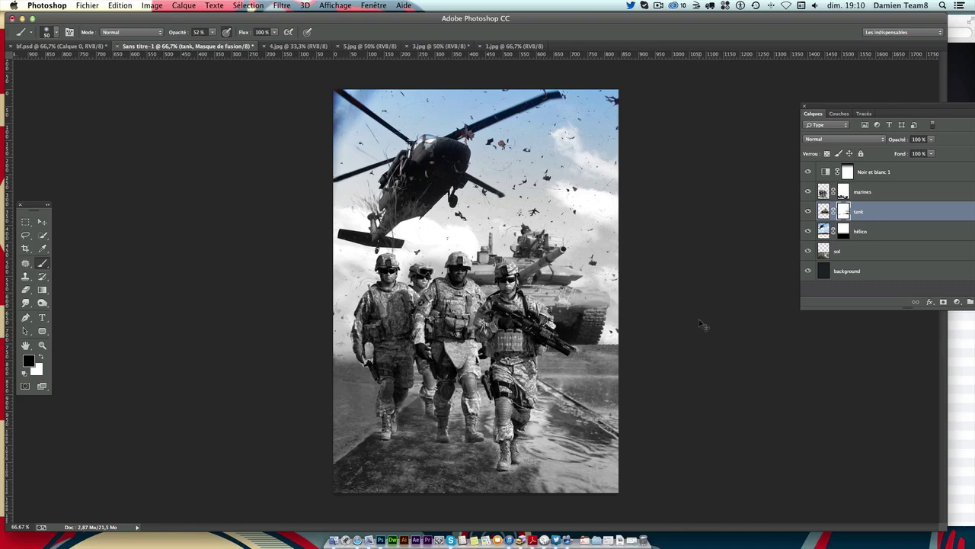
pyautogui.press('super+z')
pyautogui.press('super+alt+z')
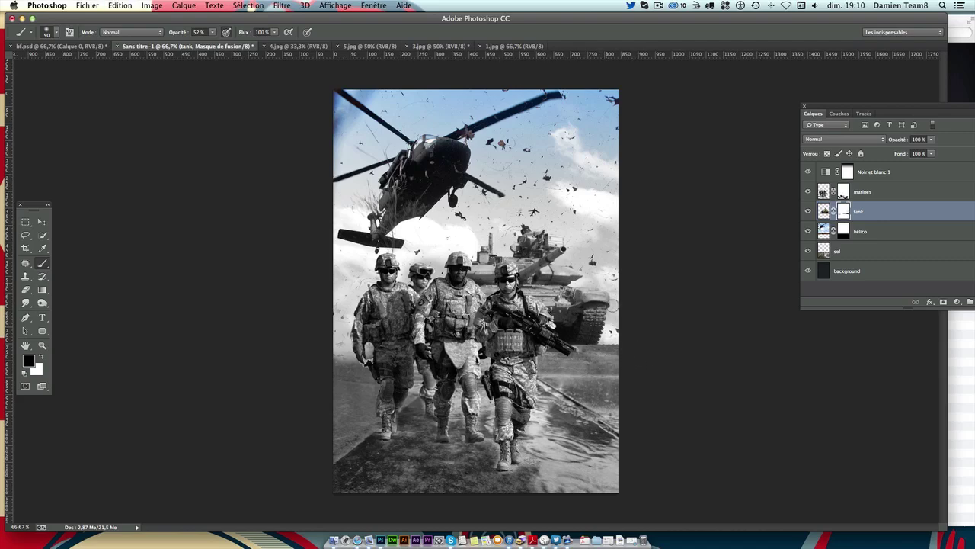
pyautogui.click(873, 233)
pyautogui.click(880, 211)
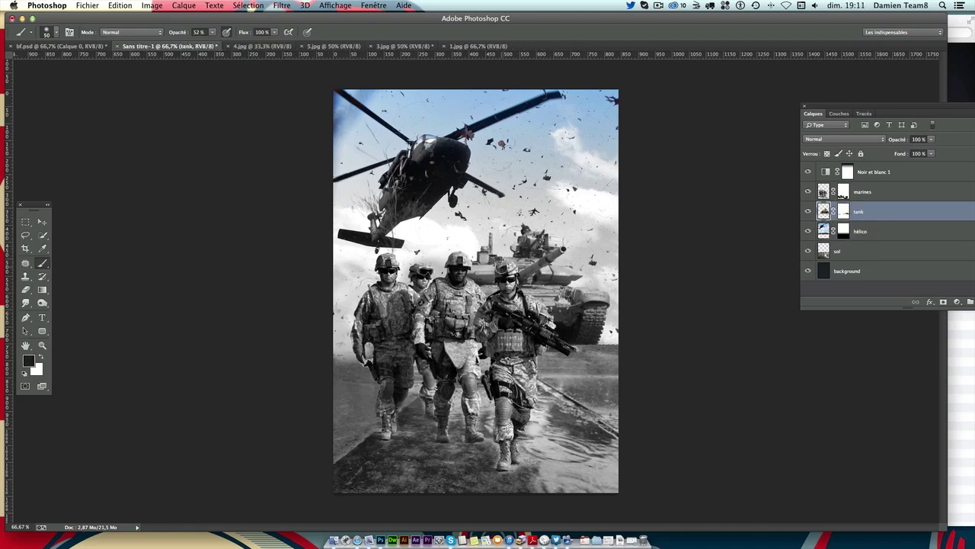
pyautogui.click(42, 222)
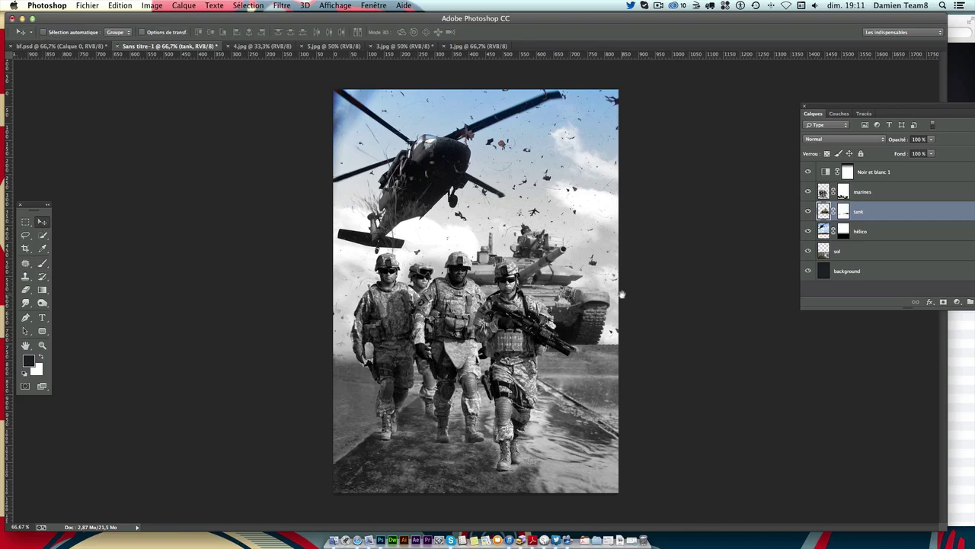
# Step: Open 2.jpg from Finder's imgs folder in Photoshop CC via Open With
pyautogui.click(972, 80)
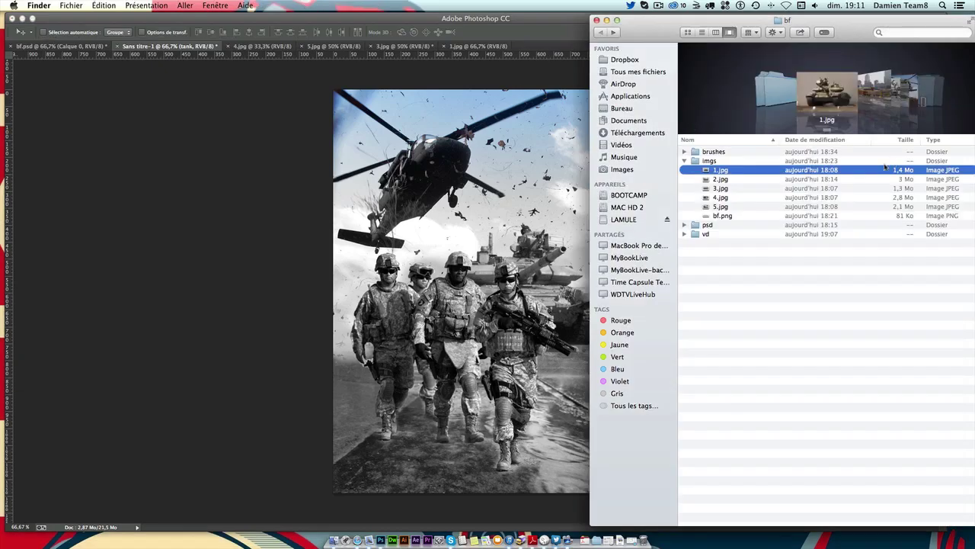
pyautogui.hscroll(1, 886, 92)
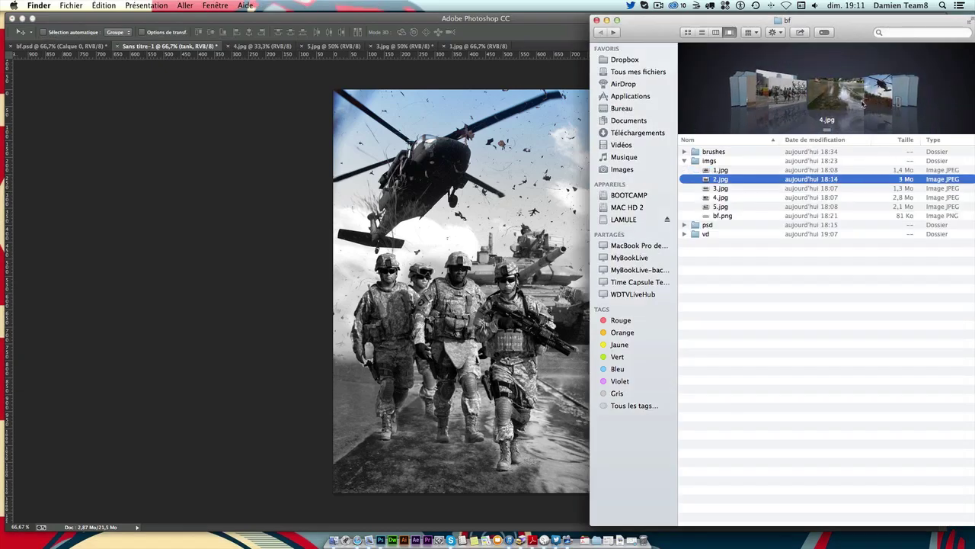
pyautogui.hscroll(2, 872, 99)
pyautogui.click(730, 188)
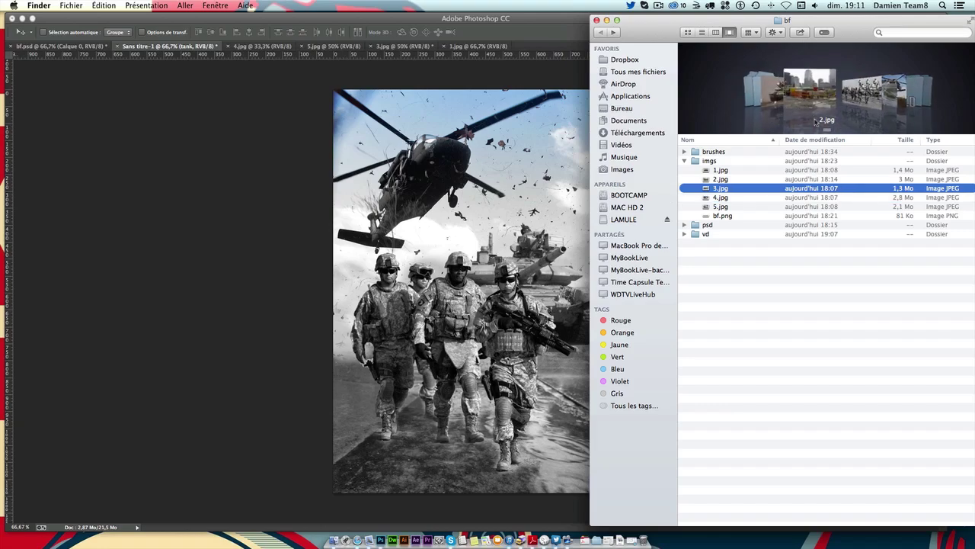
pyautogui.rightClick(728, 183)
pyautogui.moveTo(755, 197)
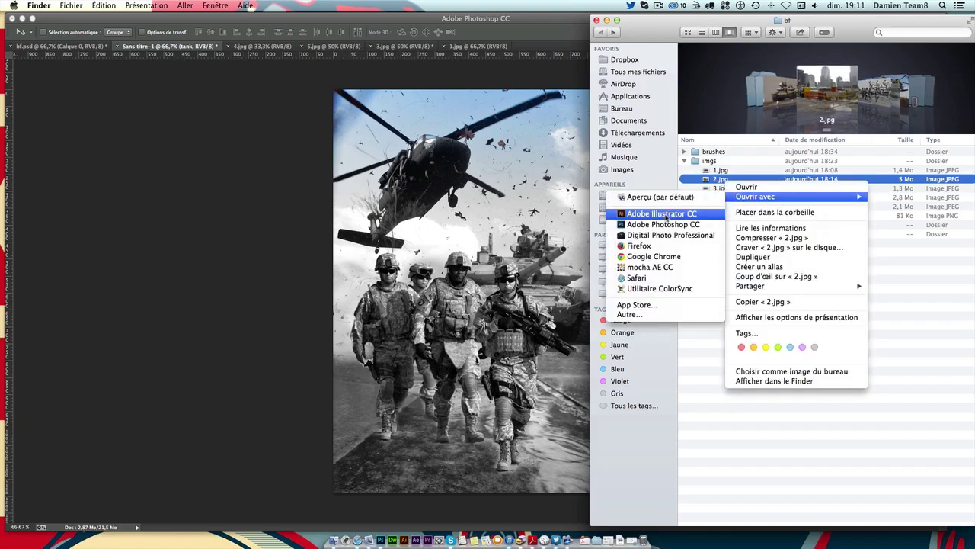
pyautogui.click(661, 224)
pyautogui.moveTo(857, 99); pyautogui.dragTo(816, 120)
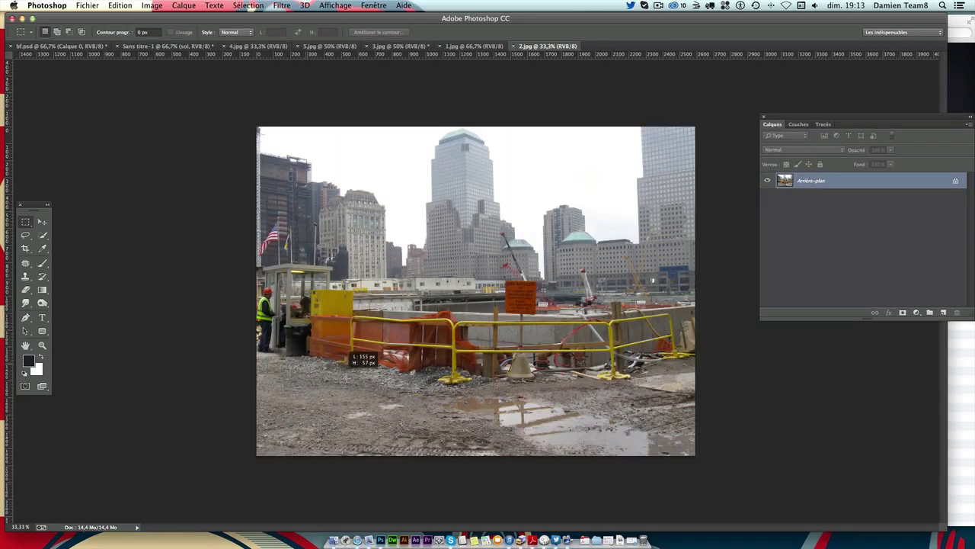
# Step: Copy a rectangular selection of the lower muddy ground strip in 2.jpg
pyautogui.moveTo(299, 358)
pyautogui.mouseDown()
pyautogui.moveTo(526, 381)
pyautogui.moveTo(460, 369)
pyautogui.moveTo(472, 405)
pyautogui.mouseUp()
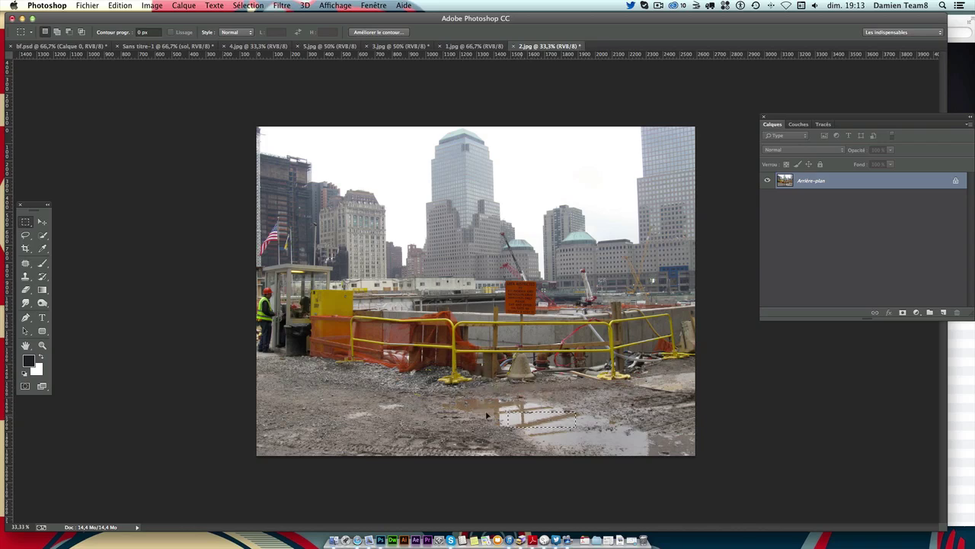
pyautogui.rightClick(25, 221)
pyautogui.click(70, 224)
pyautogui.moveTo(321, 377); pyautogui.dragTo(765, 469)
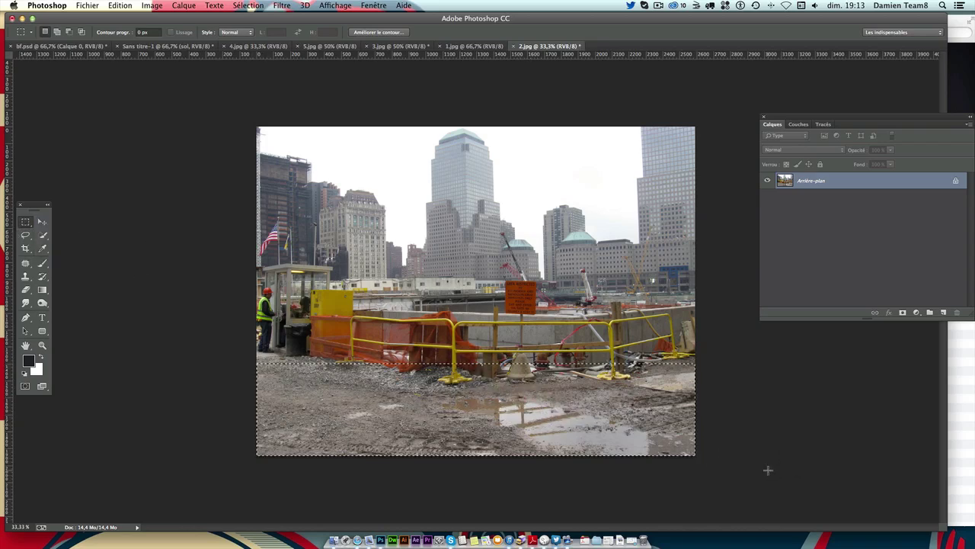
pyautogui.press('super+c')
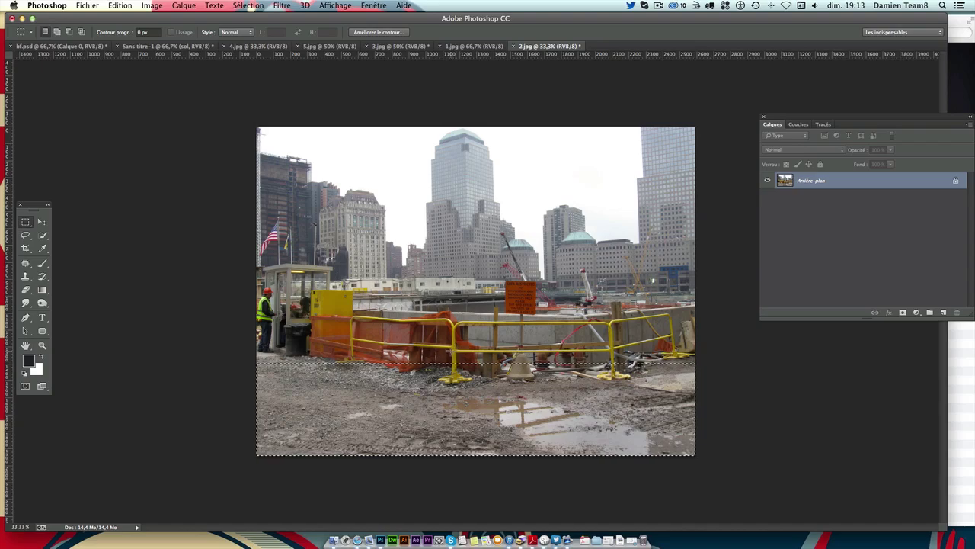
# Step: Paste the ground strip into Sans titre-1 and move it toward the poster bottom
pyautogui.click(85, 49)
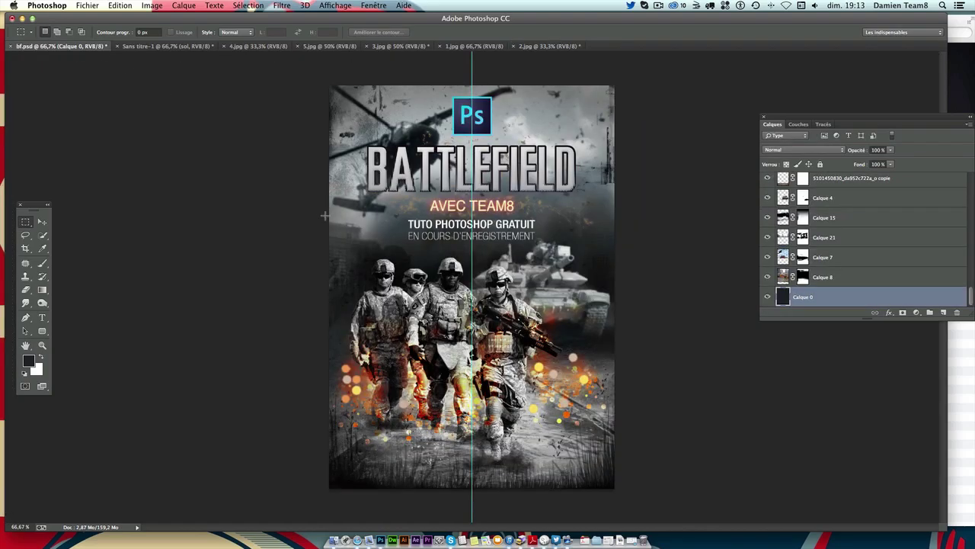
pyautogui.click(153, 47)
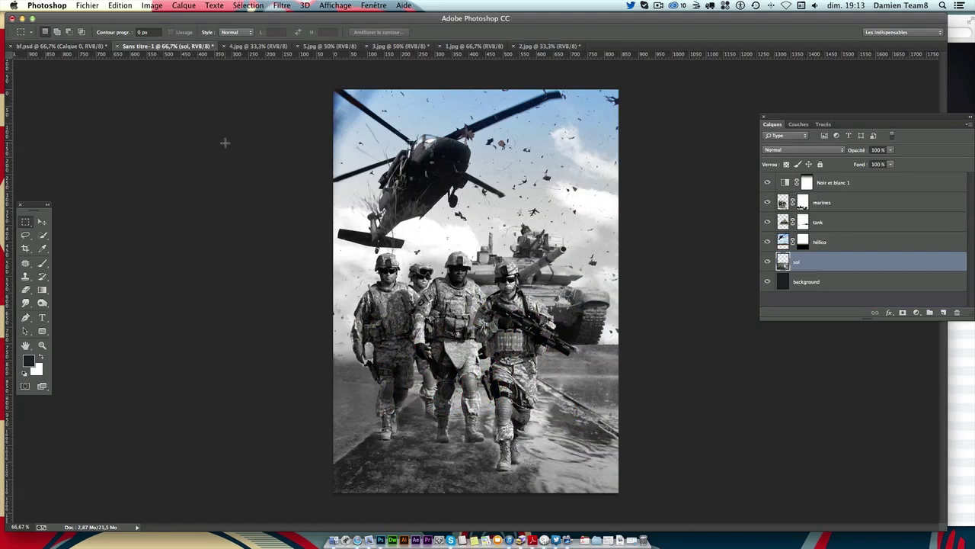
pyautogui.press('super+v')
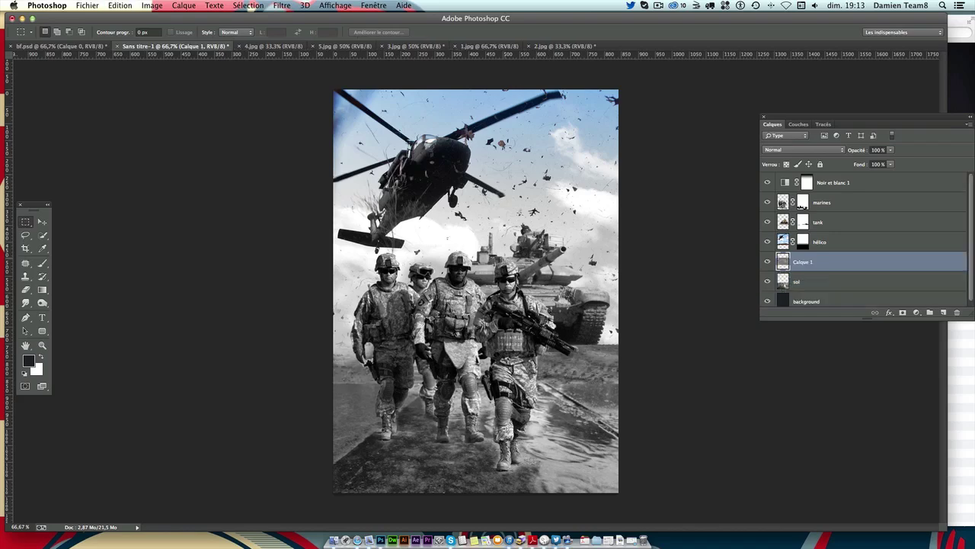
pyautogui.press('v')
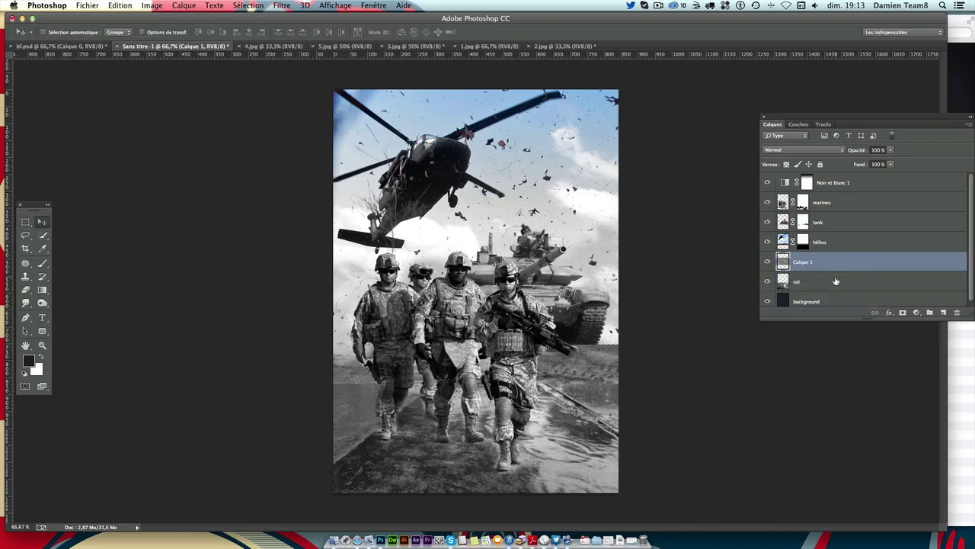
pyautogui.scroll(-1, 831, 284)
pyautogui.click(828, 278)
pyautogui.moveTo(615, 271); pyautogui.dragTo(568, 372)
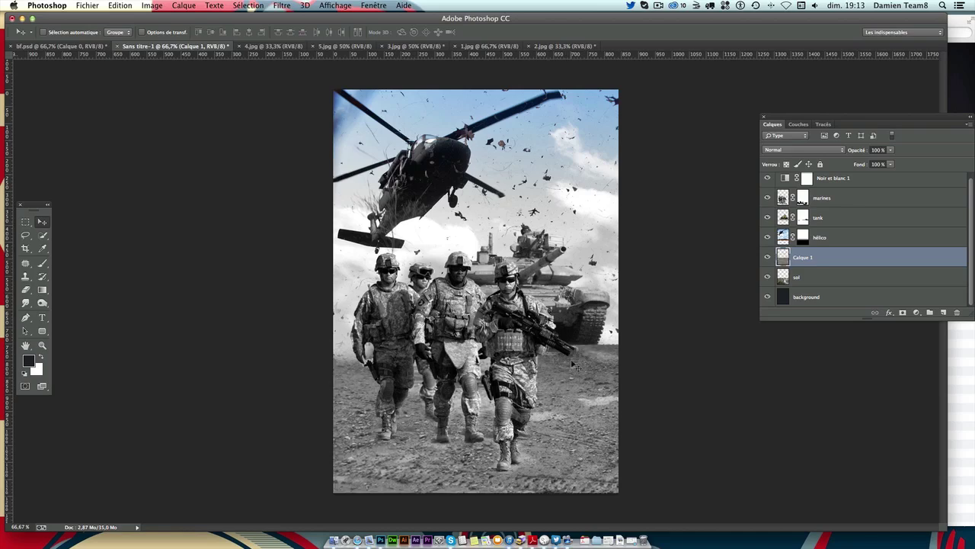
# Step: Scale the ground layer to about 80% and position it across the bottom beneath the marines
pyautogui.hotkey('ctrl', 't')
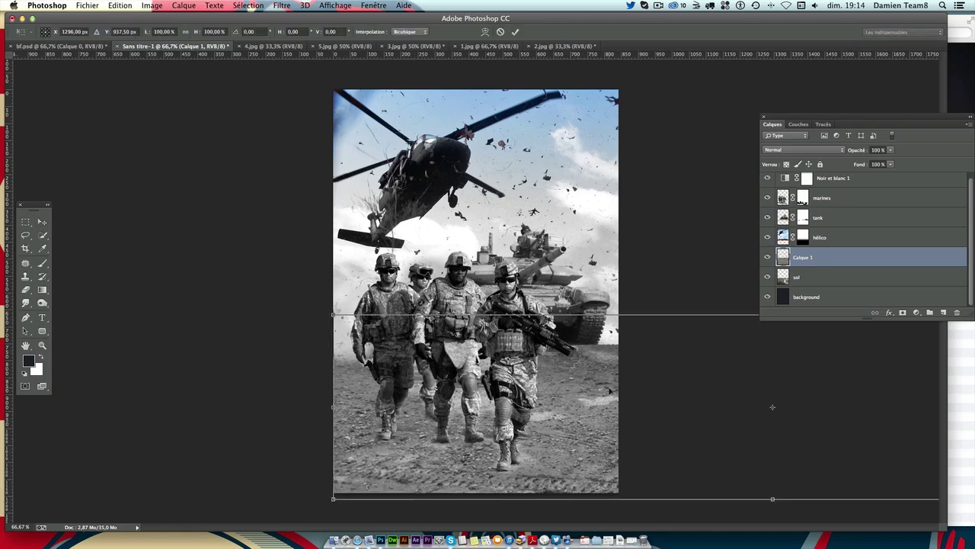
pyautogui.moveTo(773, 407); pyautogui.dragTo(512, 381)
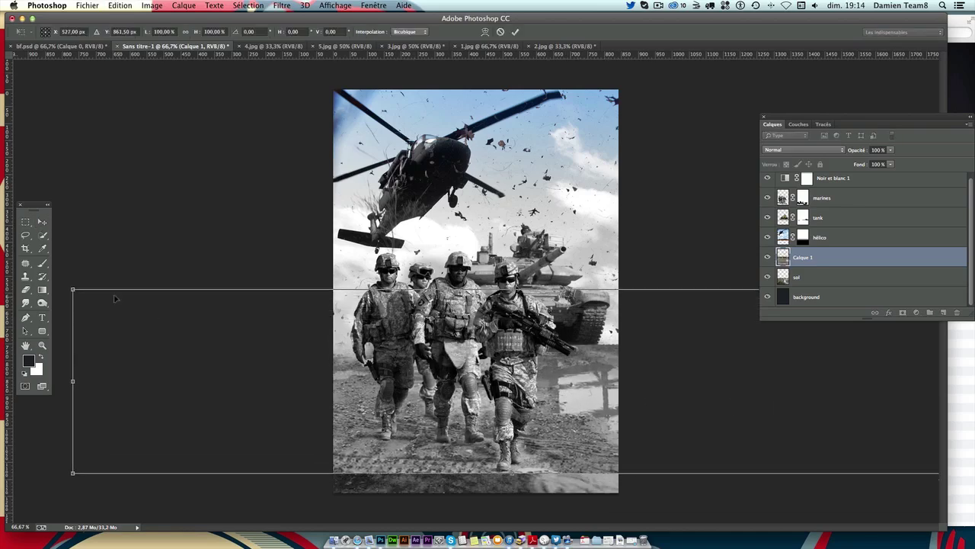
pyautogui.moveTo(115, 299); pyautogui.dragTo(577, 420)
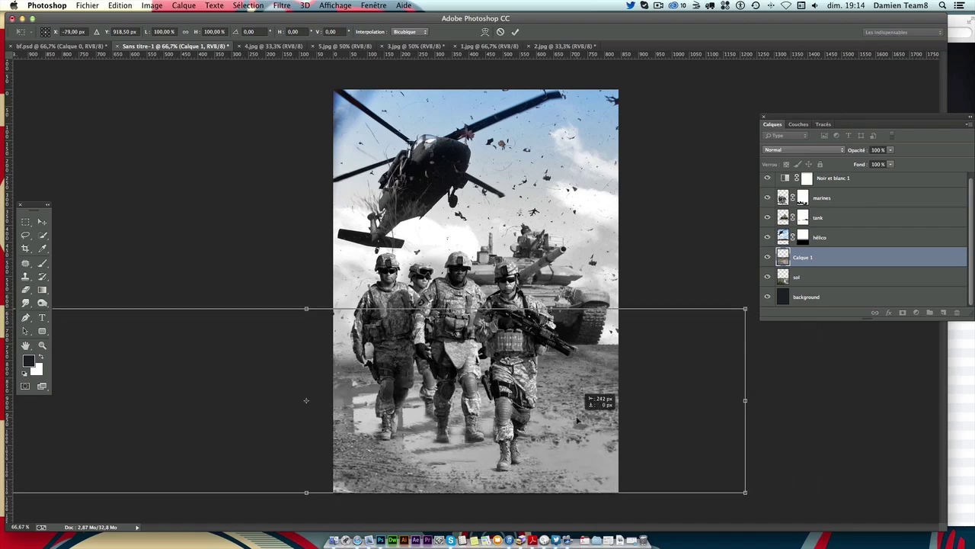
pyautogui.moveTo(578, 420)
pyautogui.mouseDown()
pyautogui.moveTo(502, 509)
pyautogui.moveTo(547, 456)
pyautogui.moveTo(637, 437)
pyautogui.moveTo(644, 412)
pyautogui.moveTo(625, 429)
pyautogui.moveTo(585, 429)
pyautogui.moveTo(641, 429)
pyautogui.moveTo(576, 425)
pyautogui.moveTo(654, 436)
pyautogui.moveTo(654, 448)
pyautogui.mouseUp()
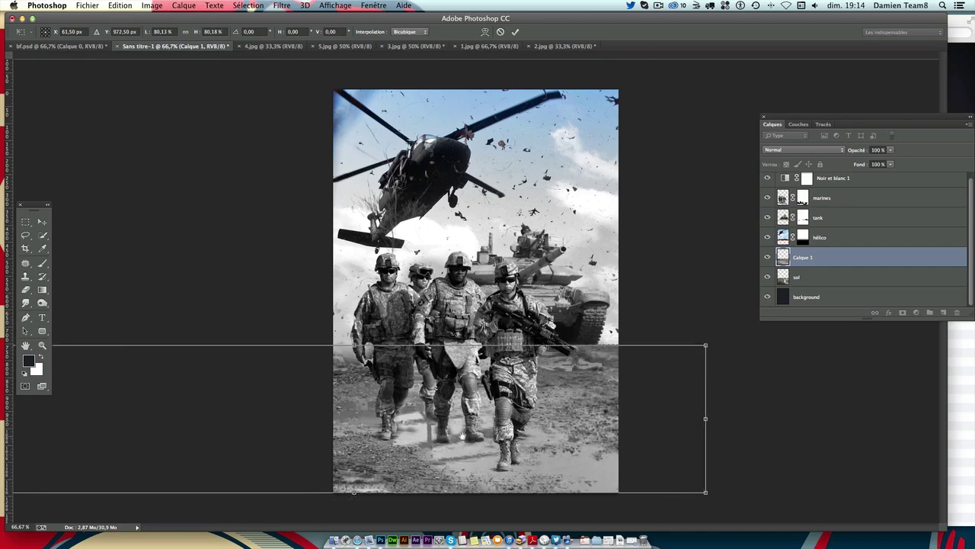
pyautogui.moveTo(273, 417); pyautogui.dragTo(282, 418)
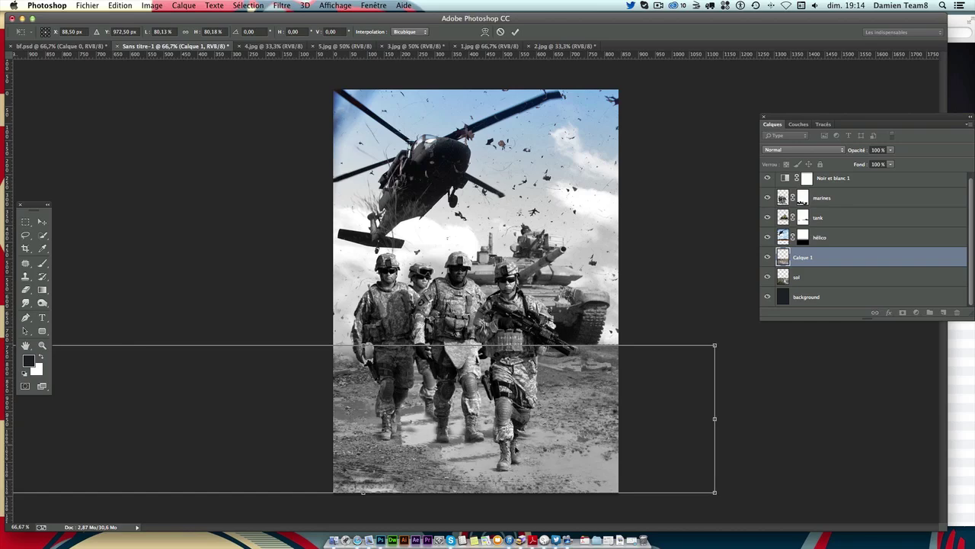
pyautogui.moveTo(428, 447); pyautogui.dragTo(352, 437)
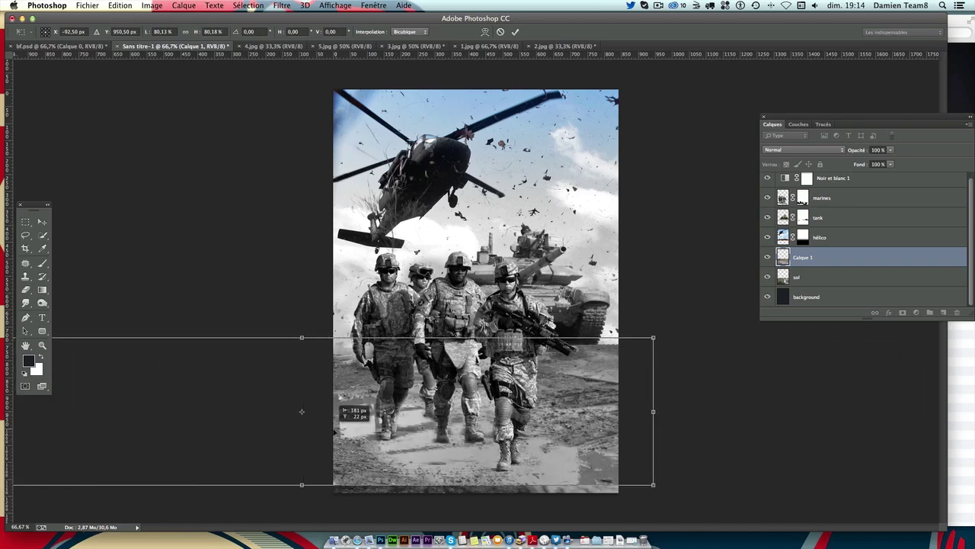
pyautogui.moveTo(351, 436); pyautogui.dragTo(418, 442)
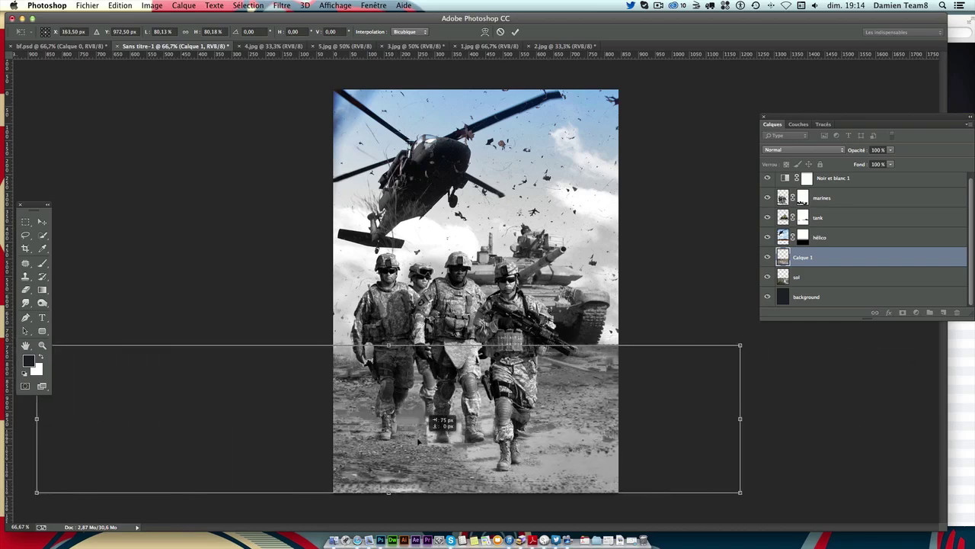
# Step: Commit the ground transform, rename the layer 'sol2' and add a layer mask
pyautogui.press('Return')
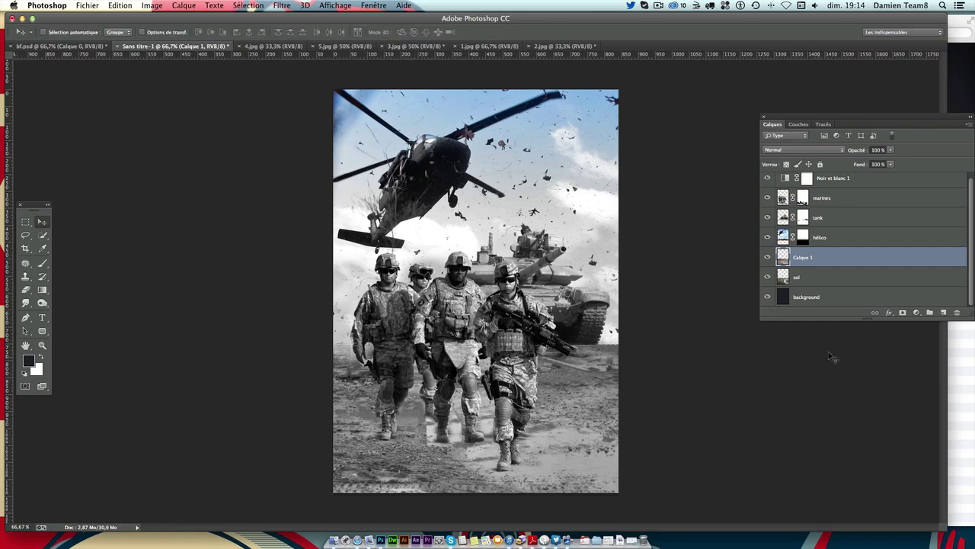
pyautogui.doubleClick(803, 257)
pyautogui.write('sol')
pyautogui.write('2')
pyautogui.press('Return')
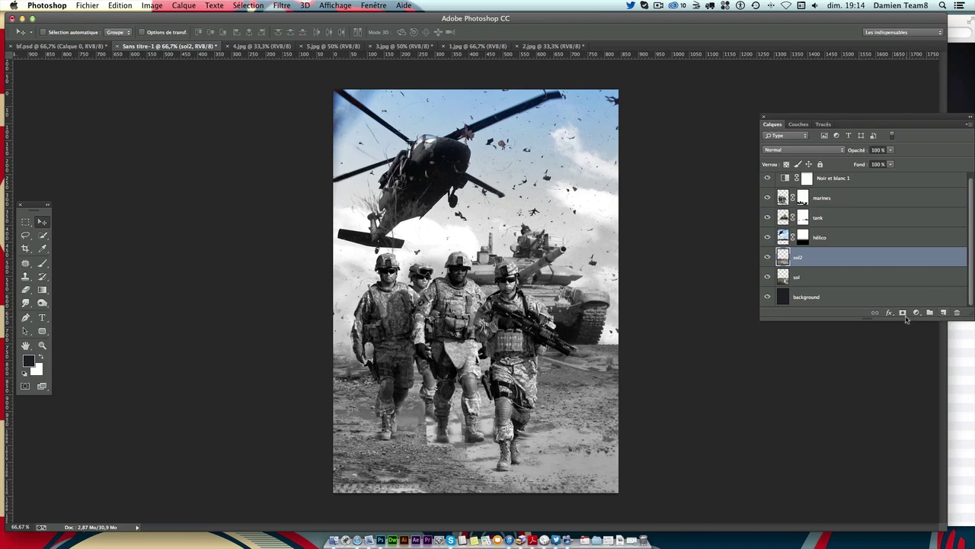
pyautogui.click(903, 314)
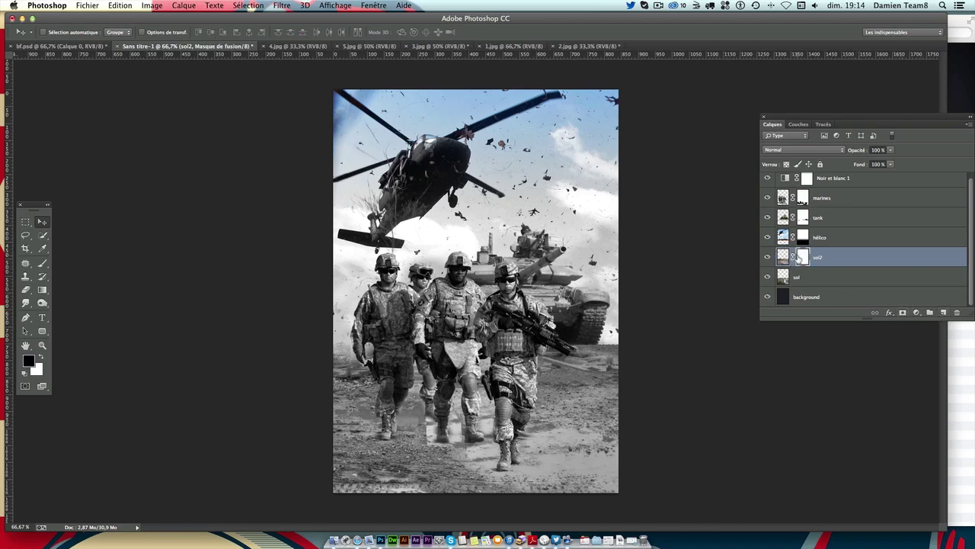
# Step: Set the brush to 52% opacity and enlarge it to about 92 px
pyautogui.click(41, 262)
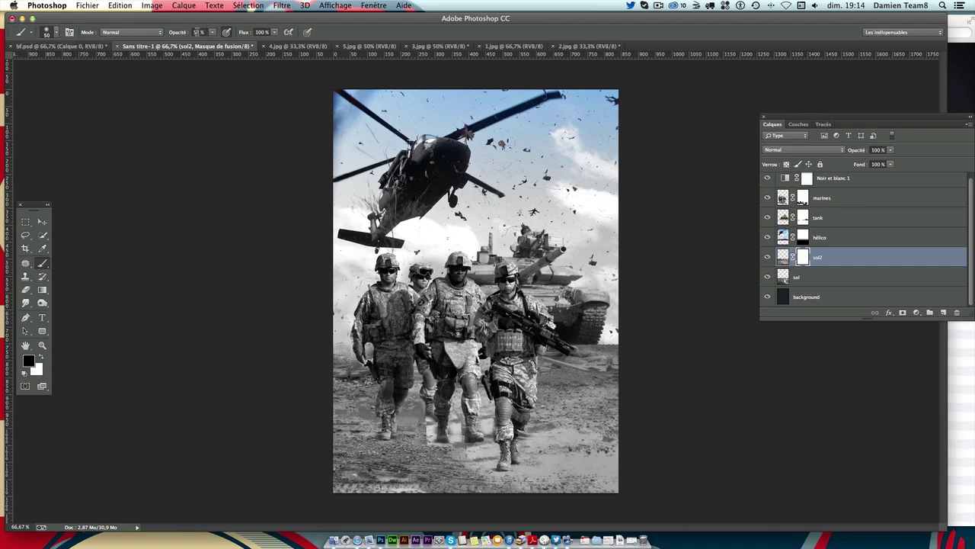
pyautogui.write('2')
pyautogui.press('Return')
pyautogui.click(60, 35)
pyautogui.click(47, 33)
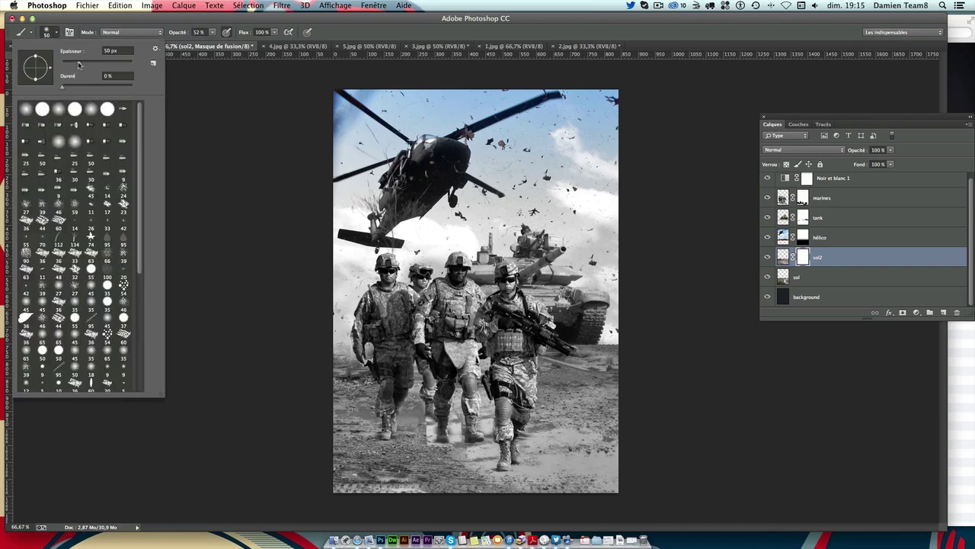
pyautogui.moveTo(78, 65); pyautogui.dragTo(87, 64)
pyautogui.click(621, 400)
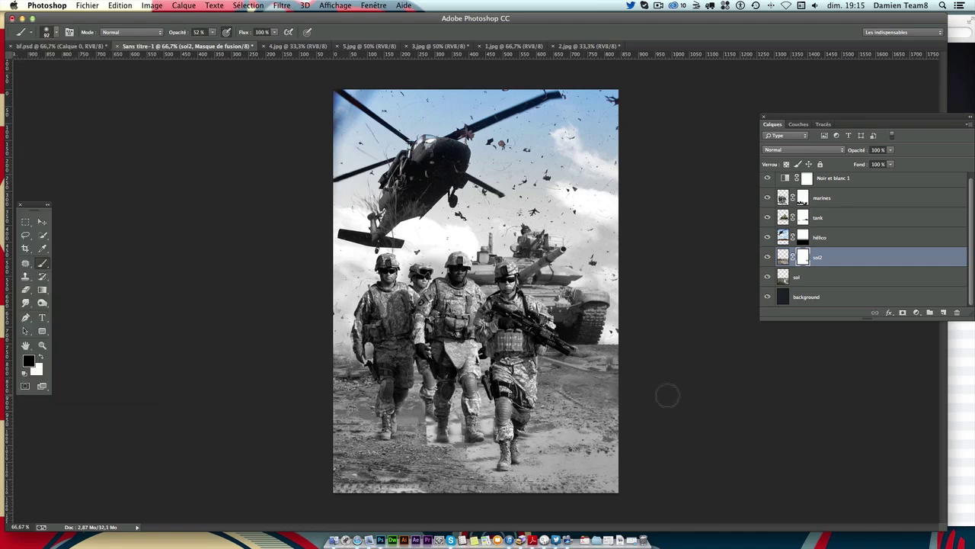
# Step: Paint the sol2 mask to blend the ground around the soldiers' feet, undoing the last stroke
pyautogui.moveTo(618, 409); pyautogui.dragTo(606, 411)
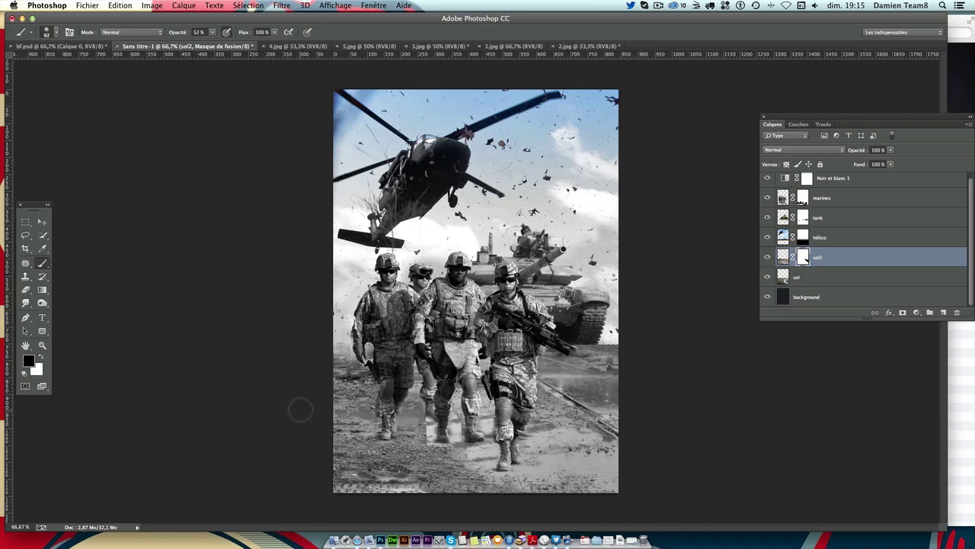
pyautogui.moveTo(358, 416); pyautogui.dragTo(329, 475)
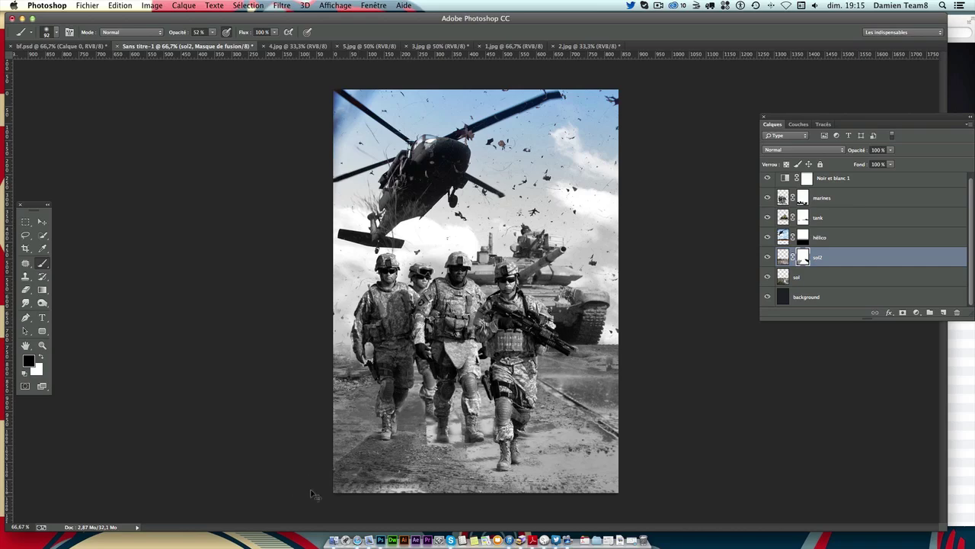
pyautogui.moveTo(326, 459)
pyautogui.mouseDown()
pyautogui.moveTo(375, 417)
pyautogui.moveTo(335, 392)
pyautogui.mouseUp()
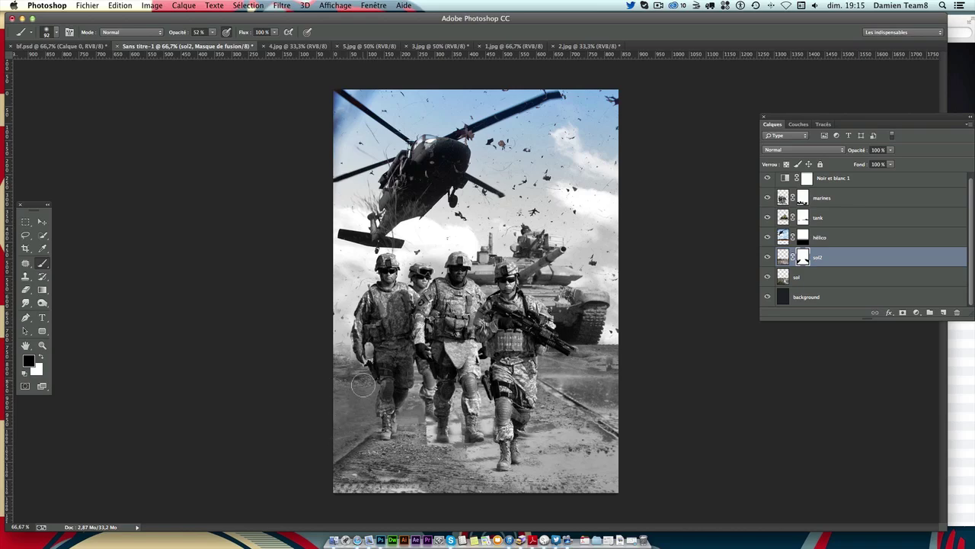
pyautogui.moveTo(421, 394)
pyautogui.mouseDown()
pyautogui.moveTo(441, 432)
pyautogui.moveTo(467, 443)
pyautogui.mouseUp()
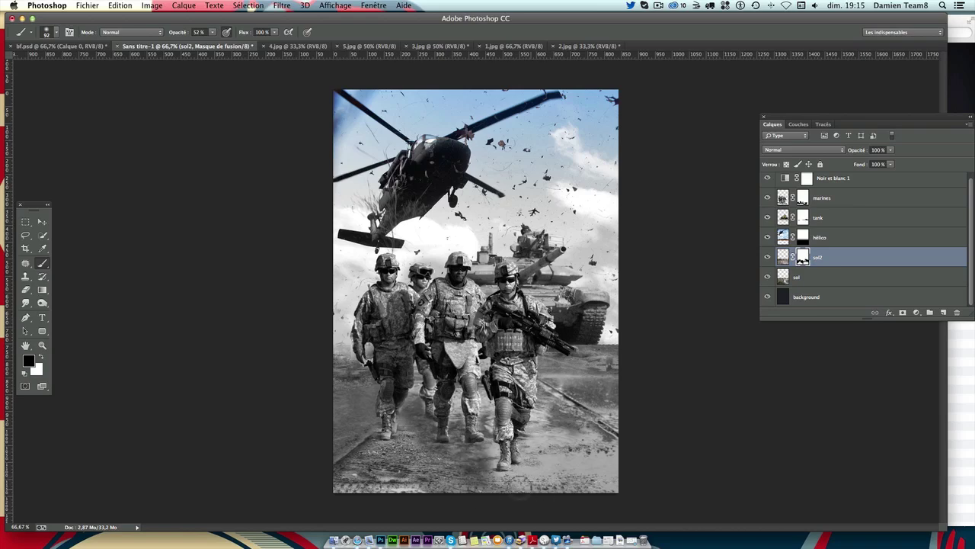
pyautogui.moveTo(526, 479); pyautogui.dragTo(491, 476)
pyautogui.press('cmd+z')
# Step: On the marines mask at 200% zoom, touch up the rear boot with a 34 px brush
pyautogui.click(803, 198)
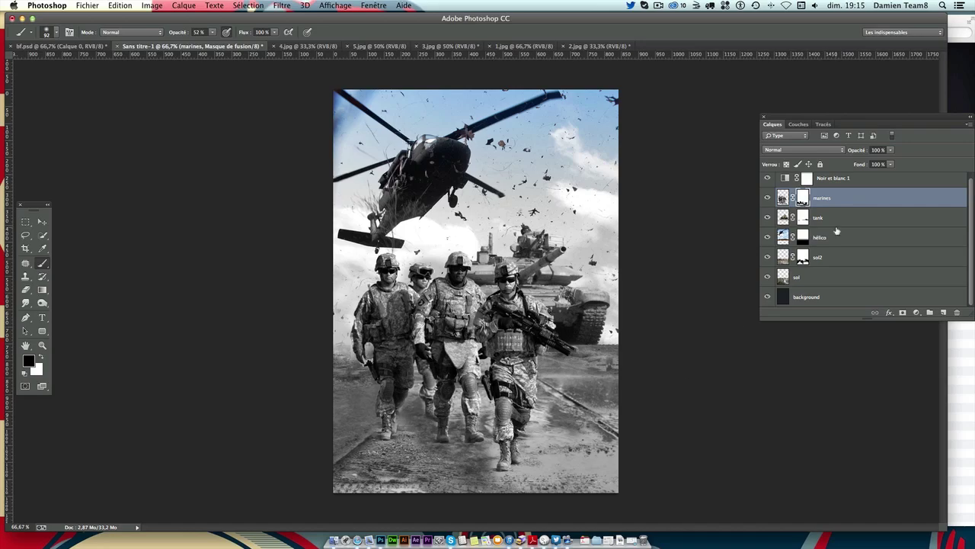
pyautogui.hotkey('ctrl', '+')
pyautogui.hotkey('ctrl', '+')
pyautogui.scroll(-5, 340, 386)
pyautogui.hscroll(-2, 340, 386)
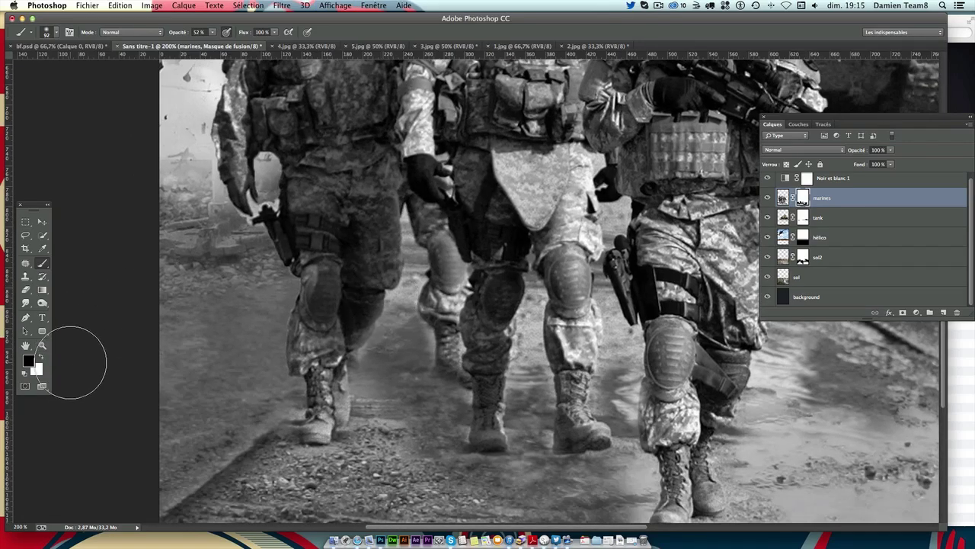
pyautogui.click(53, 34)
pyautogui.click(71, 63)
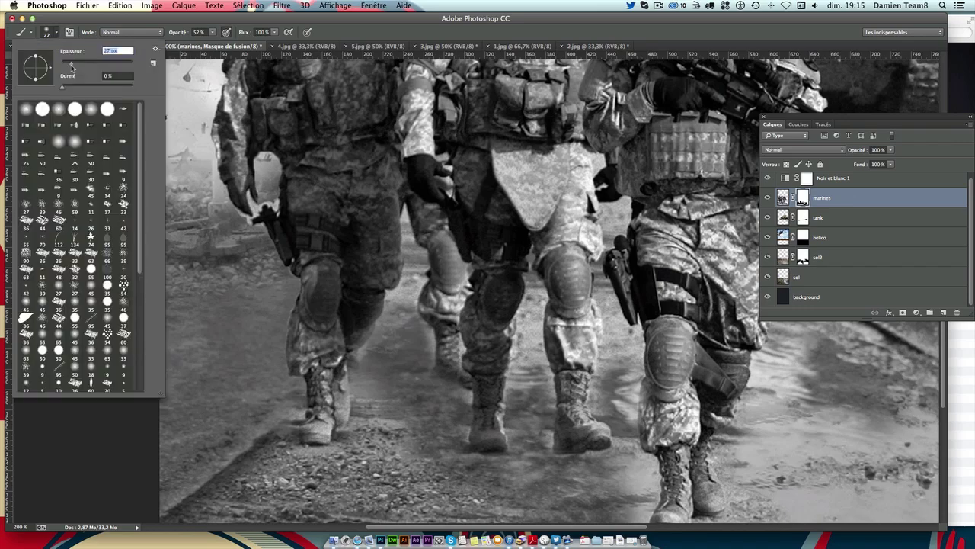
pyautogui.click(460, 380)
pyautogui.moveTo(460, 380); pyautogui.dragTo(445, 370)
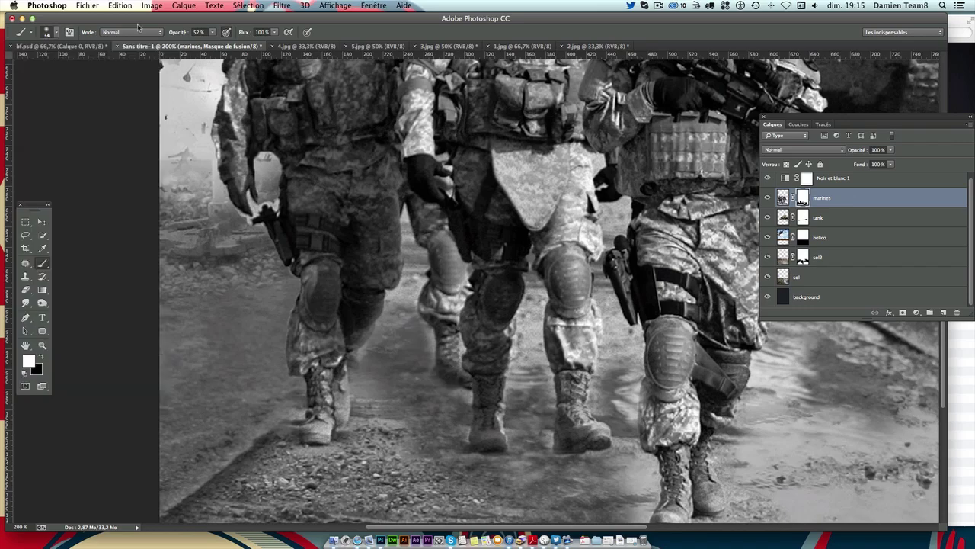
# Step: Reduce the brush to 17 px and switch to painting with black
pyautogui.click(56, 33)
pyautogui.moveTo(75, 67); pyautogui.dragTo(68, 67)
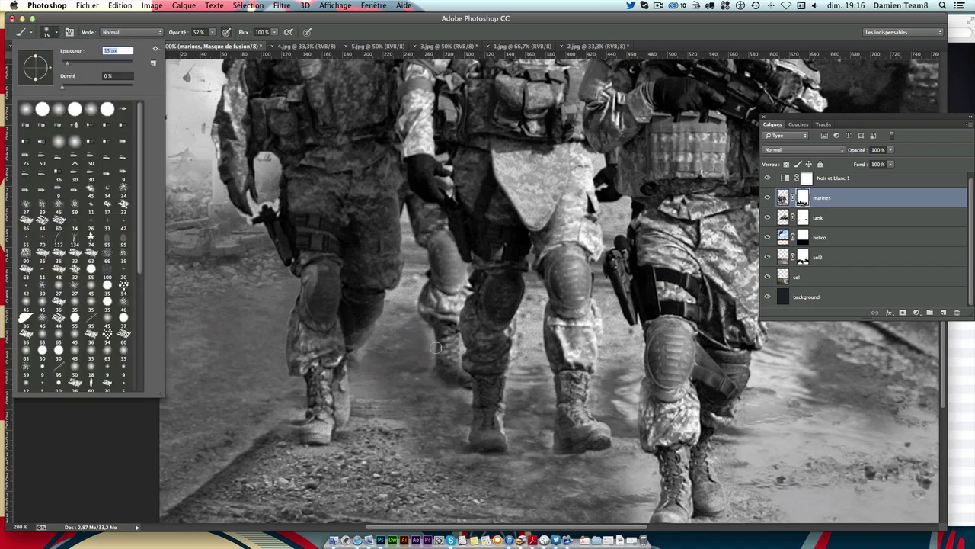
pyautogui.click(460, 377)
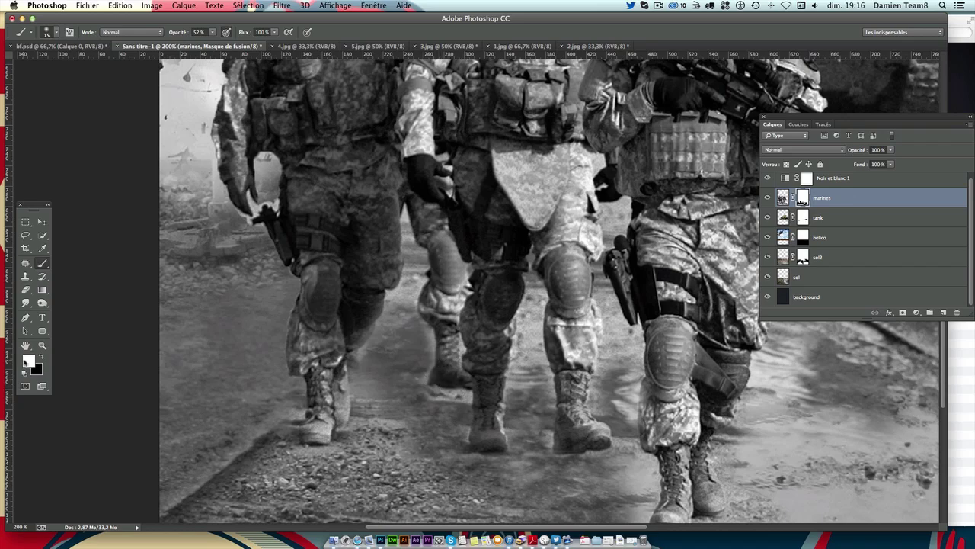
pyautogui.press('x')
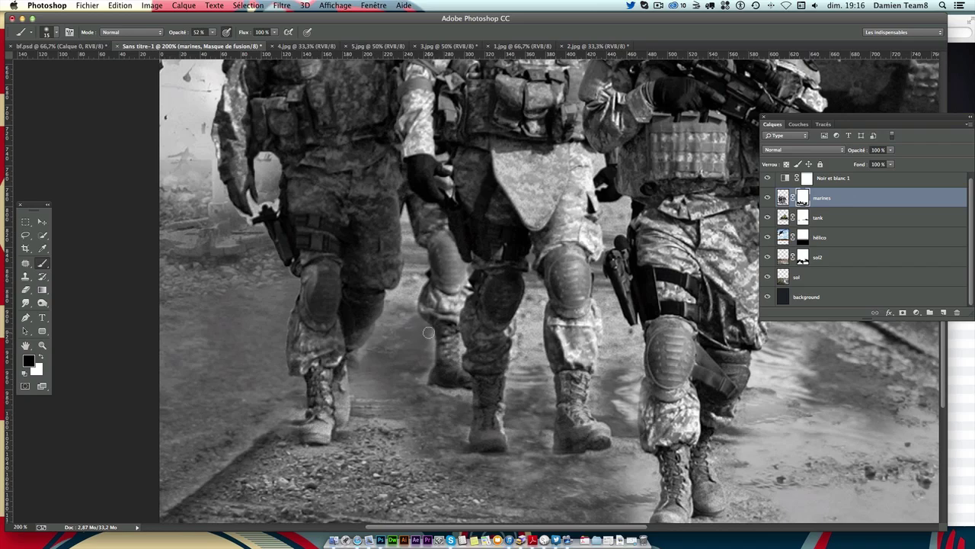
# Step: Switch to a hard round 5 px brush at 100% opacity
pyautogui.click(52, 37)
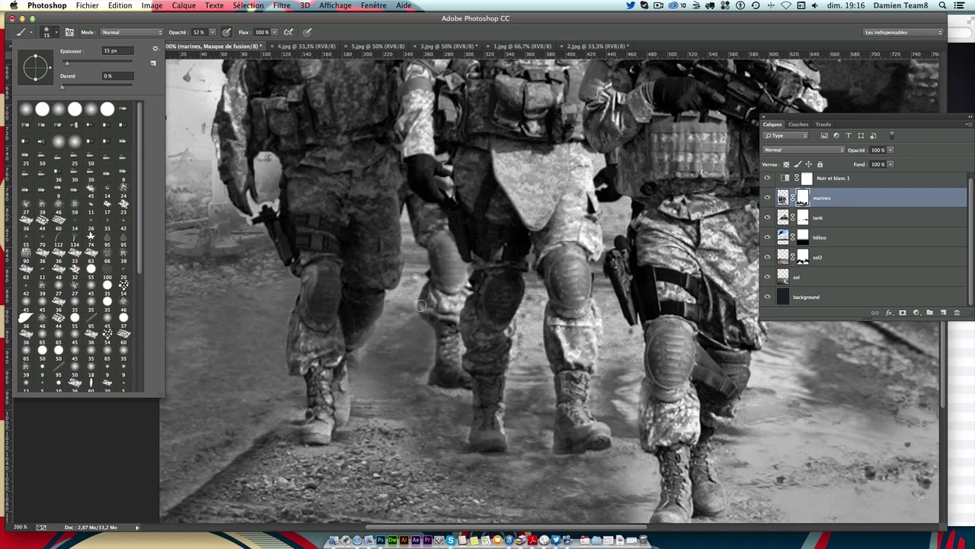
pyautogui.click(42, 110)
pyautogui.moveTo(80, 58); pyautogui.dragTo(62, 68)
pyautogui.moveTo(71, 62); pyautogui.dragTo(67, 63)
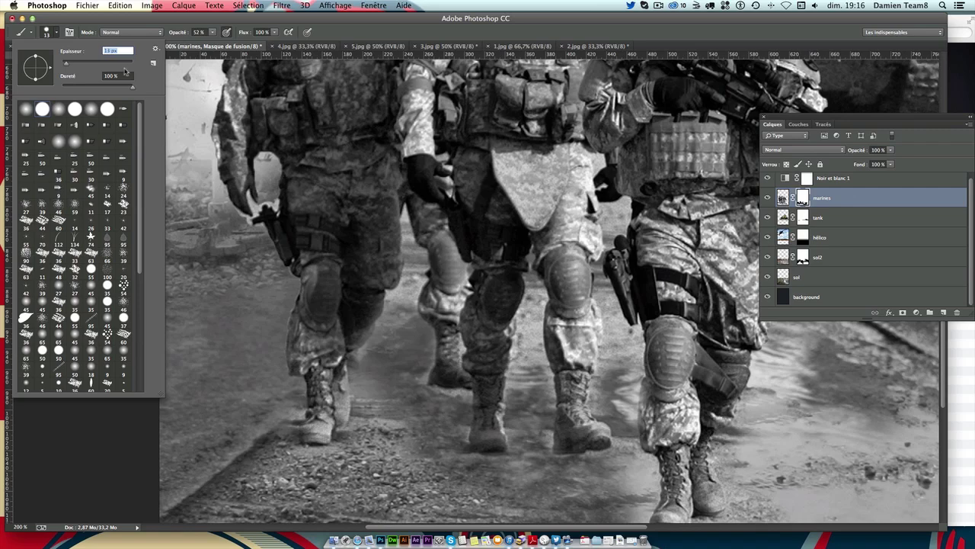
pyautogui.write('5')
pyautogui.press('Return')
pyautogui.click(211, 32)
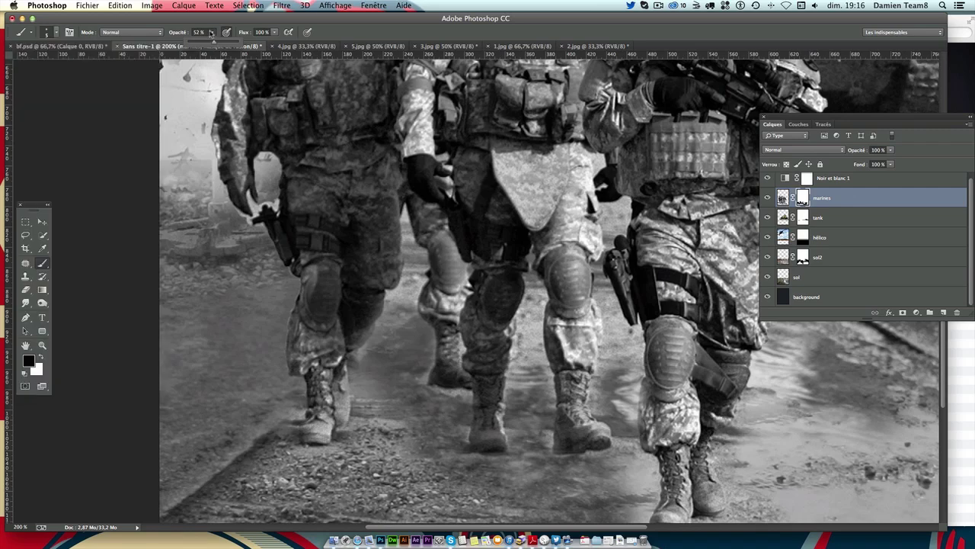
pyautogui.moveTo(222, 46); pyautogui.dragTo(268, 50)
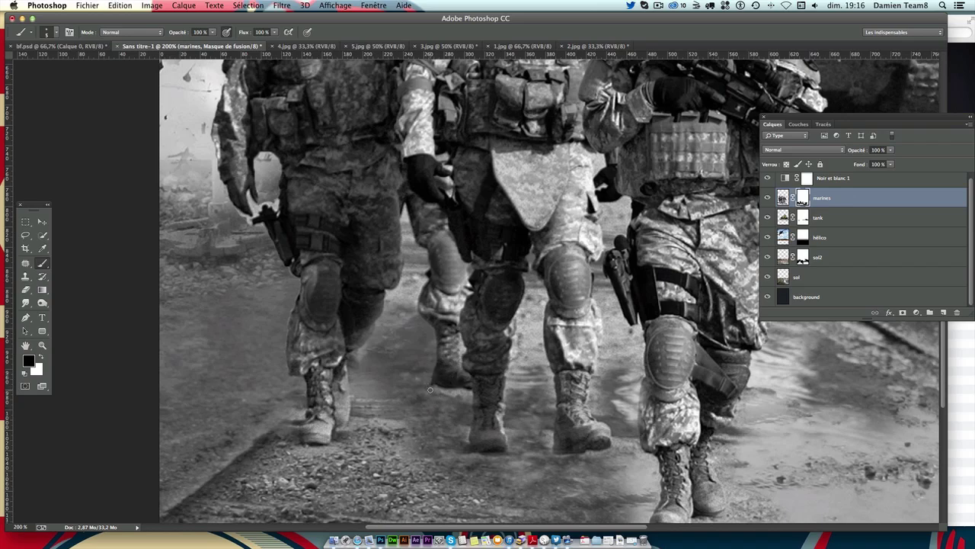
# Step: Bring the soldiers' heads into view and zoom in to 400%
pyautogui.scroll(5, 374, 320)
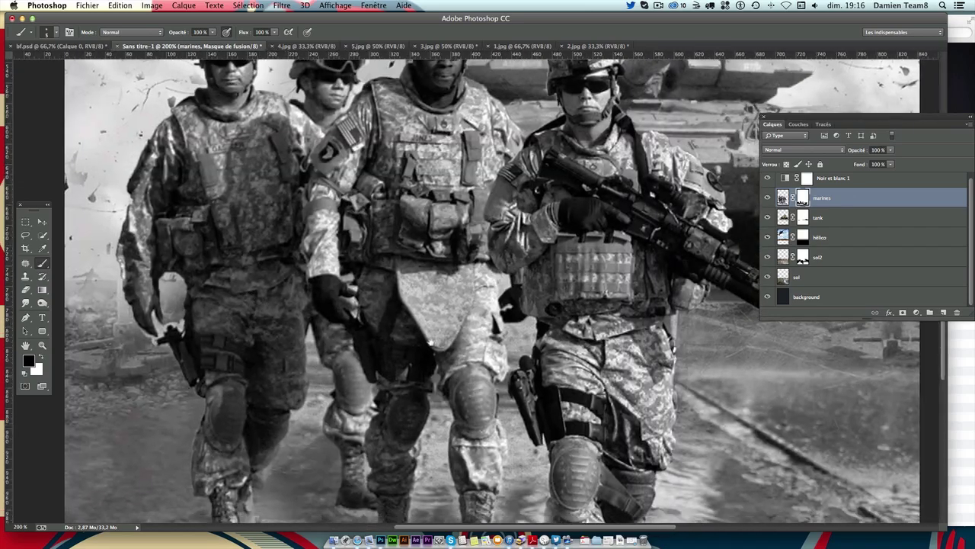
pyautogui.hscroll(5, 374, 320)
pyautogui.scroll(-5, 374, 321)
pyautogui.scroll(1, 378, 227)
pyautogui.scroll(2, 404, 266)
pyautogui.scroll(3, 427, 305)
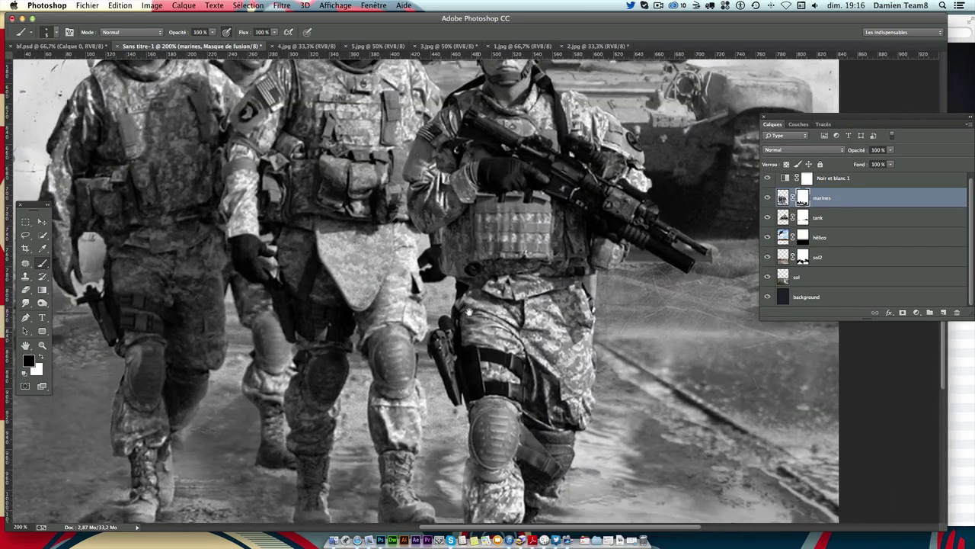
pyautogui.scroll(8, 460, 347)
pyautogui.hscroll(-3, 460, 347)
pyautogui.hotkey('ctrl', 'r')
pyautogui.scroll(3, 461, 348)
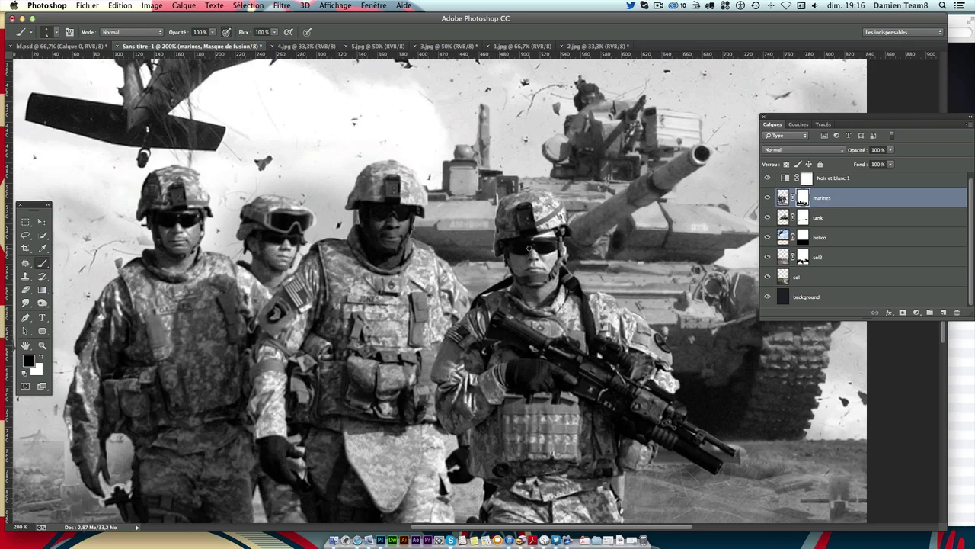
pyautogui.hotkey('ctrl', '+')
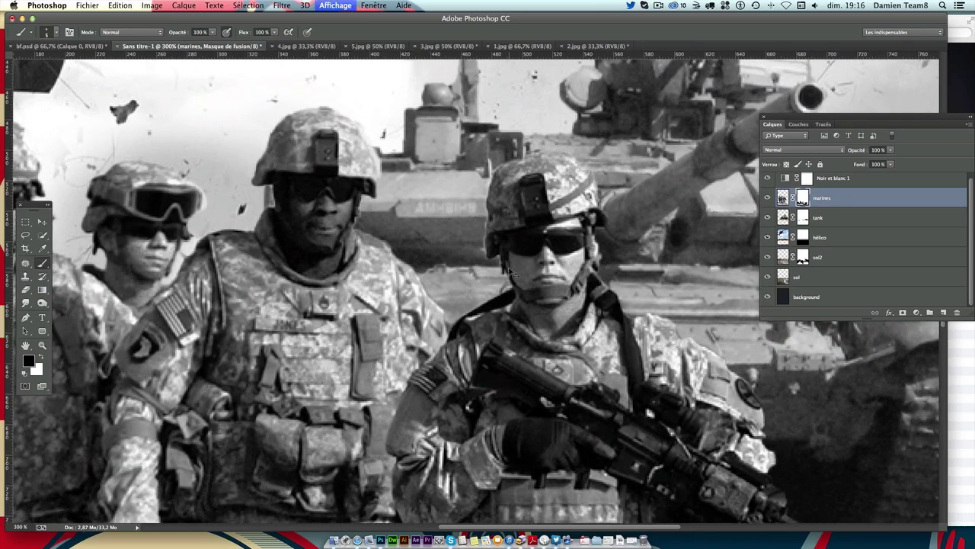
pyautogui.hotkey('ctrl', '+')
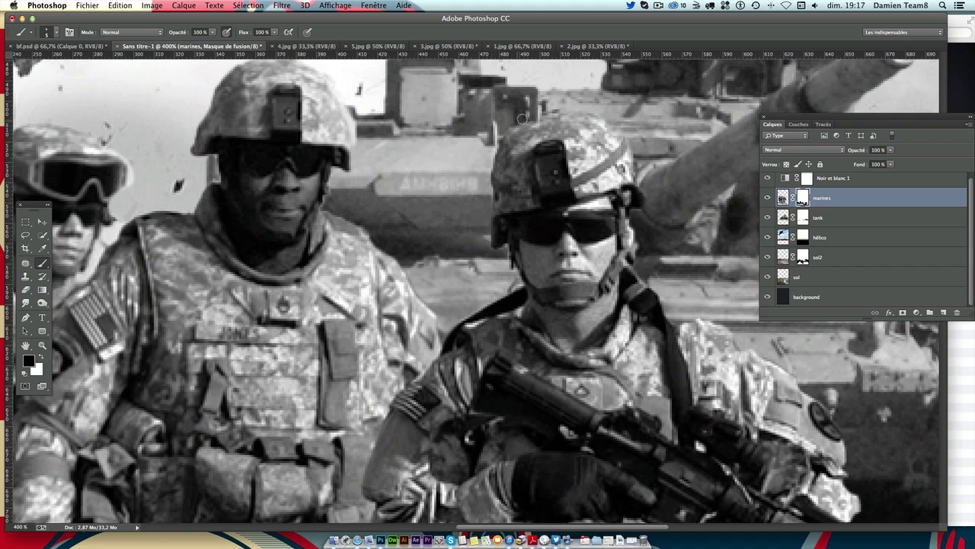
# Step: Clean up the mask along the helmet's top and upper-right edges, then pan to the torsos
pyautogui.hscroll(-3, 414, 206)
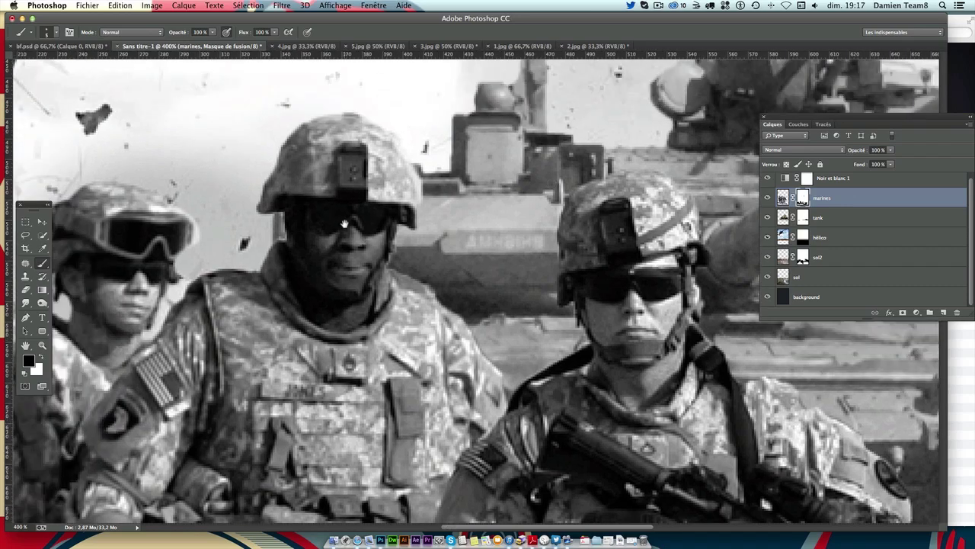
pyautogui.hscroll(-5, 413, 206)
pyautogui.moveTo(162, 151); pyautogui.dragTo(216, 171)
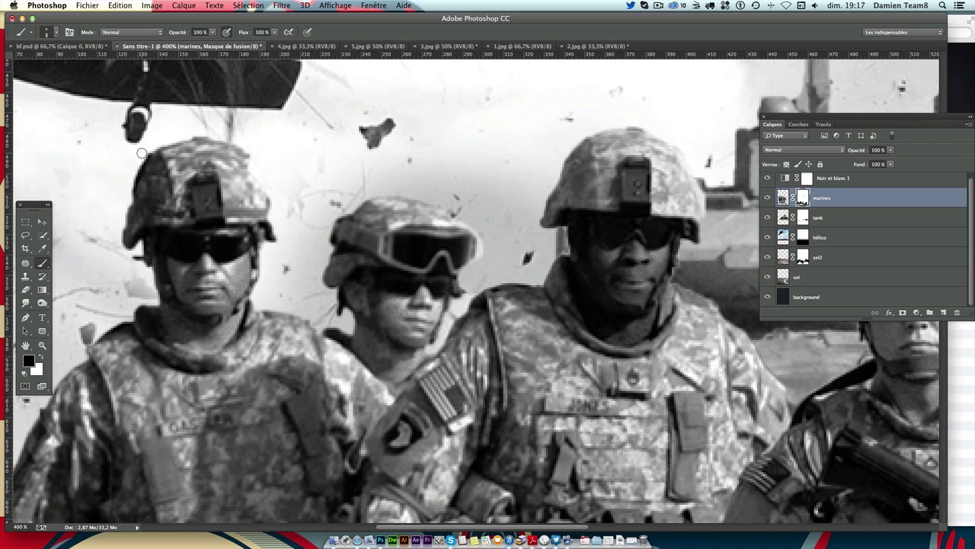
pyautogui.moveTo(141, 154); pyautogui.dragTo(215, 133)
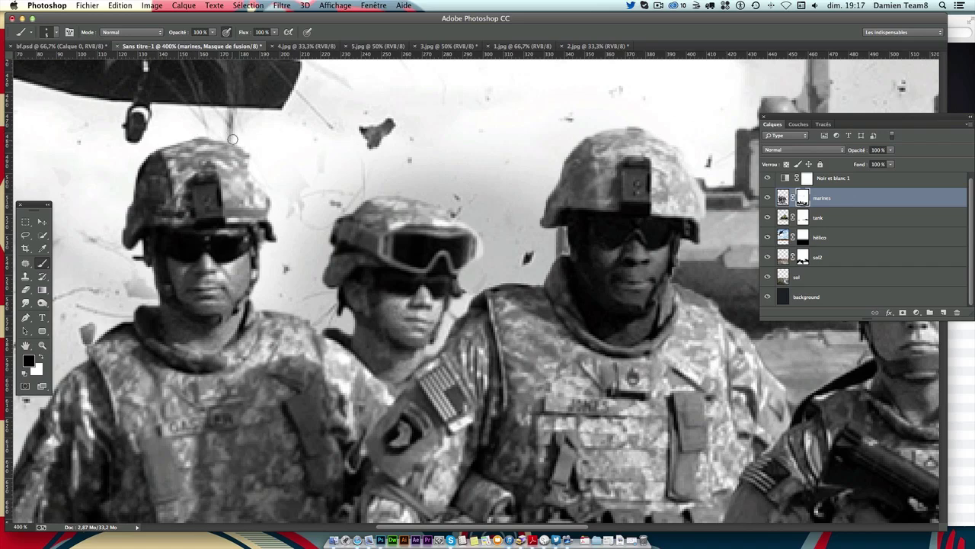
pyautogui.moveTo(219, 135)
pyautogui.mouseDown()
pyautogui.moveTo(264, 158)
pyautogui.moveTo(270, 187)
pyautogui.mouseUp()
pyautogui.moveTo(163, 279); pyautogui.dragTo(333, 134)
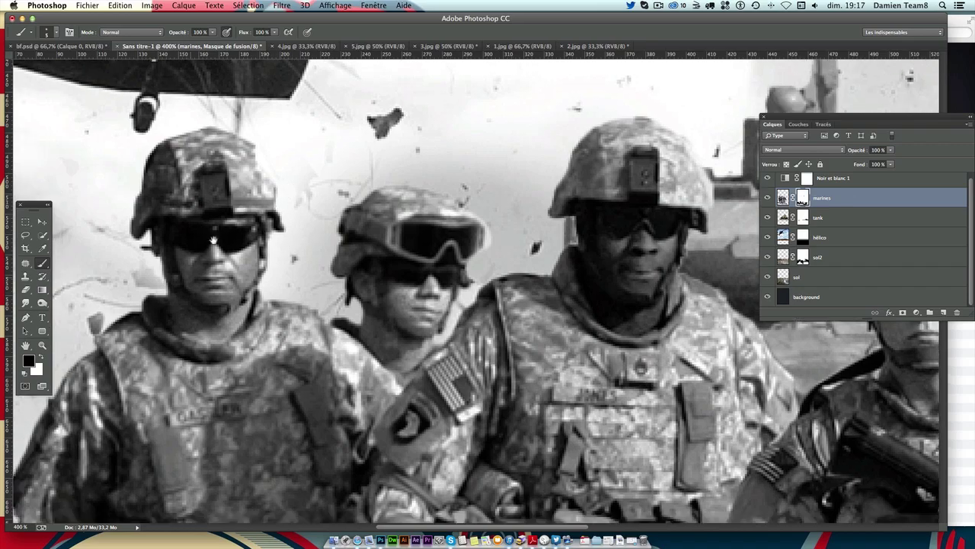
pyautogui.moveTo(333, 221); pyautogui.dragTo(328, 137)
pyautogui.moveTo(224, 277); pyautogui.dragTo(211, 150)
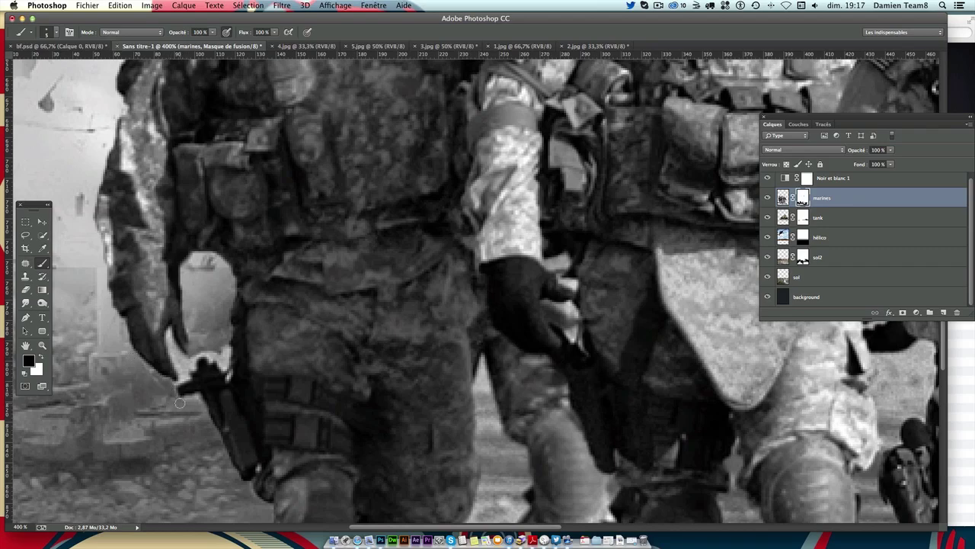
# Step: Paint the marines mask over the white patch beside the soldier's hand, undoing stray thigh strokes
pyautogui.scroll(-5, 209, 242)
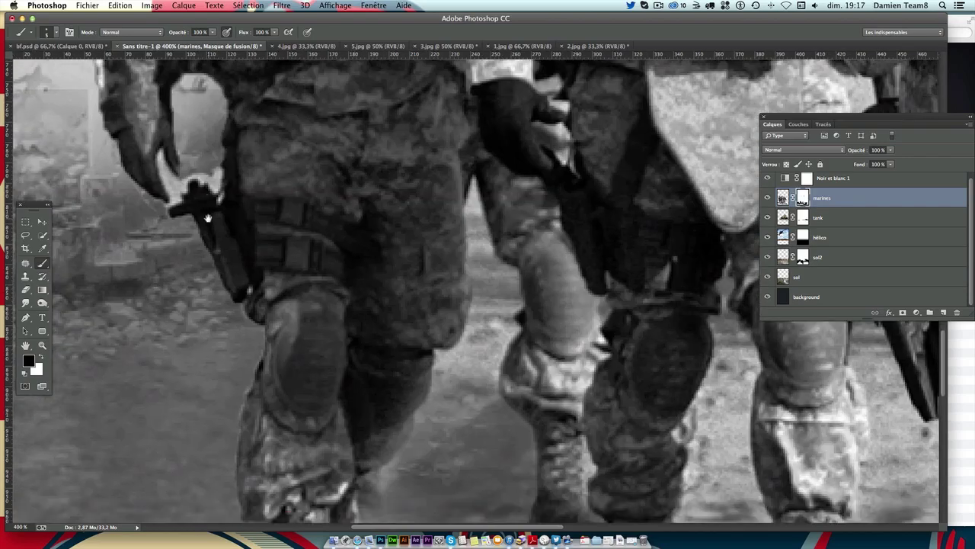
pyautogui.moveTo(190, 171)
pyautogui.mouseDown()
pyautogui.moveTo(207, 187)
pyautogui.moveTo(215, 174)
pyautogui.moveTo(219, 196)
pyautogui.mouseUp()
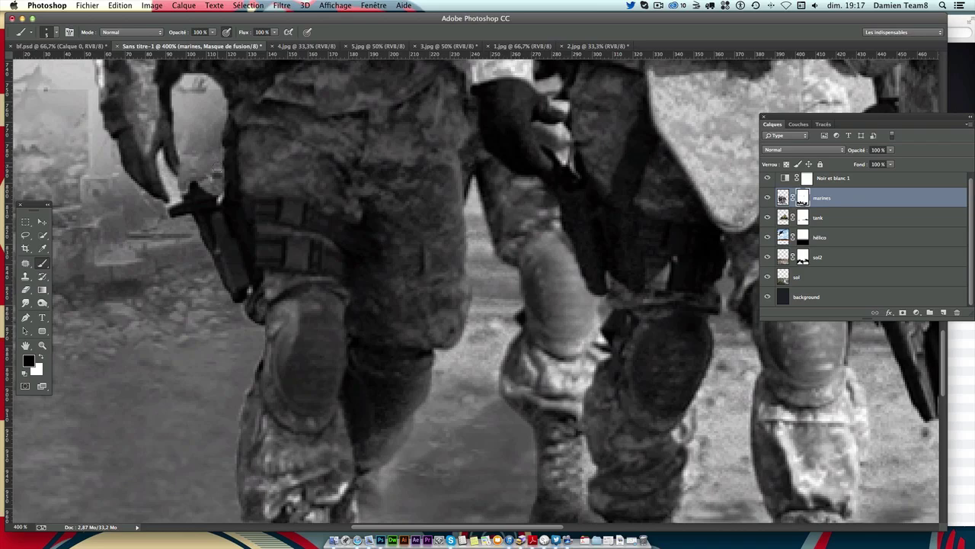
pyautogui.moveTo(259, 169); pyautogui.dragTo(394, 198)
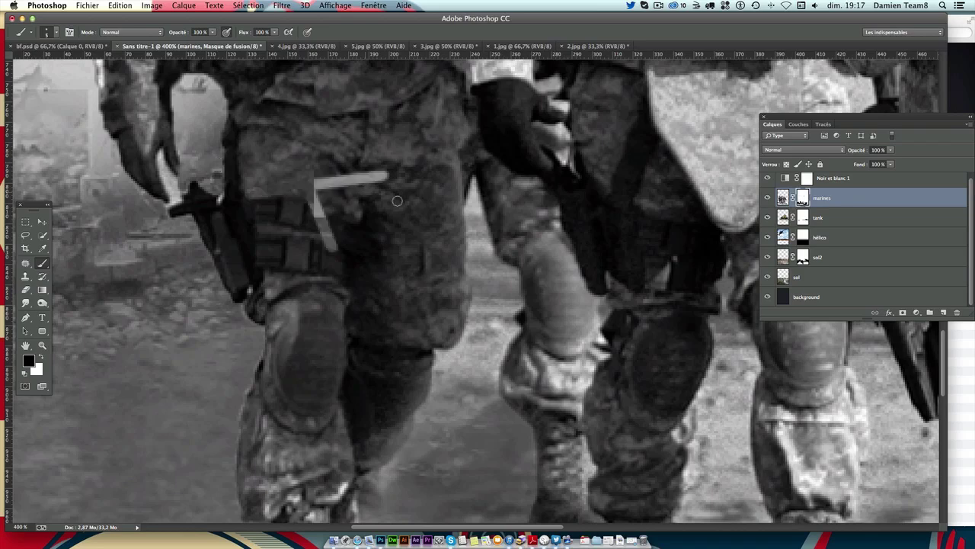
pyautogui.moveTo(243, 254)
pyautogui.mouseDown()
pyautogui.moveTo(378, 266)
pyautogui.moveTo(391, 179)
pyautogui.moveTo(358, 228)
pyautogui.moveTo(359, 122)
pyautogui.moveTo(358, 221)
pyautogui.moveTo(301, 118)
pyautogui.mouseUp()
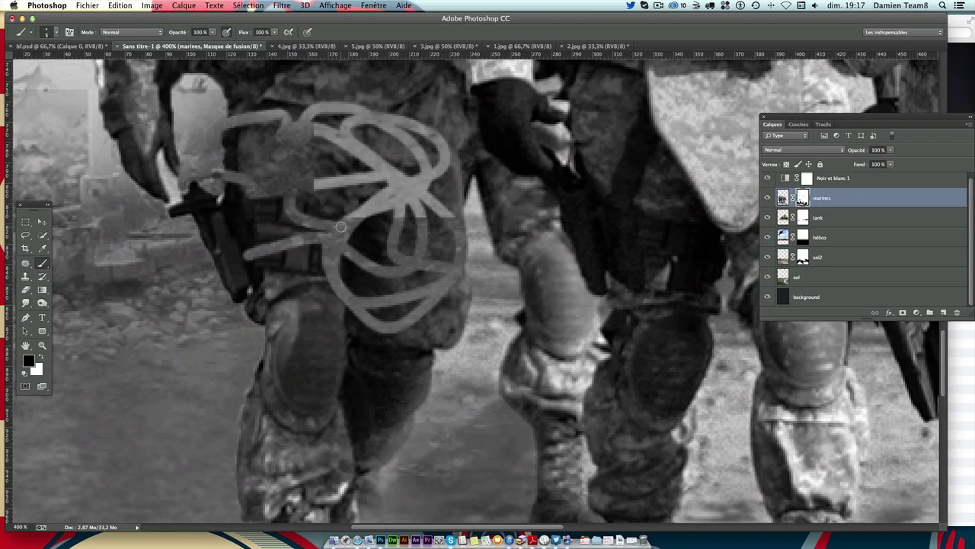
pyautogui.hotkey('ctrl', 'alt', 'z')
pyautogui.hotkey('ctrl', 'alt', 'z')
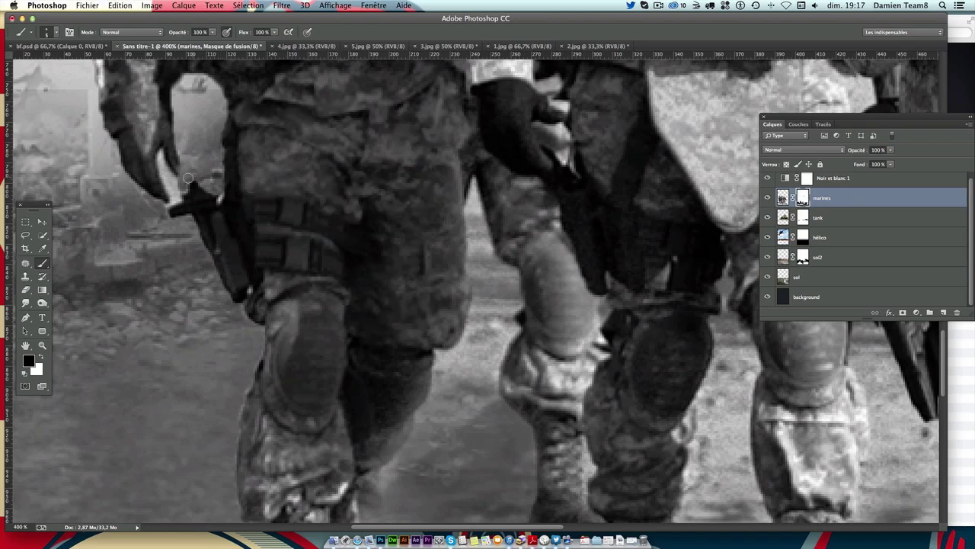
pyautogui.moveTo(169, 188); pyautogui.dragTo(177, 198)
# Step: Resize the brush and zoom out to view the whole composite
pyautogui.click(46, 35)
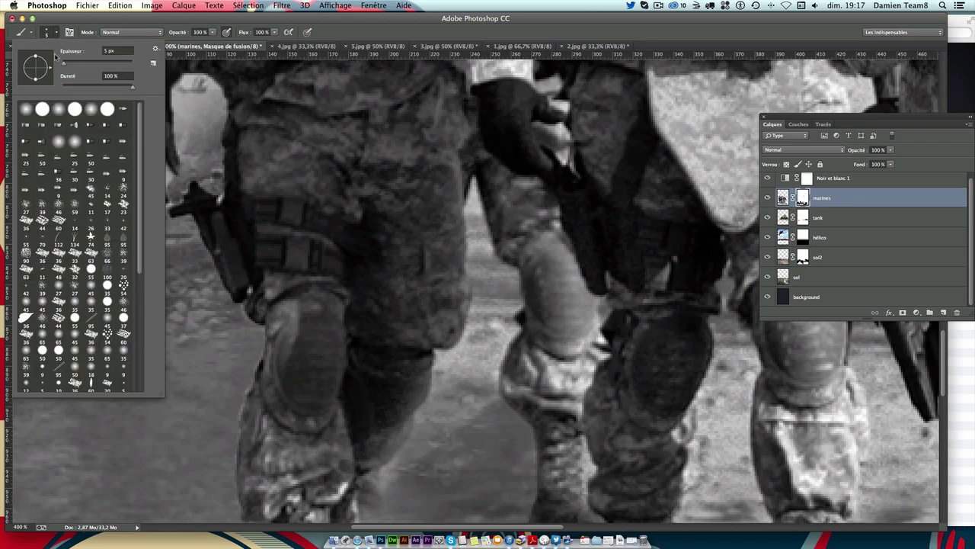
pyautogui.click(64, 64)
pyautogui.click(174, 166)
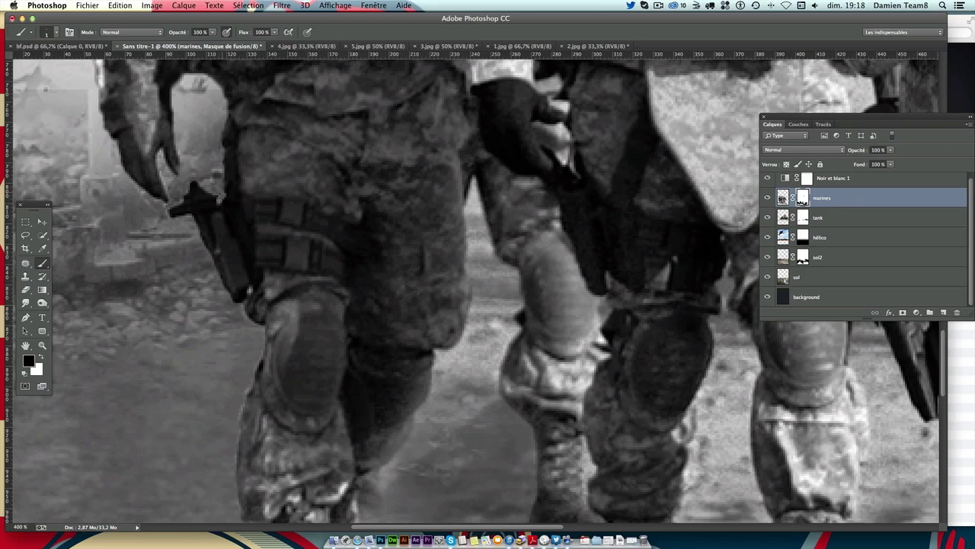
pyautogui.hotkey('ctrl', '-')
pyautogui.hotkey('ctrl', '-')
# Step: In 2.jpg, make a Rectangular Marquee selection of the skyline and buildings above the ground
pyautogui.hotkey('ctrl', '-')
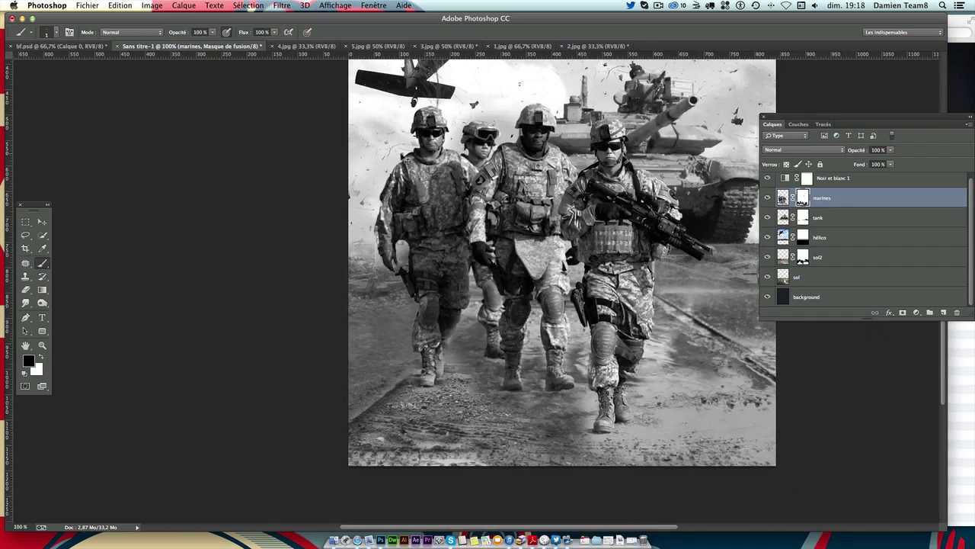
pyautogui.hotkey('ctrl', '-')
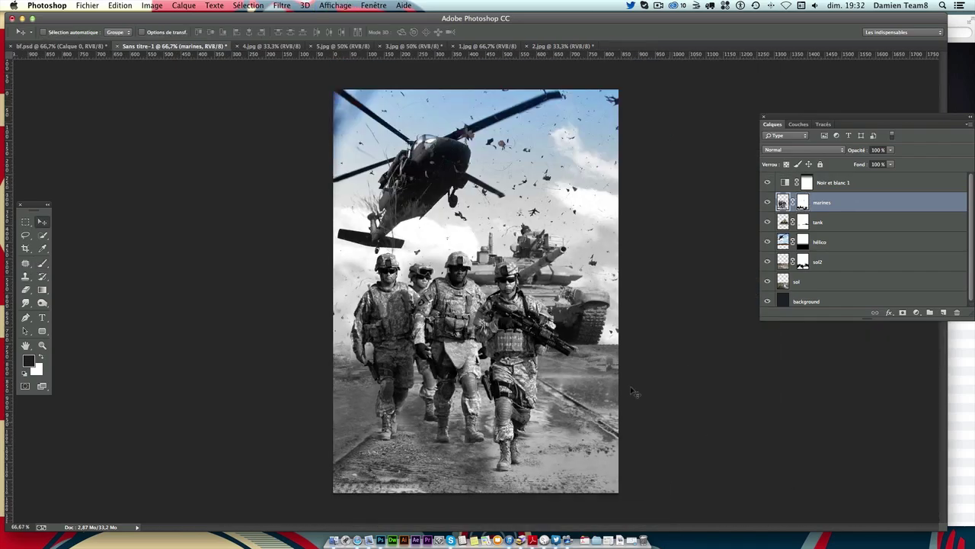
pyautogui.click(560, 46)
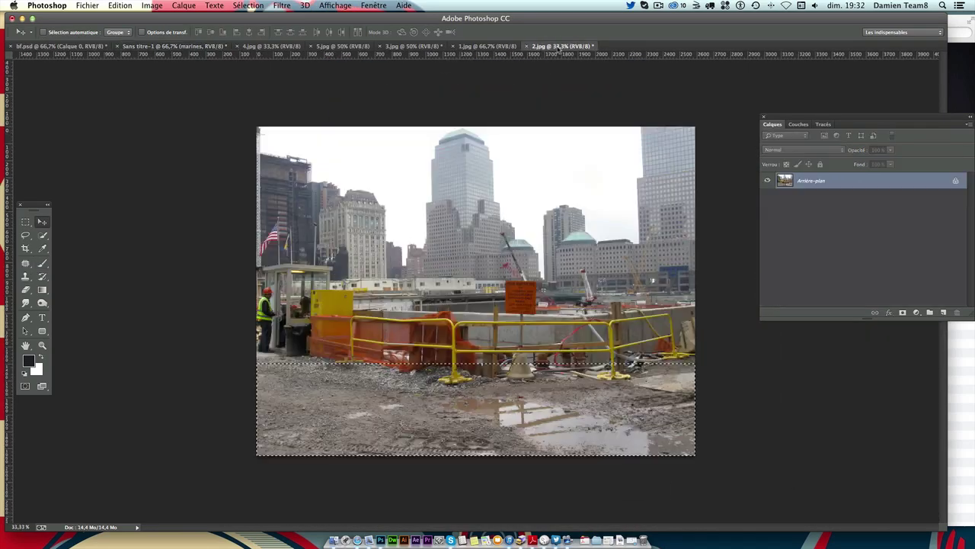
pyautogui.press('m')
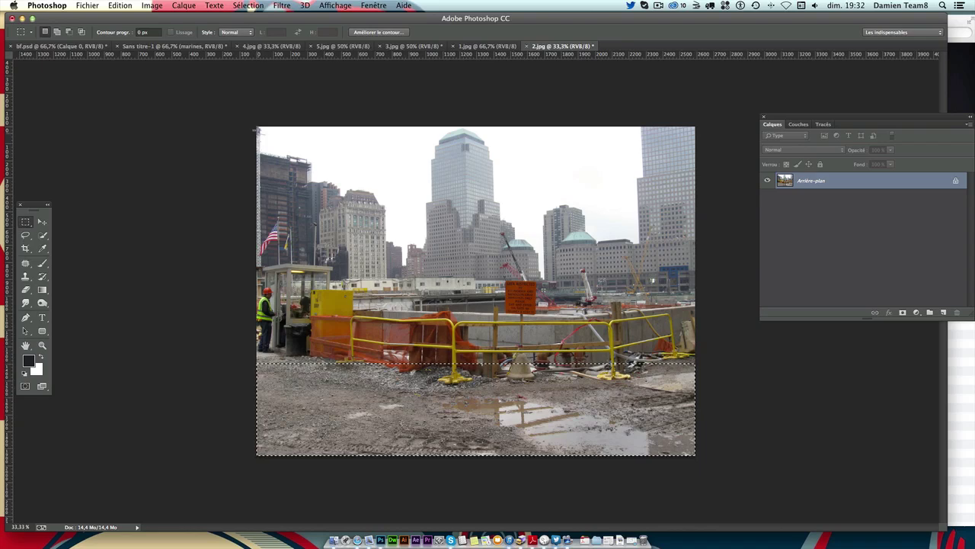
pyautogui.click(234, 109)
pyautogui.moveTo(207, 110); pyautogui.dragTo(351, 206)
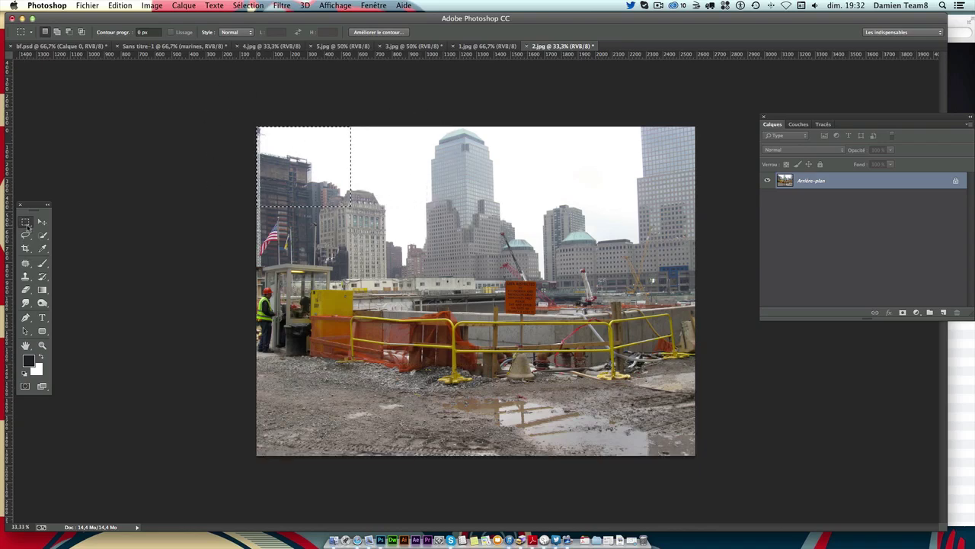
pyautogui.moveTo(25, 222); pyautogui.dragTo(77, 225)
pyautogui.click(218, 102)
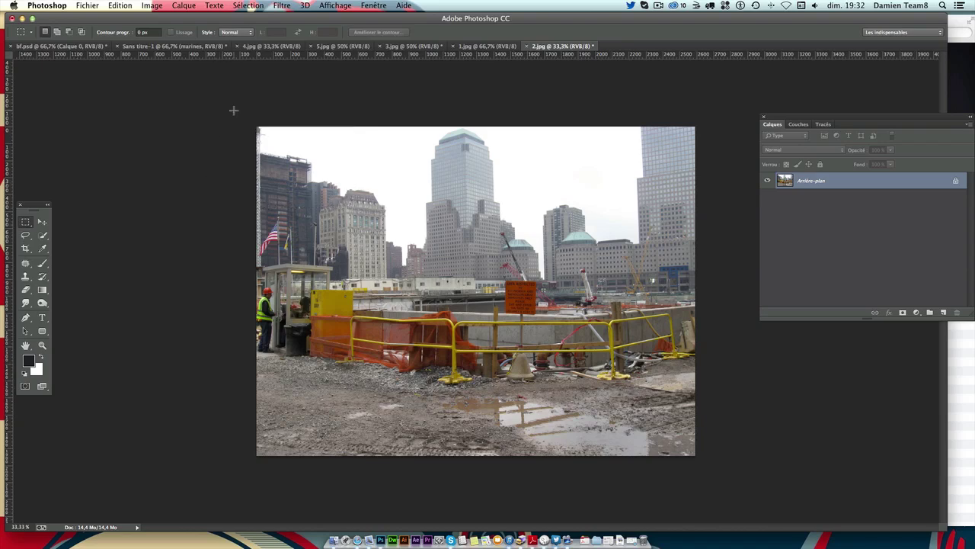
pyautogui.moveTo(234, 111)
pyautogui.mouseDown()
pyautogui.moveTo(407, 243)
pyautogui.moveTo(730, 307)
pyautogui.mouseUp()
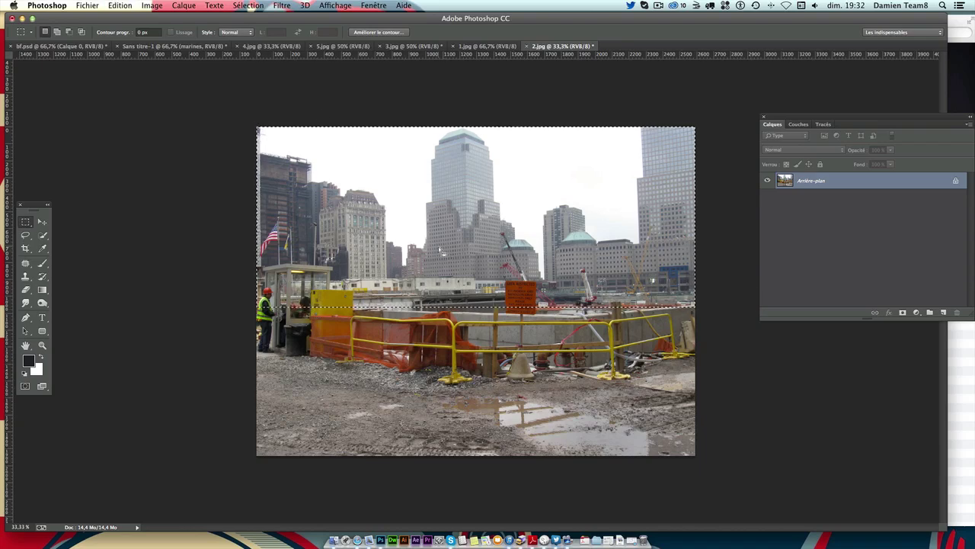
# Step: Back in Sans titre-1, paste the skyline as a new layer above hélico
pyautogui.click(149, 48)
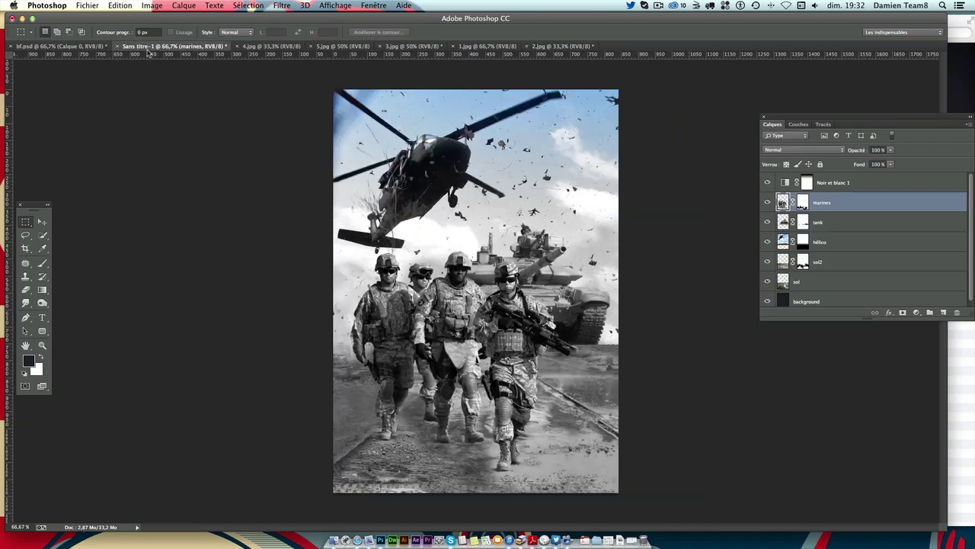
pyautogui.click(831, 242)
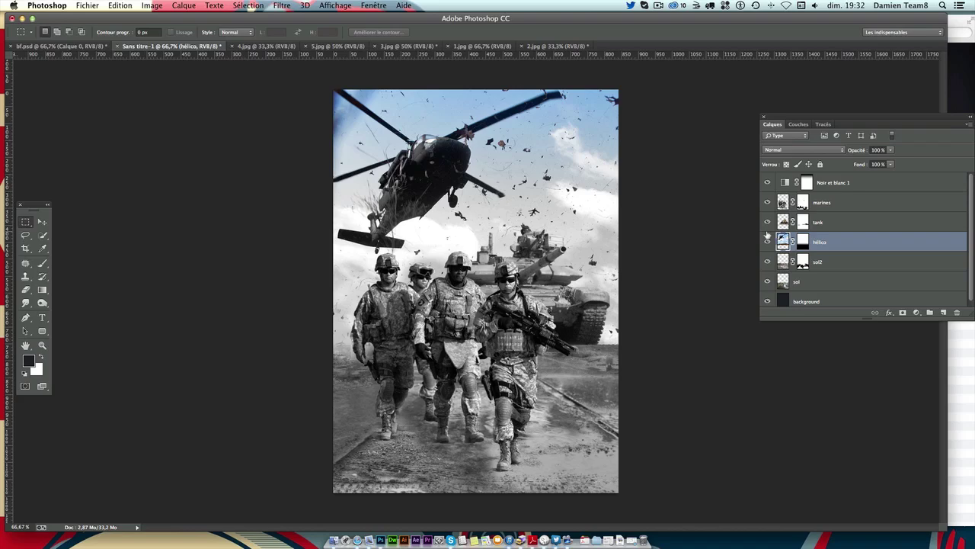
pyautogui.click(827, 263)
pyautogui.click(826, 245)
pyautogui.hotkey('ctrl', 'v')
# Step: Move the pasted skyline so its buildings sit behind the soldiers, ready for Free Transform
pyautogui.click(43, 222)
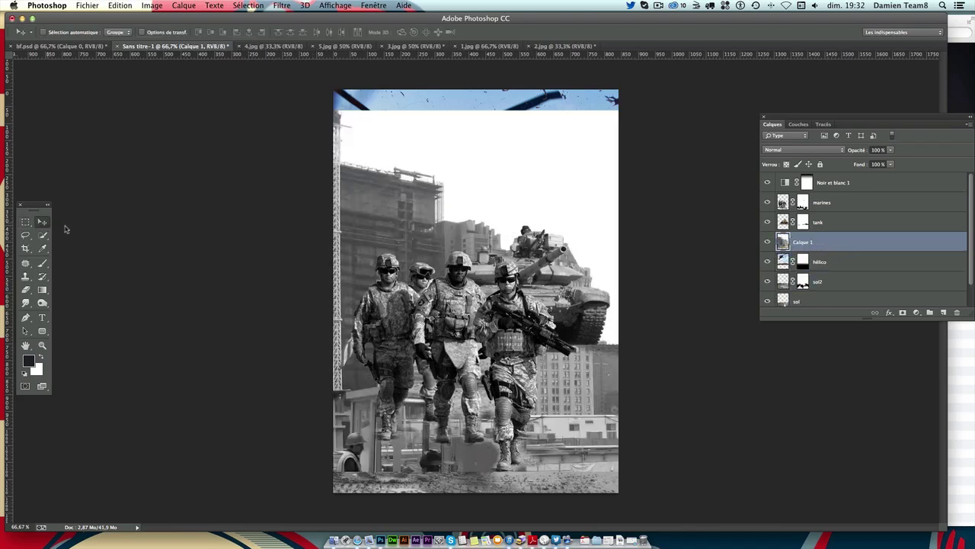
pyautogui.moveTo(503, 335); pyautogui.dragTo(476, 244)
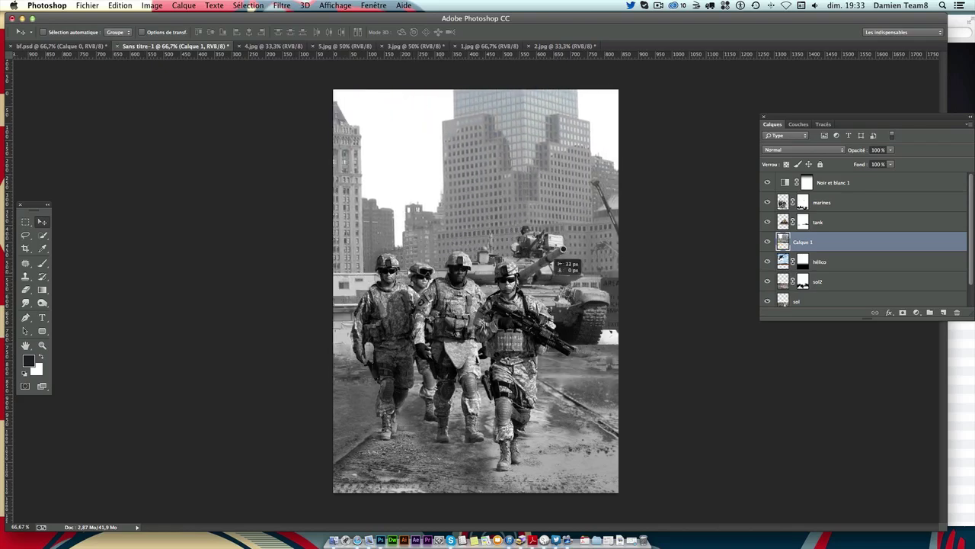
pyautogui.moveTo(476, 244)
pyautogui.mouseDown()
pyautogui.moveTo(384, 248)
pyautogui.moveTo(445, 258)
pyautogui.mouseUp()
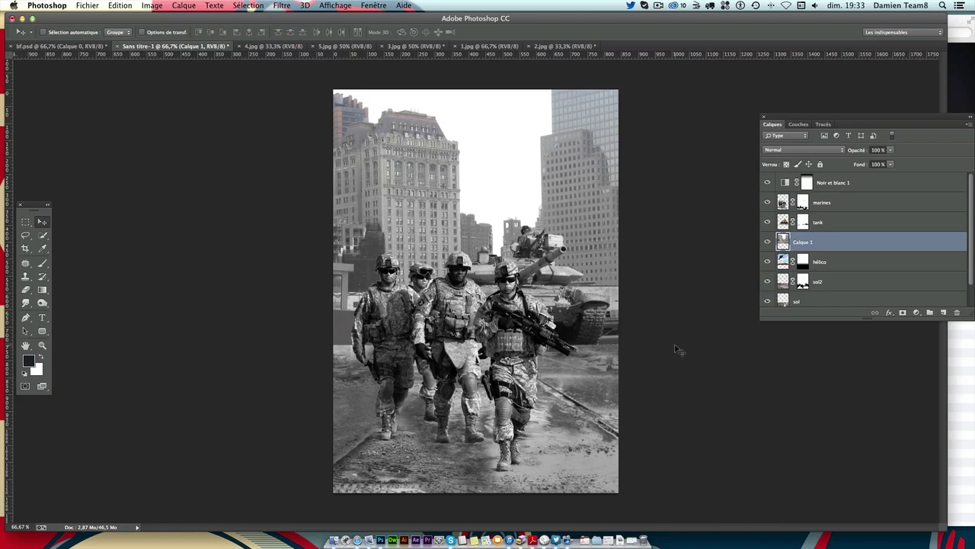
pyautogui.press('super+t')
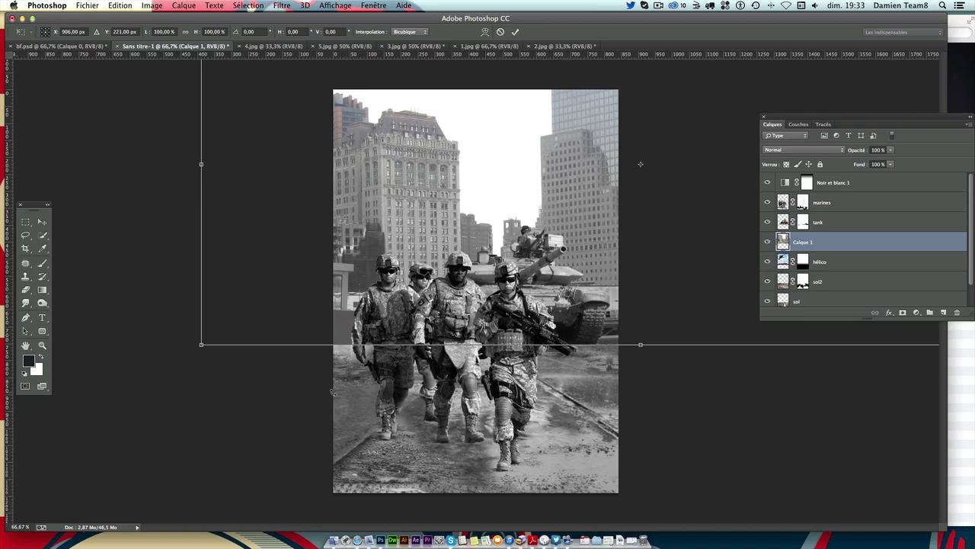
# Step: Scale the city layer to about 35%, apply, and nudge it down behind the soldiers
pyautogui.moveTo(201, 345)
pyautogui.mouseDown()
pyautogui.moveTo(359, 240)
pyautogui.moveTo(316, 272)
pyautogui.mouseUp()
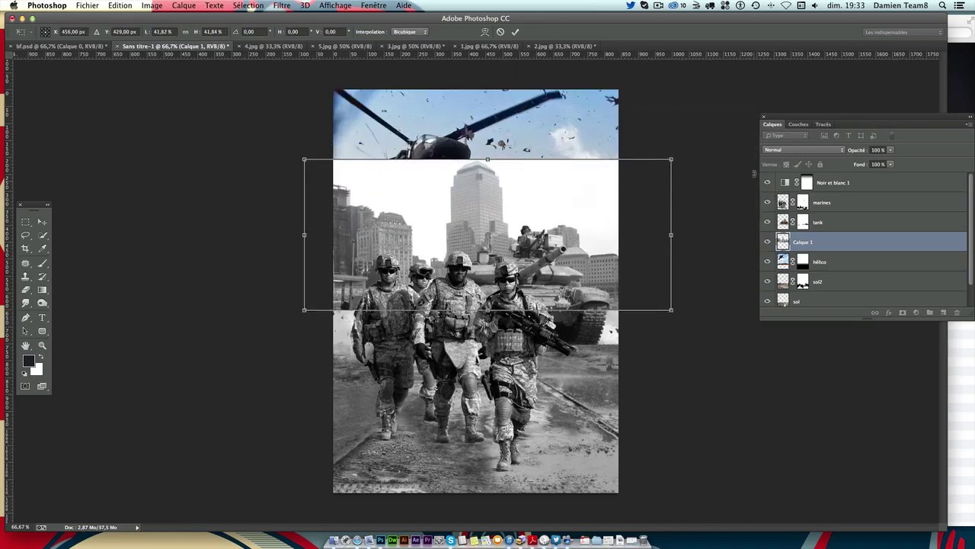
pyautogui.moveTo(671, 161); pyautogui.dragTo(631, 176)
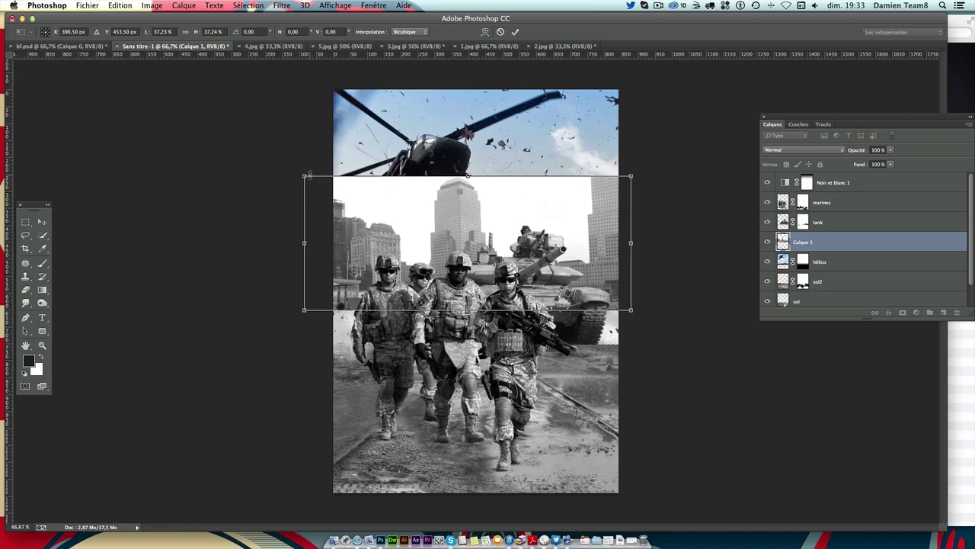
pyautogui.moveTo(304, 176); pyautogui.dragTo(320, 182)
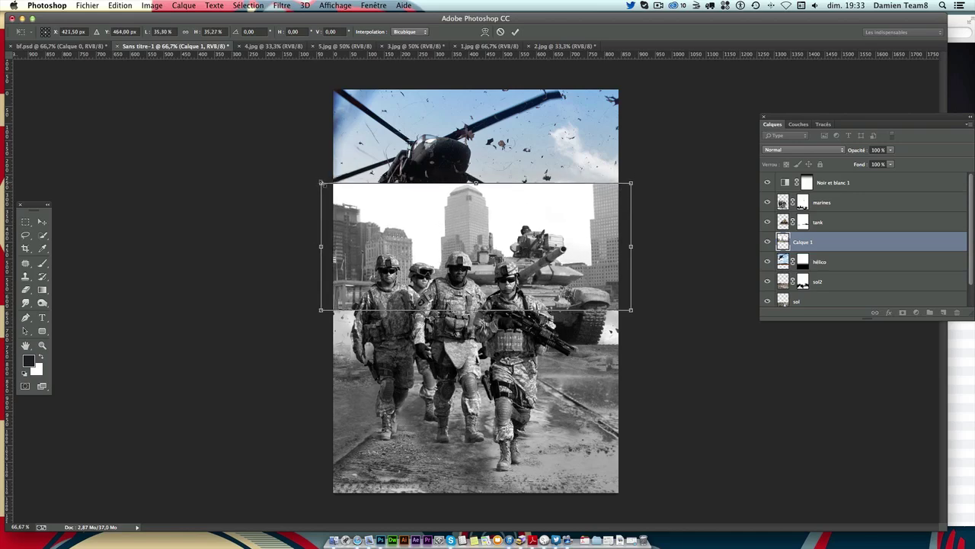
pyautogui.press('Return')
pyautogui.moveTo(536, 188)
pyautogui.mouseDown()
pyautogui.moveTo(540, 222)
pyautogui.moveTo(540, 203)
pyautogui.moveTo(512, 241)
pyautogui.moveTo(541, 283)
pyautogui.mouseUp()
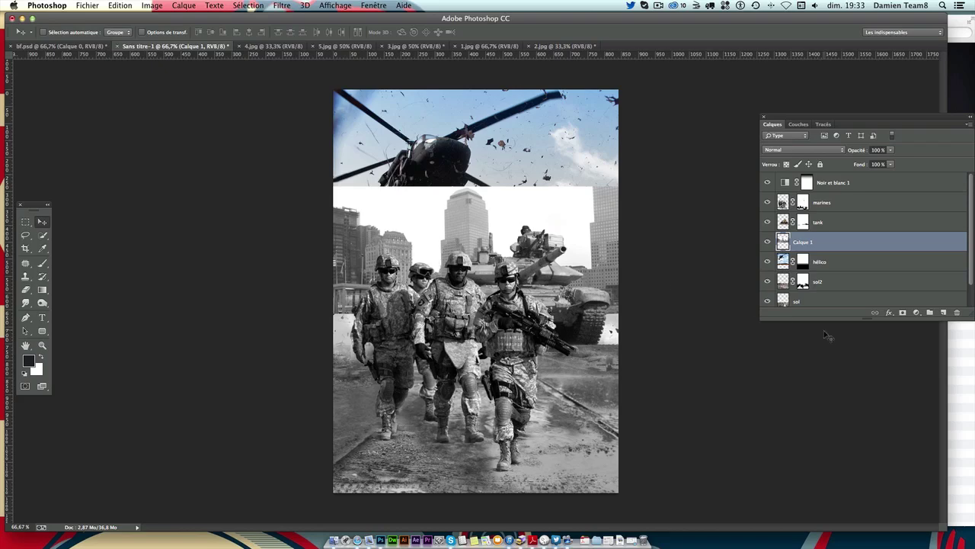
pyautogui.press('Up')
pyautogui.press('Up')
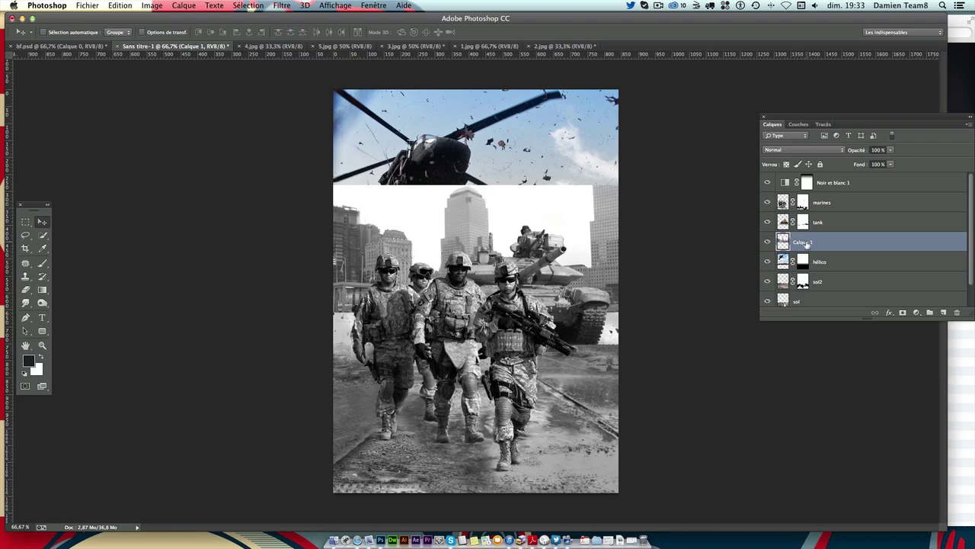
# Step: Rename Calque 1 to 'ville' and add a layer mask to it
pyautogui.doubleClick(807, 242)
pyautogui.write('e')
pyautogui.press('Return')
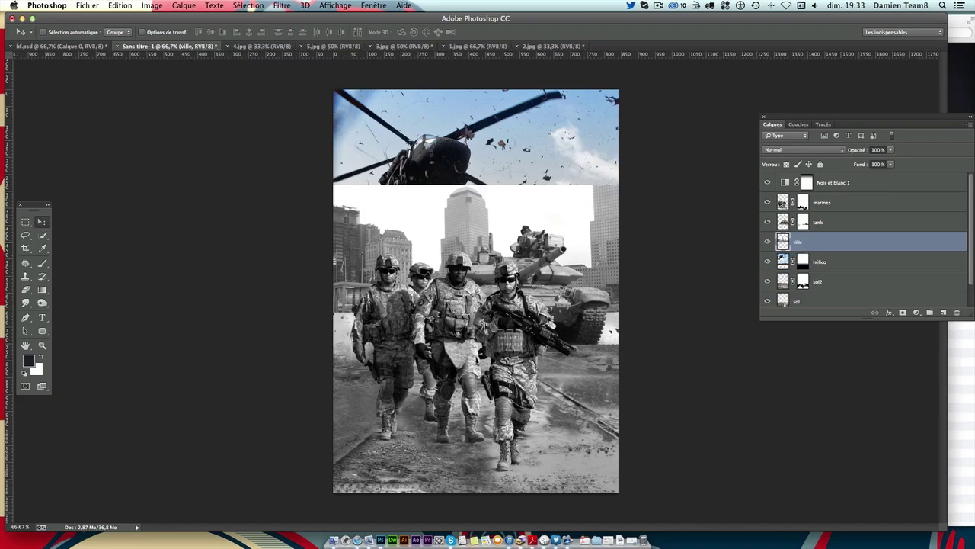
pyautogui.click(901, 313)
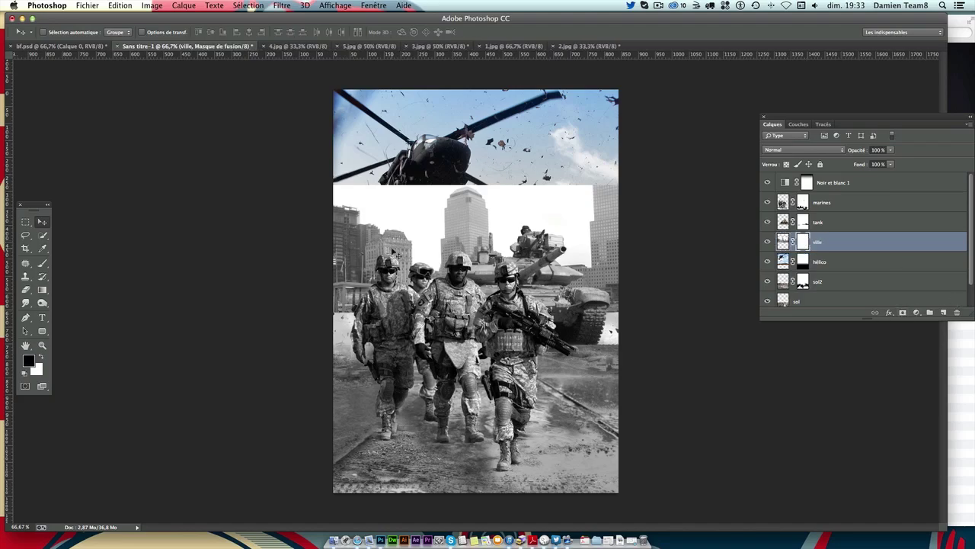
# Step: Paint the ville mask black along the city's top-left edge and around the flag and building top
pyautogui.scroll(2, 392, 251)
pyautogui.scroll(1, 336, 298)
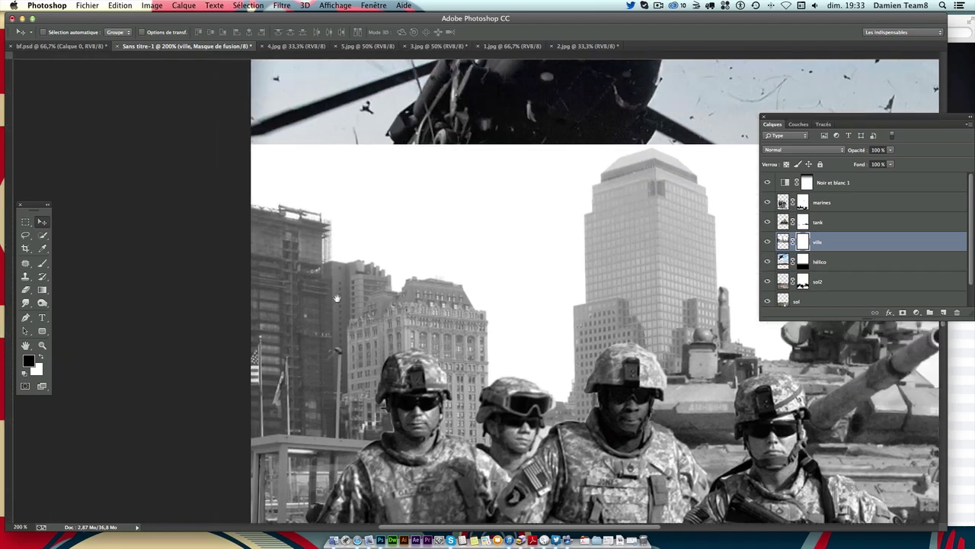
pyautogui.moveTo(336, 297); pyautogui.dragTo(286, 331)
pyautogui.click(43, 263)
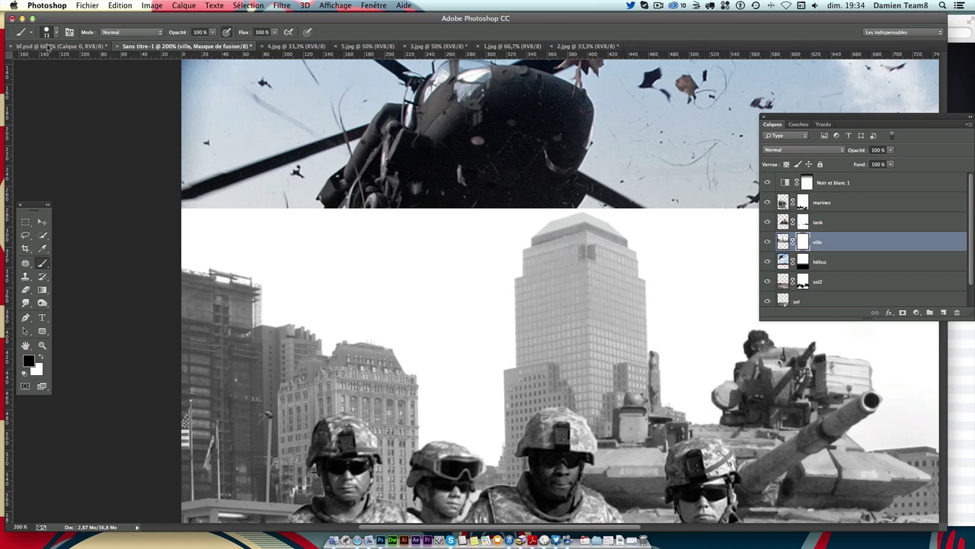
pyautogui.click(55, 32)
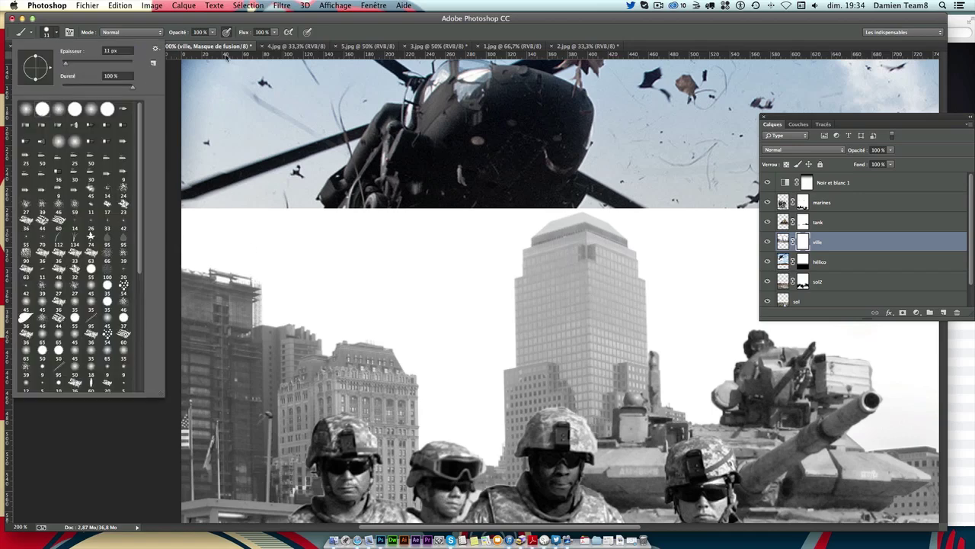
pyautogui.click(262, 17)
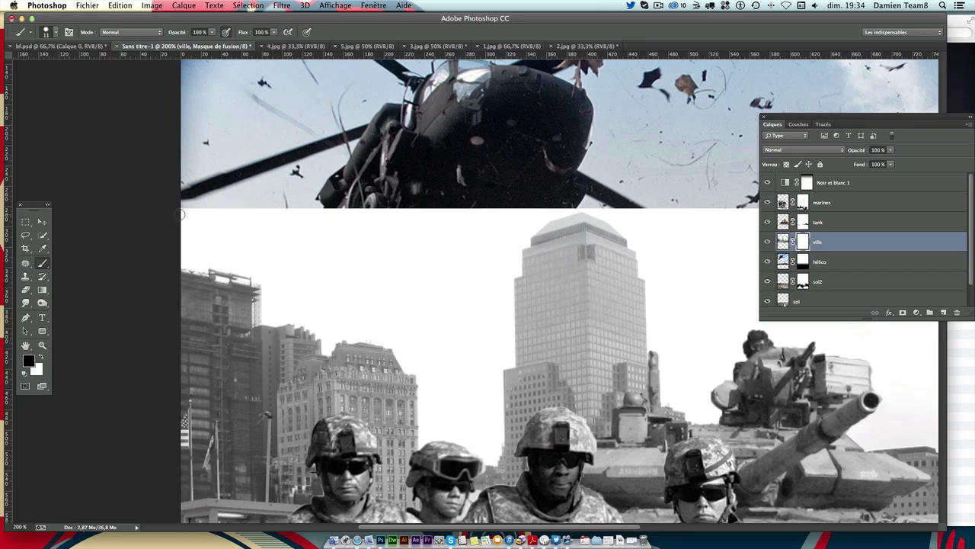
pyautogui.moveTo(175, 261)
pyautogui.mouseDown()
pyautogui.moveTo(242, 279)
pyautogui.moveTo(263, 319)
pyautogui.mouseUp()
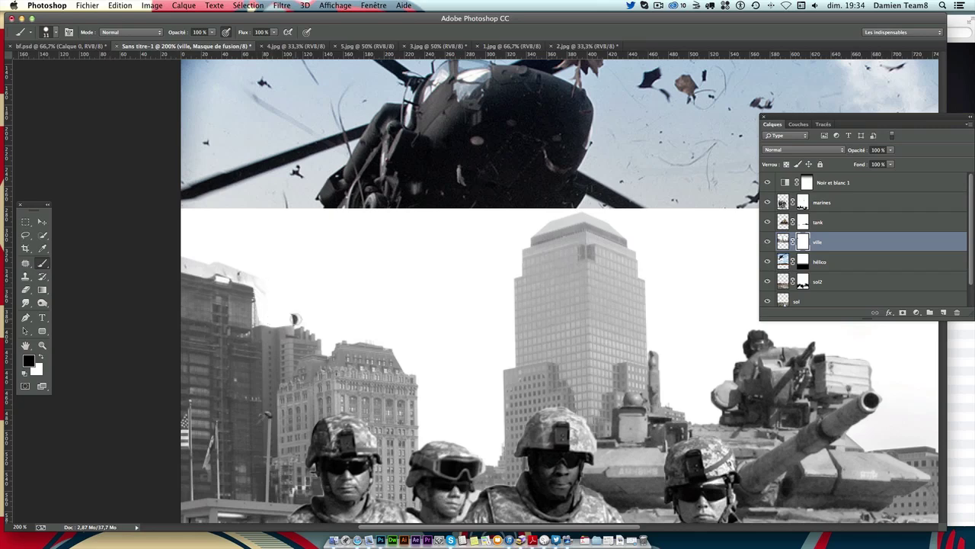
pyautogui.moveTo(314, 324)
pyautogui.mouseDown()
pyautogui.moveTo(326, 349)
pyautogui.moveTo(369, 339)
pyautogui.mouseUp()
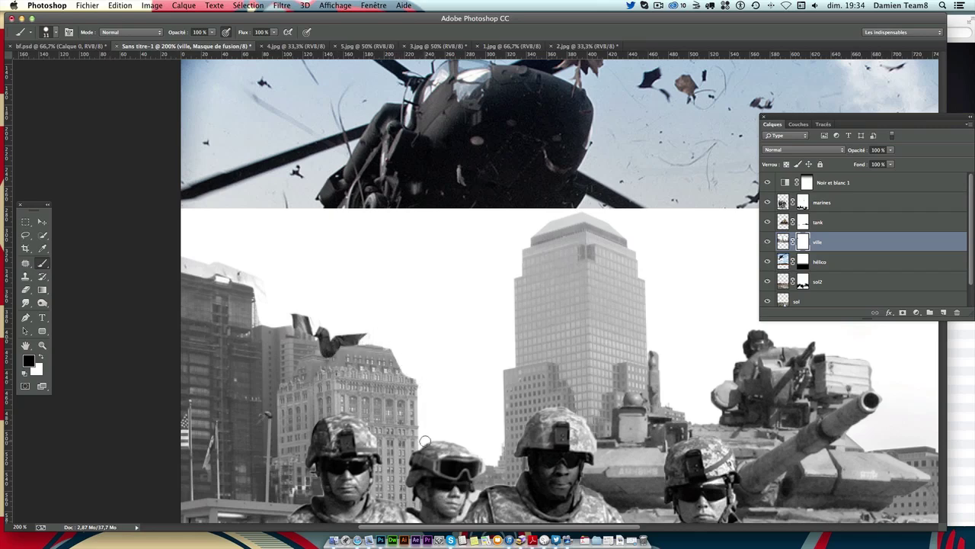
# Step: Mask the city above the helmet and Shift-click straight strokes along the tower and under the helicopter
pyautogui.scroll(-3, 431, 305)
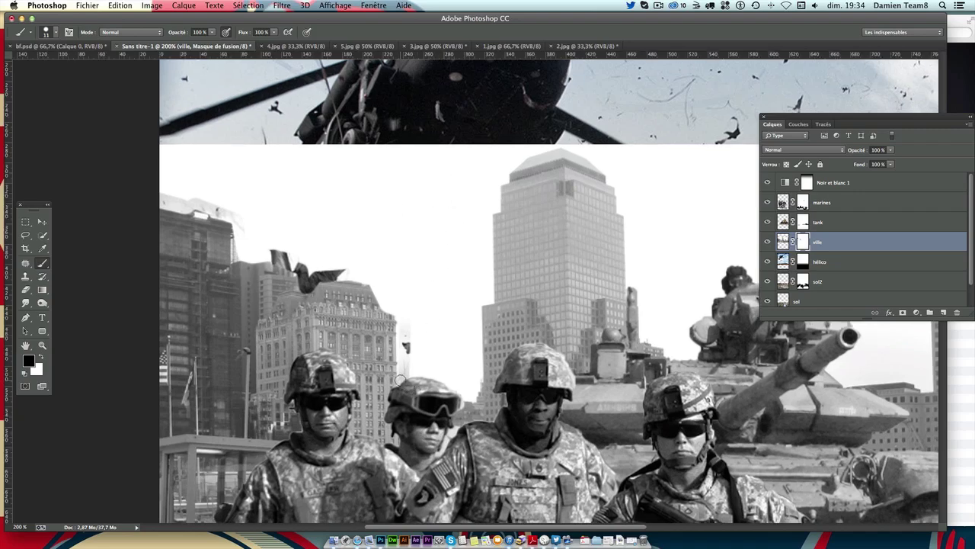
pyautogui.moveTo(416, 376); pyautogui.dragTo(465, 394)
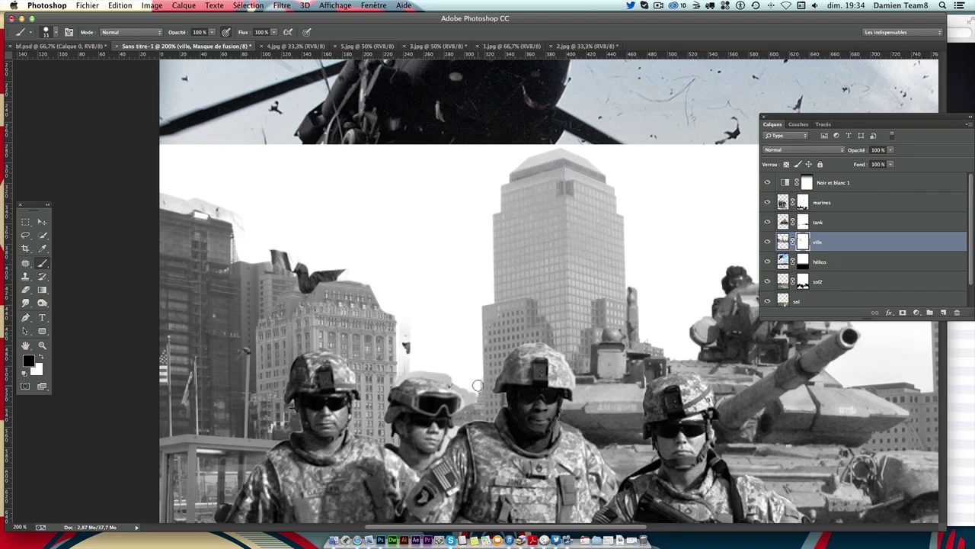
pyautogui.keyDown('shift'); pyautogui.click(477, 307); pyautogui.keyUp('shift')
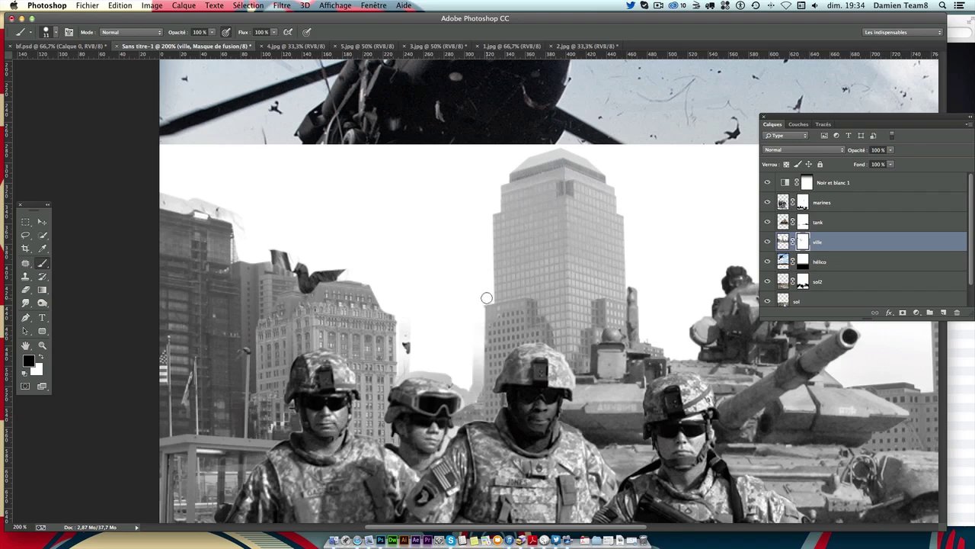
pyautogui.keyDown('shift'); pyautogui.click(486, 215); pyautogui.keyUp('shift')
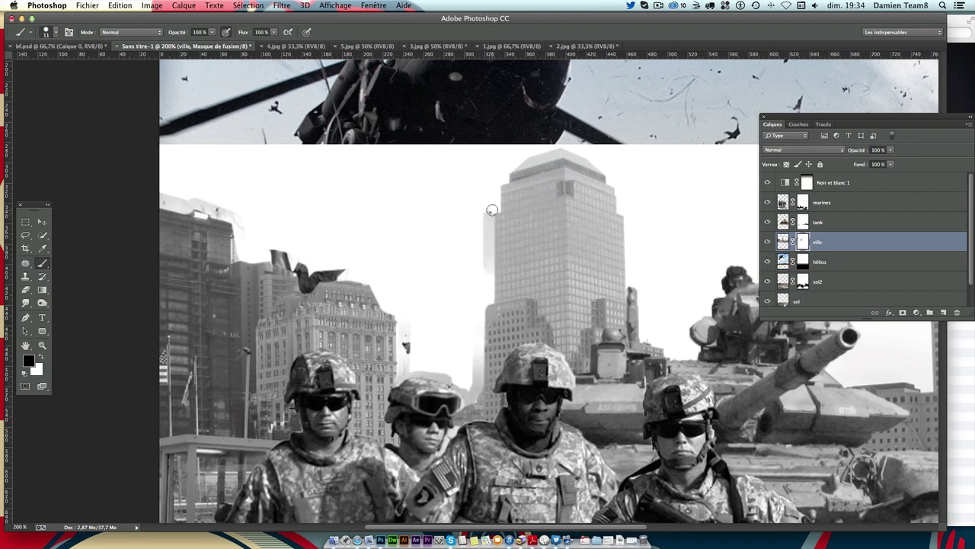
pyautogui.keyDown('shift'); pyautogui.click(493, 176); pyautogui.keyUp('shift')
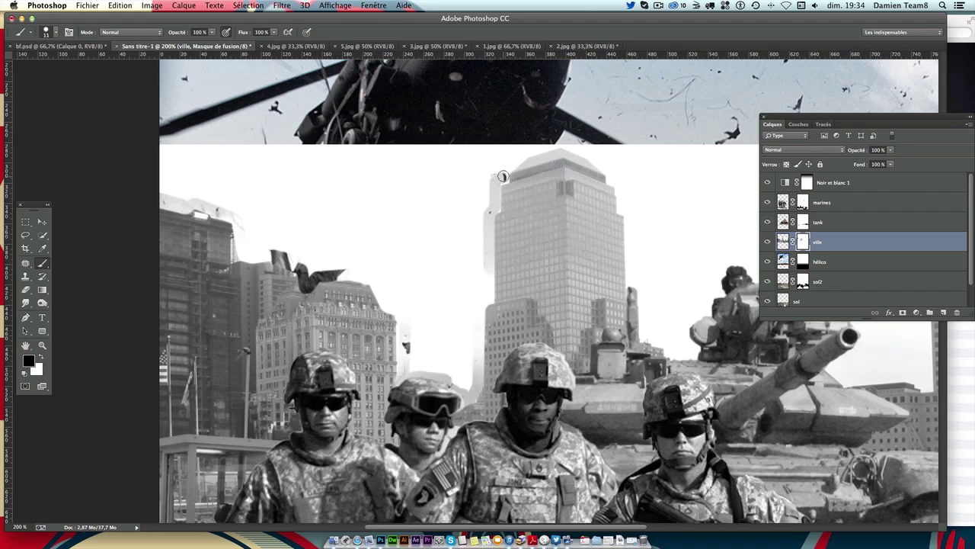
pyautogui.keyDown('shift'); pyautogui.click(530, 144); pyautogui.keyUp('shift')
pyautogui.moveTo(530, 144); pyautogui.dragTo(233, 150)
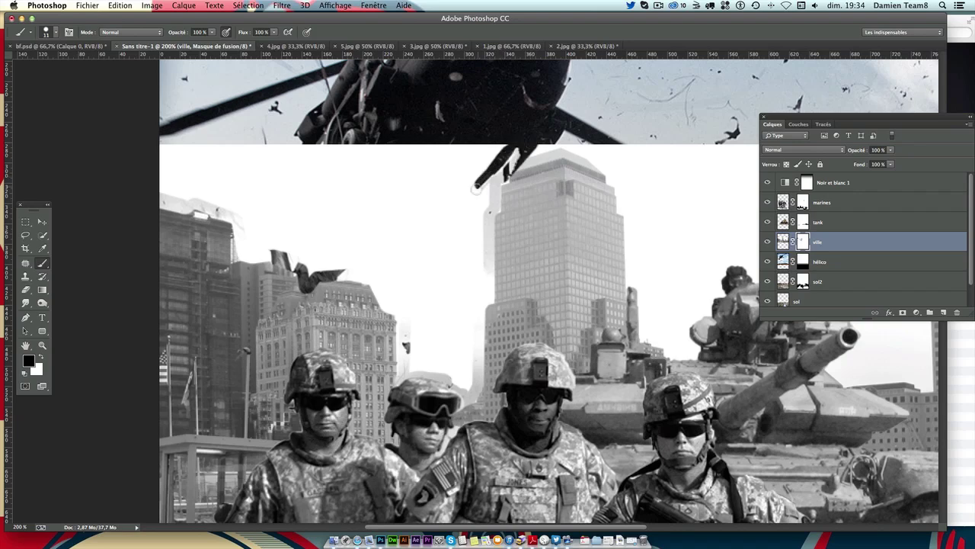
# Step: With a 43 px brush, reveal the helicopter's grassy underside and tail over the city
pyautogui.click(55, 33)
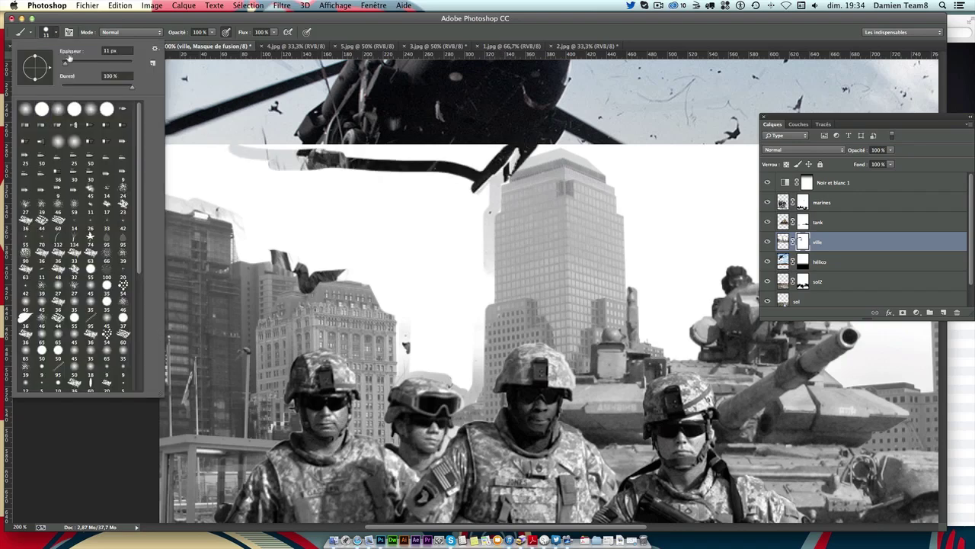
pyautogui.doubleClick(79, 64)
pyautogui.moveTo(312, 187)
pyautogui.mouseDown()
pyautogui.moveTo(232, 158)
pyautogui.moveTo(485, 143)
pyautogui.mouseUp()
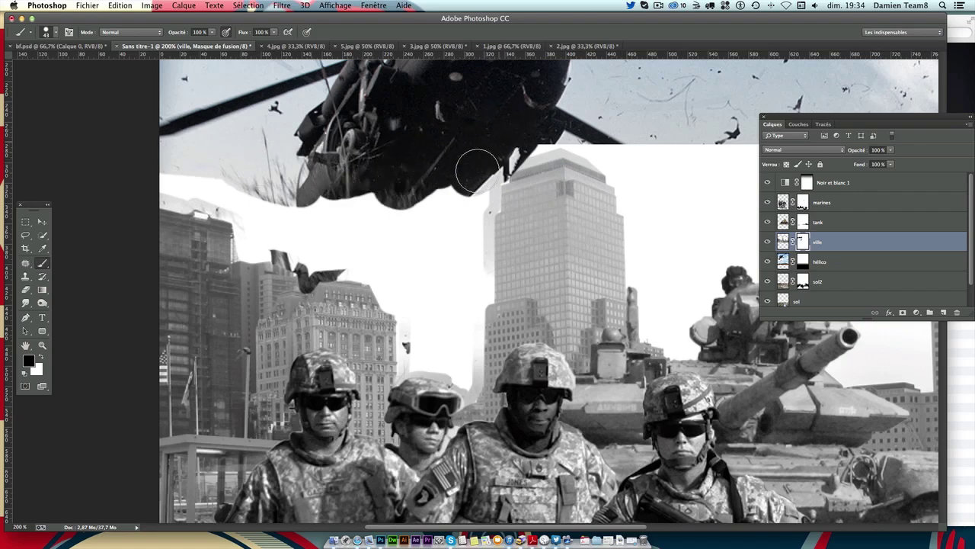
pyautogui.moveTo(485, 143)
pyautogui.mouseDown()
pyautogui.moveTo(437, 229)
pyautogui.moveTo(212, 186)
pyautogui.moveTo(274, 229)
pyautogui.moveTo(293, 221)
pyautogui.moveTo(301, 255)
pyautogui.moveTo(324, 248)
pyautogui.moveTo(410, 256)
pyautogui.moveTo(425, 266)
pyautogui.moveTo(409, 282)
pyautogui.moveTo(422, 259)
pyautogui.moveTo(399, 274)
pyautogui.moveTo(447, 257)
pyautogui.moveTo(429, 240)
pyautogui.moveTo(468, 200)
pyautogui.moveTo(459, 235)
pyautogui.moveTo(405, 256)
pyautogui.moveTo(470, 235)
pyautogui.moveTo(470, 195)
pyautogui.moveTo(432, 282)
pyautogui.moveTo(444, 276)
pyautogui.mouseUp()
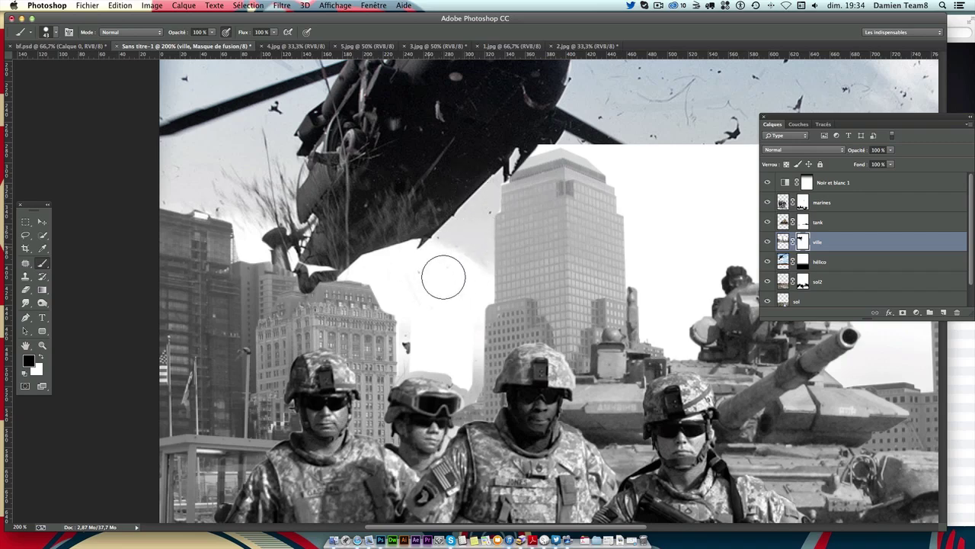
# Step: Move the hélico layer to the top of the stack, above Noir et blanc 1
pyautogui.click(828, 263)
pyautogui.moveTo(866, 265); pyautogui.dragTo(861, 177)
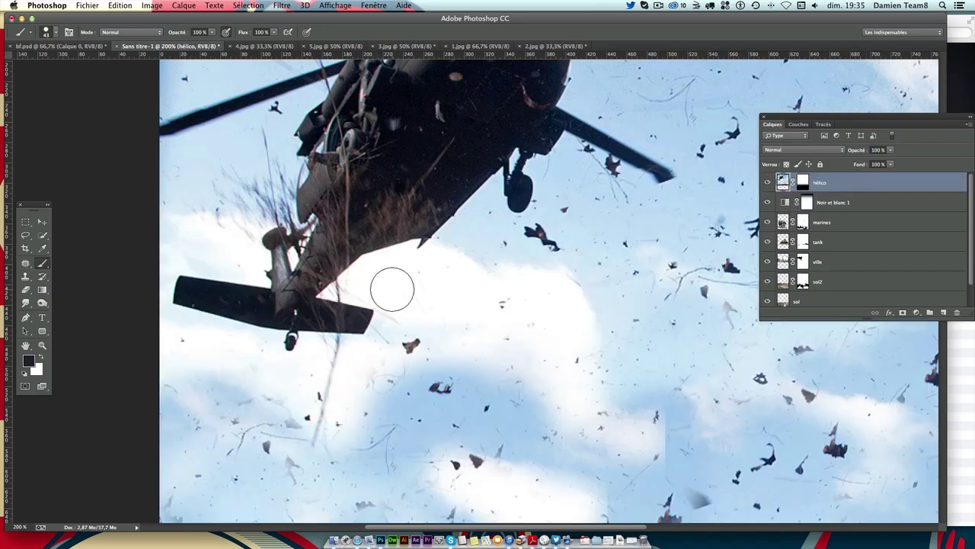
pyautogui.hscroll(5, 417, 295)
pyautogui.scroll(-2, 417, 295)
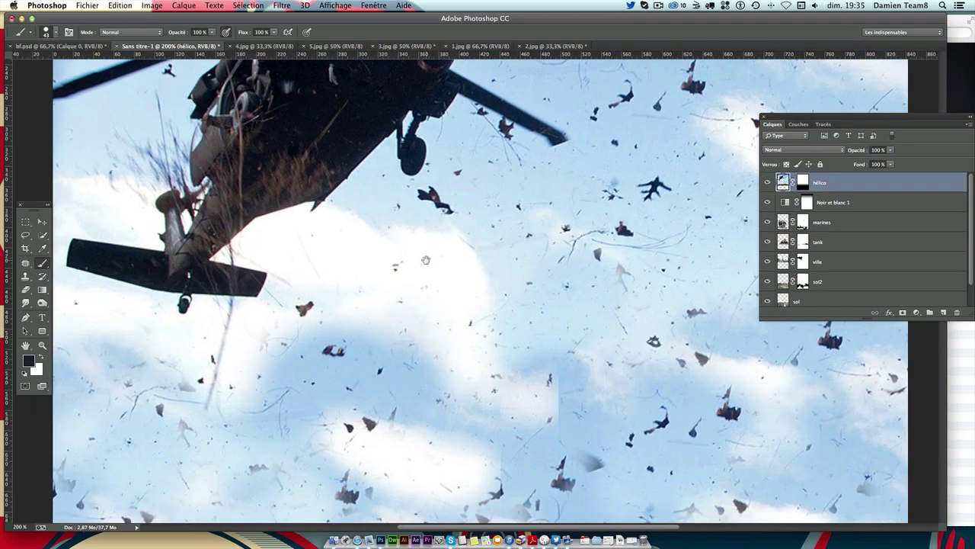
# Step: Clone-stamp debris and streaks into the empty sky around the helicopter
pyautogui.click(26, 277)
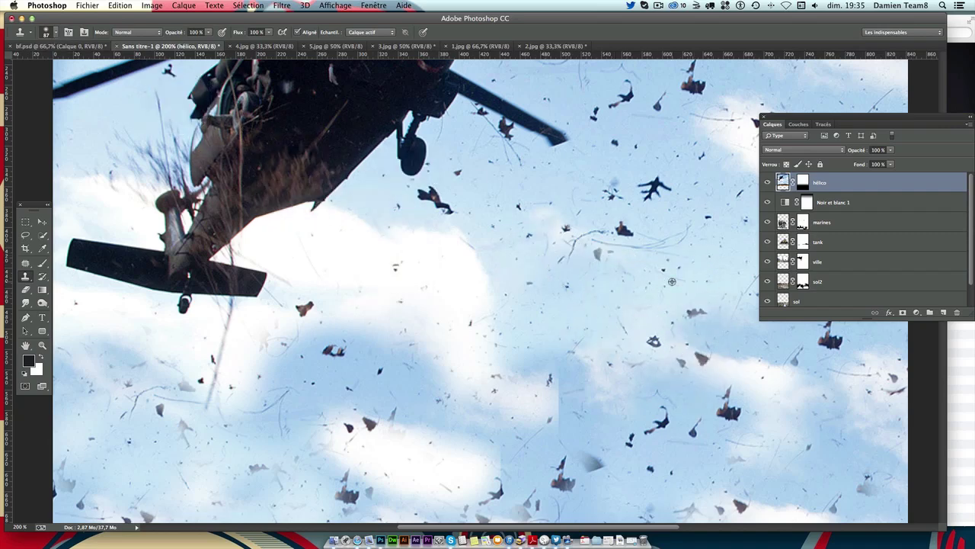
pyautogui.moveTo(444, 294); pyautogui.dragTo(388, 293)
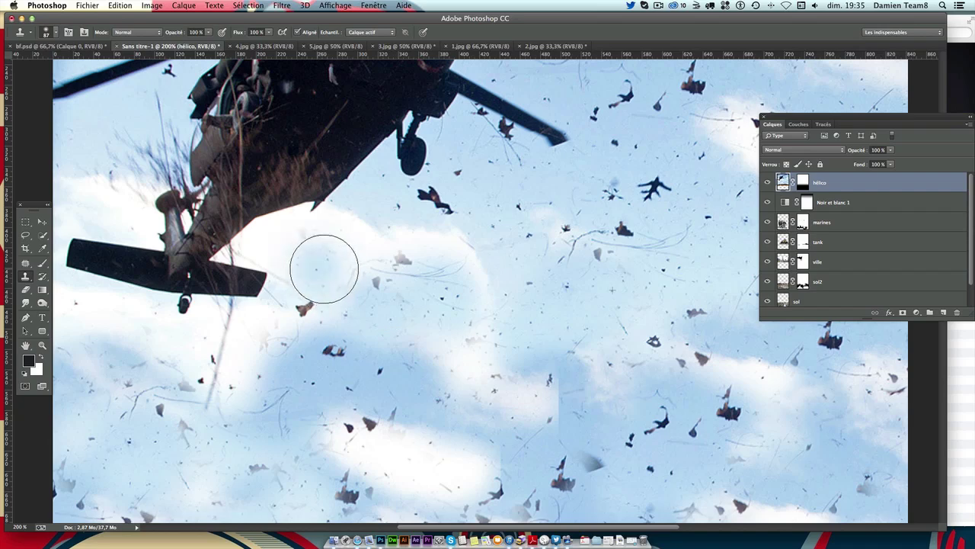
pyautogui.moveTo(348, 255); pyautogui.dragTo(525, 266)
pyautogui.moveTo(432, 241); pyautogui.dragTo(463, 268)
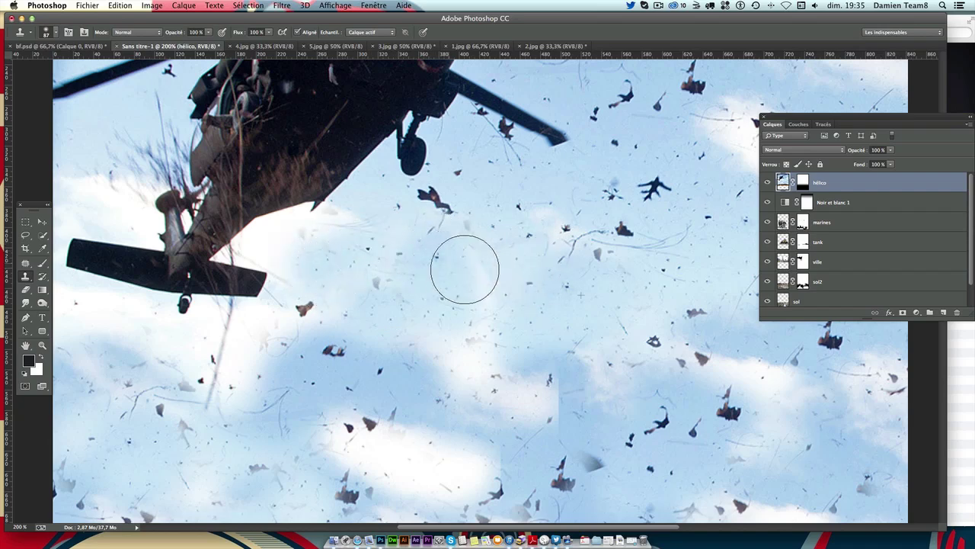
pyautogui.moveTo(318, 320); pyautogui.dragTo(320, 266)
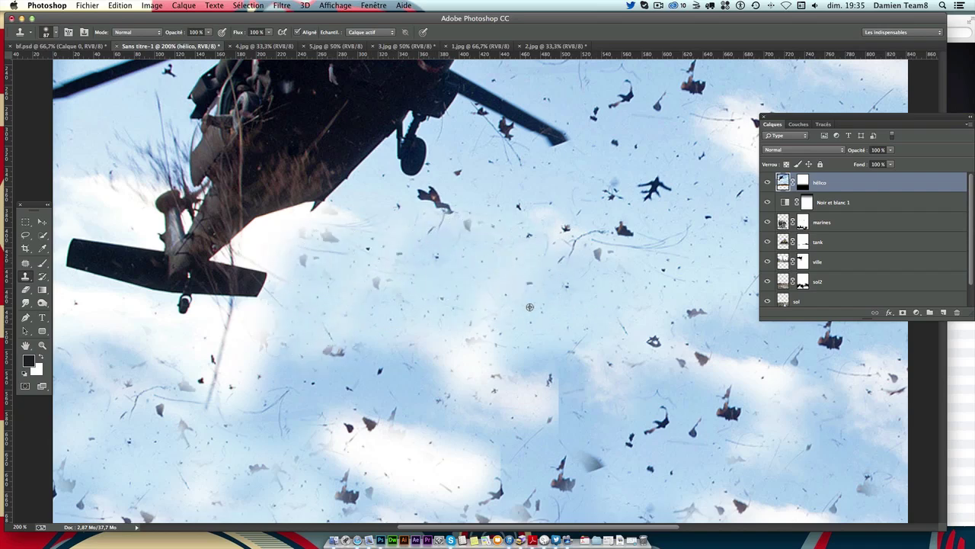
pyautogui.moveTo(546, 291); pyautogui.dragTo(517, 208)
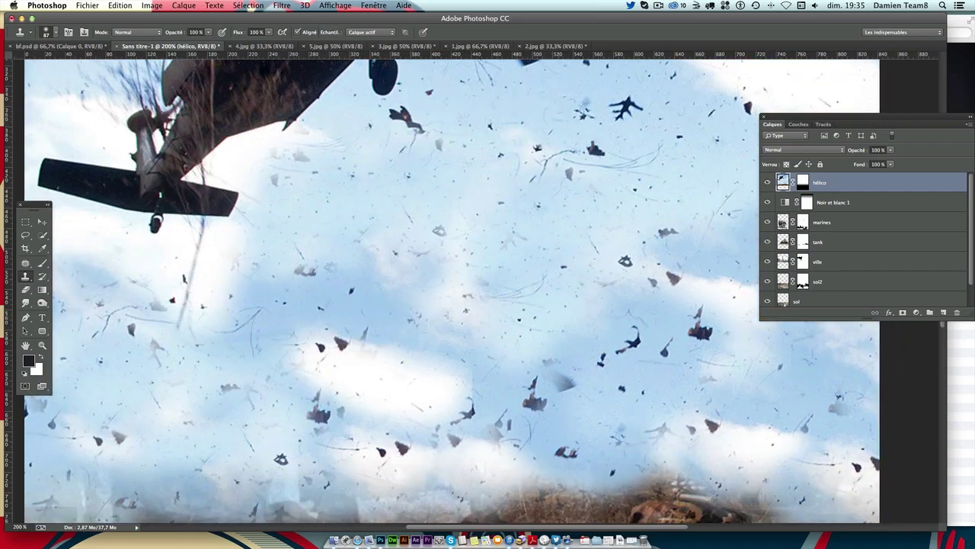
# Step: Stamp more debris streaks and bird-shaped fragments into the open sky
pyautogui.moveTo(496, 246)
pyautogui.mouseDown()
pyautogui.moveTo(455, 267)
pyautogui.moveTo(402, 270)
pyautogui.mouseUp()
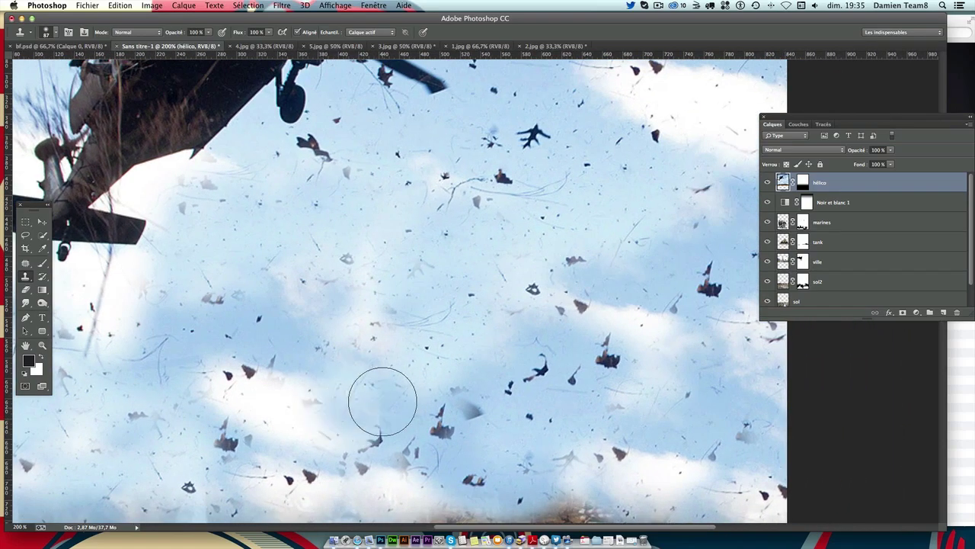
pyautogui.moveTo(343, 306); pyautogui.dragTo(474, 337)
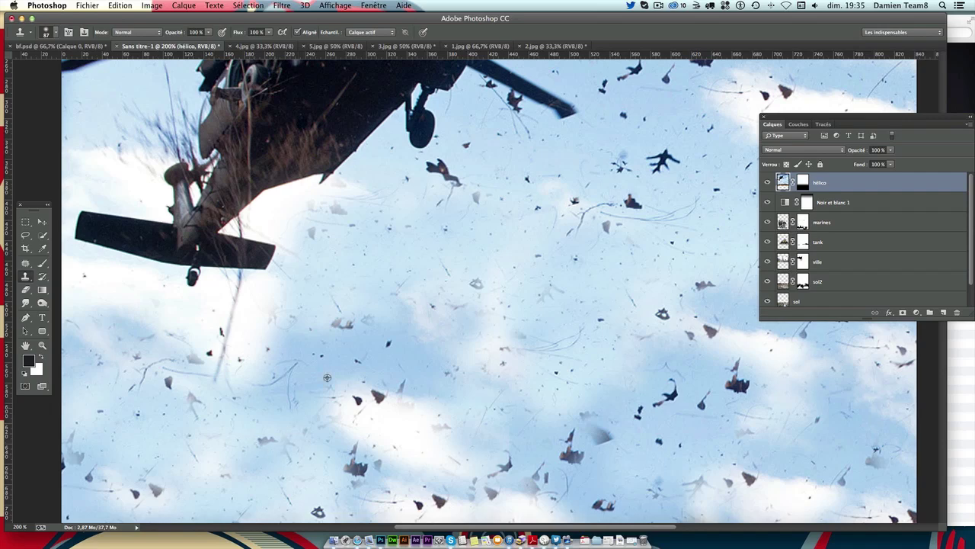
pyautogui.moveTo(364, 267); pyautogui.dragTo(337, 298)
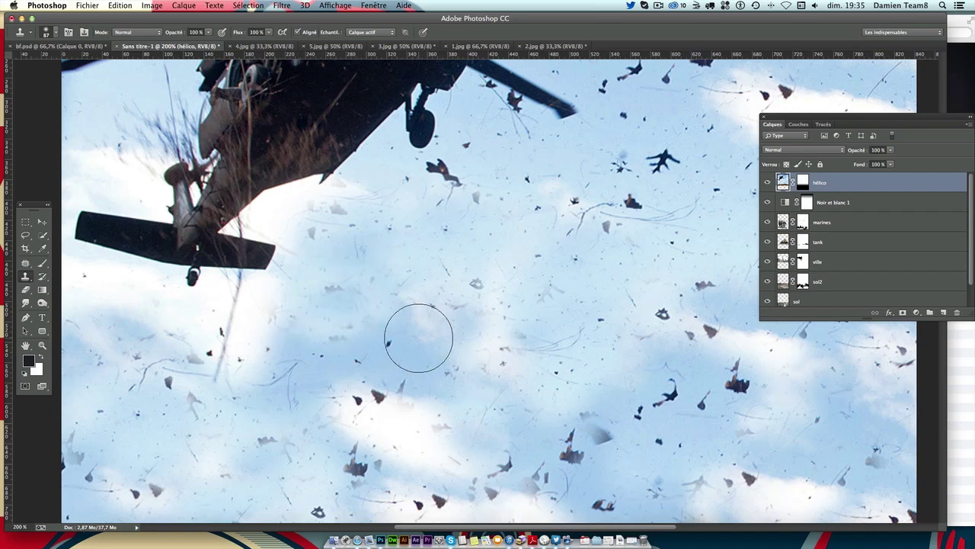
pyautogui.click(418, 338)
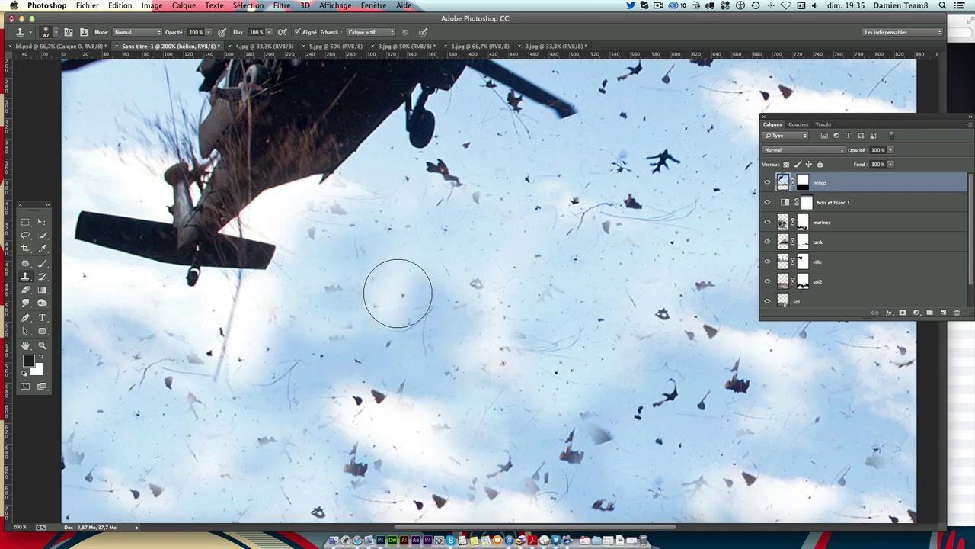
pyautogui.click(382, 312)
pyautogui.click(350, 256)
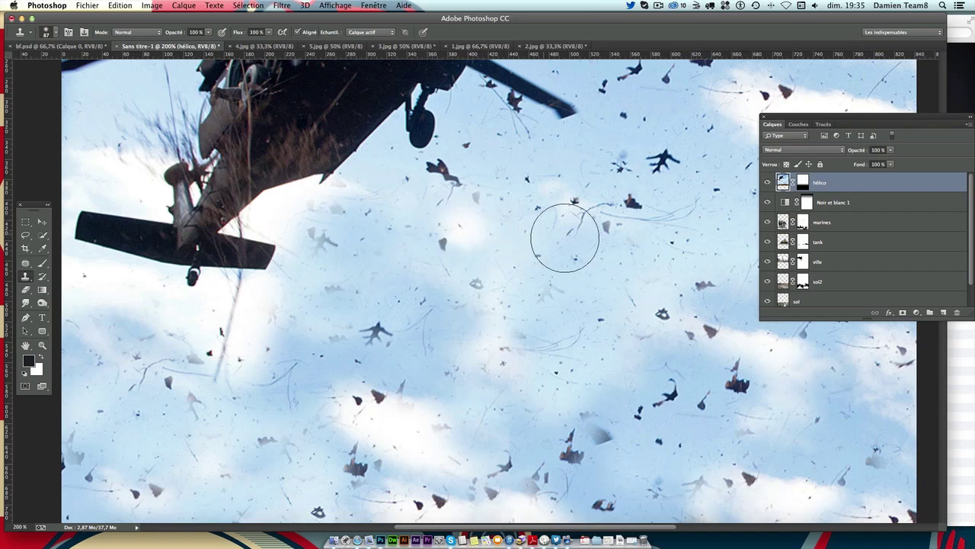
pyautogui.click(323, 326)
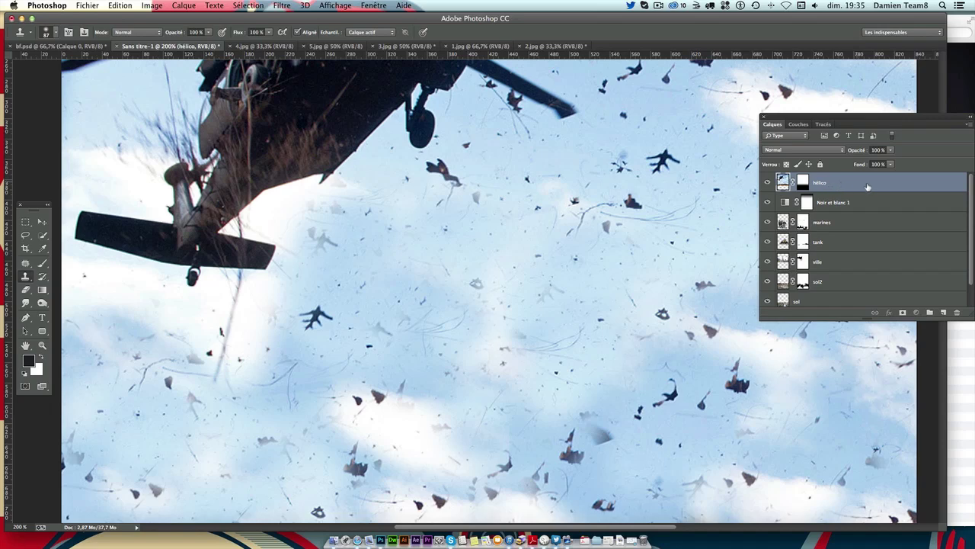
# Step: Return hélico below the city layer, review the composition, and touch up the bluish gap by the tower
pyautogui.moveTo(864, 184)
pyautogui.mouseDown()
pyautogui.moveTo(835, 289)
pyautogui.moveTo(838, 275)
pyautogui.mouseUp()
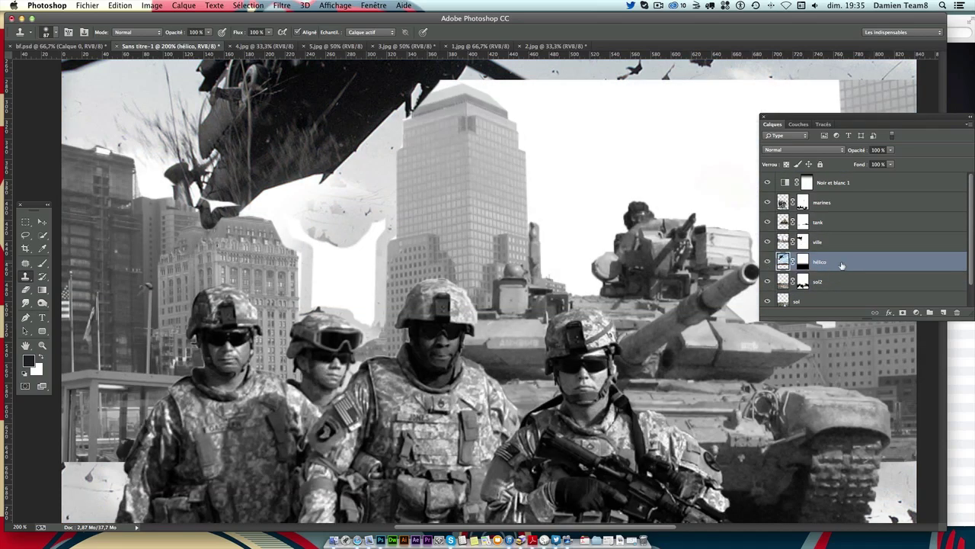
pyautogui.click(638, 246)
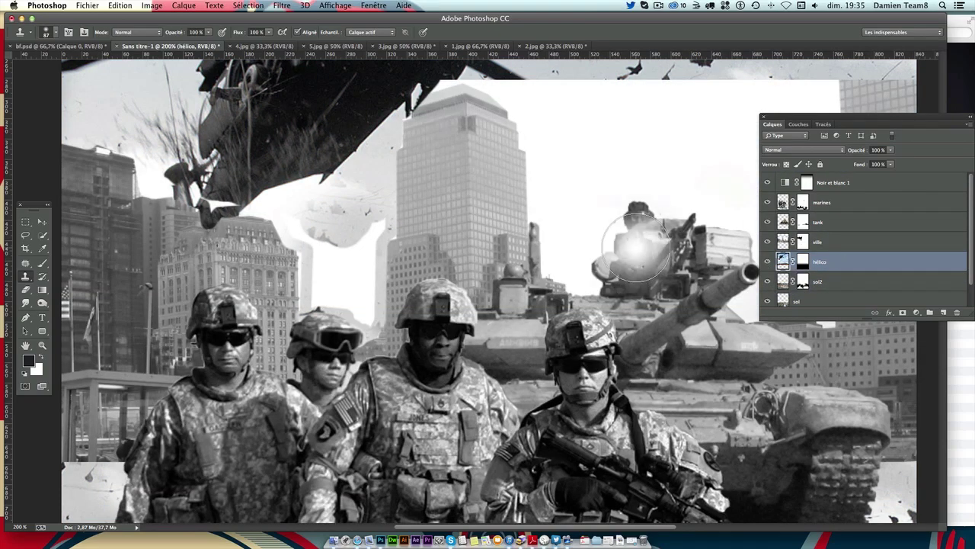
pyautogui.press('super+minus')
pyautogui.press('super+minus')
pyautogui.press('super+plus')
pyautogui.press('super+plus')
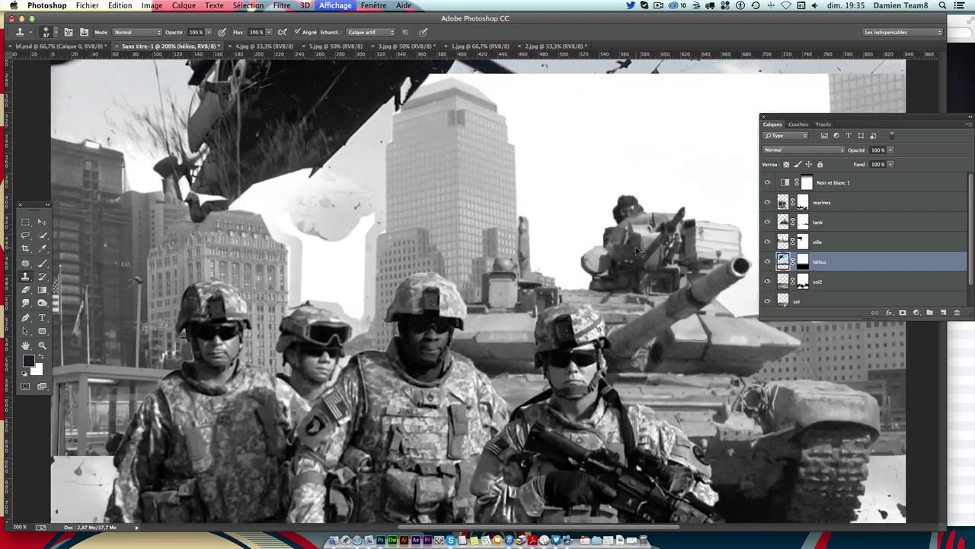
pyautogui.scroll(5, 317, 316)
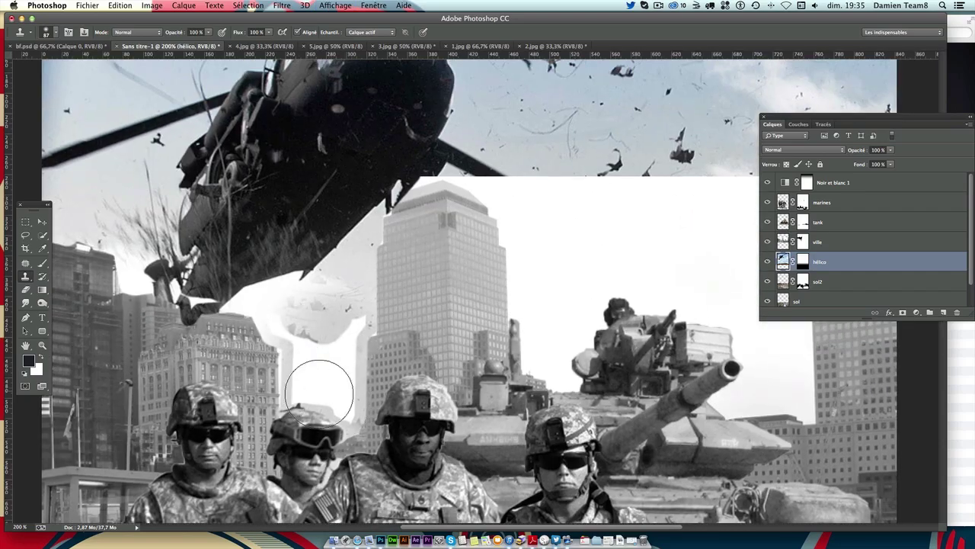
pyautogui.moveTo(321, 366)
pyautogui.mouseDown()
pyautogui.moveTo(324, 320)
pyautogui.moveTo(342, 350)
pyautogui.mouseUp()
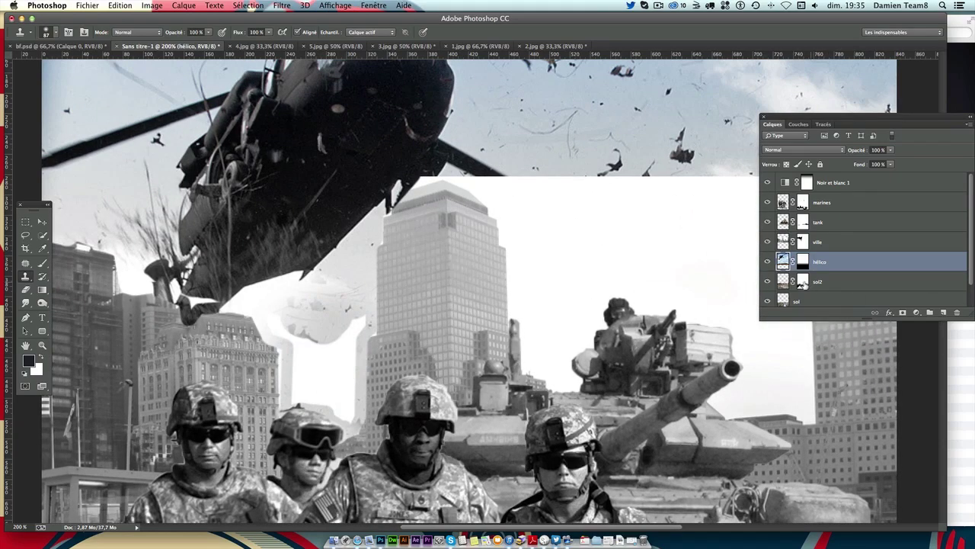
# Step: With a 30 px brush on the ville mask, blend the gap beside the tower
pyautogui.click(803, 243)
pyautogui.press('b')
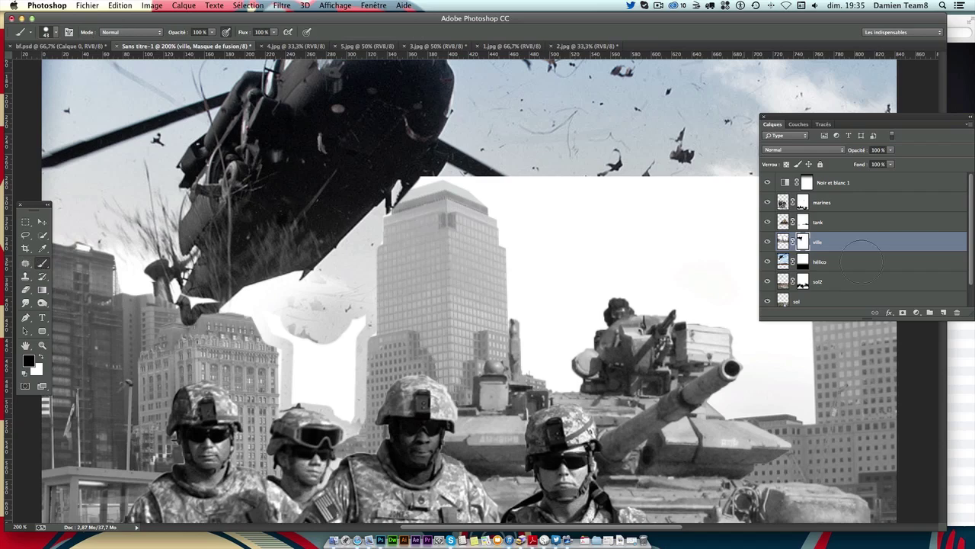
pyautogui.scroll(-3, 322, 309)
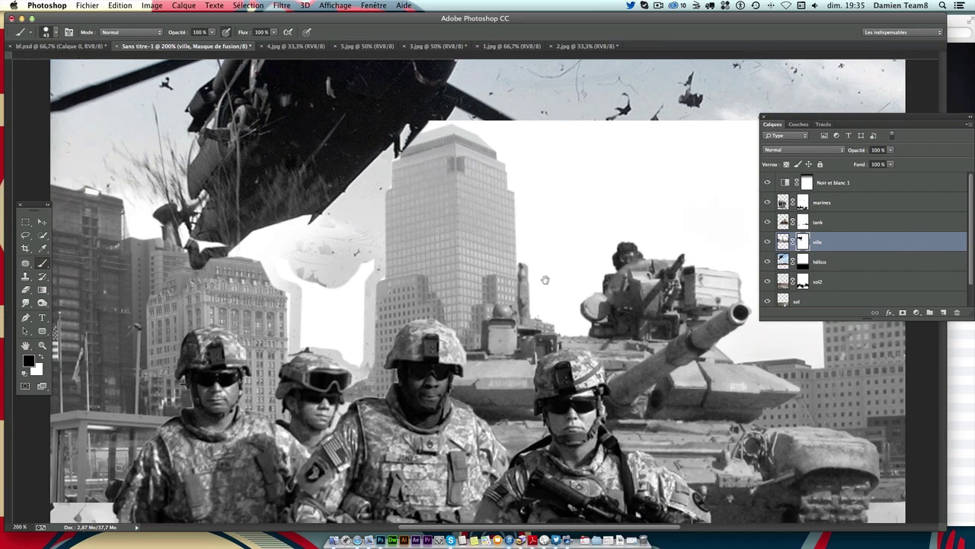
pyautogui.click(54, 32)
pyautogui.moveTo(74, 62); pyautogui.dragTo(72, 62)
pyautogui.press('Return')
pyautogui.moveTo(300, 289)
pyautogui.mouseDown()
pyautogui.moveTo(318, 286)
pyautogui.moveTo(305, 265)
pyautogui.moveTo(311, 318)
pyautogui.moveTo(328, 333)
pyautogui.moveTo(327, 261)
pyautogui.moveTo(359, 254)
pyautogui.moveTo(333, 266)
pyautogui.moveTo(355, 360)
pyautogui.moveTo(305, 341)
pyautogui.moveTo(302, 279)
pyautogui.moveTo(372, 256)
pyautogui.mouseUp()
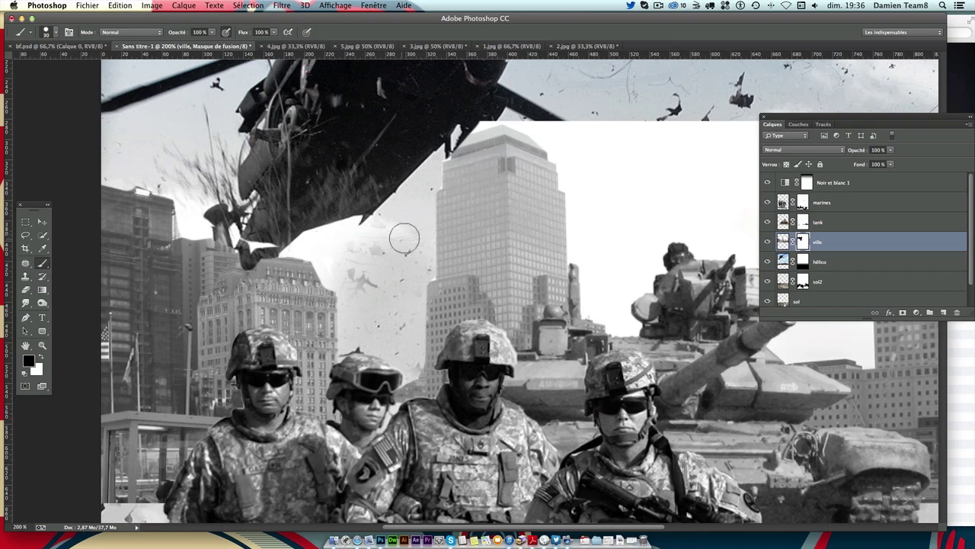
# Step: With a 10 px brush, mask the city near the helicopter tail and along the tower's right edge
pyautogui.moveTo(386, 218); pyautogui.dragTo(366, 222)
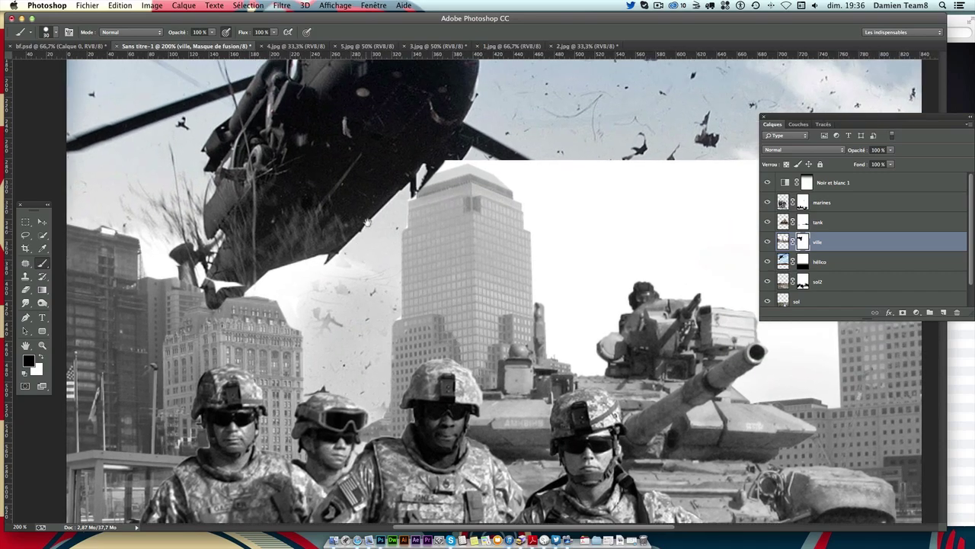
pyautogui.click(56, 31)
pyautogui.moveTo(71, 64); pyautogui.dragTo(65, 66)
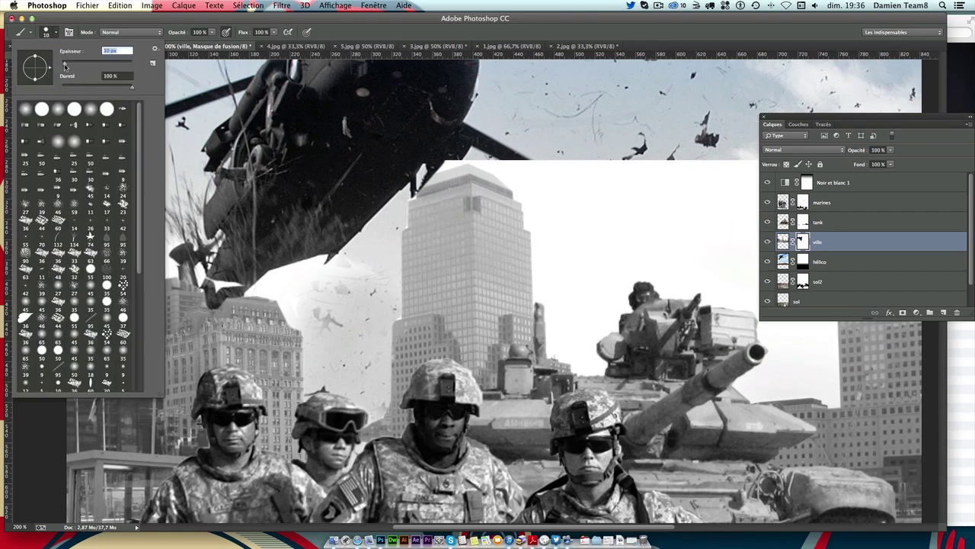
pyautogui.press('Return')
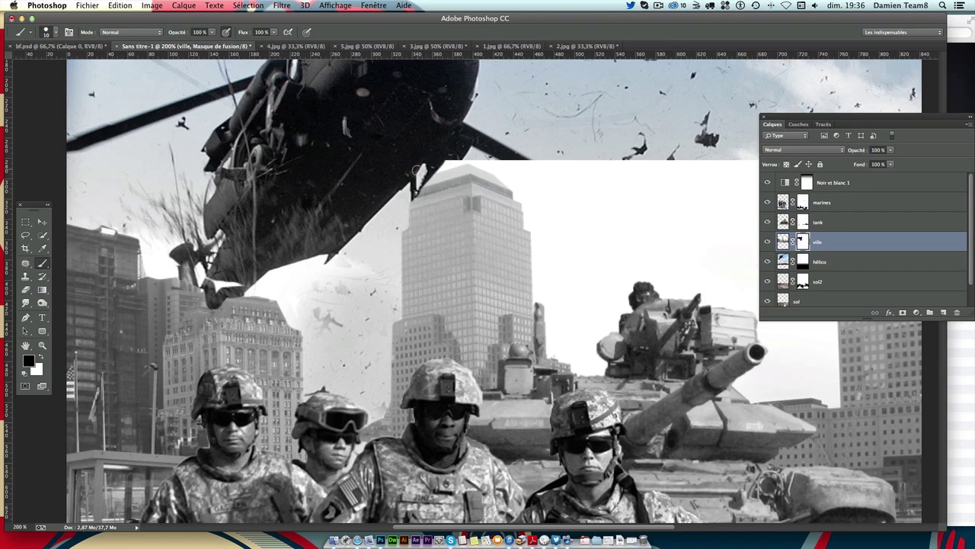
pyautogui.moveTo(484, 161)
pyautogui.mouseDown()
pyautogui.moveTo(508, 155)
pyautogui.moveTo(439, 166)
pyautogui.moveTo(515, 179)
pyautogui.mouseUp()
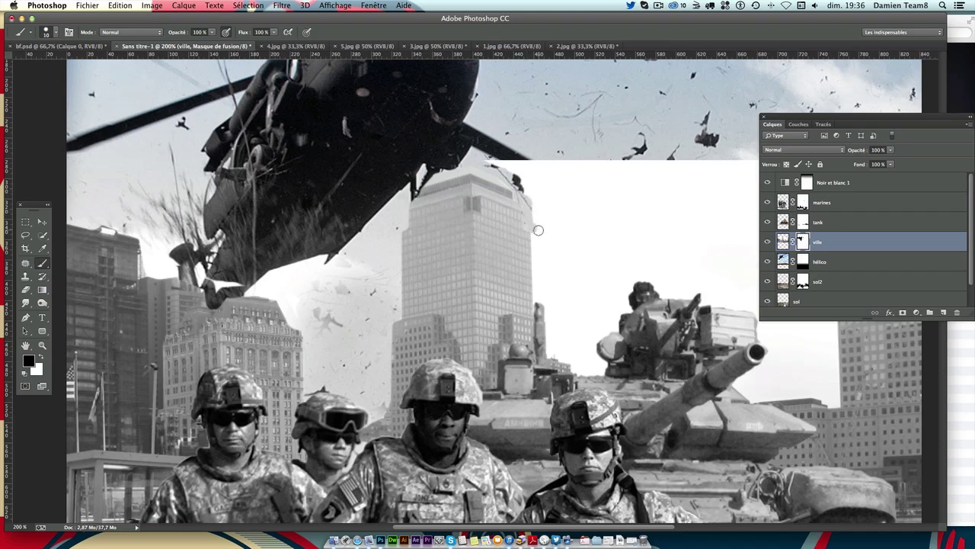
pyautogui.moveTo(538, 293); pyautogui.dragTo(550, 352)
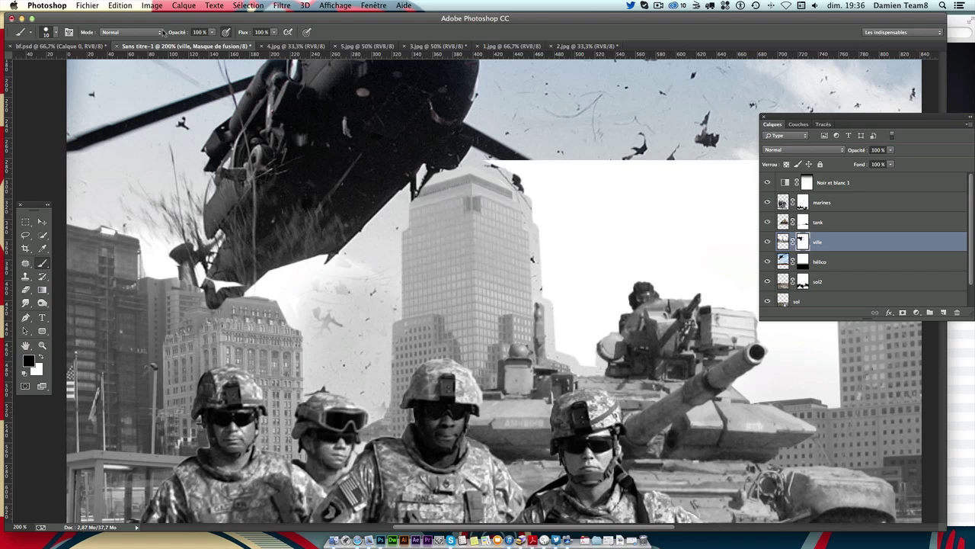
# Step: Enlarge the brush to 34 px and mask the city away around the helicopter rotor
pyautogui.click(51, 33)
pyautogui.moveTo(62, 61); pyautogui.dragTo(70, 61)
pyautogui.press('Return')
pyautogui.moveTo(557, 177)
pyautogui.mouseDown()
pyautogui.moveTo(504, 157)
pyautogui.moveTo(571, 221)
pyautogui.moveTo(555, 217)
pyautogui.moveTo(568, 335)
pyautogui.moveTo(602, 347)
pyautogui.moveTo(655, 175)
pyautogui.moveTo(602, 320)
pyautogui.mouseUp()
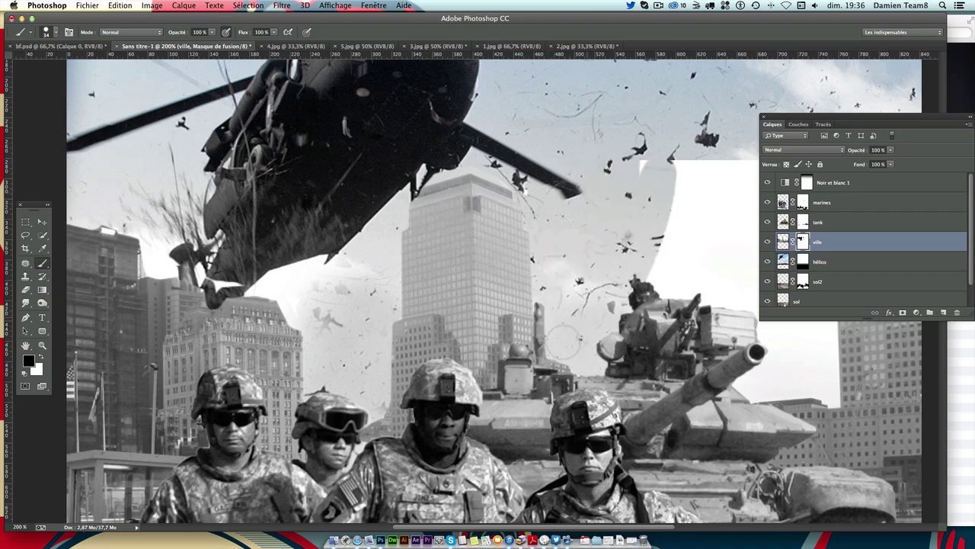
pyautogui.hscroll(5, 611, 349)
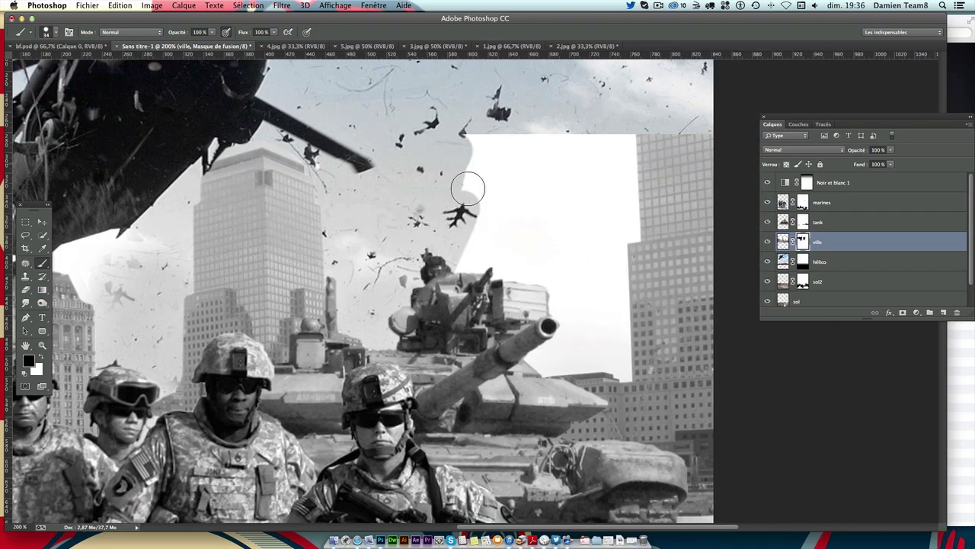
pyautogui.moveTo(447, 157)
pyautogui.mouseDown()
pyautogui.moveTo(469, 156)
pyautogui.moveTo(534, 229)
pyautogui.moveTo(500, 131)
pyautogui.moveTo(496, 246)
pyautogui.moveTo(587, 184)
pyautogui.moveTo(560, 139)
pyautogui.moveTo(616, 141)
pyautogui.moveTo(547, 366)
pyautogui.moveTo(584, 263)
pyautogui.moveTo(562, 330)
pyautogui.moveTo(564, 289)
pyautogui.moveTo(581, 341)
pyautogui.mouseUp()
# Step: Paint straight mask strokes along the right-hand building's edge and beside the tank, clearing the white strip
pyautogui.click(55, 34)
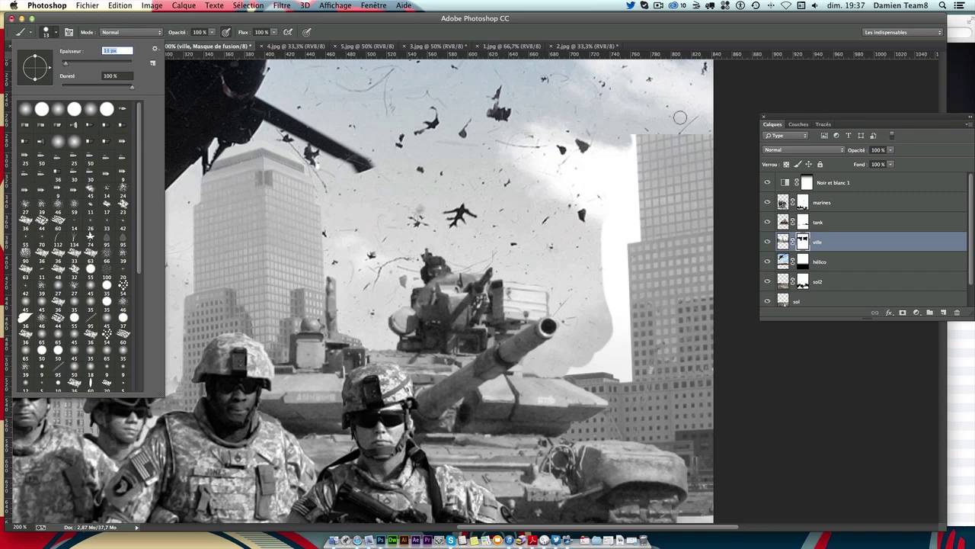
pyautogui.click(631, 127)
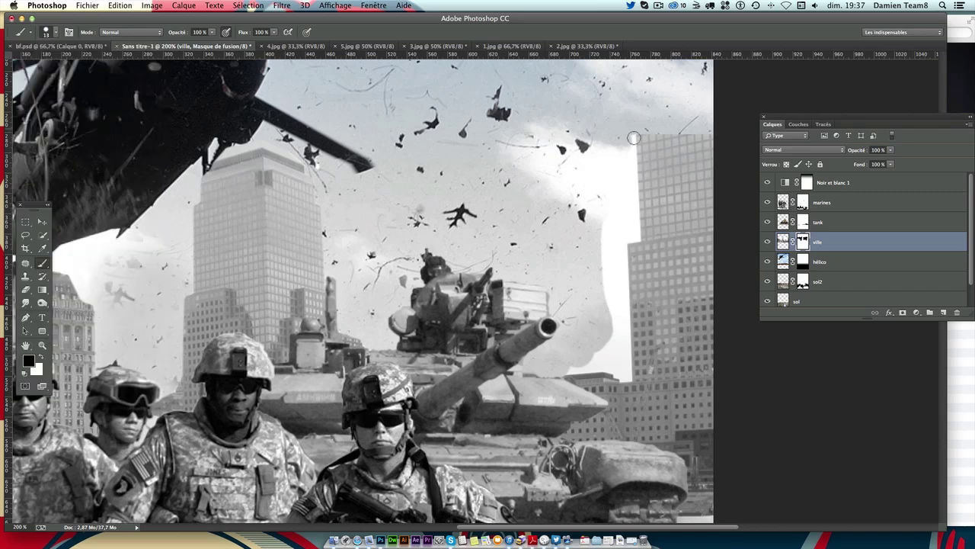
pyautogui.keyDown('shift'); pyautogui.click(634, 236); pyautogui.keyUp('shift')
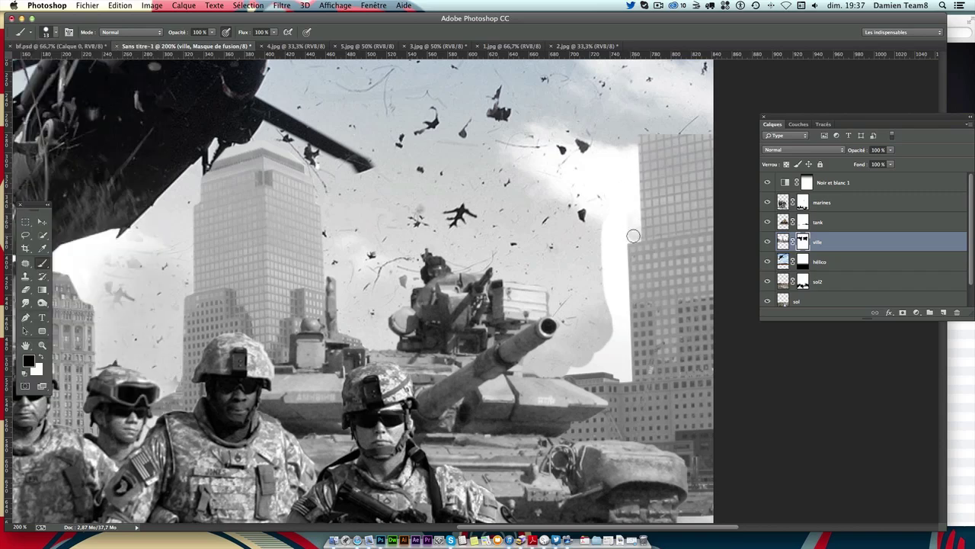
pyautogui.keyDown('shift'); pyautogui.click(624, 375); pyautogui.keyUp('shift')
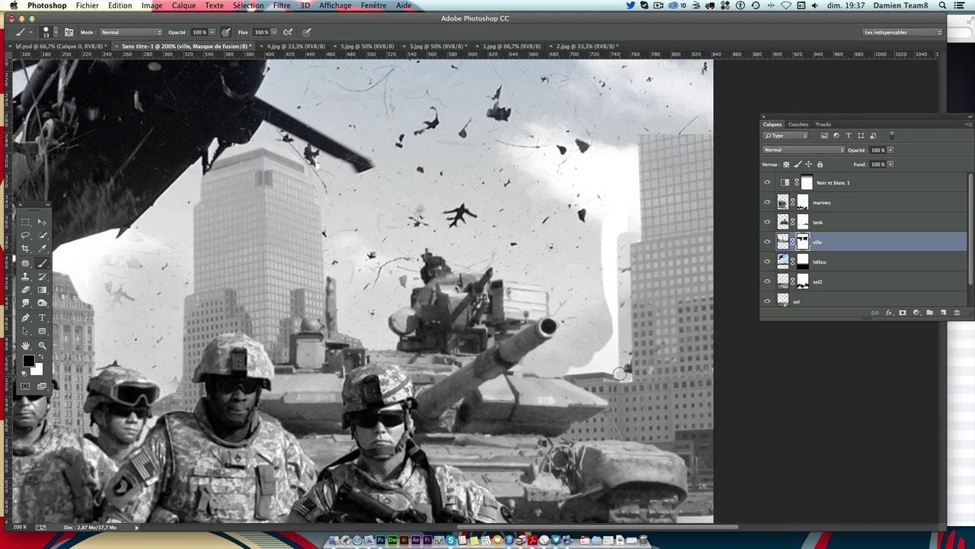
pyautogui.keyDown('shift'); pyautogui.click(564, 368); pyautogui.keyUp('shift')
pyautogui.moveTo(611, 352); pyautogui.dragTo(615, 224)
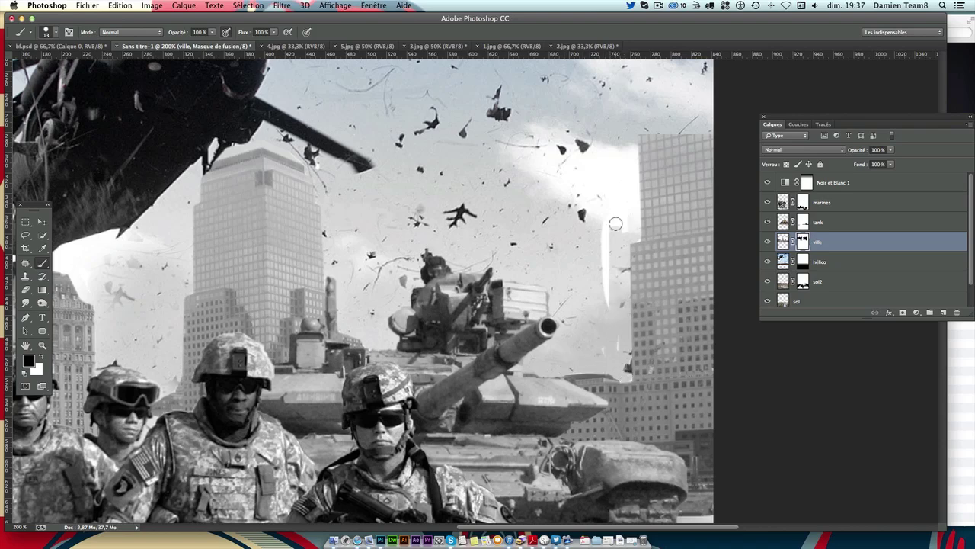
pyautogui.moveTo(603, 349); pyautogui.dragTo(599, 304)
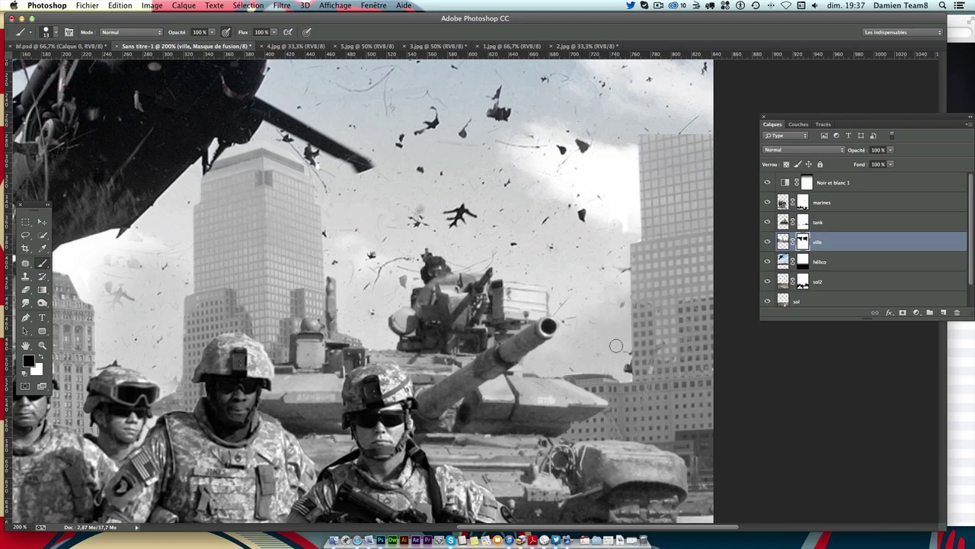
pyautogui.moveTo(483, 253)
pyautogui.mouseDown()
pyautogui.moveTo(524, 239)
pyautogui.moveTo(435, 348)
pyautogui.mouseUp()
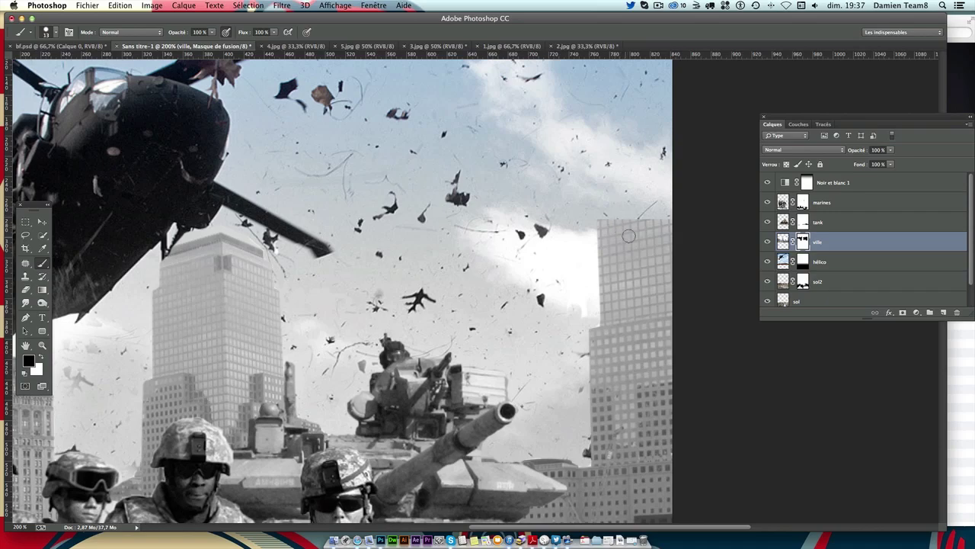
pyautogui.hscroll(5, 613, 260)
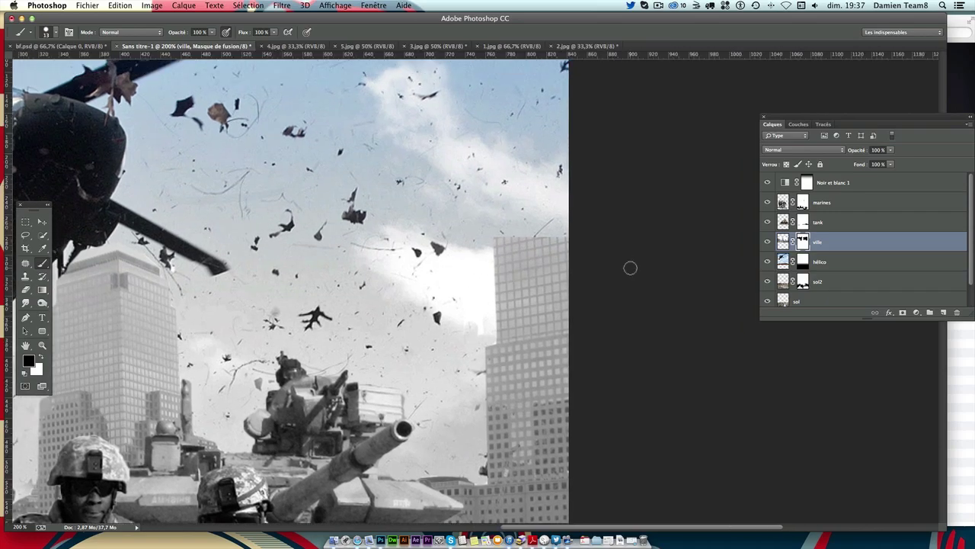
pyautogui.press('super+minus')
pyautogui.press('super+minus')
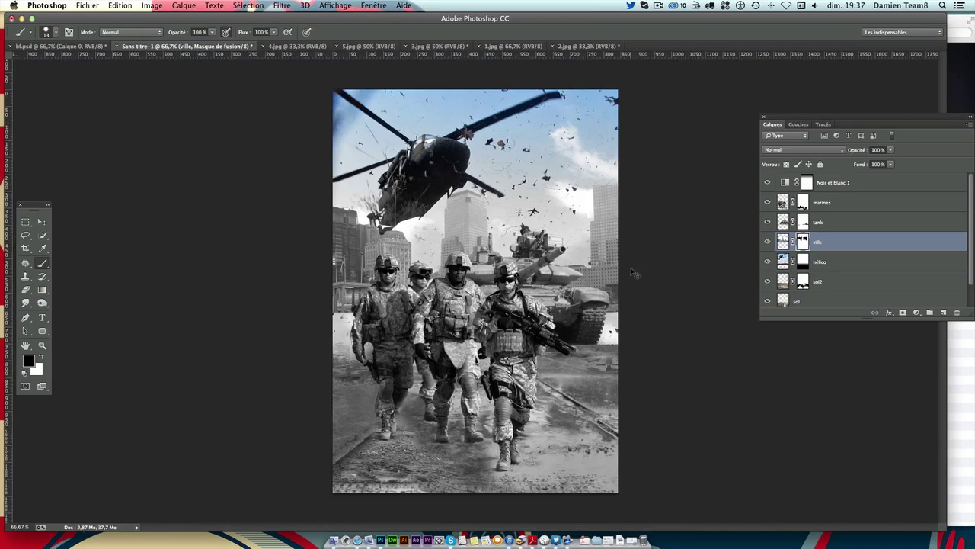
# Step: Toggle ville to compare, raise hélico above ville, and Quick-Select the helicopter's lower body and tail
pyautogui.press('super+plus')
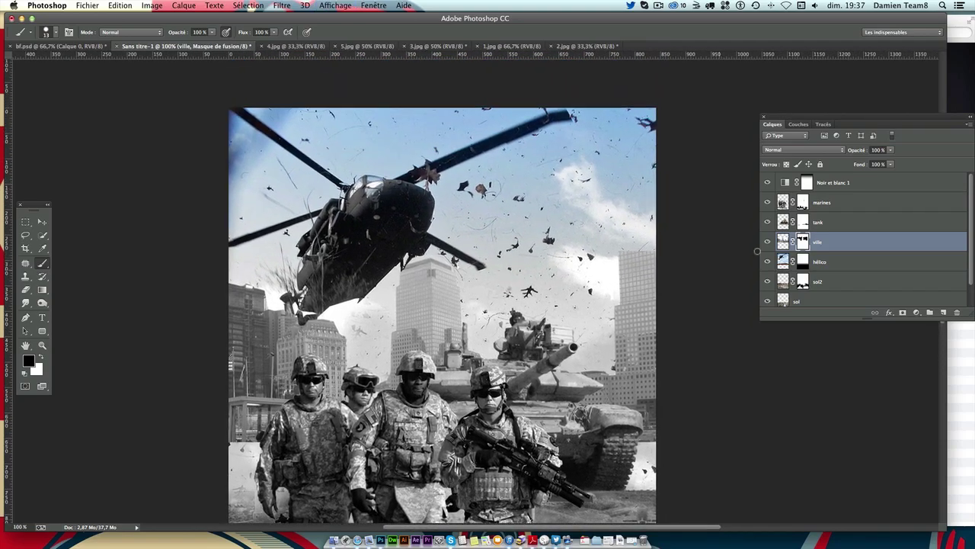
pyautogui.click(768, 241)
pyautogui.click(767, 241)
pyautogui.click(842, 263)
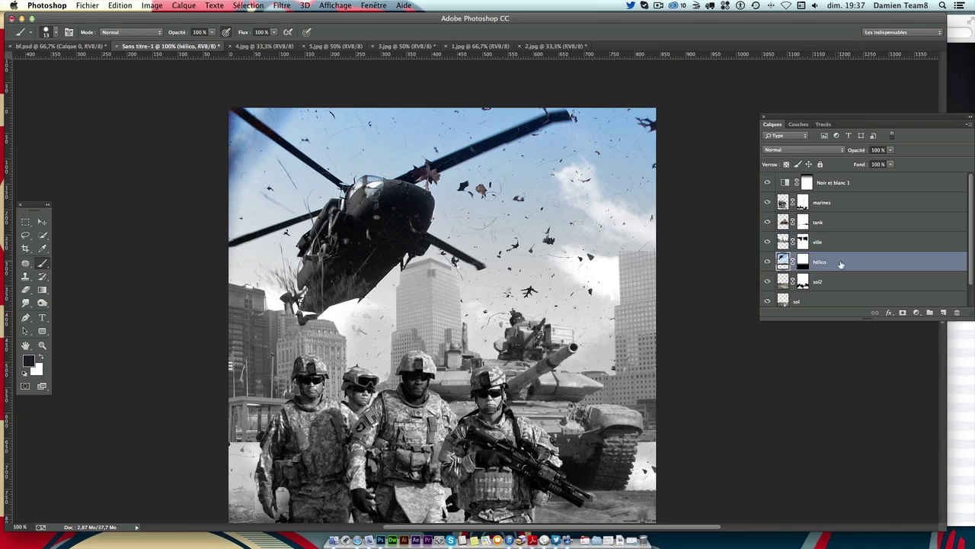
pyautogui.moveTo(819, 263); pyautogui.dragTo(823, 241)
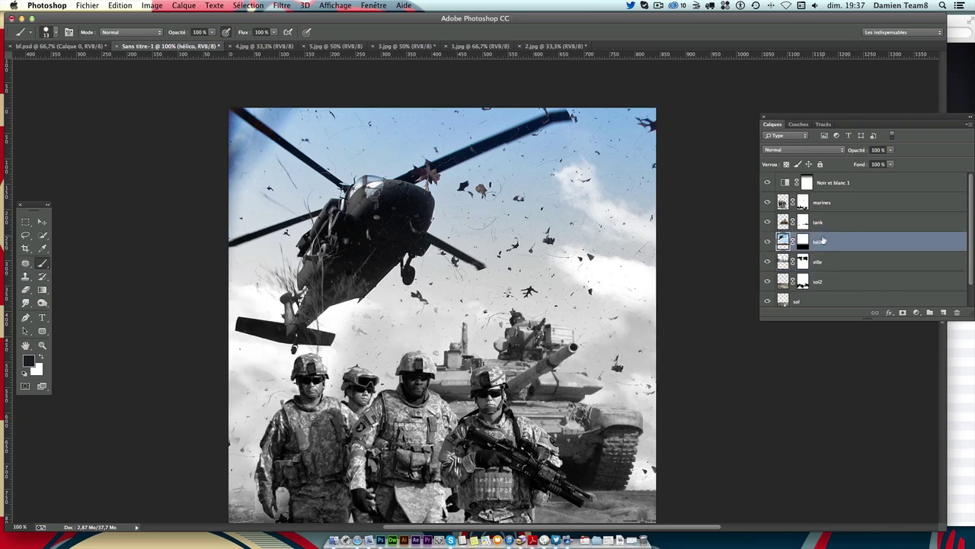
pyautogui.click(43, 237)
pyautogui.moveTo(250, 329)
pyautogui.mouseDown()
pyautogui.moveTo(301, 308)
pyautogui.moveTo(318, 247)
pyautogui.moveTo(228, 346)
pyautogui.mouseUp()
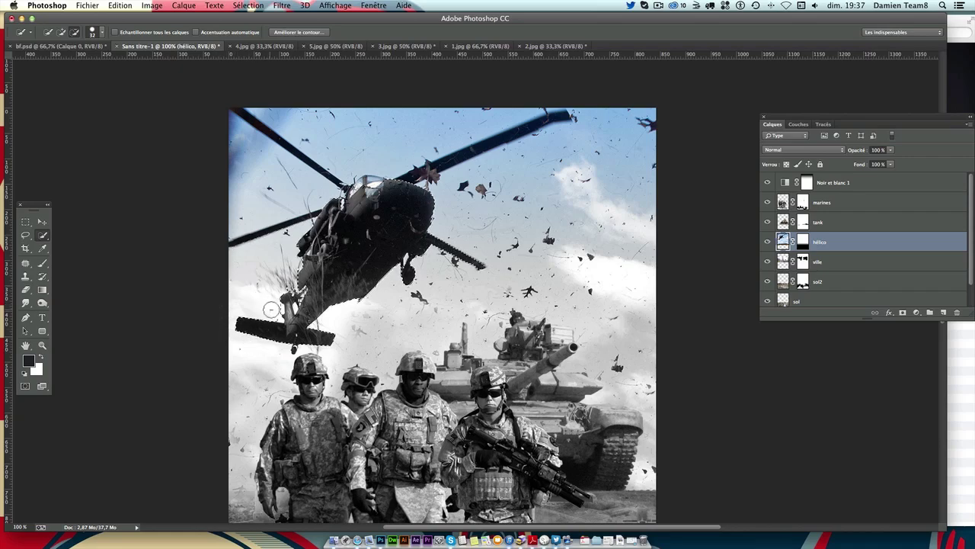
# Step: Zoom in and subtract the gaps beside the tail boom and strut from the selection
pyautogui.press('super+plus')
pyautogui.press('super+plus')
pyautogui.press('super+plus')
pyautogui.hscroll(-15, 280, 312)
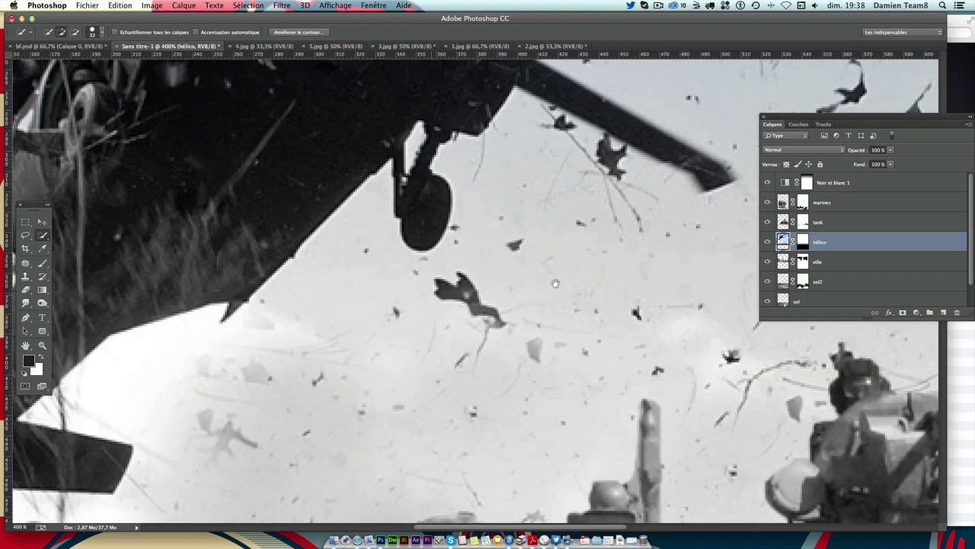
pyautogui.click(92, 34)
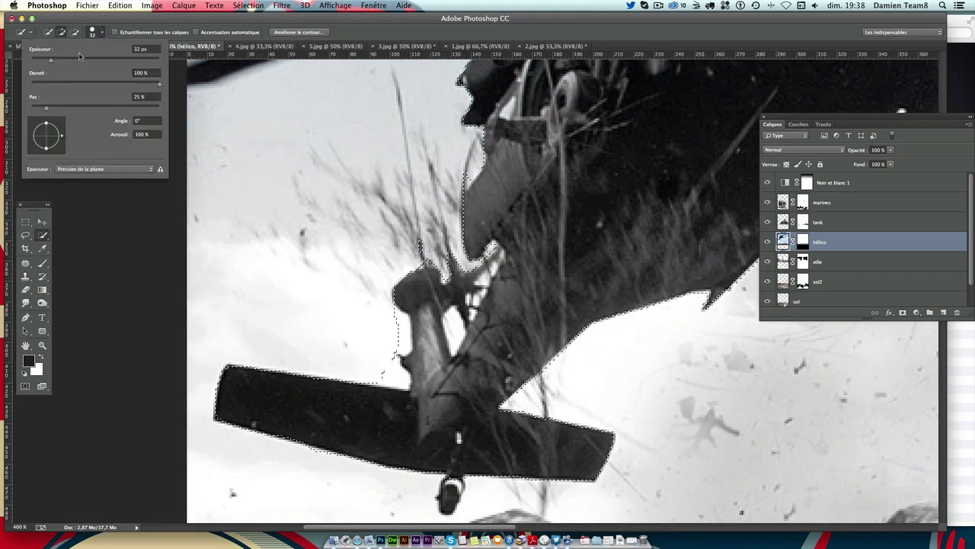
pyautogui.moveTo(50, 61); pyautogui.dragTo(47, 62)
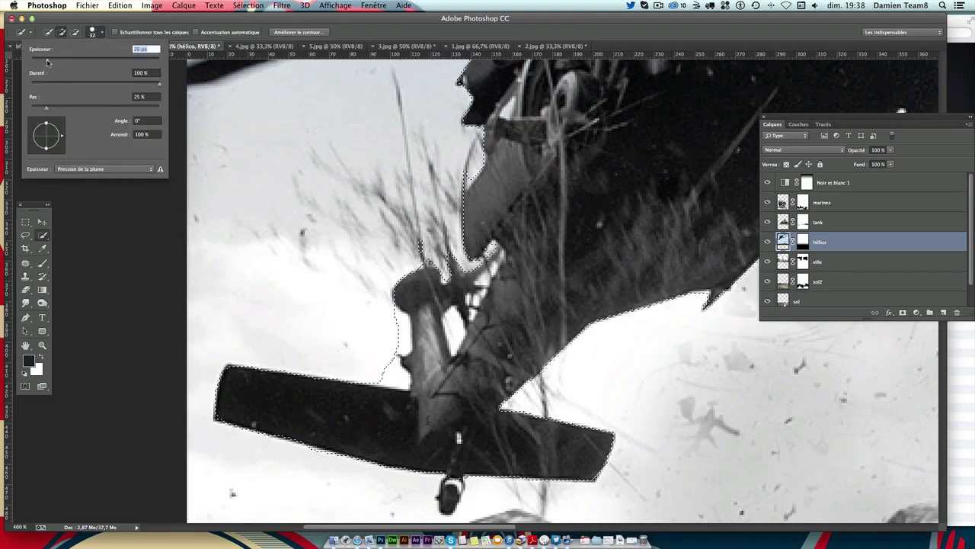
pyautogui.click(388, 376)
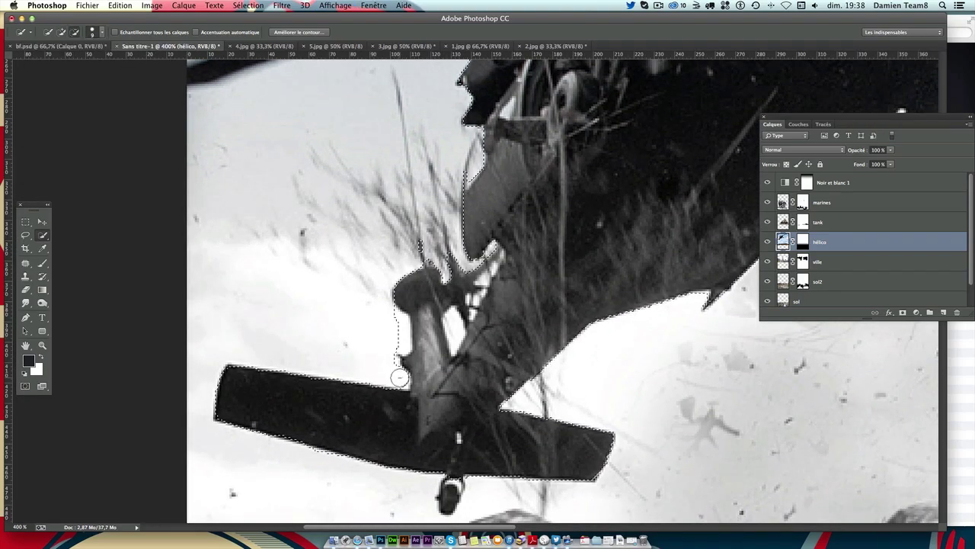
pyautogui.moveTo(397, 326); pyautogui.dragTo(399, 358)
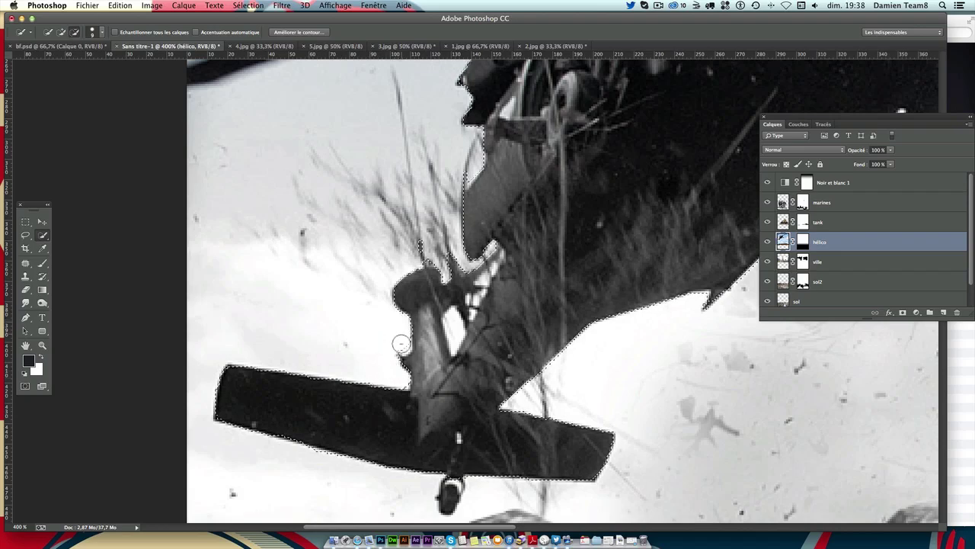
pyautogui.moveTo(451, 339); pyautogui.dragTo(452, 316)
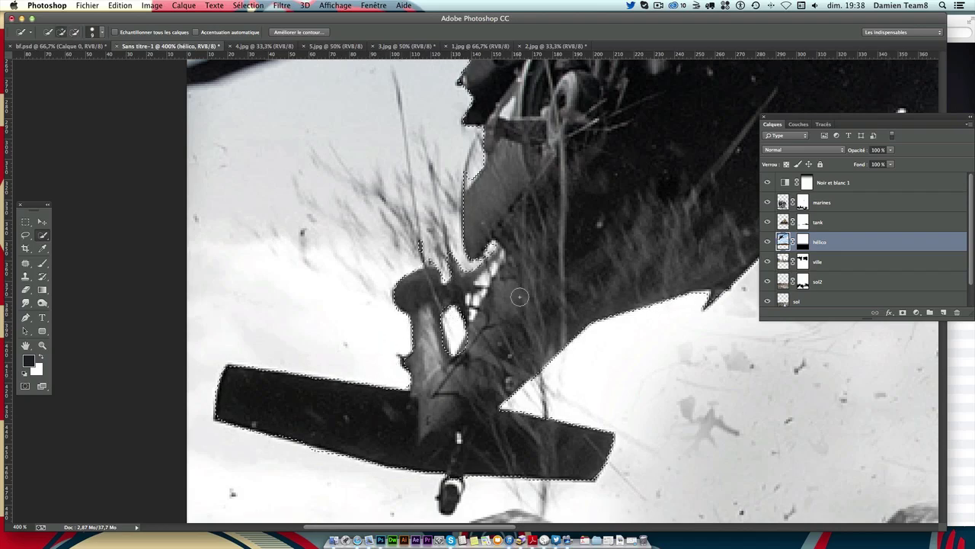
# Step: Zoom back out and move the hélico layer below ville again
pyautogui.hotkey('ctrl', '-')
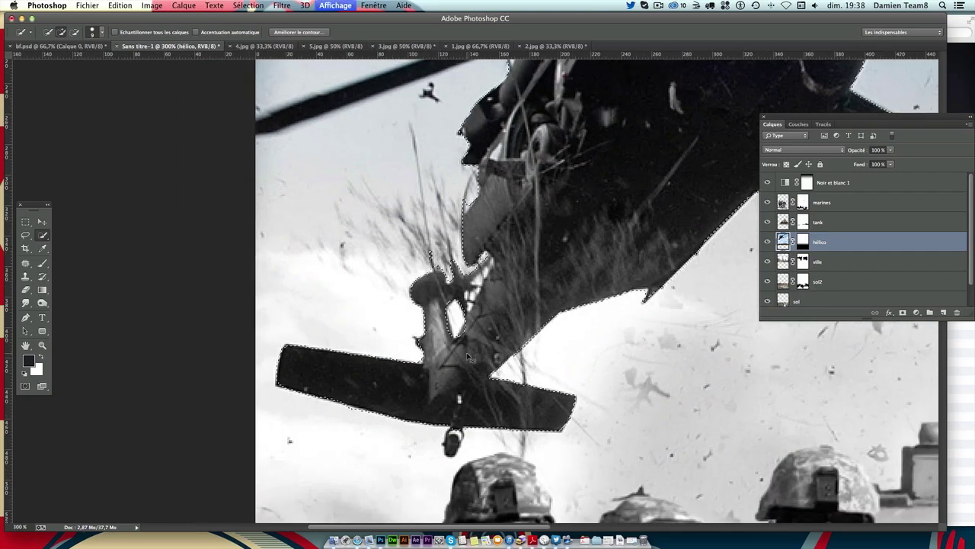
pyautogui.hotkey('ctrl', '-')
pyautogui.hotkey('ctrl', '-')
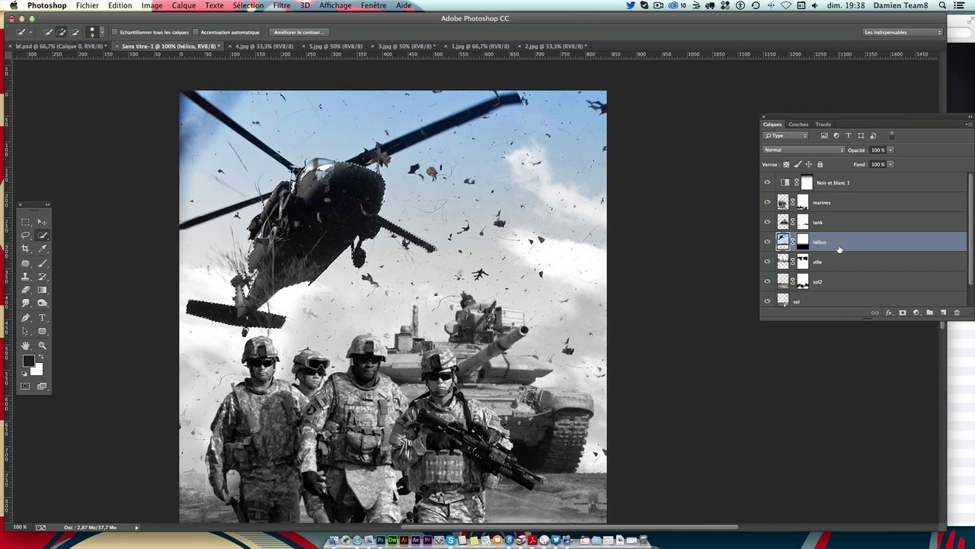
pyautogui.moveTo(832, 243); pyautogui.dragTo(832, 270)
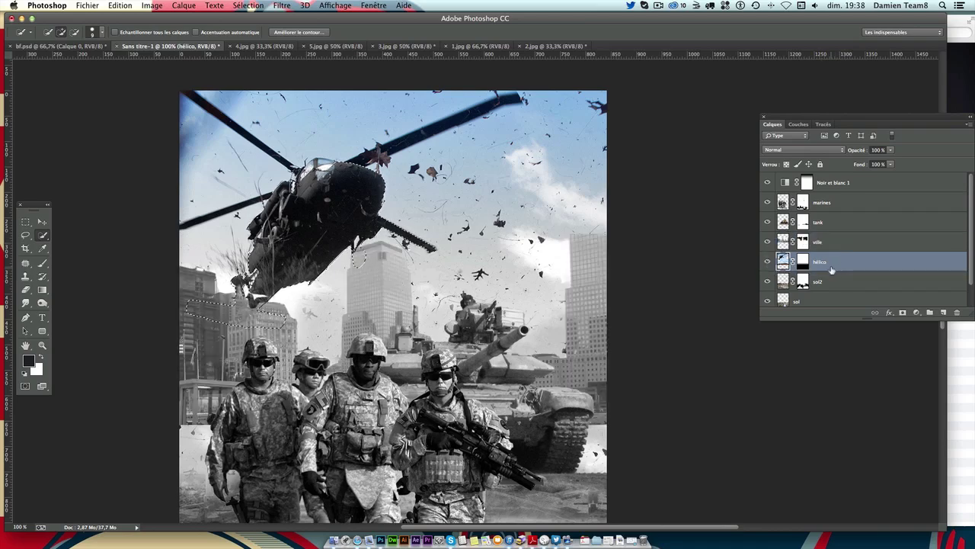
# Step: Fill the helicopter selection on the ville layer mask, then deselect
pyautogui.click(801, 243)
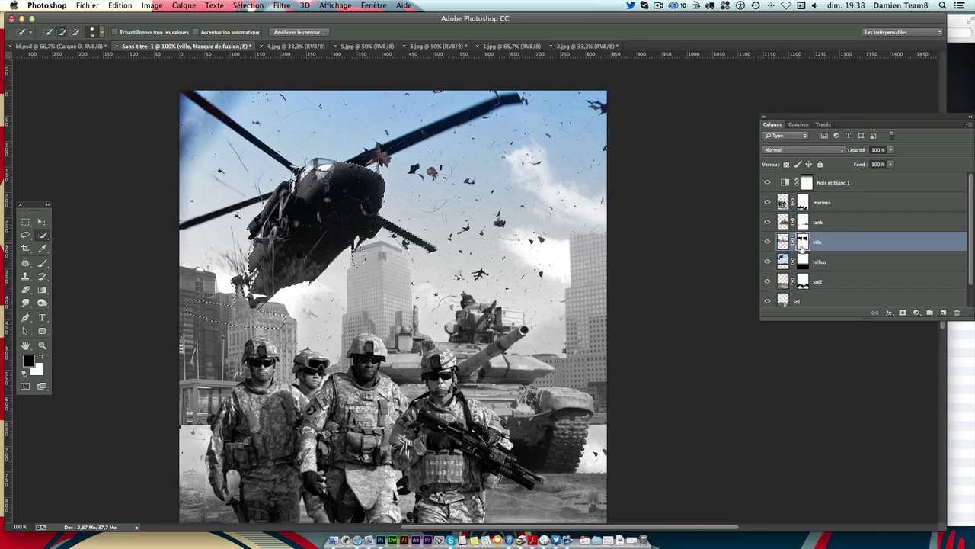
pyautogui.click(116, 7)
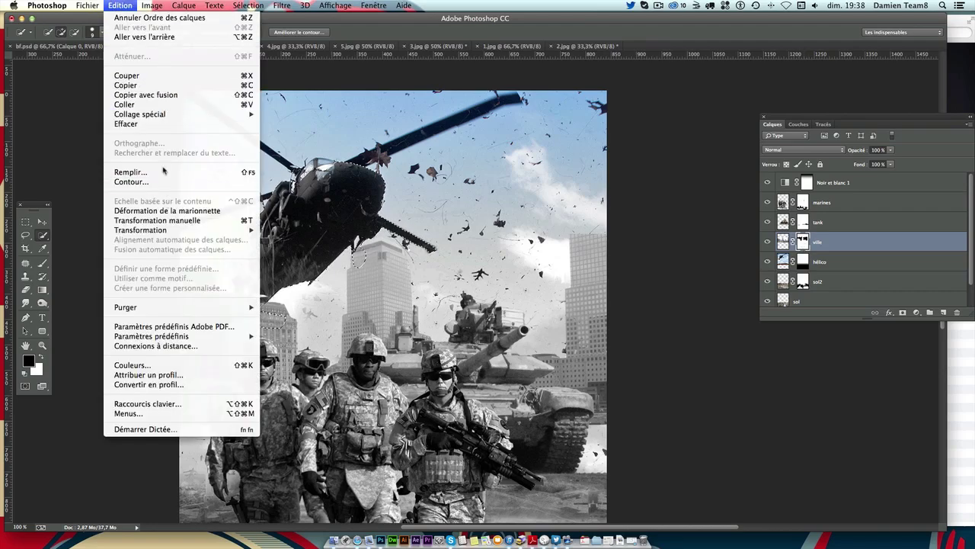
pyautogui.press('Escape')
pyautogui.hotkey('shift', 'F5')
pyautogui.moveTo(438, 148); pyautogui.dragTo(640, 329)
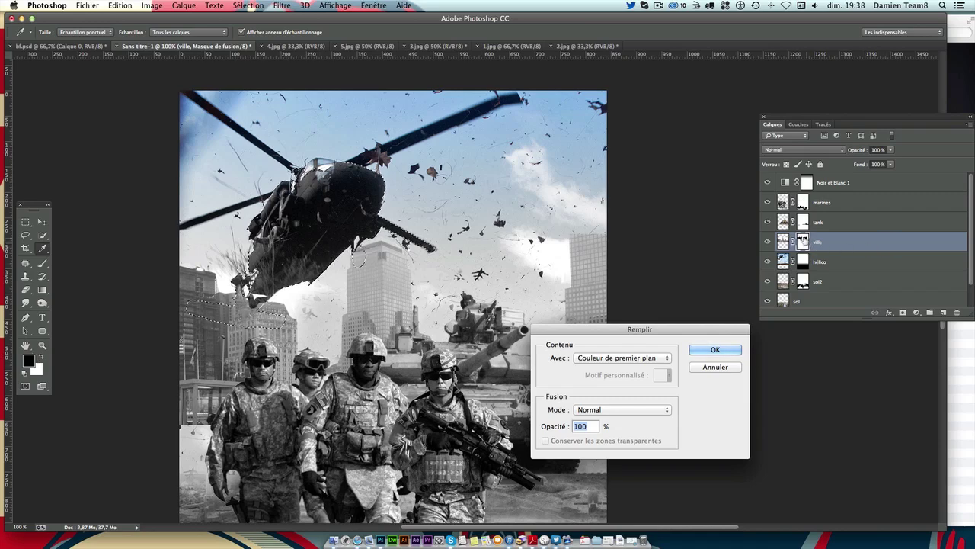
pyautogui.click(714, 350)
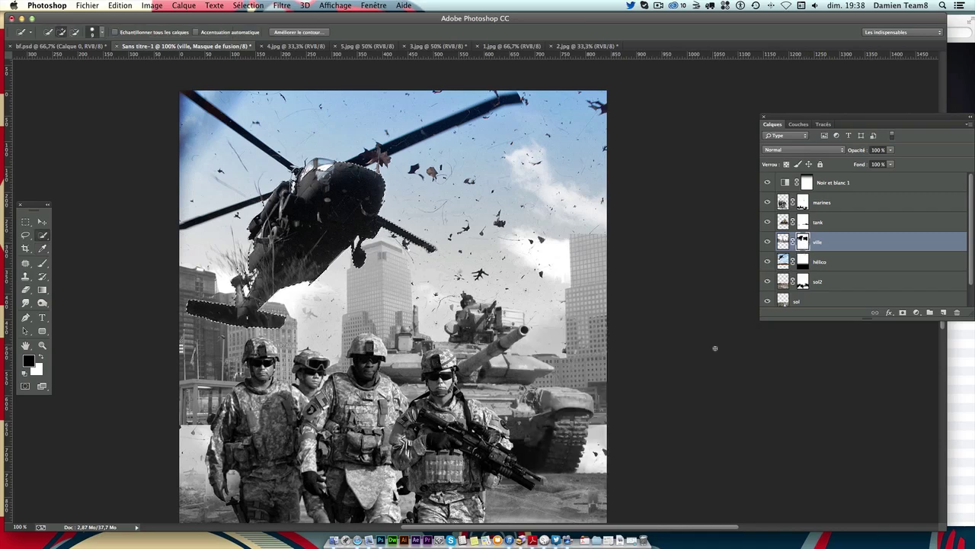
pyautogui.hotkey('ctrl', 'd')
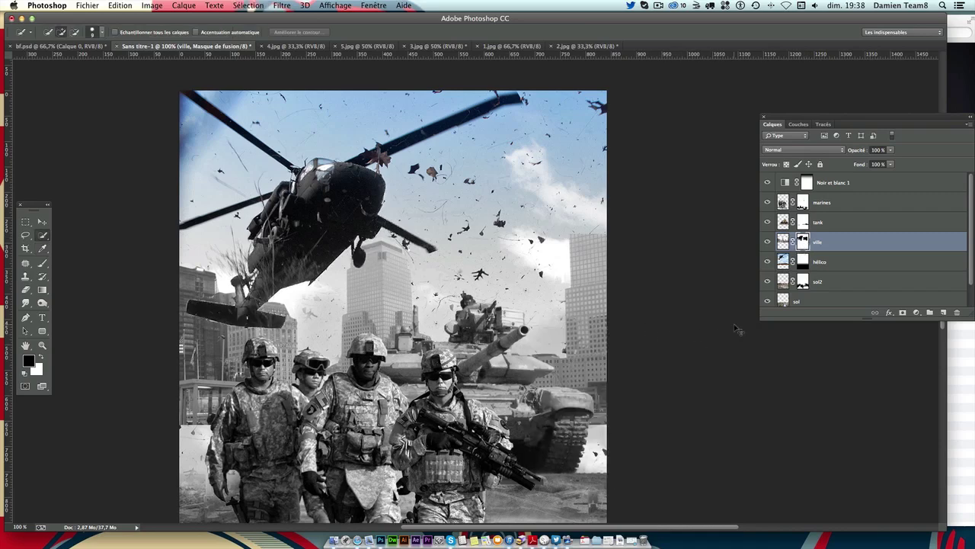
# Step: Zoom to 300% on the helicopter's tail fin and briefly toggle the ville layer
pyautogui.hotkey('ctrl', '+')
pyautogui.hscroll(-10, 472, 296)
pyautogui.scroll(-3, 472, 296)
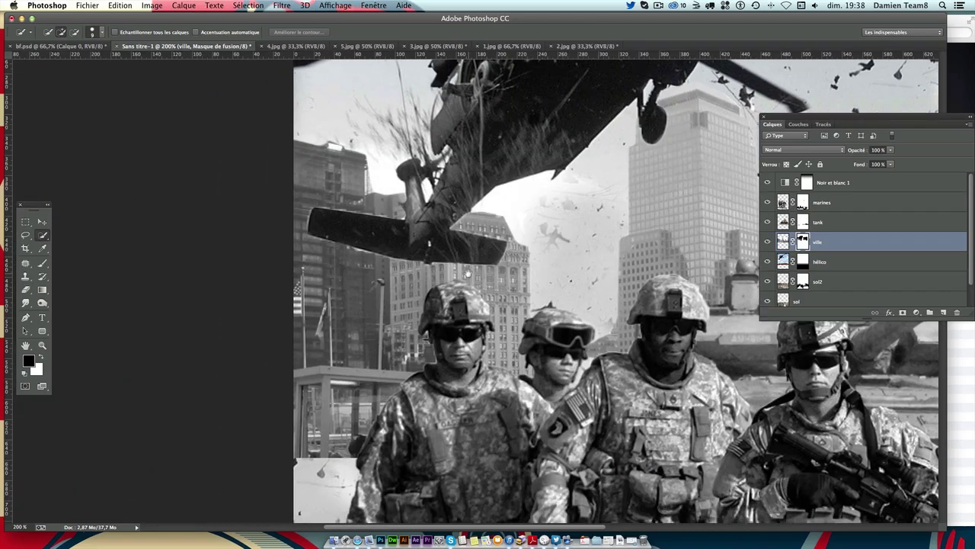
pyautogui.hotkey('ctrl', '+')
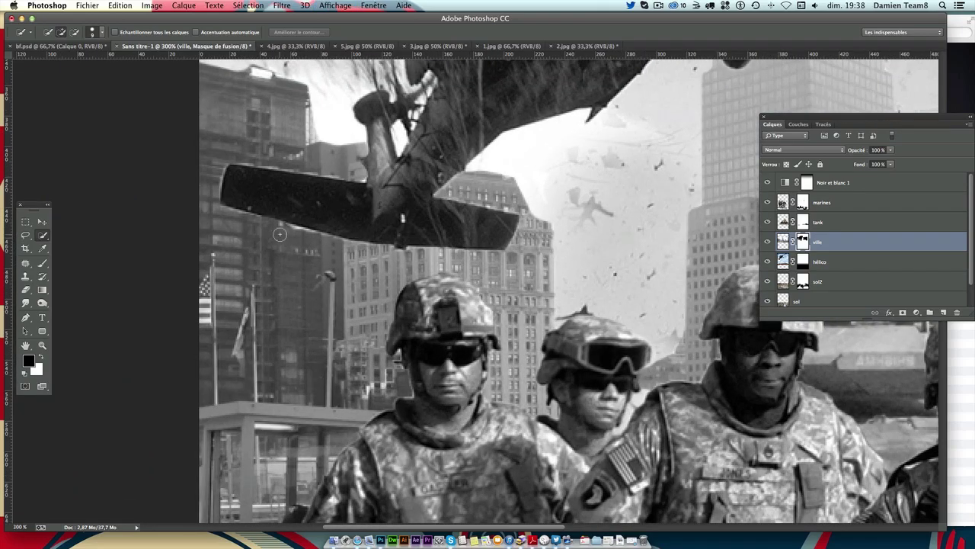
pyautogui.click(768, 242)
# Step: Set up a 5 px Brush with white as the foreground colour
pyautogui.click(42, 263)
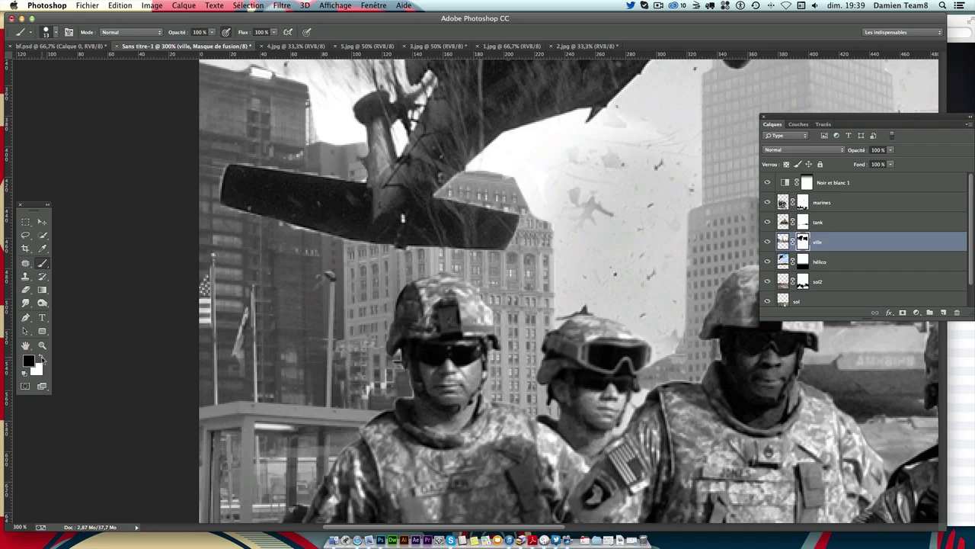
pyautogui.click(42, 358)
pyautogui.click(47, 35)
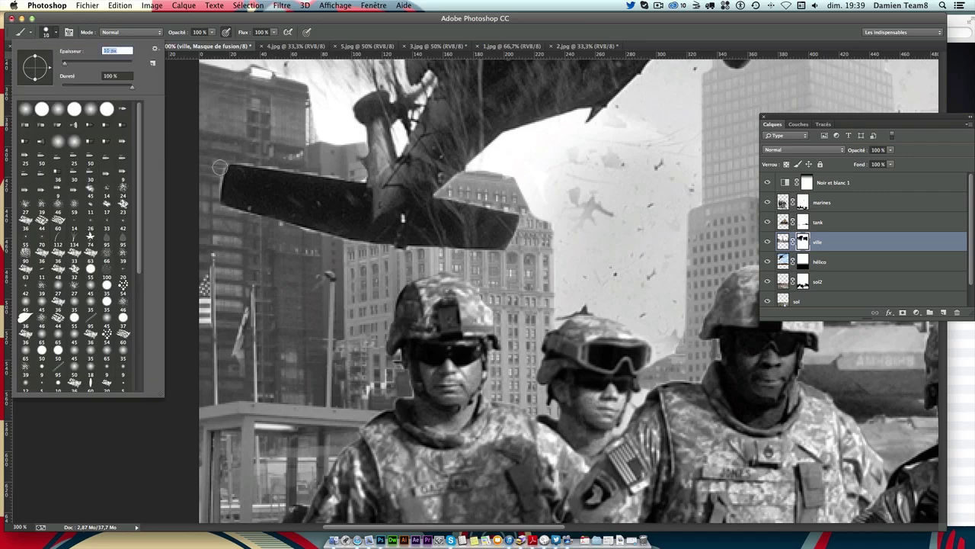
pyautogui.moveTo(66, 68); pyautogui.dragTo(64, 69)
pyautogui.press('Return')
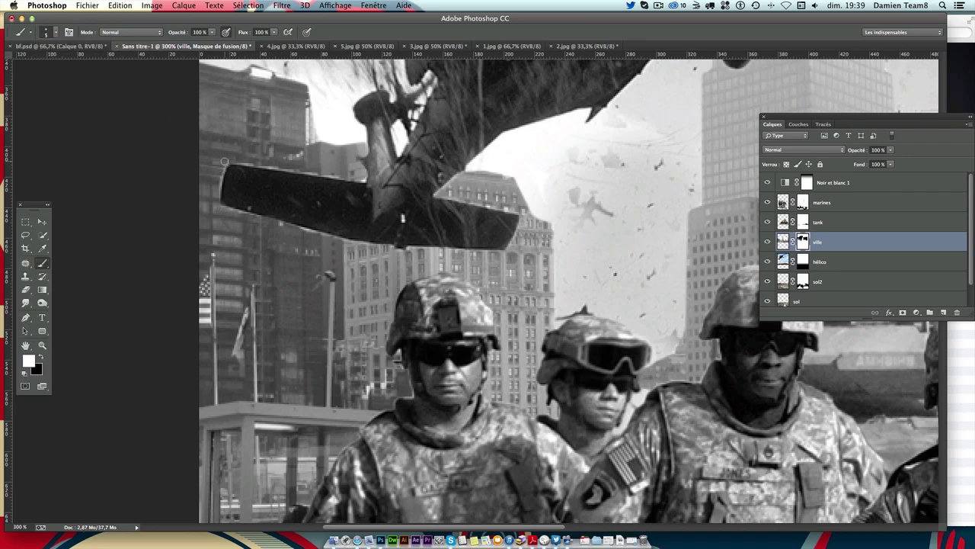
# Step: Paint the ville mask along the tail fin's edges, then zoom back out
pyautogui.moveTo(225, 161); pyautogui.dragTo(222, 197)
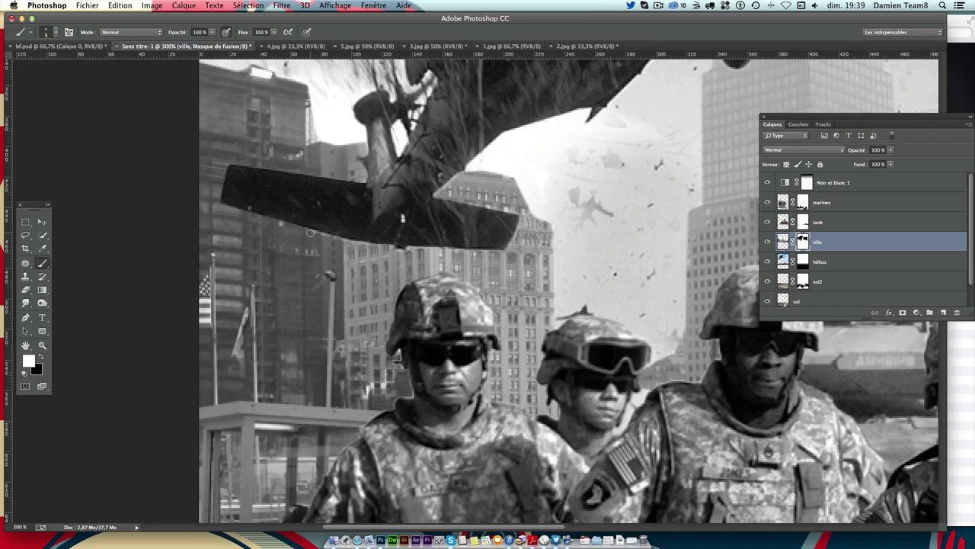
pyautogui.moveTo(363, 243); pyautogui.dragTo(317, 232)
pyautogui.moveTo(508, 253); pyautogui.dragTo(517, 251)
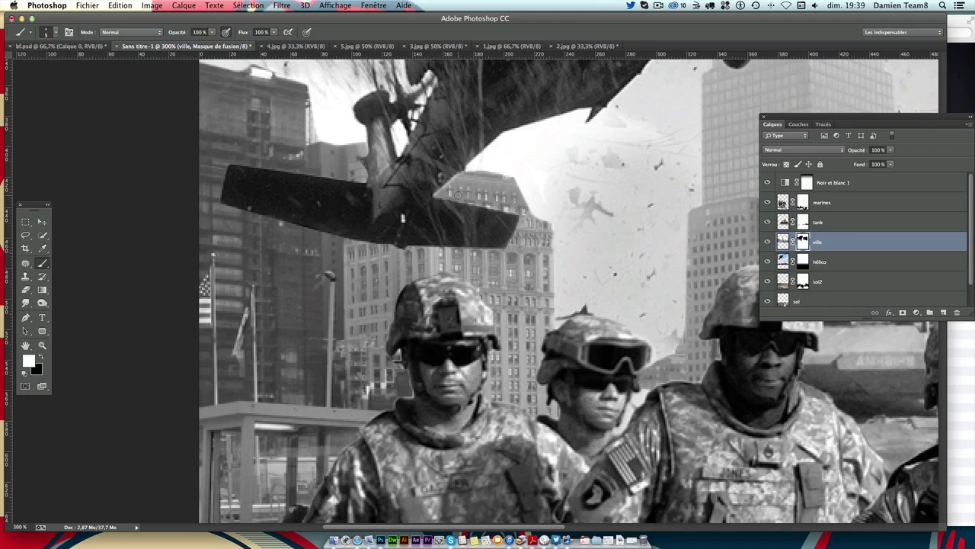
pyautogui.press('super+minus')
pyautogui.press('super+minus')
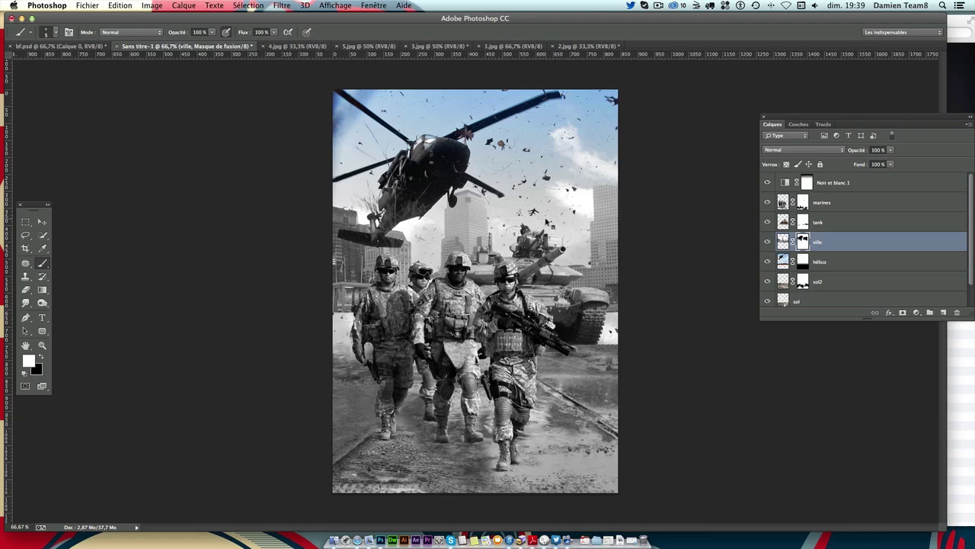
# Step: Select the hélico layer from the canvas and toggle its visibility to check it
pyautogui.press('v')
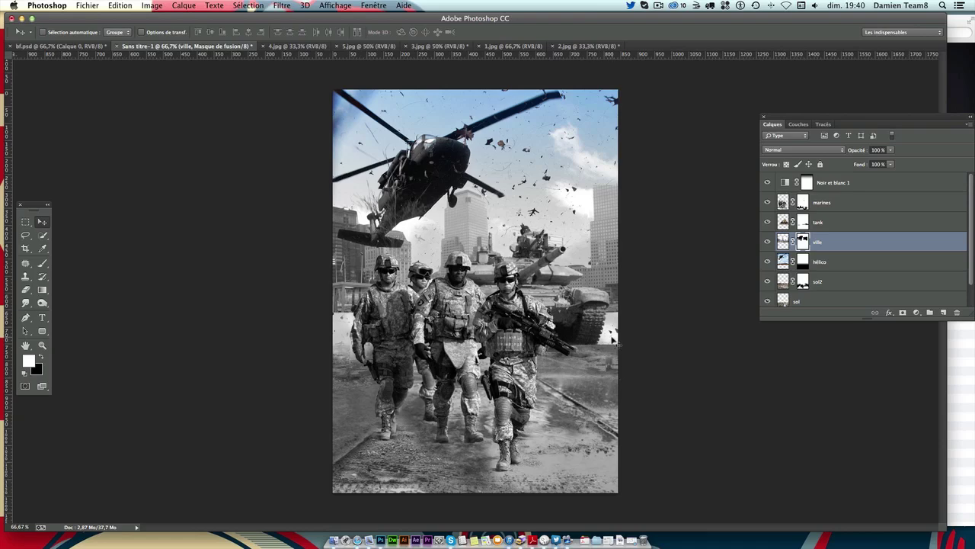
pyautogui.hotkey('alt', '.')
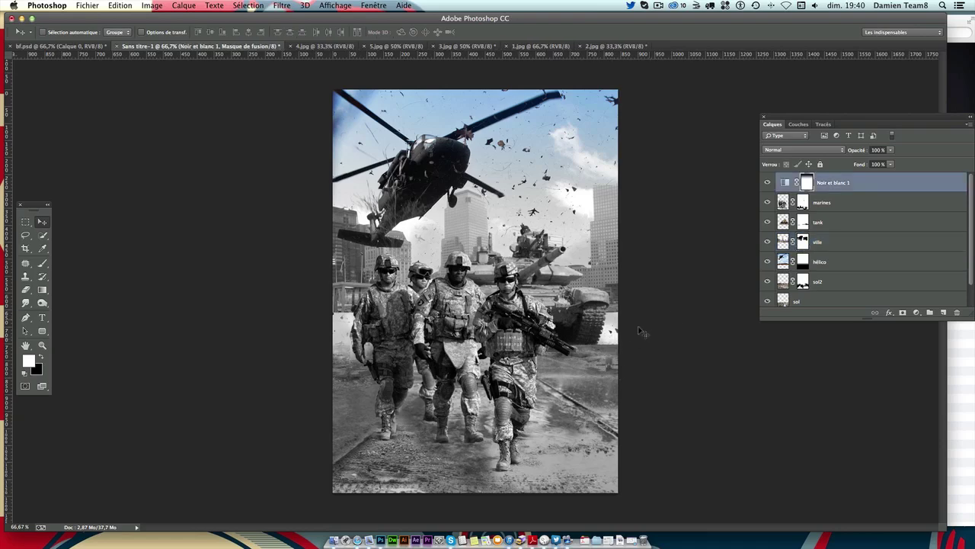
pyautogui.rightClick(610, 341)
pyautogui.click(630, 353)
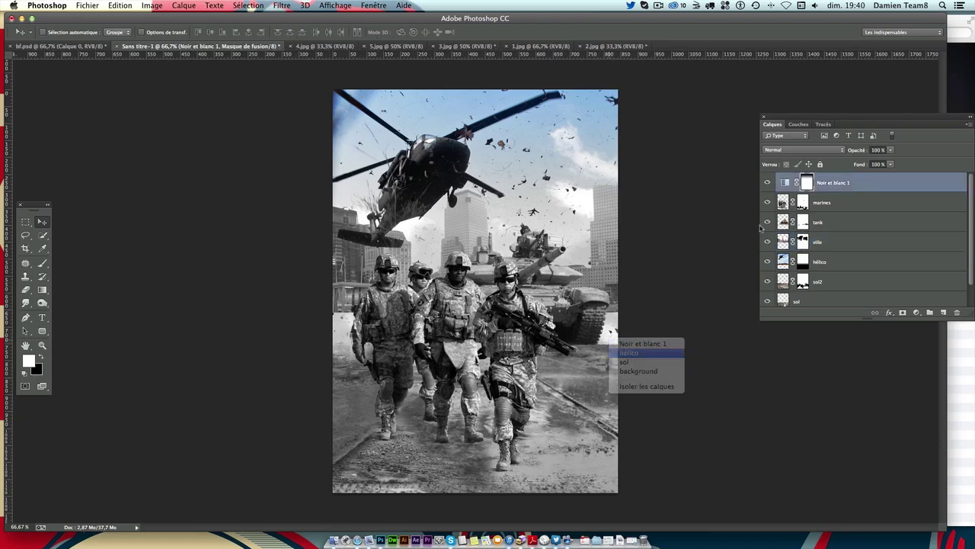
pyautogui.click(767, 261)
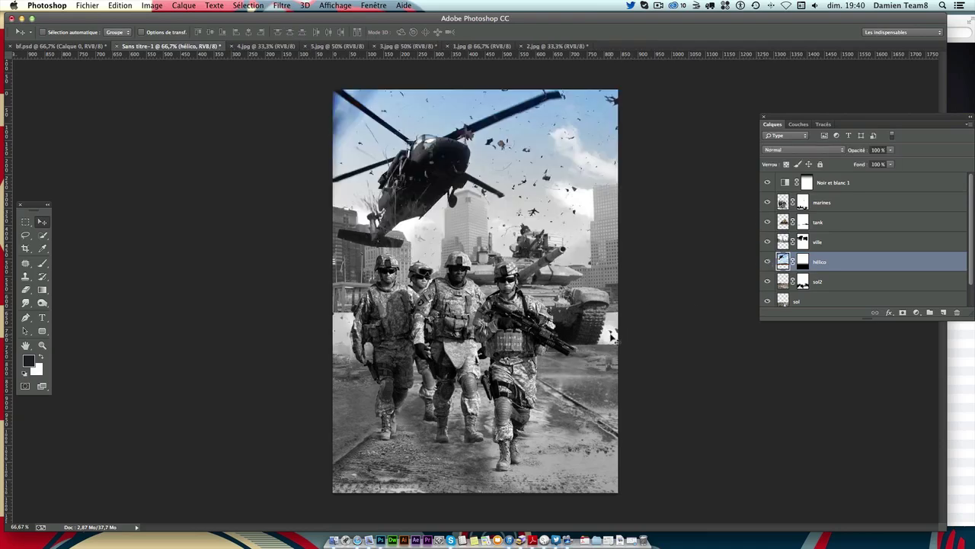
pyautogui.rightClick(611, 337)
pyautogui.click(627, 354)
pyautogui.click(768, 263)
pyautogui.click(768, 263)
pyautogui.click(763, 263)
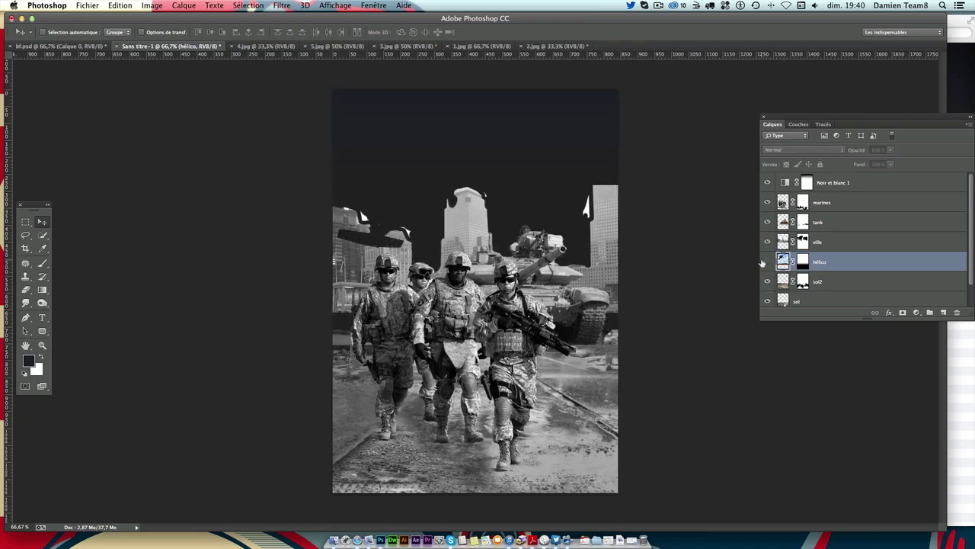
# Step: Target the hélico layer mask with a Brush at 43% opacity
pyautogui.click(802, 261)
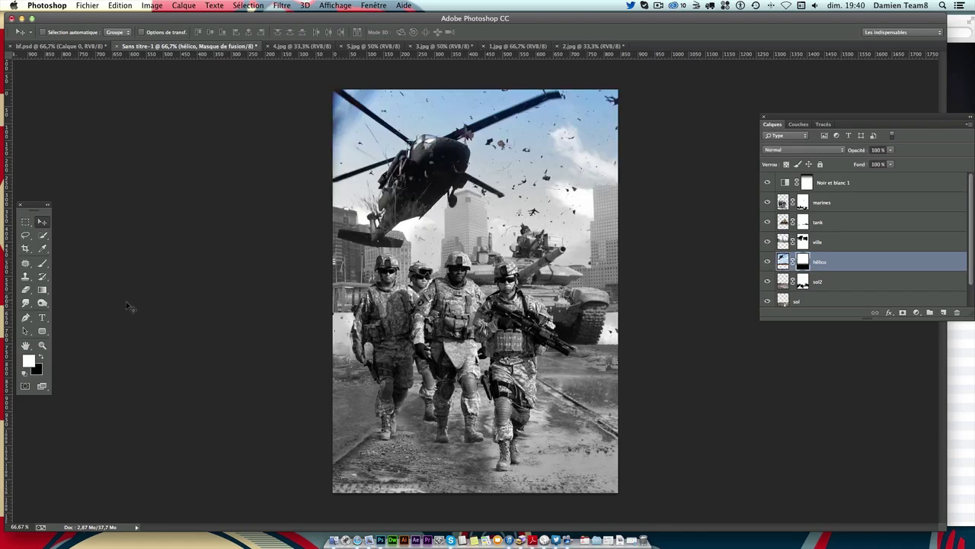
pyautogui.click(41, 263)
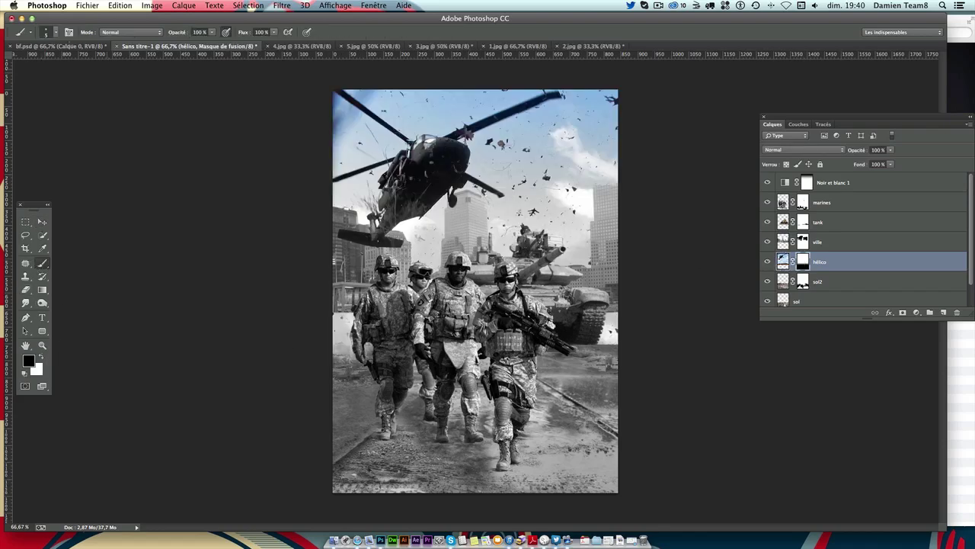
pyautogui.click(43, 33)
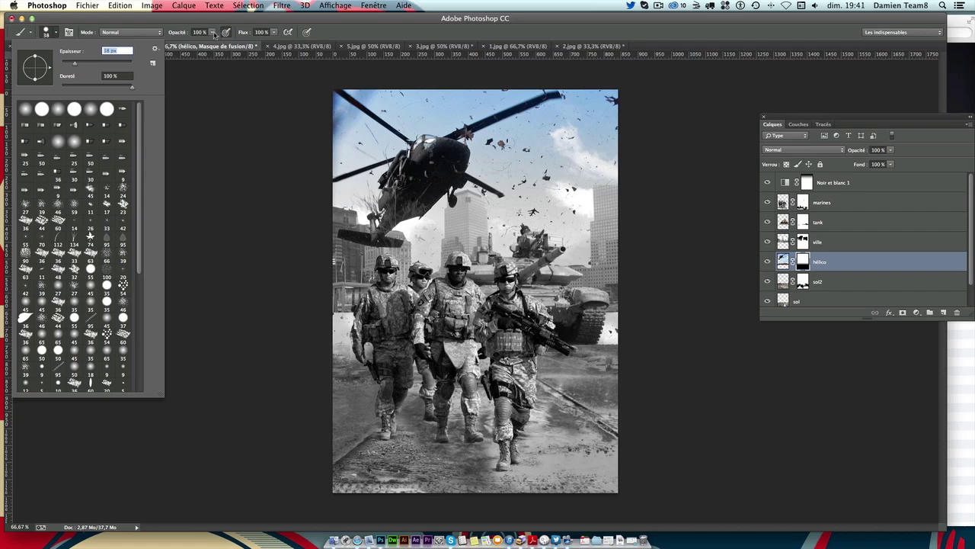
pyautogui.moveTo(212, 32); pyautogui.dragTo(204, 43)
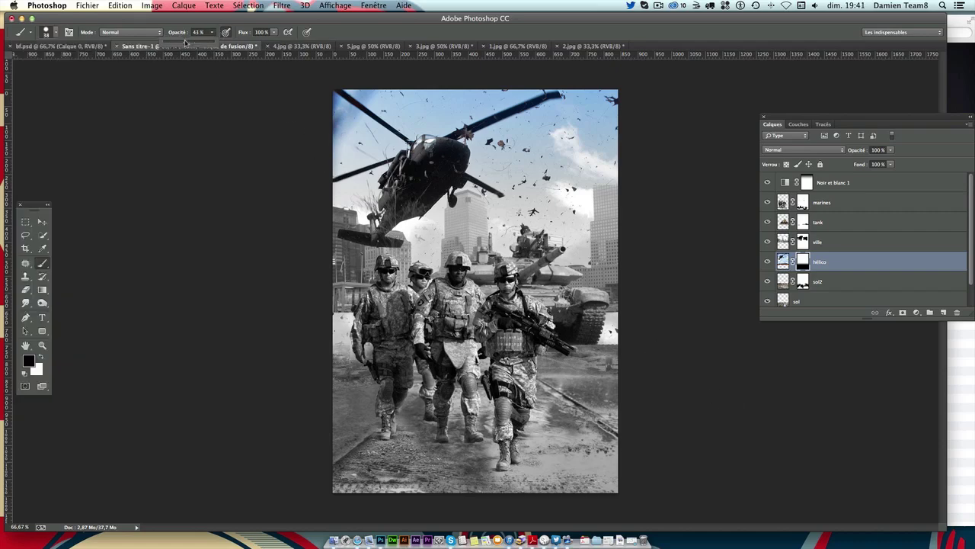
pyautogui.click(615, 345)
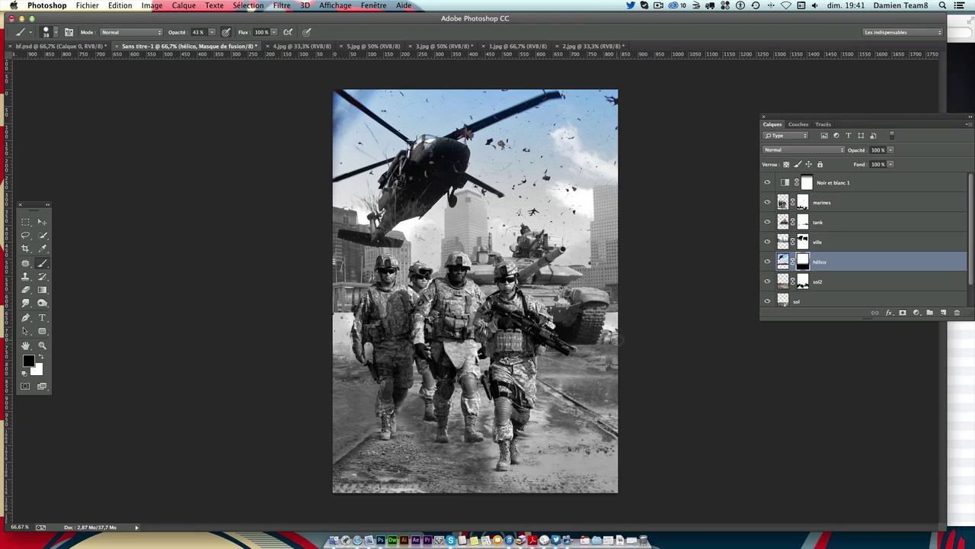
# Step: Partly mask the bright area right of the tank, compare, and activate Noir et blanc 1
pyautogui.moveTo(600, 343); pyautogui.dragTo(618, 313)
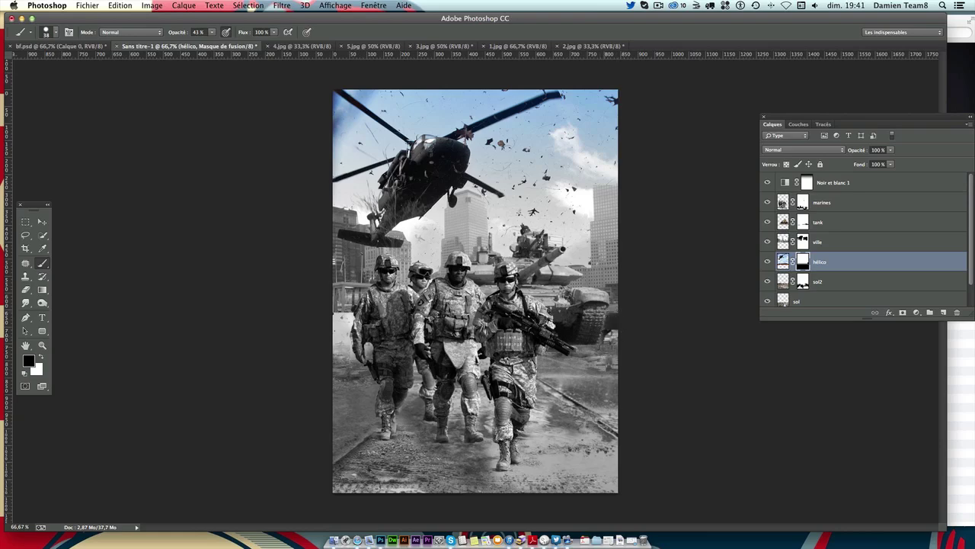
pyautogui.click(766, 262)
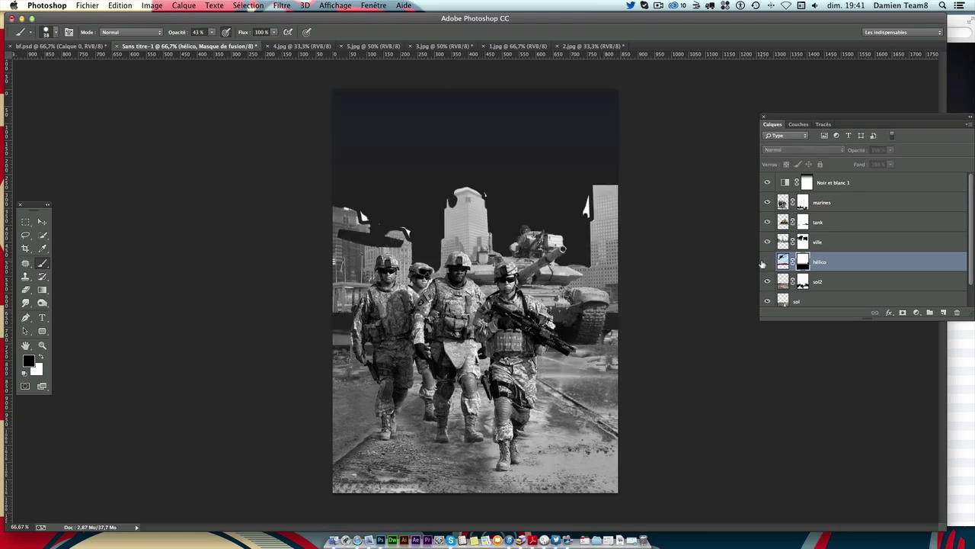
pyautogui.click(767, 262)
pyautogui.click(766, 262)
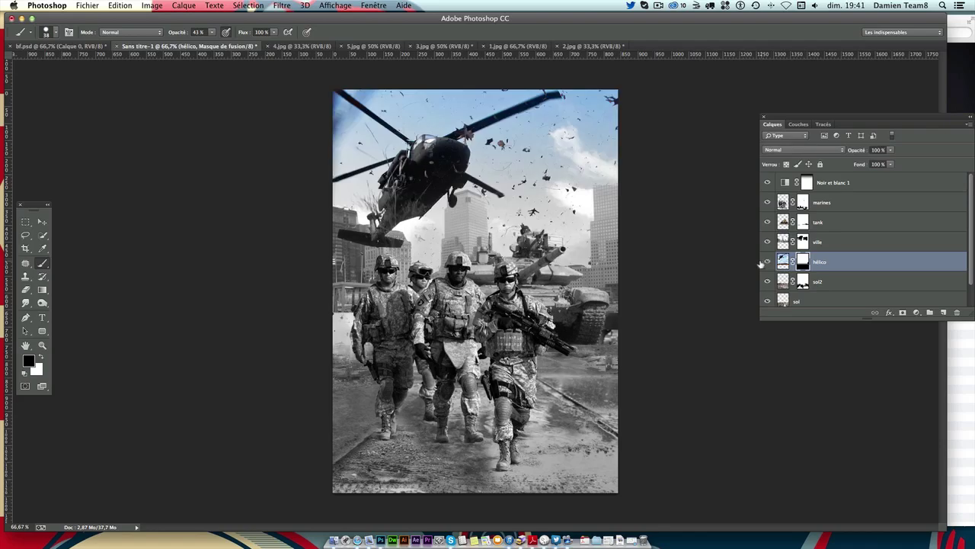
pyautogui.click(42, 222)
pyautogui.keyDown('ctrl'); pyautogui.click(607, 335); pyautogui.keyUp('ctrl')
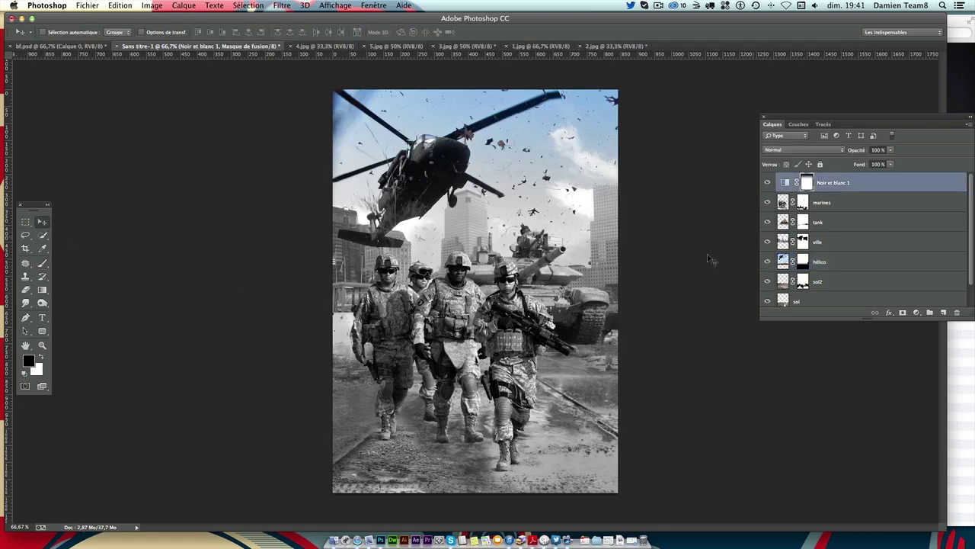
# Step: Activate the sol layer, briefly try Clone Stamp, and toggle hélico's visibility
pyautogui.rightClick(607, 338)
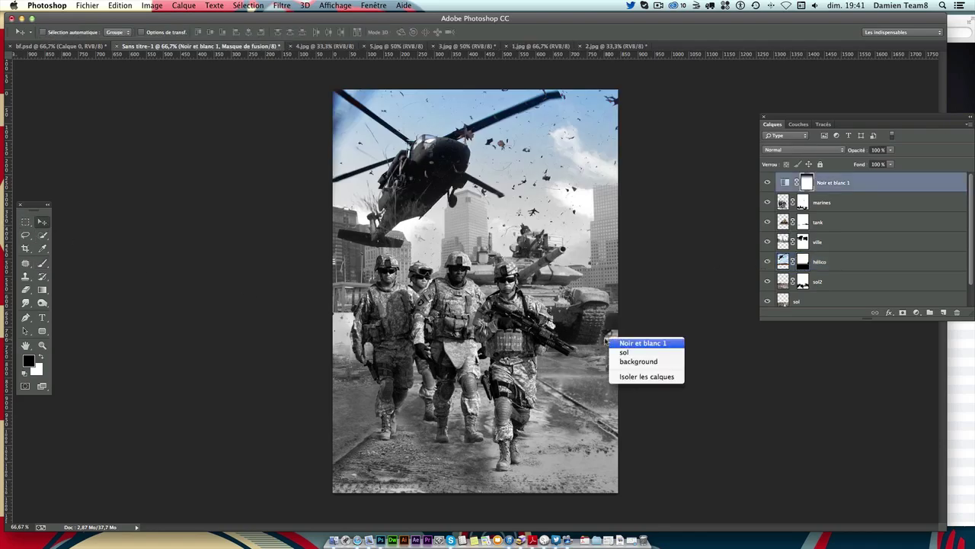
pyautogui.press('Return')
pyautogui.click(767, 296)
pyautogui.click(767, 296)
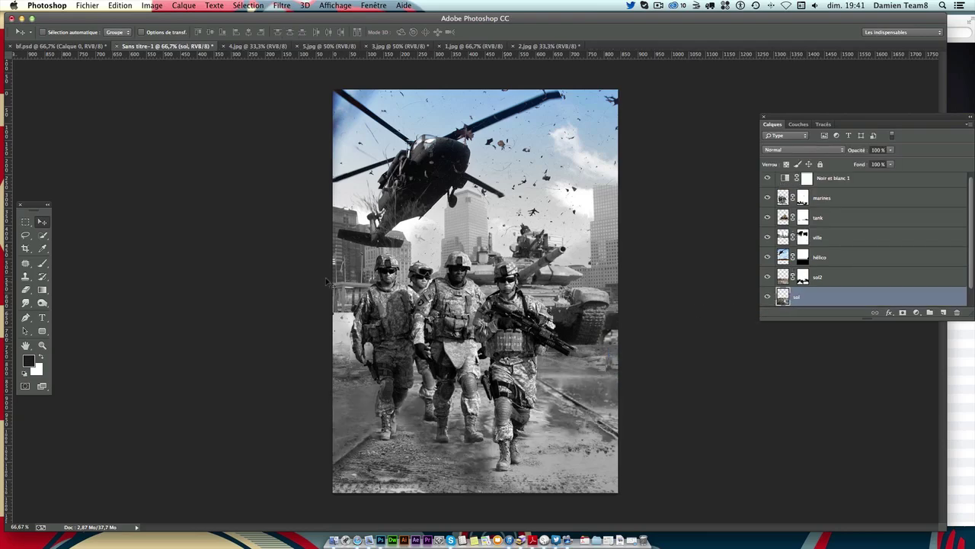
pyautogui.click(26, 276)
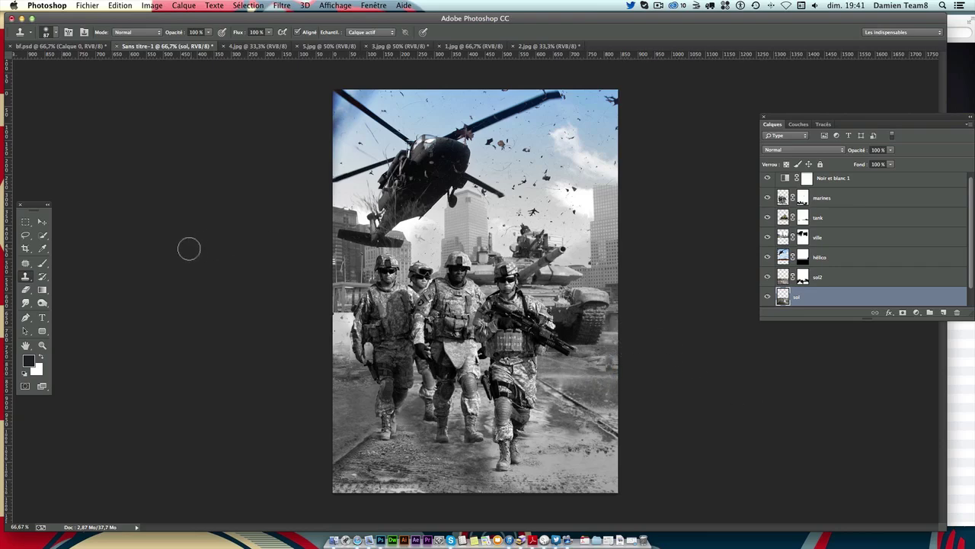
pyautogui.click(42, 221)
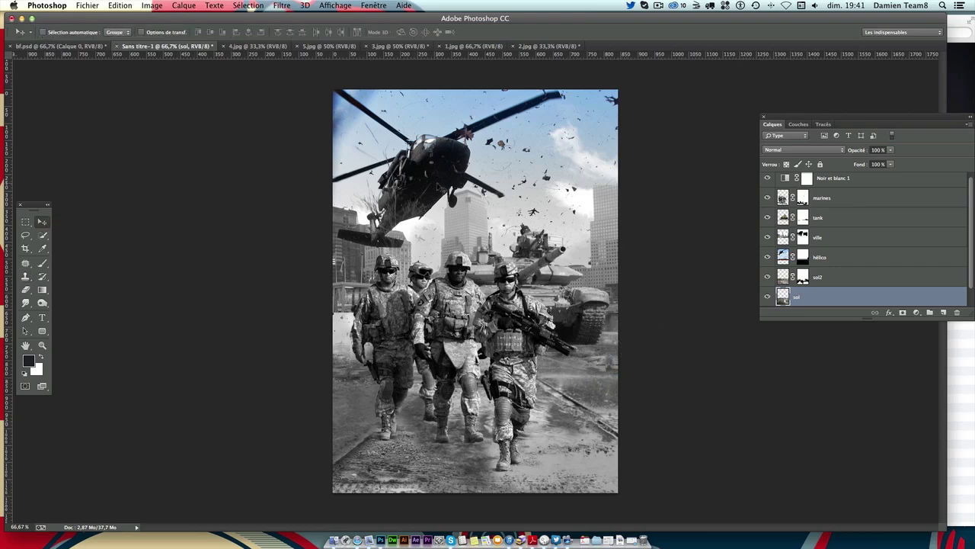
pyautogui.click(768, 256)
# Step: Zoom to 200%, activate the hélico layer and ready a black Brush
pyautogui.press('super+plus')
pyautogui.press('super+plus')
pyautogui.scroll(5, 466, 196)
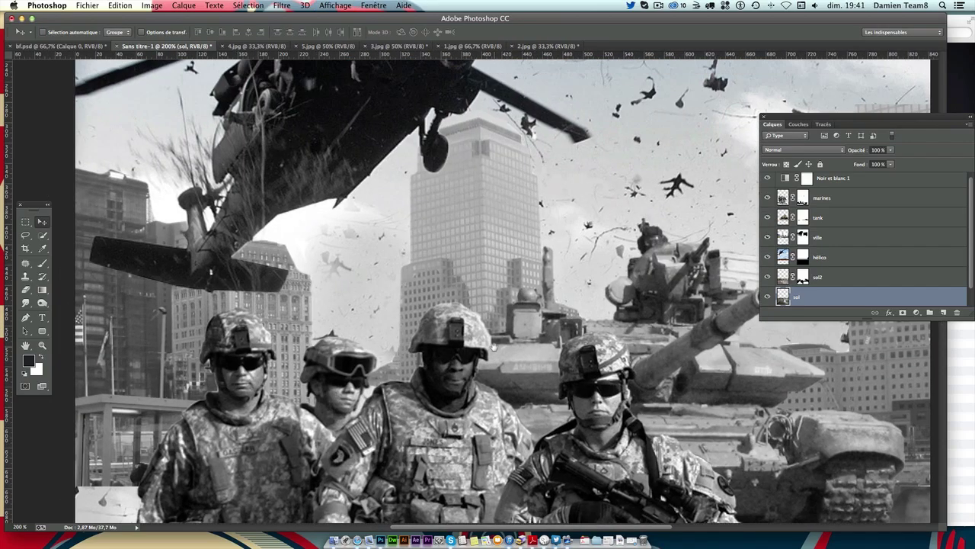
pyautogui.scroll(3, 492, 336)
pyautogui.scroll(3, 476, 301)
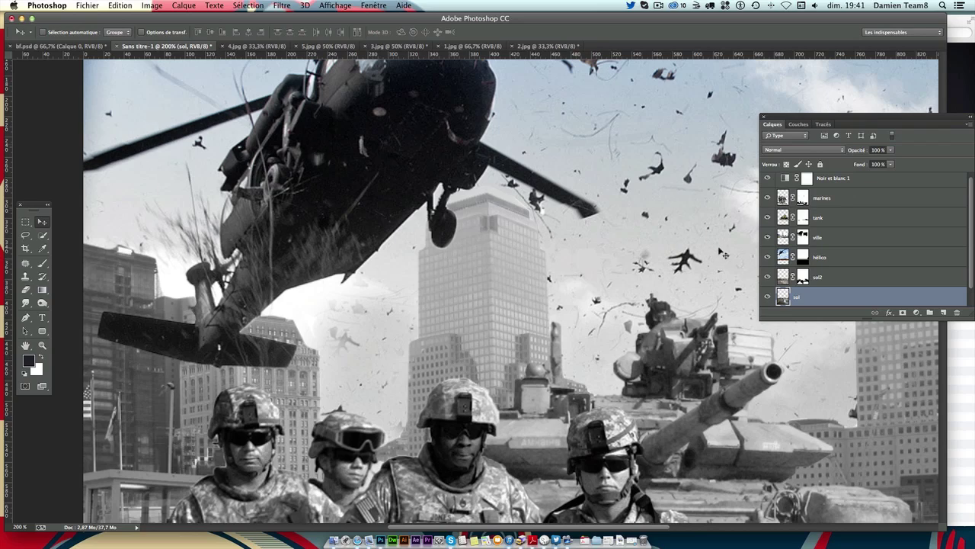
pyautogui.click(785, 258)
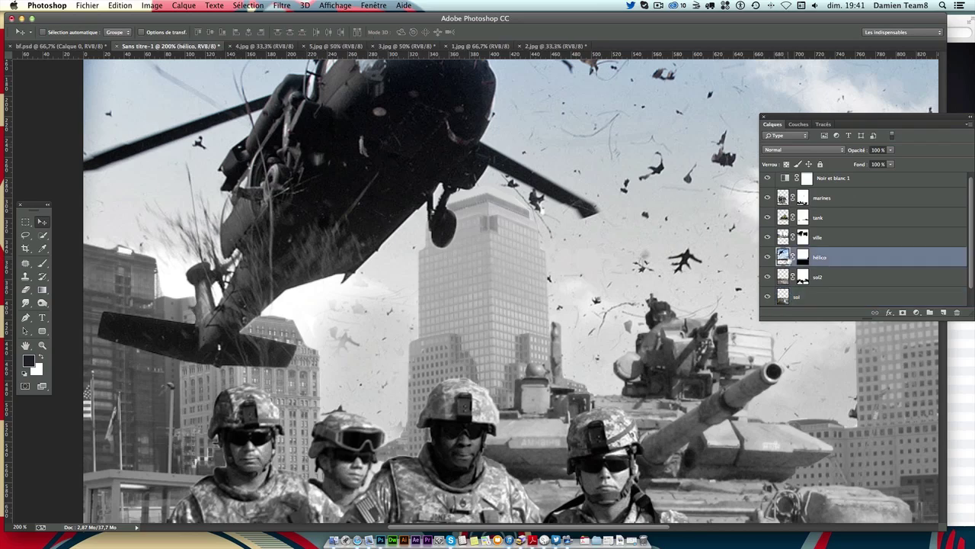
pyautogui.click(42, 263)
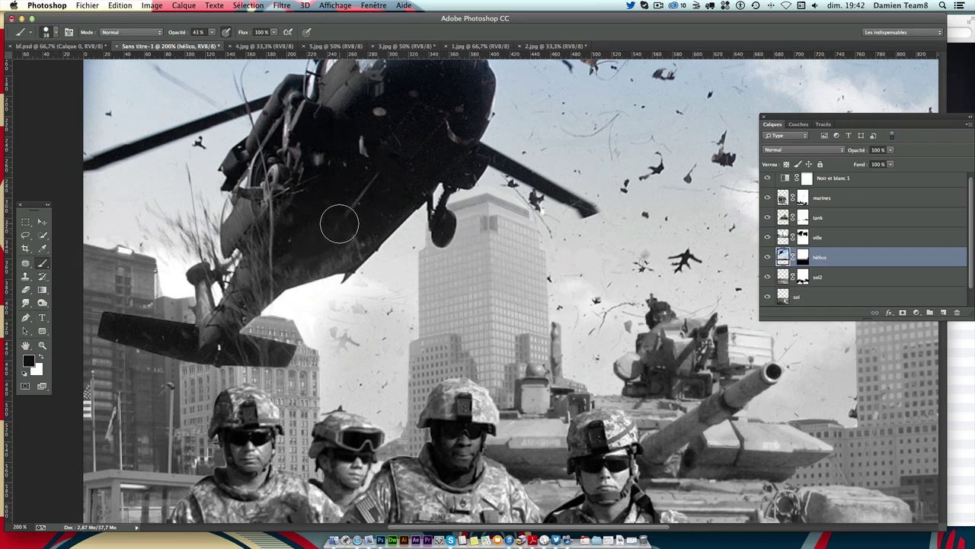
pyautogui.click(29, 360)
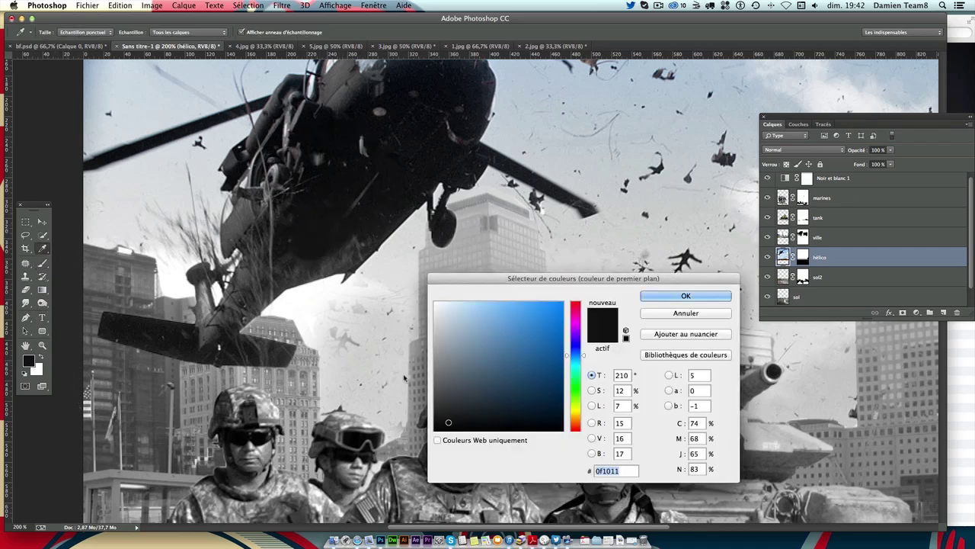
pyautogui.click(685, 295)
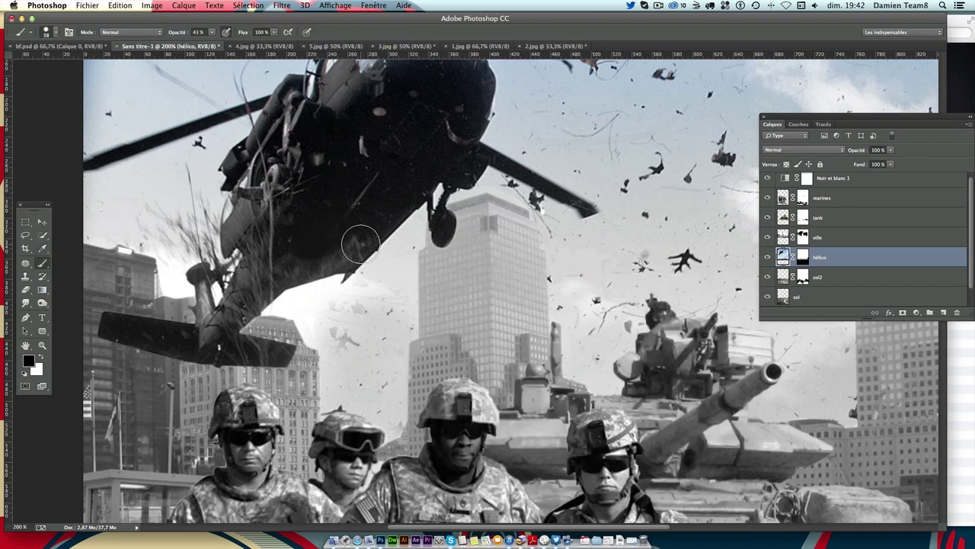
# Step: Paint dark shading on the helicopter belly at 20 px, undoing the last two strokes
pyautogui.moveTo(337, 228)
pyautogui.mouseDown()
pyautogui.moveTo(316, 236)
pyautogui.moveTo(331, 206)
pyautogui.moveTo(333, 219)
pyautogui.mouseUp()
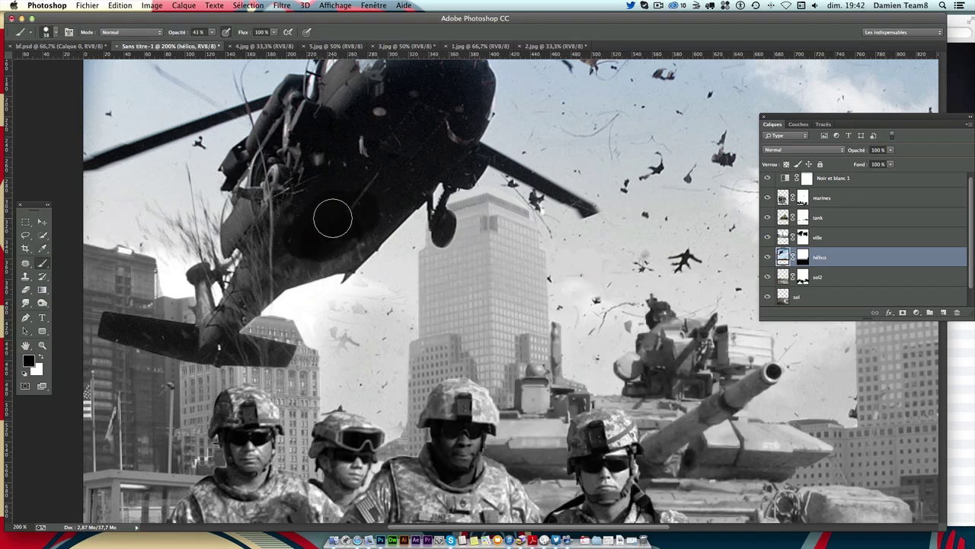
pyautogui.click(51, 35)
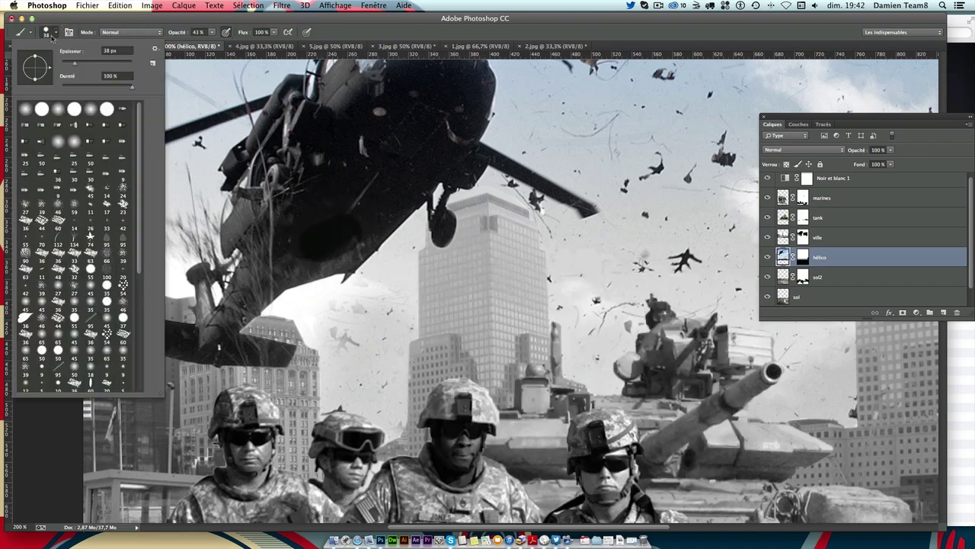
pyautogui.click(69, 64)
pyautogui.click(329, 221)
pyautogui.moveTo(329, 221)
pyautogui.mouseDown()
pyautogui.moveTo(285, 266)
pyautogui.moveTo(328, 268)
pyautogui.moveTo(377, 218)
pyautogui.moveTo(268, 238)
pyautogui.mouseUp()
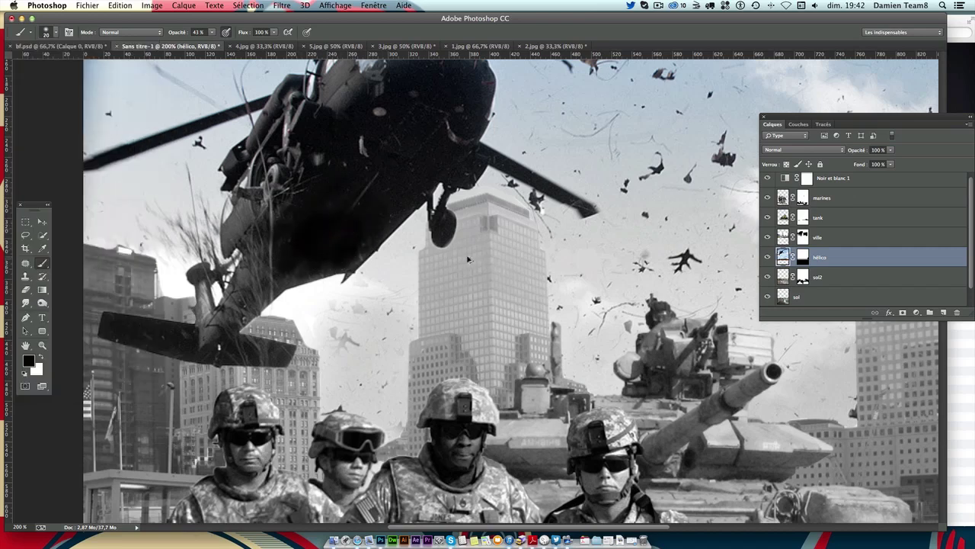
pyautogui.moveTo(362, 221); pyautogui.dragTo(304, 243)
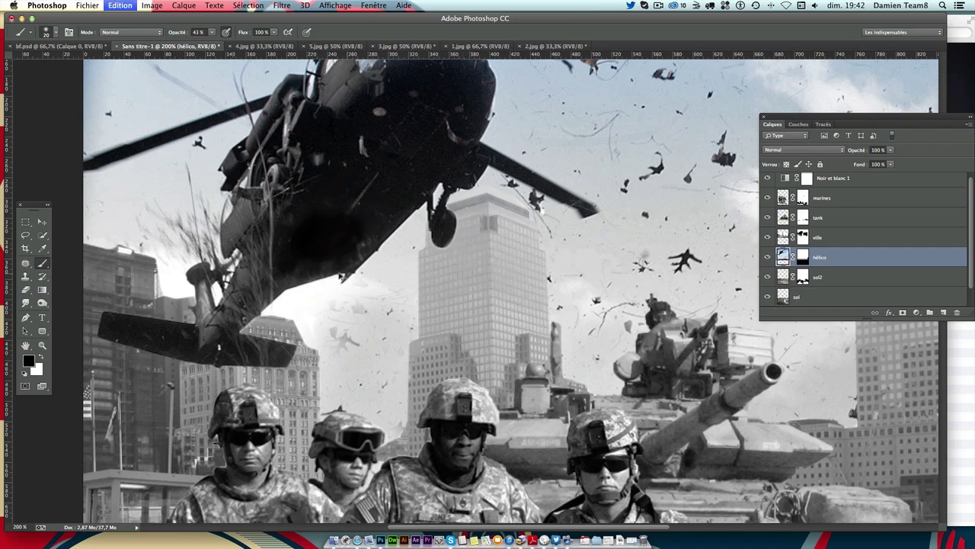
pyautogui.hotkey('ctrl', 'alt', 'z')
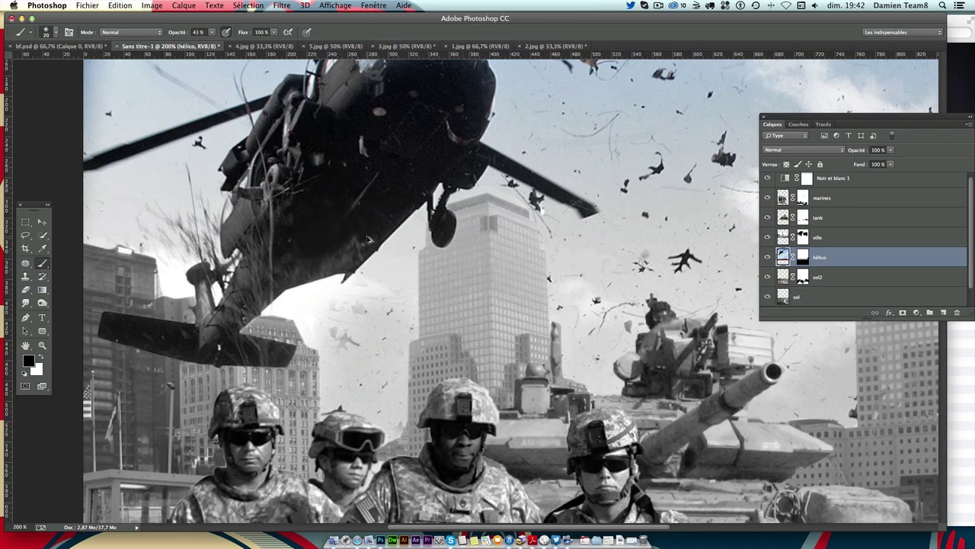
pyautogui.hotkey('ctrl', 'alt', 'z')
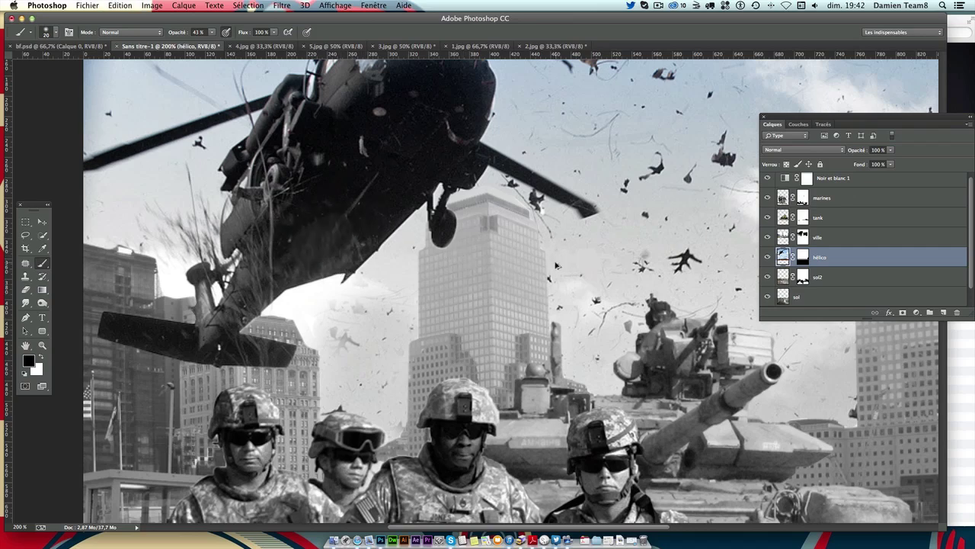
# Step: Zoom and pan around the composite, ending on the whole poster view
pyautogui.hotkey('ctrl', '-')
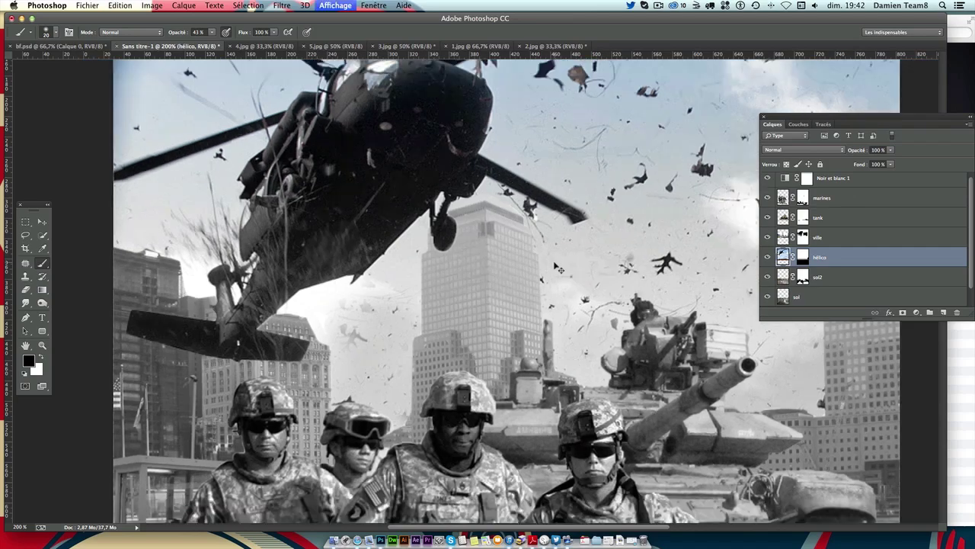
pyautogui.hotkey('ctrl', '-')
pyautogui.hotkey('ctrl', '+')
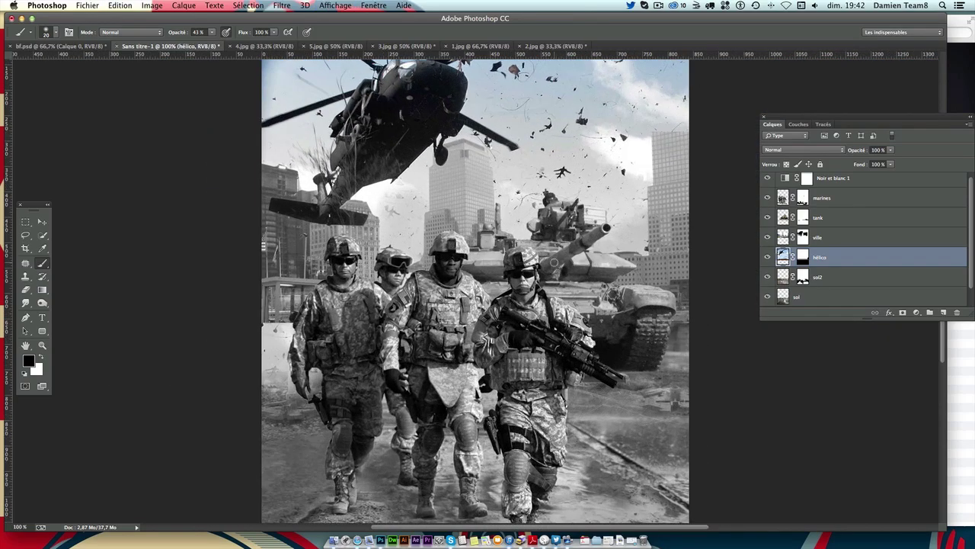
pyautogui.hotkey('ctrl', '-')
pyautogui.hotkey('ctrl', '+')
pyautogui.moveTo(551, 272); pyautogui.dragTo(522, 288)
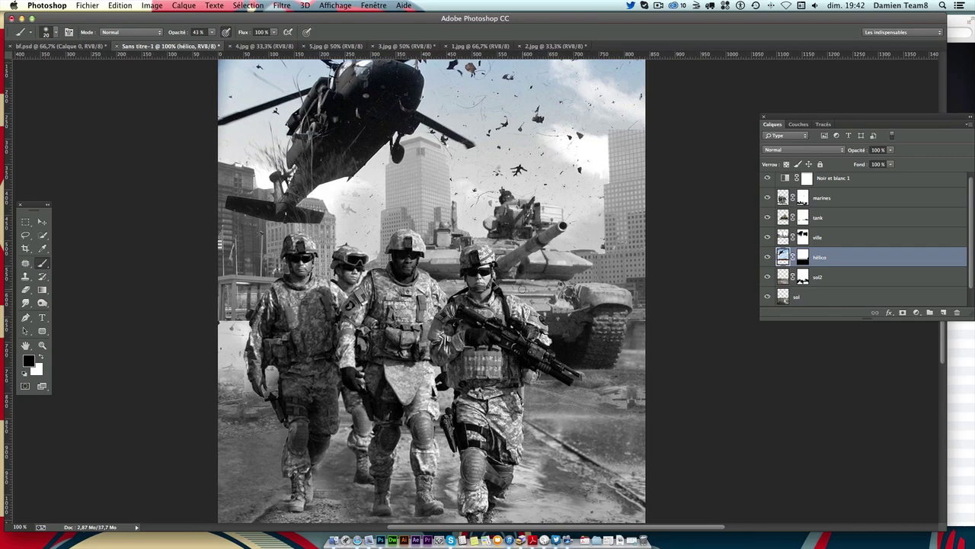
pyautogui.hotkey('ctrl', '-')
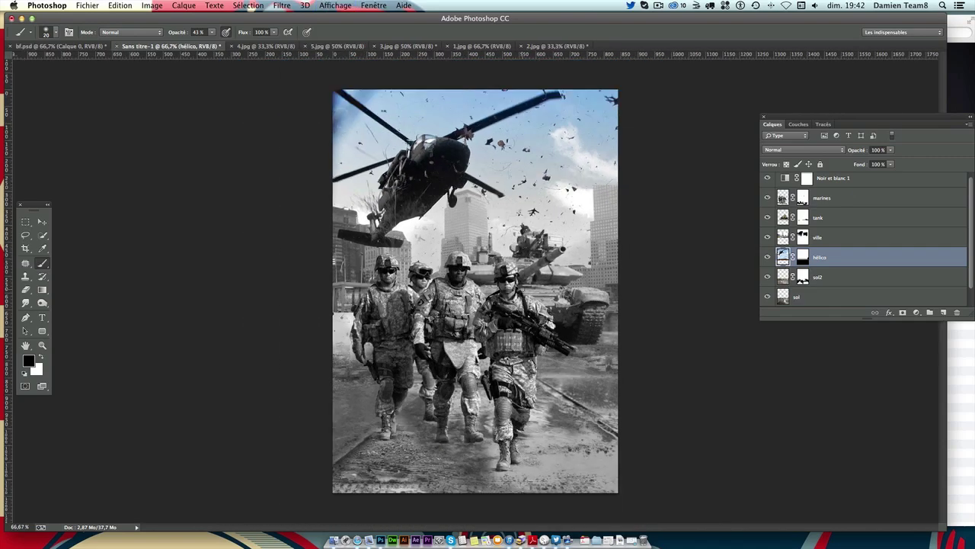
pyautogui.hotkey('ctrl', '+')
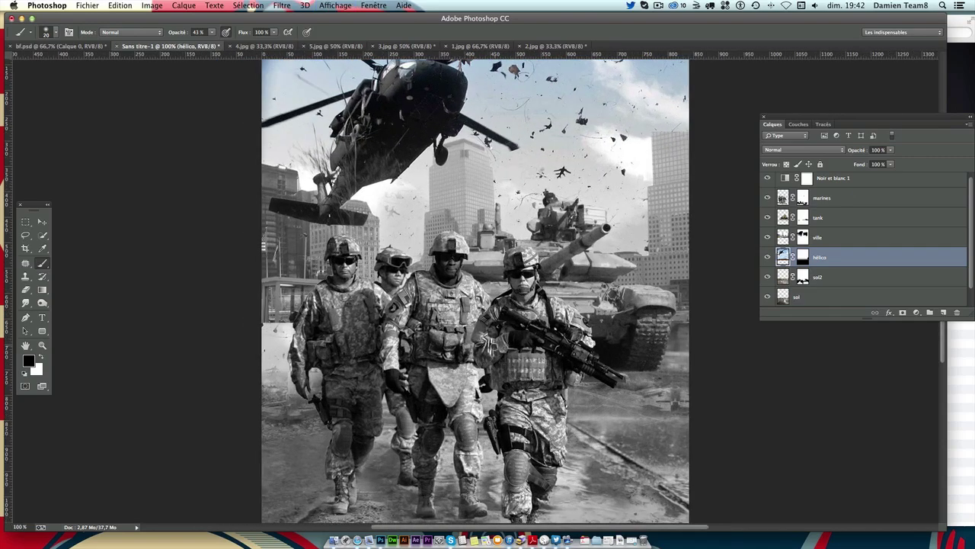
pyautogui.scroll(-2, 494, 347)
pyautogui.press('super+minus')
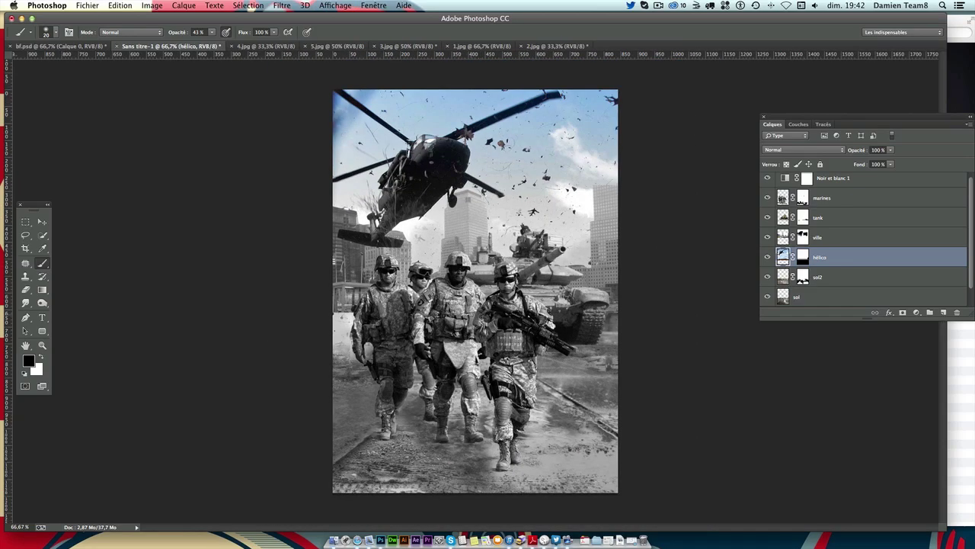
# Step: With the Move tool at 100% zoom, pick the tank layer from the canvas context menu
pyautogui.press('v')
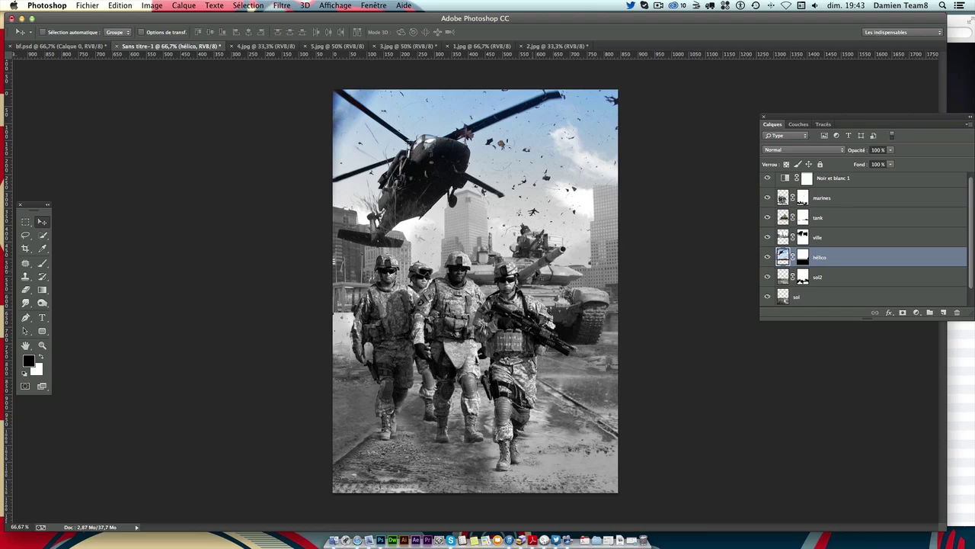
pyautogui.press('super+1')
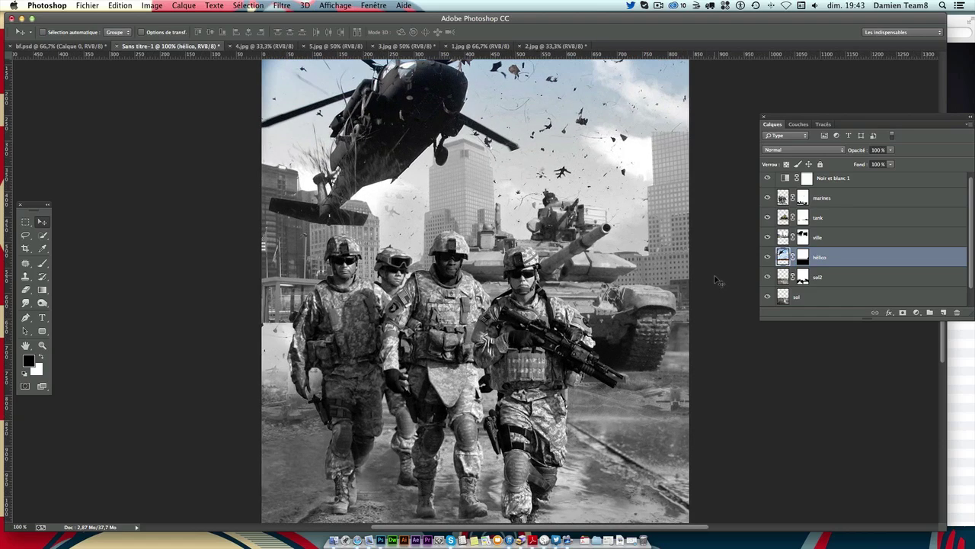
pyautogui.moveTo(605, 298); pyautogui.dragTo(559, 330)
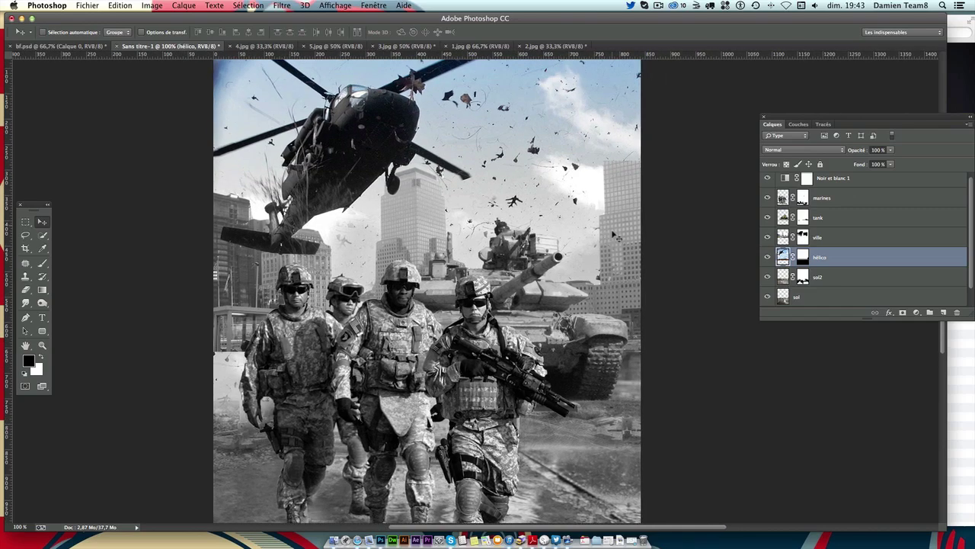
pyautogui.moveTo(385, 189); pyautogui.dragTo(374, 202)
pyautogui.moveTo(381, 141)
pyautogui.mouseDown()
pyautogui.moveTo(364, 166)
pyautogui.moveTo(354, 127)
pyautogui.mouseUp()
pyautogui.rightClick(532, 298)
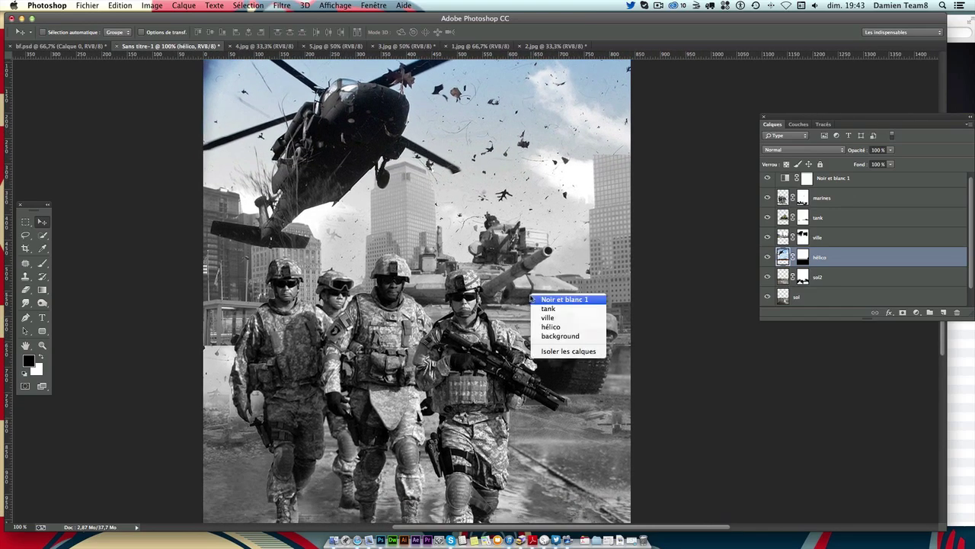
pyautogui.rightClick(503, 271)
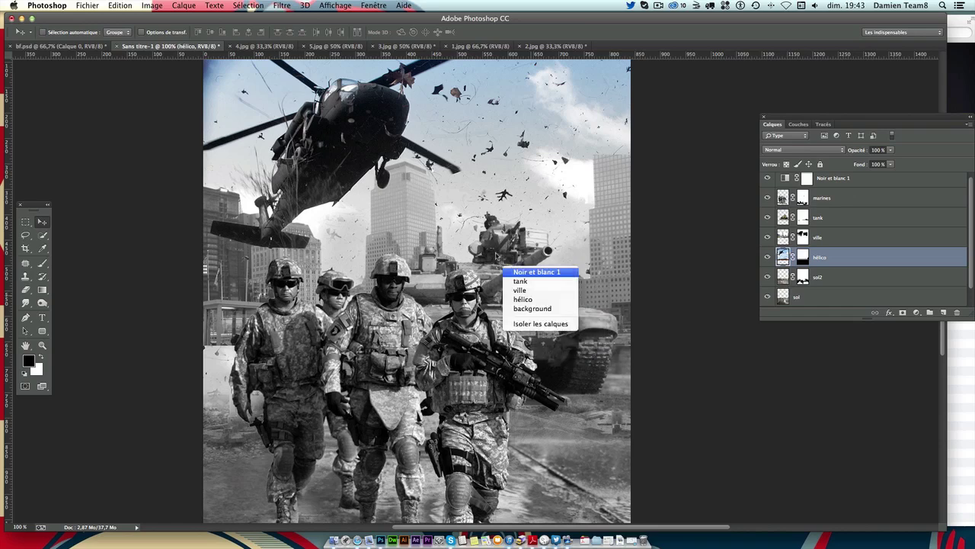
pyautogui.rightClick(501, 248)
pyautogui.click(521, 265)
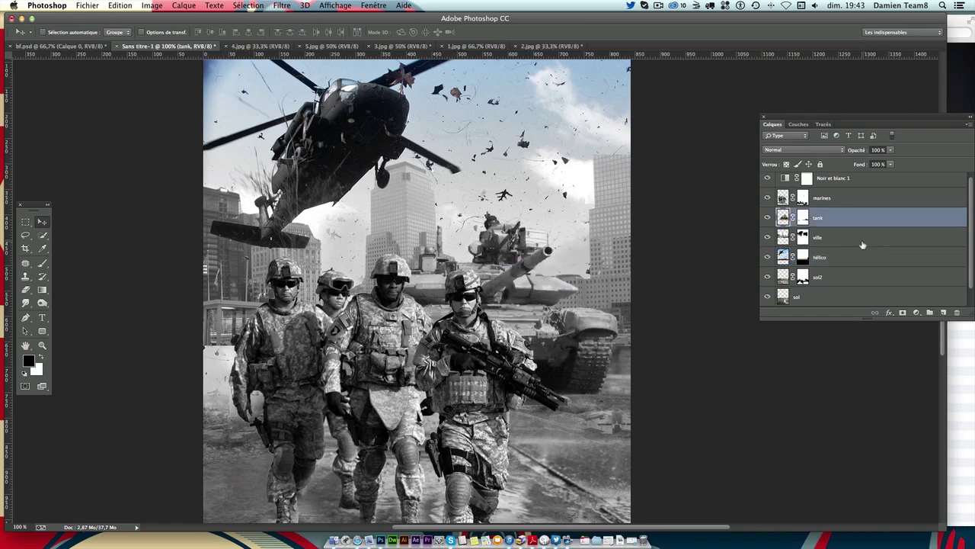
# Step: Apply a Flou gaussien with a radius of about 1,1 px to the tank
pyautogui.click(281, 6)
pyautogui.moveTo(339, 162)
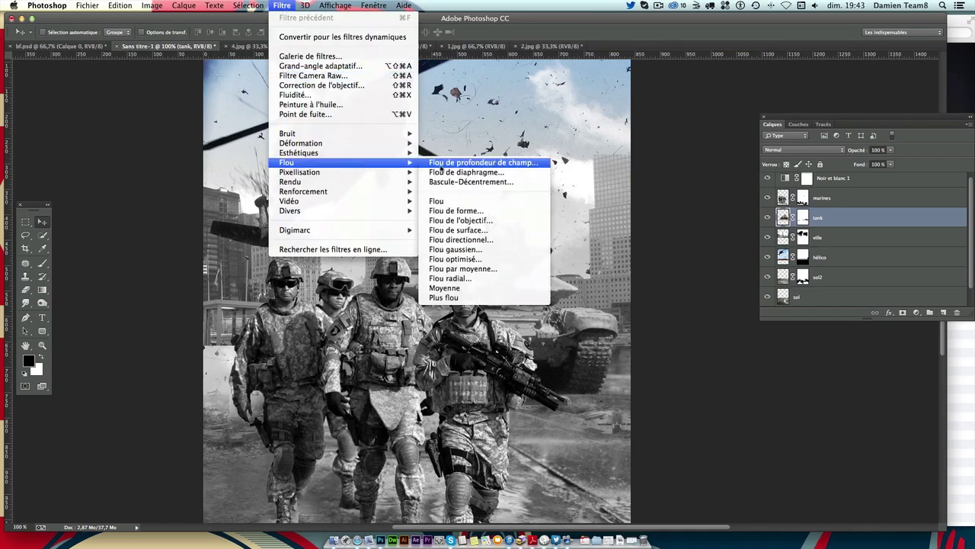
pyautogui.click(495, 249)
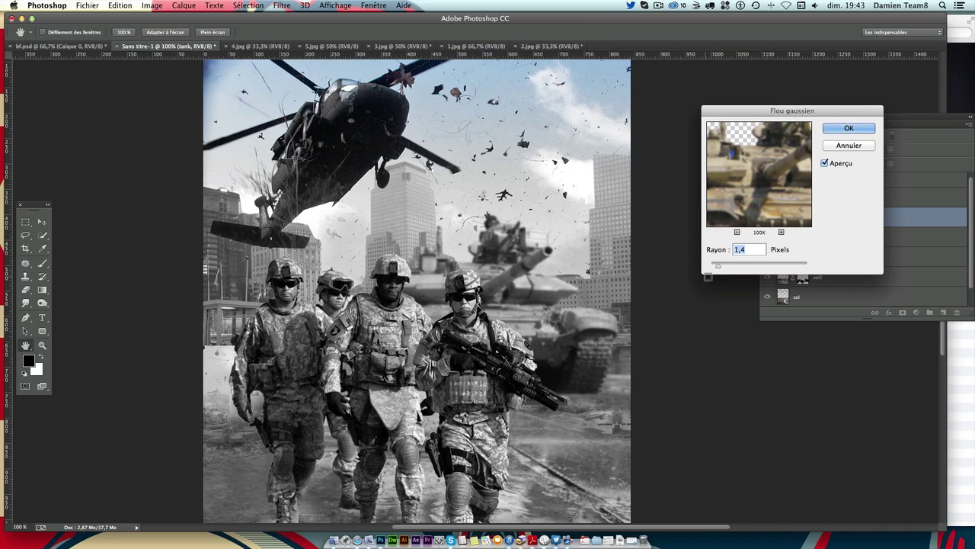
pyautogui.moveTo(717, 265); pyautogui.dragTo(705, 268)
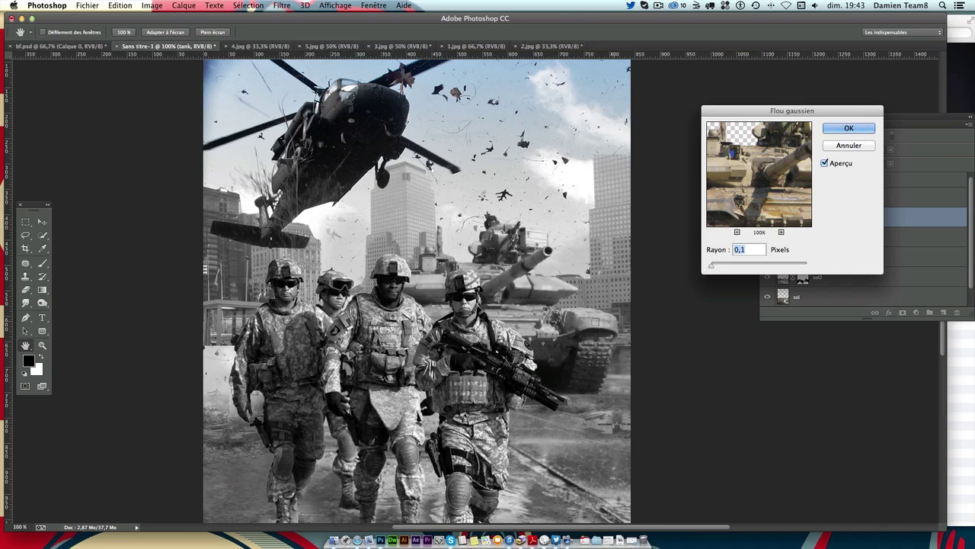
pyautogui.moveTo(712, 266)
pyautogui.mouseDown()
pyautogui.moveTo(738, 269)
pyautogui.moveTo(717, 268)
pyautogui.mouseUp()
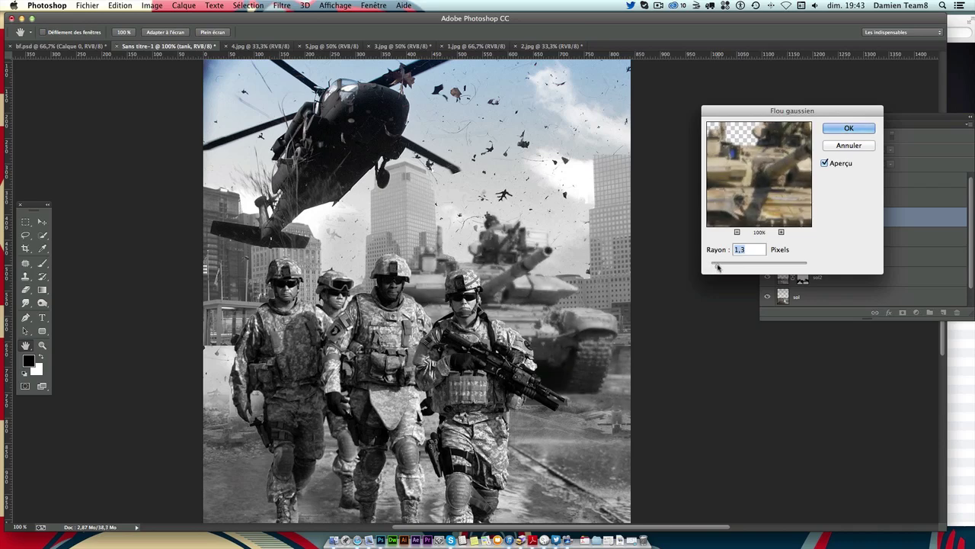
pyautogui.moveTo(717, 267); pyautogui.dragTo(715, 267)
pyautogui.press('Return')
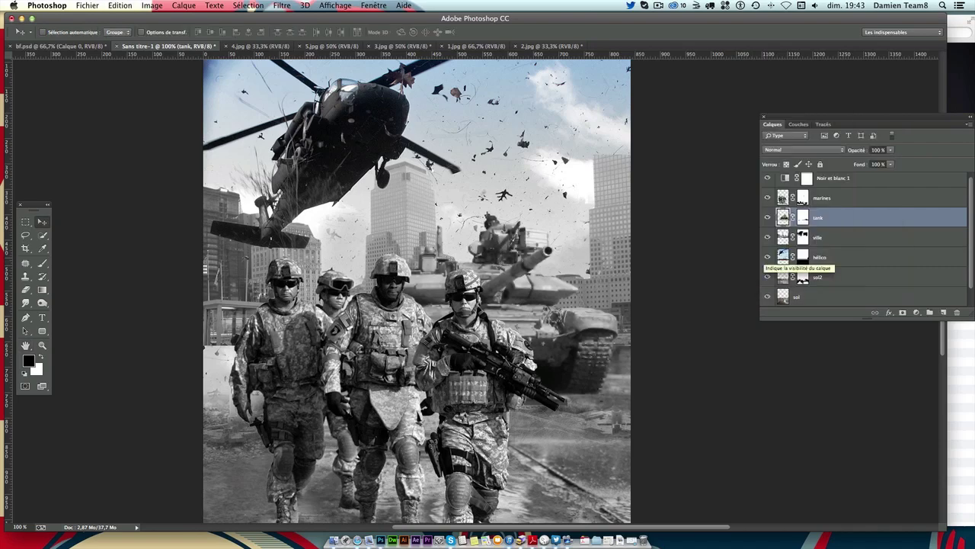
# Step: Check the result at full view and 100%, then activate the ville layer
pyautogui.press('super+minus')
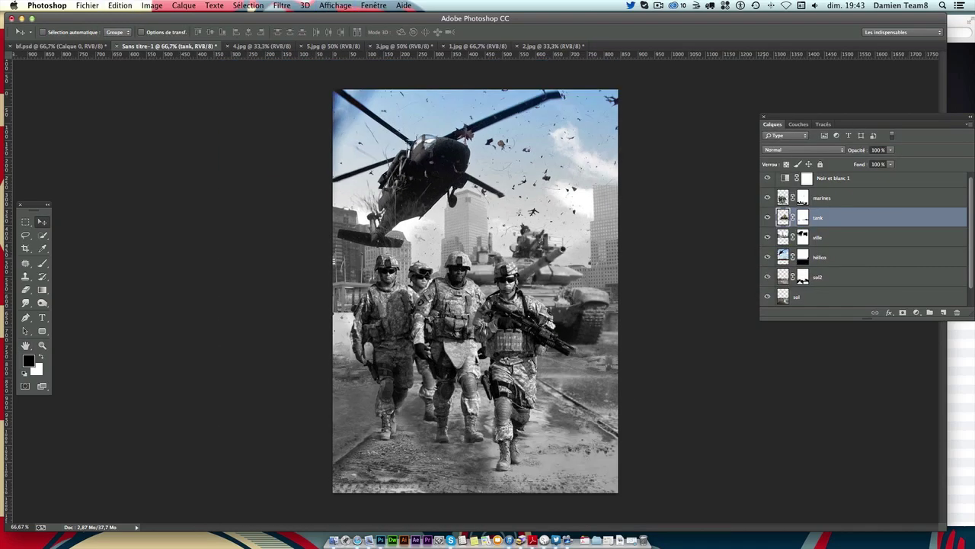
pyautogui.press('super+plus')
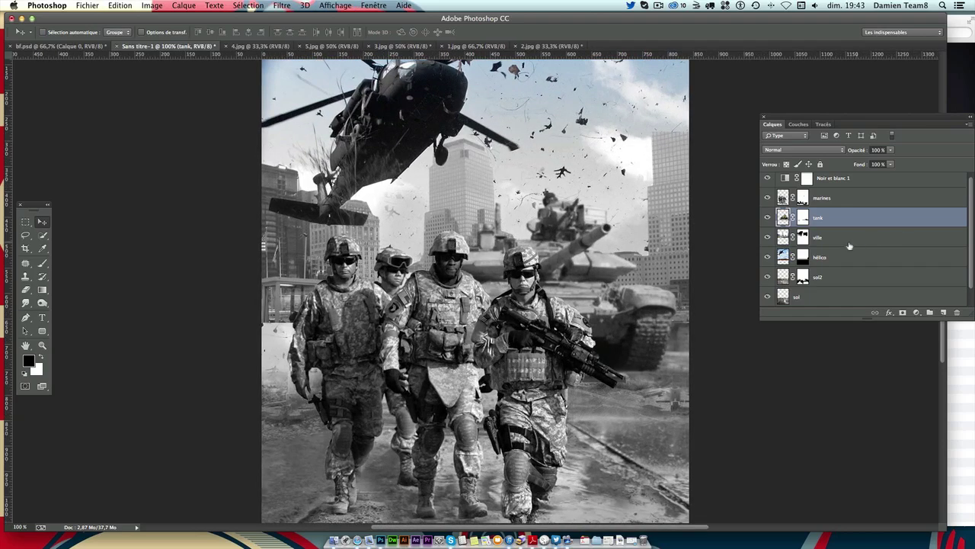
pyautogui.click(792, 244)
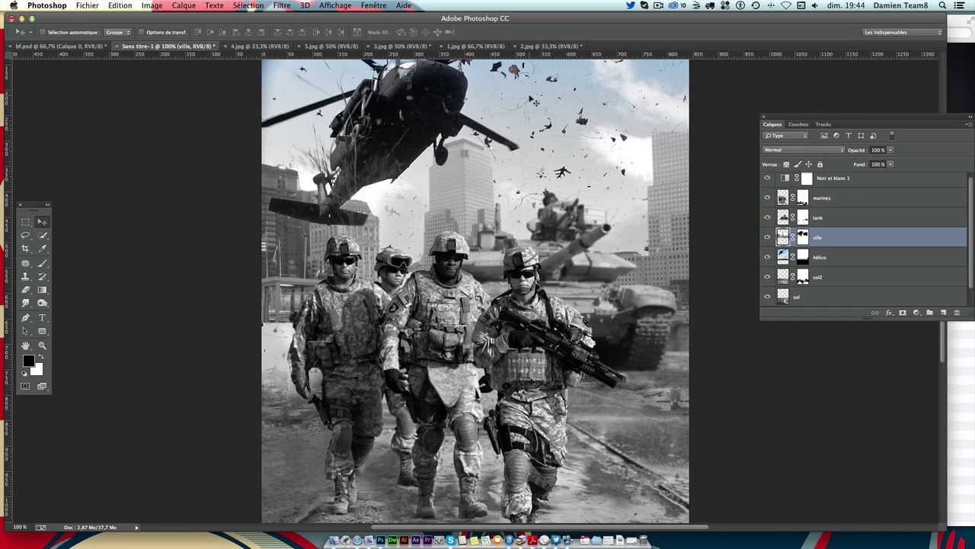
# Step: Blur the ville city layer with a 1,5-pixel Gaussian Blur and compare the result
pyautogui.click(281, 6)
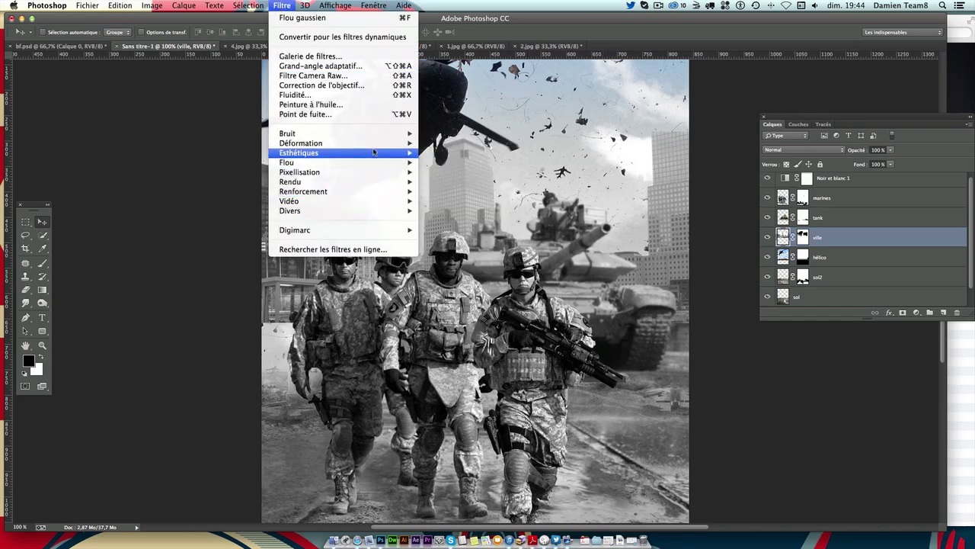
pyautogui.moveTo(287, 163)
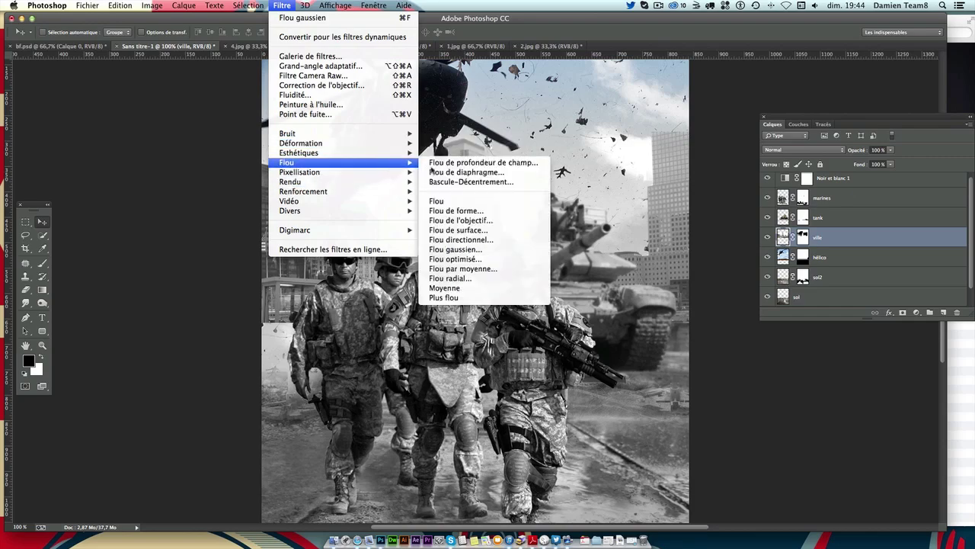
pyautogui.click(467, 250)
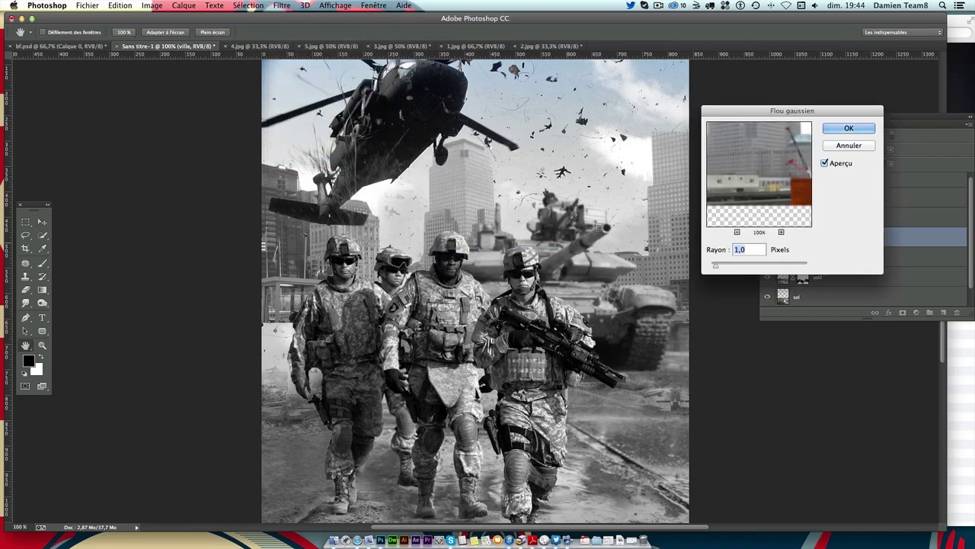
pyautogui.moveTo(720, 266); pyautogui.dragTo(722, 266)
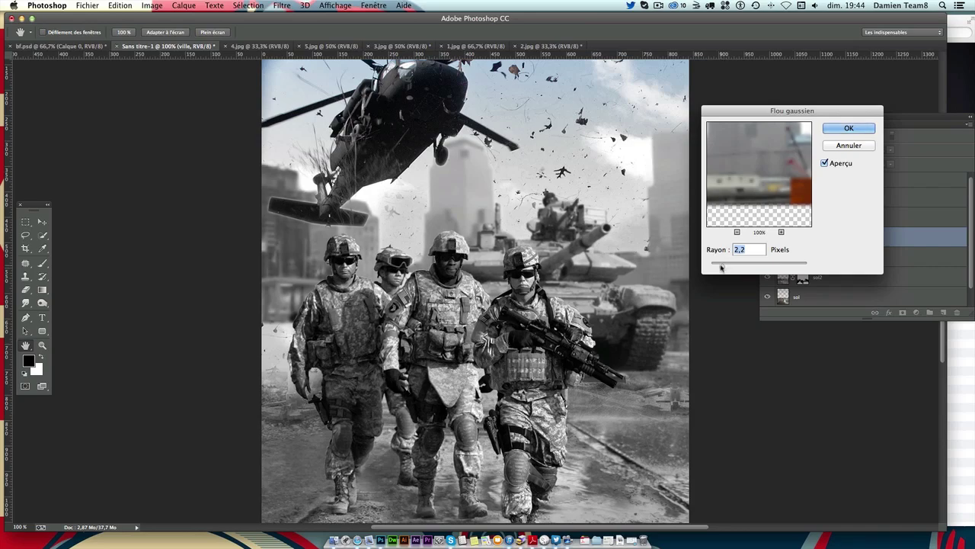
pyautogui.press('super+minus')
pyautogui.press('super+plus')
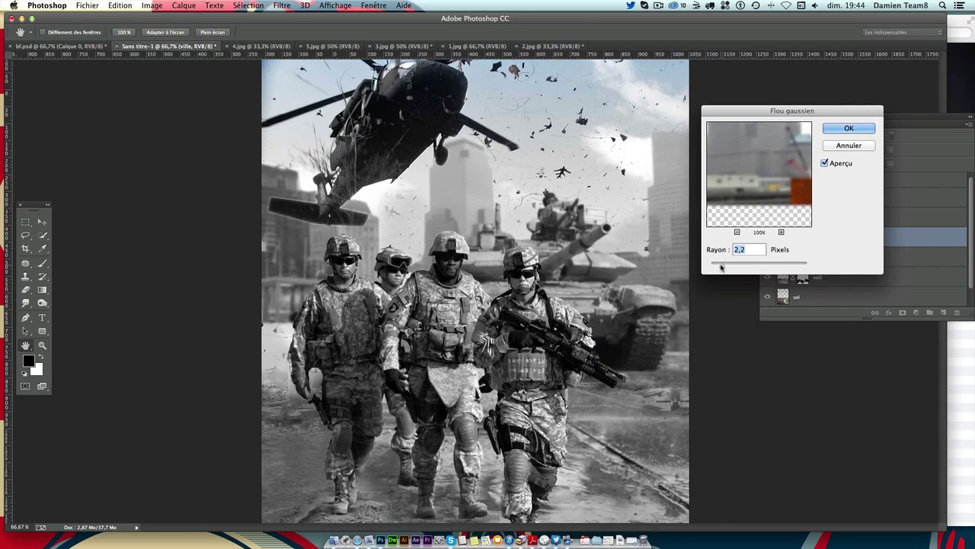
pyautogui.write('1,')
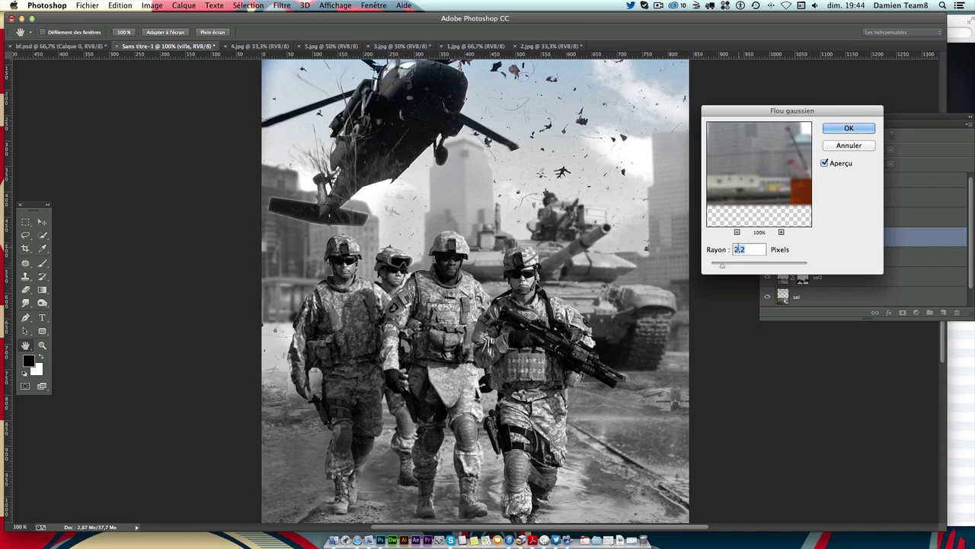
pyautogui.write('5')
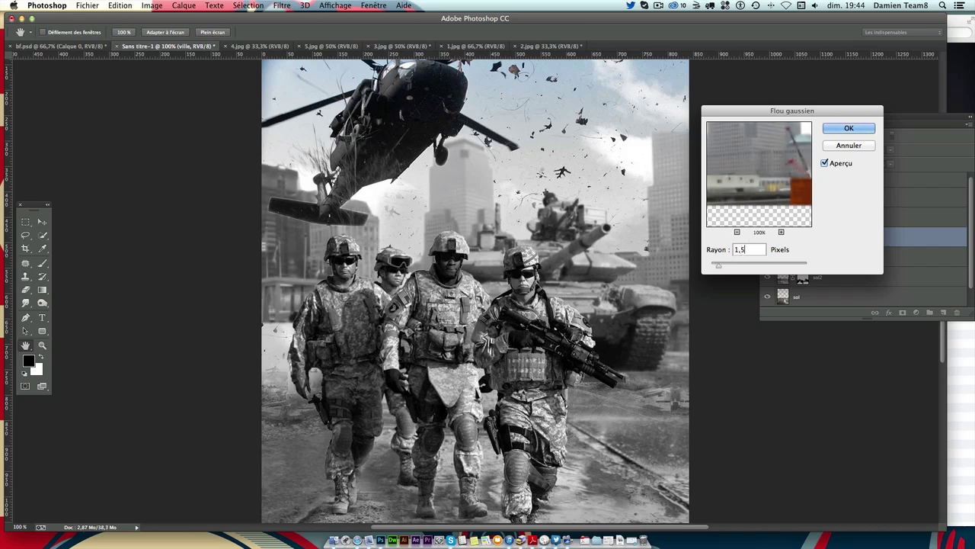
pyautogui.press('Return')
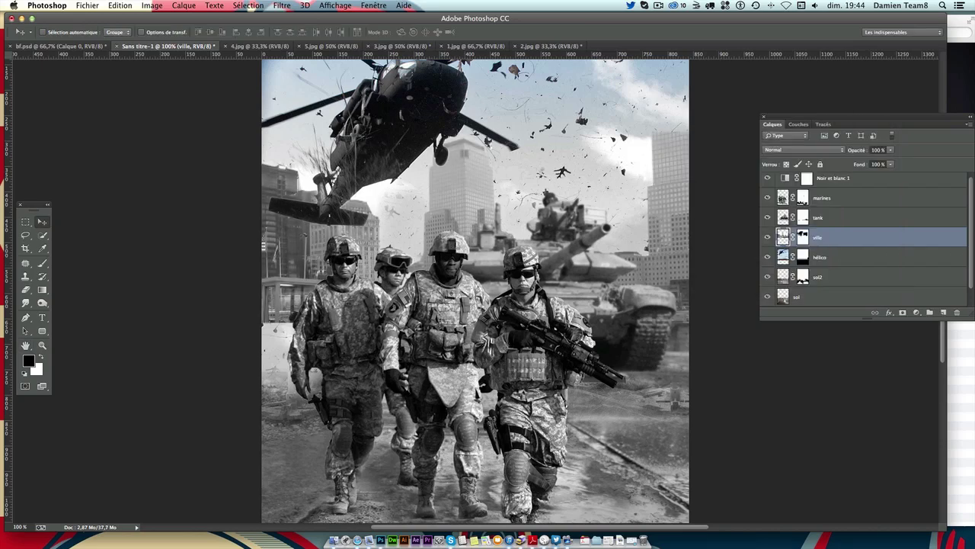
pyautogui.press('super+minus')
pyautogui.press('super+plus')
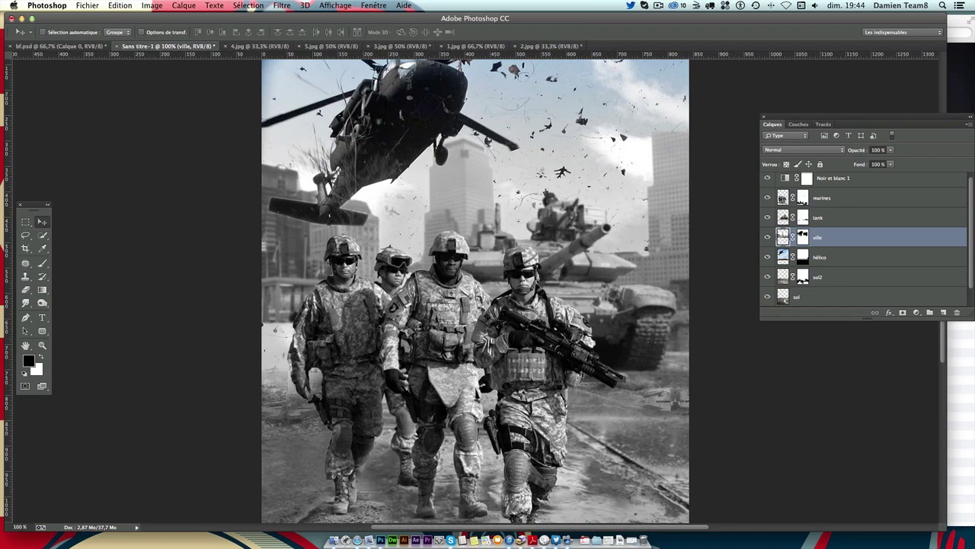
pyautogui.press('super+minus')
pyautogui.press('super+plus')
pyautogui.scroll(2, 347, 221)
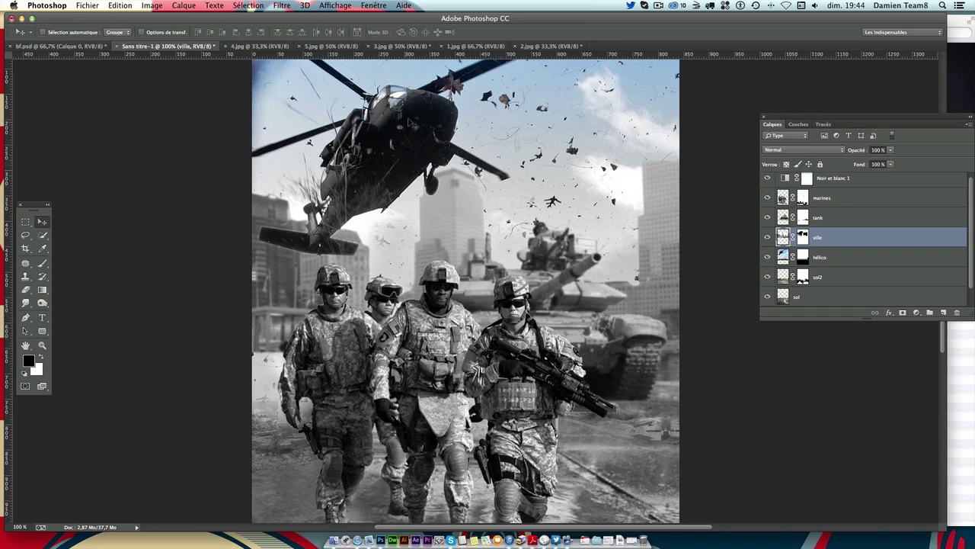
# Step: Select the hélico layer and reapply the last blur, comparing it with and without
pyautogui.click(788, 179)
pyautogui.click(793, 232)
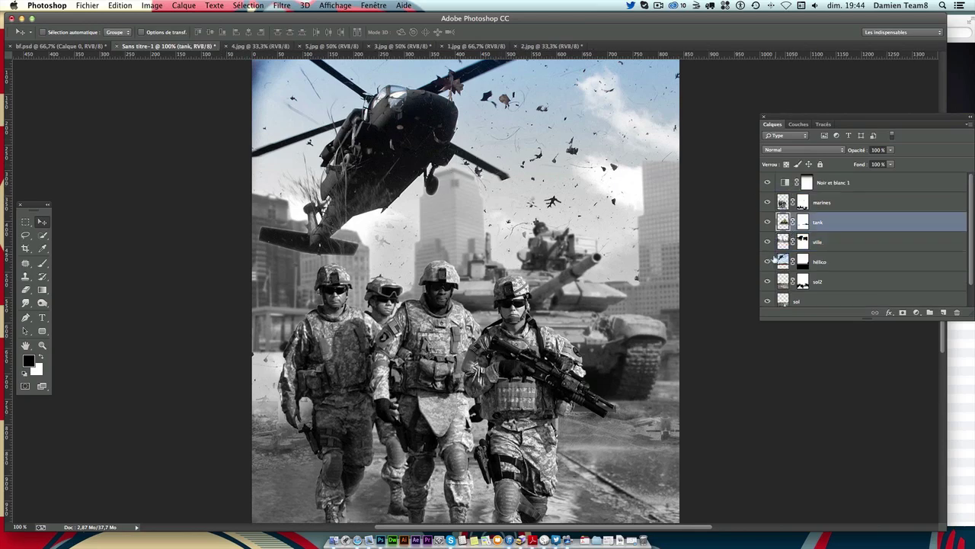
pyautogui.click(767, 261)
pyautogui.click(782, 261)
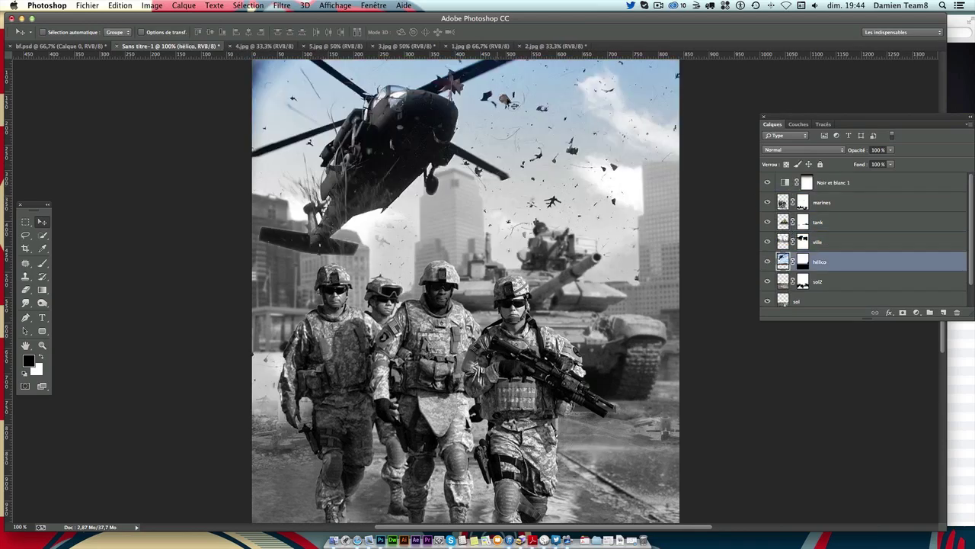
pyautogui.hotkey('ctrl', 'f')
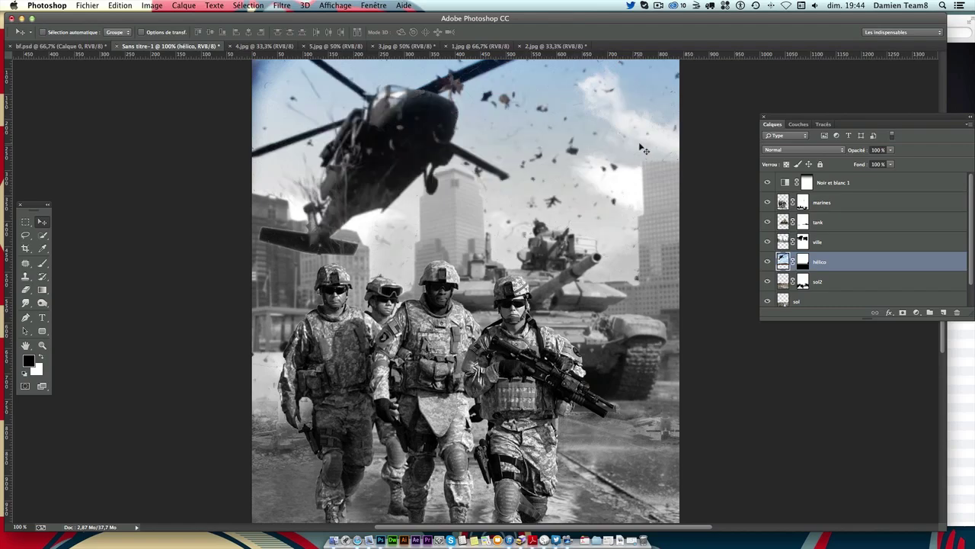
pyautogui.hotkey('ctrl', '-')
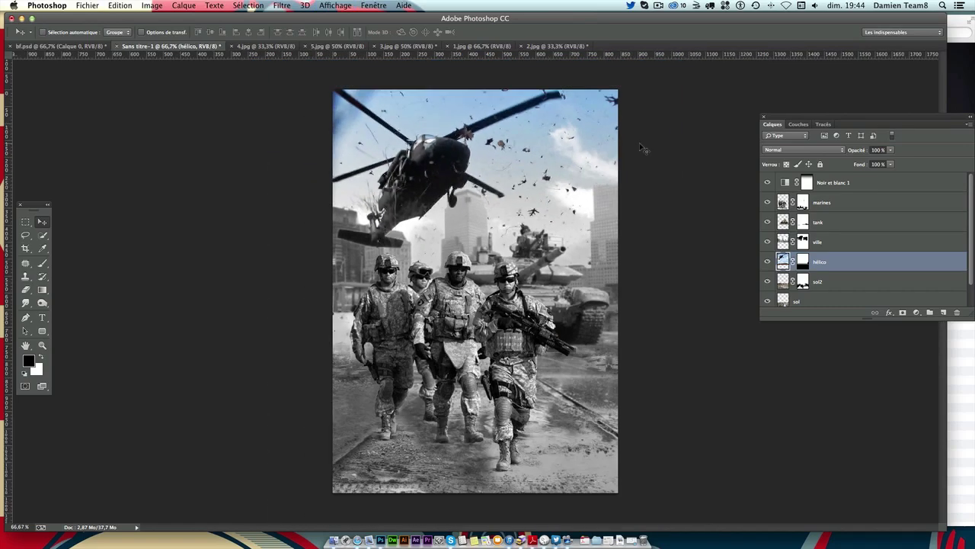
pyautogui.hotkey('ctrl', 'z')
pyautogui.hotkey('ctrl', '+')
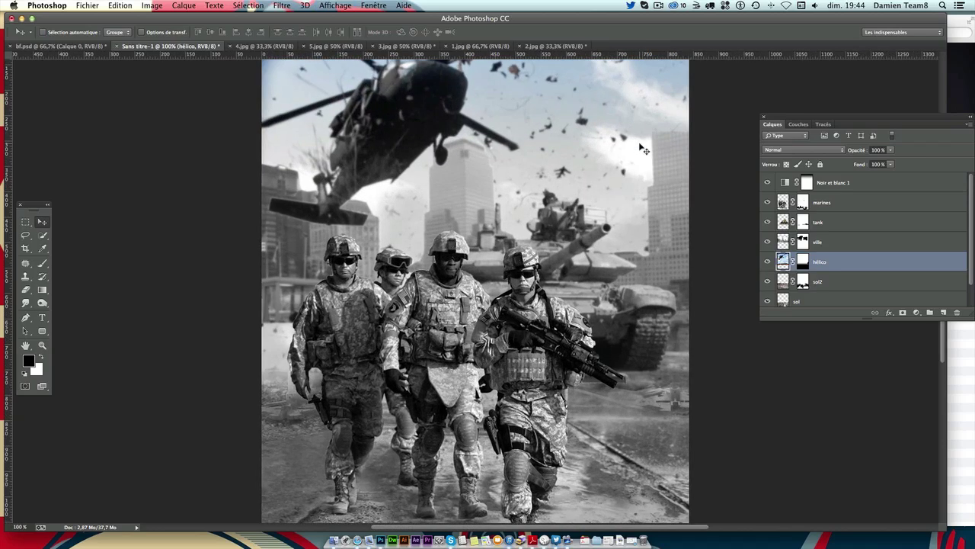
pyautogui.hotkey('ctrl', 'z')
pyautogui.hotkey('ctrl', 'z')
pyautogui.hotkey('ctrl', 'z')
pyautogui.hotkey('ctrl', 'alt', 'z')
pyautogui.hotkey('ctrl', 'alt', 'z')
pyautogui.hotkey('ctrl', 'alt', 'z')
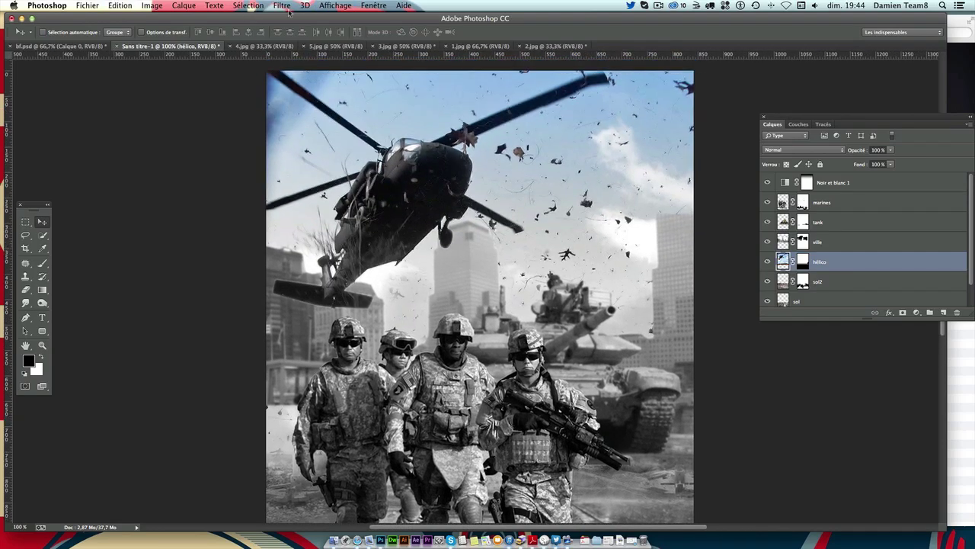
# Step: Apply the 1,5 px Gaussian Blur to the helicopter from the Filter menu
pyautogui.click(288, 9)
pyautogui.moveTo(287, 162)
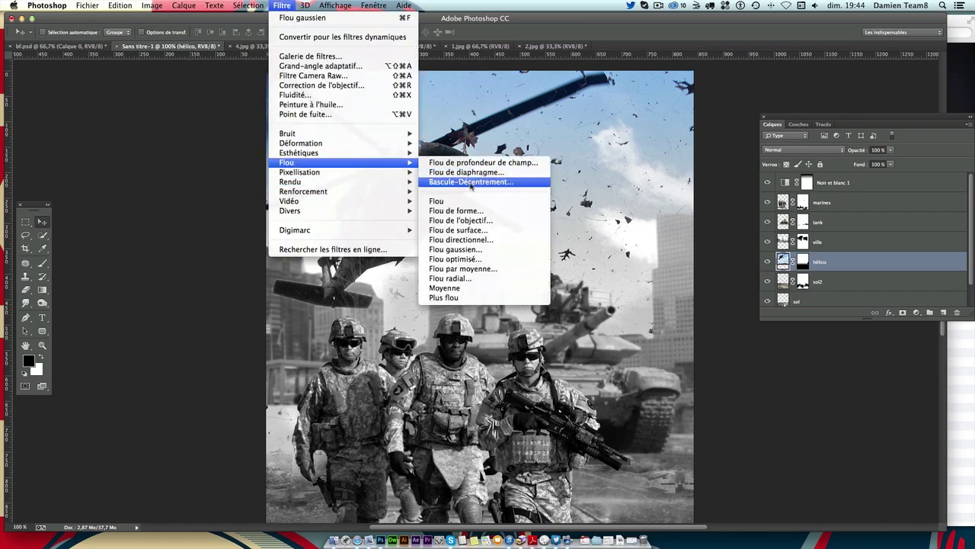
pyautogui.click(493, 250)
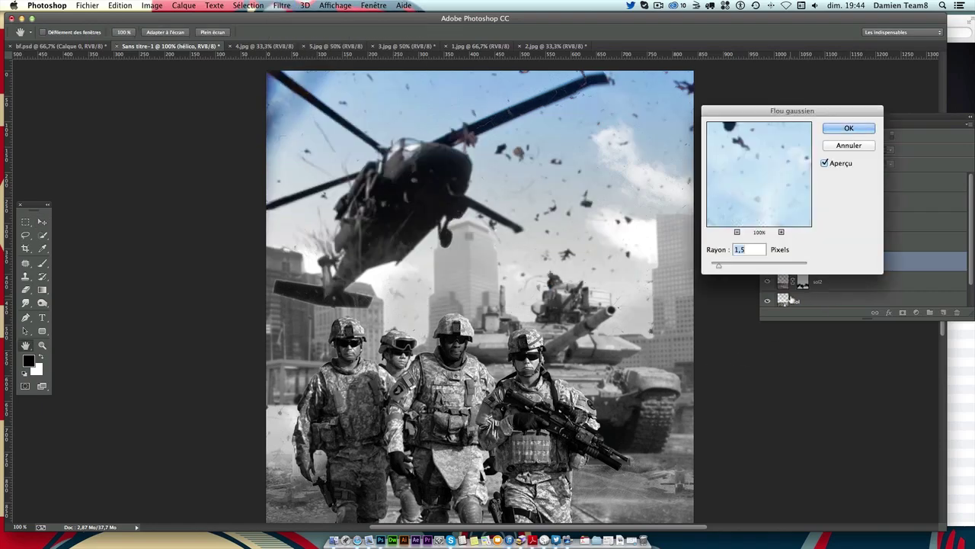
pyautogui.press('Return')
pyautogui.press('v')
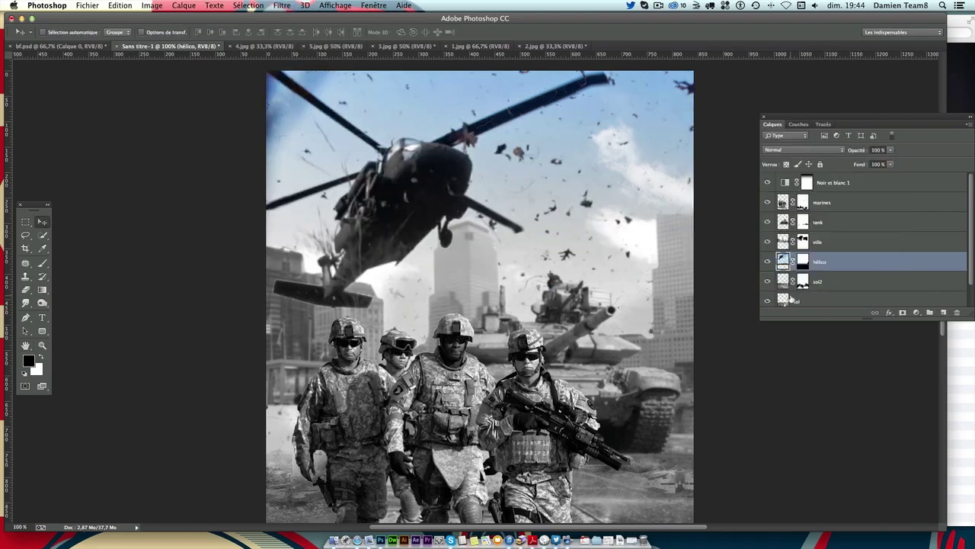
pyautogui.hotkey('ctrl', '-')
pyautogui.hotkey('ctrl', '+')
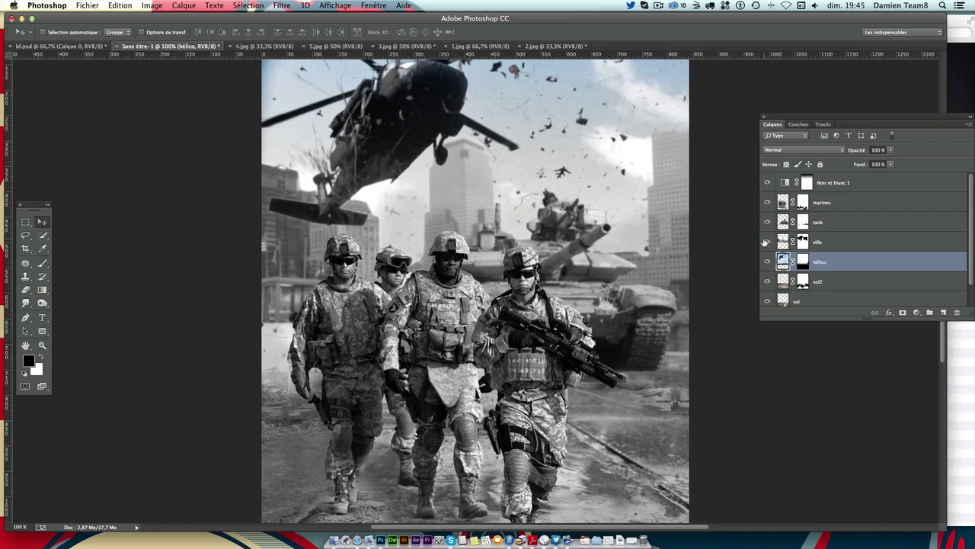
# Step: Bring the helicopter's tail wing into view and select the ville layer mask
pyautogui.click(767, 242)
pyautogui.moveTo(366, 211); pyautogui.dragTo(459, 265)
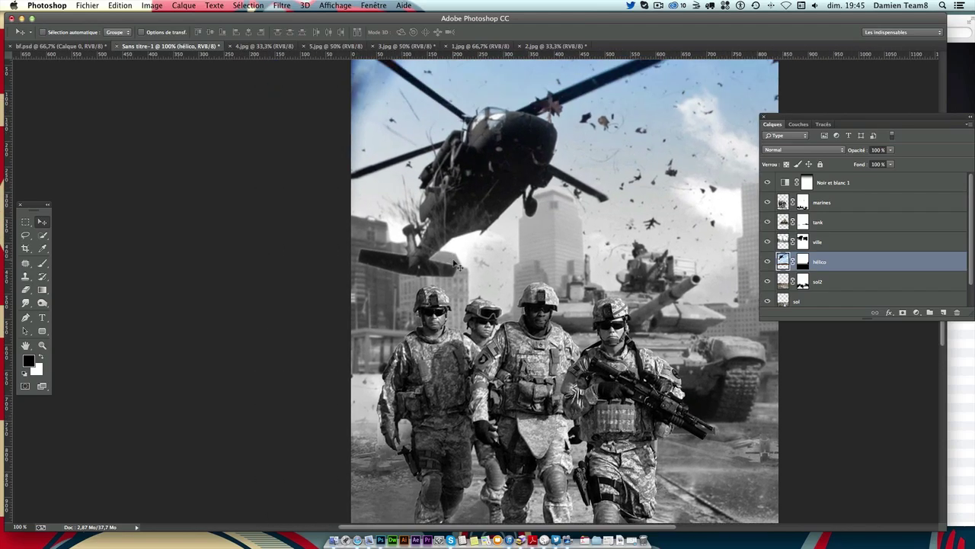
pyautogui.scroll(2, 459, 265)
pyautogui.scroll(1, 286, 208)
pyautogui.scroll(1, 289, 248)
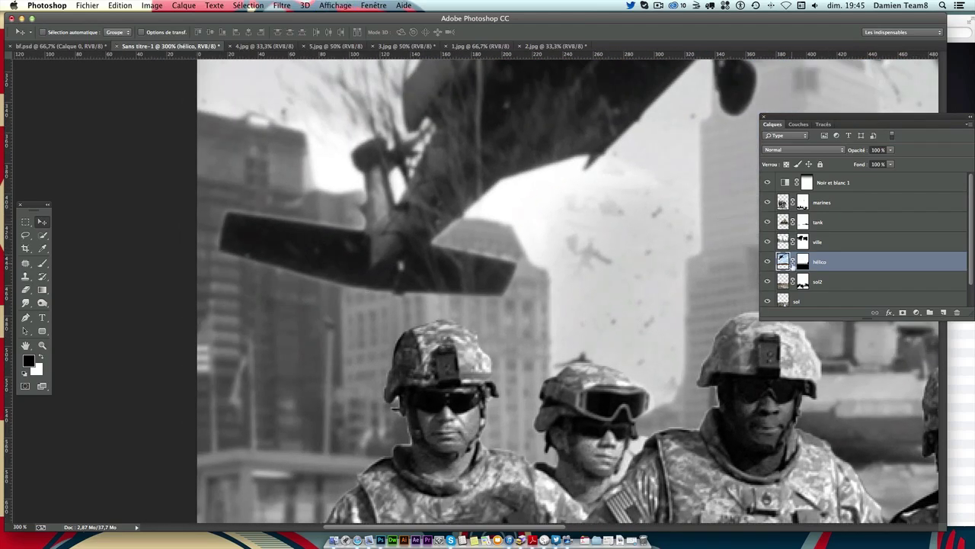
pyautogui.click(803, 262)
pyautogui.click(803, 242)
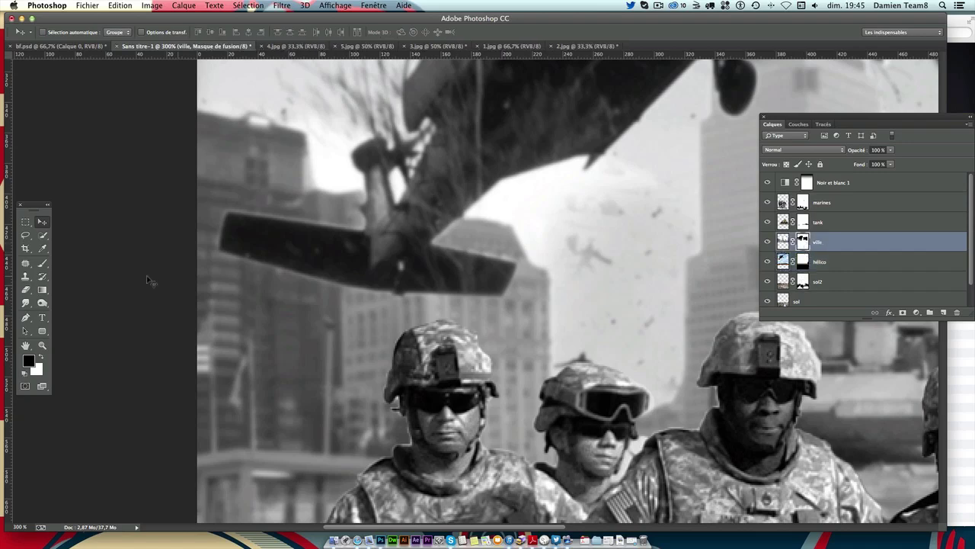
# Step: Set up a white 7 px brush at 100% opacity
pyautogui.click(42, 263)
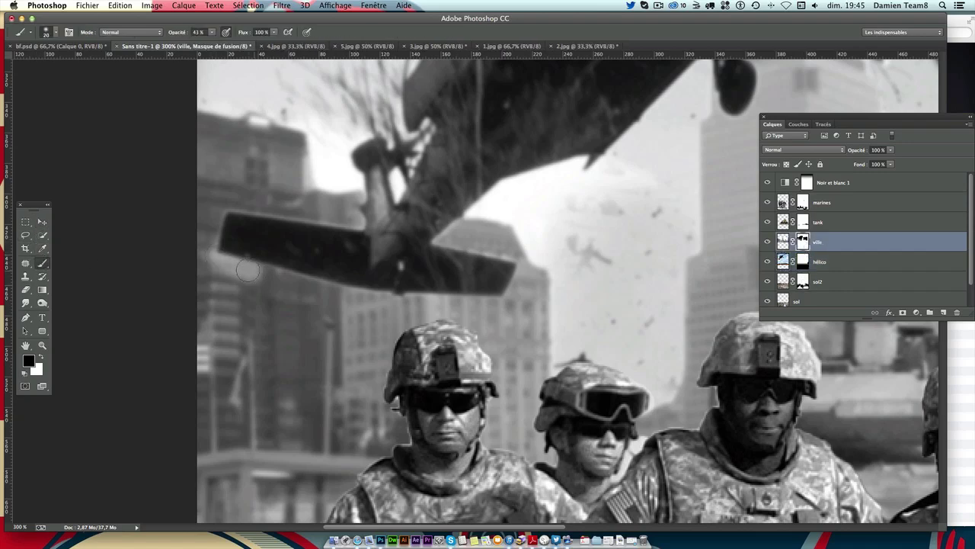
pyautogui.click(41, 356)
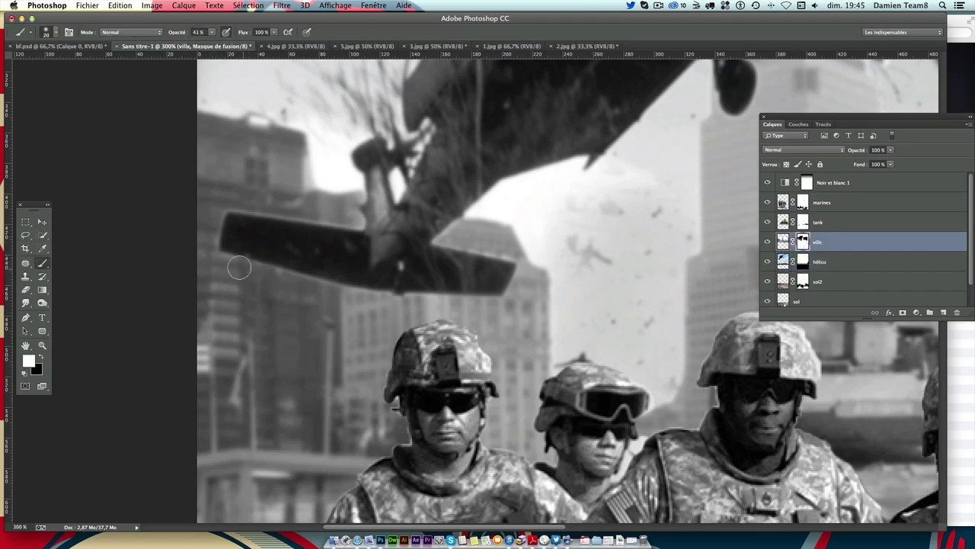
pyautogui.click(56, 32)
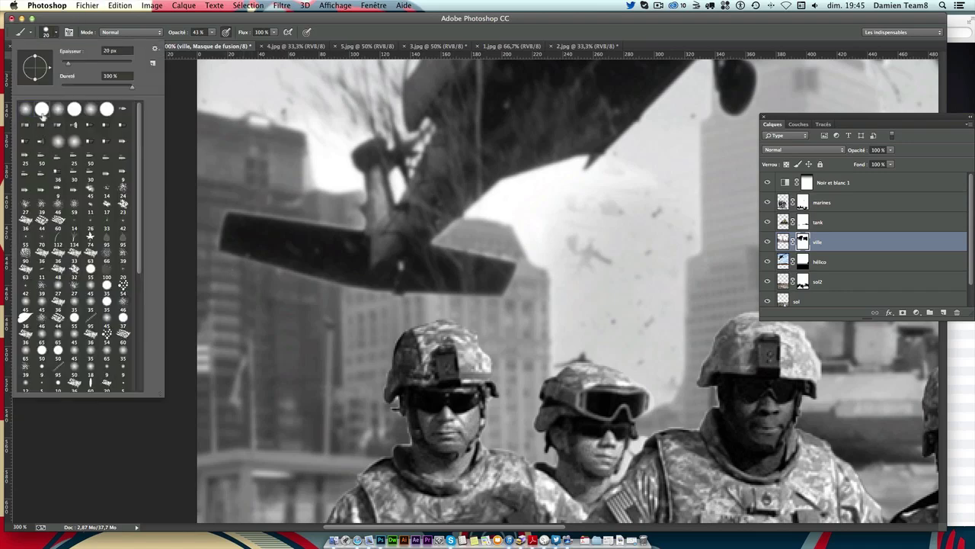
pyautogui.moveTo(72, 63); pyautogui.dragTo(64, 67)
pyautogui.click(212, 33)
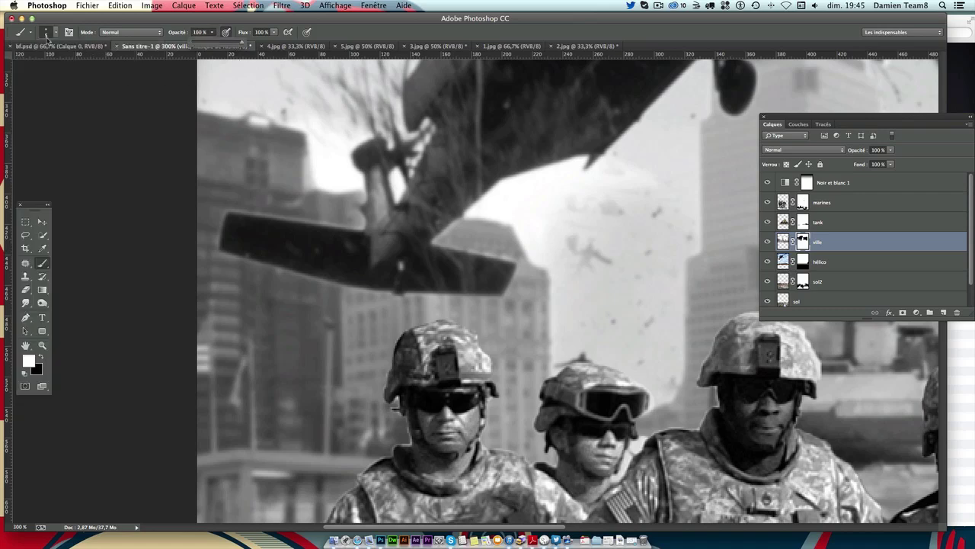
pyautogui.moveTo(236, 46); pyautogui.dragTo(234, 247)
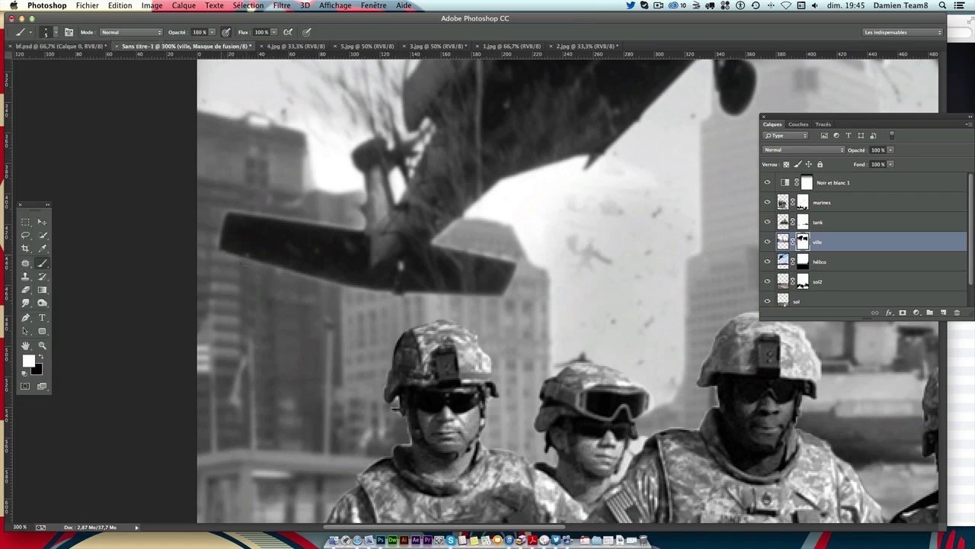
# Step: Paint the city mask along the tail wing's top edge and right tip
pyautogui.moveTo(294, 279); pyautogui.dragTo(328, 280)
pyautogui.moveTo(297, 213)
pyautogui.mouseDown()
pyautogui.moveTo(357, 225)
pyautogui.moveTo(302, 222)
pyautogui.mouseUp()
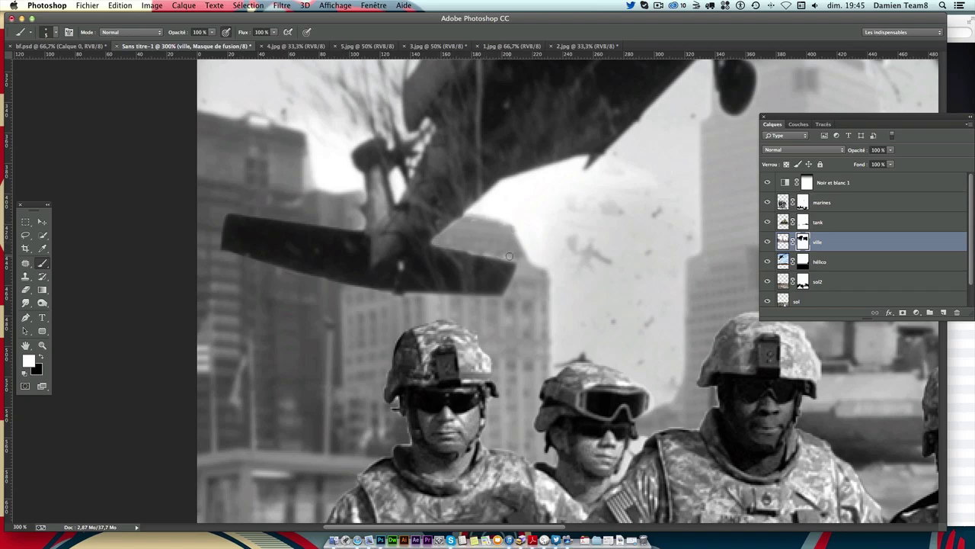
pyautogui.moveTo(526, 267); pyautogui.dragTo(508, 298)
pyautogui.press('super+minus')
pyautogui.press('super+minus')
pyautogui.press('super+minus')
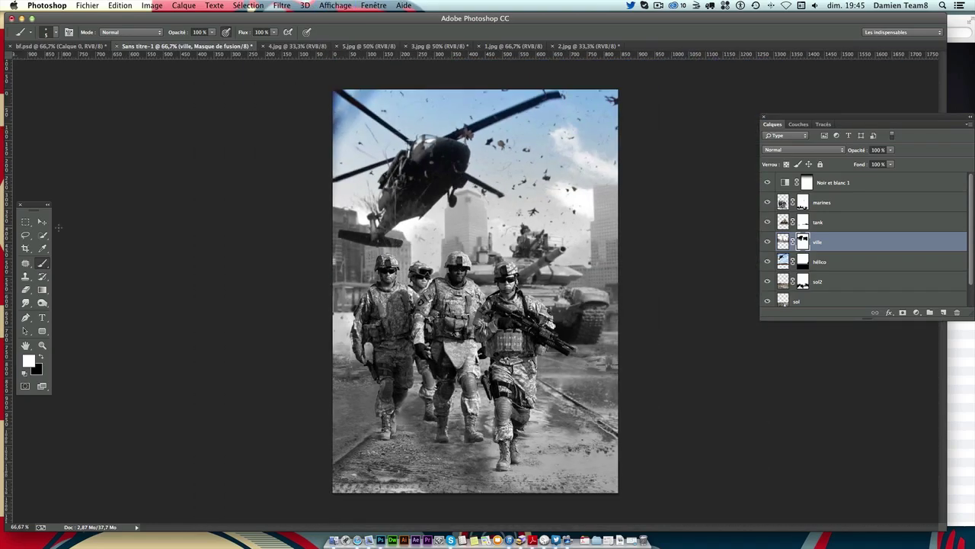
pyautogui.press('v')
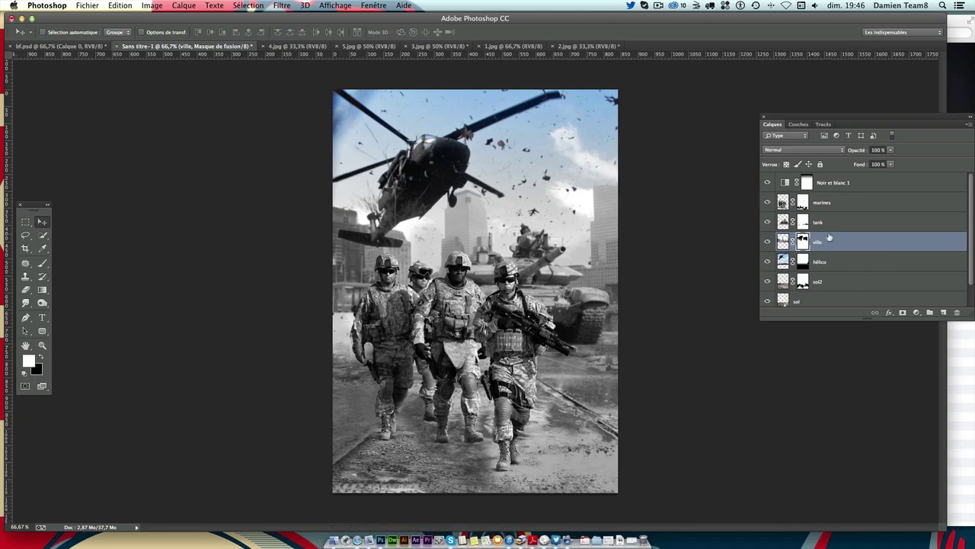
# Step: Add a gradient fill layer above the marines layer
pyautogui.click(878, 197)
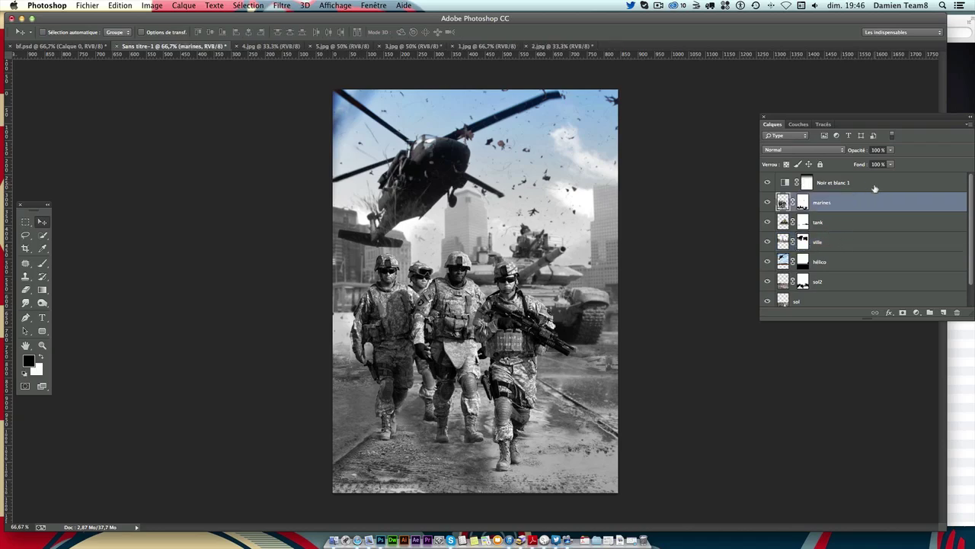
pyautogui.click(916, 313)
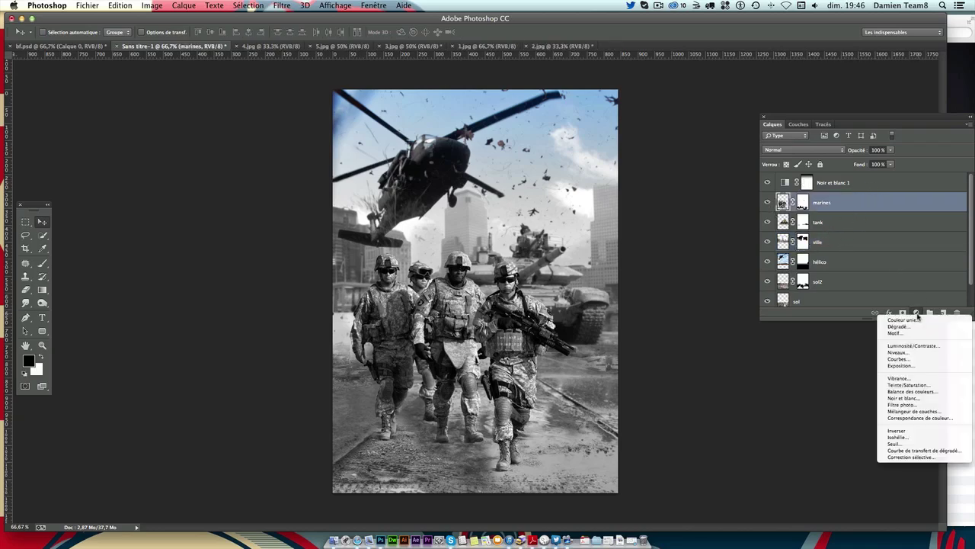
pyautogui.click(855, 116)
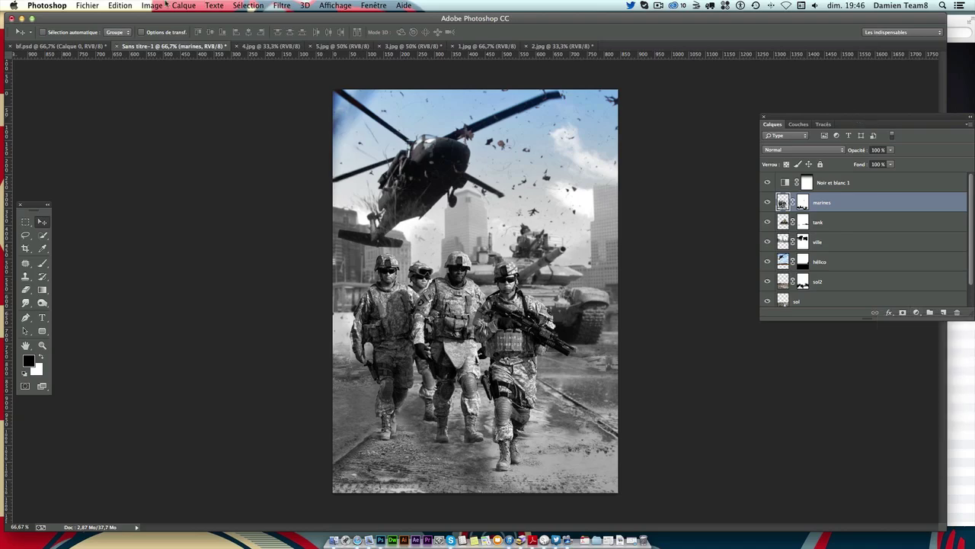
pyautogui.click(166, 5)
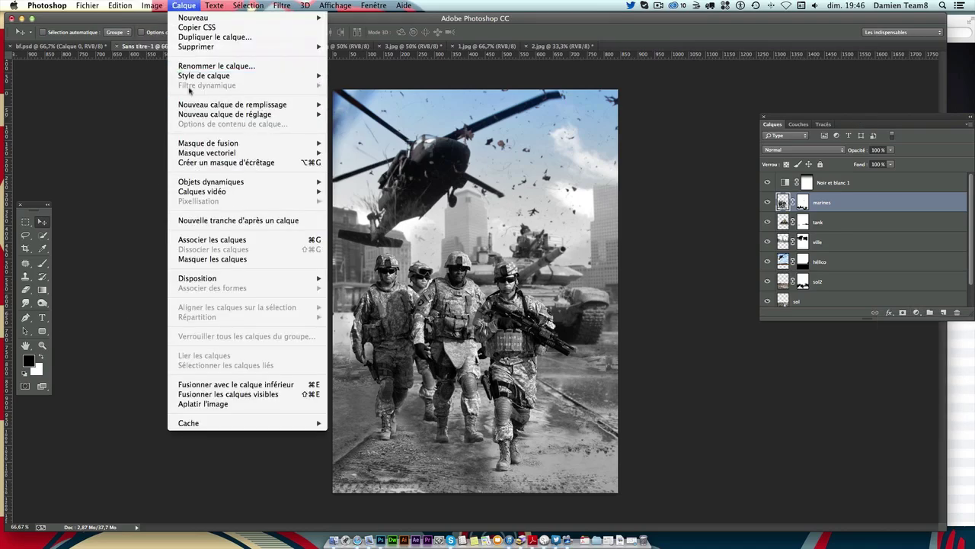
pyautogui.moveTo(233, 104)
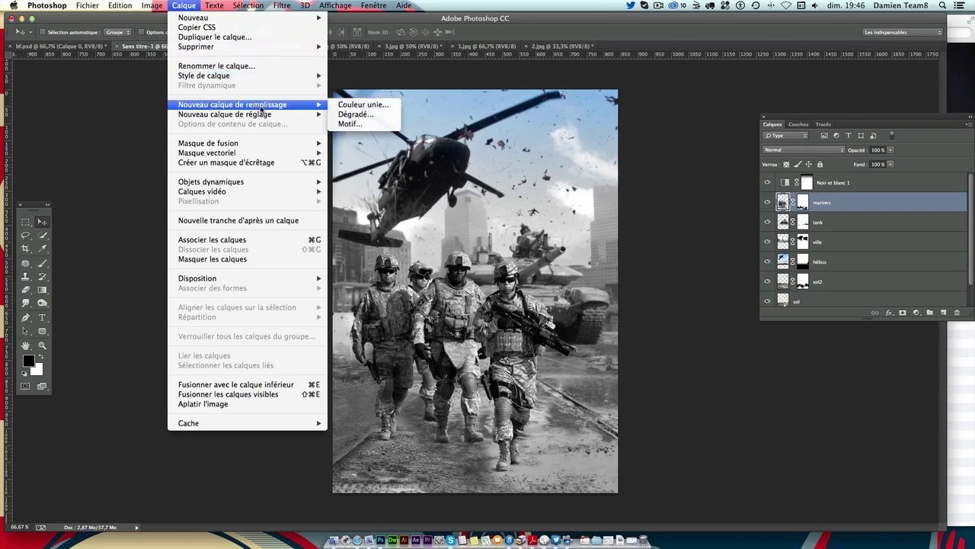
pyautogui.click(337, 115)
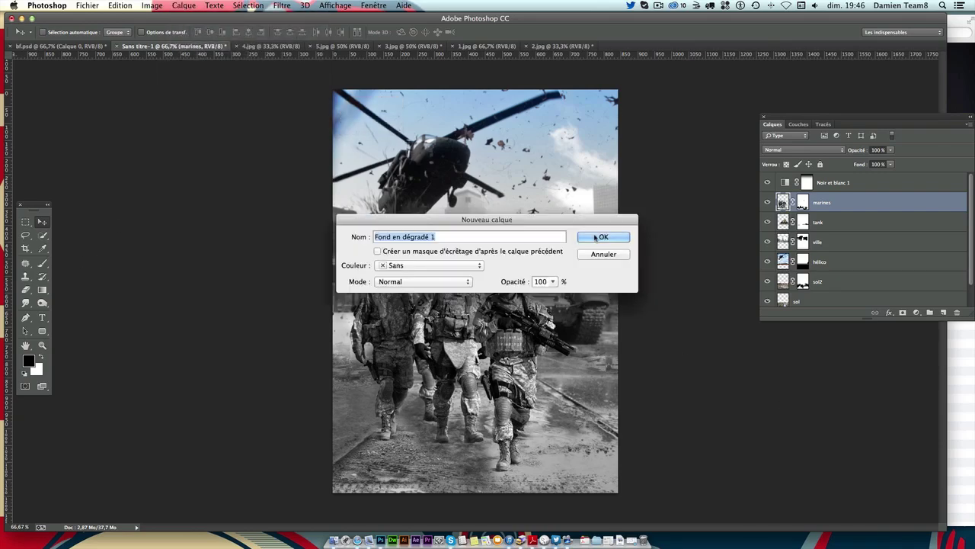
pyautogui.click(598, 237)
# Step: Make the gradient Radial and inverted at 145% scale, without dithering
pyautogui.click(741, 193)
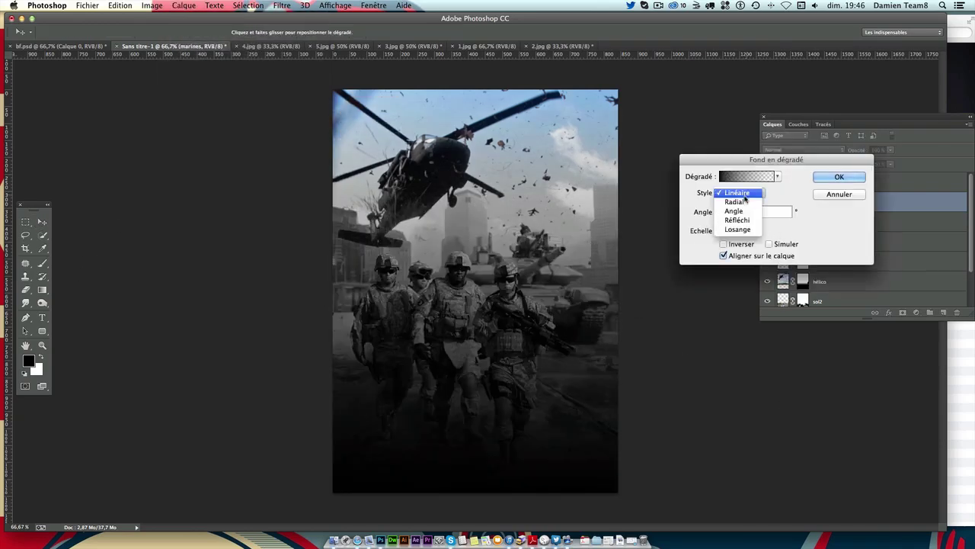
pyautogui.click(771, 245)
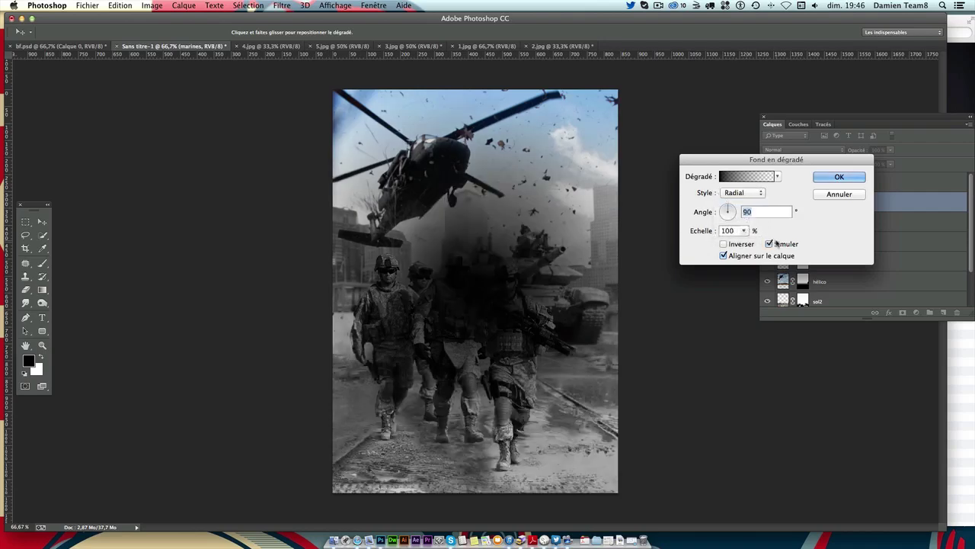
pyautogui.click(781, 244)
pyautogui.click(724, 244)
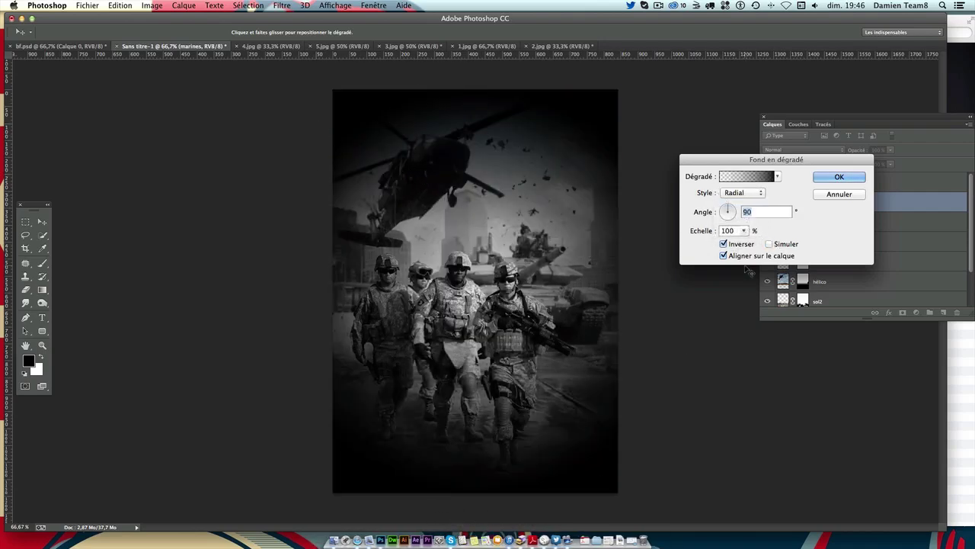
pyautogui.moveTo(743, 230); pyautogui.dragTo(749, 246)
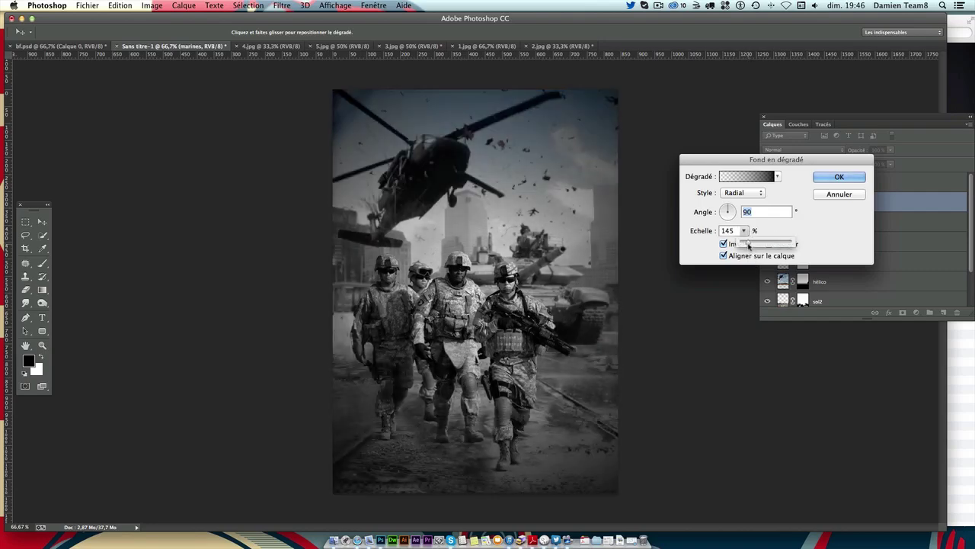
pyautogui.moveTo(749, 245); pyautogui.dragTo(749, 244)
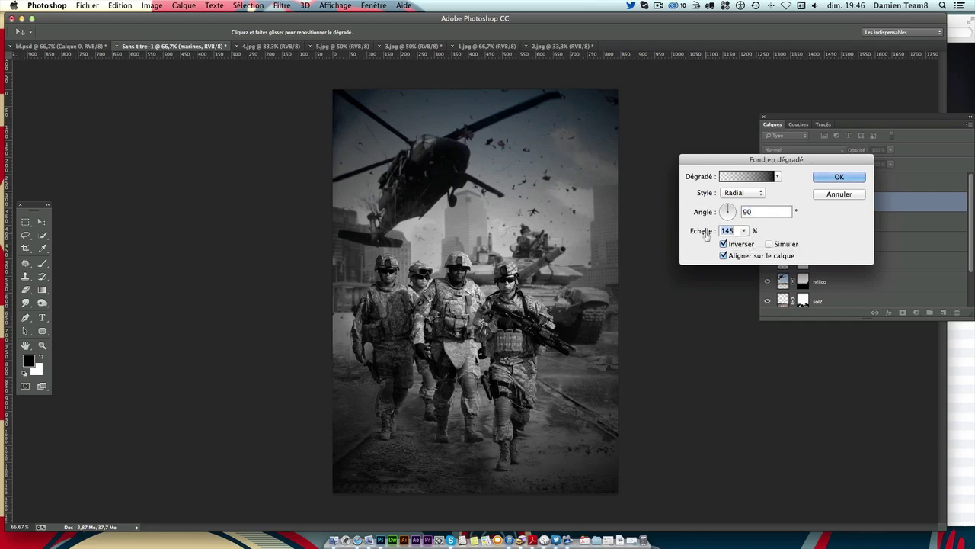
pyautogui.write('150')
pyautogui.press('Return')
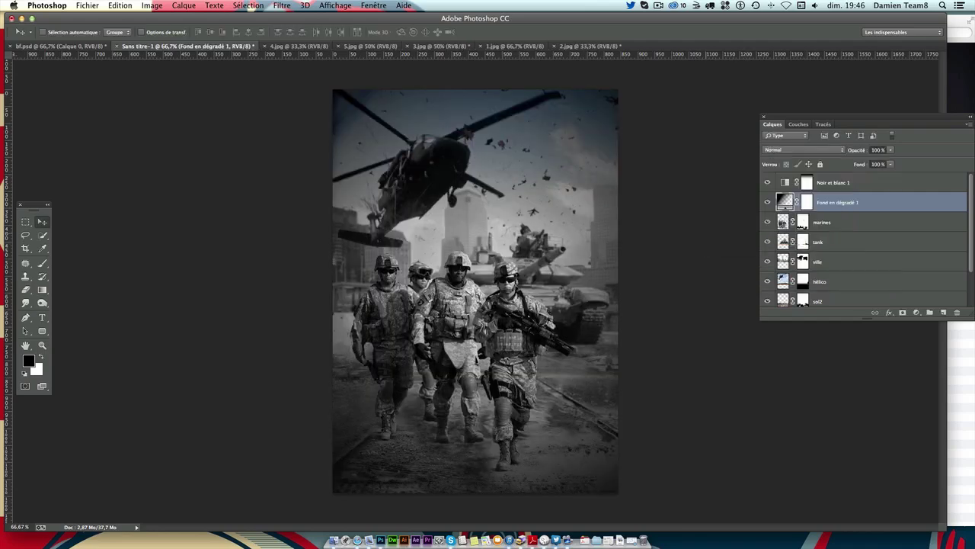
pyautogui.click(808, 202)
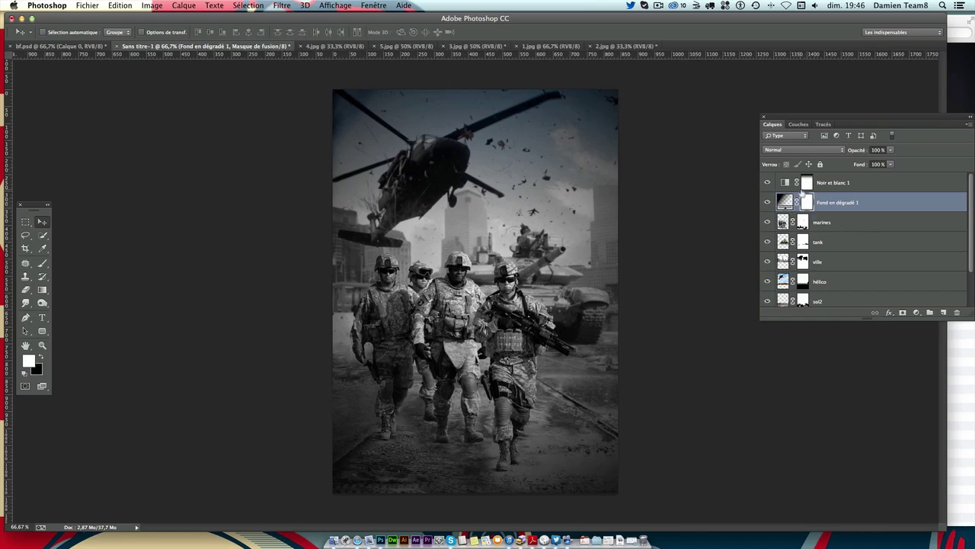
# Step: Switch to the Elliptical Marquee with a 100 px feather
pyautogui.moveTo(26, 222); pyautogui.dragTo(66, 238)
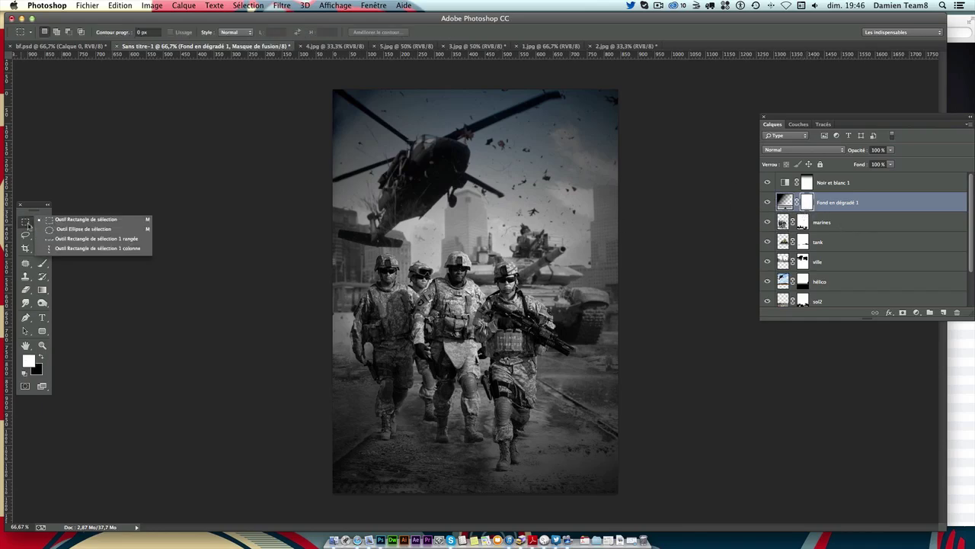
pyautogui.click(68, 231)
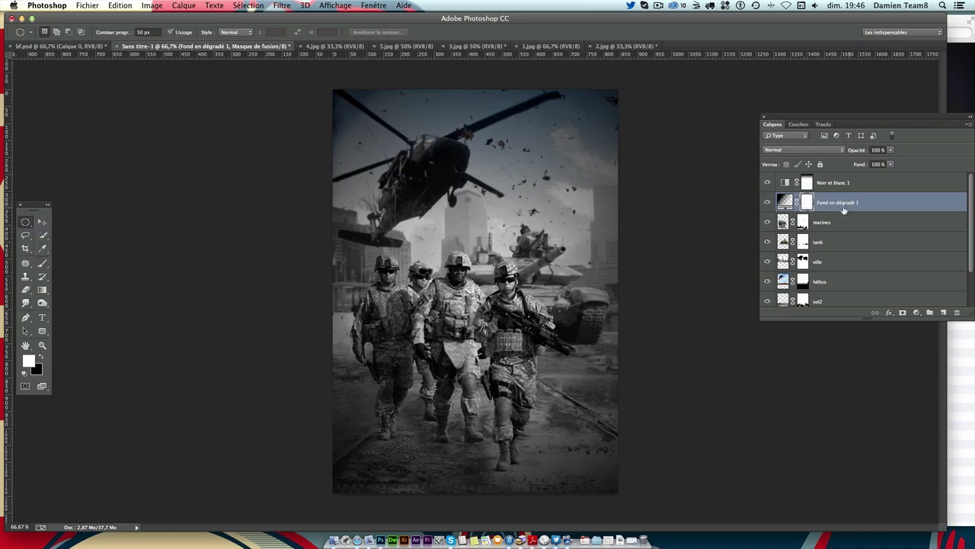
pyautogui.click(149, 33)
pyautogui.write('00')
pyautogui.press('Return')
# Step: Draw a large circular selection over the central soldiers
pyautogui.moveTo(563, 443); pyautogui.dragTo(495, 281)
pyautogui.moveTo(364, 140); pyautogui.dragTo(583, 358)
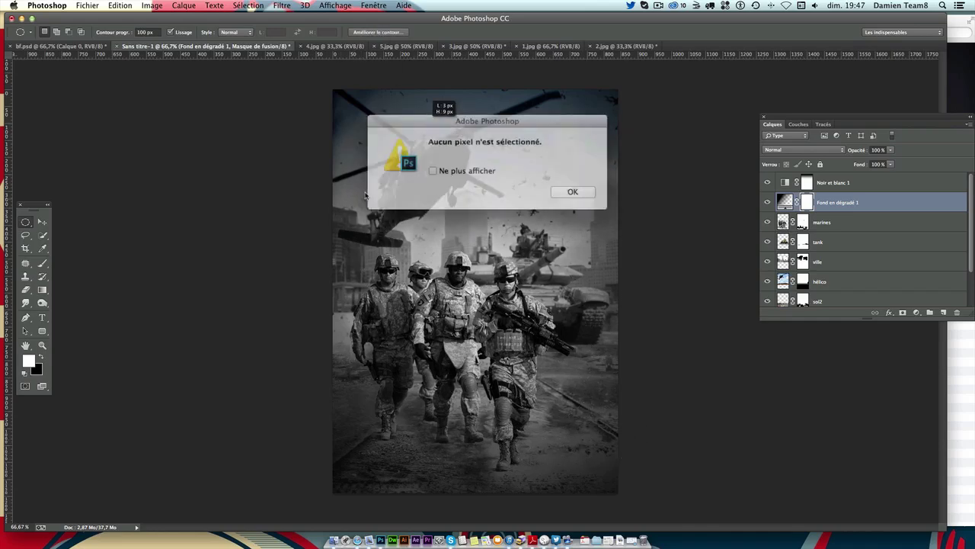
pyautogui.click(576, 191)
pyautogui.moveTo(355, 178); pyautogui.dragTo(593, 412)
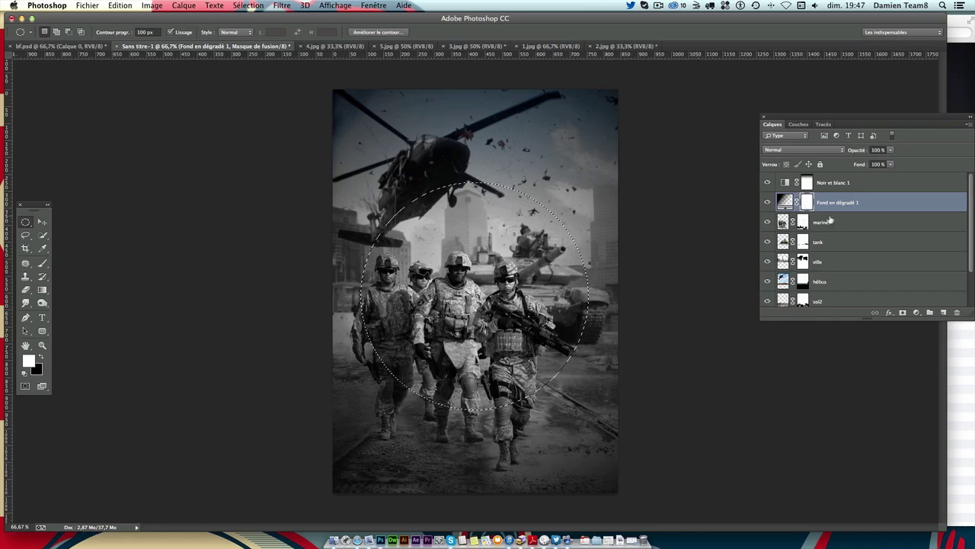
# Step: Fill the circle black in the gradient mask several times, then deselect
pyautogui.click(42, 345)
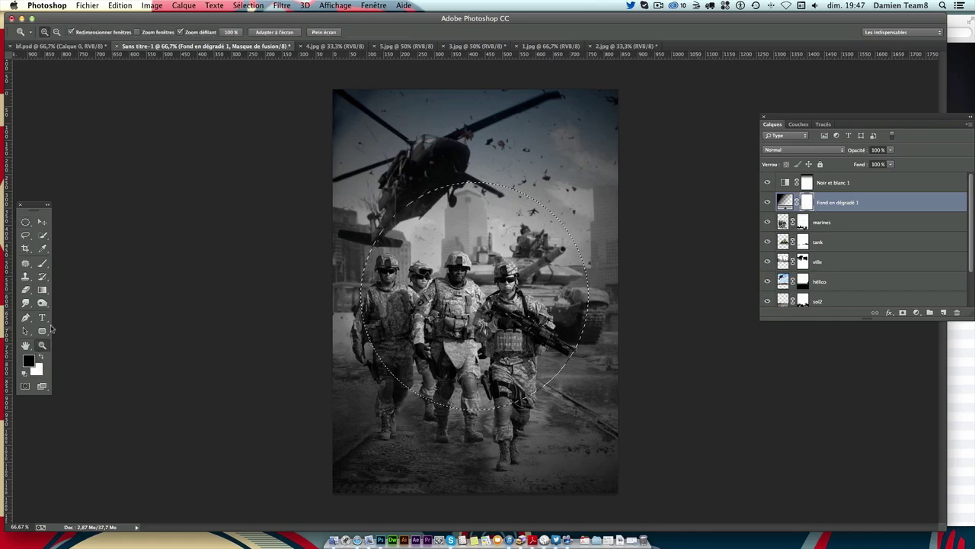
pyautogui.click(42, 249)
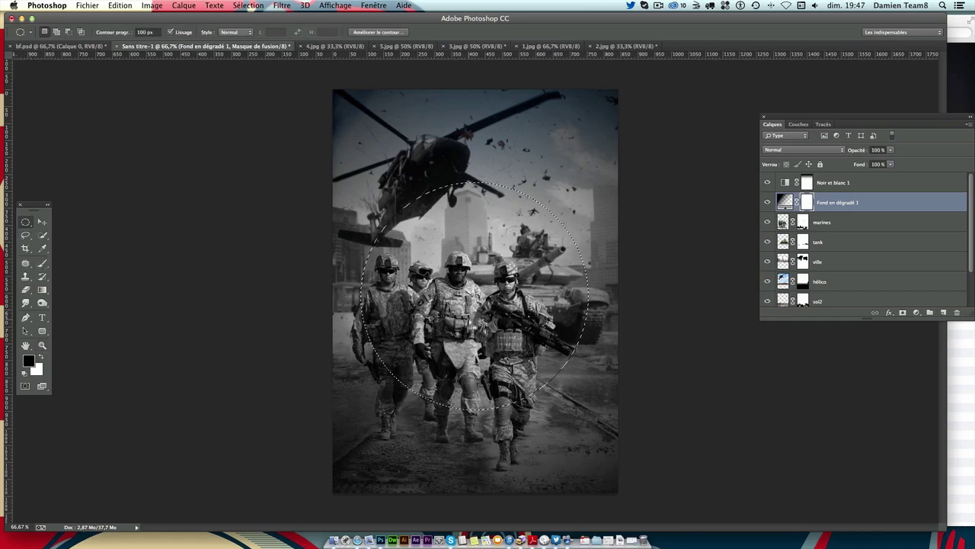
pyautogui.hotkey('shift', 'BackSpace')
pyautogui.press('Return')
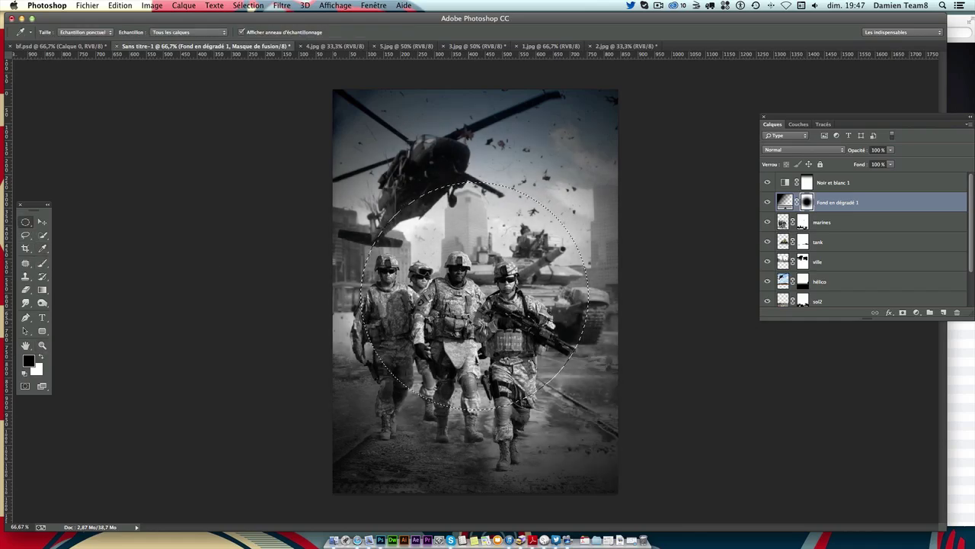
pyautogui.hotkey('shift', 'BackSpace')
pyautogui.press('Return')
pyautogui.hotkey('shift', 'BackSpace')
pyautogui.press('Return')
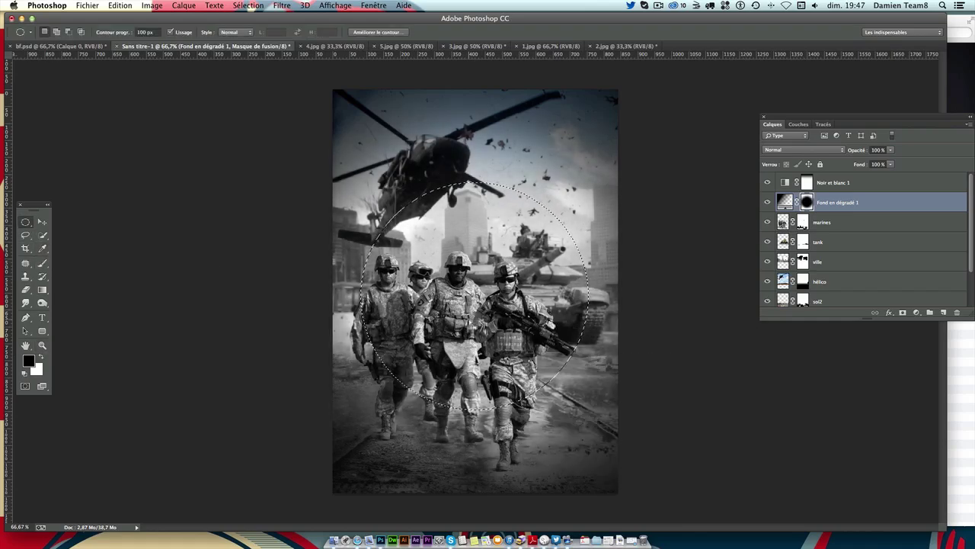
pyautogui.hotkey('shift', 'BackSpace')
pyautogui.press('Return')
pyautogui.press('m')
pyautogui.press('super+d')
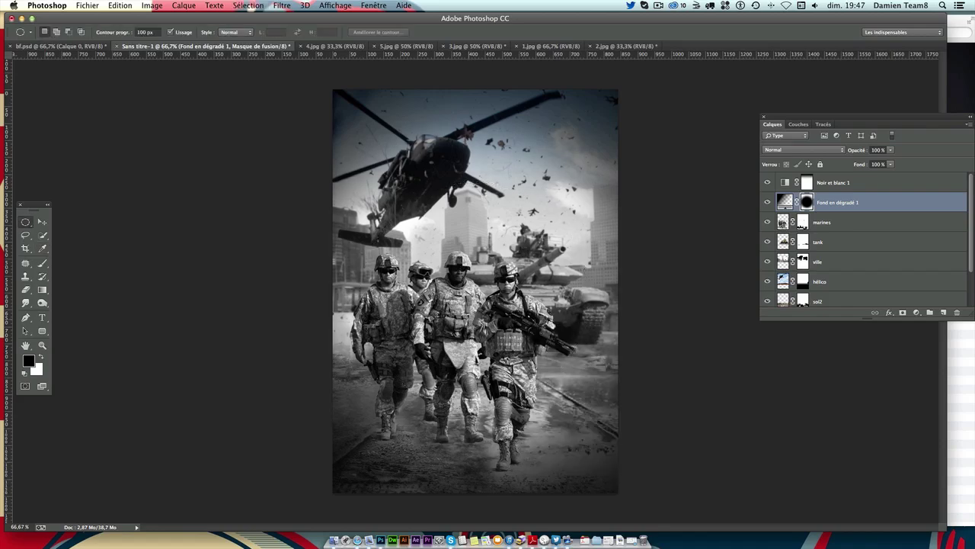
# Step: Lower the vignette layer's opacity to 90% and select the ville layer
pyautogui.scroll(-1, 802, 303)
pyautogui.click(767, 191)
pyautogui.click(766, 191)
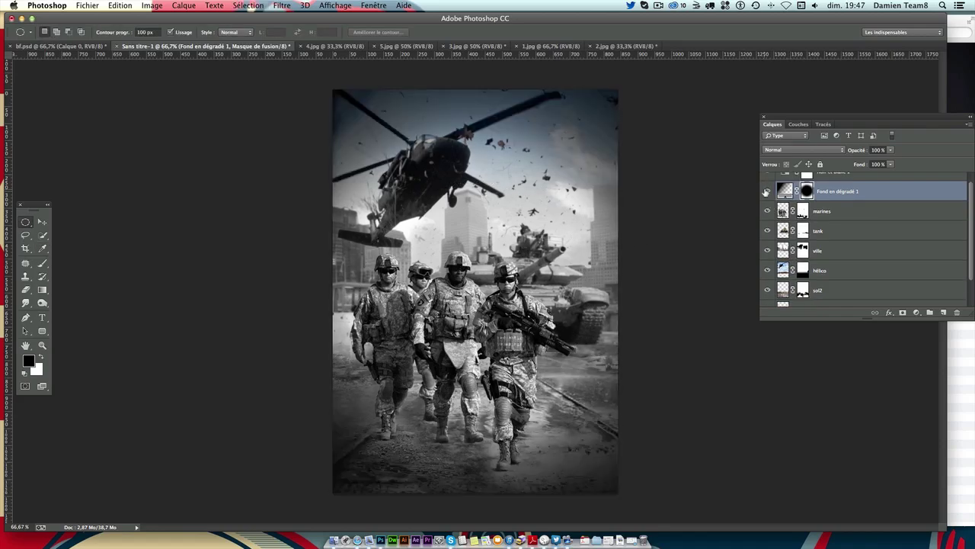
pyautogui.click(42, 222)
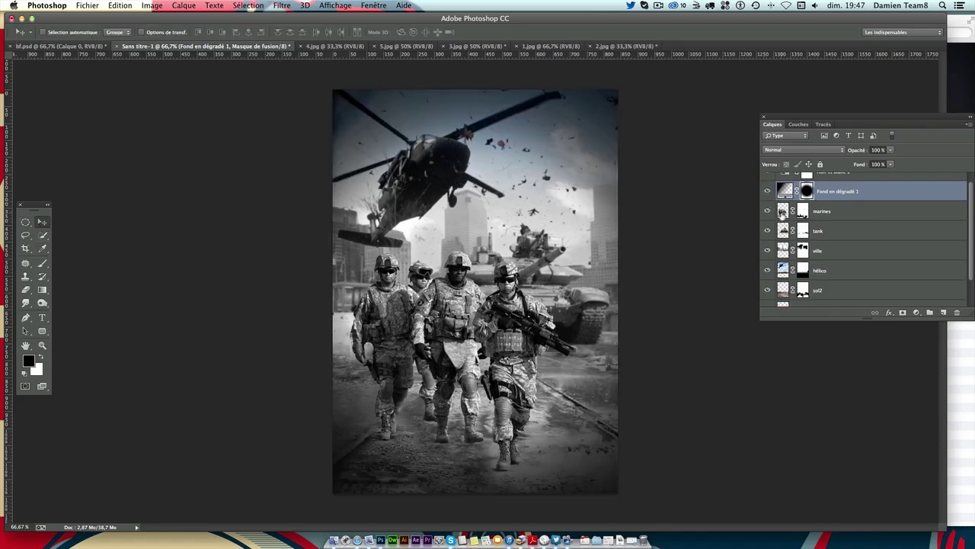
pyautogui.click(767, 191)
pyautogui.click(767, 191)
pyautogui.moveTo(891, 151); pyautogui.dragTo(883, 162)
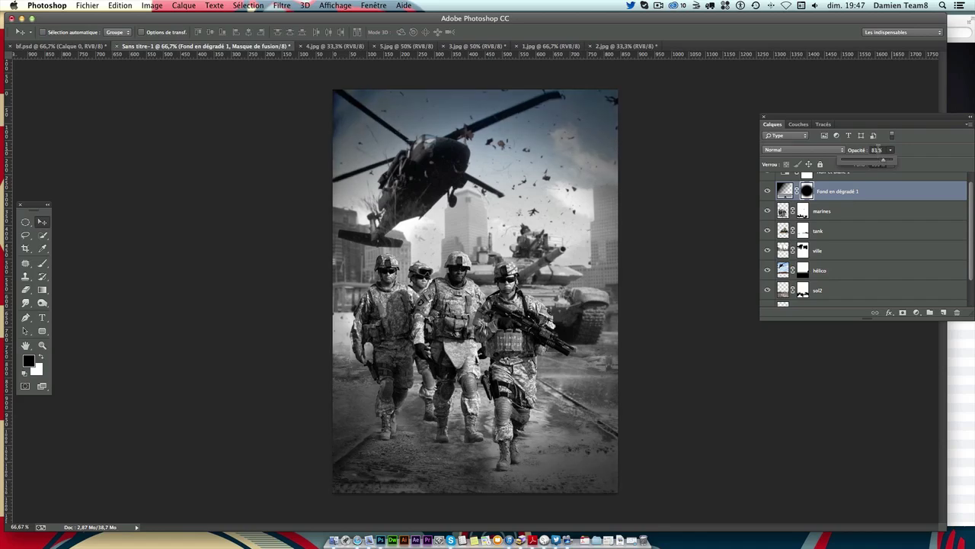
pyautogui.moveTo(878, 148); pyautogui.dragTo(868, 156)
pyautogui.write('90')
pyautogui.press('Return')
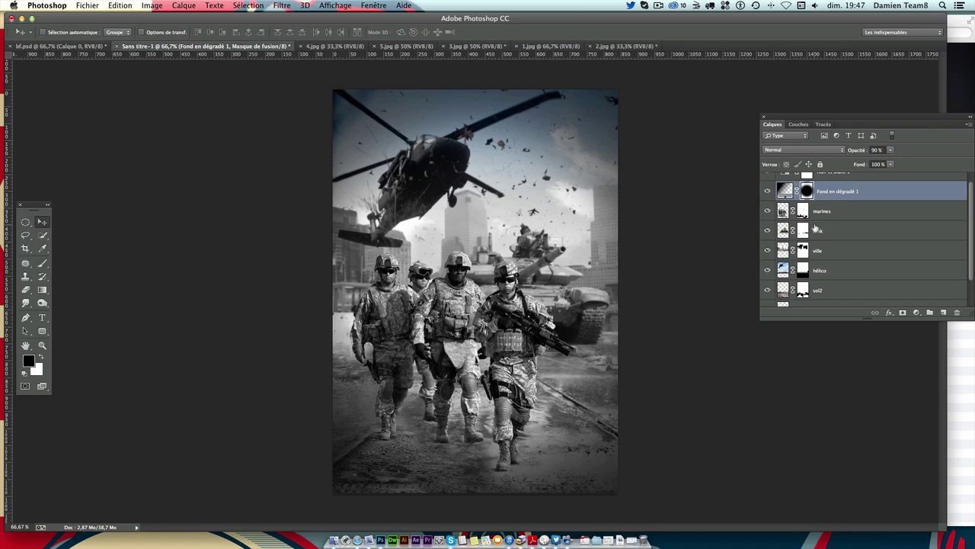
pyautogui.click(790, 220)
pyautogui.click(774, 251)
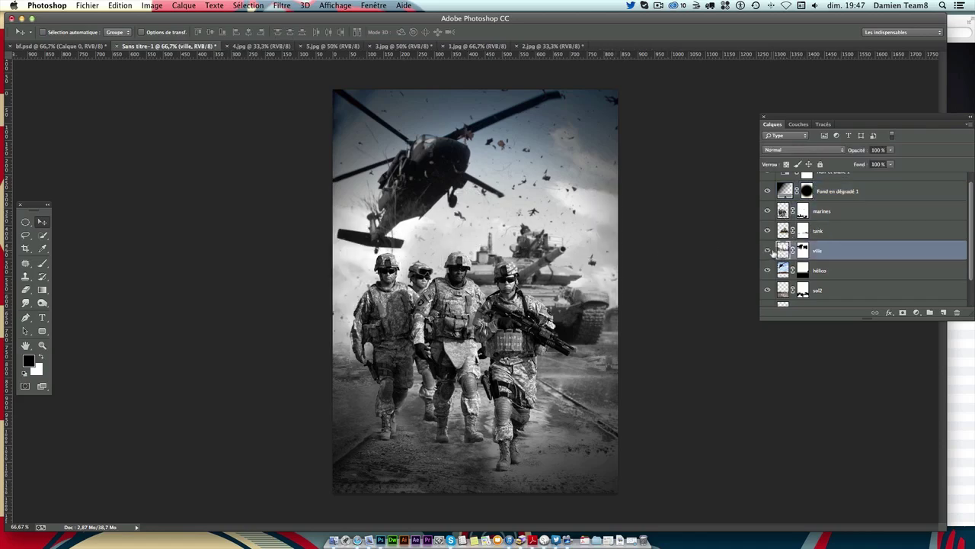
# Step: Keep only the ville layer selected and start lassoing the right-edge building
pyautogui.click(767, 249)
pyautogui.click(24, 235)
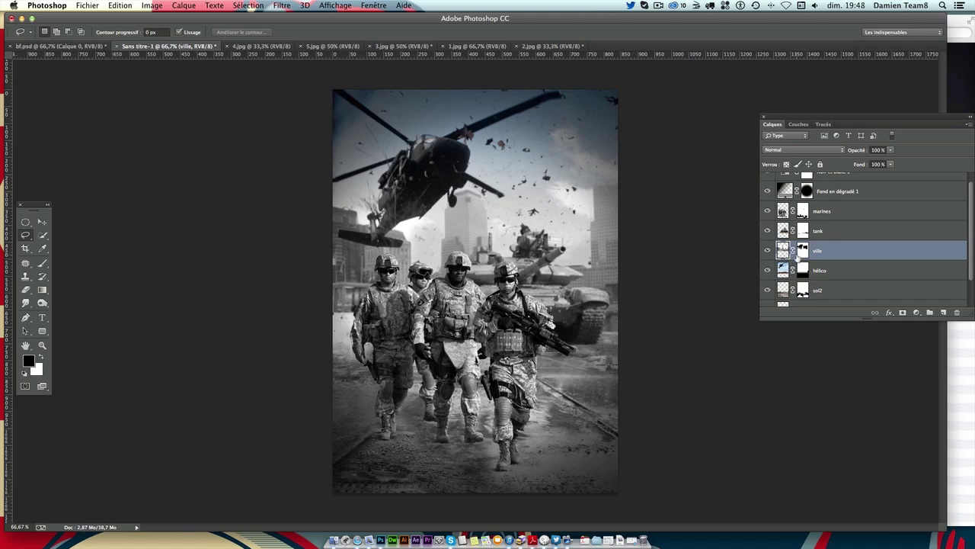
pyautogui.hotkey('shift', 'alt', ']')
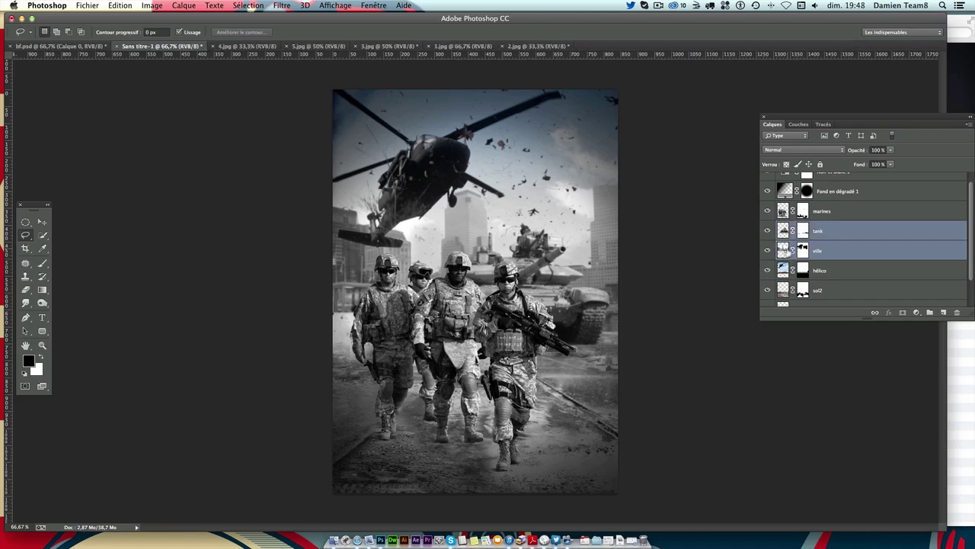
pyautogui.click(794, 252)
pyautogui.press('super+plus')
pyautogui.press('super+plus')
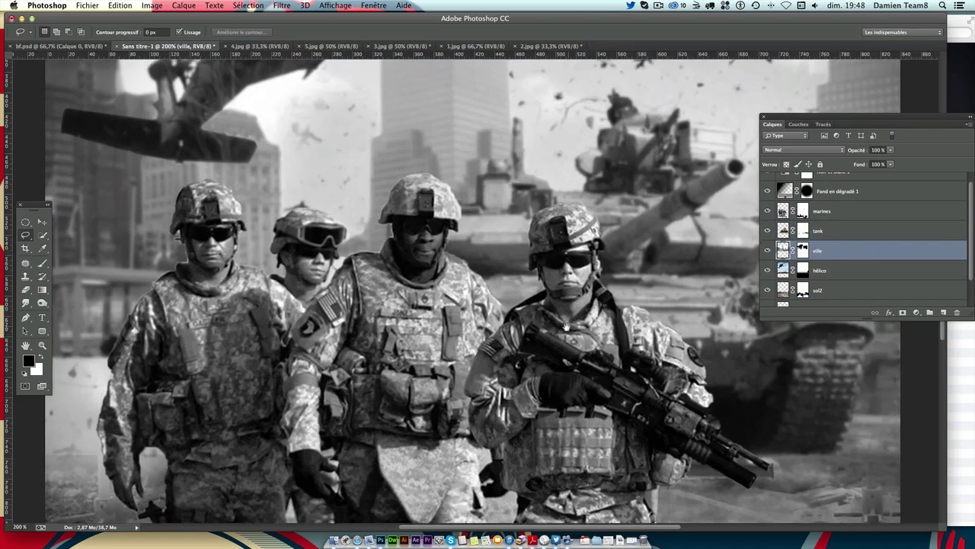
pyautogui.moveTo(476, 456); pyautogui.dragTo(422, 440)
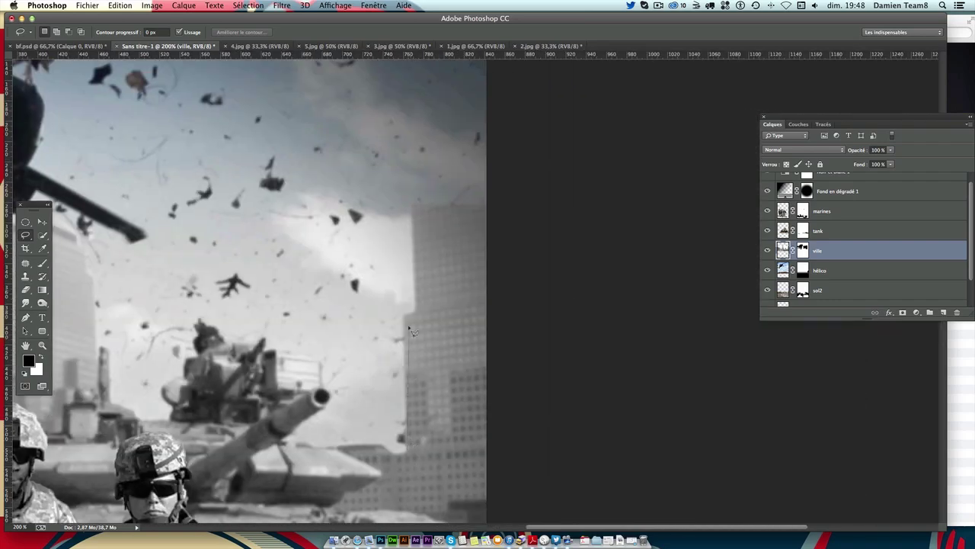
pyautogui.moveTo(408, 452); pyautogui.dragTo(408, 327)
pyautogui.hotkey('ctrl', 'j')
pyautogui.press('Return')
# Step: Trace the building, paste it onto a new layer and move it higher
pyautogui.moveTo(408, 457); pyautogui.dragTo(407, 320)
pyautogui.moveTo(416, 312)
pyautogui.mouseDown()
pyautogui.moveTo(416, 210)
pyautogui.moveTo(488, 207)
pyautogui.moveTo(441, 216)
pyautogui.moveTo(491, 448)
pyautogui.moveTo(409, 451)
pyautogui.mouseUp()
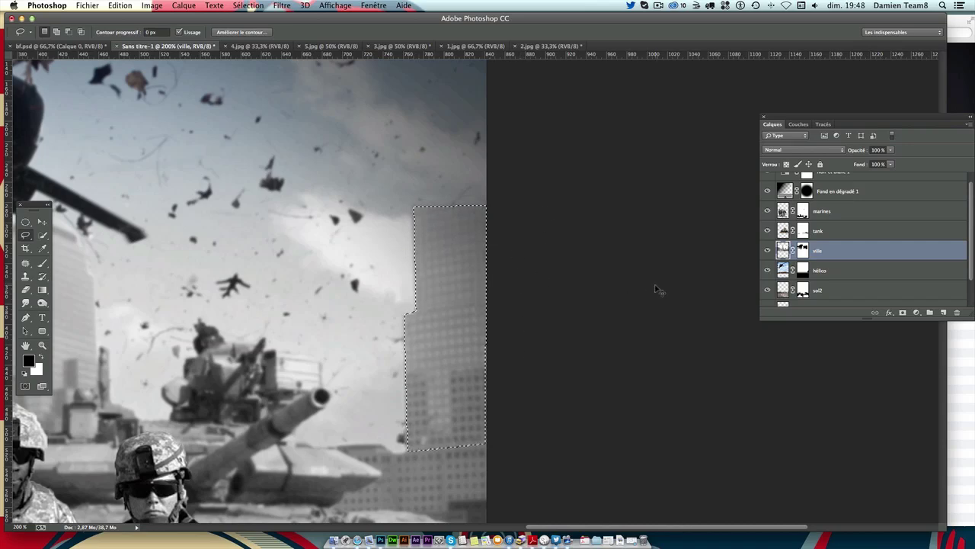
pyautogui.press('super+c')
pyautogui.press('super+v')
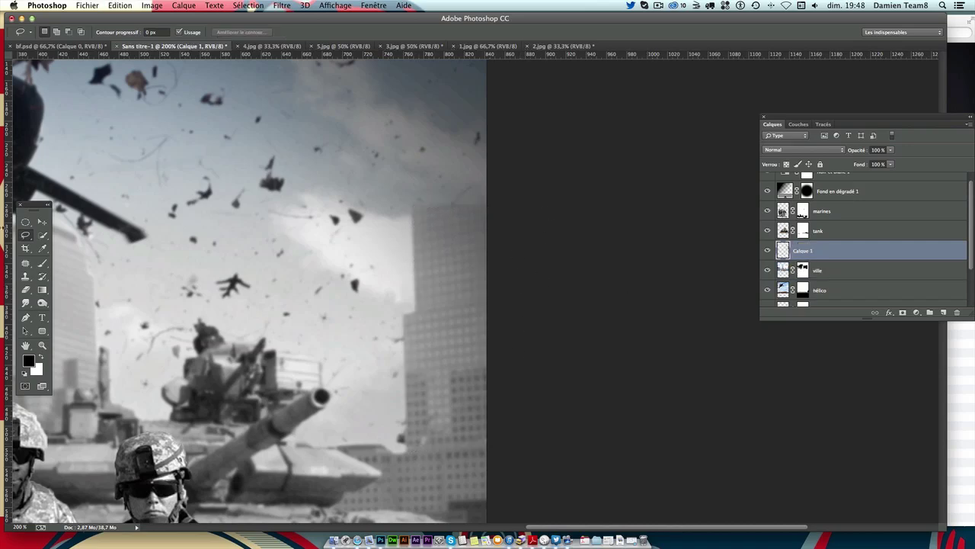
pyautogui.press('v')
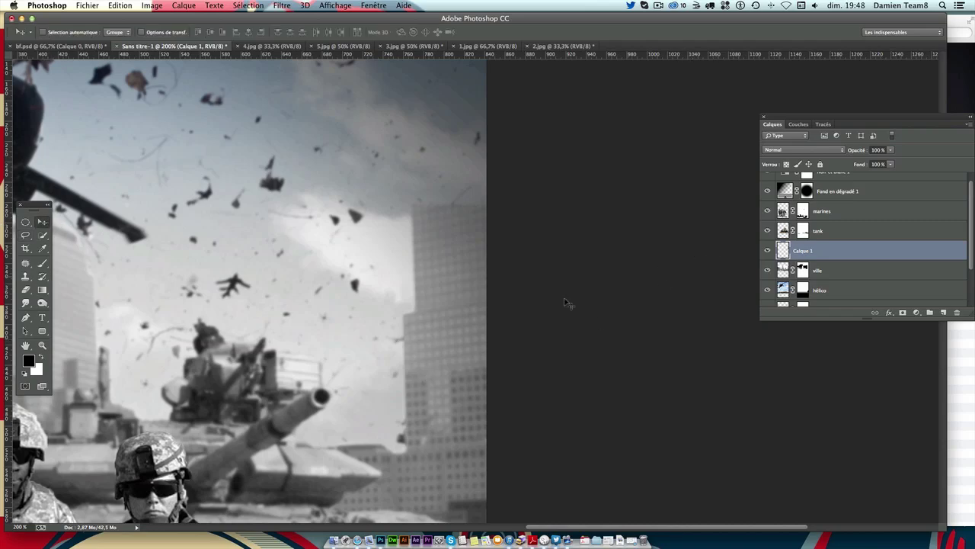
pyautogui.click(768, 251)
pyautogui.moveTo(437, 364)
pyautogui.mouseDown()
pyautogui.moveTo(430, 324)
pyautogui.moveTo(447, 174)
pyautogui.mouseUp()
pyautogui.press('super+minus')
pyautogui.press('super+minus')
pyautogui.press('super+minus')
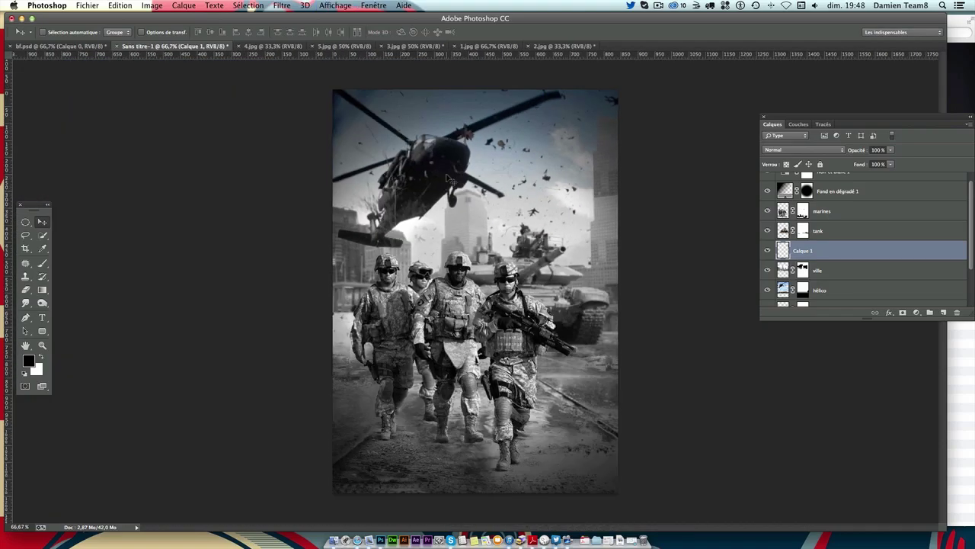
# Step: Scale the copied building down to about 93% and place it at the right edge
pyautogui.press('super+plus')
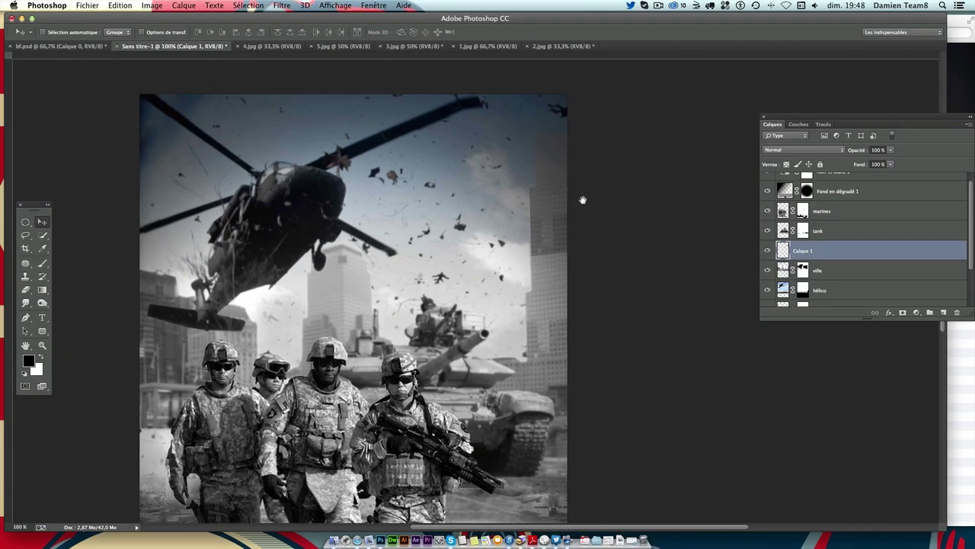
pyautogui.moveTo(579, 201)
pyautogui.mouseDown()
pyautogui.moveTo(557, 195)
pyautogui.moveTo(550, 234)
pyautogui.mouseUp()
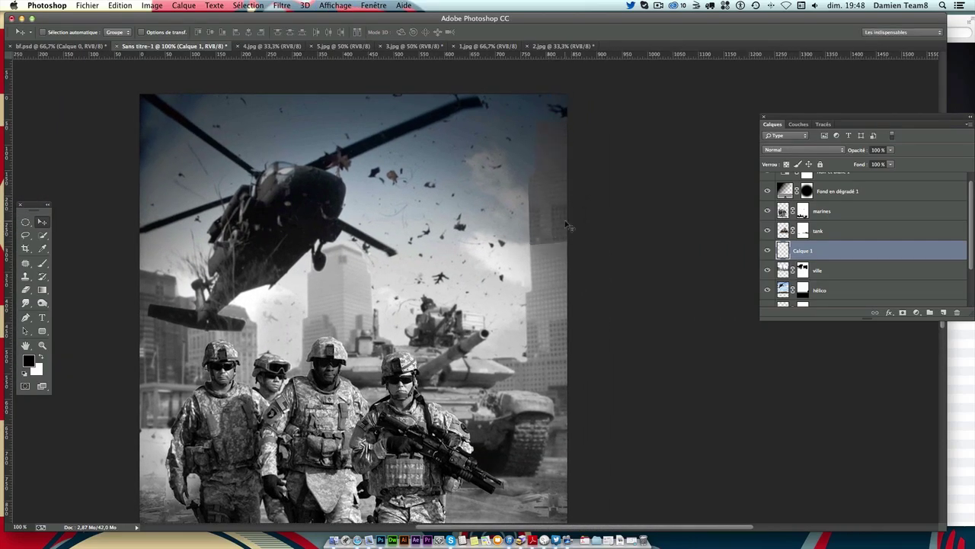
pyautogui.press('super+t')
pyautogui.moveTo(566, 127); pyautogui.dragTo(590, 138)
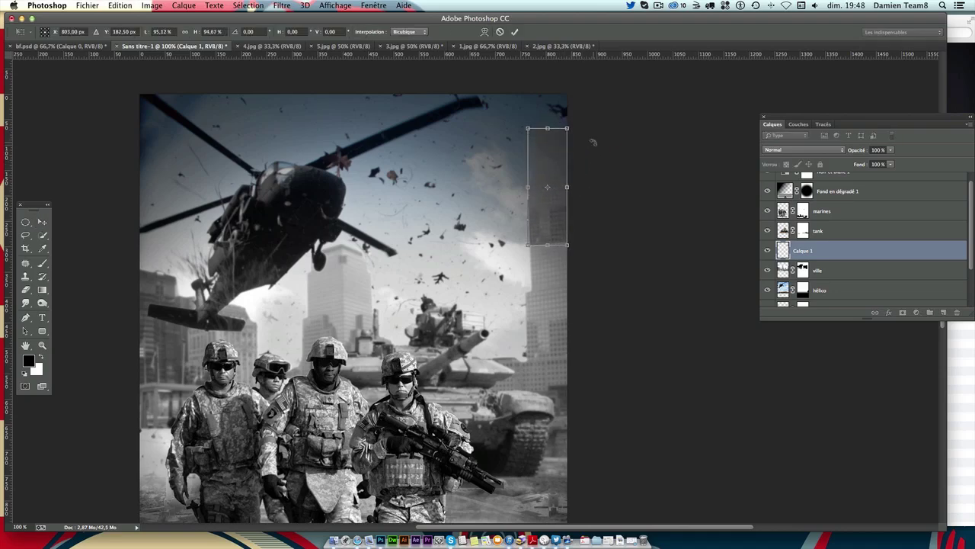
pyautogui.press('Return')
pyautogui.moveTo(570, 217)
pyautogui.mouseDown()
pyautogui.moveTo(540, 227)
pyautogui.moveTo(527, 252)
pyautogui.moveTo(561, 265)
pyautogui.mouseUp()
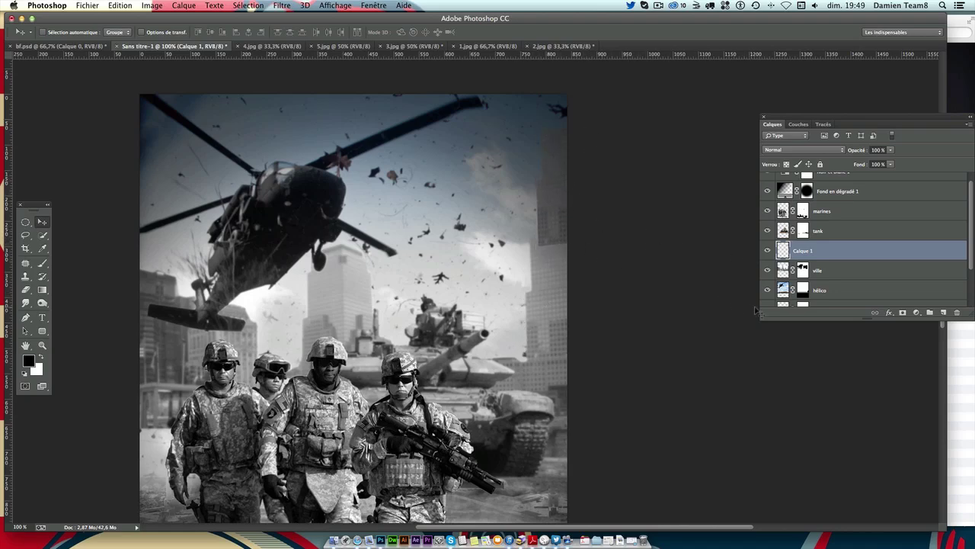
# Step: Add a layer mask, fade the building with a gradient and nudge it lower
pyautogui.click(903, 313)
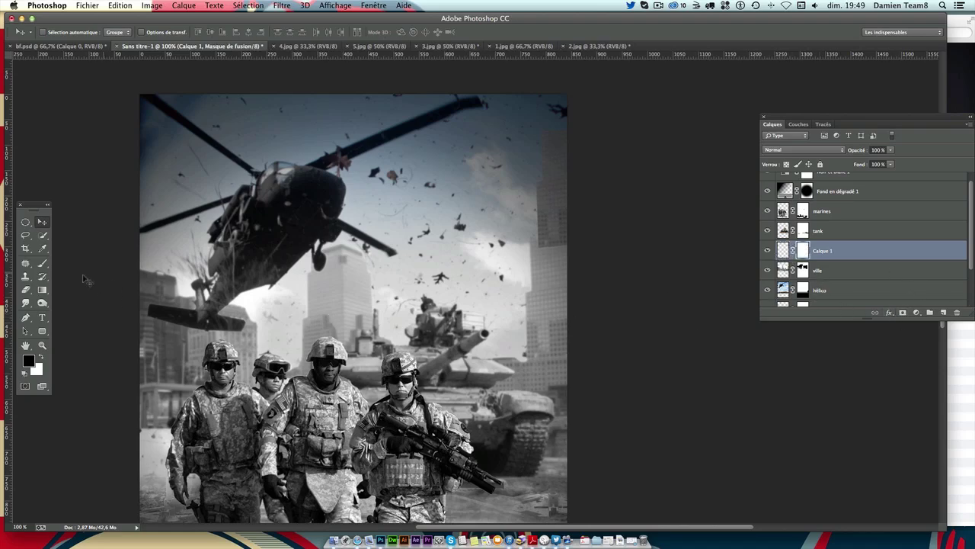
pyautogui.click(41, 290)
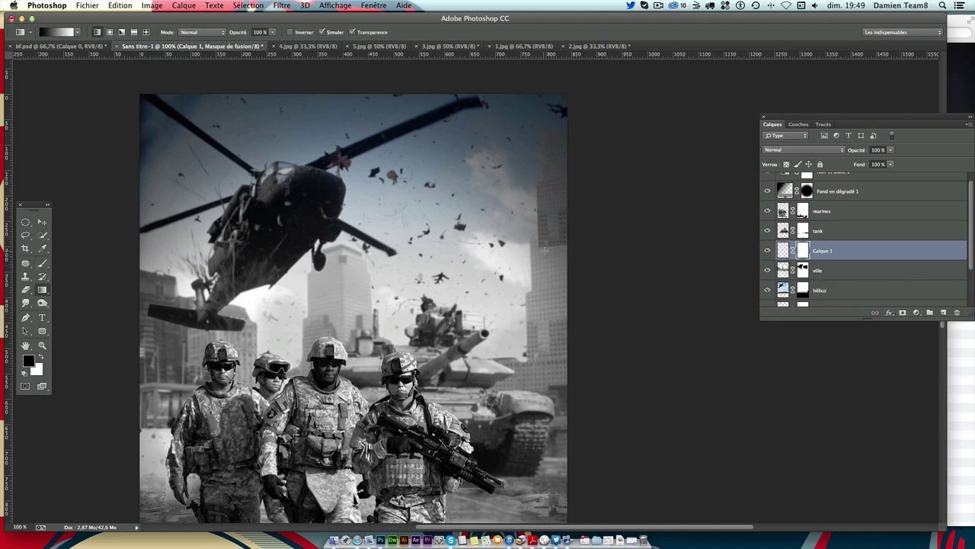
pyautogui.moveTo(552, 220); pyautogui.dragTo(551, 222)
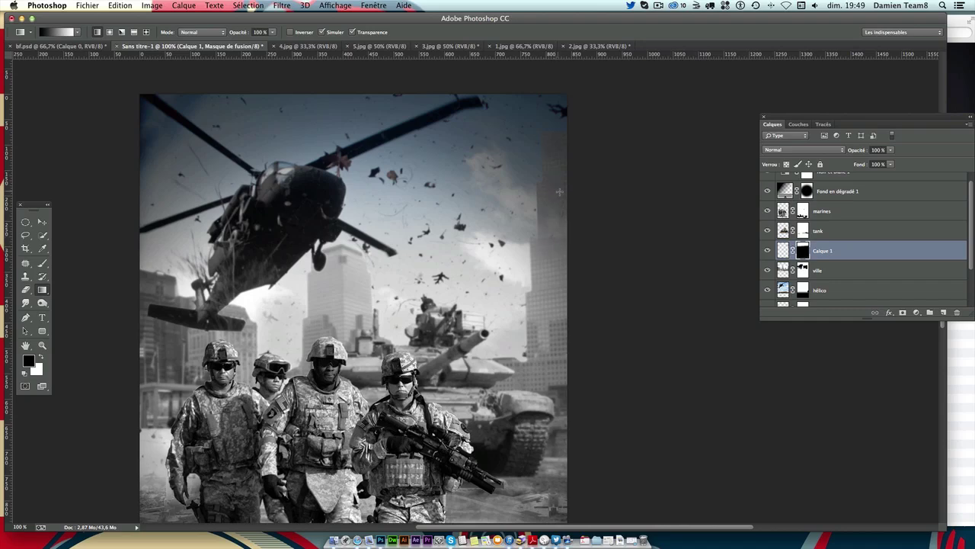
pyautogui.press('v')
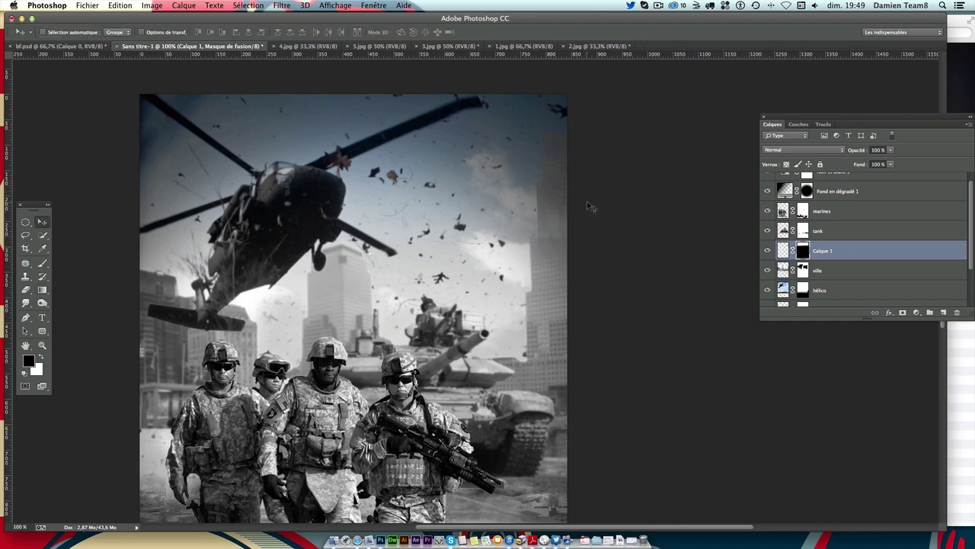
pyautogui.hotkey('shift', 'Down')
pyautogui.moveTo(556, 225); pyautogui.dragTo(562, 257)
pyautogui.moveTo(558, 241); pyautogui.dragTo(557, 253)
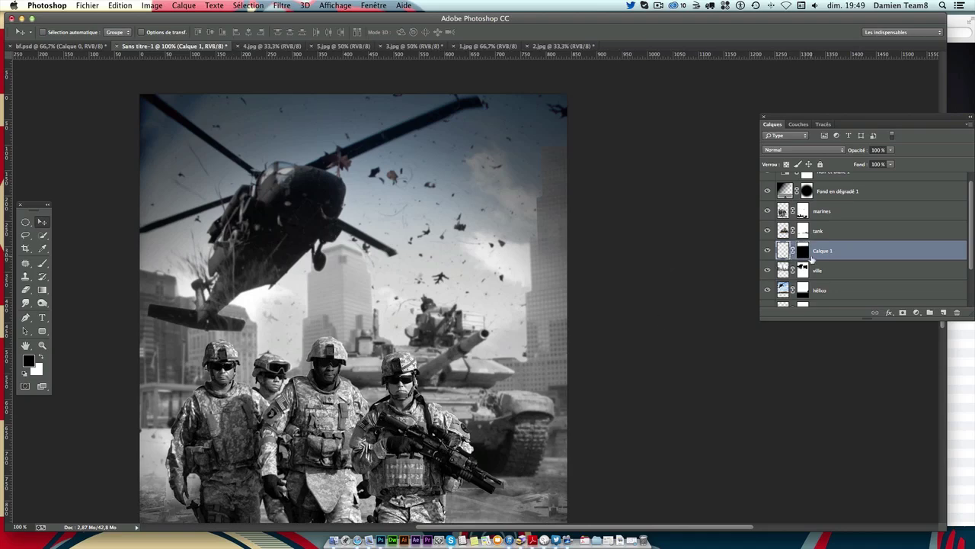
# Step: Set up a soft round 41 px brush at 36% opacity
pyautogui.click(43, 264)
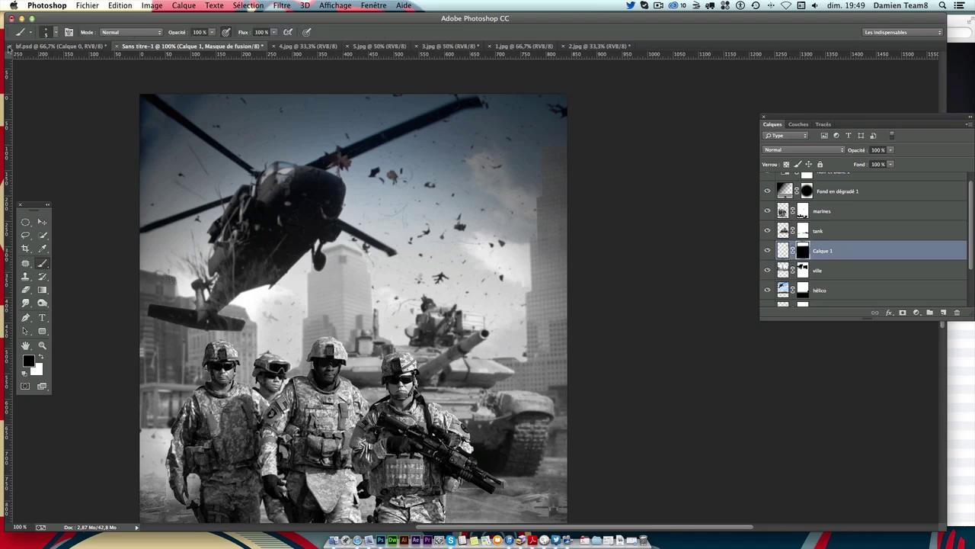
pyautogui.click(46, 32)
pyautogui.click(74, 61)
pyautogui.click(55, 32)
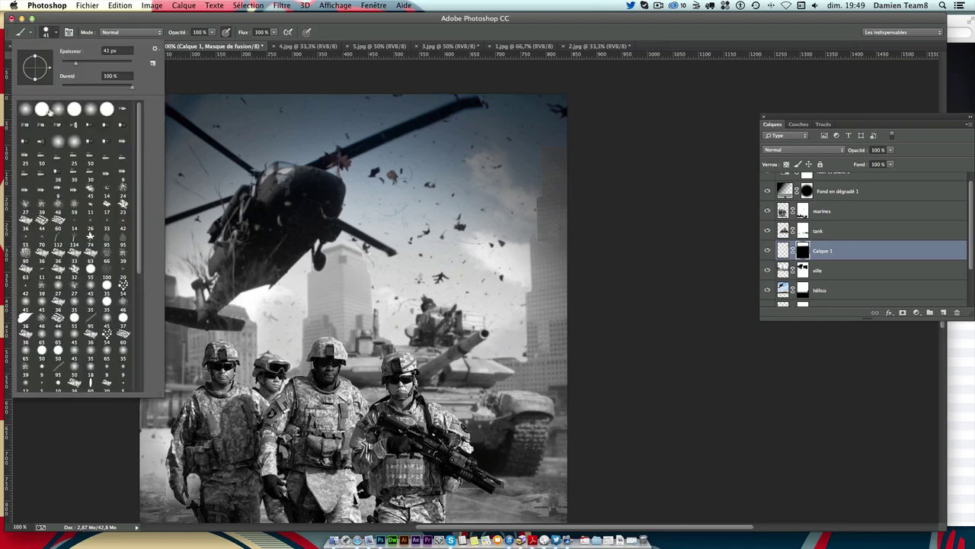
pyautogui.click(54, 111)
pyautogui.click(212, 32)
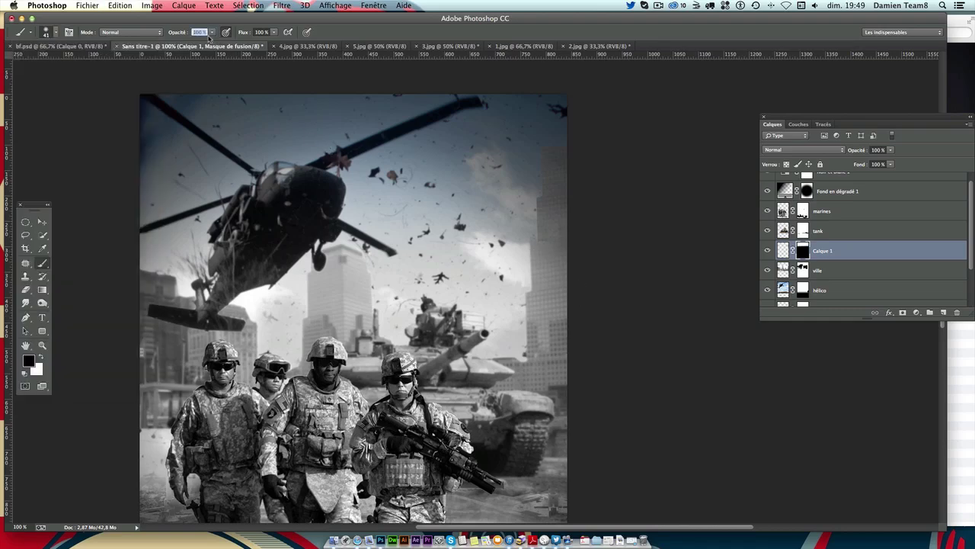
pyautogui.moveTo(193, 47); pyautogui.dragTo(181, 48)
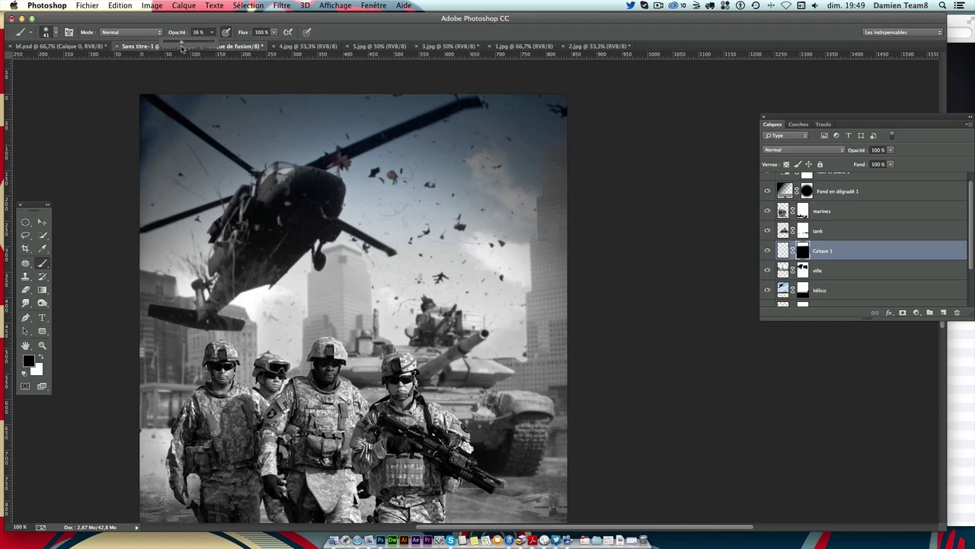
pyautogui.click(534, 246)
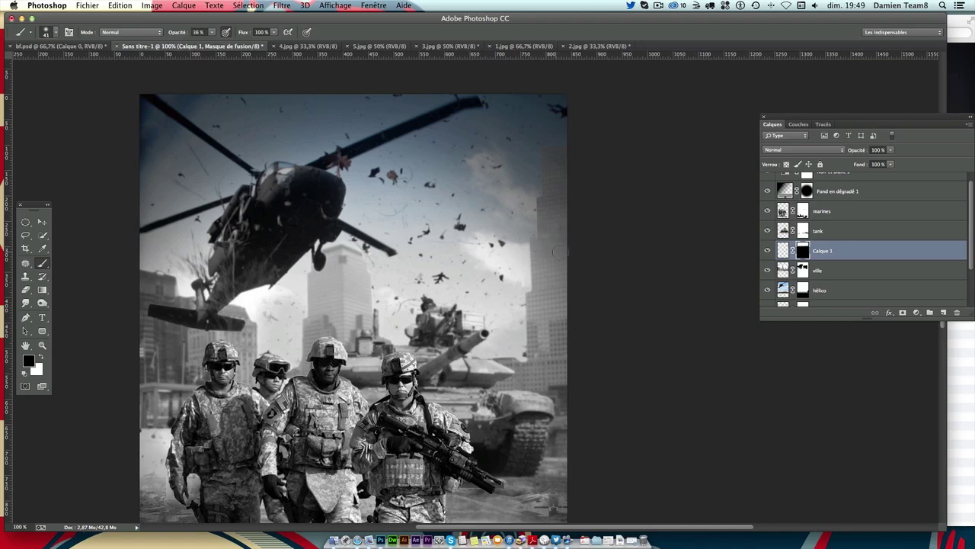
pyautogui.press('3')
pyautogui.press('6')
# Step: Paint white, then black, on the building's mask to blend it into the skyline
pyautogui.click(40, 355)
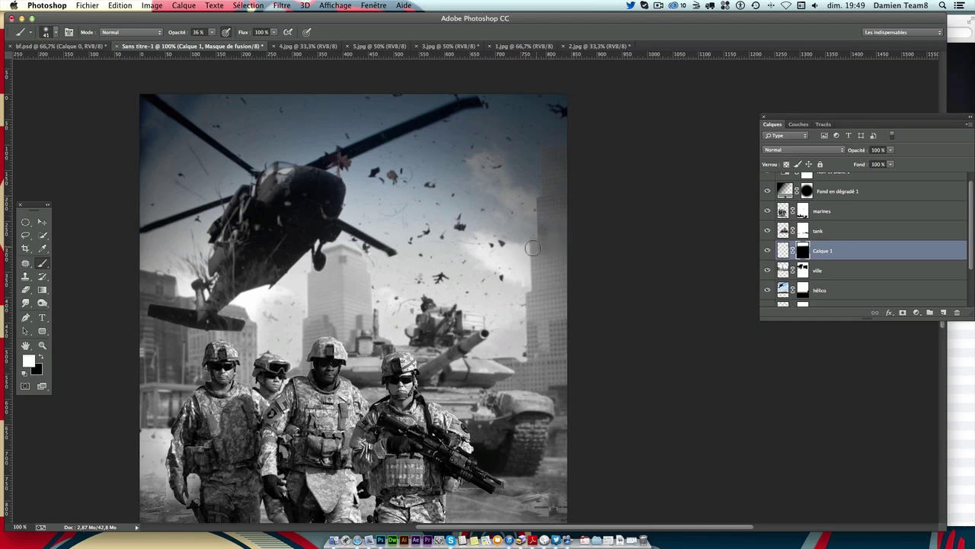
pyautogui.click(41, 356)
pyautogui.hotkey('ctrl', '-')
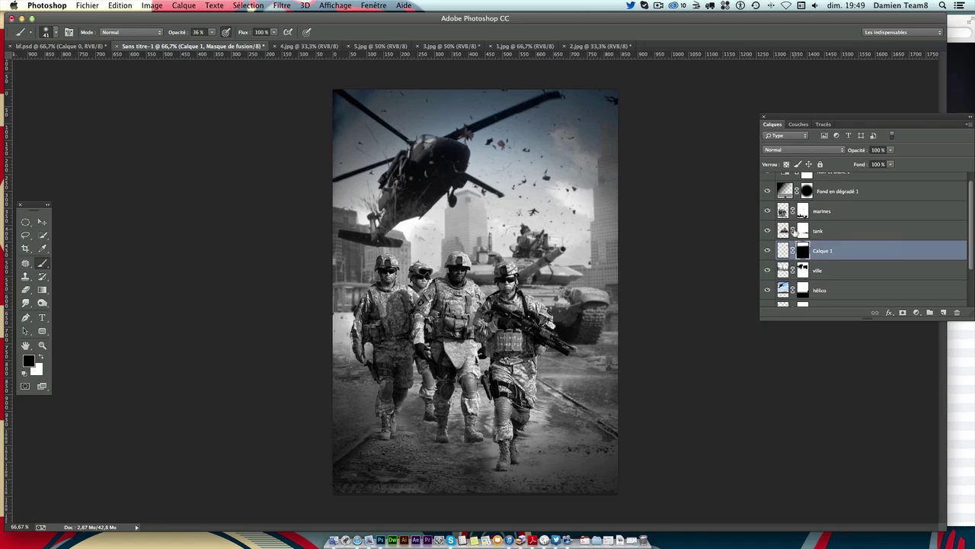
pyautogui.click(42, 222)
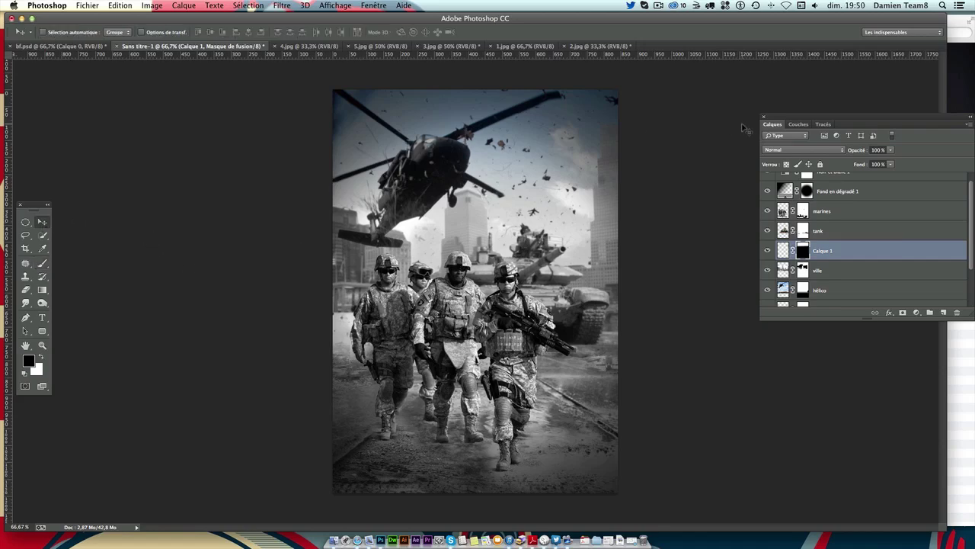
# Step: Save the composition as layered 'bf-compo.psd' in Desktop > bf > psd, accepting compatibility options
pyautogui.press('super+s')
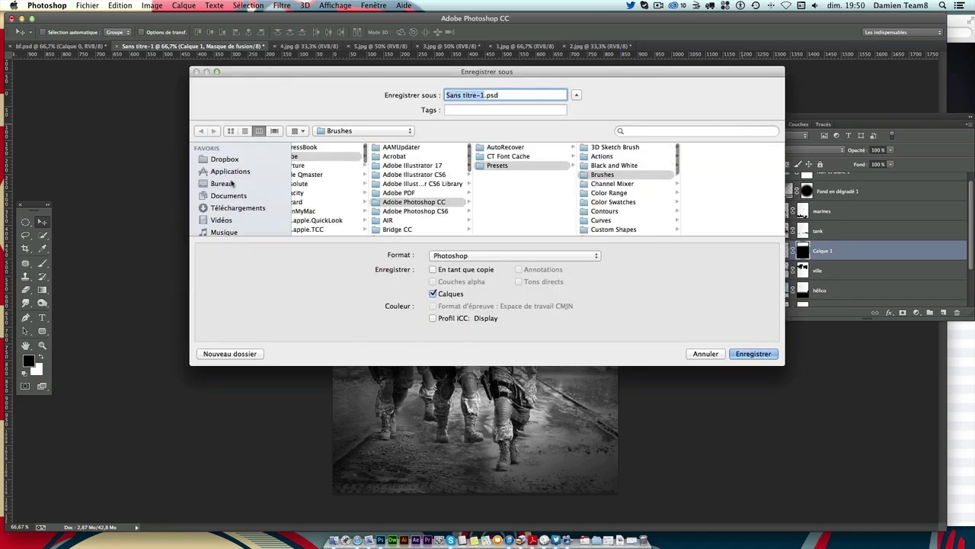
pyautogui.click(222, 183)
pyautogui.click(308, 156)
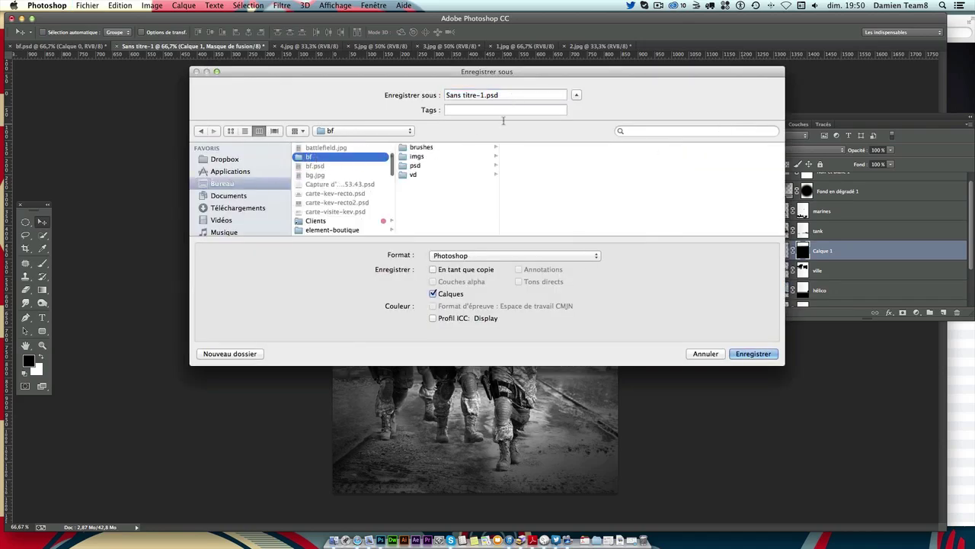
pyautogui.click(417, 167)
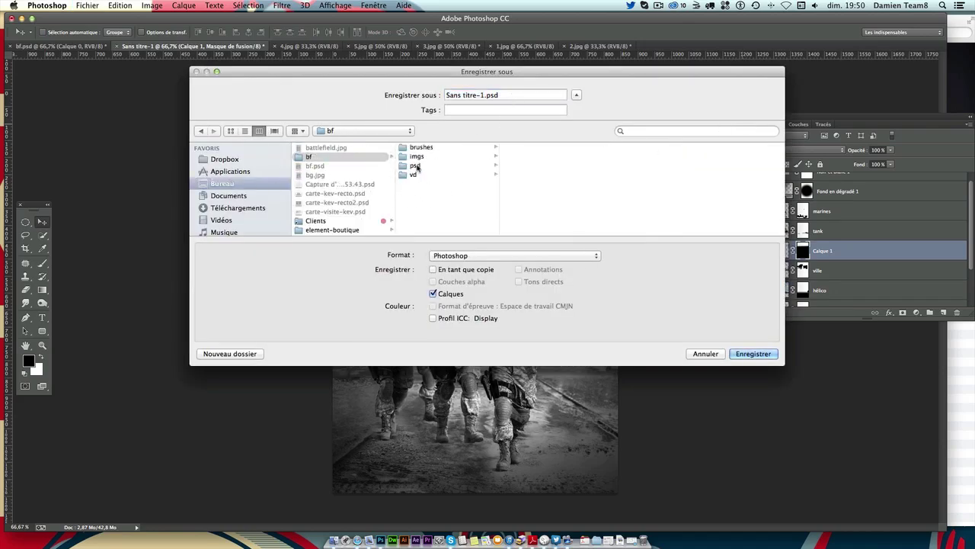
pyautogui.click(486, 97)
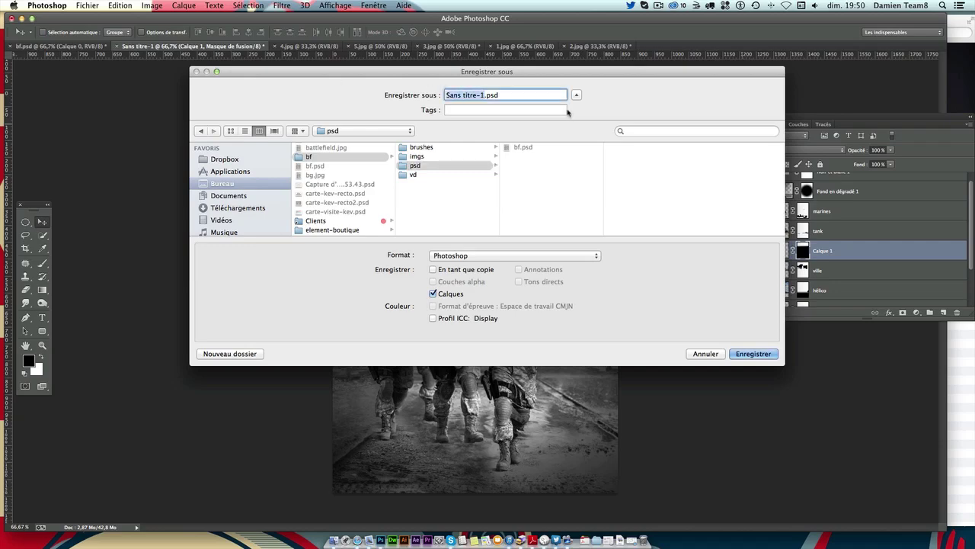
pyautogui.write('bf')
pyautogui.write('-compo')
pyautogui.press('Return')
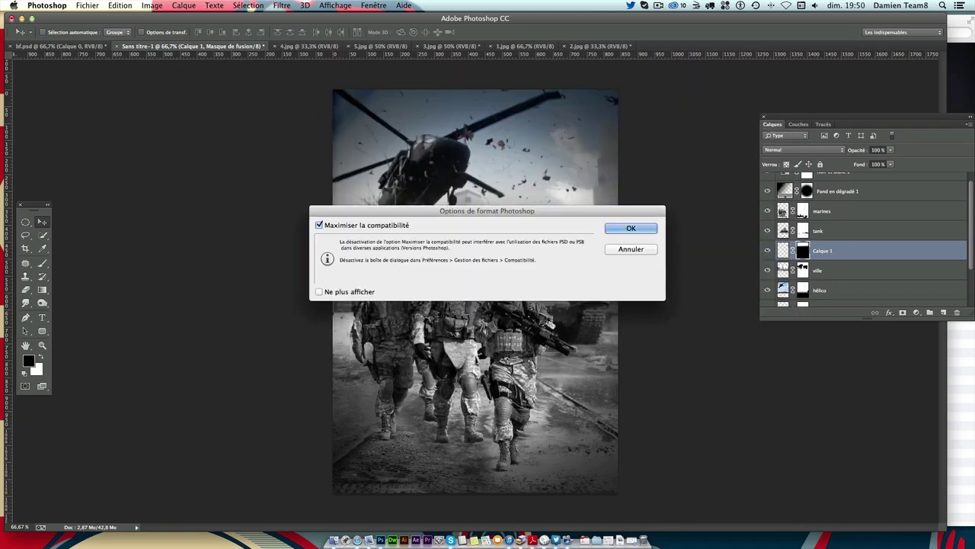
pyautogui.click(624, 230)
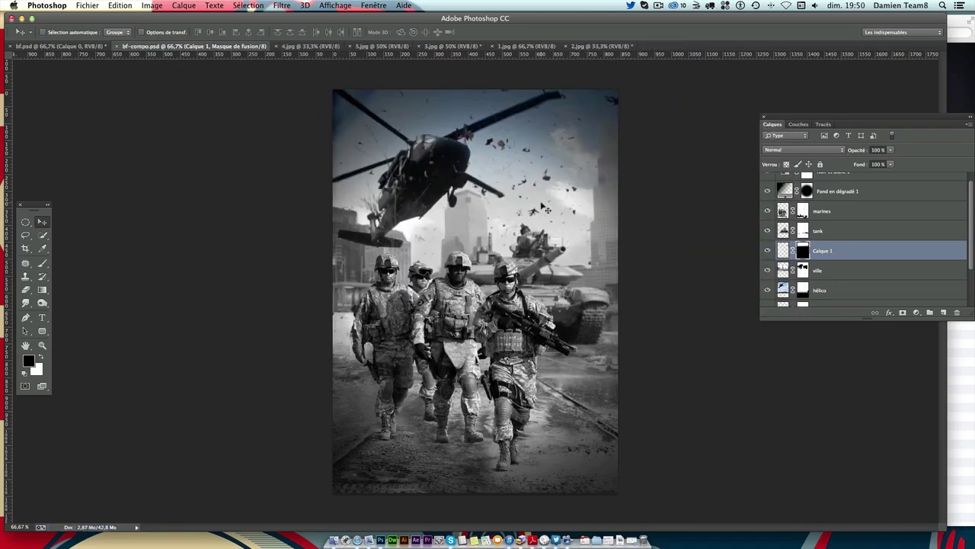
# Step: Reposition the bf folder window, expand its brushes folder and open a second Finder window
pyautogui.click(969, 25)
pyautogui.moveTo(877, 18); pyautogui.dragTo(876, 39)
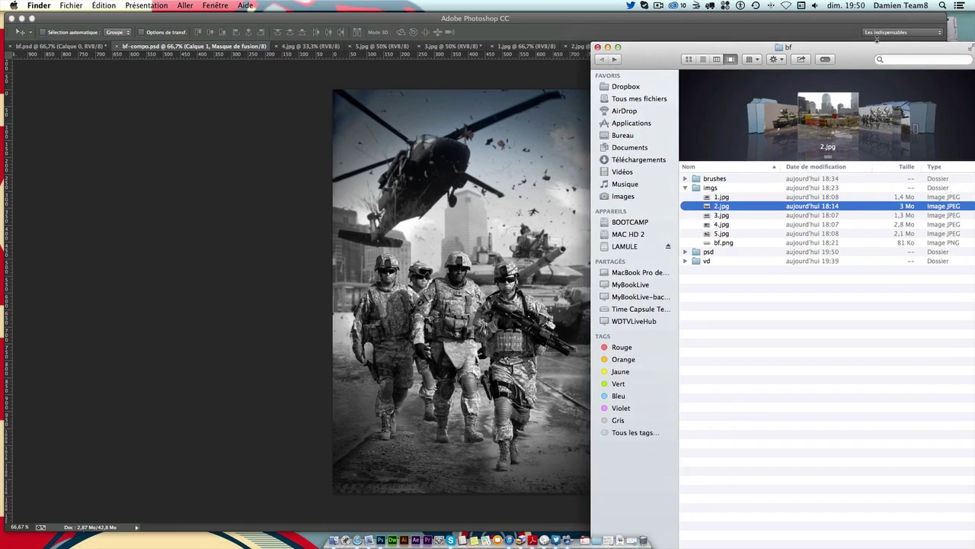
pyautogui.click(686, 179)
pyautogui.press('super+n')
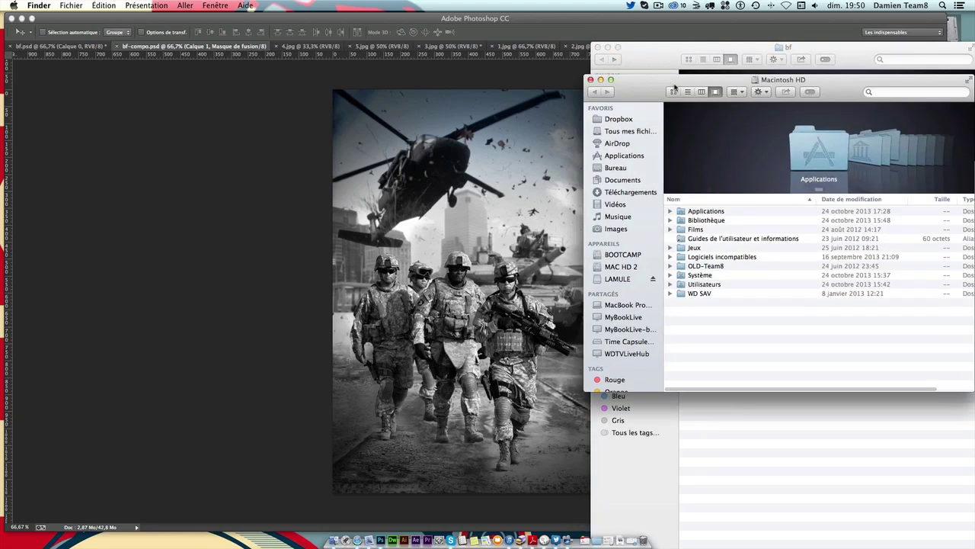
pyautogui.moveTo(750, 84); pyautogui.dragTo(344, 55)
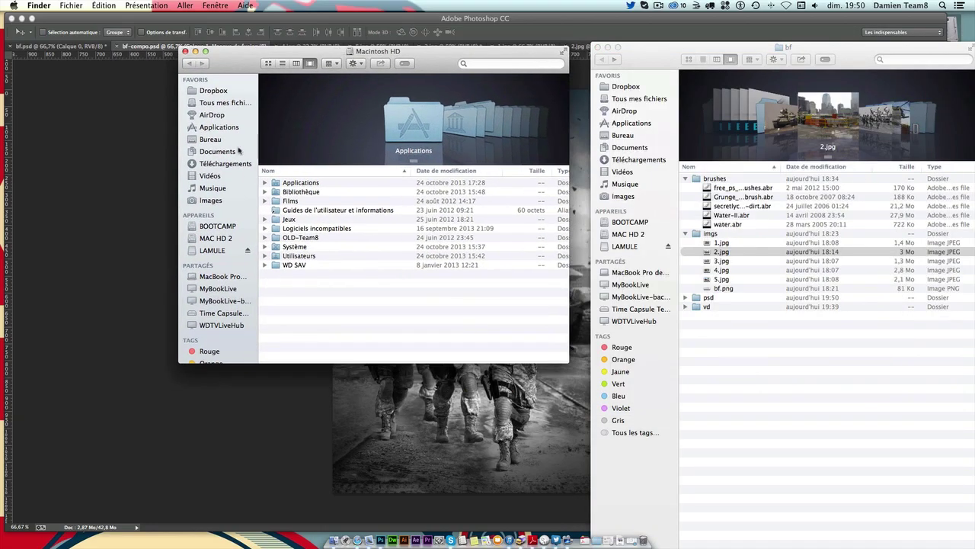
# Step: Navigate to Applications > Adobe Photoshop CC > Presets > Brushes and select the five downloaded .abr files
pyautogui.doubleClick(299, 184)
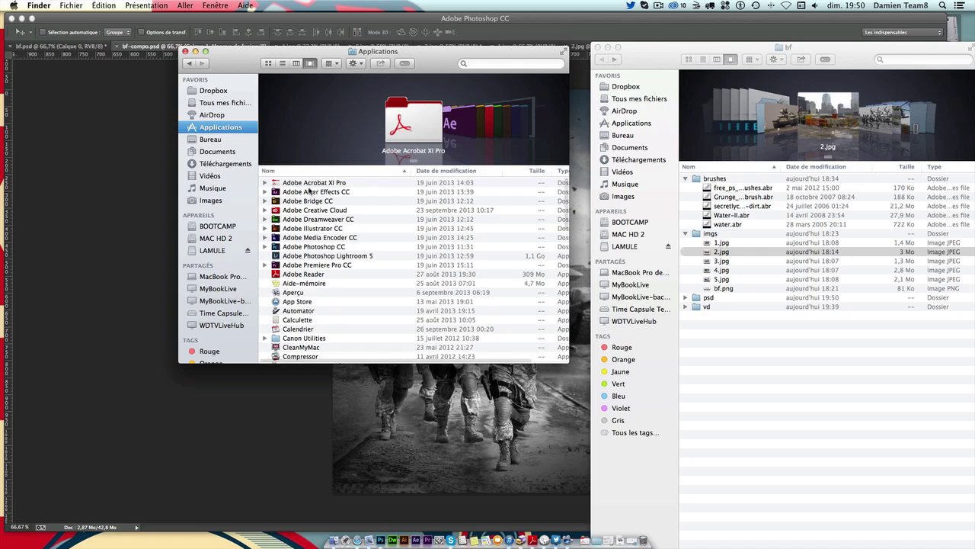
pyautogui.doubleClick(294, 248)
pyautogui.doubleClick(294, 249)
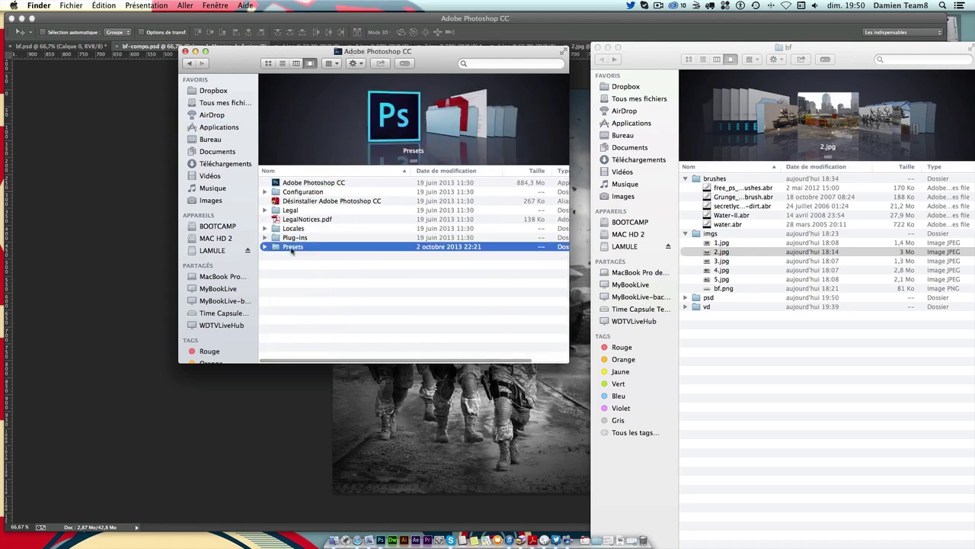
pyautogui.doubleClick(294, 210)
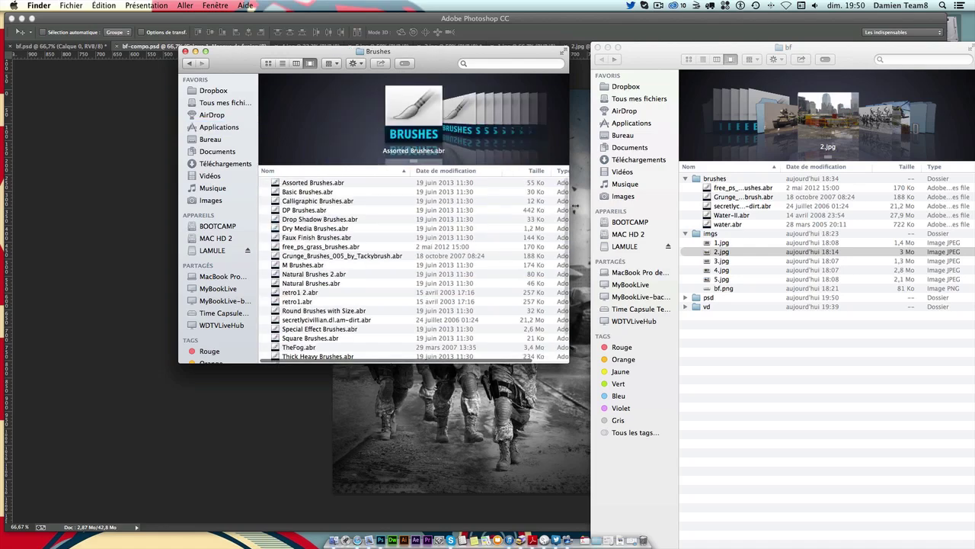
pyautogui.click(696, 196)
pyautogui.click(739, 188)
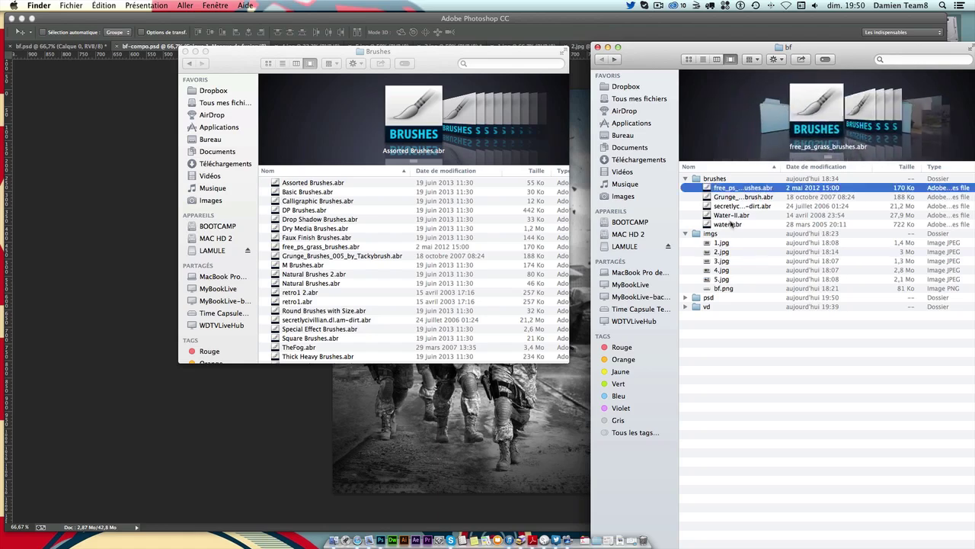
pyautogui.keyDown('shift'); pyautogui.click(731, 224); pyautogui.keyUp('shift')
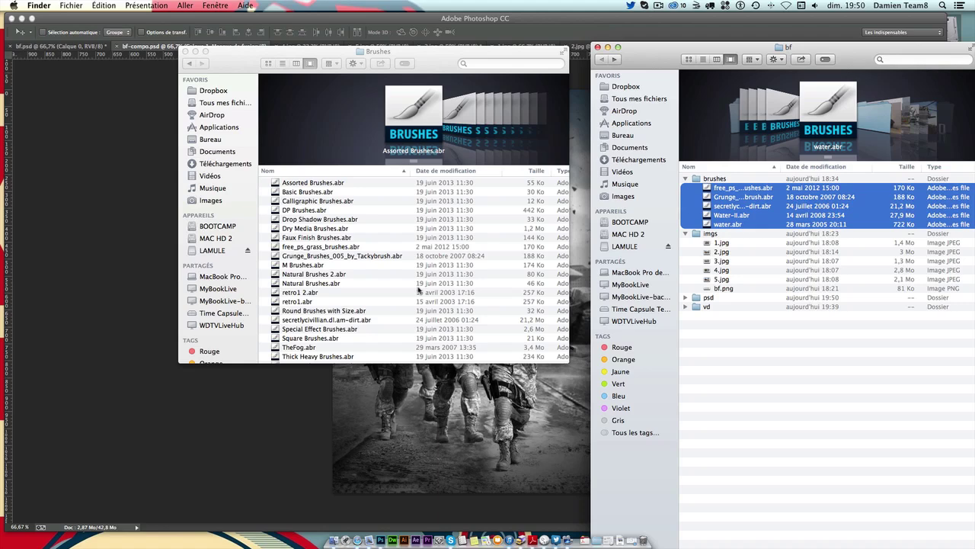
# Step: Return to Photoshop's Presets > Brushes folder and bring Photoshop back to the front
pyautogui.click(187, 64)
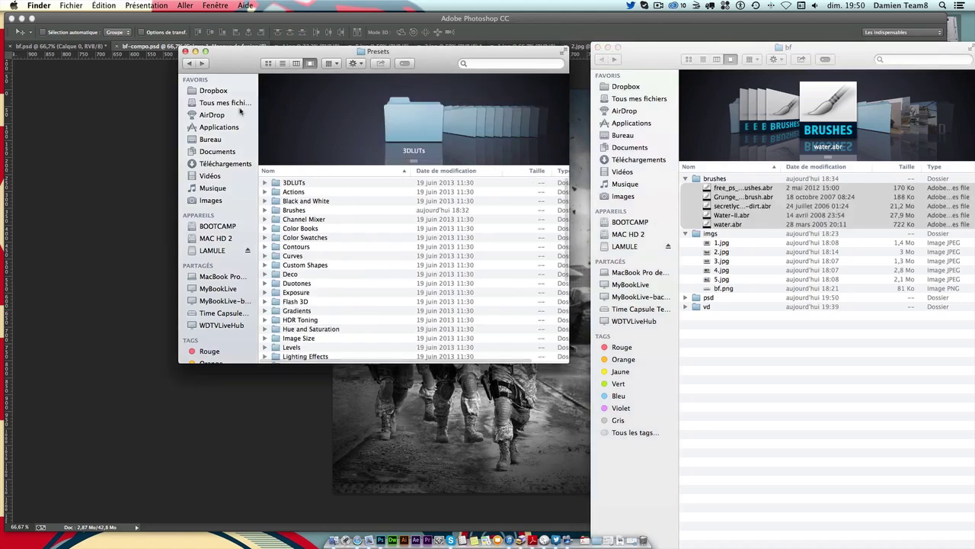
pyautogui.click(189, 63)
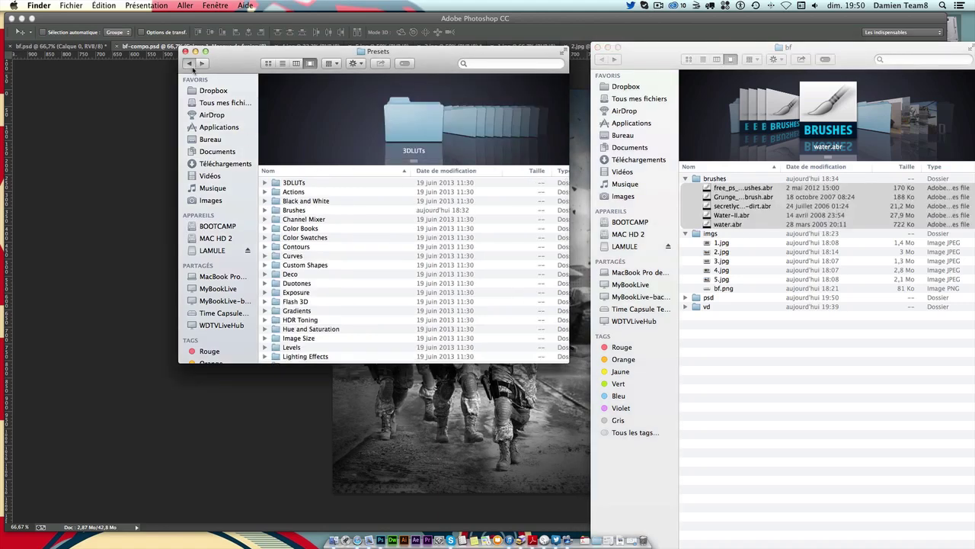
pyautogui.click(288, 248)
pyautogui.doubleClick(288, 247)
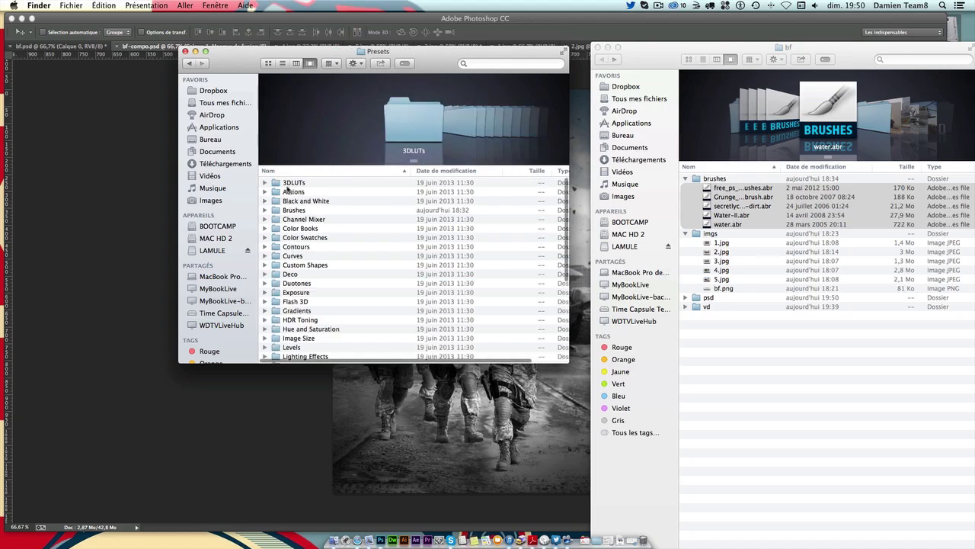
pyautogui.click(294, 211)
pyautogui.doubleClick(294, 212)
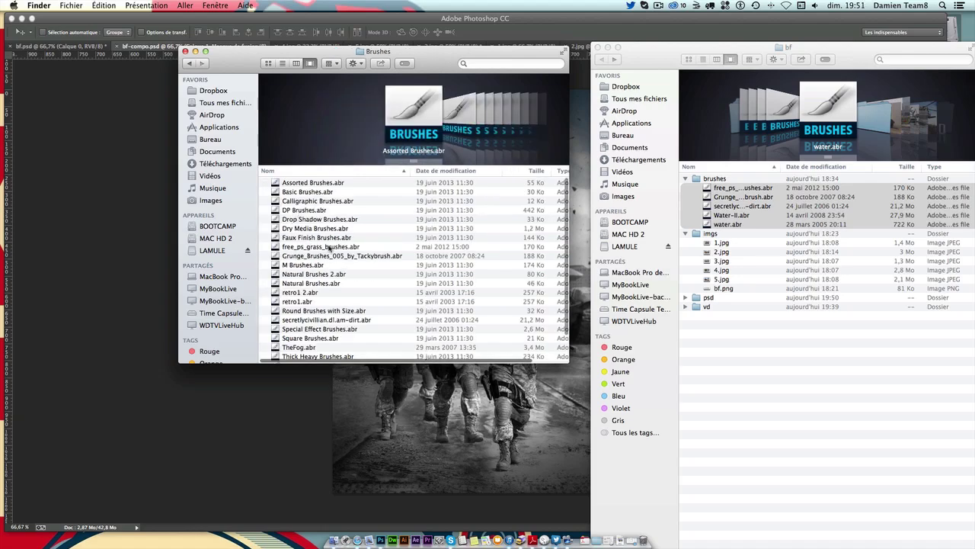
pyautogui.click(94, 190)
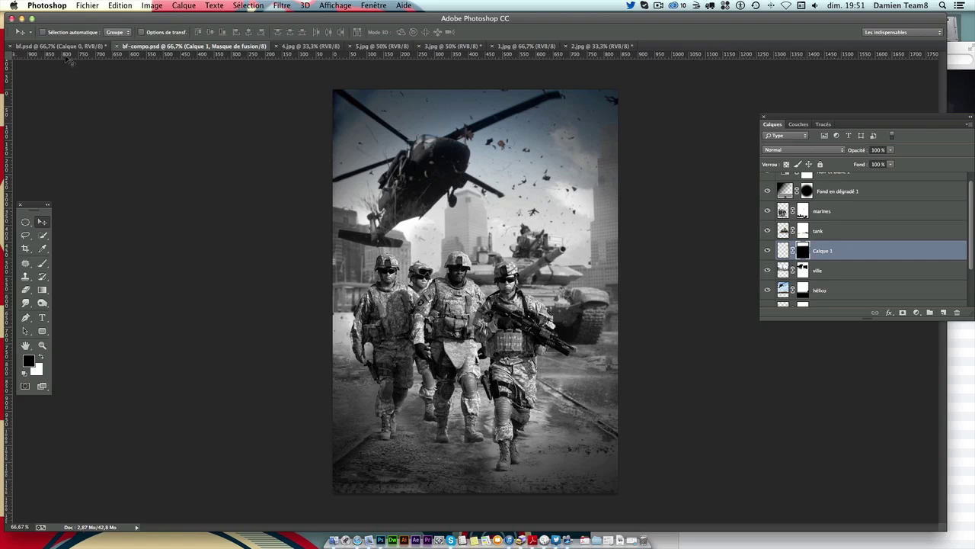
# Step: Select the Brush tool and append the Water-II brush set to the brush presets
pyautogui.click(44, 238)
pyautogui.click(41, 263)
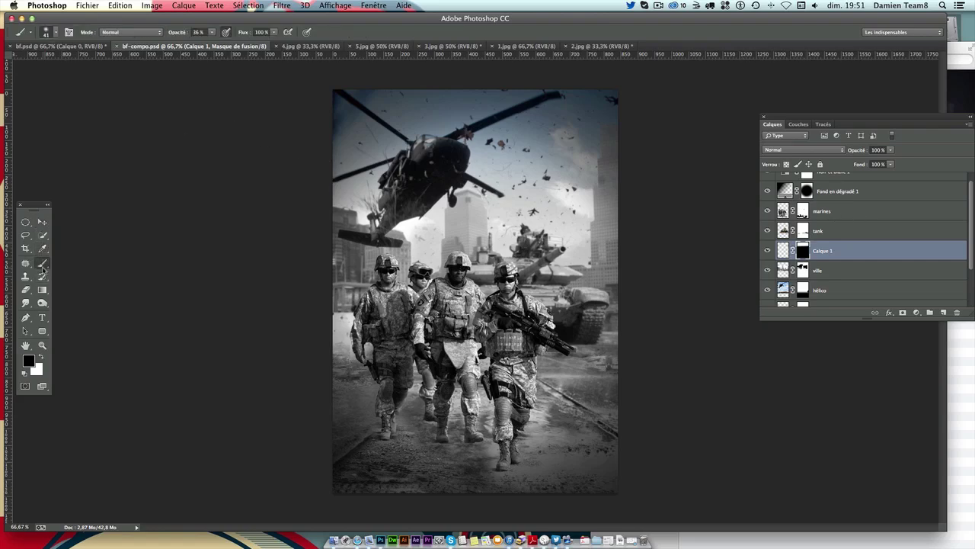
pyautogui.click(57, 35)
pyautogui.click(55, 36)
pyautogui.moveTo(76, 67); pyautogui.dragTo(74, 67)
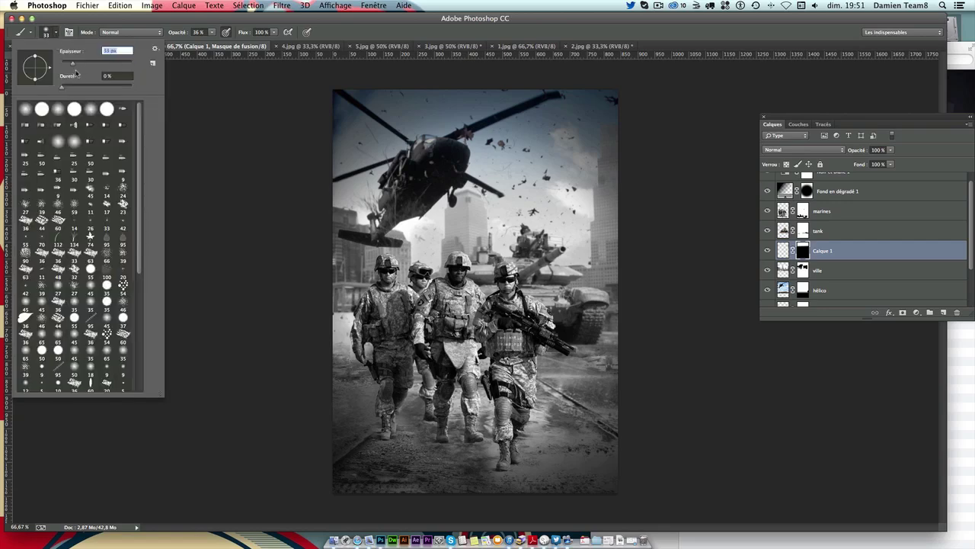
pyautogui.write('61')
pyautogui.click(156, 50)
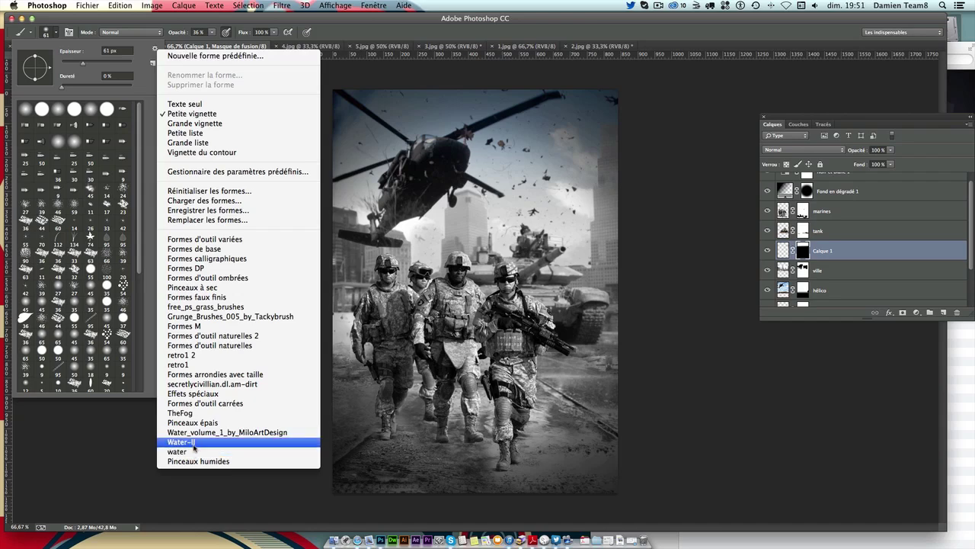
pyautogui.click(192, 441)
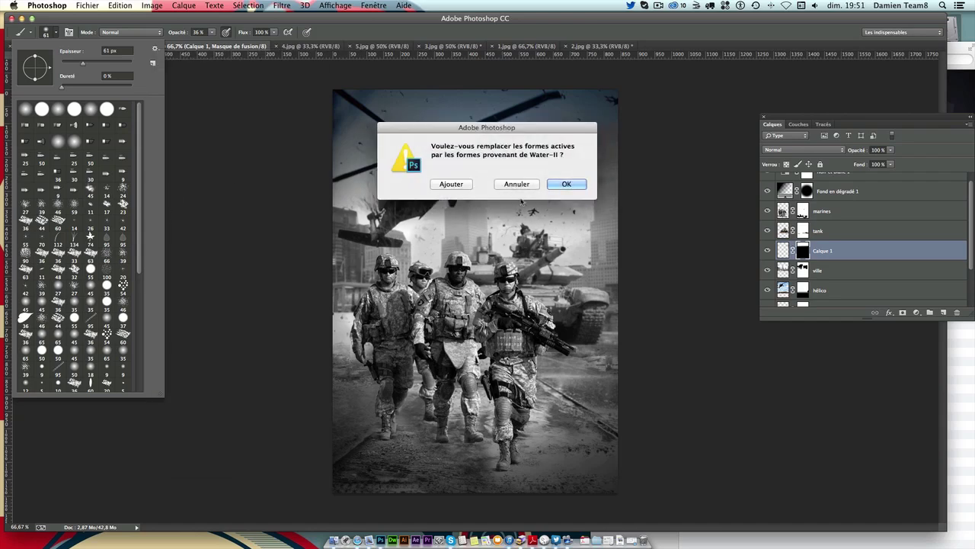
pyautogui.click(517, 187)
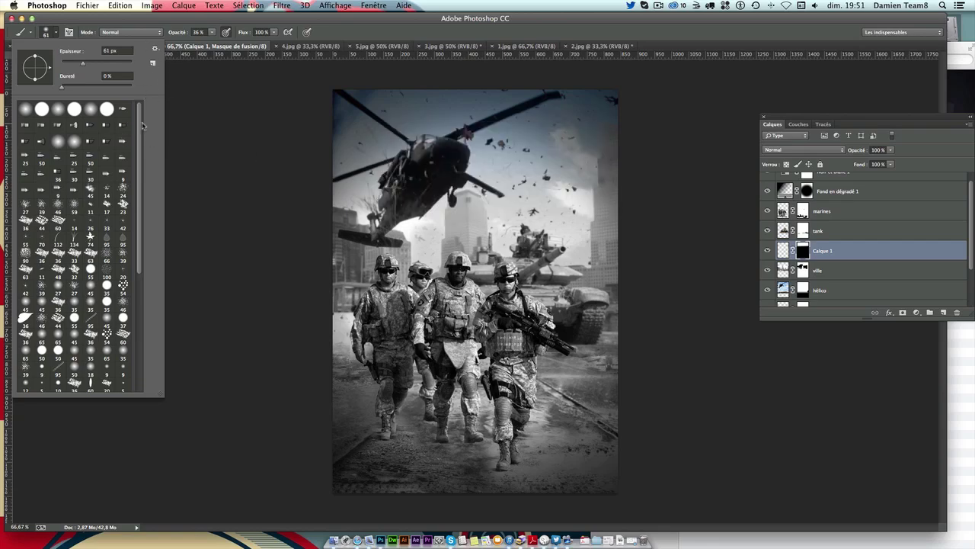
# Step: Try several large Water-II presets and settle on the 320 px brush
pyautogui.moveTo(142, 126); pyautogui.dragTo(157, 267)
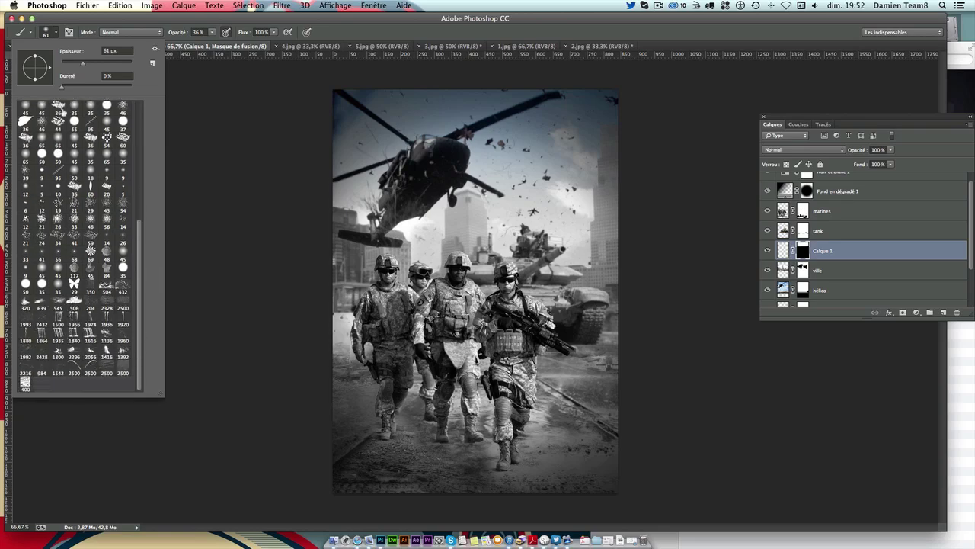
pyautogui.click(41, 318)
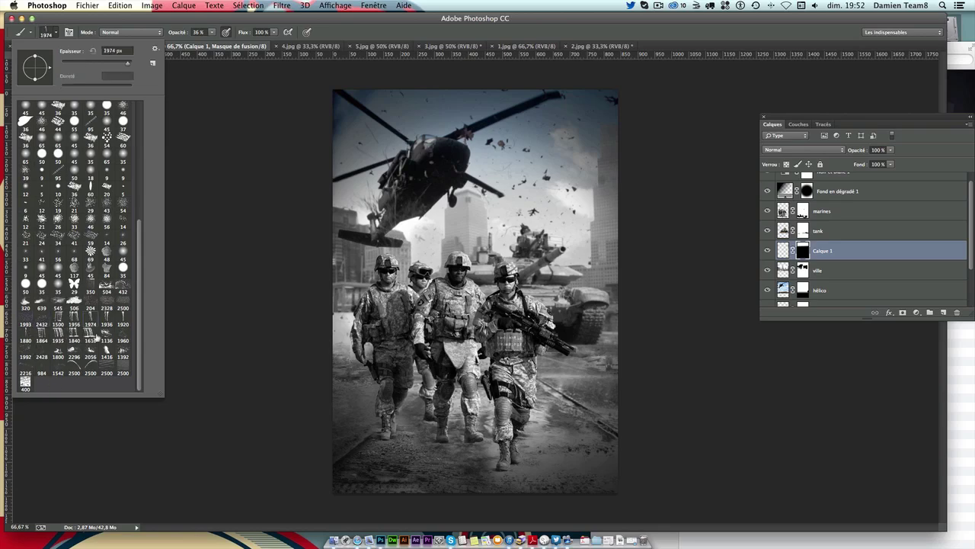
pyautogui.click(61, 354)
pyautogui.click(77, 319)
pyautogui.click(33, 323)
pyautogui.click(26, 303)
pyautogui.click(202, 281)
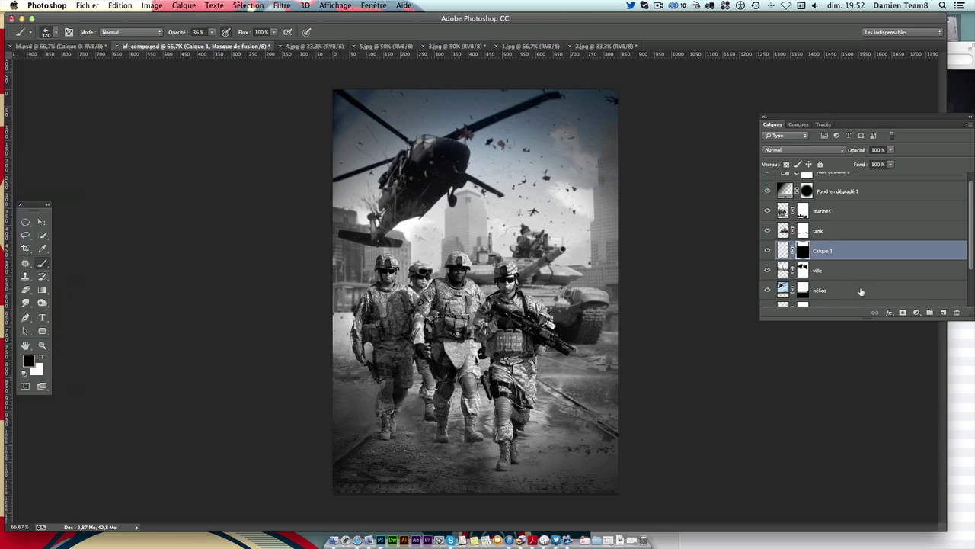
pyautogui.scroll(1, 848, 246)
# Step: Add a new layer above marines, set brush opacity to 100% and test dark splash stamps
pyautogui.click(823, 222)
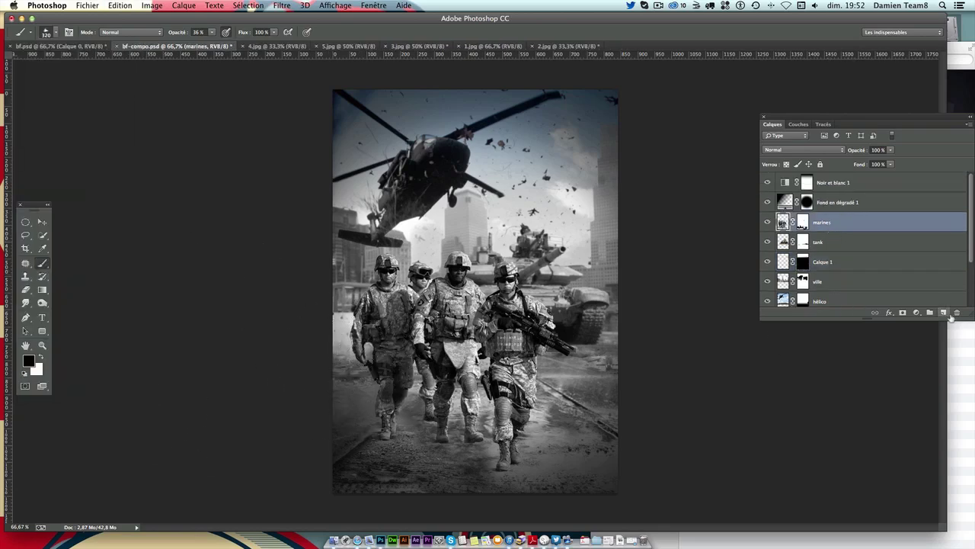
pyautogui.click(943, 312)
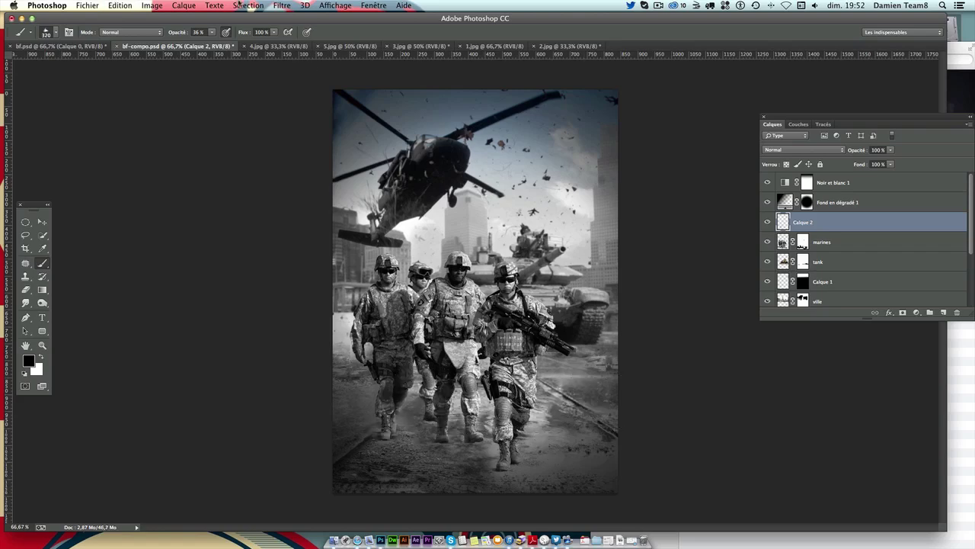
pyautogui.moveTo(211, 32); pyautogui.dragTo(253, 44)
pyautogui.click(424, 414)
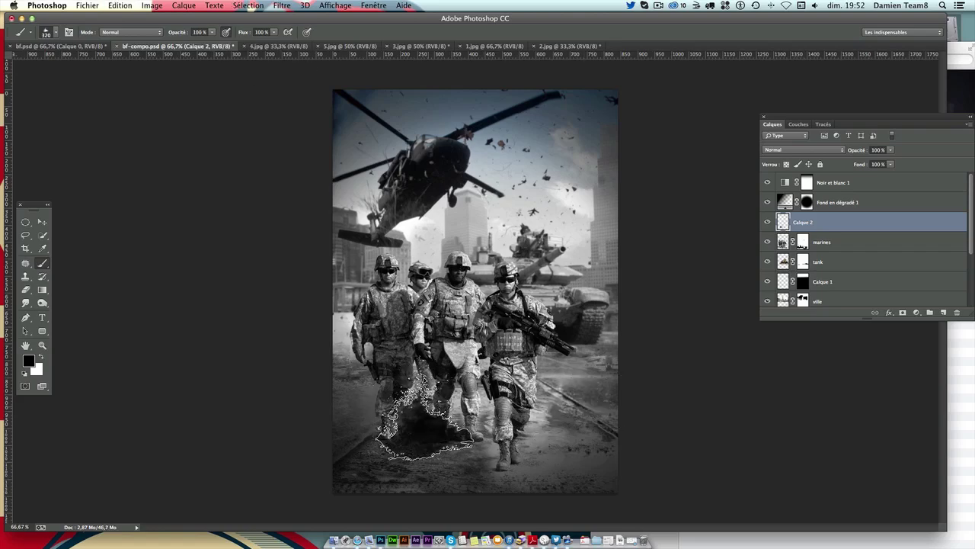
pyautogui.press('super+z')
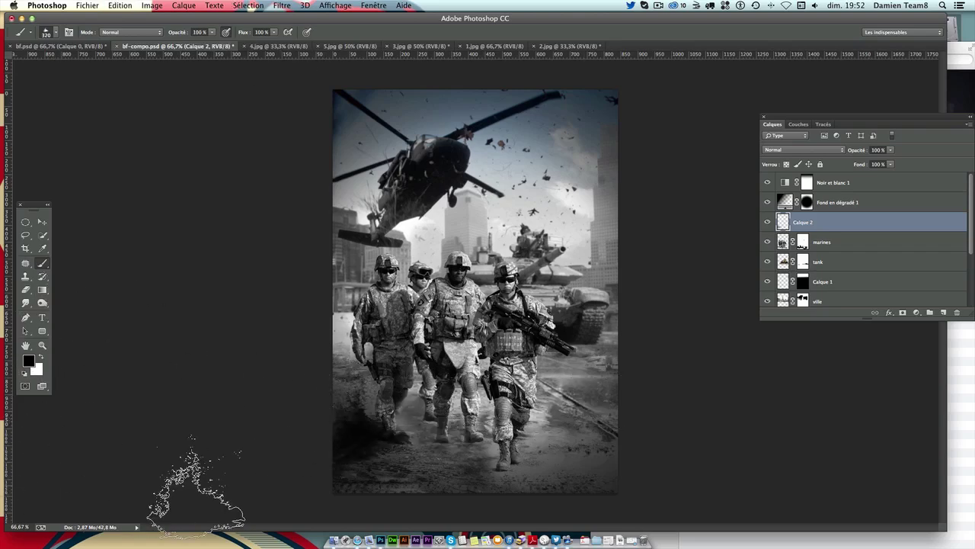
pyautogui.press('super+z')
pyautogui.moveTo(367, 451); pyautogui.dragTo(368, 430)
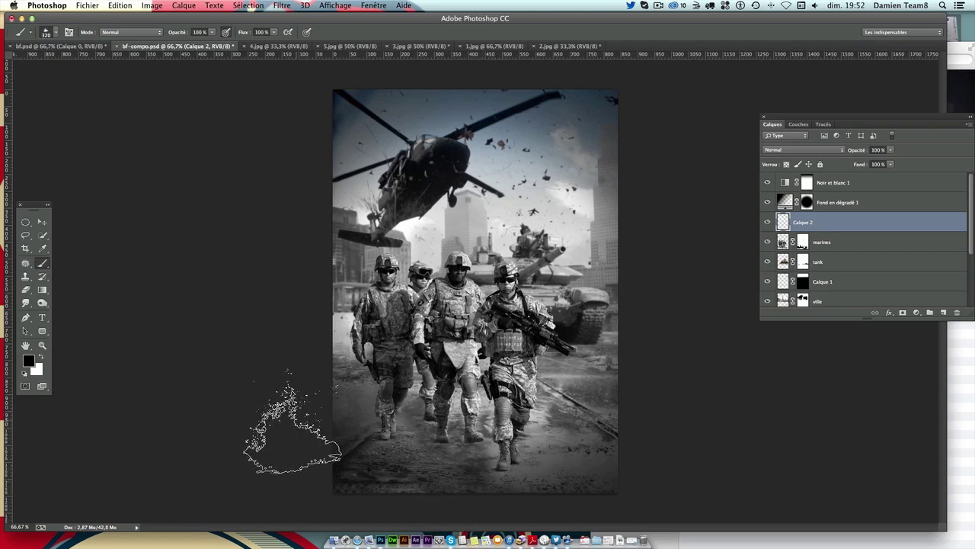
# Step: Switch to painting in white and set the splash brush size to 150 px
pyautogui.click(41, 356)
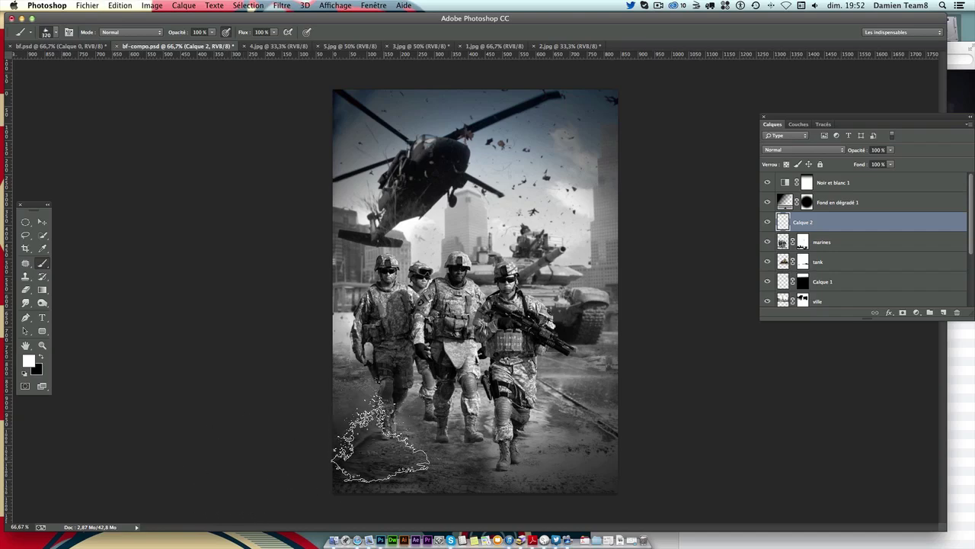
pyautogui.moveTo(370, 468); pyautogui.dragTo(317, 416)
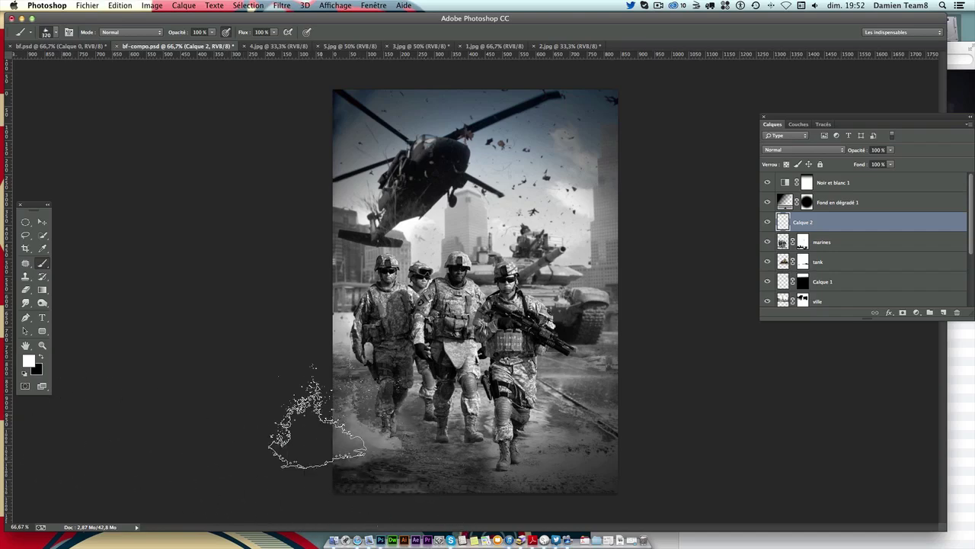
pyautogui.hotkey('ctrl', 'z')
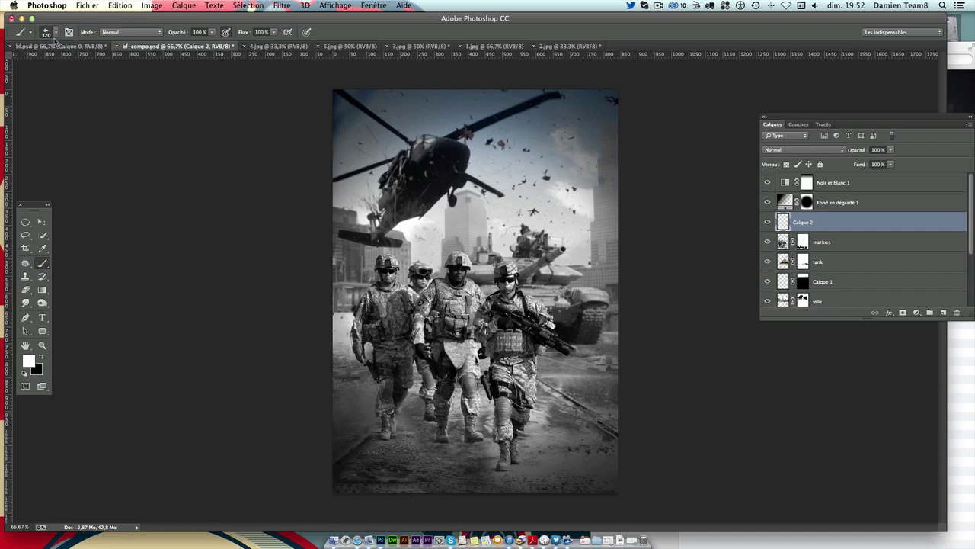
pyautogui.click(55, 34)
pyautogui.moveTo(109, 65); pyautogui.dragTo(103, 65)
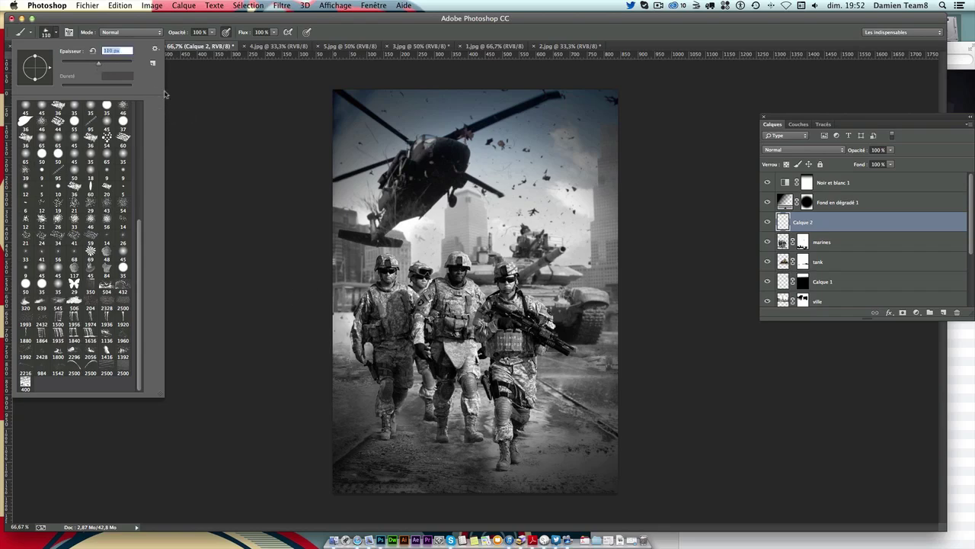
pyautogui.write('150')
pyautogui.press('Return')
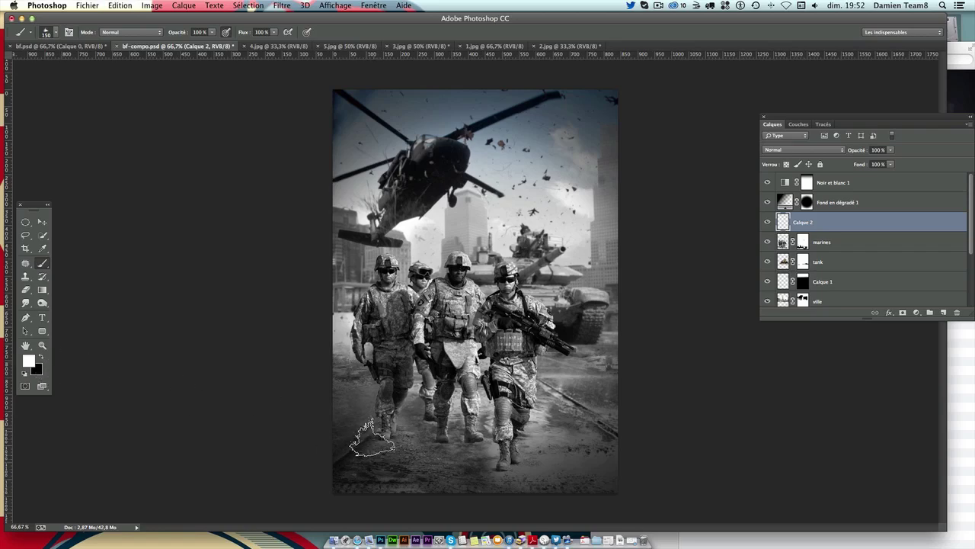
# Step: Stamp white splash puffs around both soldiers' feet, then shrink the brush to 100 px
pyautogui.click(372, 438)
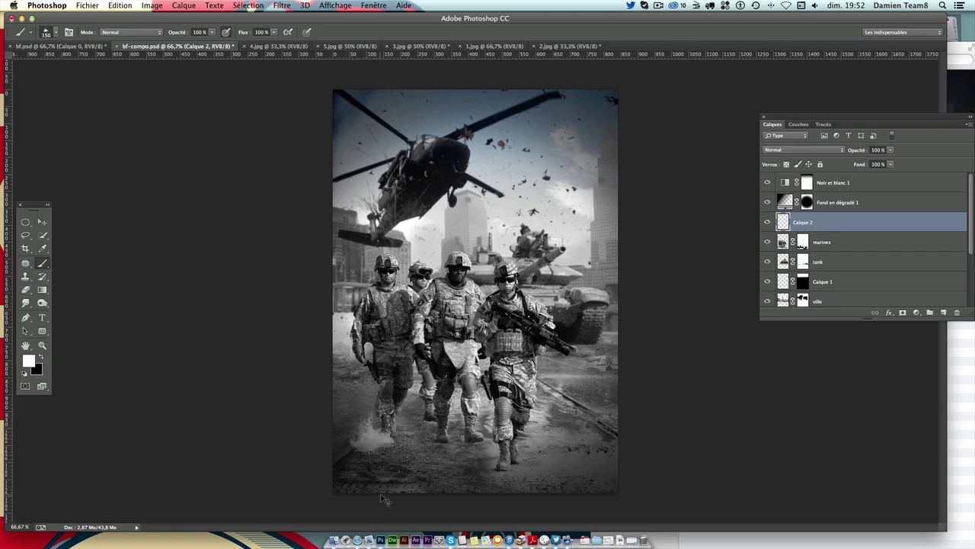
pyautogui.click(375, 433)
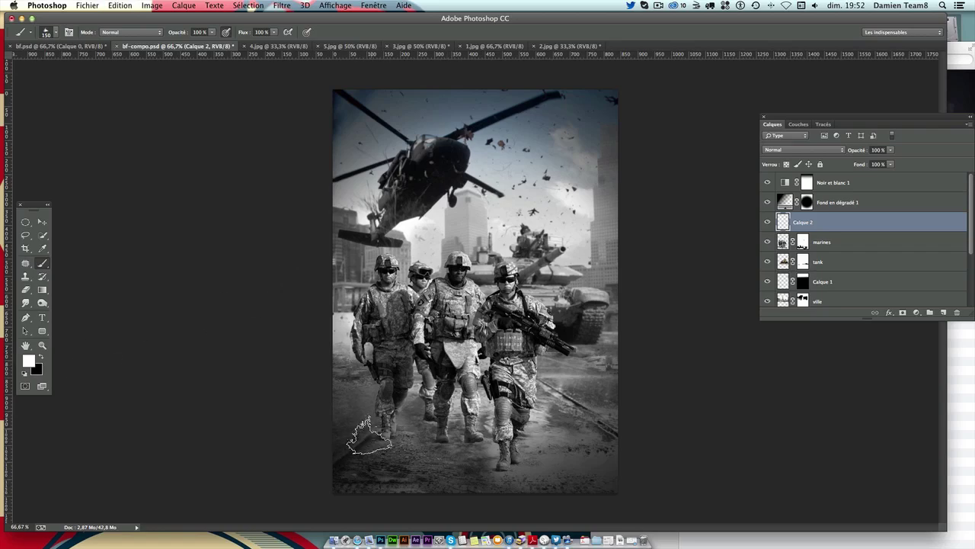
pyautogui.click(365, 438)
pyautogui.click(51, 32)
pyautogui.moveTo(105, 66); pyautogui.dragTo(111, 66)
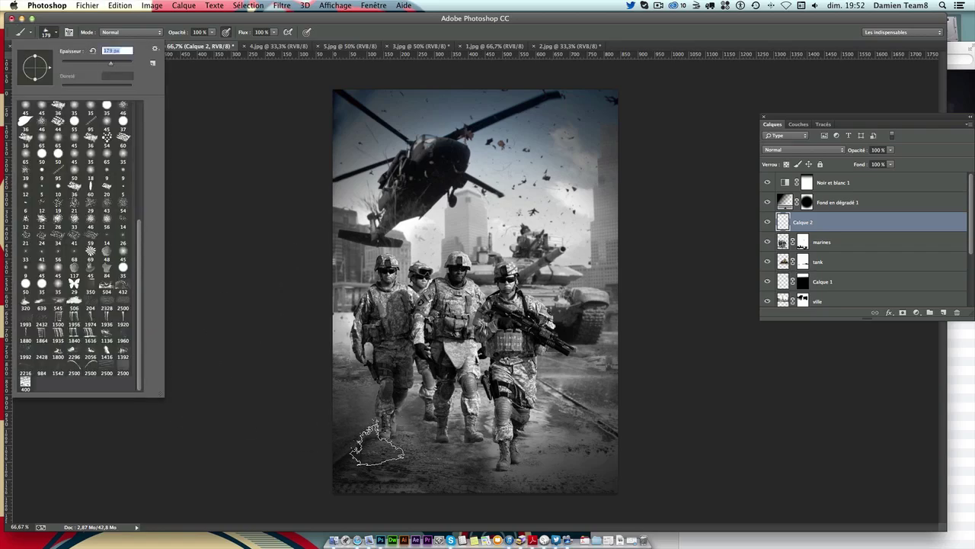
pyautogui.click(375, 441)
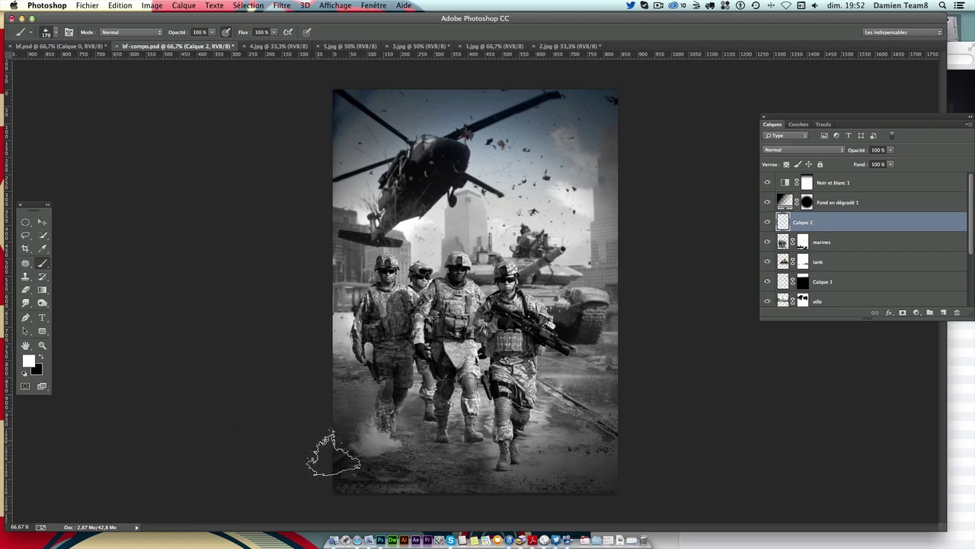
pyautogui.click(492, 459)
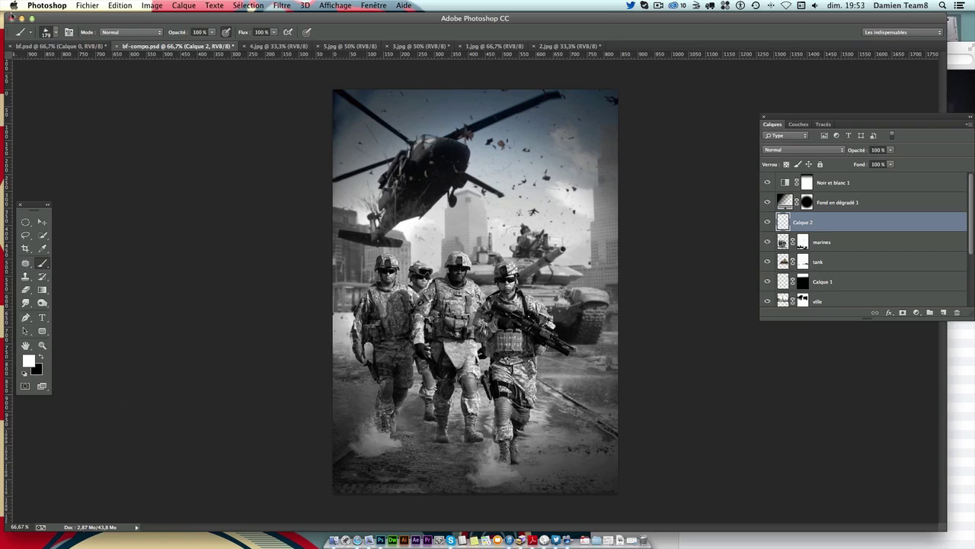
pyautogui.click(55, 33)
pyautogui.moveTo(108, 67); pyautogui.dragTo(103, 67)
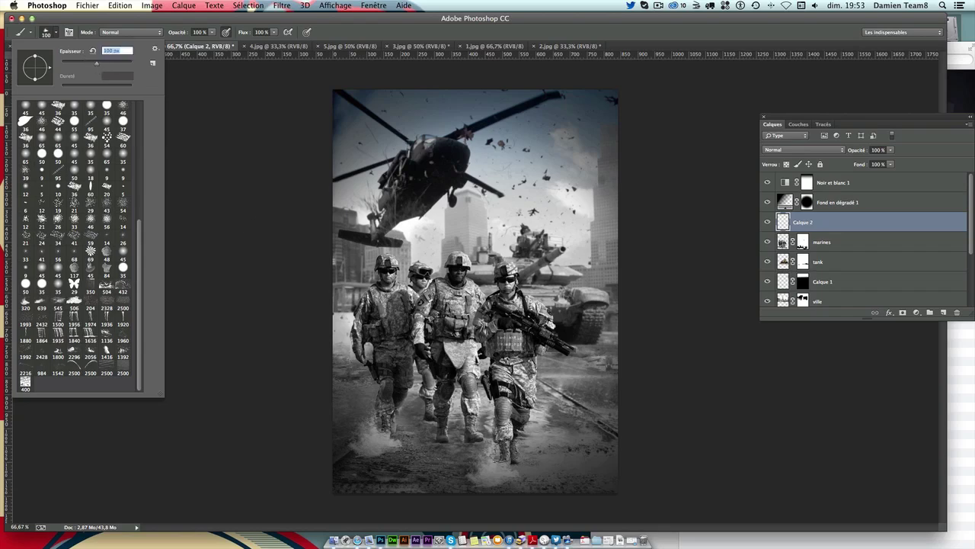
pyautogui.press('Return')
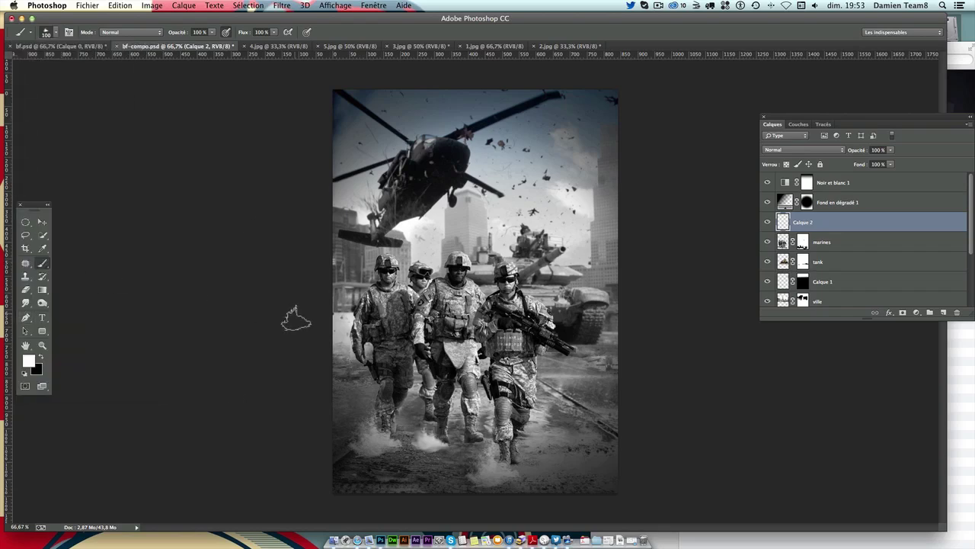
# Step: Mask Calque 2's splash at 43% brush opacity around the middle boots, then duplicate the layer
pyautogui.click(902, 315)
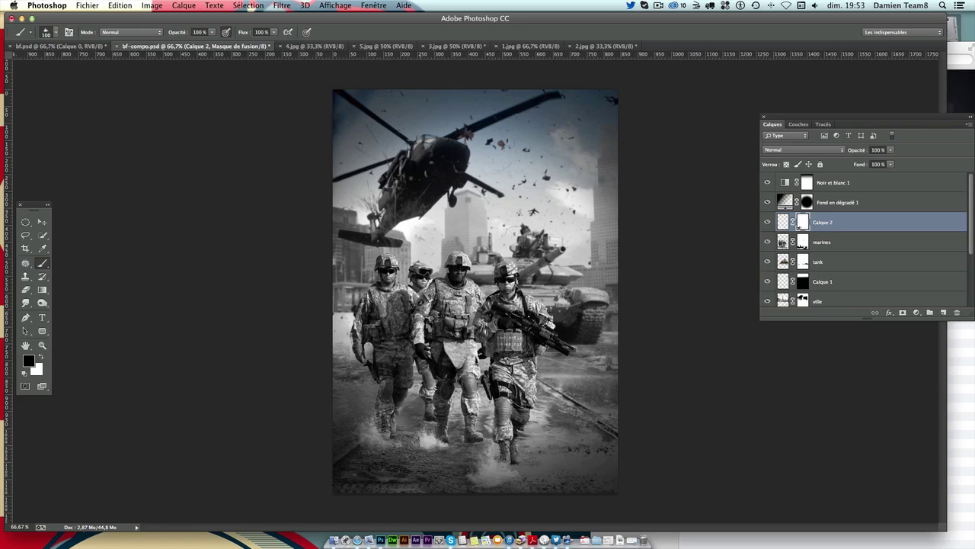
pyautogui.click(212, 32)
pyautogui.moveTo(214, 43); pyautogui.dragTo(185, 44)
pyautogui.moveTo(439, 445); pyautogui.dragTo(431, 445)
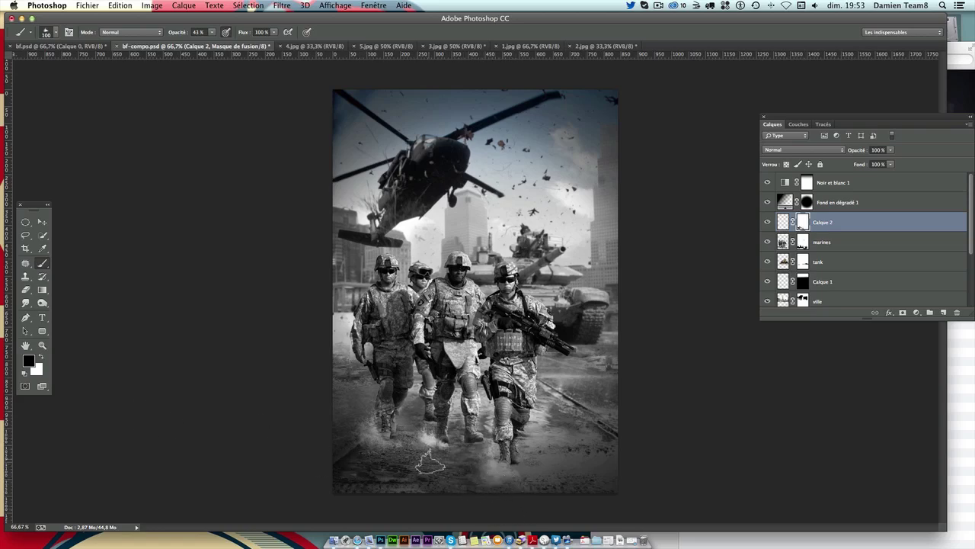
pyautogui.hotkey('ctrl', 'z')
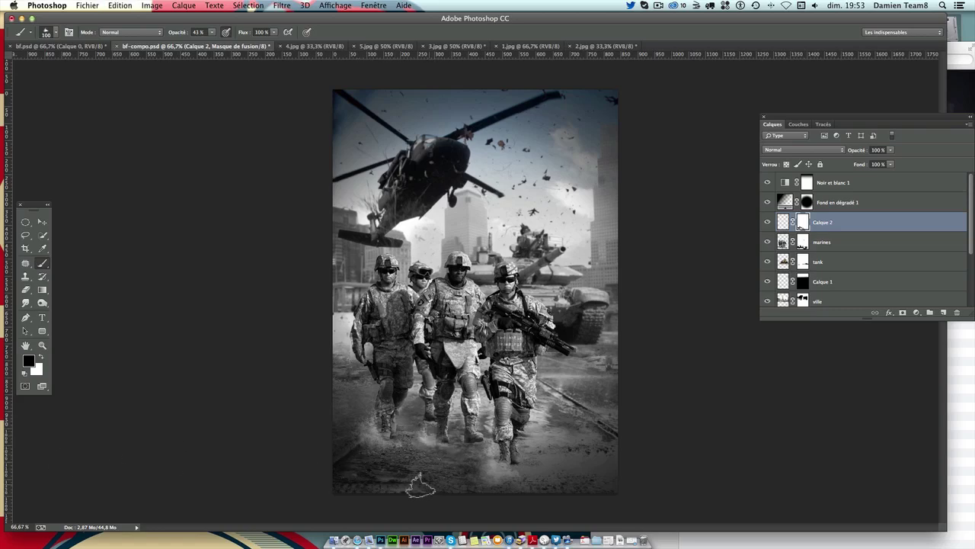
pyautogui.click(43, 222)
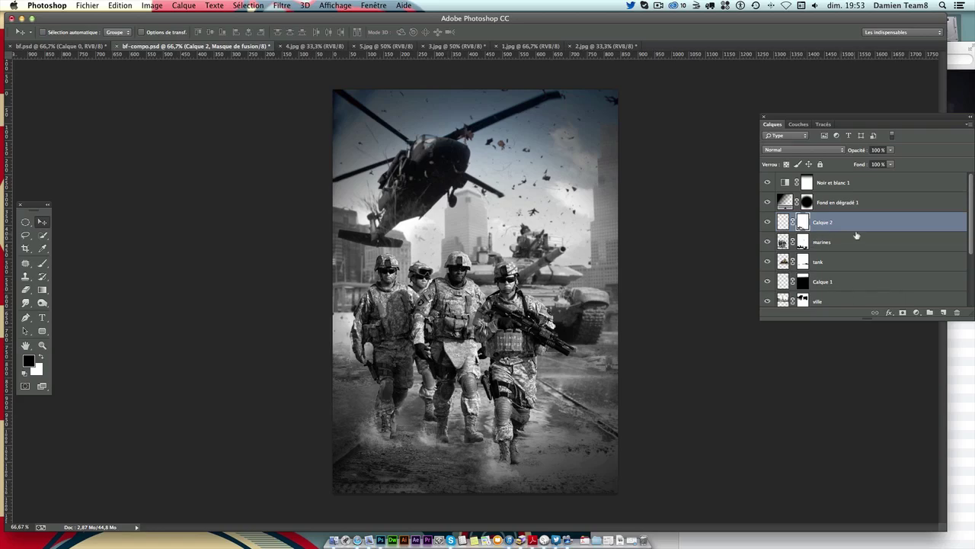
pyautogui.moveTo(860, 227); pyautogui.dragTo(943, 311)
# Step: Flip the Calque 2 copy vertically and position it under the soldiers' feet
pyautogui.press('x')
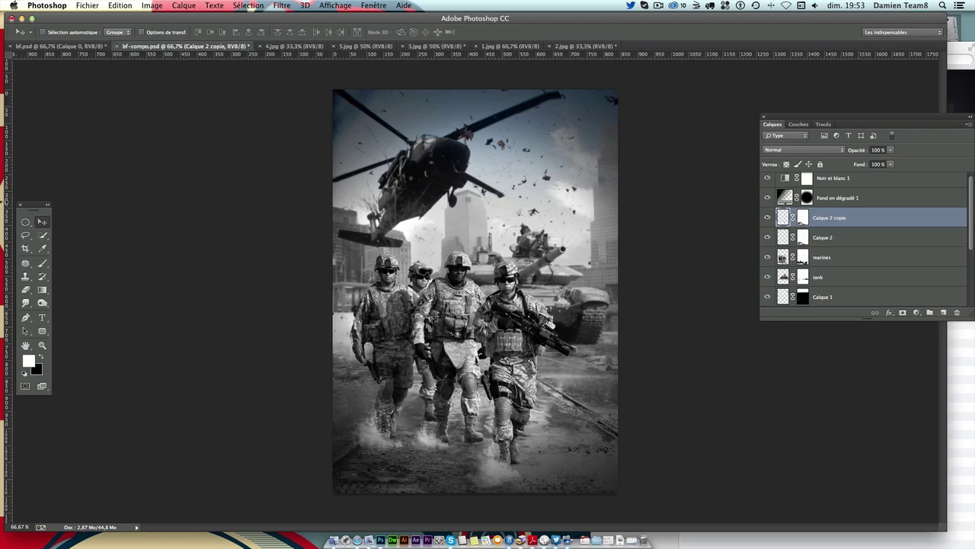
pyautogui.hotkey('ctrl', 't')
pyautogui.rightClick(493, 456)
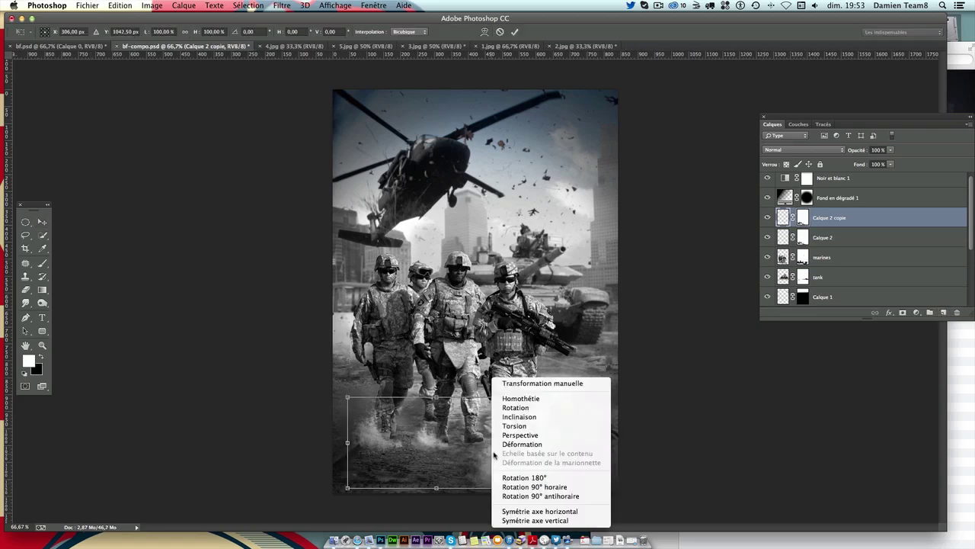
pyautogui.rightClick(482, 454)
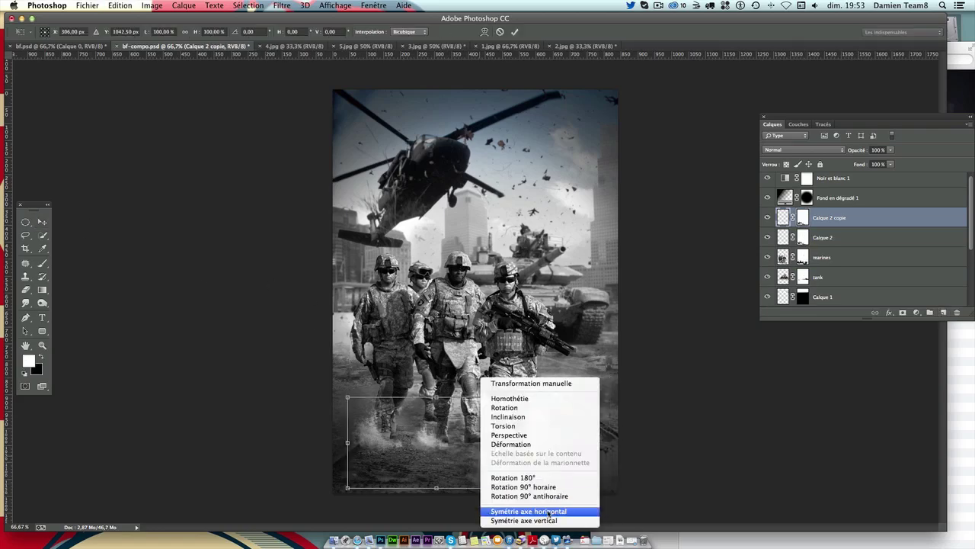
pyautogui.click(551, 515)
pyautogui.press('Return')
pyautogui.moveTo(341, 379)
pyautogui.mouseDown()
pyautogui.moveTo(413, 448)
pyautogui.moveTo(458, 399)
pyautogui.mouseUp()
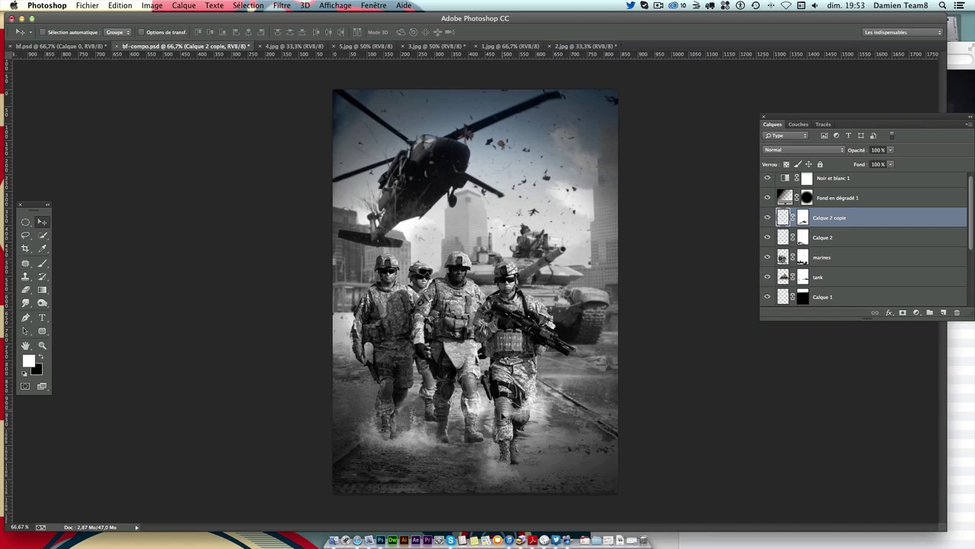
pyautogui.moveTo(395, 450); pyautogui.dragTo(394, 453)
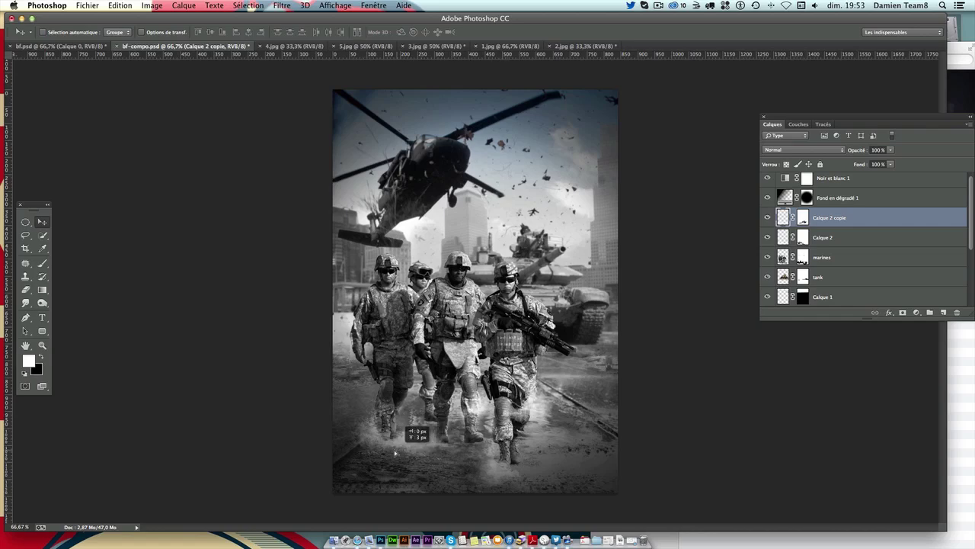
# Step: Trim excess splash around the legs, copy it under the right soldier, and select all four splash layers
pyautogui.click(25, 235)
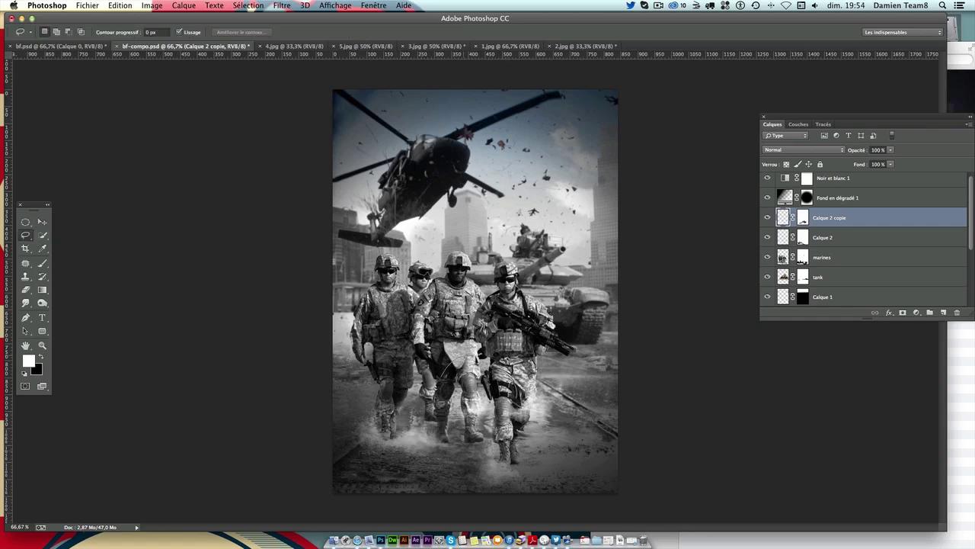
pyautogui.moveTo(440, 405); pyautogui.dragTo(474, 344)
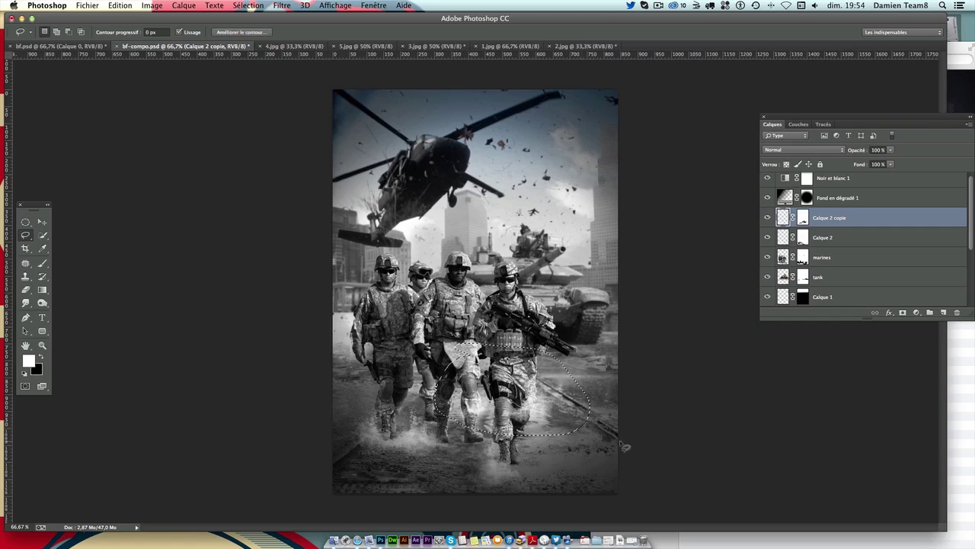
pyautogui.press('Delete')
pyautogui.hotkey('ctrl', 'd')
pyautogui.click(43, 221)
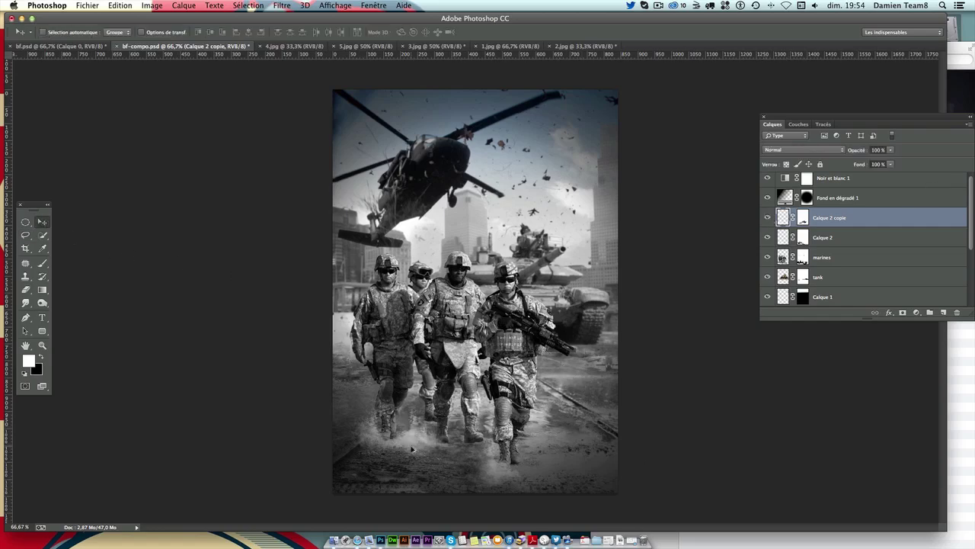
pyautogui.moveTo(412, 449); pyautogui.dragTo(492, 450)
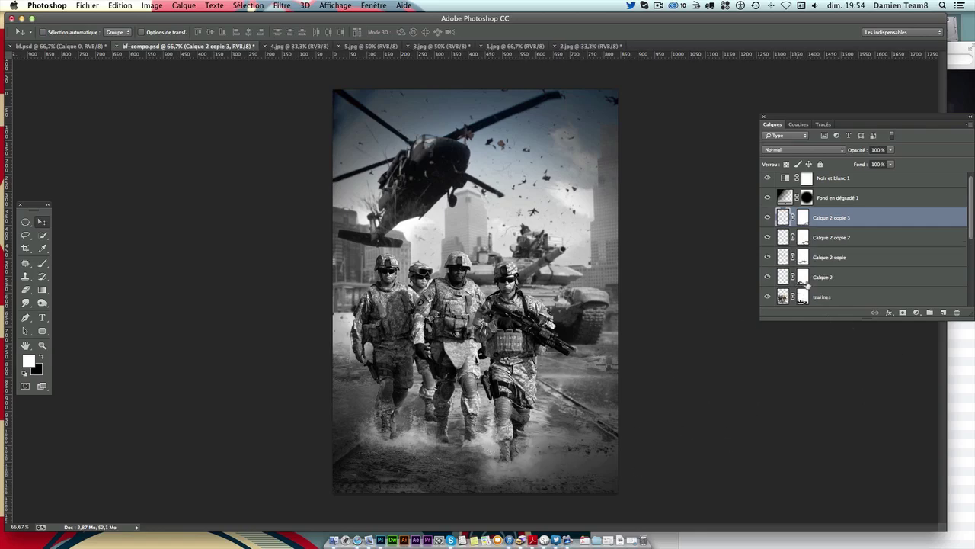
pyautogui.keyDown('shift'); pyautogui.click(859, 278); pyautogui.keyUp('shift')
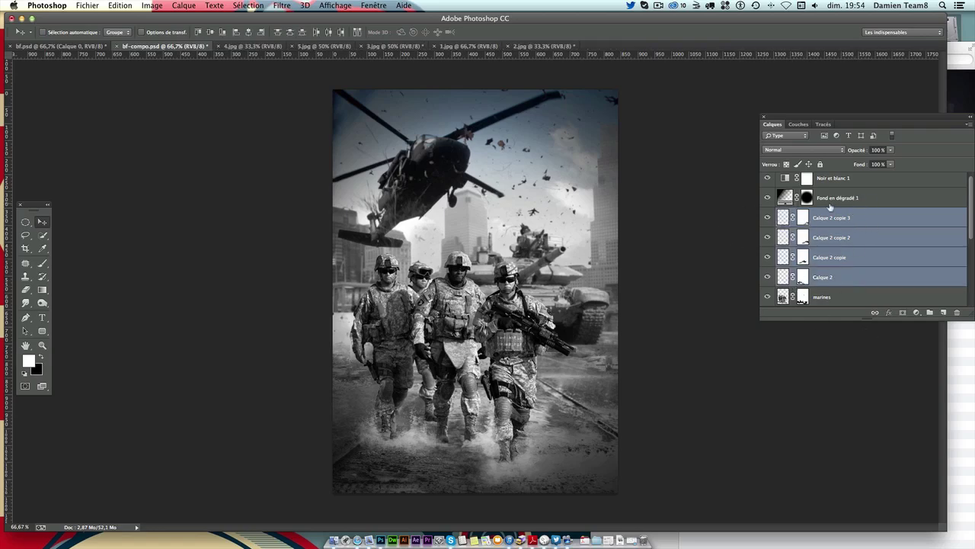
# Step: Merge the four splash layers and set the merged layer to 90% opacity
pyautogui.rightClick(831, 287)
pyautogui.click(771, 390)
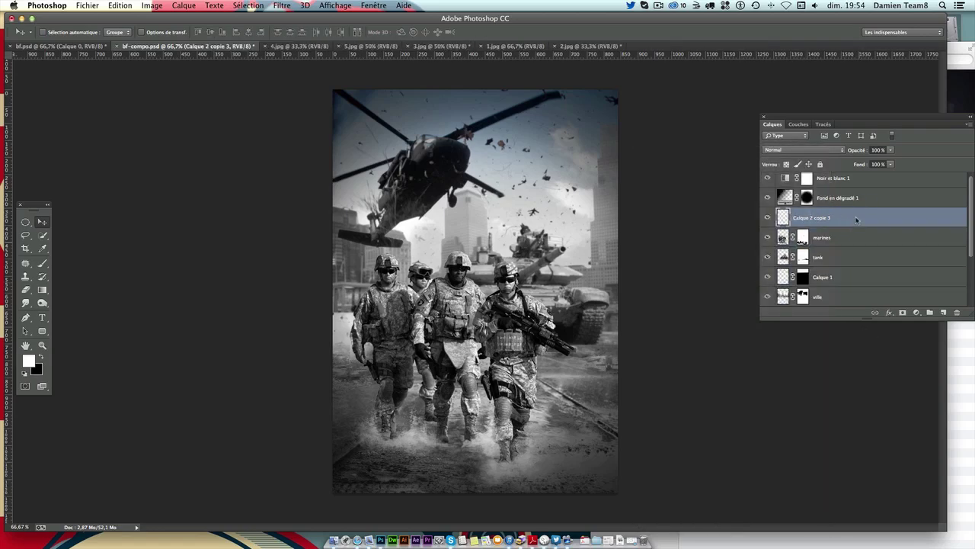
pyautogui.click(767, 218)
pyautogui.click(889, 151)
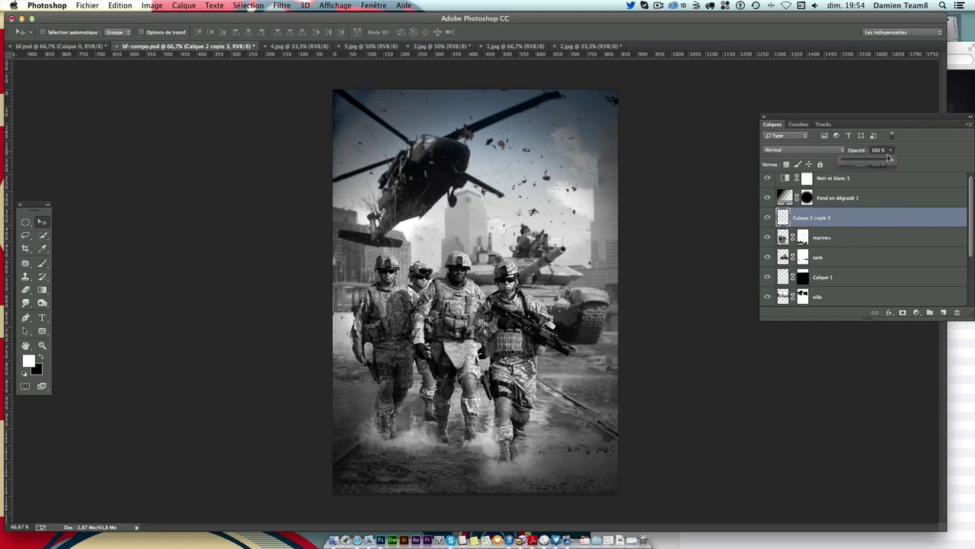
pyautogui.moveTo(886, 162); pyautogui.dragTo(888, 162)
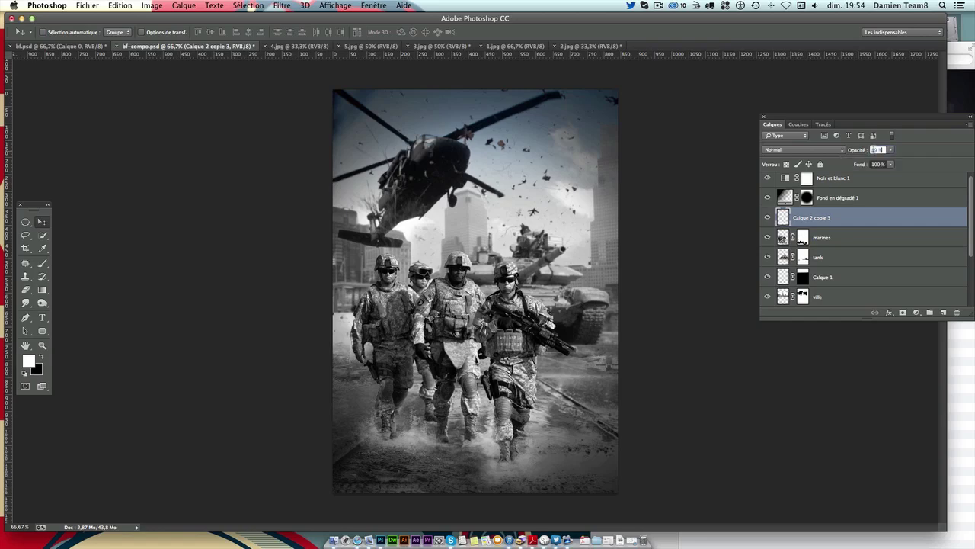
pyautogui.write('90')
pyautogui.press('Return')
# Step: Rename the merged splash layer 'brushe eau'
pyautogui.doubleClick(825, 219)
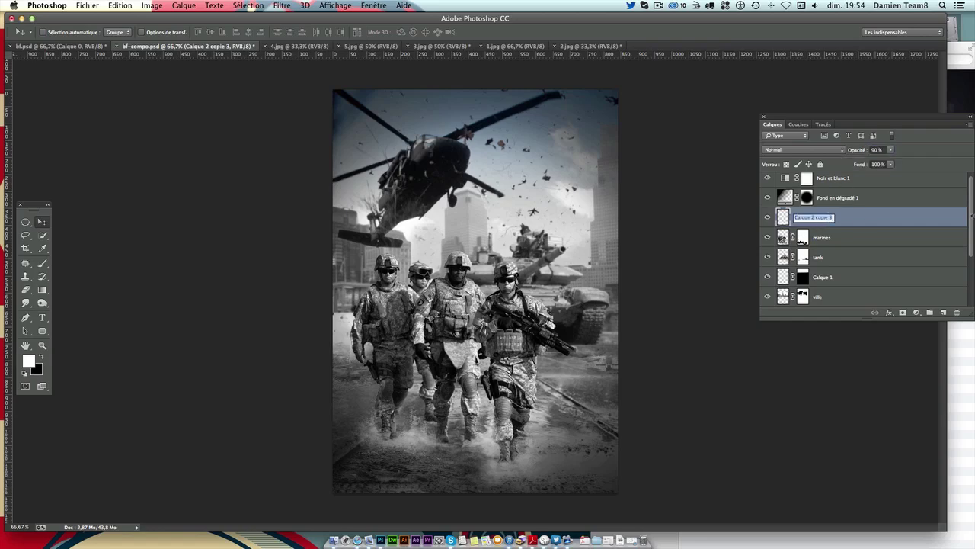
pyautogui.press('BackSpace')
pyautogui.write('brushe eau')
pyautogui.press('Return')
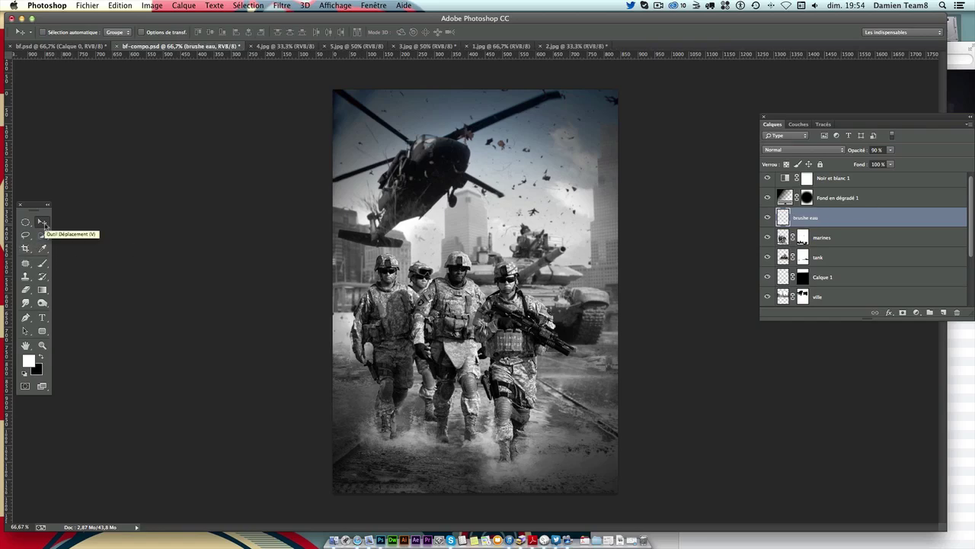
pyautogui.click(44, 225)
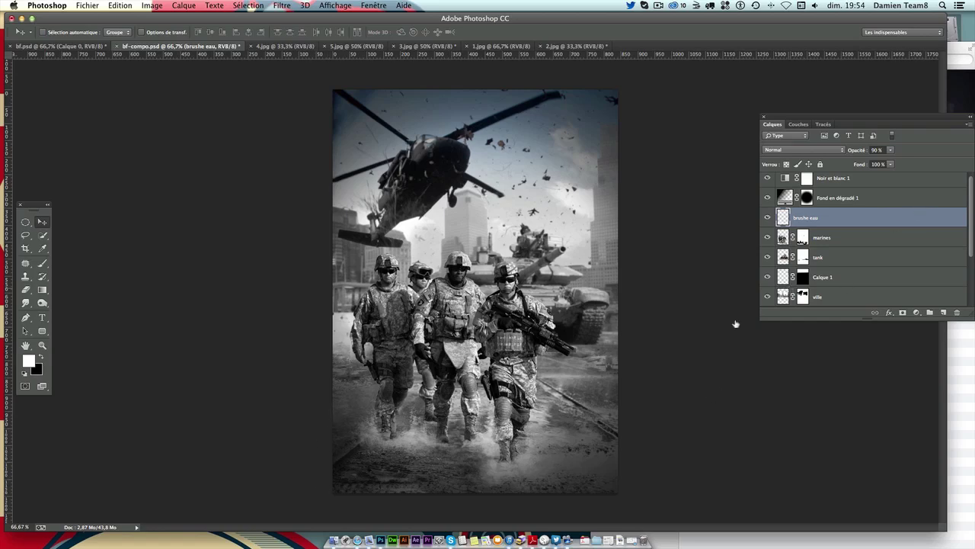
# Step: Add a new layer above brushe eau named 'brushe herbe'
pyautogui.click(943, 311)
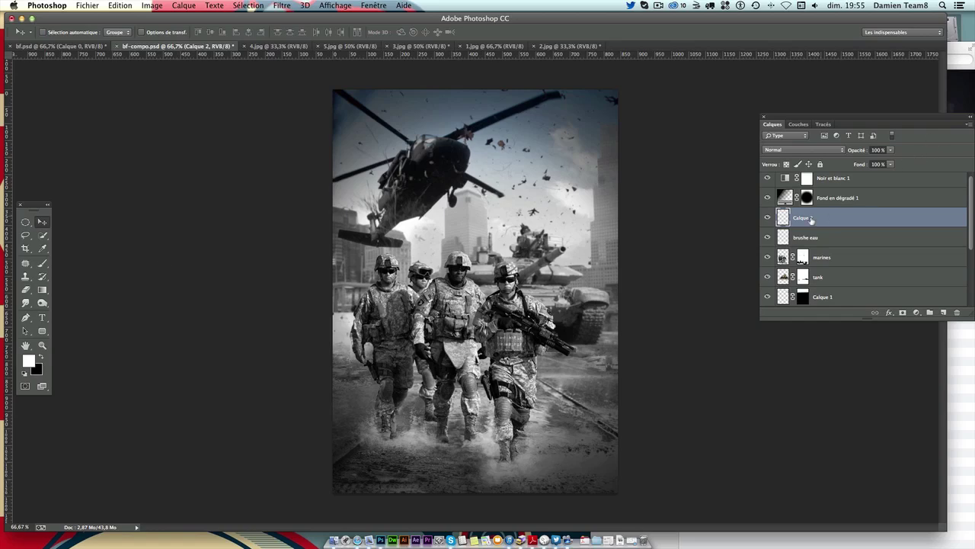
pyautogui.doubleClick(810, 219)
pyautogui.write('brushe herbe')
pyautogui.press('Return')
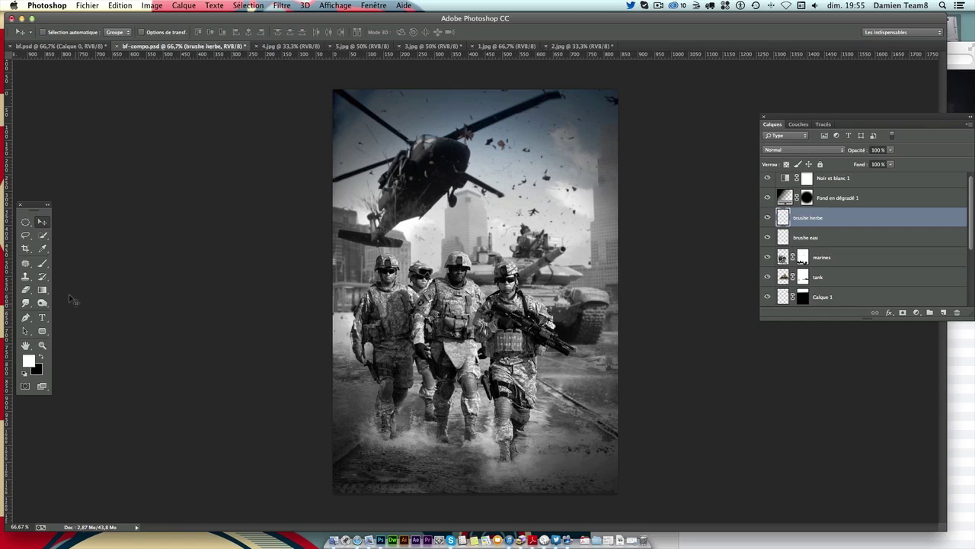
# Step: Append the free_ps_grass_brushes set and pick the 185 px grass brush
pyautogui.click(42, 262)
pyautogui.click(55, 34)
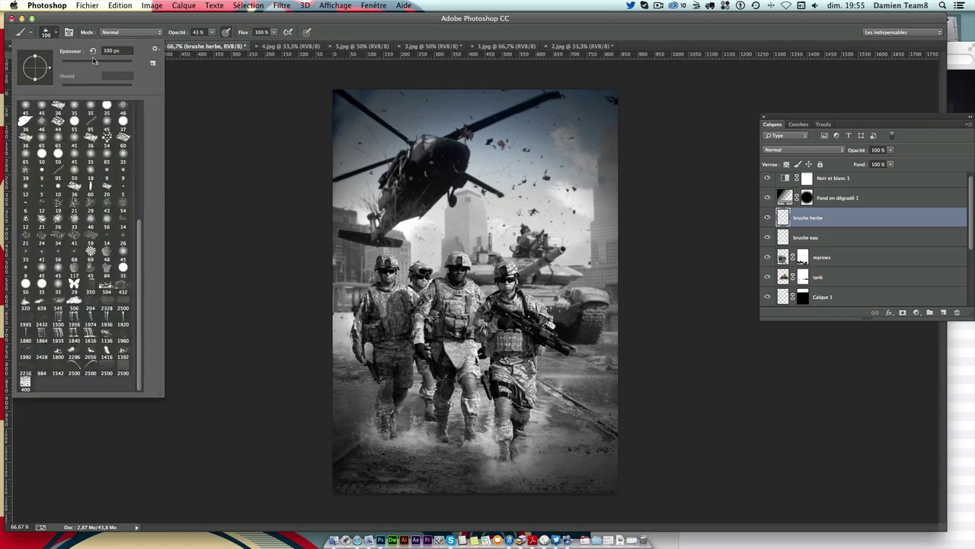
pyautogui.click(56, 33)
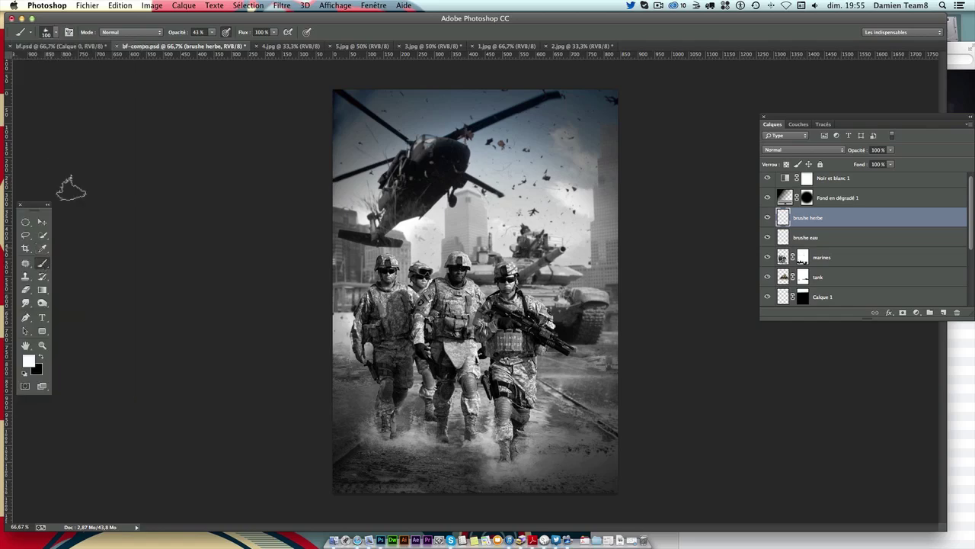
pyautogui.click(56, 34)
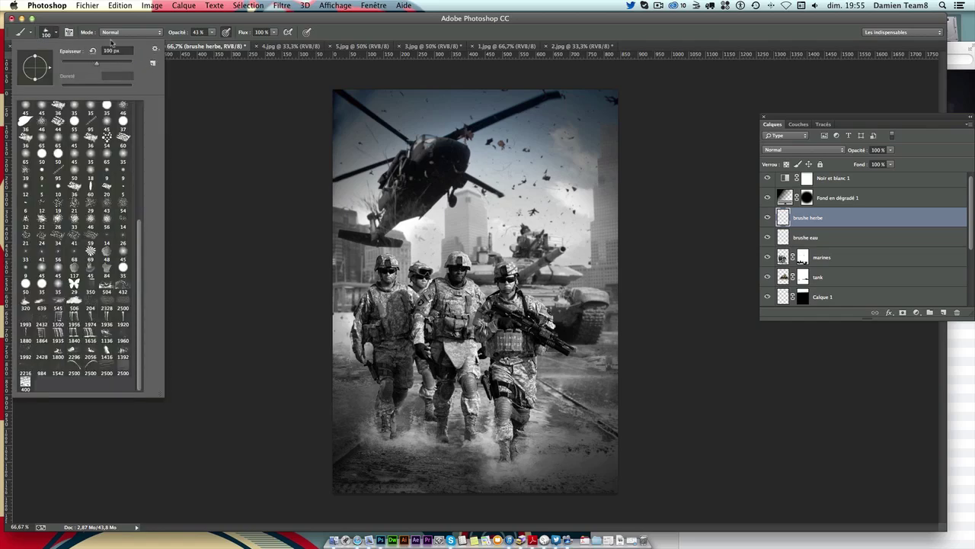
pyautogui.click(155, 48)
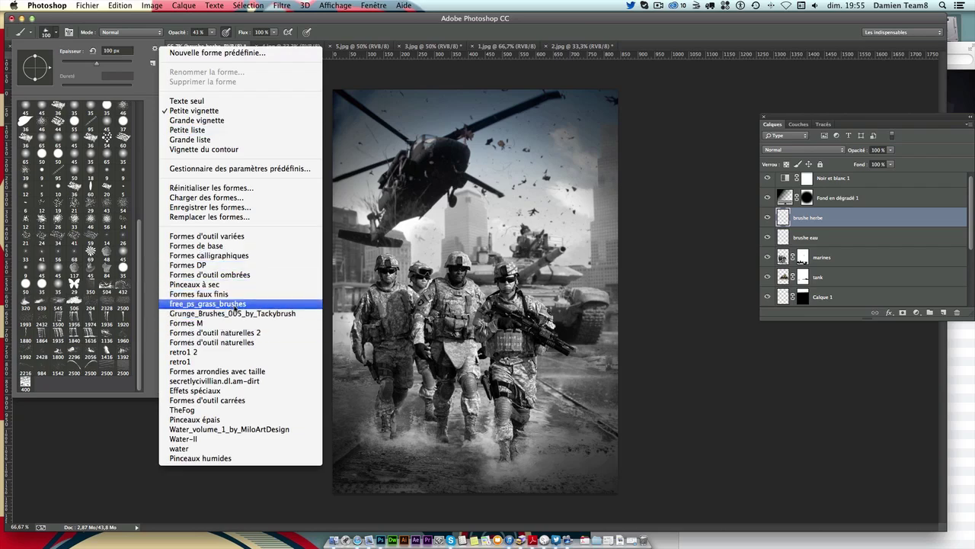
pyautogui.click(203, 304)
pyautogui.click(205, 305)
pyautogui.click(451, 187)
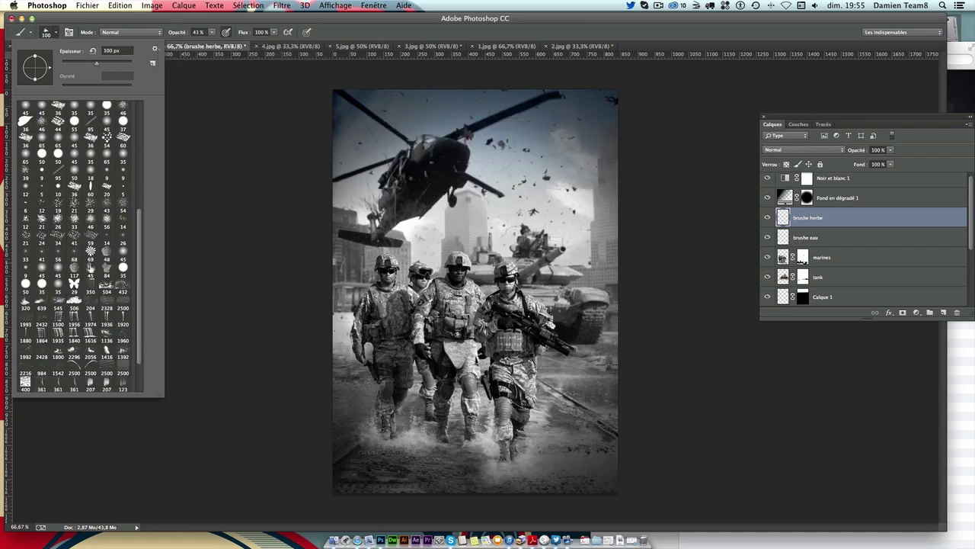
pyautogui.scroll(-2, 90, 273)
pyautogui.click(41, 351)
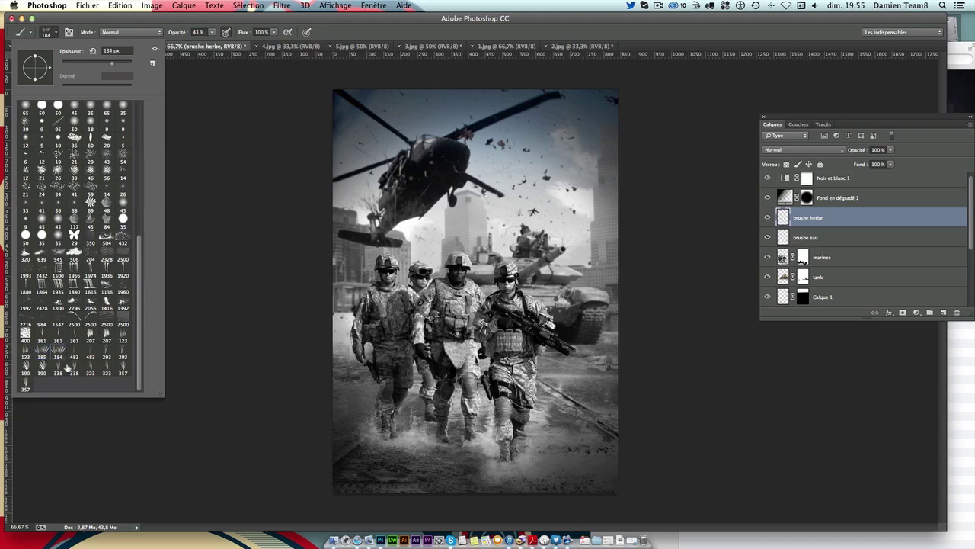
# Step: Switch the foreground colour to black and adjust the grass brush size
pyautogui.click(181, 342)
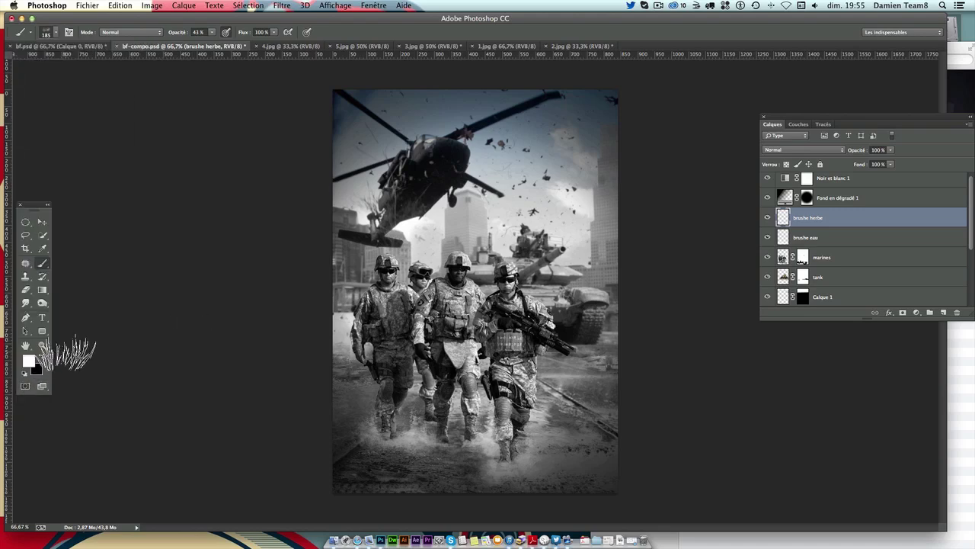
pyautogui.click(41, 356)
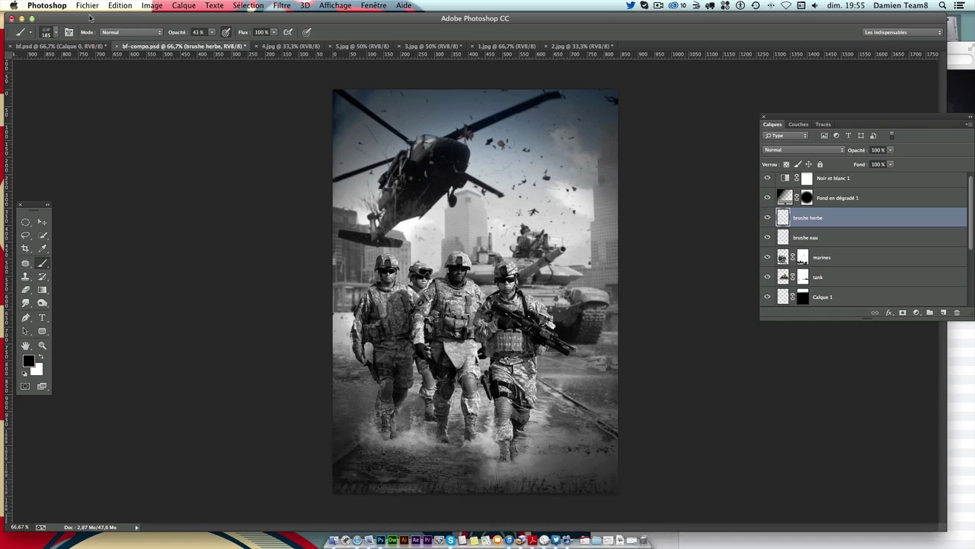
pyautogui.click(55, 32)
pyautogui.moveTo(92, 63); pyautogui.dragTo(119, 64)
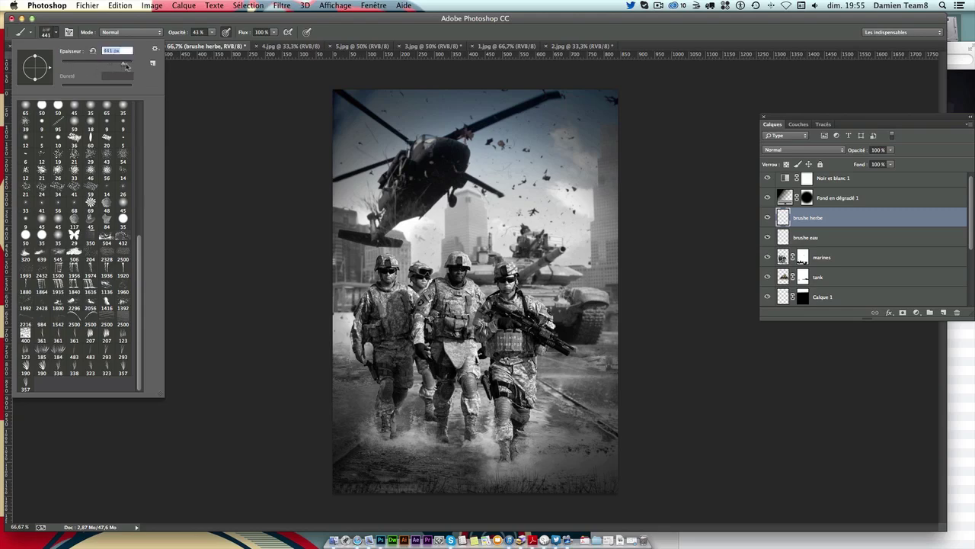
pyautogui.click(381, 486)
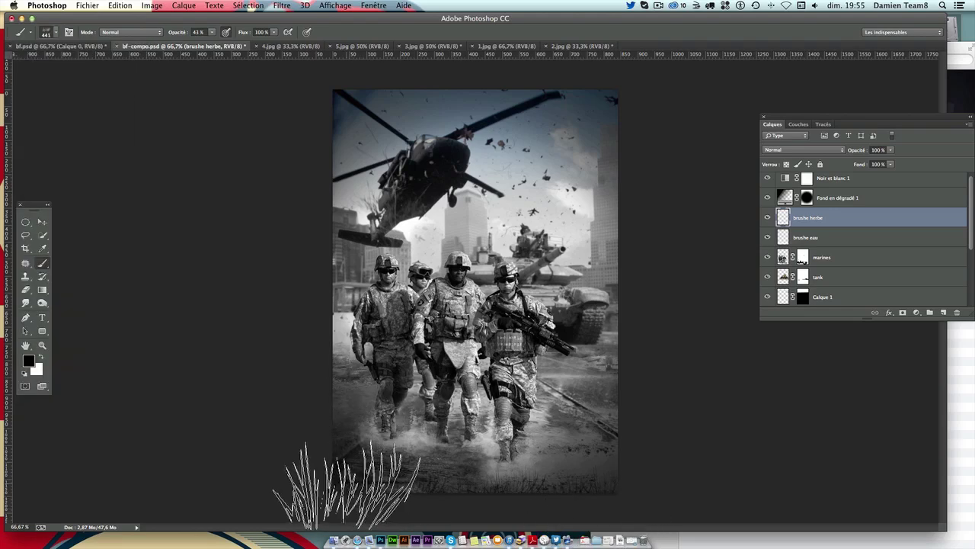
pyautogui.click(54, 33)
pyautogui.moveTo(128, 67)
pyautogui.mouseDown()
pyautogui.moveTo(104, 65)
pyautogui.moveTo(113, 66)
pyautogui.mouseUp()
pyautogui.click(329, 472)
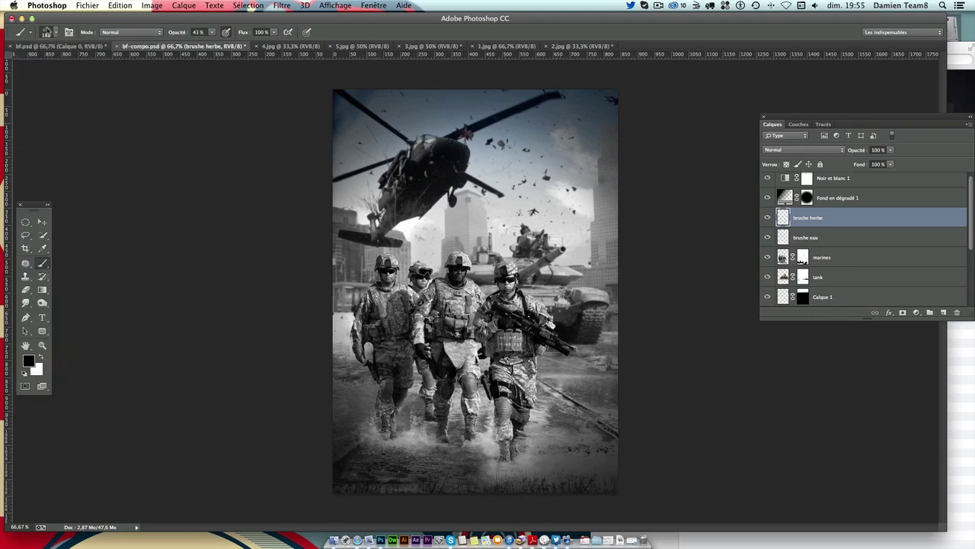
# Step: Paint grass along the bottom of the image with the 123 px grass brush
pyautogui.click(49, 32)
pyautogui.click(26, 350)
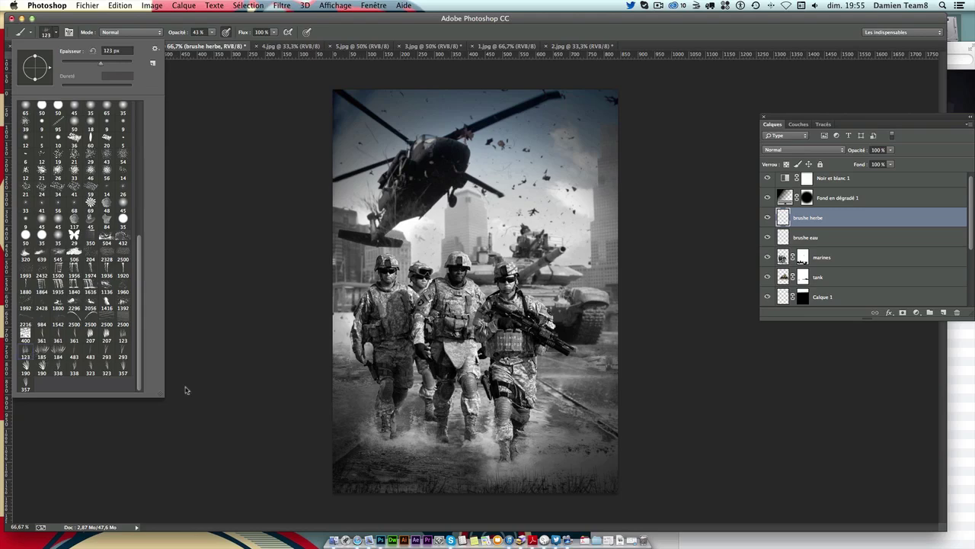
pyautogui.click(358, 499)
pyautogui.moveTo(369, 486); pyautogui.dragTo(602, 491)
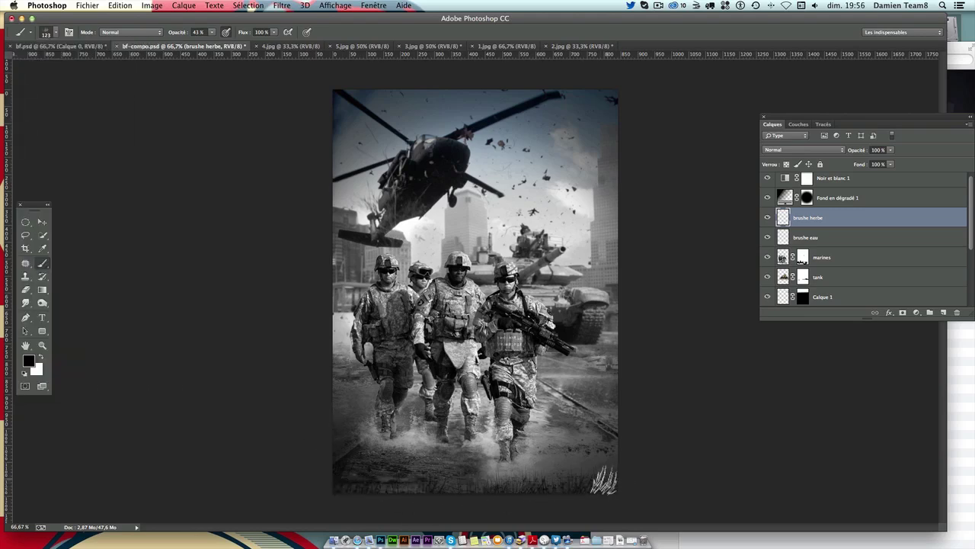
pyautogui.click(49, 34)
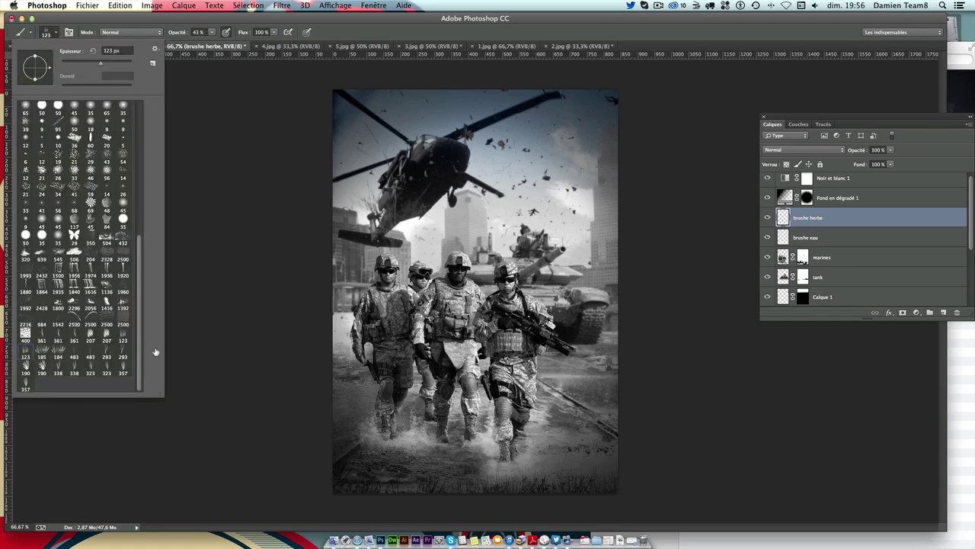
pyautogui.click(453, 455)
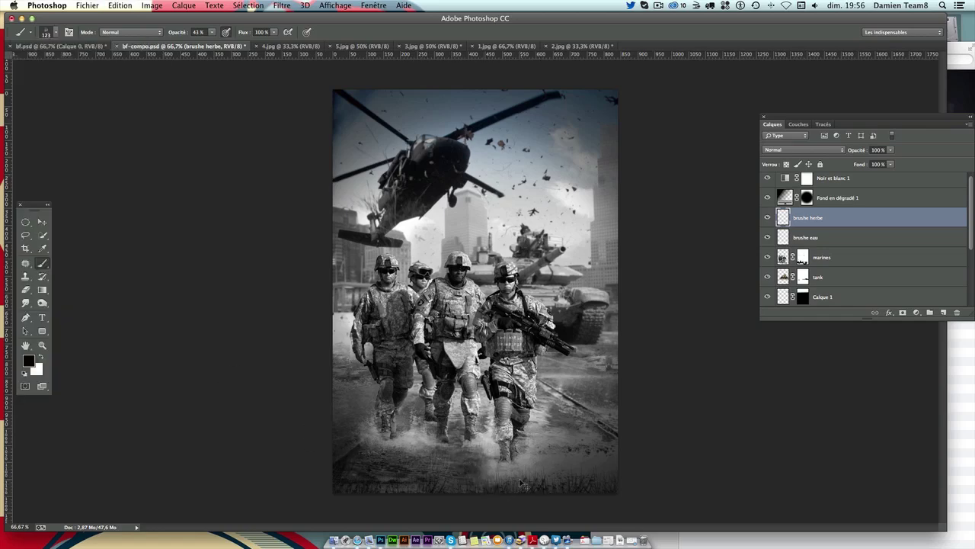
# Step: Try the 190 px and 357 px grass brushes, then undo the last grass stamp
pyautogui.click(51, 39)
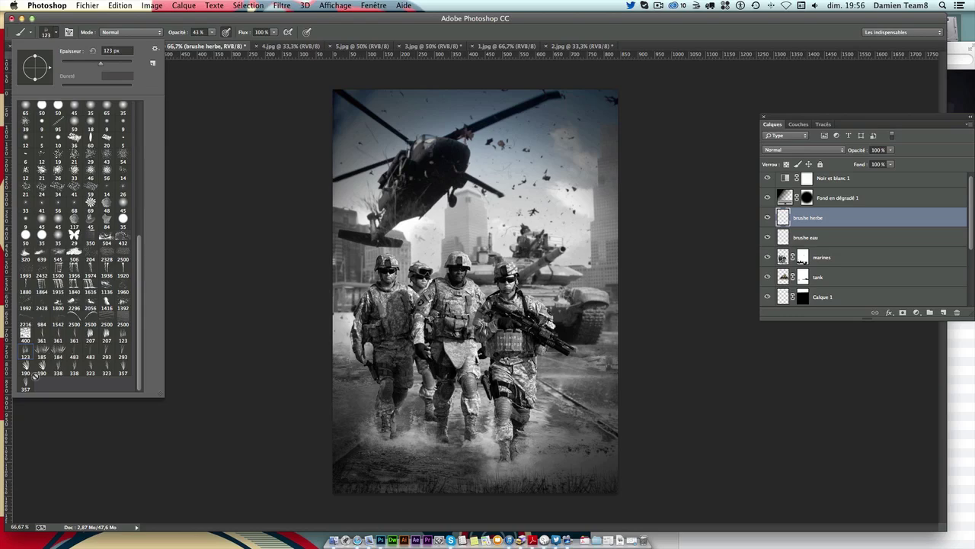
pyautogui.click(27, 368)
pyautogui.click(412, 468)
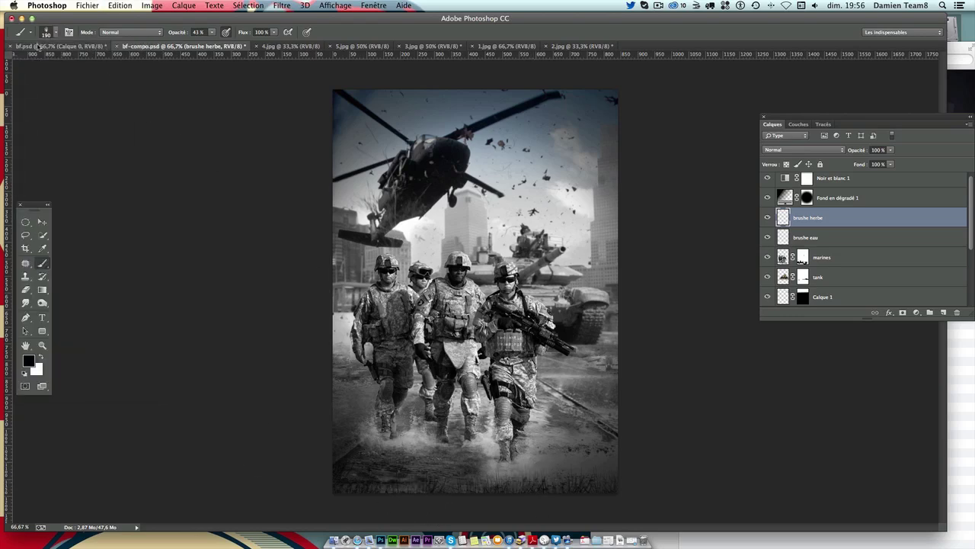
pyautogui.click(51, 34)
pyautogui.click(25, 385)
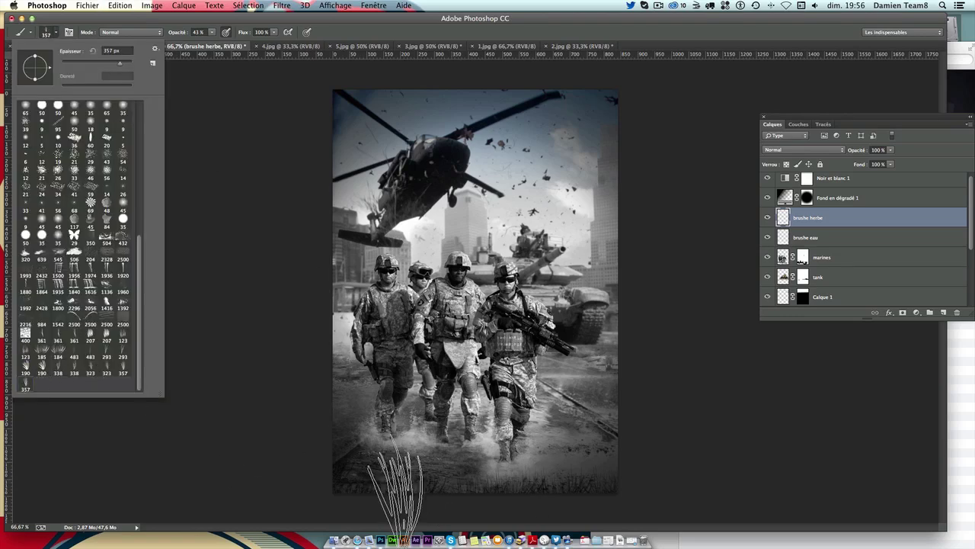
pyautogui.click(217, 468)
pyautogui.click(51, 34)
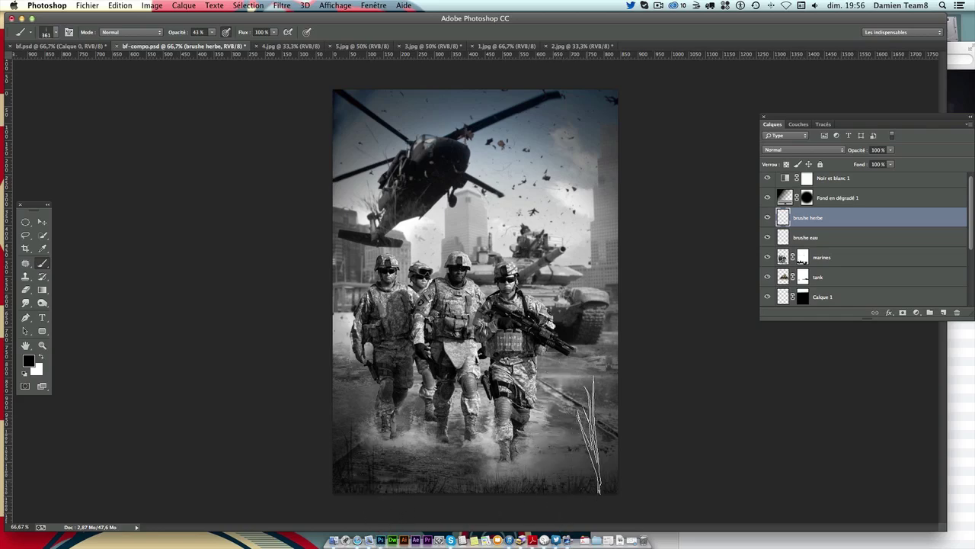
pyautogui.press('super+z')
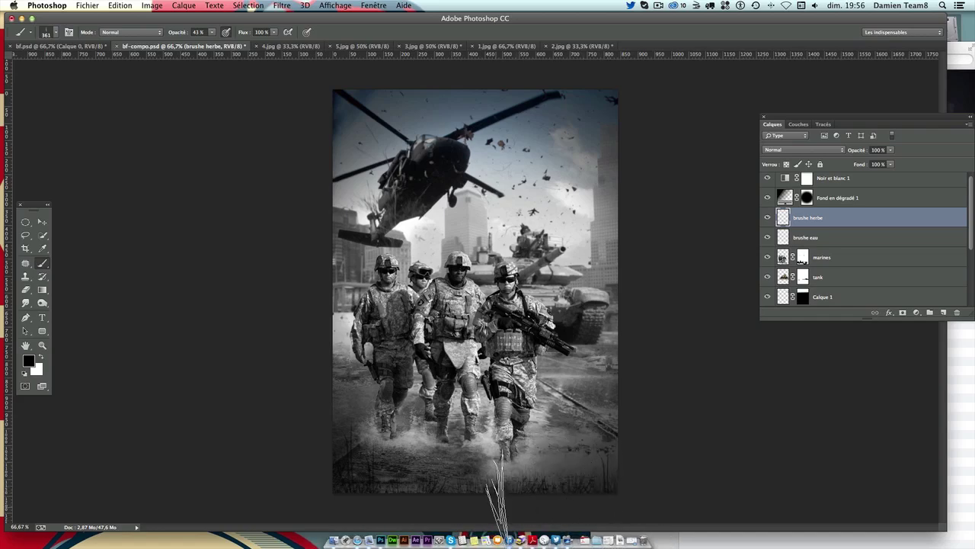
# Step: Stamp grass at the bottom-right edge with the brush shrunk to 136 px
pyautogui.click(50, 32)
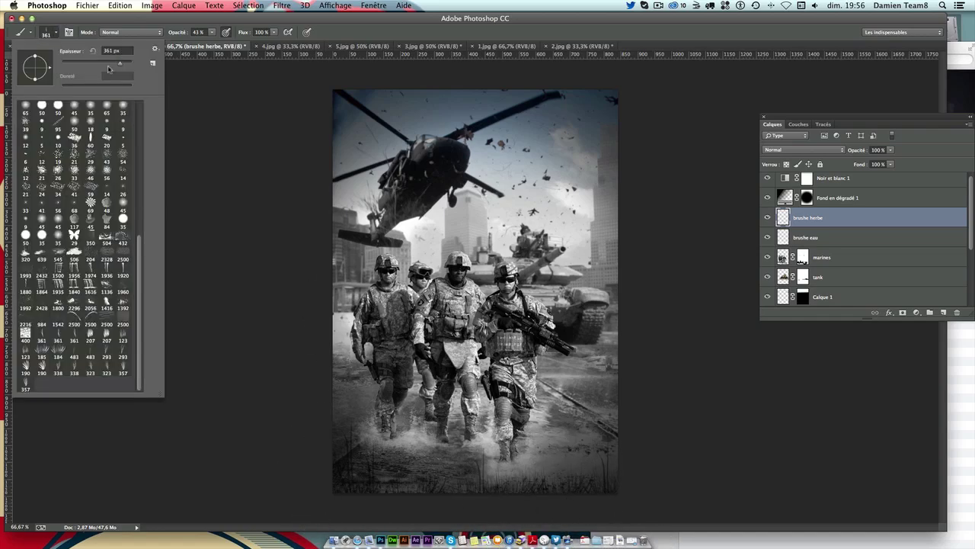
pyautogui.moveTo(130, 50); pyautogui.dragTo(107, 50)
pyautogui.click(398, 496)
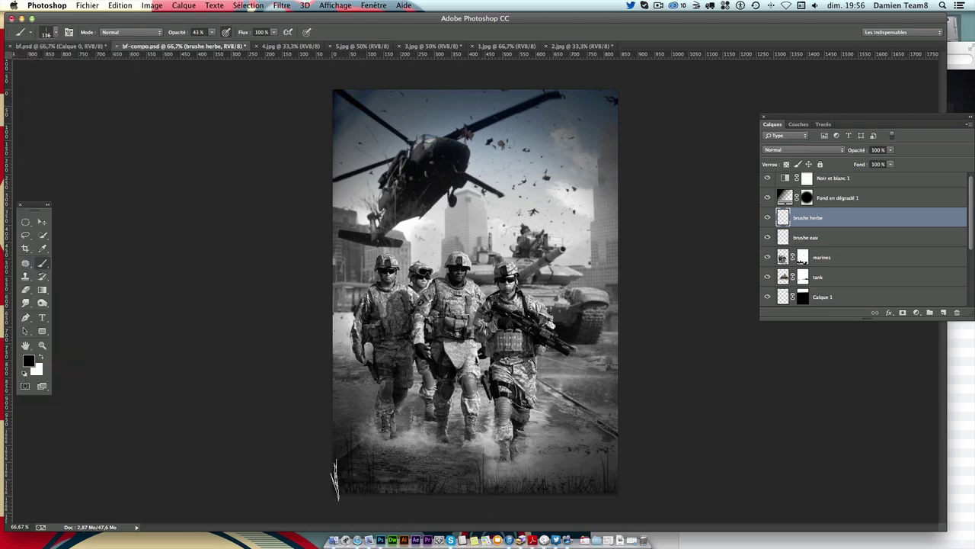
pyautogui.click(613, 473)
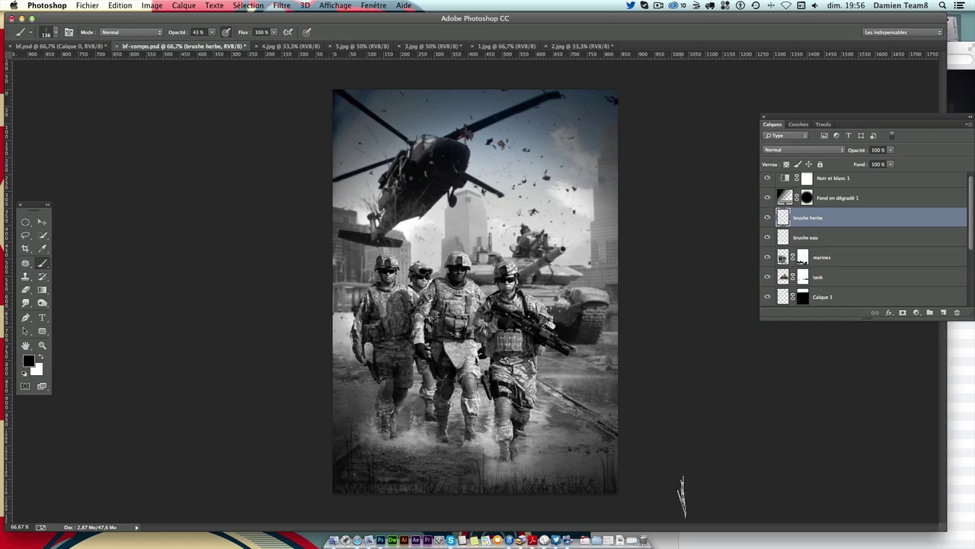
# Step: Reduce the brush to 70 px and choose the 338 px grass brush
pyautogui.click(48, 32)
pyautogui.click(85, 64)
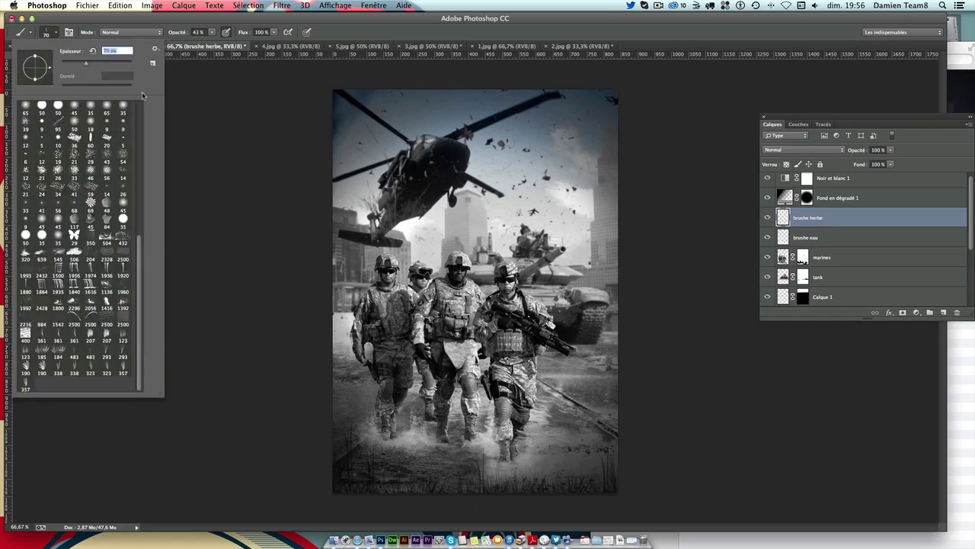
pyautogui.click(351, 481)
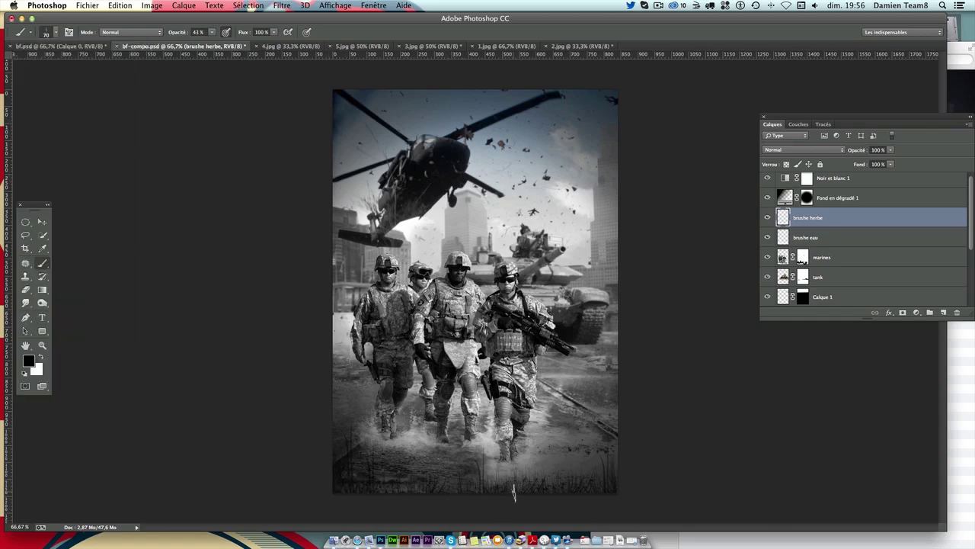
pyautogui.click(55, 32)
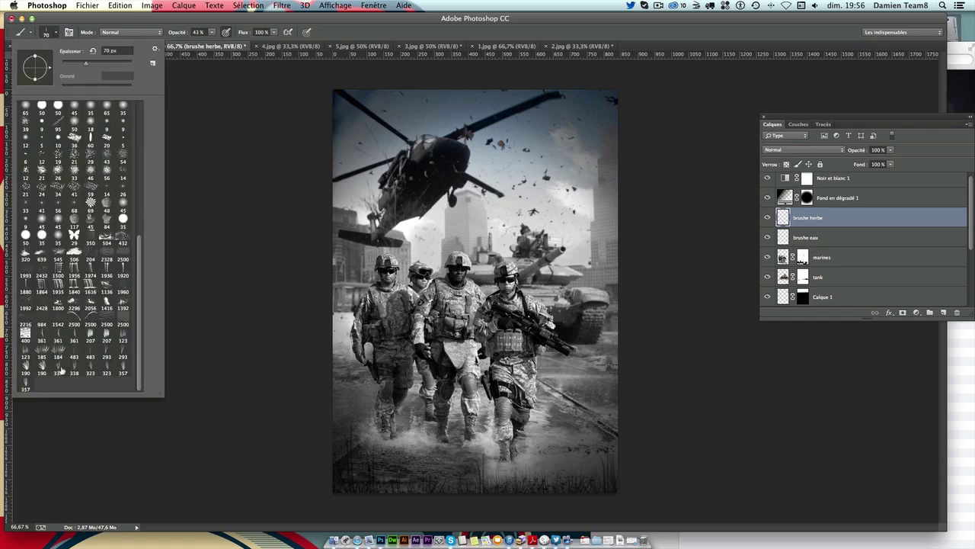
pyautogui.click(58, 372)
pyautogui.click(362, 438)
# Step: Stamp grass at the bottom centre with the 207 px grass brush
pyautogui.click(50, 32)
pyautogui.click(107, 339)
pyautogui.click(338, 458)
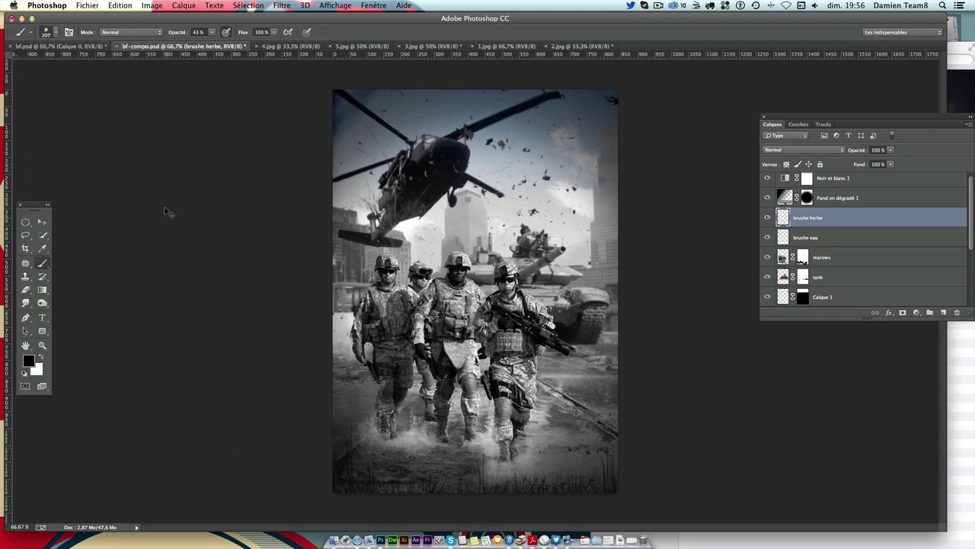
pyautogui.click(52, 32)
pyautogui.click(203, 387)
pyautogui.click(416, 462)
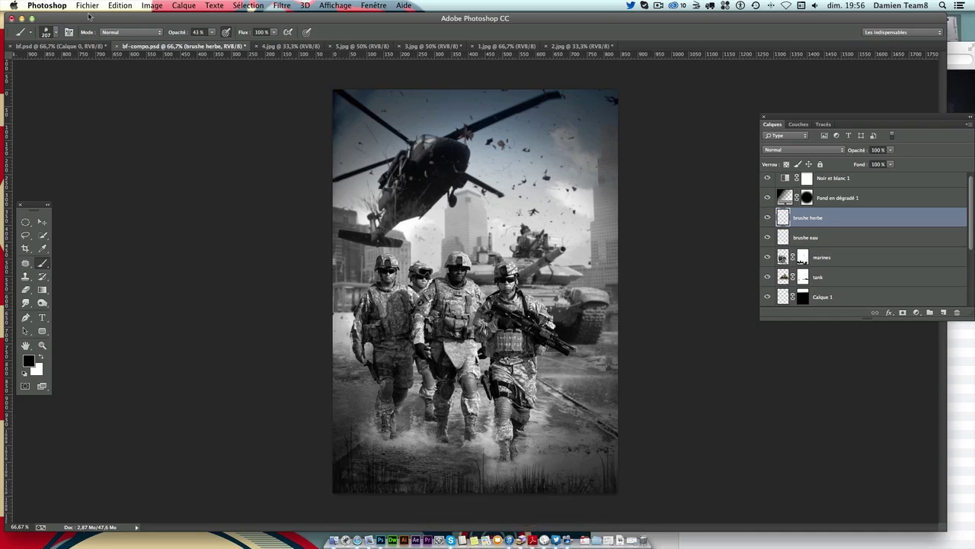
# Step: Shrink the brush to 119 px, undo the last grass stamp and select the Move tool
pyautogui.click(45, 32)
pyautogui.moveTo(114, 62); pyautogui.dragTo(102, 67)
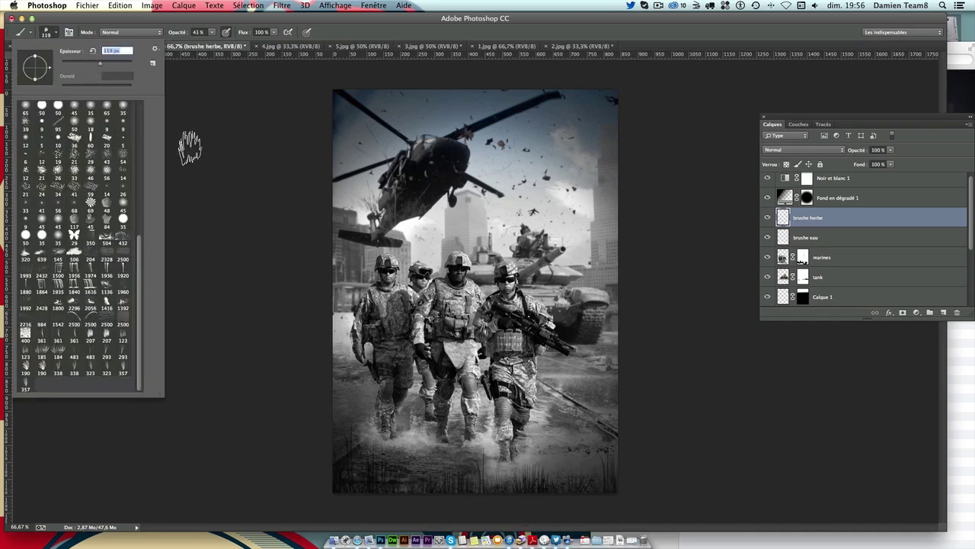
pyautogui.click(372, 486)
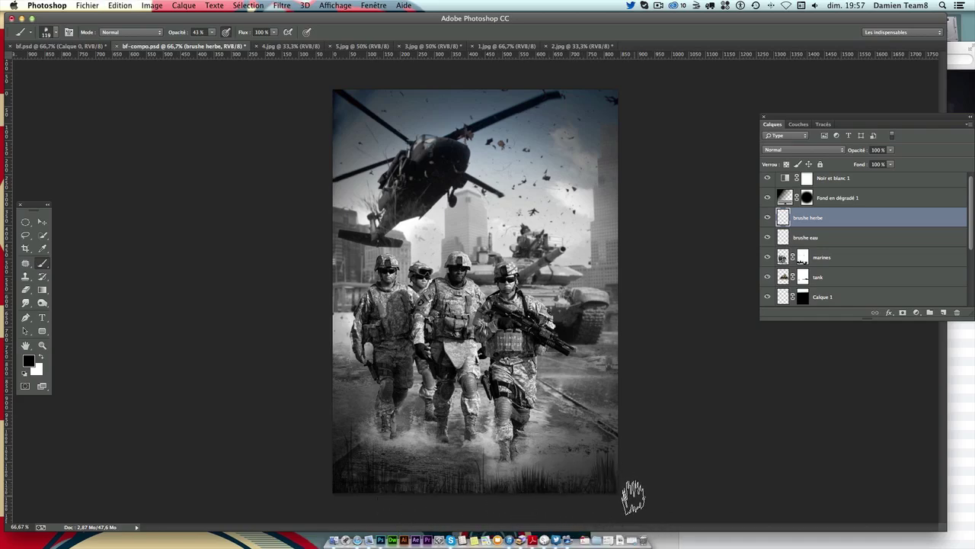
pyautogui.press('super+z')
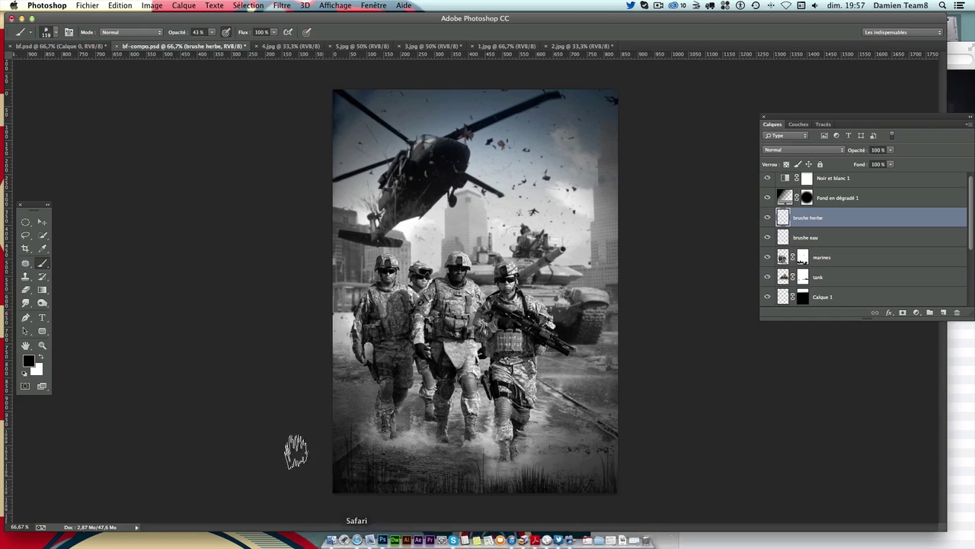
pyautogui.click(43, 222)
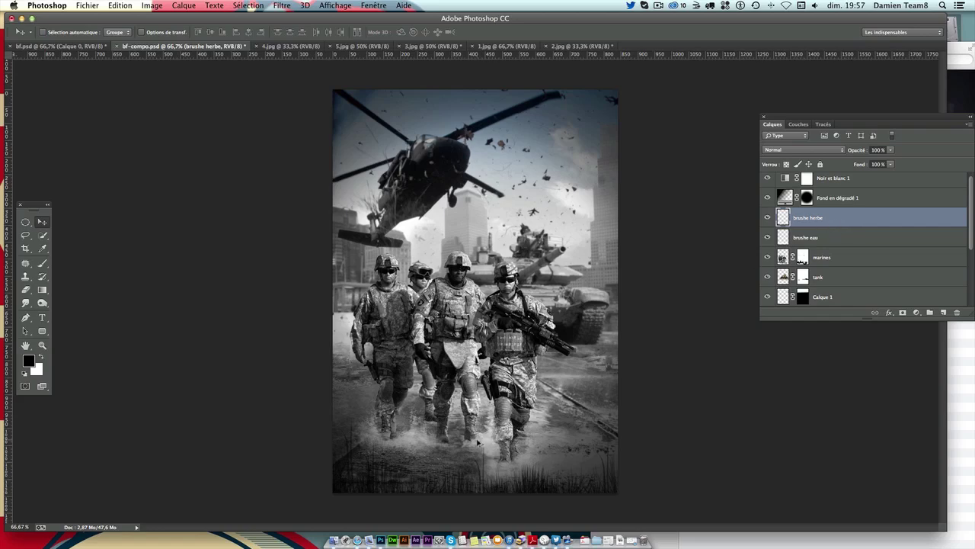
# Step: Duplicate the grass, flip the copy and scale it to fit along the bottom edge
pyautogui.hotkey('ctrl', 'z')
pyautogui.moveTo(409, 455); pyautogui.dragTo(410, 468)
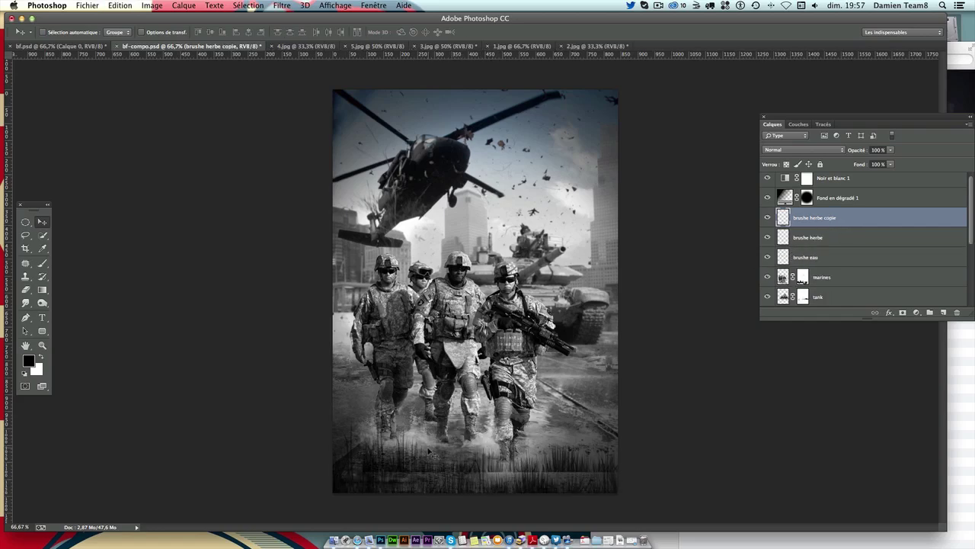
pyautogui.hotkey('ctrl', 't')
pyautogui.rightClick(433, 468)
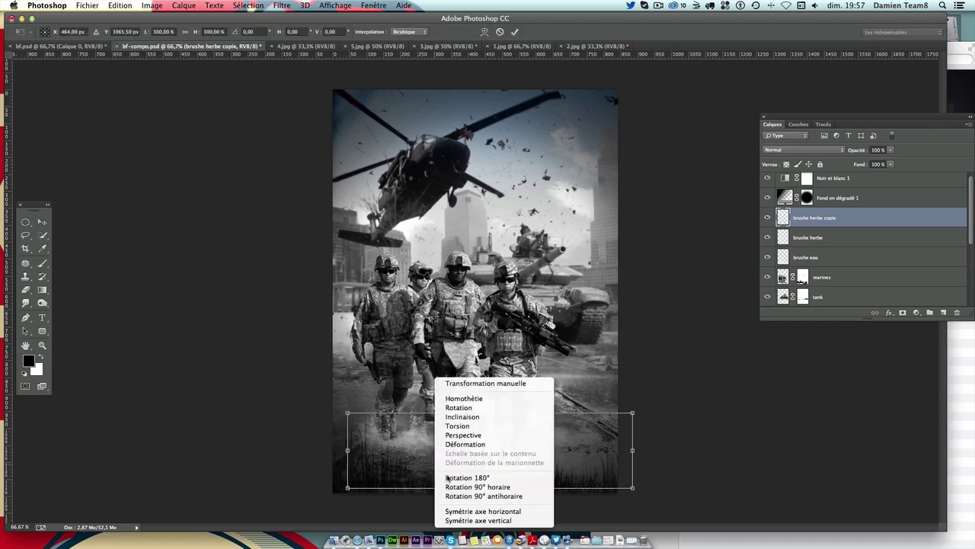
pyautogui.click(492, 510)
pyautogui.press('Return')
pyautogui.moveTo(496, 508); pyautogui.dragTo(508, 492)
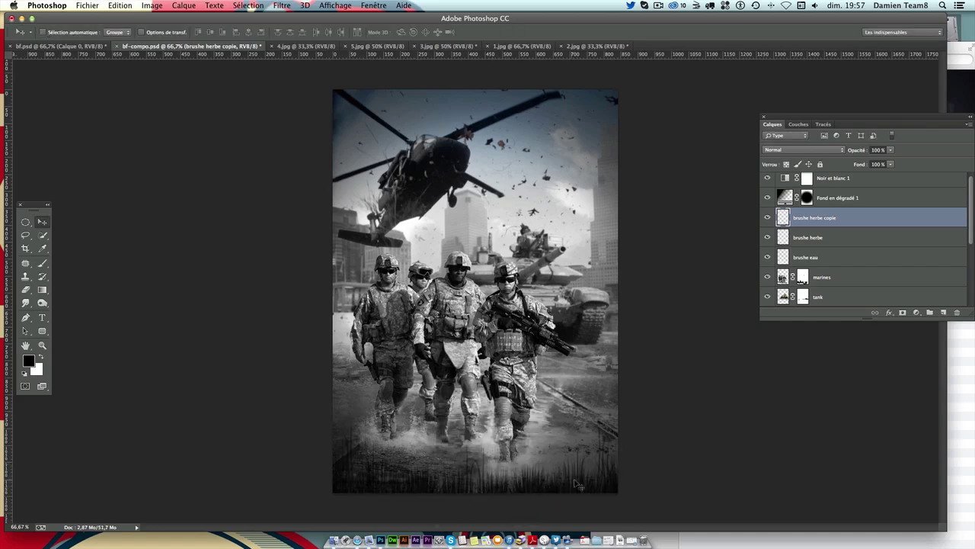
pyautogui.hotkey('ctrl', 't')
pyautogui.moveTo(620, 418); pyautogui.dragTo(562, 451)
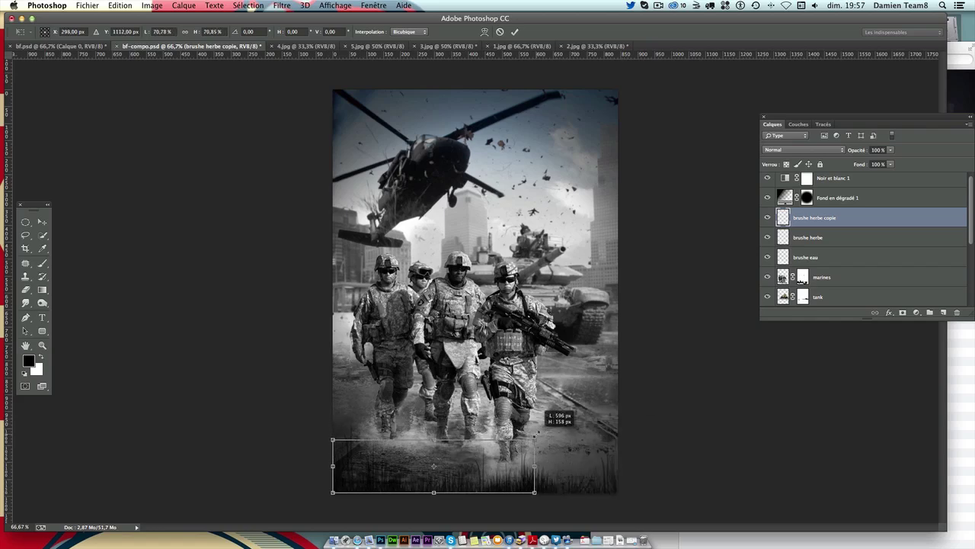
pyautogui.press('Return')
pyautogui.moveTo(465, 499)
pyautogui.mouseDown()
pyautogui.moveTo(556, 496)
pyautogui.moveTo(530, 488)
pyautogui.mouseUp()
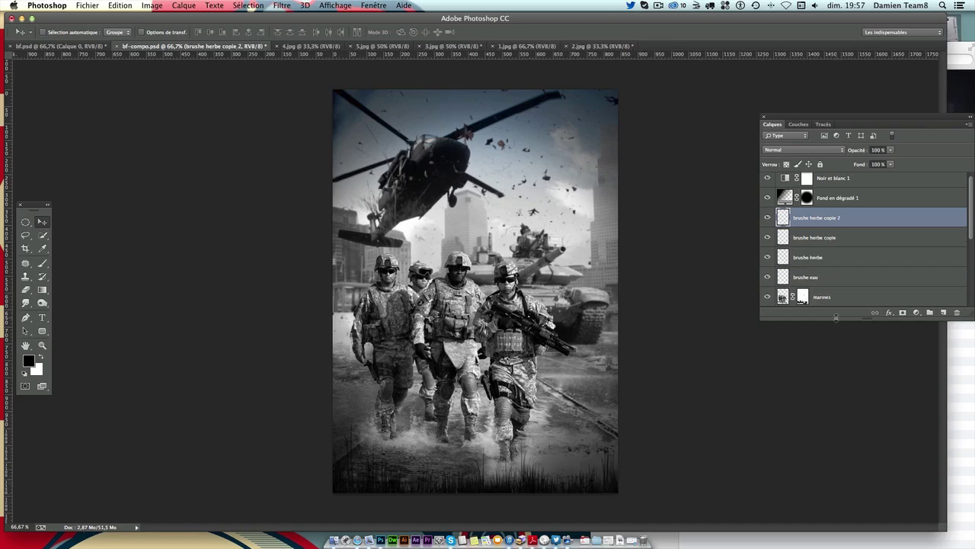
# Step: Select the three grass layers and merge them into one layer
pyautogui.keyDown('shift'); pyautogui.click(845, 259); pyautogui.keyUp('shift')
pyautogui.rightClick(854, 263)
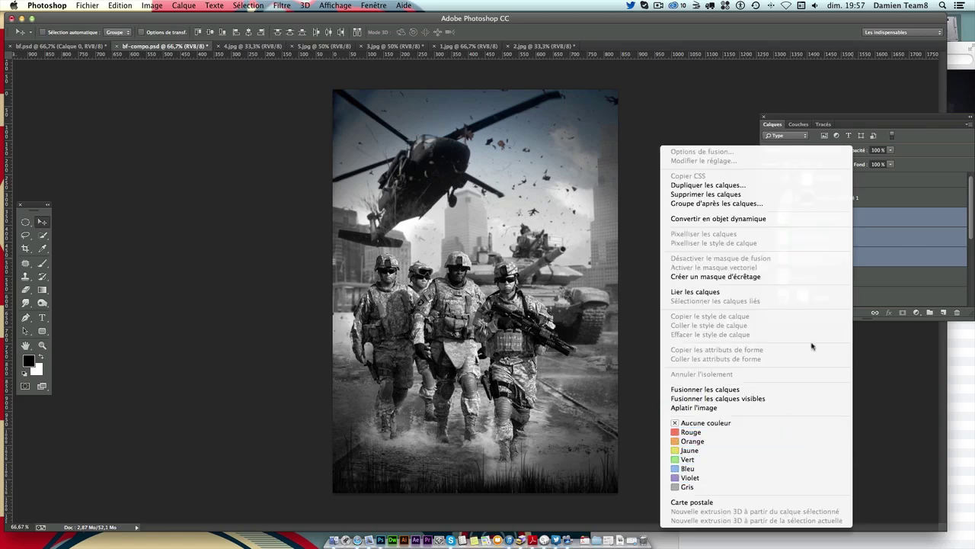
pyautogui.click(890, 264)
pyautogui.rightClick(832, 263)
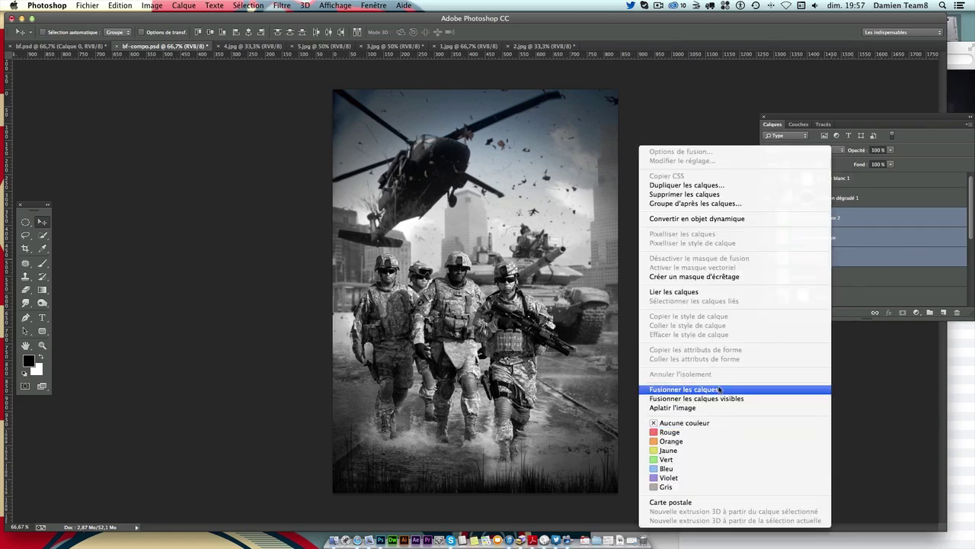
pyautogui.click(729, 390)
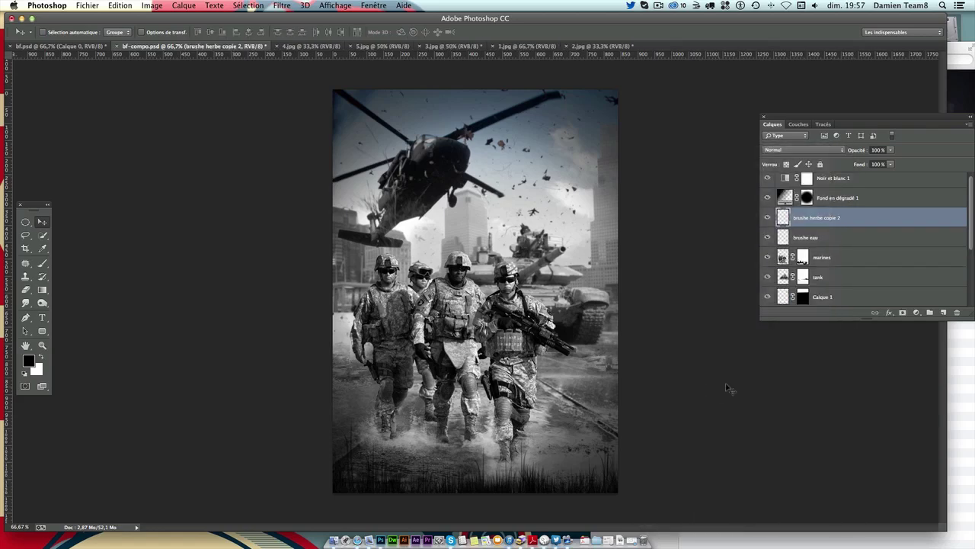
# Step: Rename the merged grass layer 'brushe herbe'
pyautogui.doubleClick(831, 219)
pyautogui.write('c')
pyautogui.press('Return')
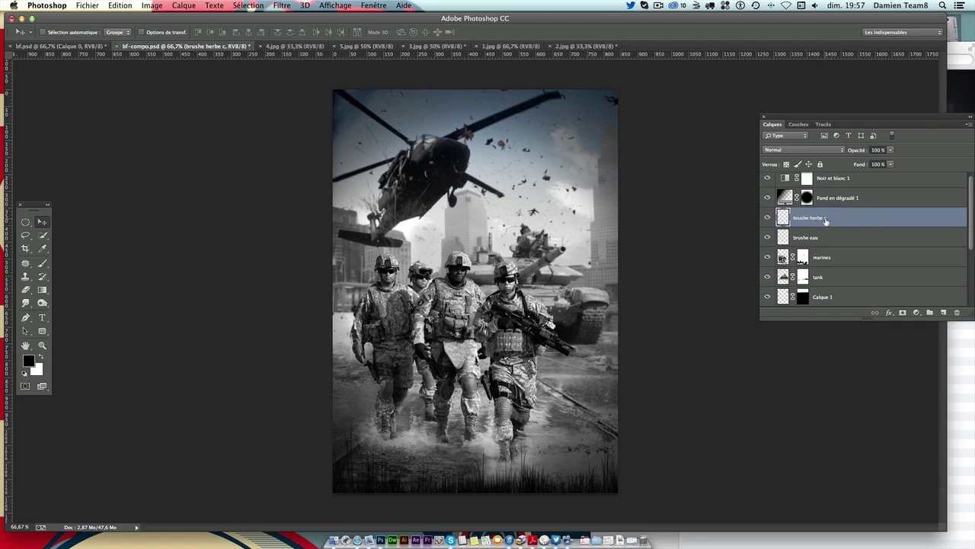
pyautogui.doubleClick(825, 218)
pyautogui.press('BackSpace')
pyautogui.press('BackSpace')
pyautogui.press('Return')
pyautogui.click(842, 239)
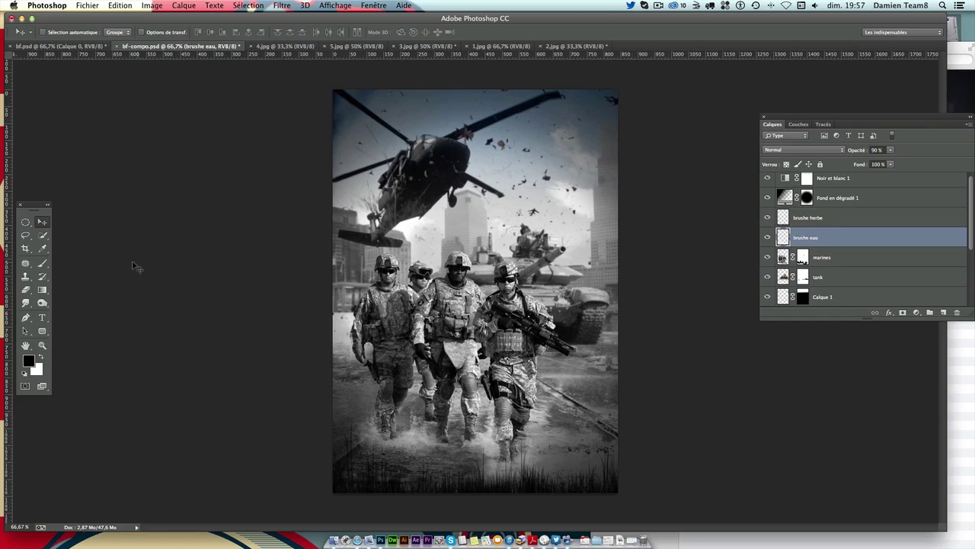
pyautogui.hotkey('alt', '.')
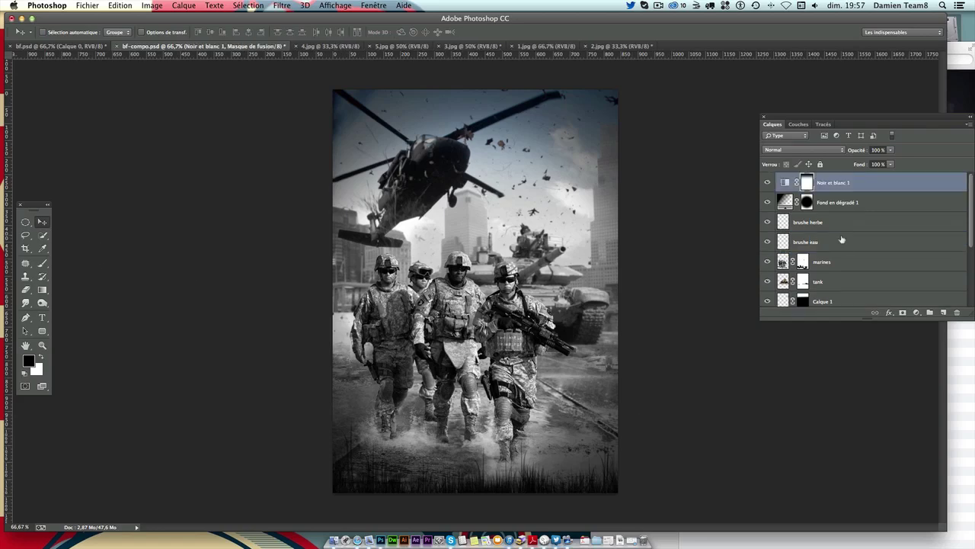
# Step: Duplicate the marines layer and test Incrustation and Lumière tamisée blending, reverting to Normal
pyautogui.click(789, 268)
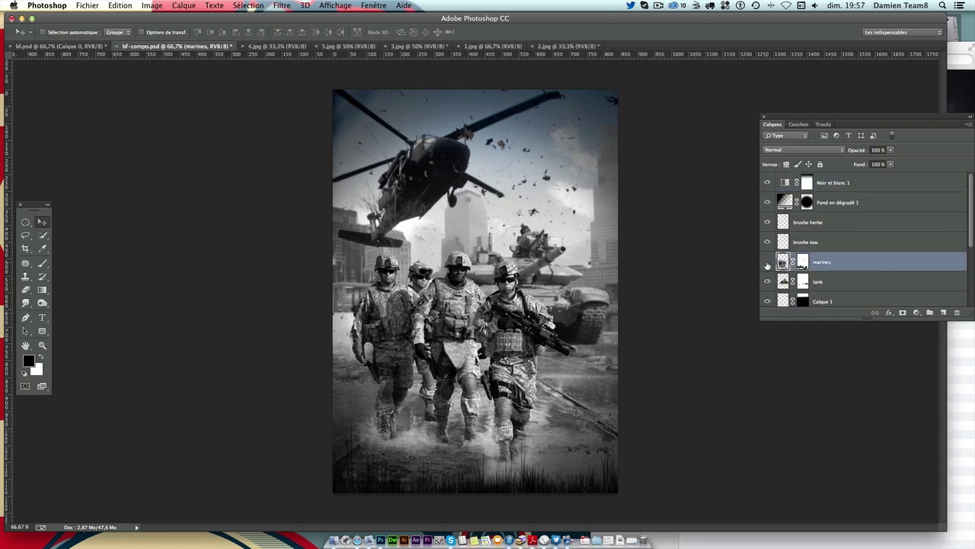
pyautogui.click(767, 263)
pyautogui.click(767, 263)
pyautogui.moveTo(858, 266)
pyautogui.mouseDown()
pyautogui.moveTo(959, 314)
pyautogui.moveTo(943, 313)
pyautogui.mouseUp()
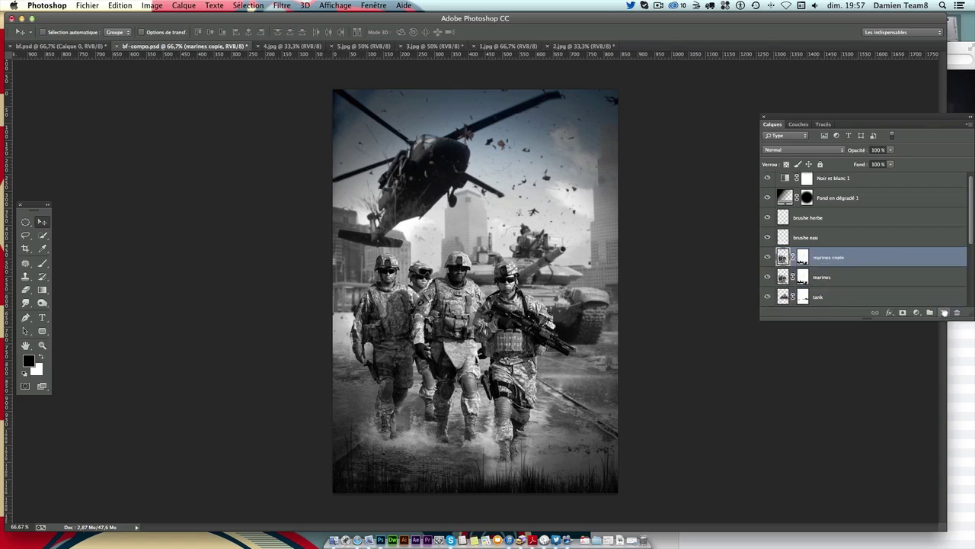
pyautogui.click(785, 151)
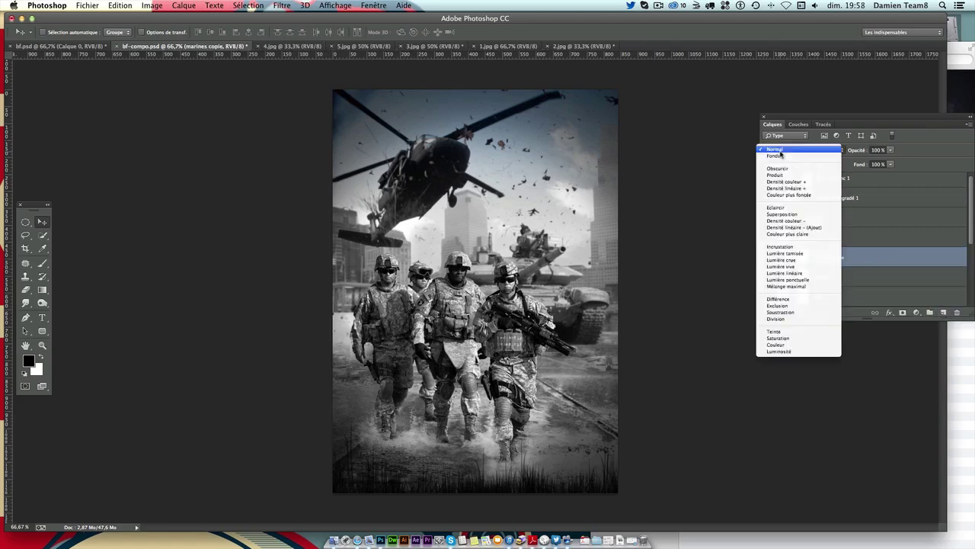
pyautogui.click(791, 250)
pyautogui.click(774, 150)
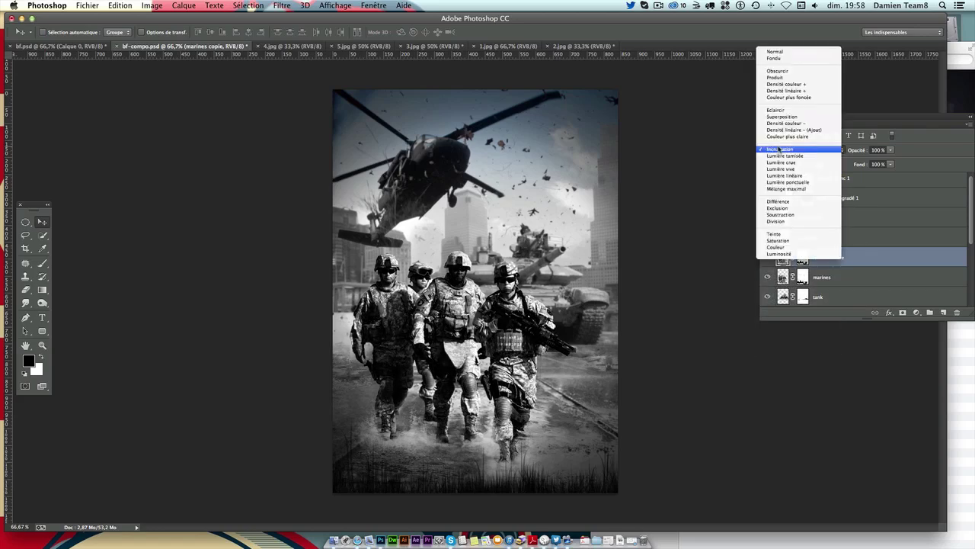
pyautogui.click(779, 158)
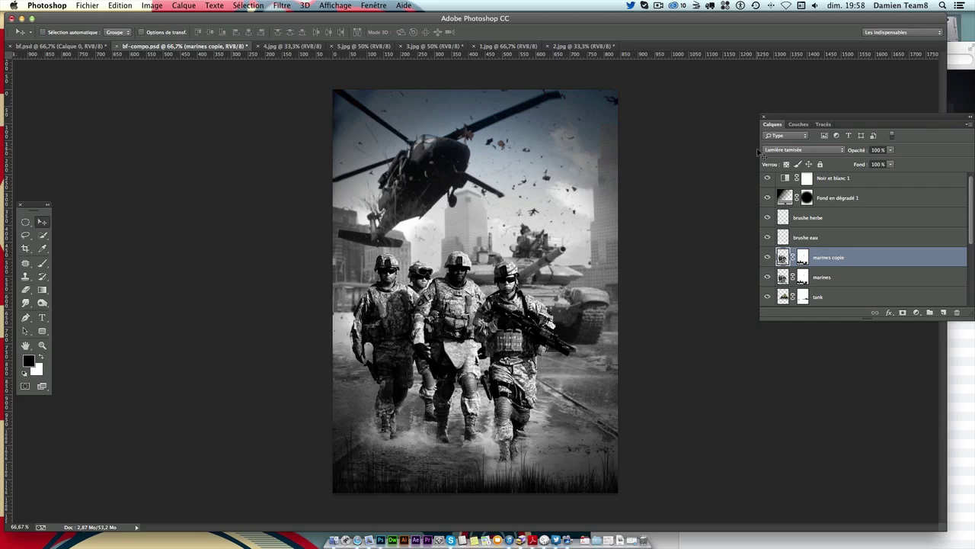
pyautogui.press('super+alt+z')
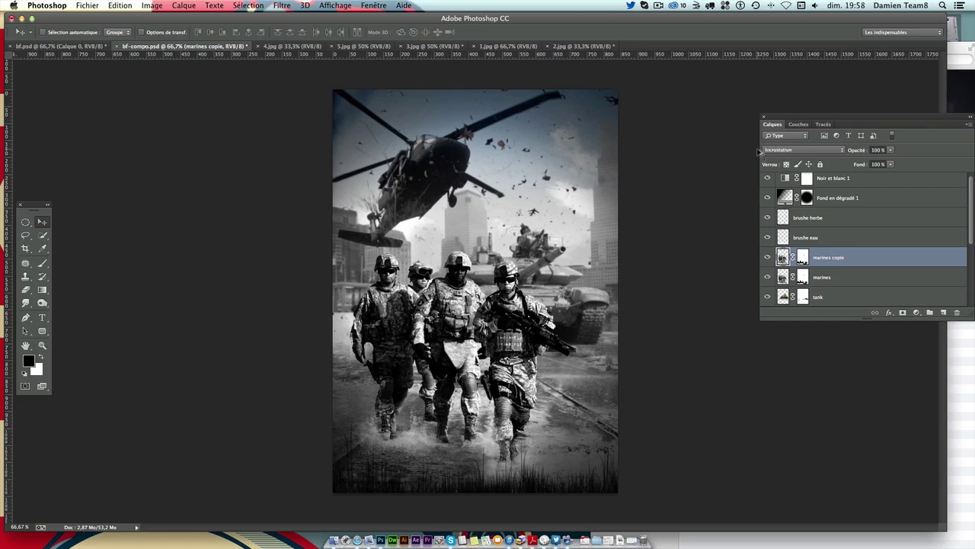
pyautogui.press('super+alt+z')
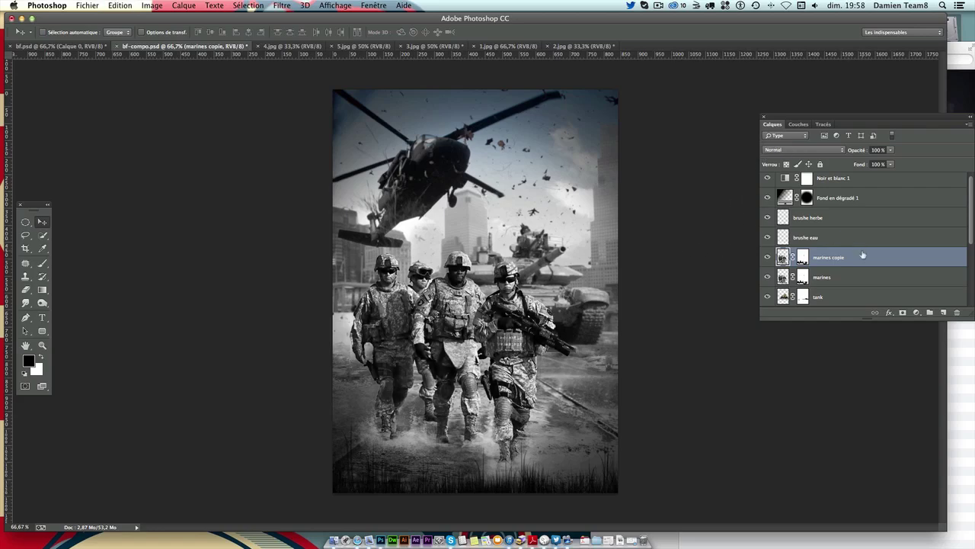
# Step: Try Levels and Lumière tamisée on the marines copy, then delete the copy
pyautogui.press('super+l')
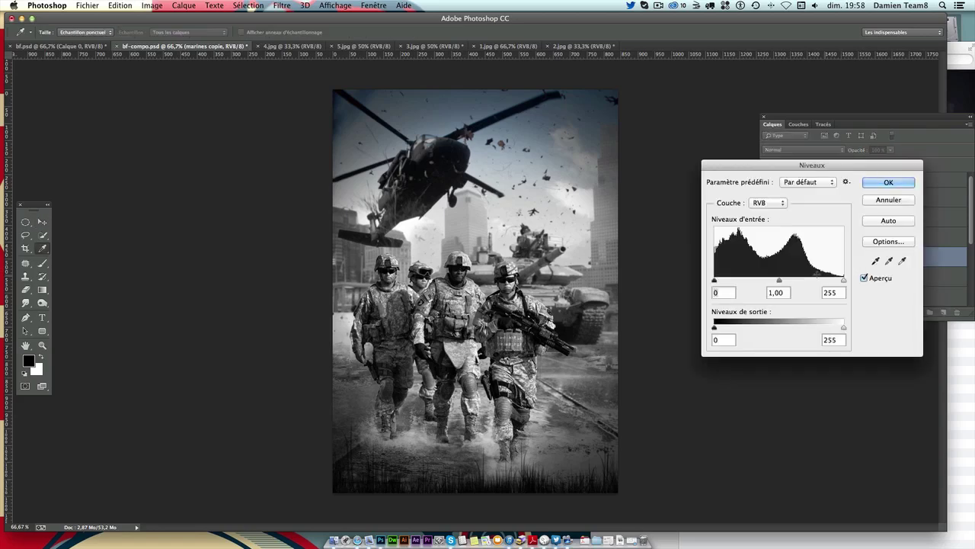
pyautogui.moveTo(778, 281); pyautogui.dragTo(795, 281)
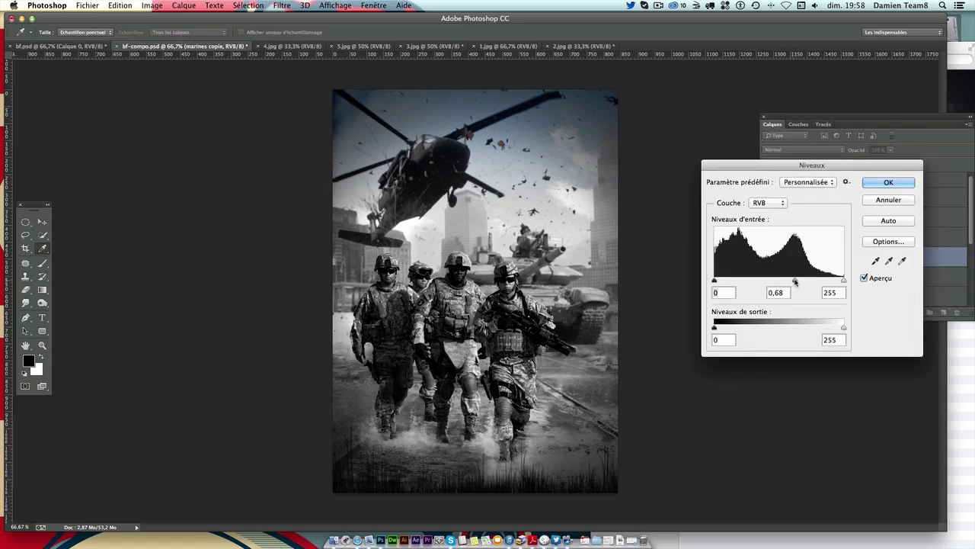
pyautogui.press('Escape')
pyautogui.moveTo(851, 256); pyautogui.dragTo(946, 313)
pyautogui.hotkey('ctrl', 'z')
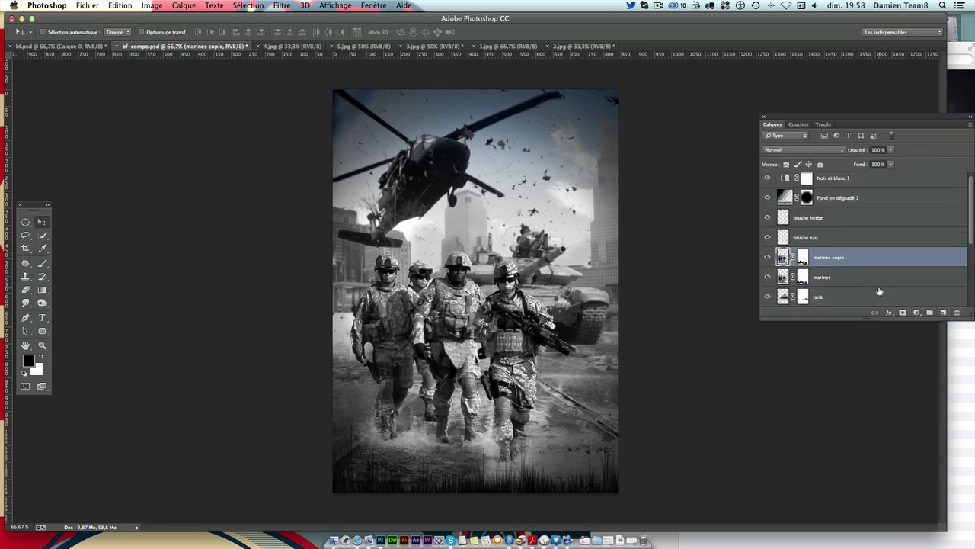
pyautogui.click(816, 150)
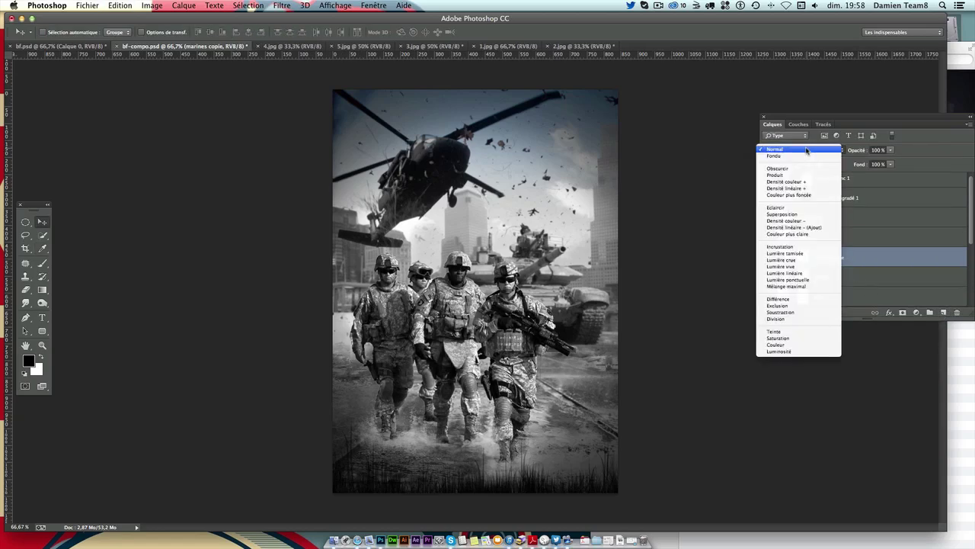
pyautogui.click(804, 252)
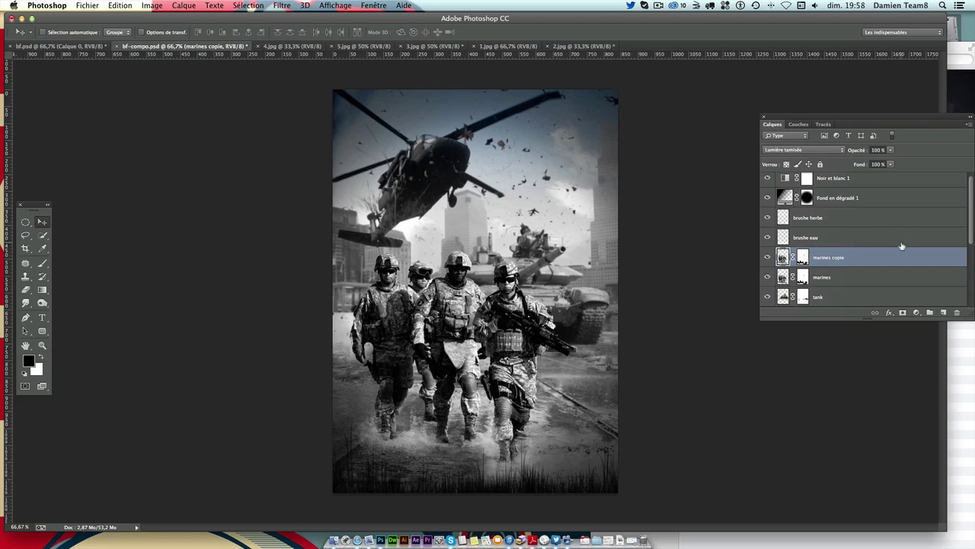
pyautogui.hotkey('ctrl', 'z')
pyautogui.press('Delete')
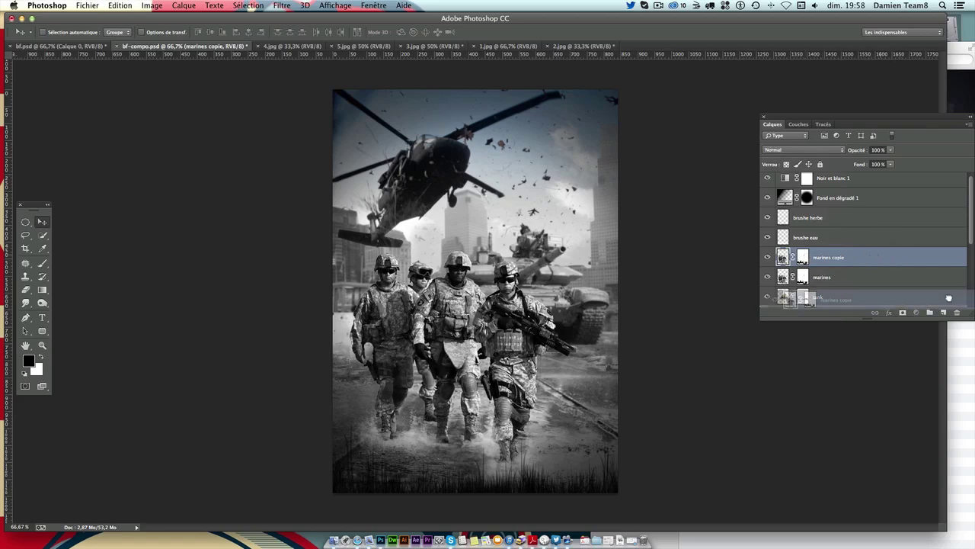
# Step: Apply Levels to the marines layer with input levels around 3, 0.80 and 246
pyautogui.hotkey('ctrl', 'l')
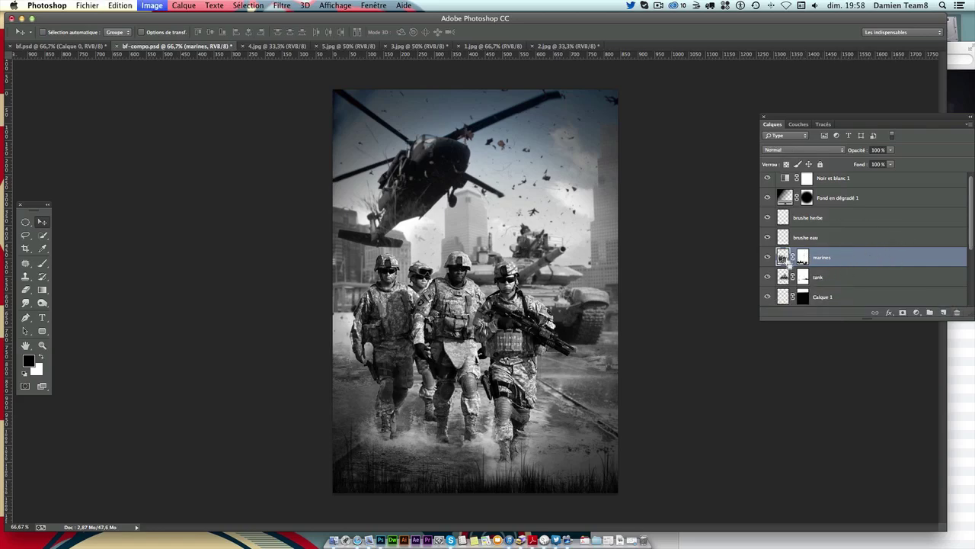
pyautogui.moveTo(780, 281); pyautogui.dragTo(789, 281)
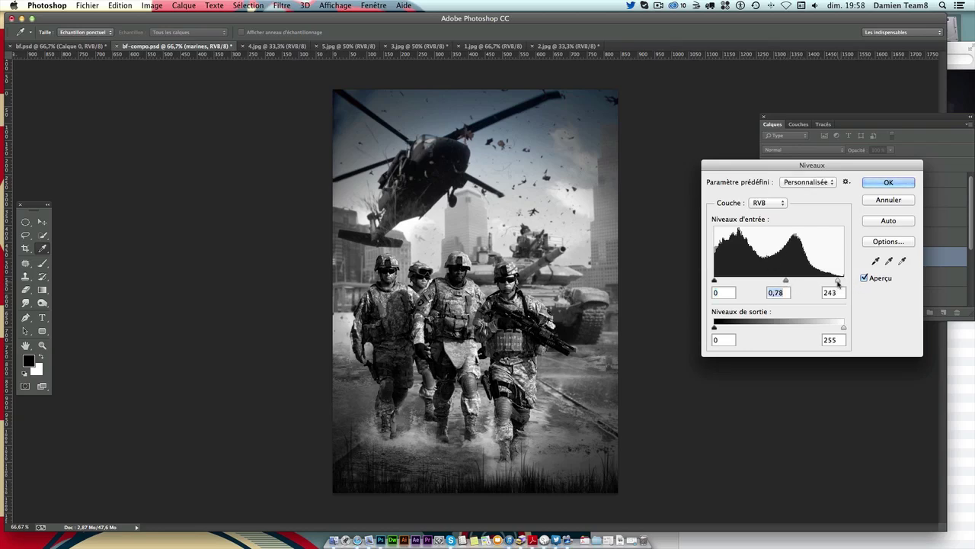
pyautogui.moveTo(843, 281); pyautogui.dragTo(838, 281)
pyautogui.moveTo(715, 281); pyautogui.dragTo(717, 281)
pyautogui.moveTo(788, 282); pyautogui.dragTo(786, 282)
pyautogui.press('Return')
pyautogui.press('super+z')
pyautogui.press('super+z')
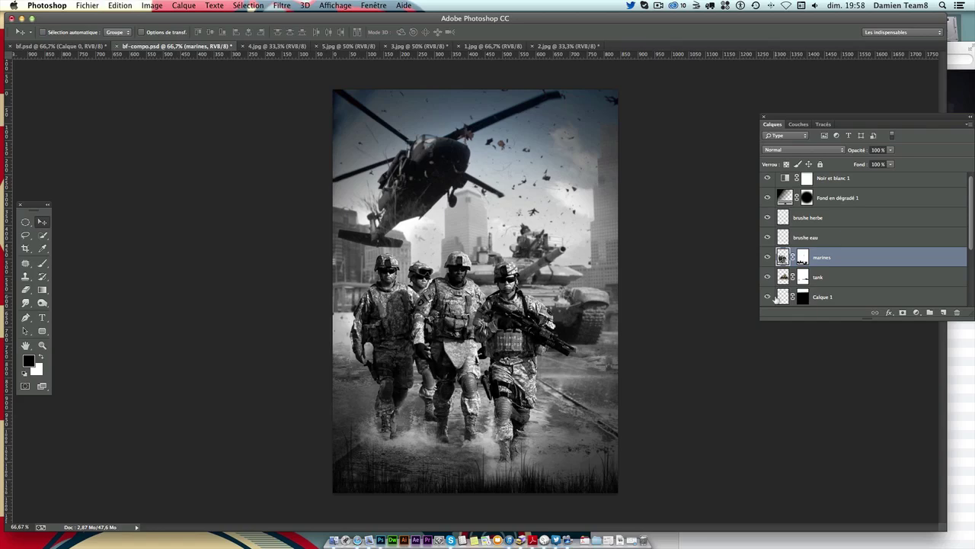
pyautogui.press('super+z')
pyautogui.press('super+z')
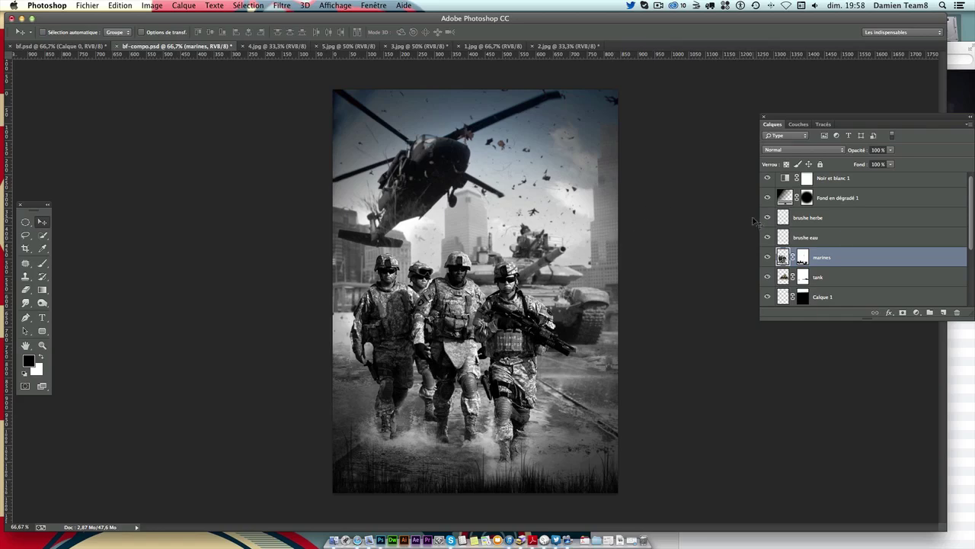
# Step: Add a new layer named brouillard directly above the tank layer
pyautogui.scroll(-3, 888, 258)
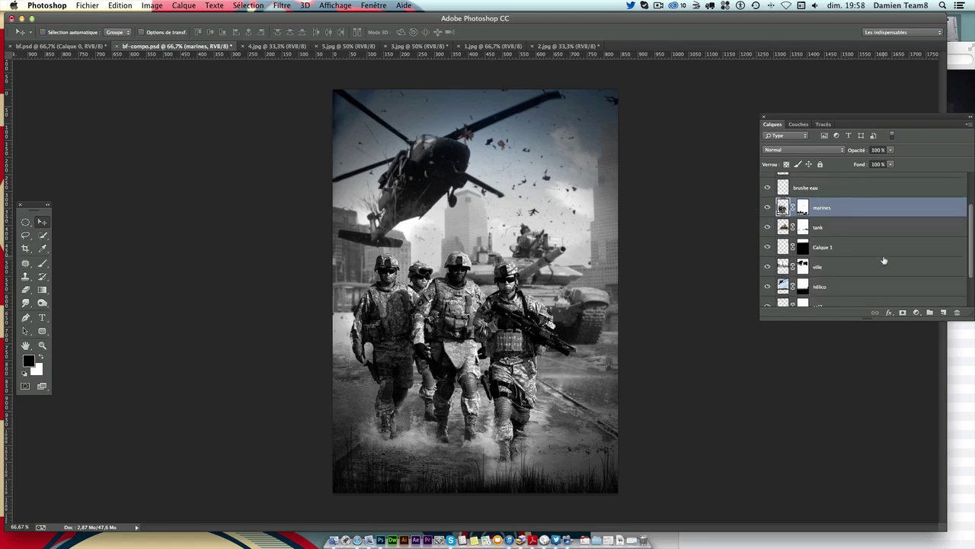
pyautogui.scroll(-2, 883, 259)
pyautogui.click(867, 281)
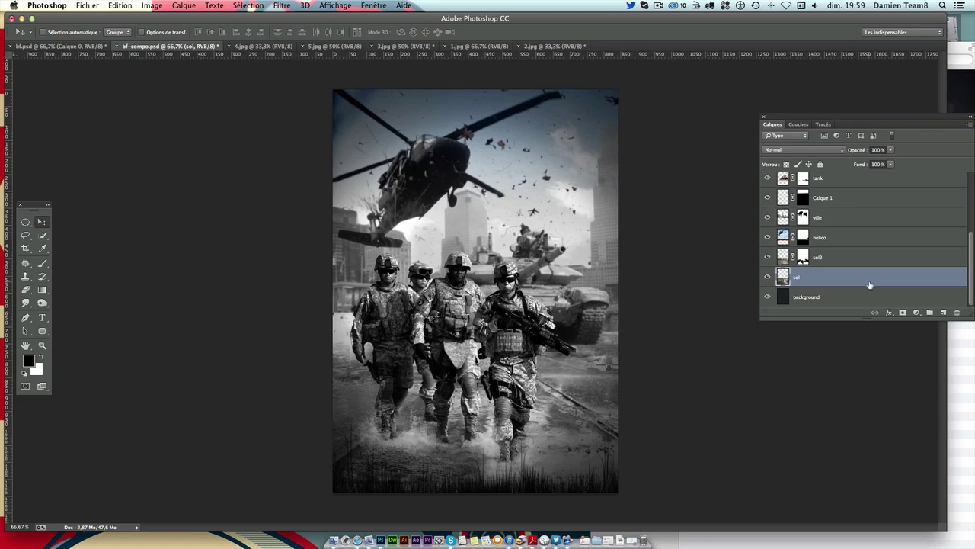
pyautogui.scroll(1, 883, 271)
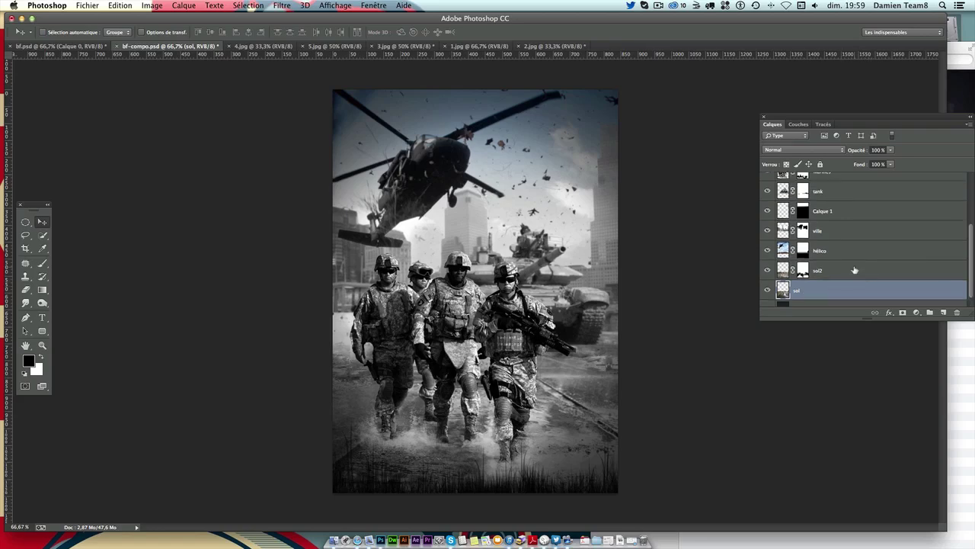
pyautogui.scroll(2, 811, 252)
pyautogui.click(822, 216)
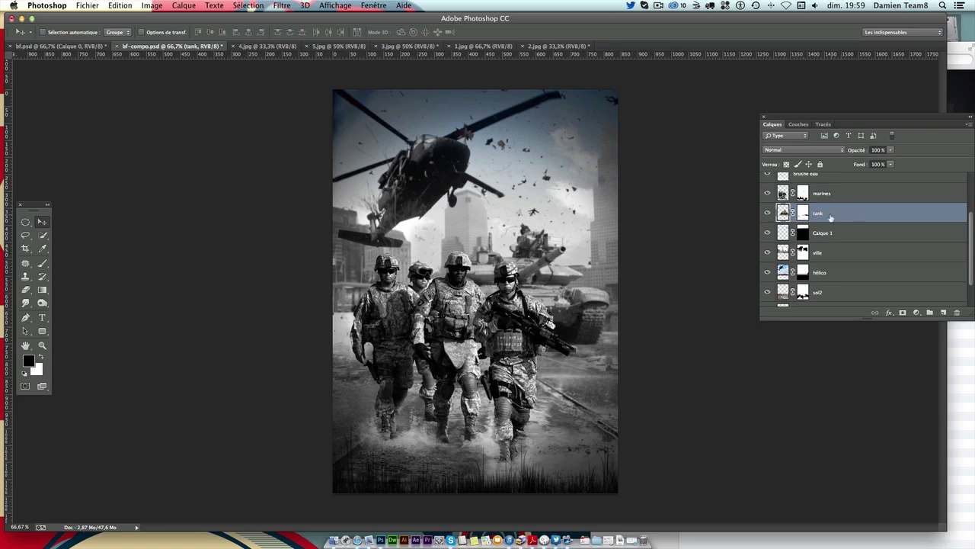
pyautogui.click(945, 312)
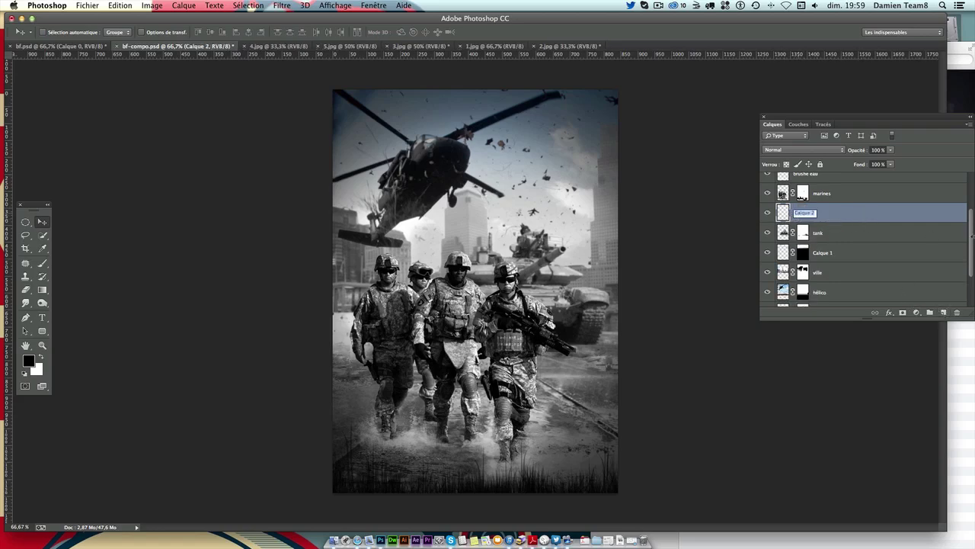
pyautogui.write('bf')
pyautogui.press('Return')
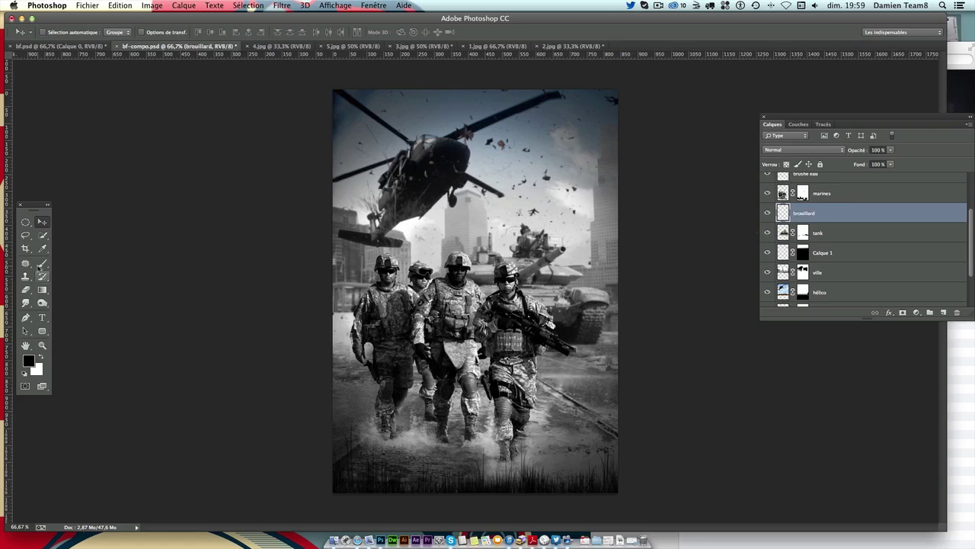
# Step: Fill brouillard with a black-to-white gradient, then render Clouds over it
pyautogui.click(42, 290)
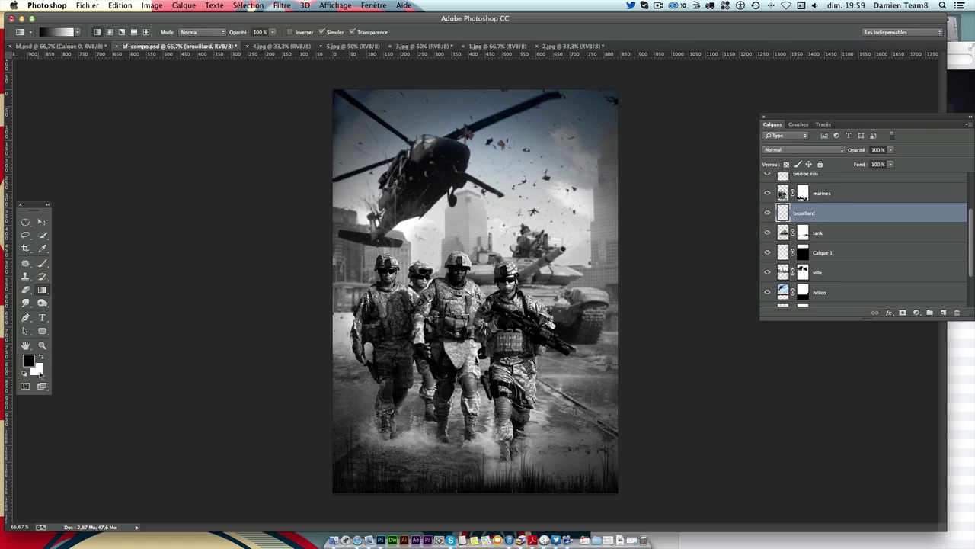
pyautogui.moveTo(461, 214)
pyautogui.mouseDown()
pyautogui.moveTo(464, 343)
pyautogui.moveTo(461, 213)
pyautogui.moveTo(461, 335)
pyautogui.mouseUp()
pyautogui.moveTo(461, 206); pyautogui.dragTo(478, 488)
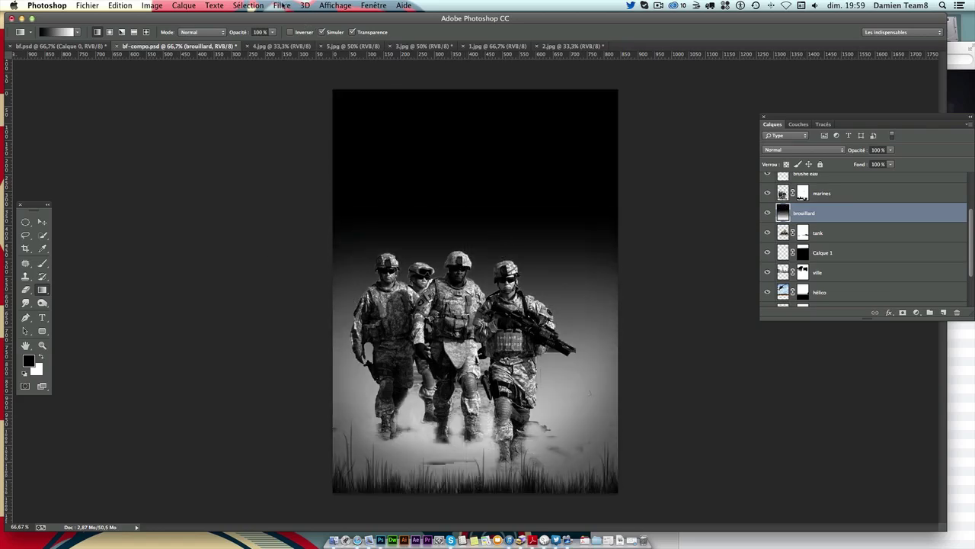
pyautogui.click(282, 5)
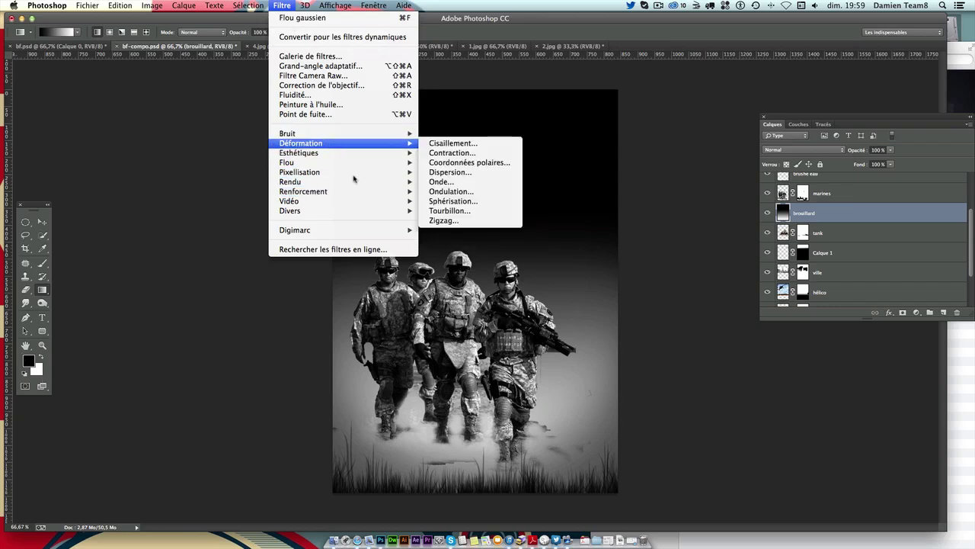
pyautogui.moveTo(343, 181)
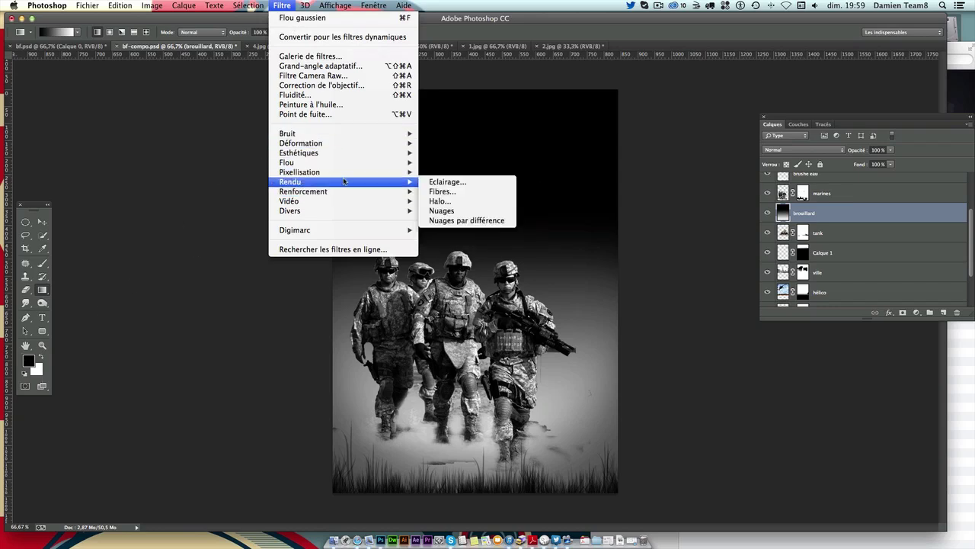
pyautogui.click(440, 201)
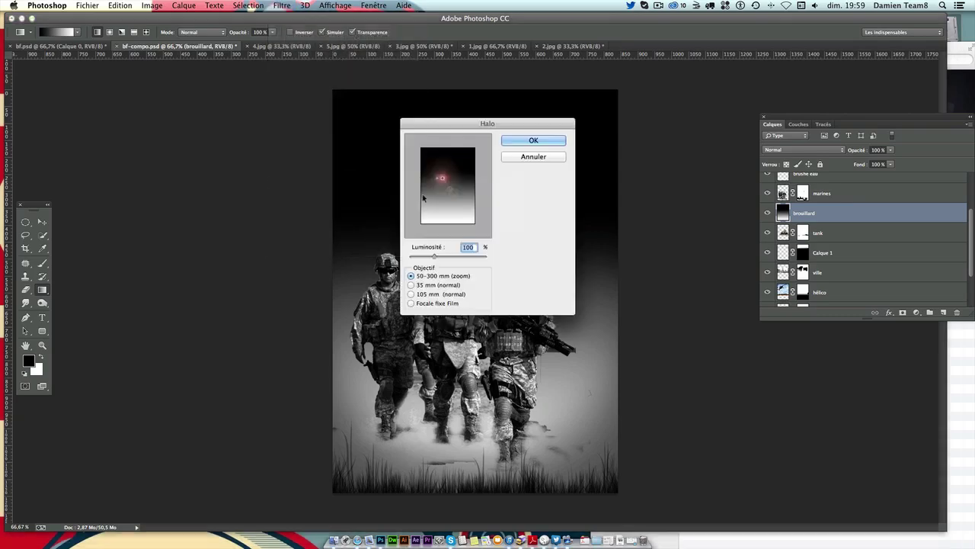
pyautogui.press('Escape')
pyautogui.click(249, 5)
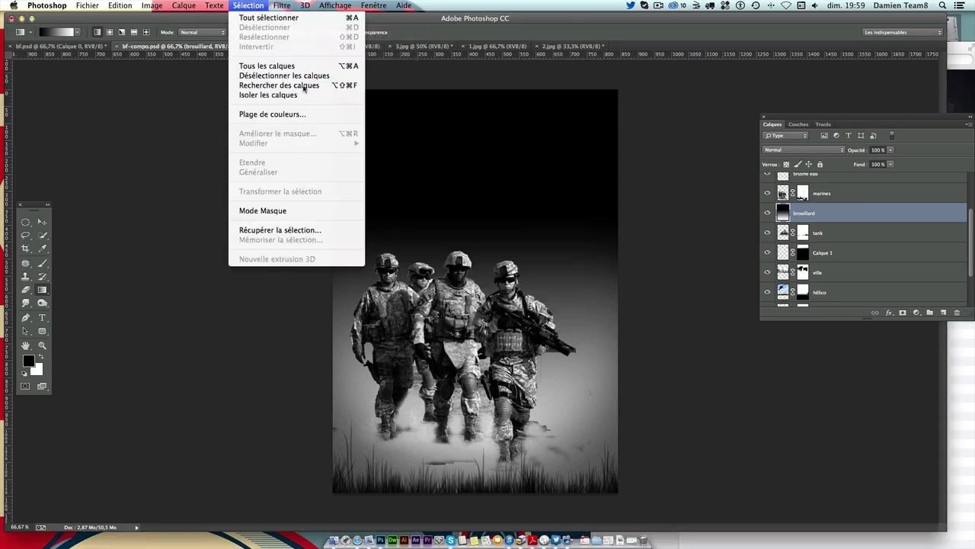
pyautogui.moveTo(291, 181)
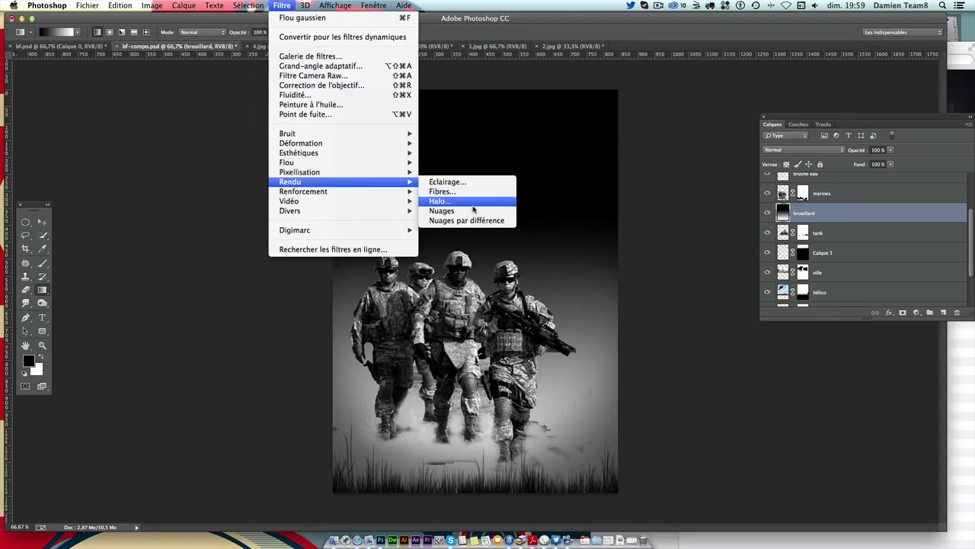
pyautogui.click(457, 201)
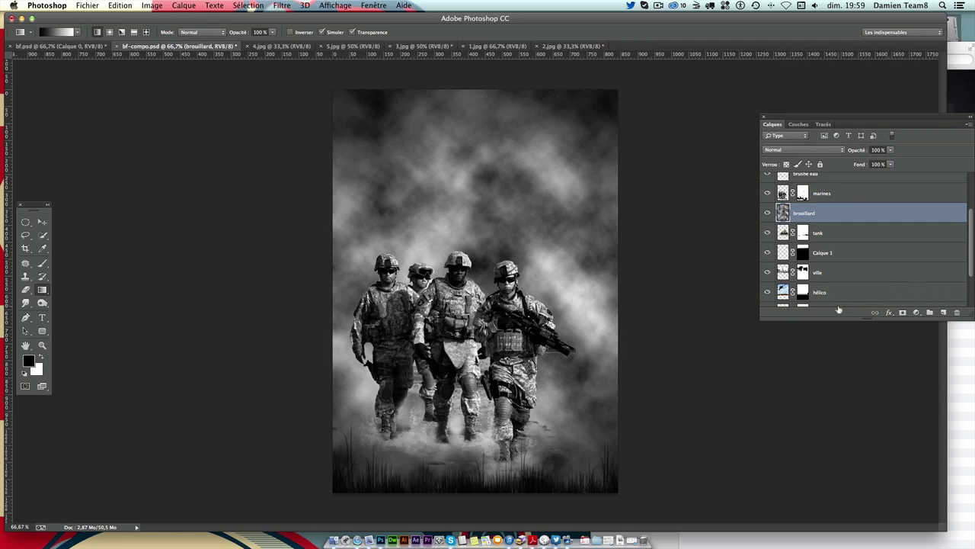
# Step: Free-transform the fog into a smaller patch moved up and to the left
pyautogui.hotkey('ctrl', 't')
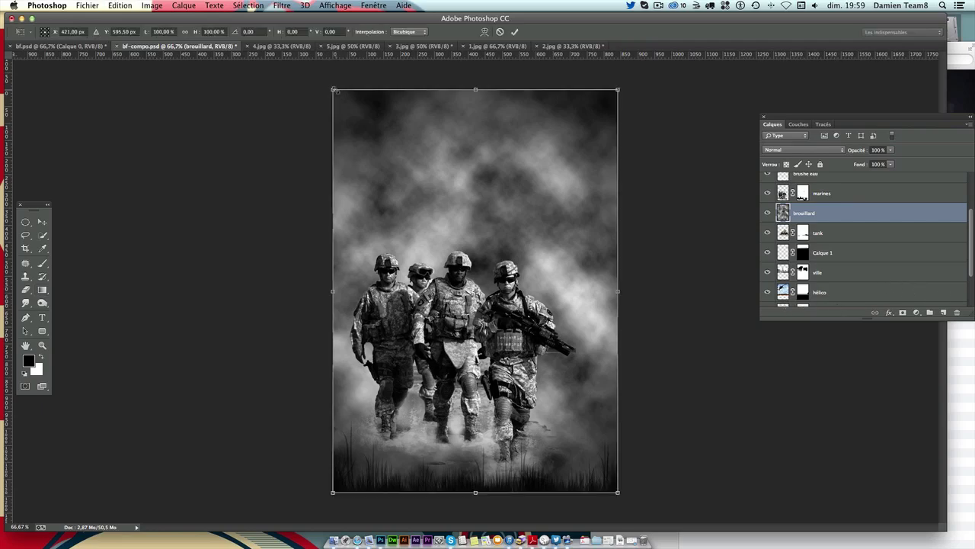
pyautogui.moveTo(336, 91); pyautogui.dragTo(454, 241)
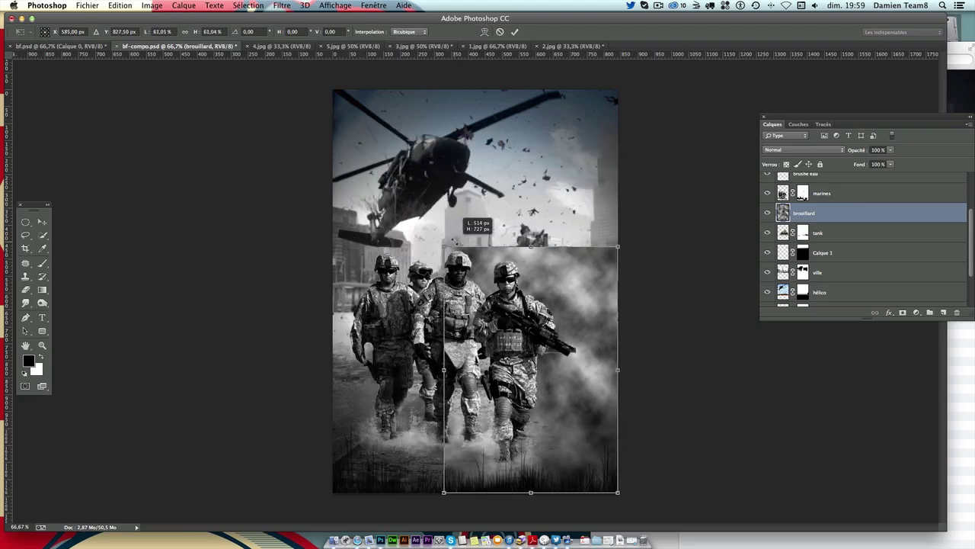
pyautogui.moveTo(559, 274)
pyautogui.mouseDown()
pyautogui.moveTo(459, 198)
pyautogui.moveTo(459, 169)
pyautogui.mouseUp()
pyautogui.press('Return')
pyautogui.press('g')
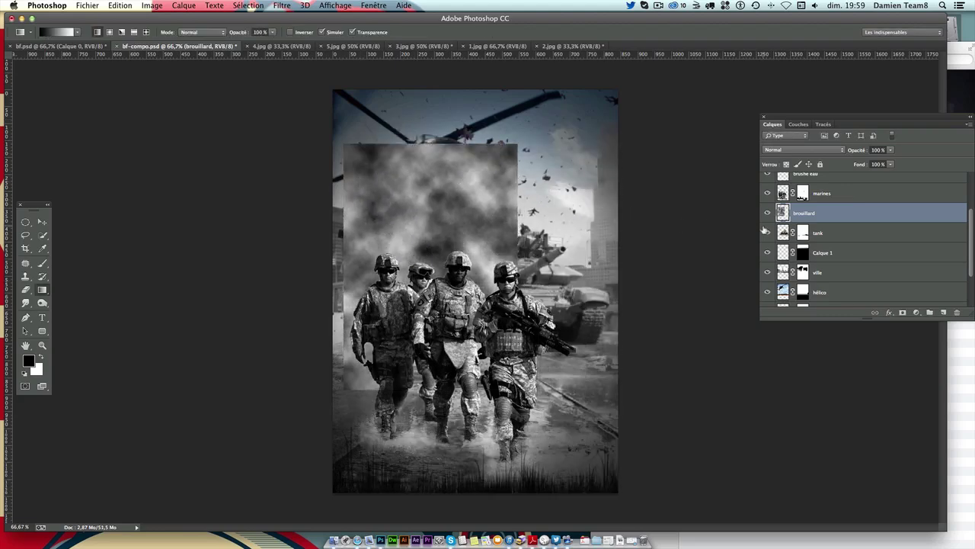
# Step: Add a layer mask to brouillard and set up a soft round 145 px brush
pyautogui.click(903, 312)
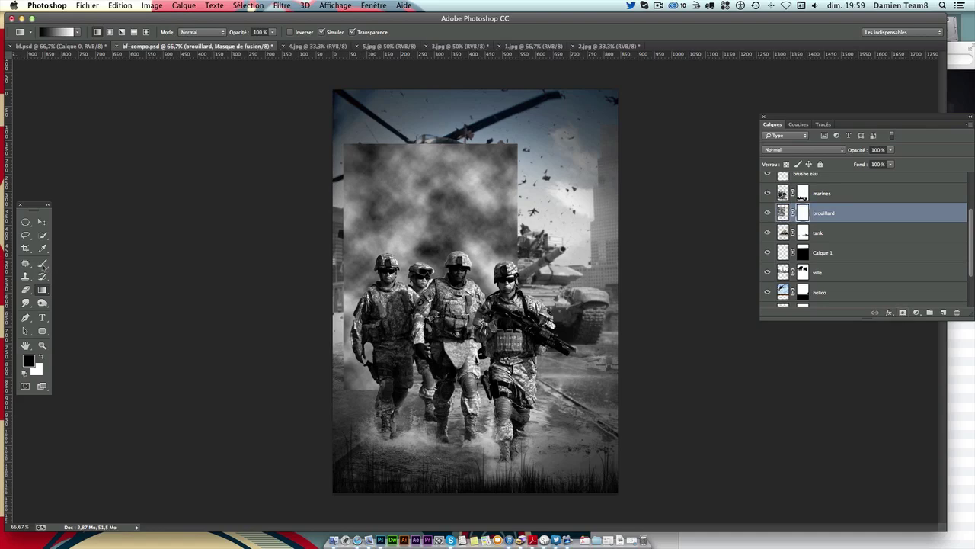
pyautogui.click(43, 264)
pyautogui.click(51, 33)
pyautogui.scroll(2, 67, 163)
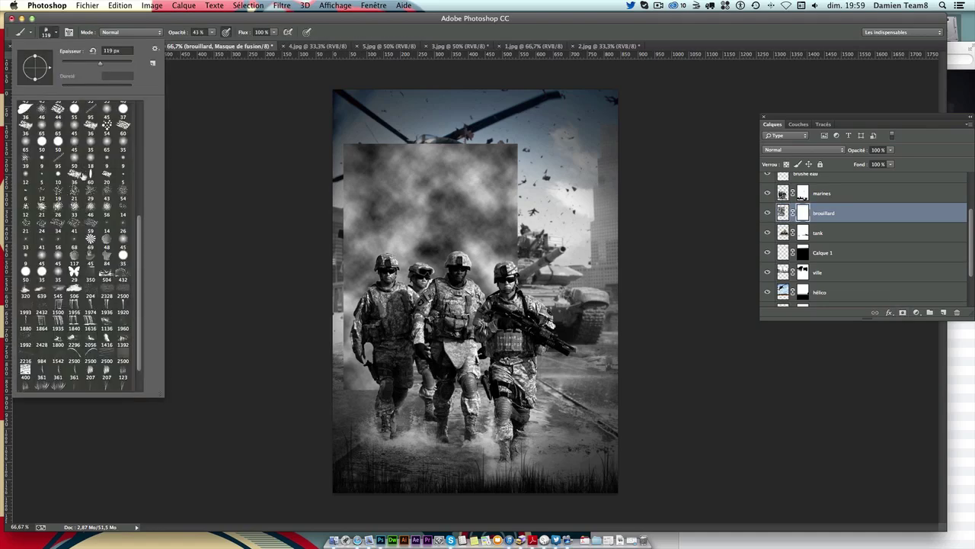
pyautogui.click(82, 144)
pyautogui.doubleClick(114, 51)
pyautogui.write('145')
pyautogui.press('Return')
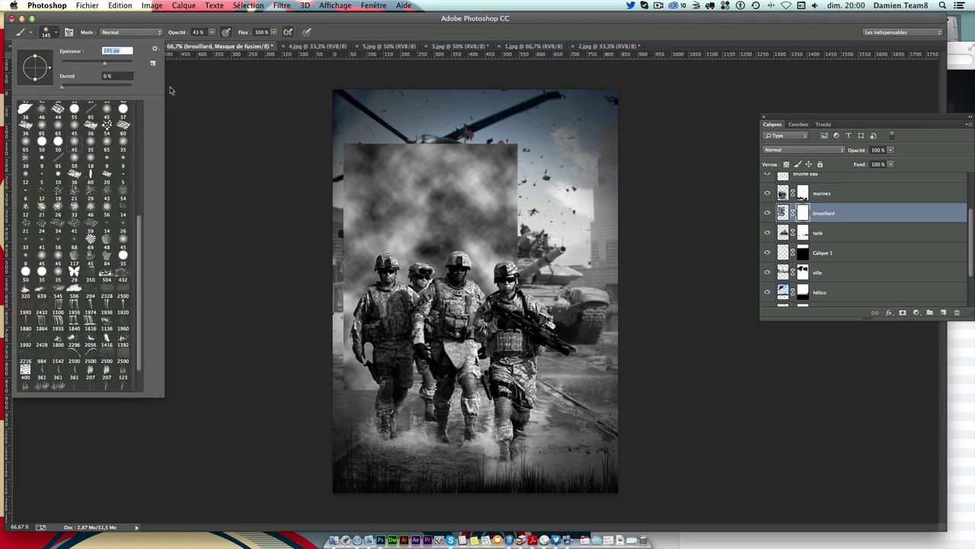
pyautogui.write('102')
pyautogui.press('Return')
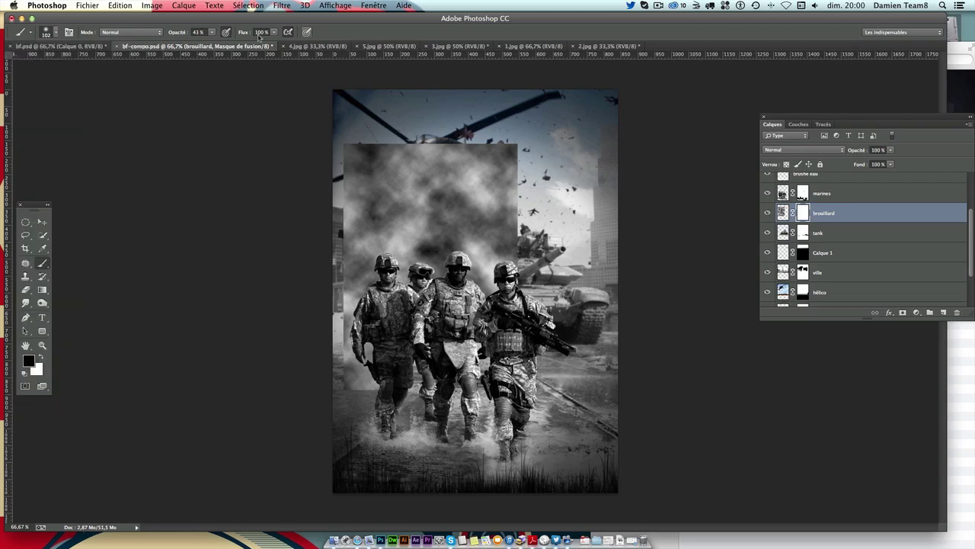
pyautogui.click(55, 34)
pyautogui.click(55, 33)
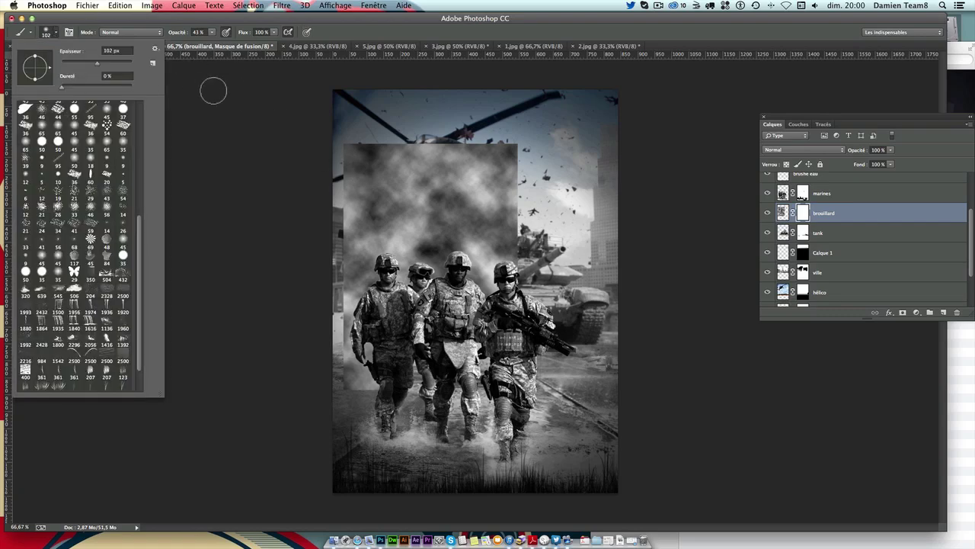
pyautogui.press('Return')
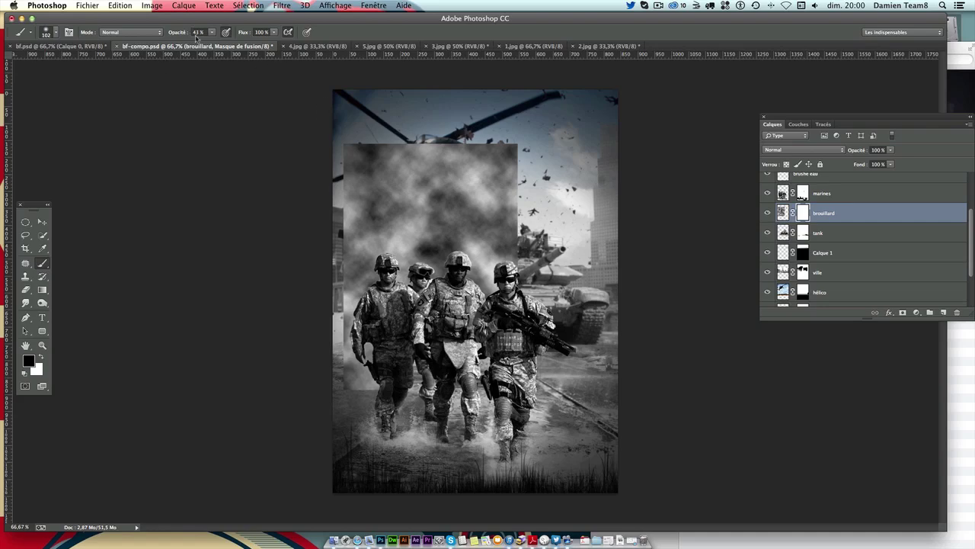
# Step: Paint the mask to soften the fog's left edge and fade its top off the helicopter
pyautogui.click(356, 197)
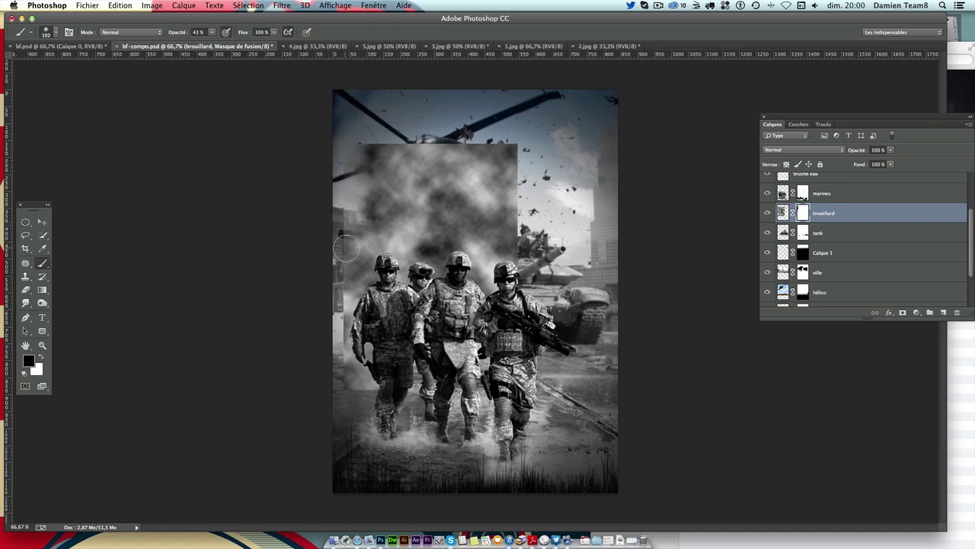
pyautogui.moveTo(345, 247); pyautogui.dragTo(378, 397)
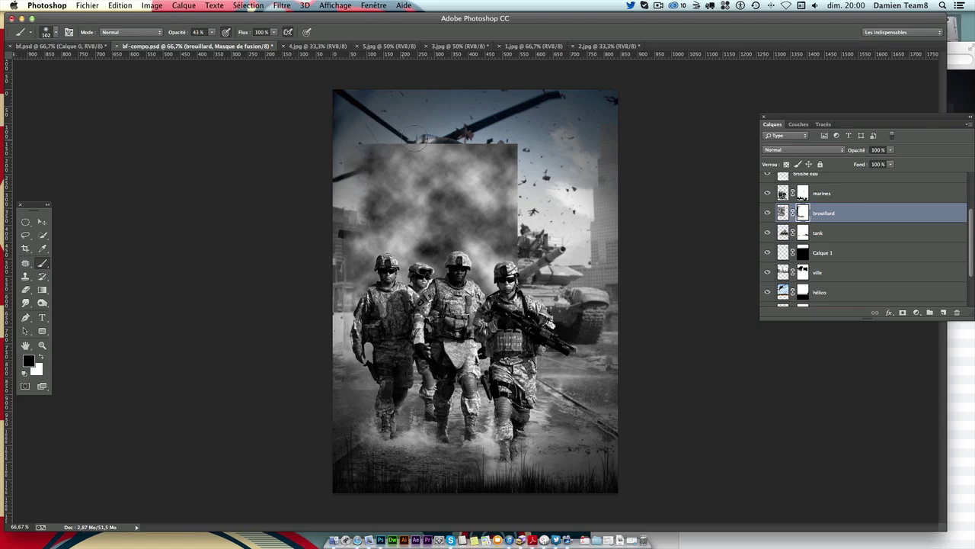
pyautogui.moveTo(362, 146)
pyautogui.mouseDown()
pyautogui.moveTo(400, 173)
pyautogui.moveTo(384, 146)
pyautogui.moveTo(502, 145)
pyautogui.moveTo(522, 155)
pyautogui.moveTo(509, 142)
pyautogui.moveTo(518, 221)
pyautogui.moveTo(438, 218)
pyautogui.moveTo(464, 189)
pyautogui.moveTo(499, 193)
pyautogui.moveTo(515, 163)
pyautogui.moveTo(506, 206)
pyautogui.moveTo(533, 187)
pyautogui.mouseUp()
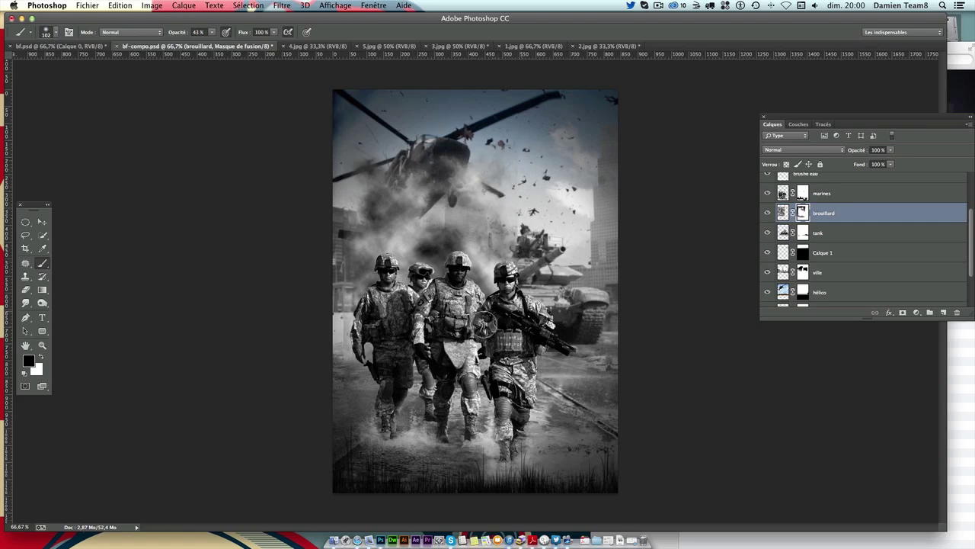
# Step: Move the fog behind the helicopter and mask it away around the tail, tank and upper centre
pyautogui.click(42, 221)
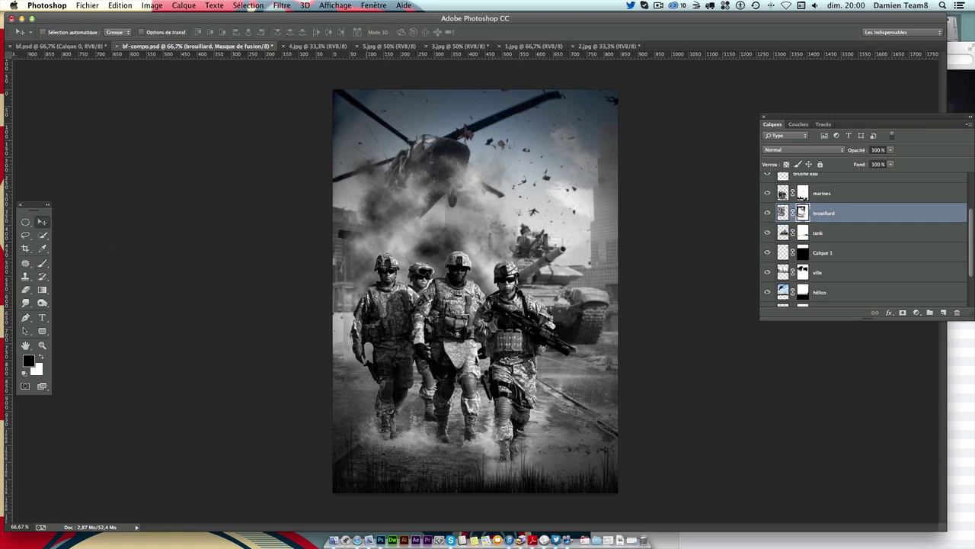
pyautogui.moveTo(451, 147); pyautogui.dragTo(514, 236)
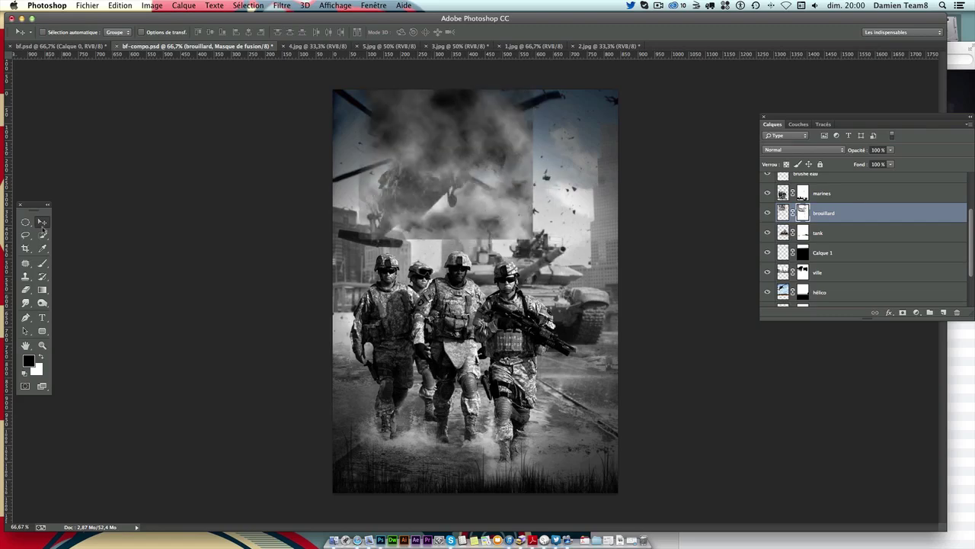
pyautogui.click(42, 263)
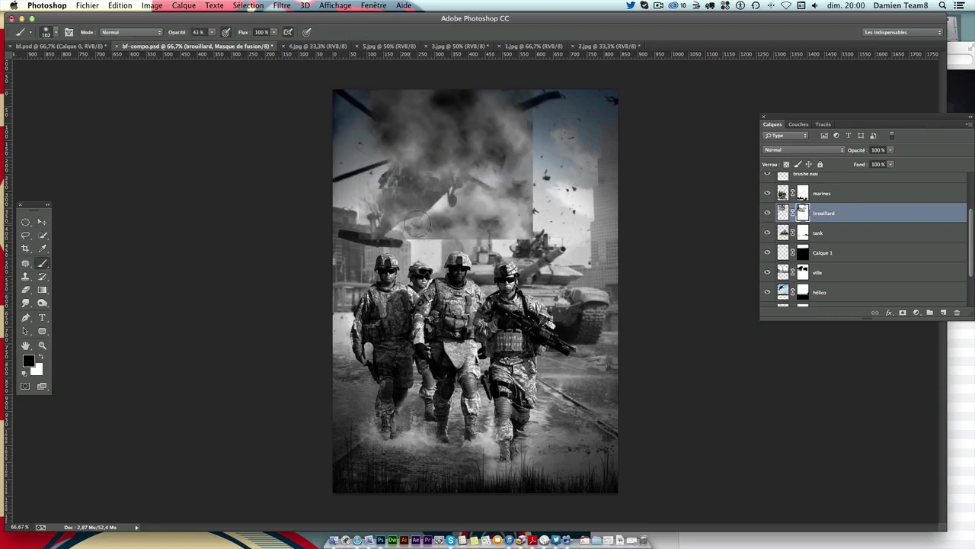
pyautogui.moveTo(396, 217)
pyautogui.mouseDown()
pyautogui.moveTo(403, 247)
pyautogui.moveTo(504, 240)
pyautogui.mouseUp()
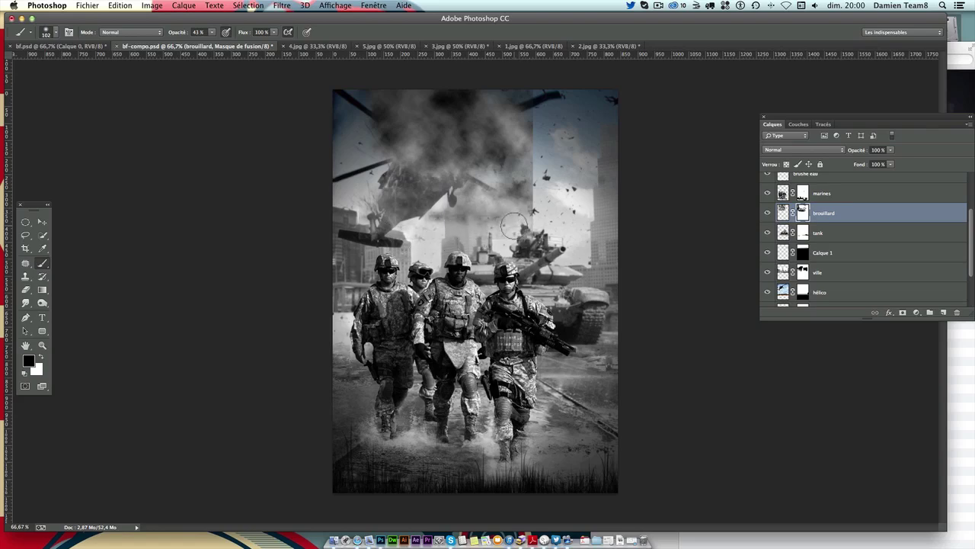
pyautogui.moveTo(514, 224); pyautogui.dragTo(544, 192)
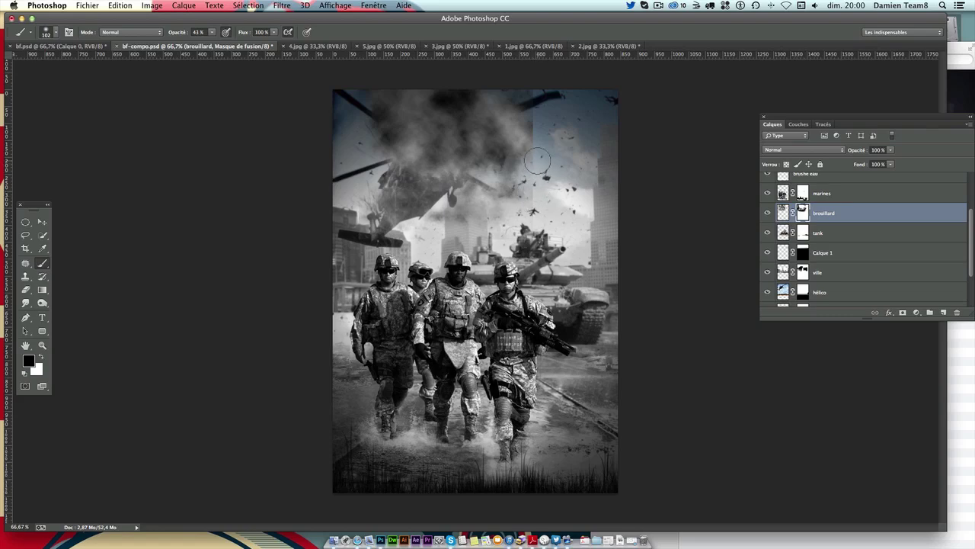
pyautogui.moveTo(541, 171); pyautogui.dragTo(404, 126)
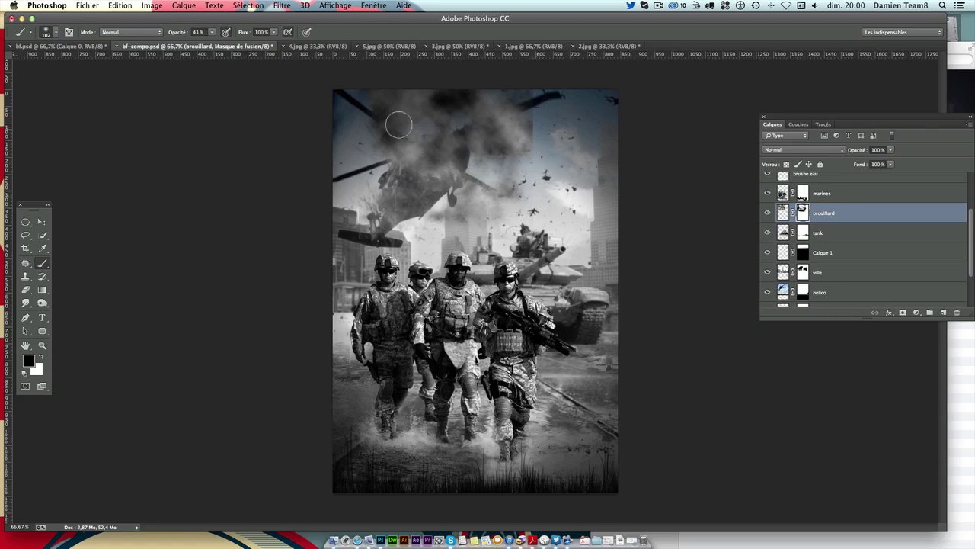
# Step: Shift the fog down about 100 px and place brouillard below the tank layer
pyautogui.click(42, 222)
pyautogui.moveTo(373, 196); pyautogui.dragTo(488, 283)
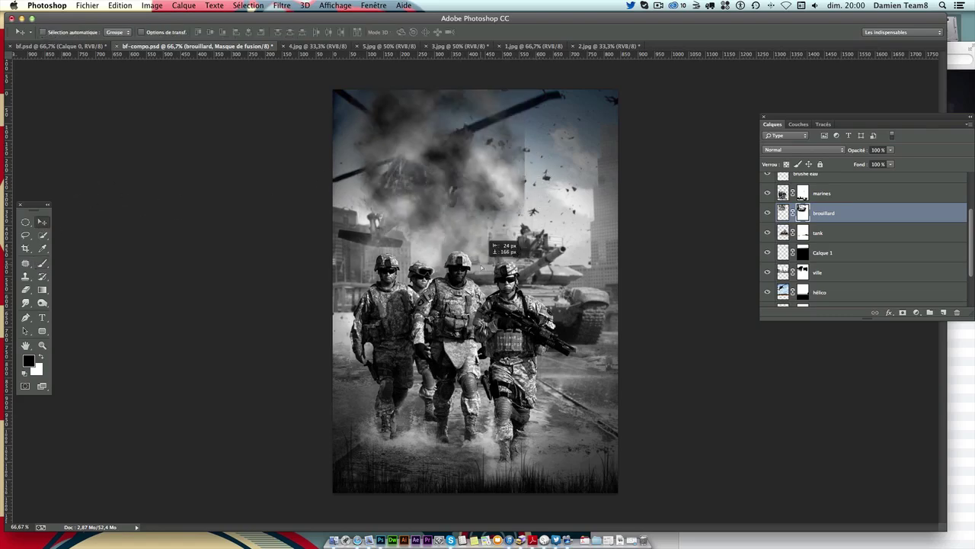
pyautogui.click(43, 261)
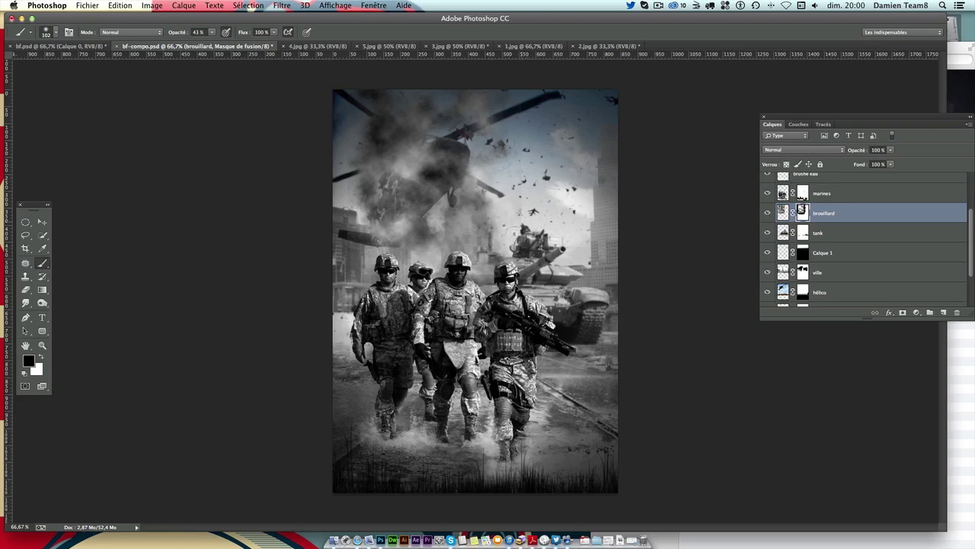
pyautogui.press('v')
pyautogui.moveTo(515, 233)
pyautogui.mouseDown()
pyautogui.moveTo(521, 284)
pyautogui.moveTo(607, 279)
pyautogui.mouseUp()
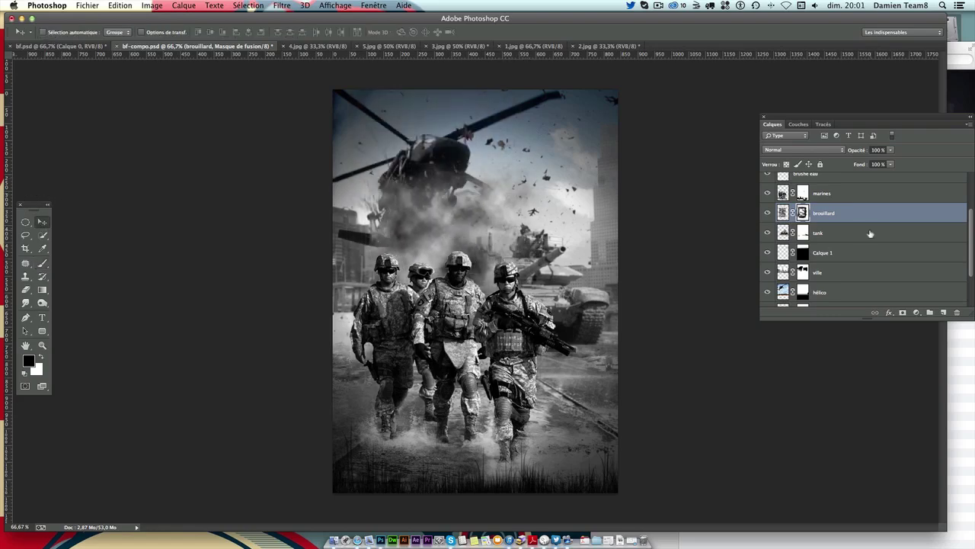
pyautogui.moveTo(870, 233); pyautogui.dragTo(854, 239)
pyautogui.moveTo(537, 259); pyautogui.dragTo(524, 263)
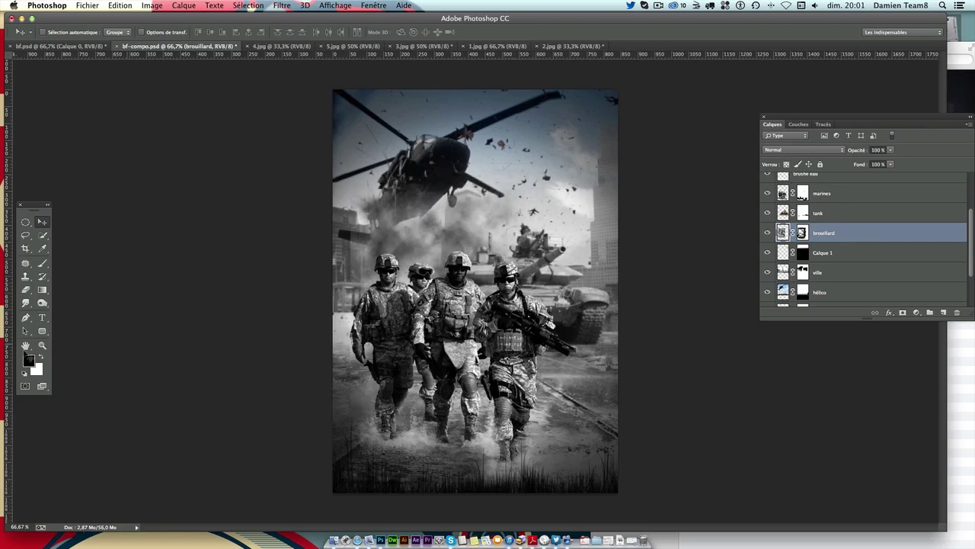
# Step: Brush fog away beside the soldiers' helmets and undo a bad fog move
pyautogui.press('b')
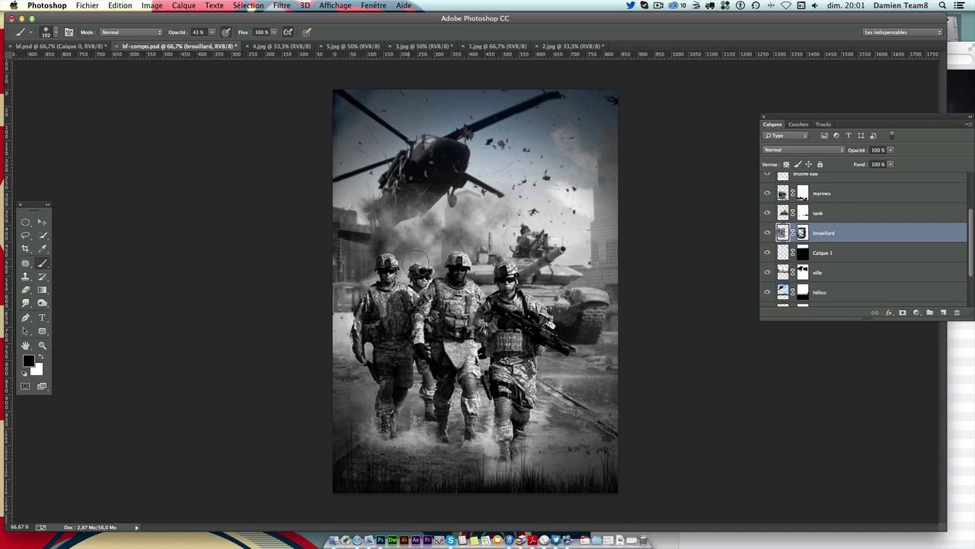
pyautogui.moveTo(416, 204)
pyautogui.mouseDown()
pyautogui.moveTo(416, 250)
pyautogui.moveTo(508, 195)
pyautogui.moveTo(549, 221)
pyautogui.moveTo(571, 221)
pyautogui.moveTo(570, 191)
pyautogui.moveTo(497, 190)
pyautogui.moveTo(602, 192)
pyautogui.moveTo(587, 243)
pyautogui.moveTo(612, 266)
pyautogui.moveTo(611, 195)
pyautogui.moveTo(615, 228)
pyautogui.mouseUp()
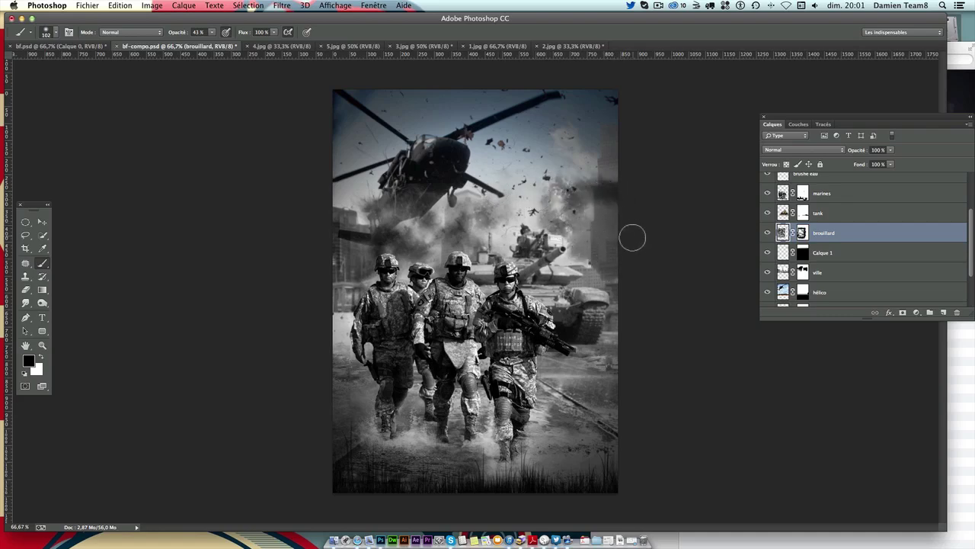
pyautogui.click(42, 222)
pyautogui.moveTo(428, 335)
pyautogui.mouseDown()
pyautogui.moveTo(410, 236)
pyautogui.moveTo(407, 264)
pyautogui.mouseUp()
pyautogui.hotkey('ctrl', 'alt', 'z')
pyautogui.hotkey('ctrl', 'alt', 'z')
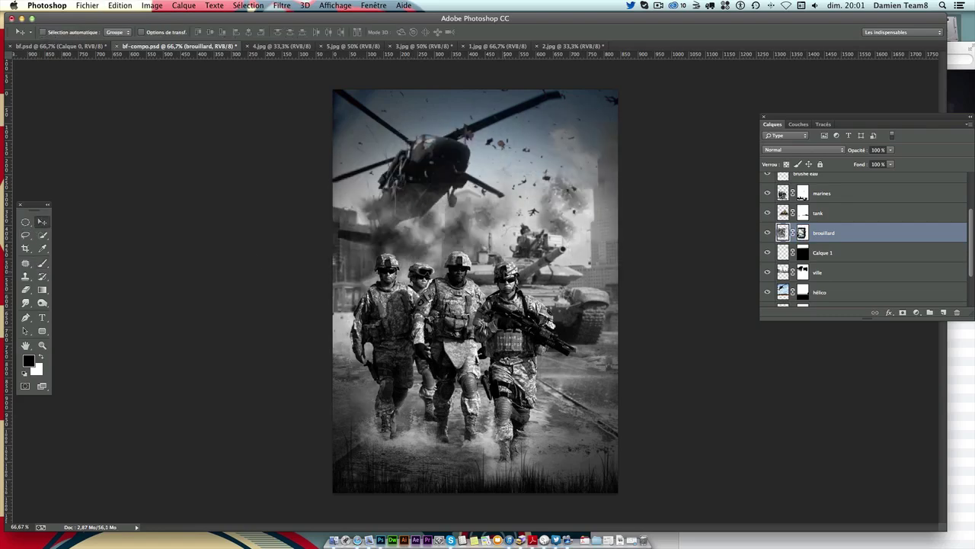
pyautogui.hotkey('ctrl', 'alt', 'z')
pyautogui.hotkey('ctrl', 'alt', 'z')
pyautogui.hotkey('ctrl', 'alt', 'z')
pyautogui.hotkey('ctrl', 'alt', 'z')
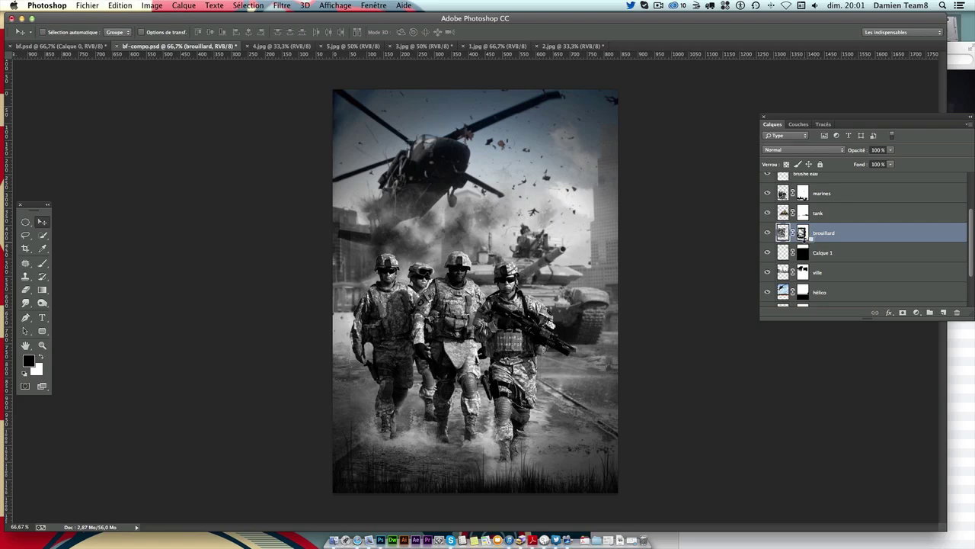
# Step: Nudge the fog over the helicopter and tank and refine its mask around the tank smoke
pyautogui.click(802, 233)
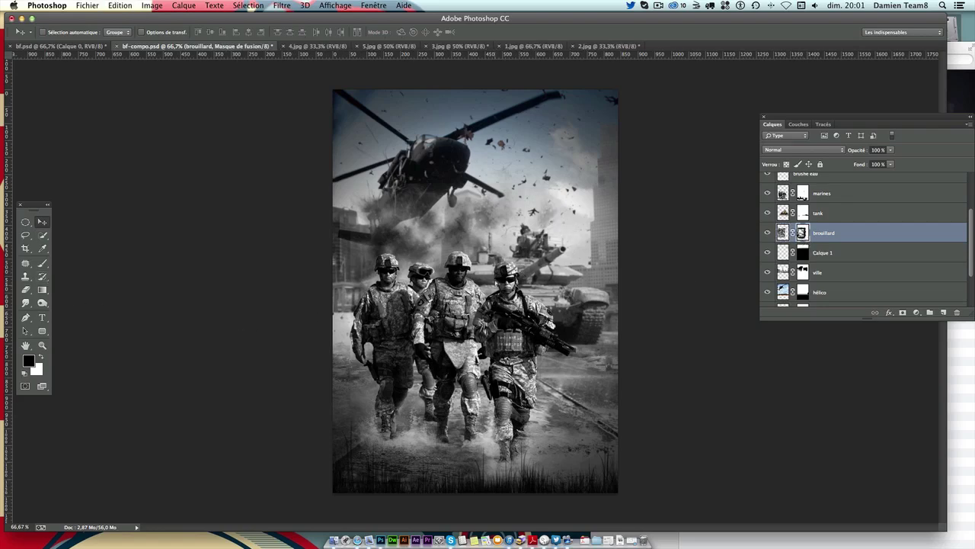
pyautogui.moveTo(496, 237); pyautogui.dragTo(525, 253)
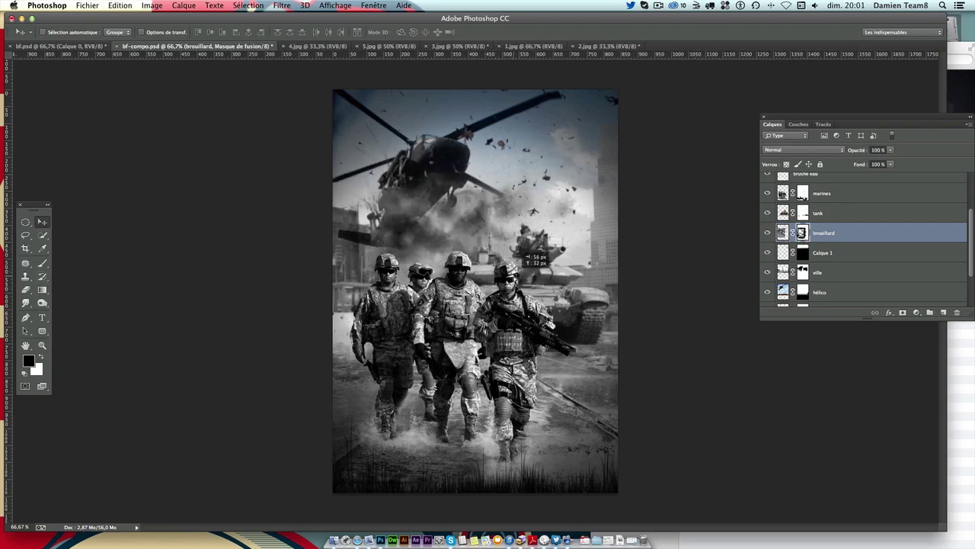
pyautogui.click(42, 263)
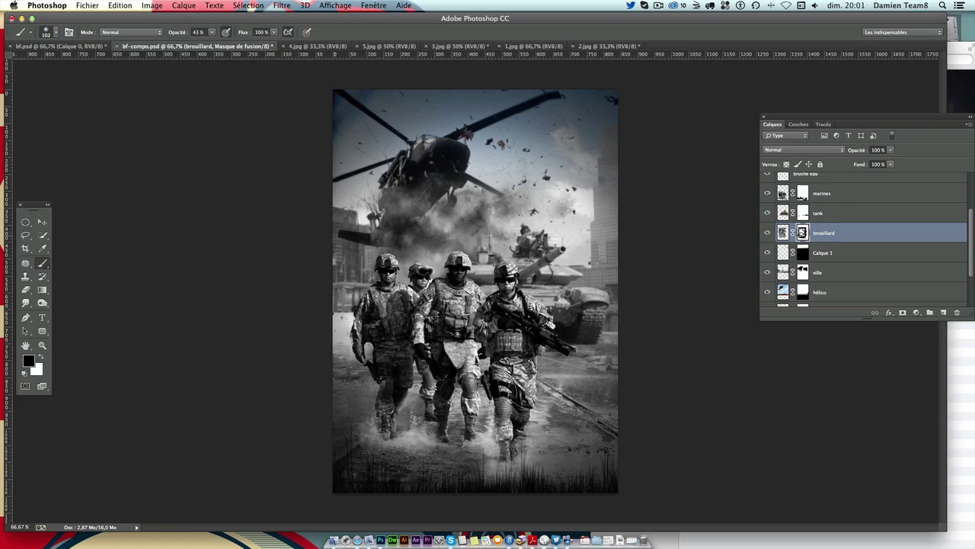
pyautogui.moveTo(449, 238)
pyautogui.mouseDown()
pyautogui.moveTo(415, 241)
pyautogui.moveTo(456, 195)
pyautogui.moveTo(461, 245)
pyautogui.mouseUp()
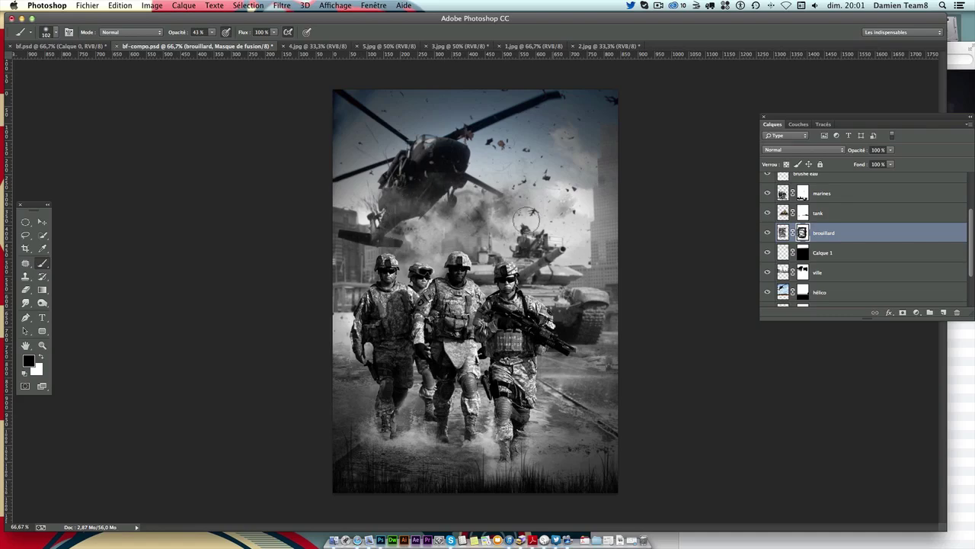
pyautogui.click(43, 222)
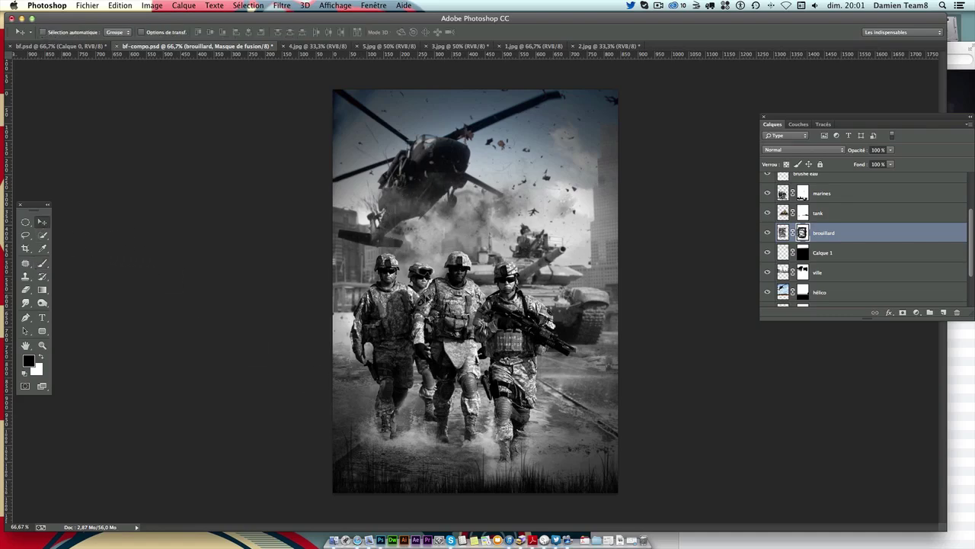
pyautogui.moveTo(425, 302); pyautogui.dragTo(426, 290)
pyautogui.click(42, 263)
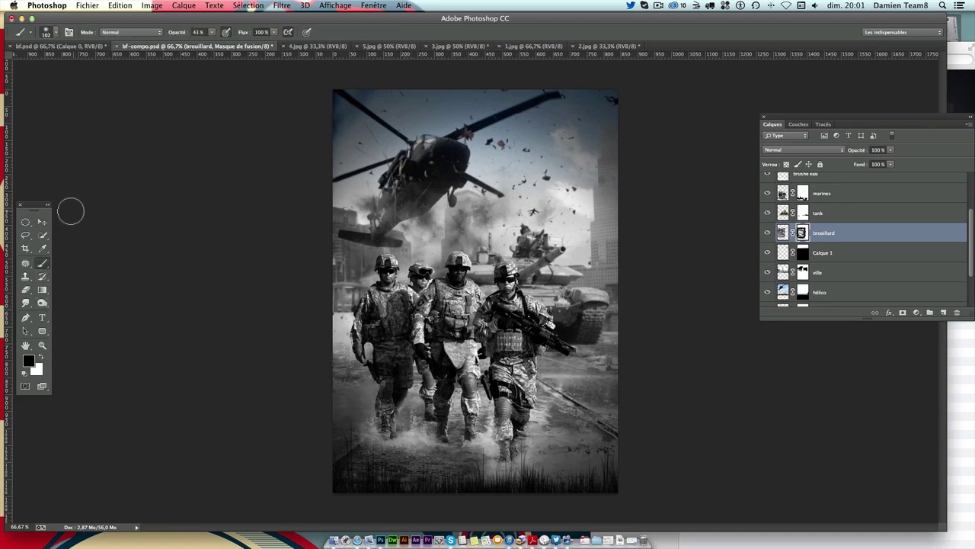
pyautogui.click(42, 221)
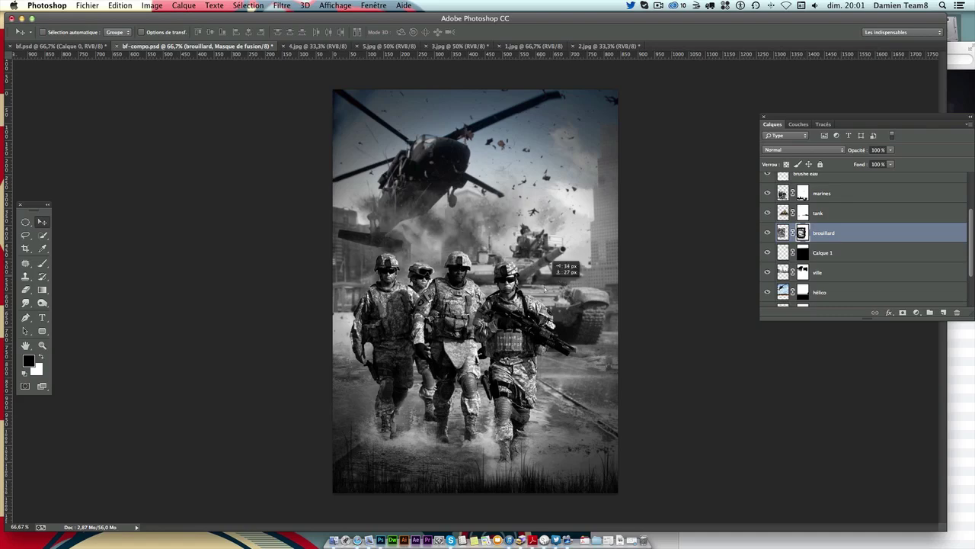
# Step: Duplicate brouillard and move the copy to the right
pyautogui.hotkey('ctrl', 'j')
pyautogui.hotkey('ctrl', 't')
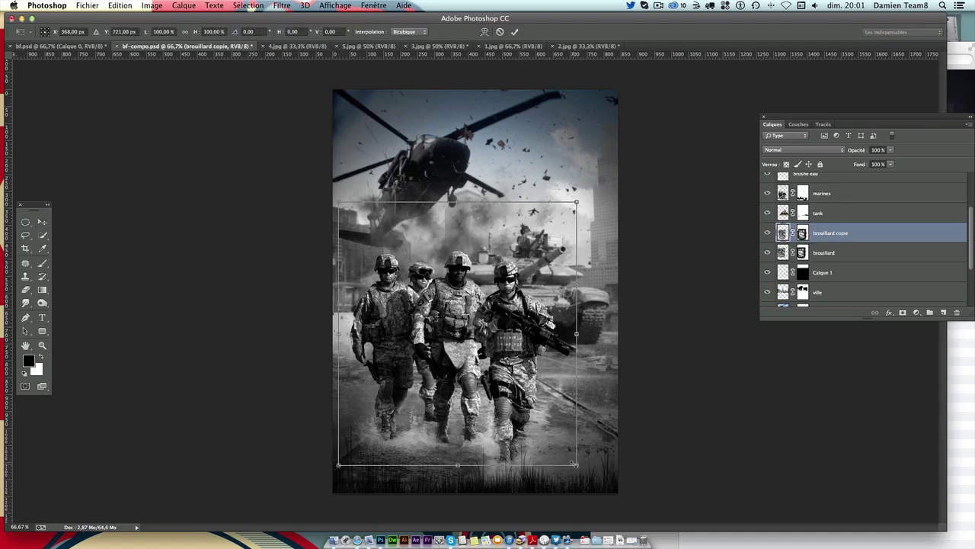
pyautogui.moveTo(457, 320)
pyautogui.mouseDown()
pyautogui.moveTo(457, 289)
pyautogui.moveTo(584, 320)
pyautogui.moveTo(568, 316)
pyautogui.mouseUp()
pyautogui.press('Return')
# Step: Brush the brouillard copie mask to reveal smoke around the tank's right side
pyautogui.click(43, 263)
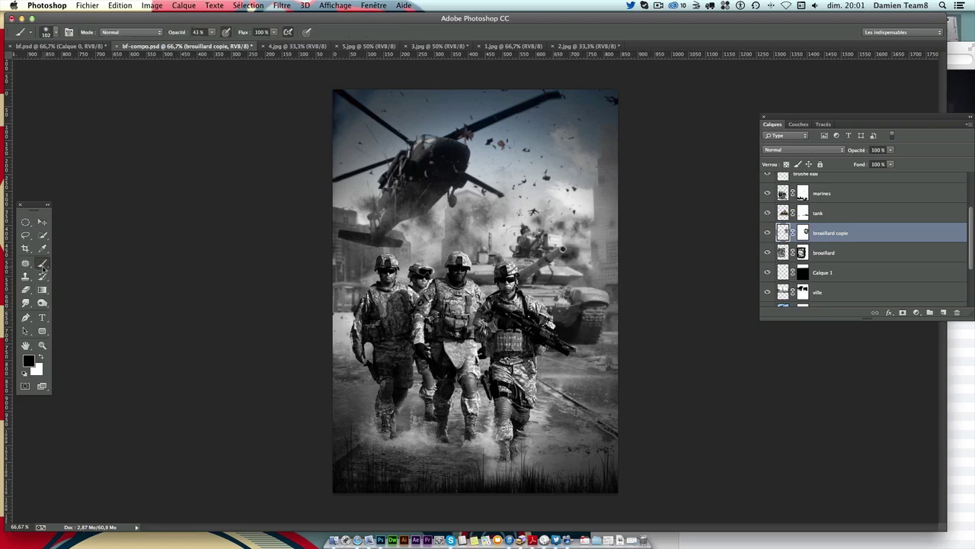
pyautogui.click(803, 233)
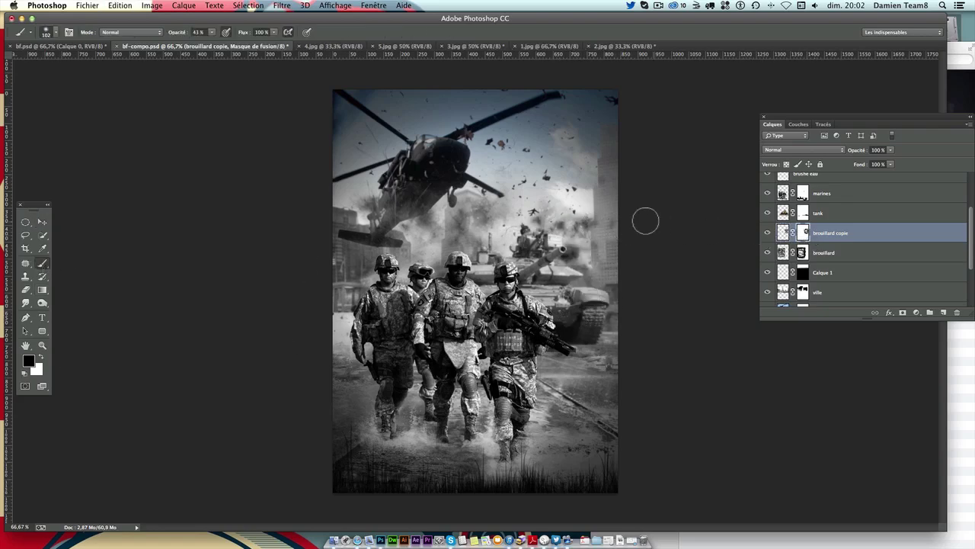
pyautogui.moveTo(580, 223); pyautogui.dragTo(599, 266)
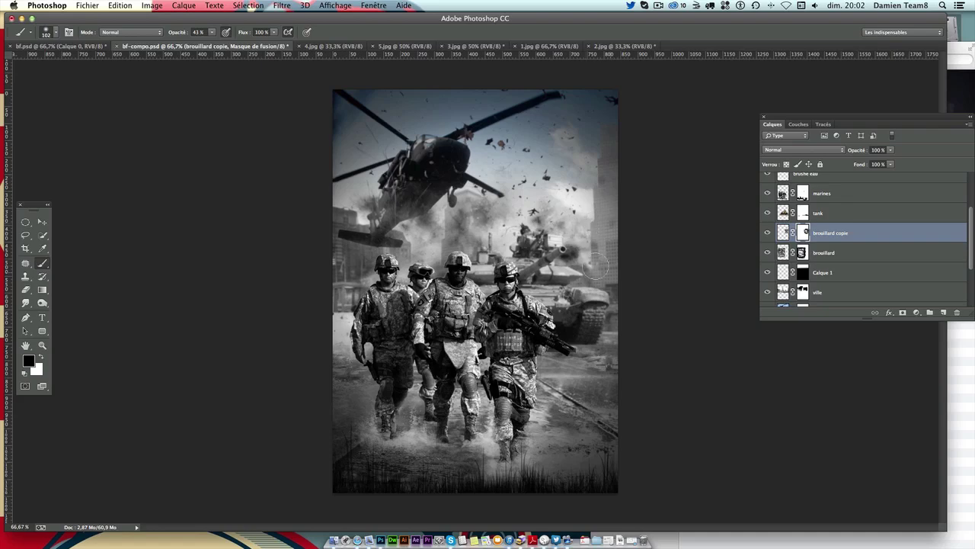
pyautogui.moveTo(550, 226); pyautogui.dragTo(618, 252)
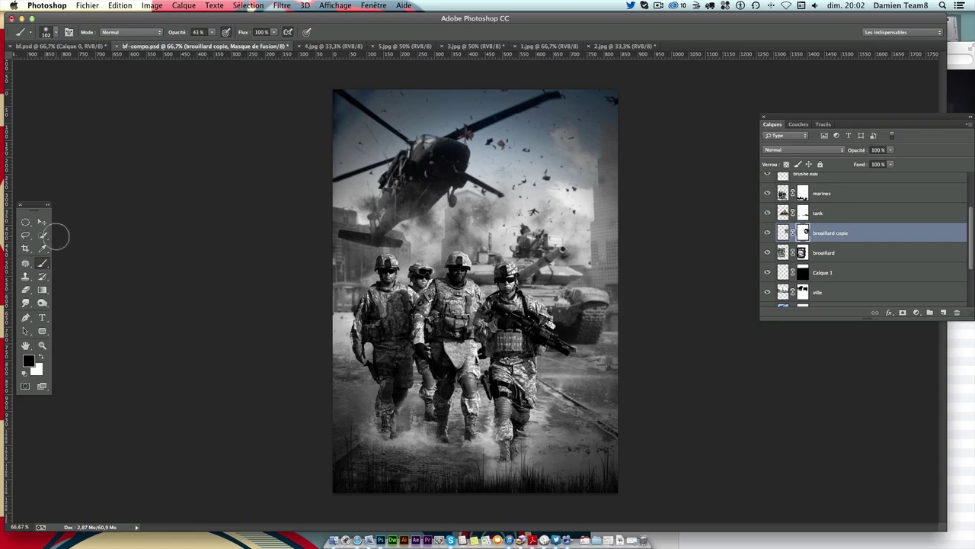
pyautogui.hotkey('ctrl', '2')
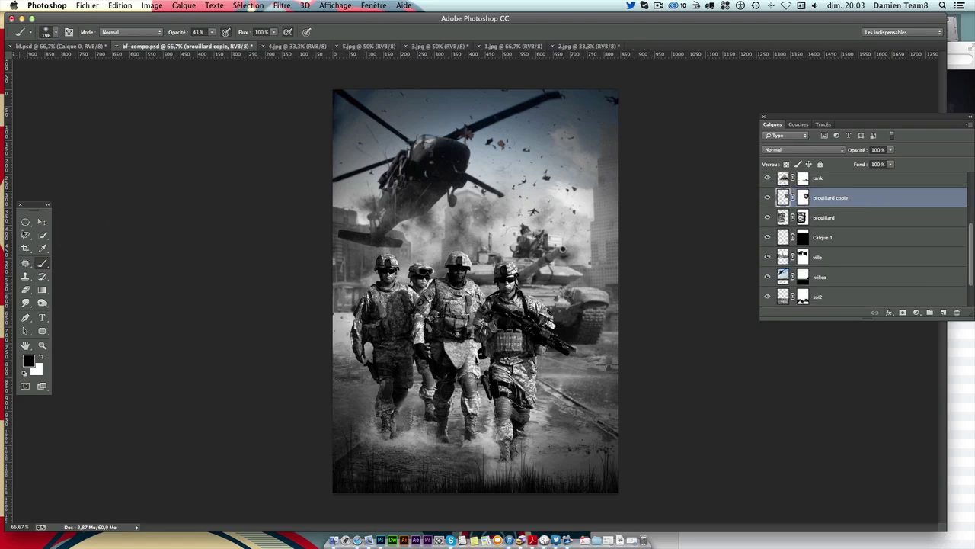
pyautogui.click(35, 223)
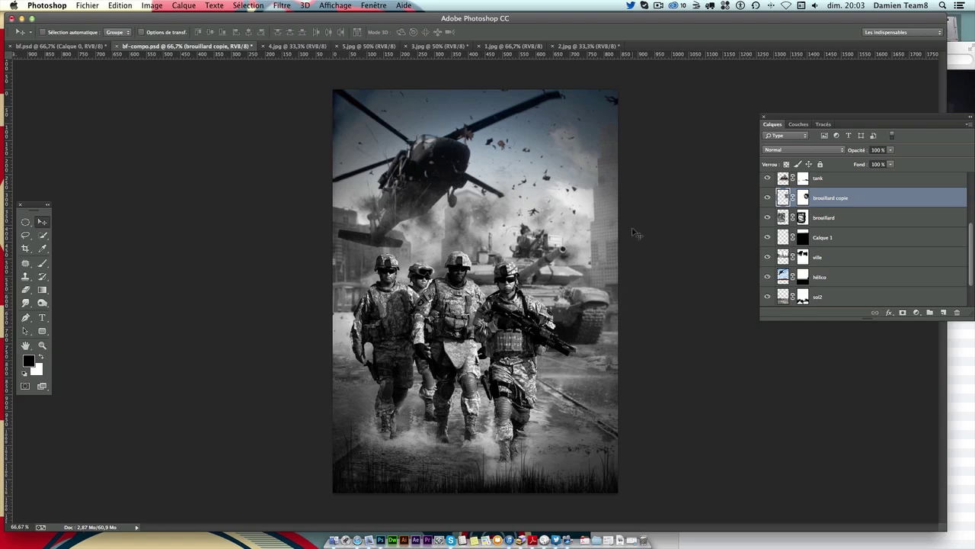
pyautogui.click(899, 257)
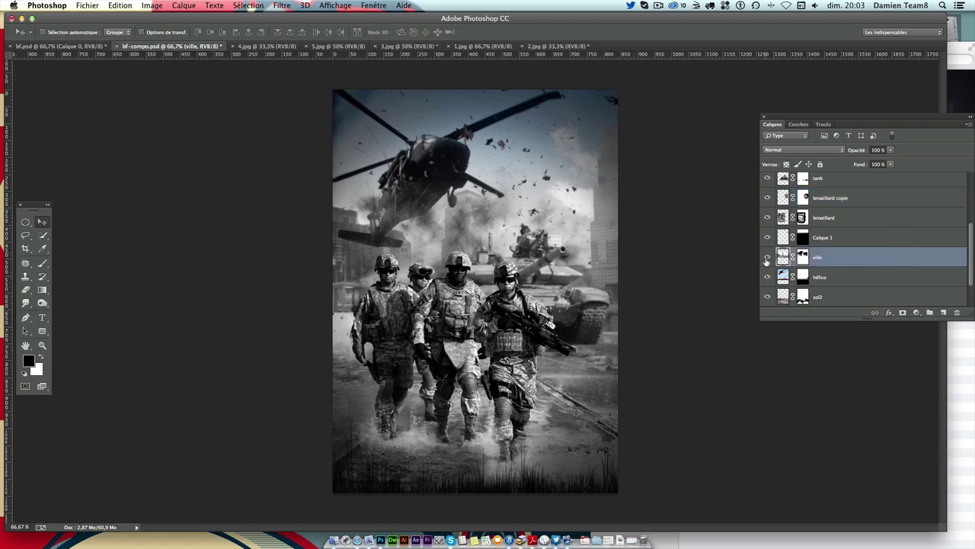
# Step: Add a new layer named noir above ville and set the brush to 199 px
pyautogui.click(942, 313)
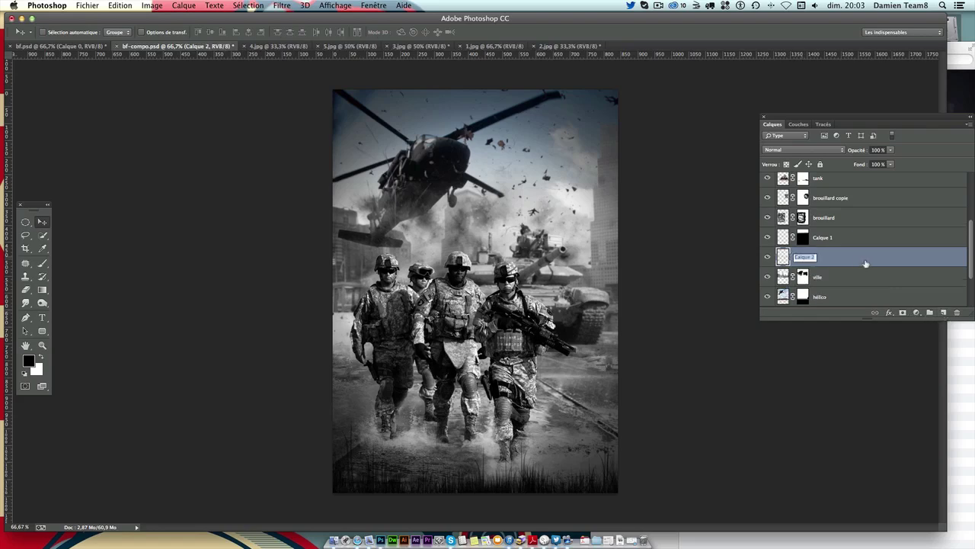
pyautogui.write('noir')
pyautogui.press('Return')
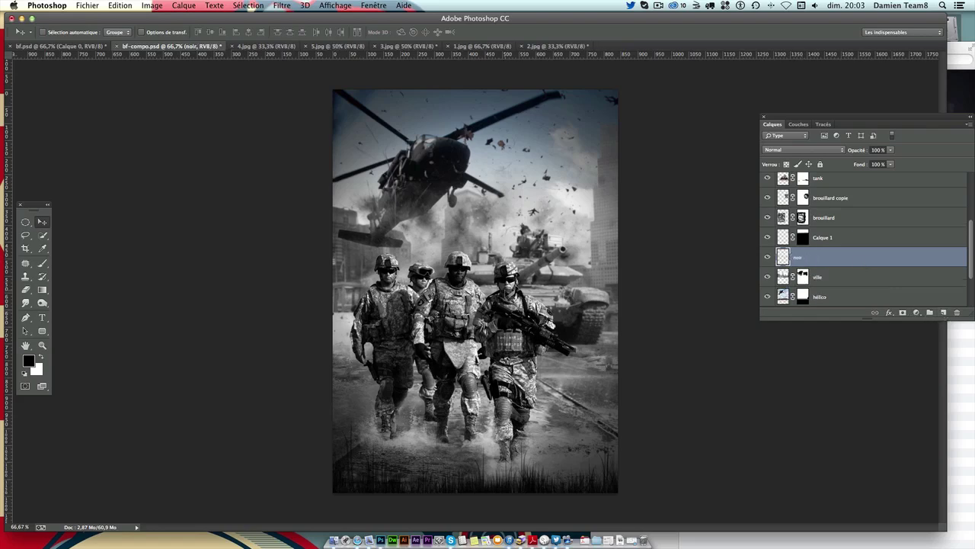
pyautogui.click(42, 263)
pyautogui.click(53, 31)
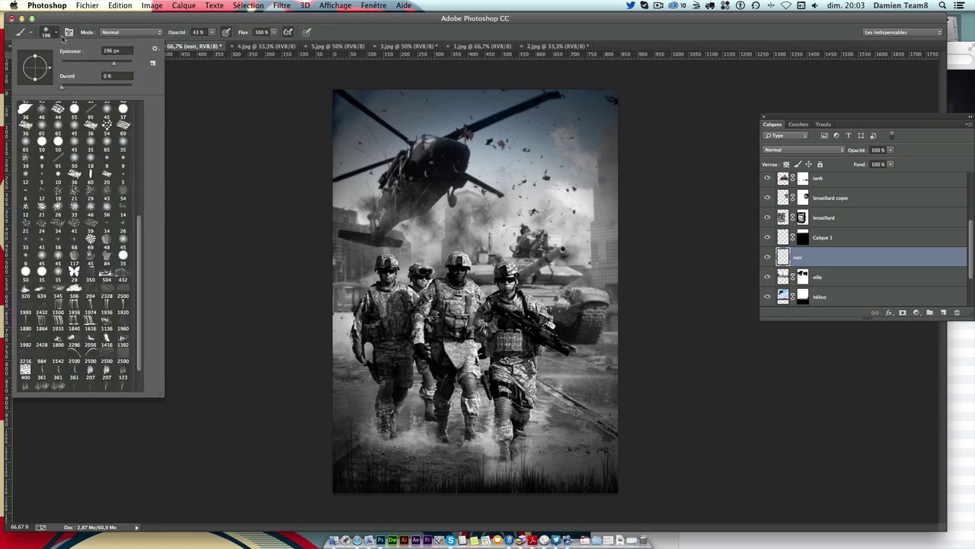
pyautogui.moveTo(114, 61); pyautogui.dragTo(115, 62)
pyautogui.click(196, 82)
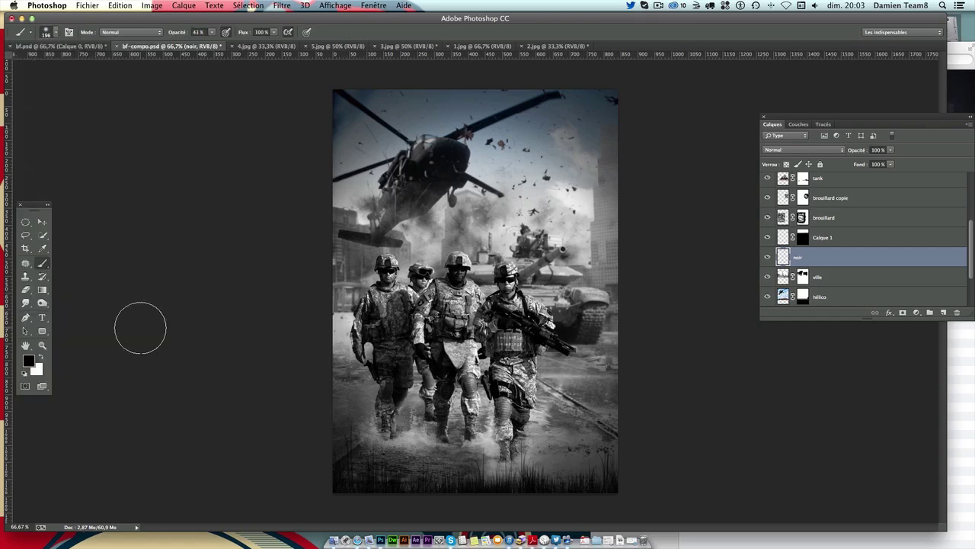
pyautogui.click(172, 32)
pyautogui.write('30')
# Step: Paint darkness around the left soldier, the tank smoke on the right and the left-edge vignette
pyautogui.moveTo(348, 305)
pyautogui.mouseDown()
pyautogui.moveTo(368, 313)
pyautogui.moveTo(358, 312)
pyautogui.mouseUp()
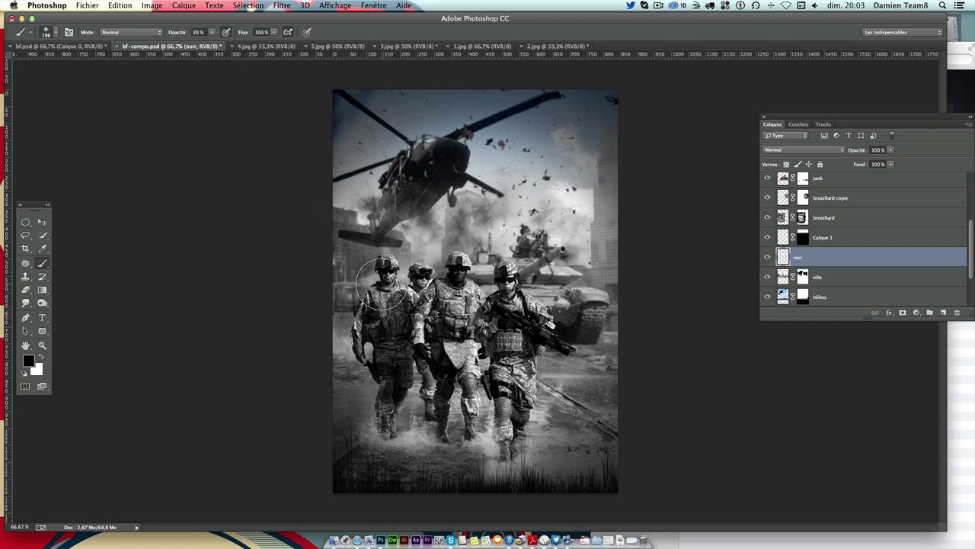
pyautogui.moveTo(380, 265)
pyautogui.mouseDown()
pyautogui.moveTo(408, 270)
pyautogui.moveTo(359, 279)
pyautogui.mouseUp()
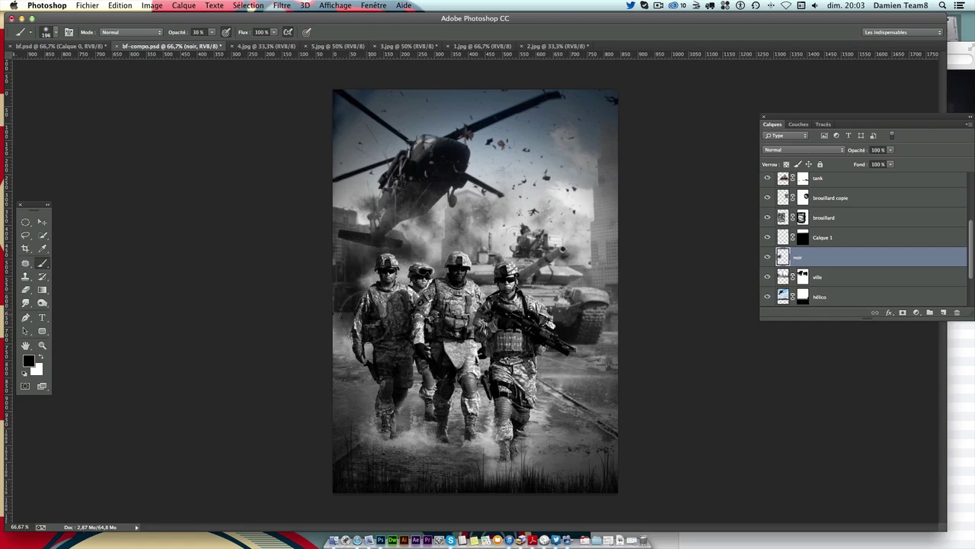
pyautogui.moveTo(347, 327)
pyautogui.mouseDown()
pyautogui.moveTo(430, 250)
pyautogui.moveTo(446, 257)
pyautogui.moveTo(503, 246)
pyautogui.moveTo(468, 256)
pyautogui.moveTo(499, 301)
pyautogui.mouseUp()
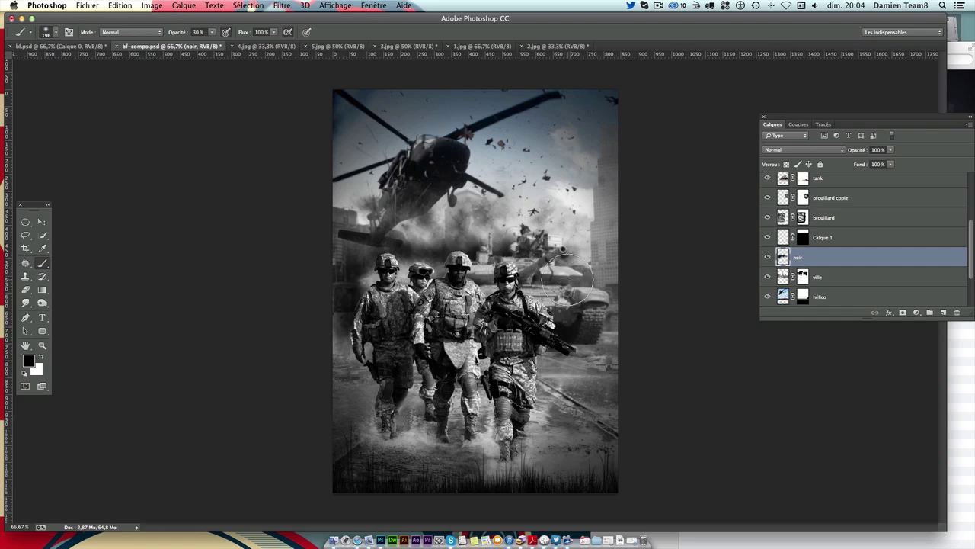
pyautogui.moveTo(562, 273)
pyautogui.mouseDown()
pyautogui.moveTo(594, 307)
pyautogui.moveTo(587, 323)
pyautogui.mouseUp()
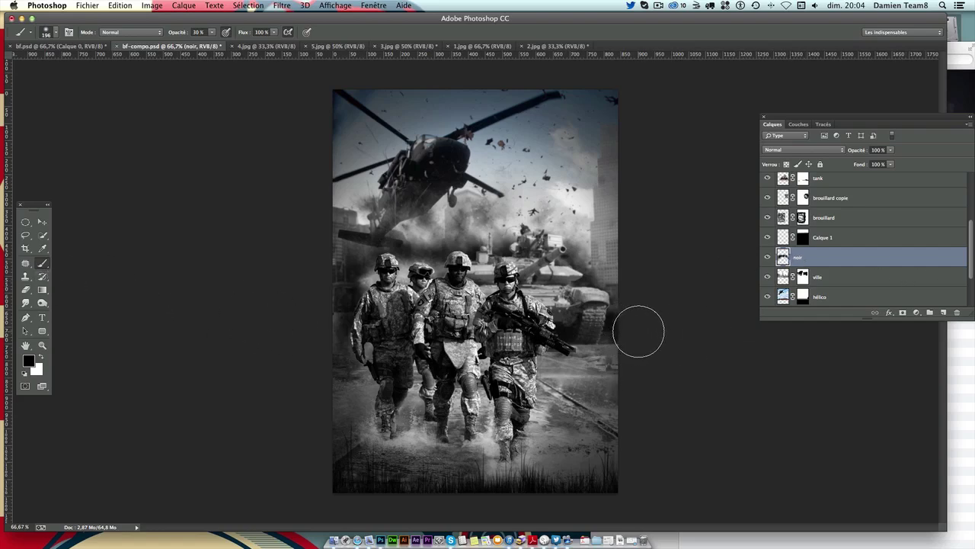
pyautogui.moveTo(332, 345)
pyautogui.mouseDown()
pyautogui.moveTo(327, 309)
pyautogui.moveTo(330, 355)
pyautogui.mouseUp()
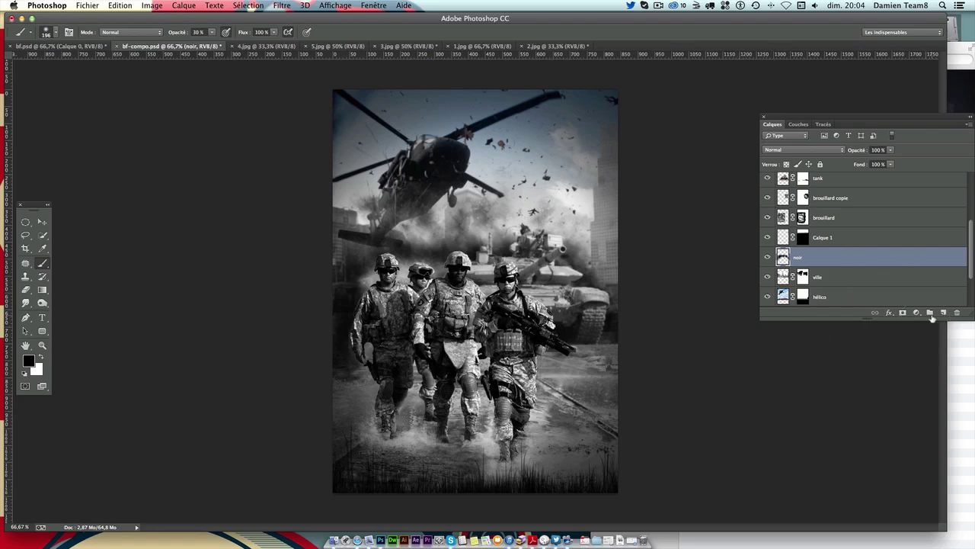
# Step: Add a layer mask to noir, undoing a test stroke on the left edge
pyautogui.click(903, 312)
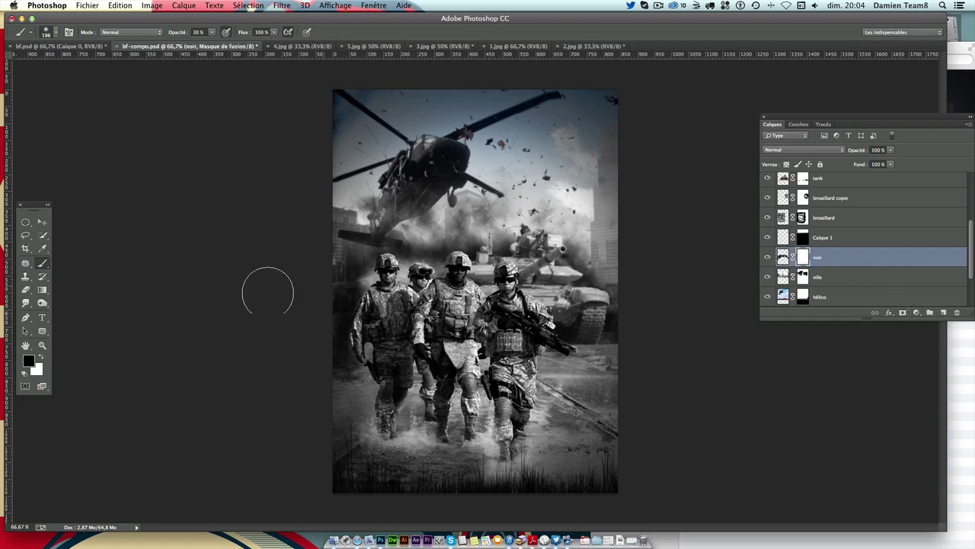
pyautogui.moveTo(347, 362)
pyautogui.mouseDown()
pyautogui.moveTo(339, 335)
pyautogui.moveTo(331, 370)
pyautogui.mouseUp()
pyautogui.press('super+z')
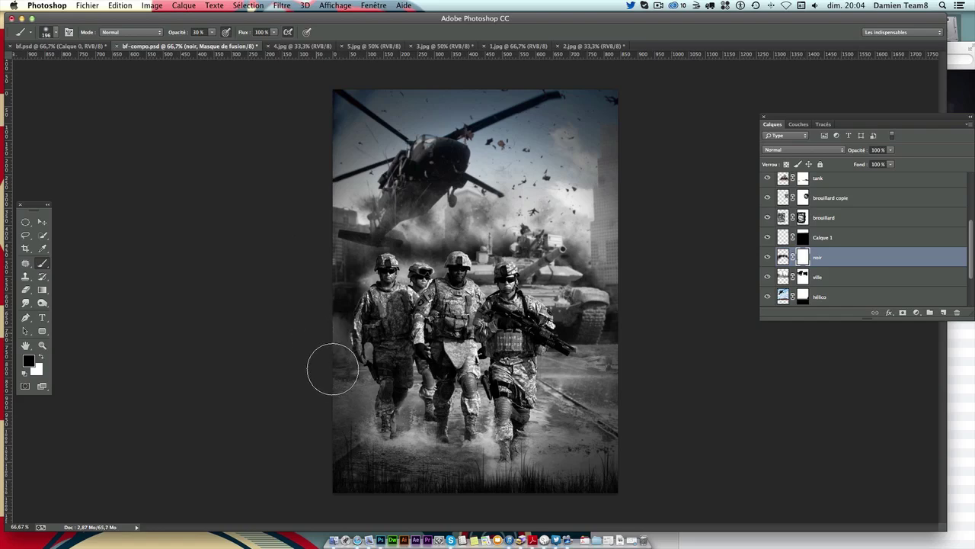
pyautogui.press('super+z')
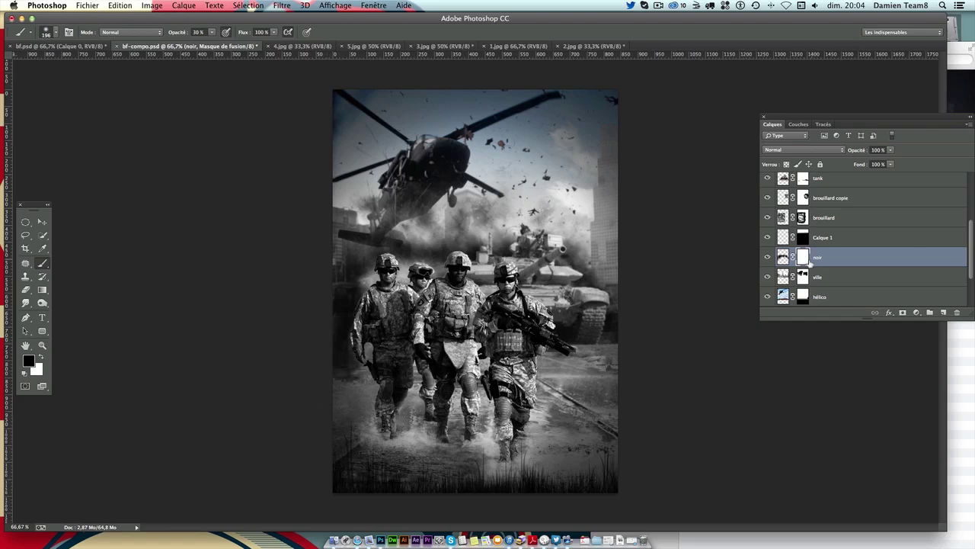
# Step: Lower the brush opacity to 18% and toggle noir's visibility to compare its effect
pyautogui.click(211, 32)
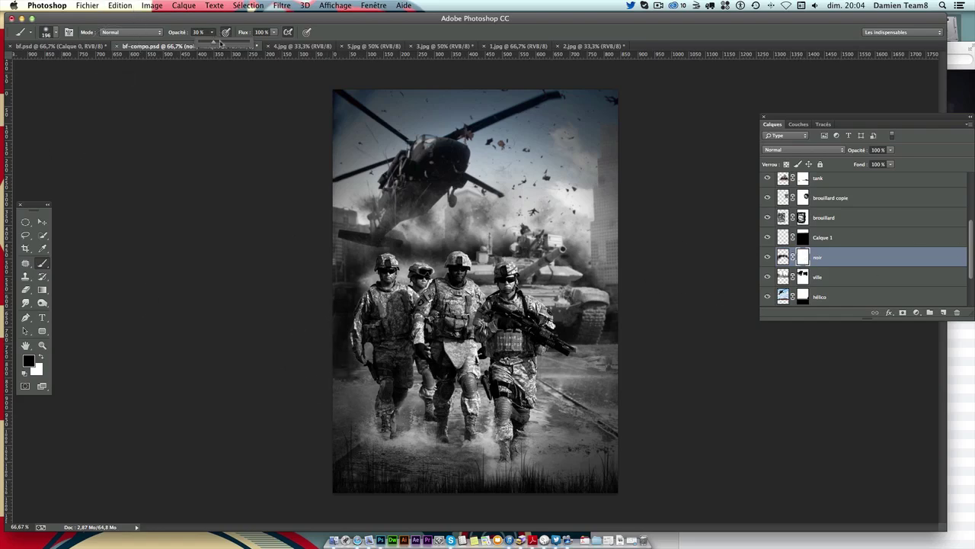
pyautogui.moveTo(206, 45); pyautogui.dragTo(196, 46)
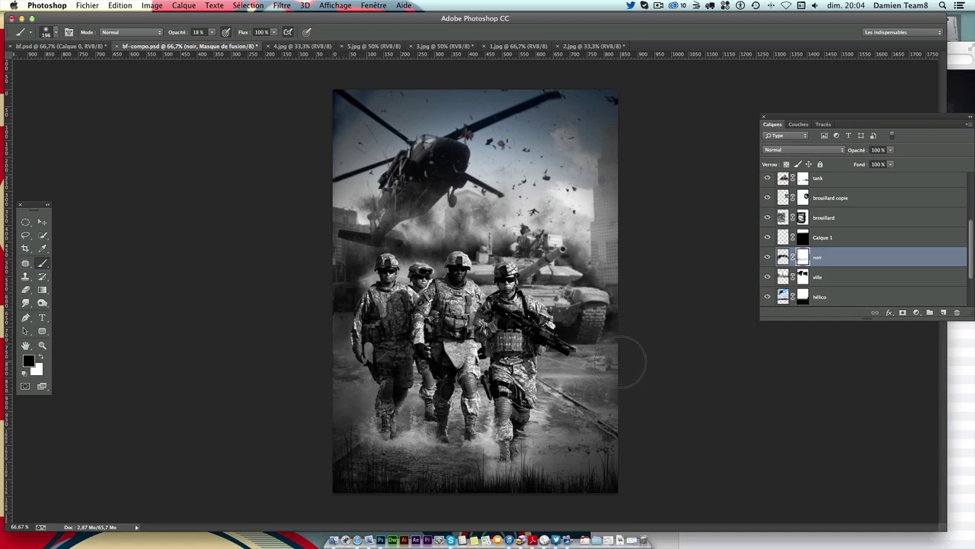
pyautogui.click(767, 257)
pyautogui.click(767, 257)
pyautogui.click(767, 257)
pyautogui.click(767, 256)
pyautogui.click(767, 257)
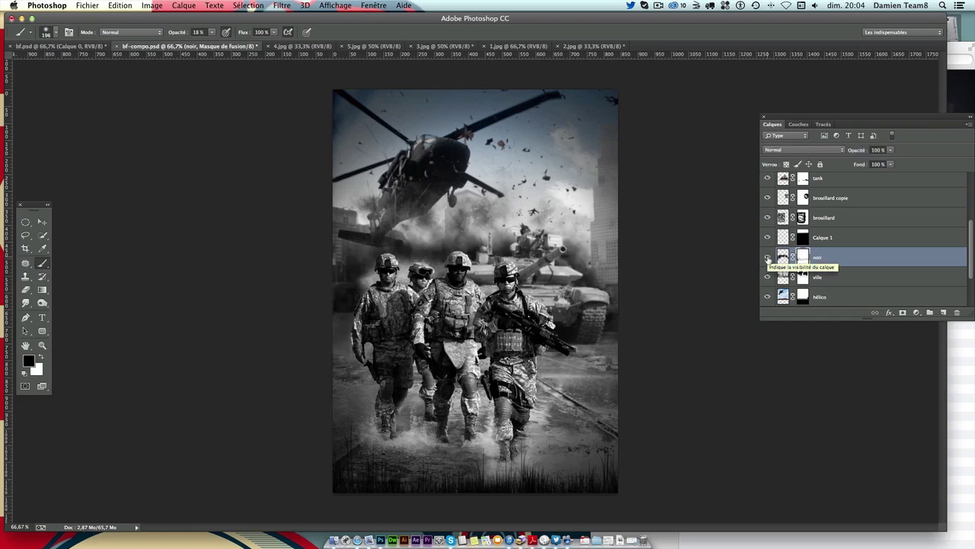
pyautogui.click(767, 257)
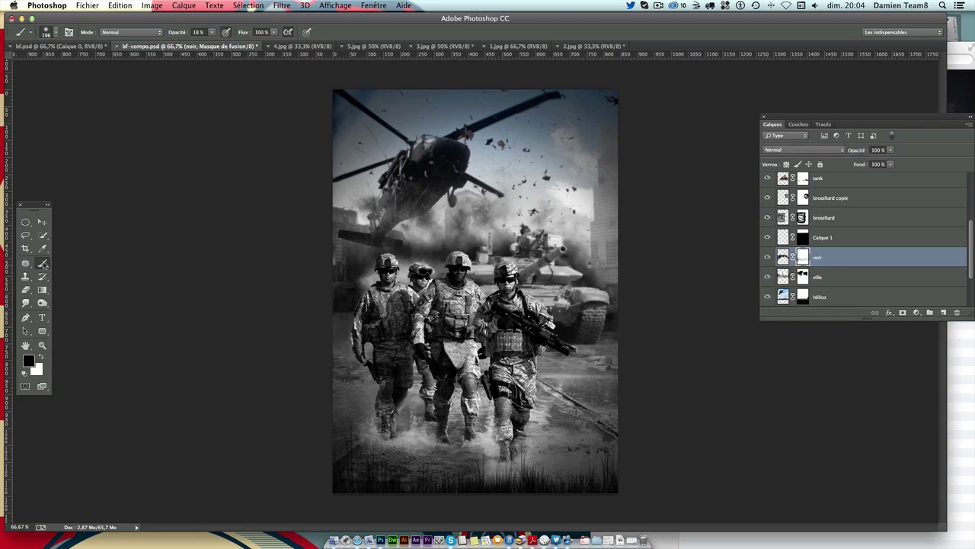
pyautogui.click(42, 221)
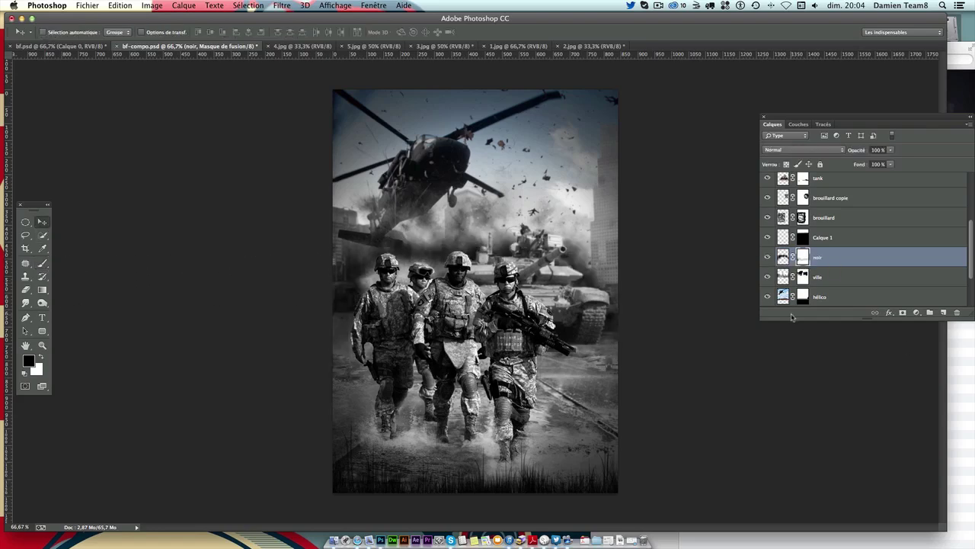
# Step: Add a Balance des couleurs adjustment layer above Noir et blanc 1
pyautogui.scroll(2, 855, 259)
pyautogui.scroll(2, 854, 259)
pyautogui.scroll(1, 855, 260)
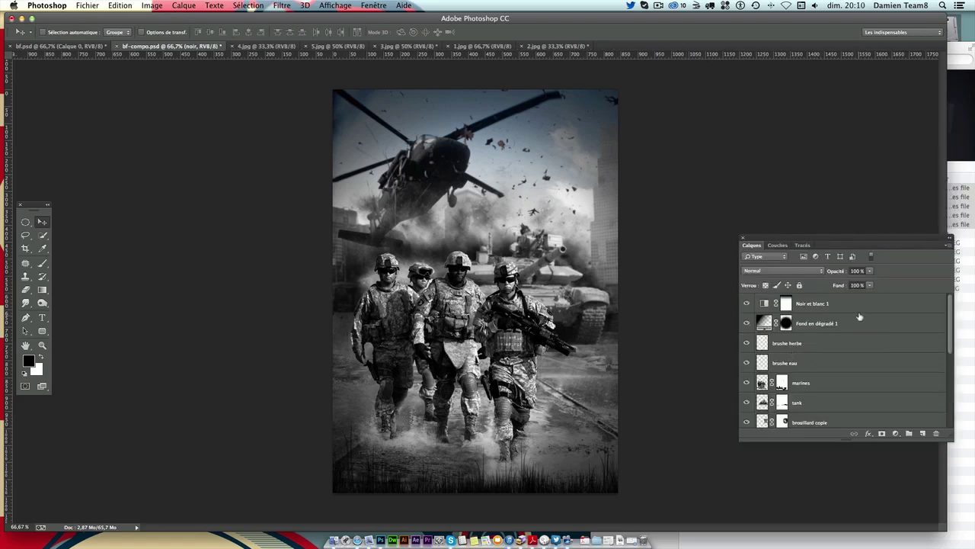
pyautogui.click(854, 309)
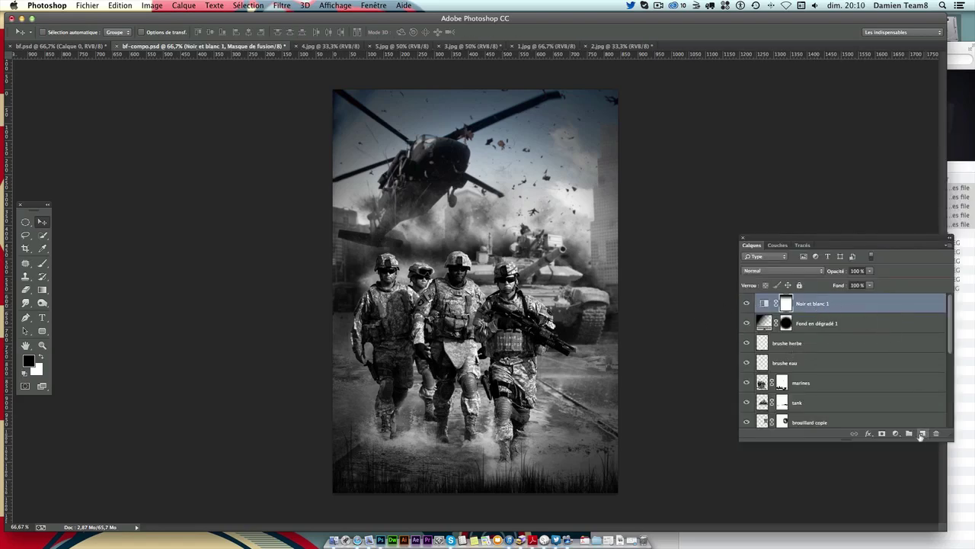
pyautogui.click(896, 434)
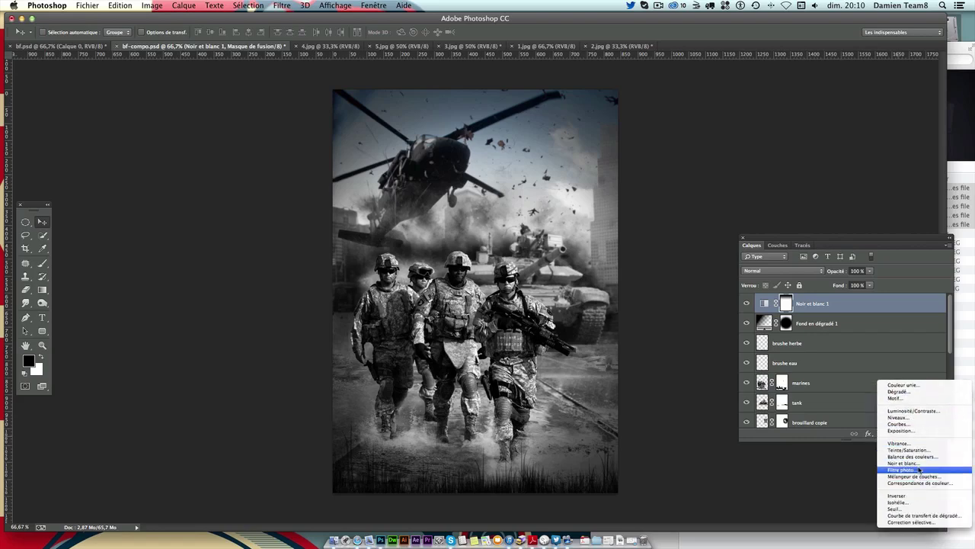
pyautogui.click(901, 456)
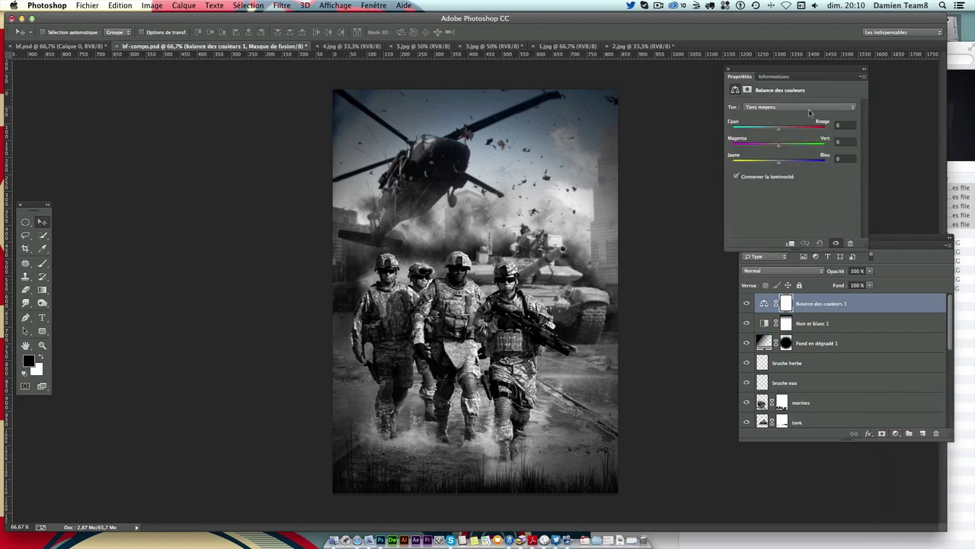
# Step: Set the colour balance midtones to -27, -8, +11 and compare before and after
pyautogui.click(775, 106)
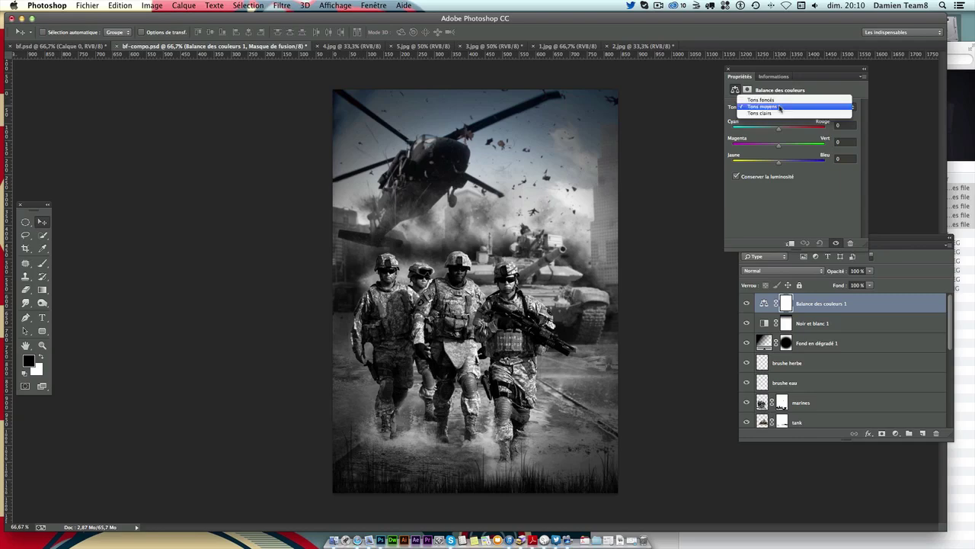
pyautogui.click(782, 161)
pyautogui.moveTo(779, 130); pyautogui.dragTo(770, 131)
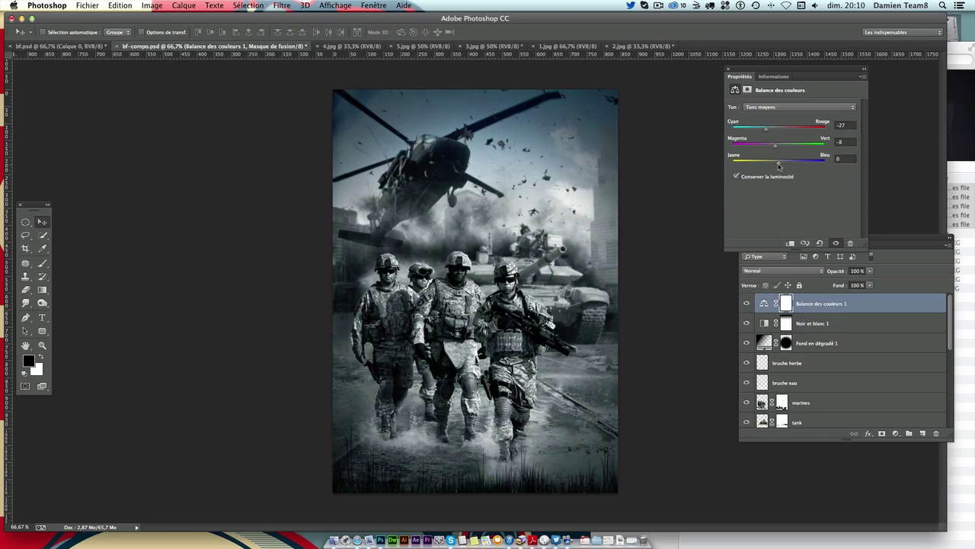
pyautogui.moveTo(780, 165); pyautogui.dragTo(788, 167)
pyautogui.click(748, 304)
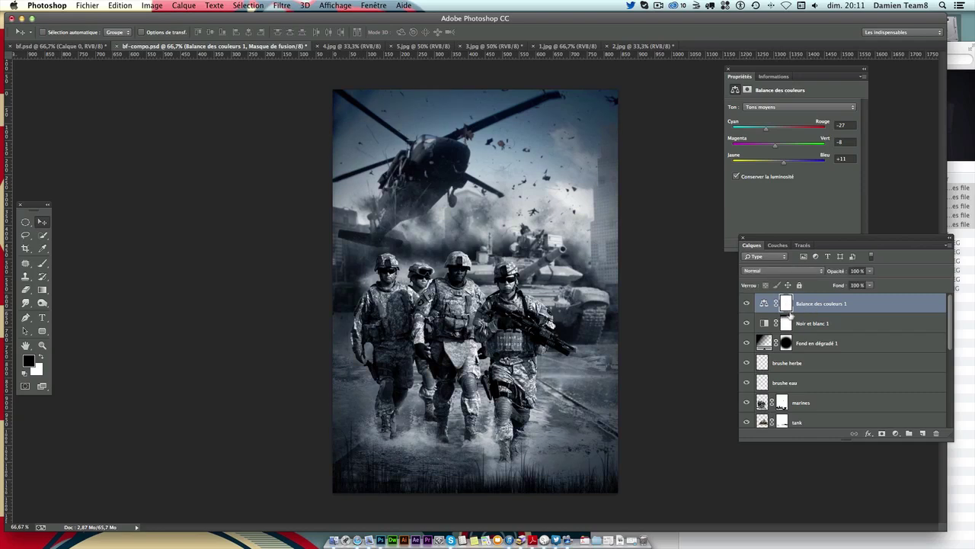
pyautogui.click(786, 305)
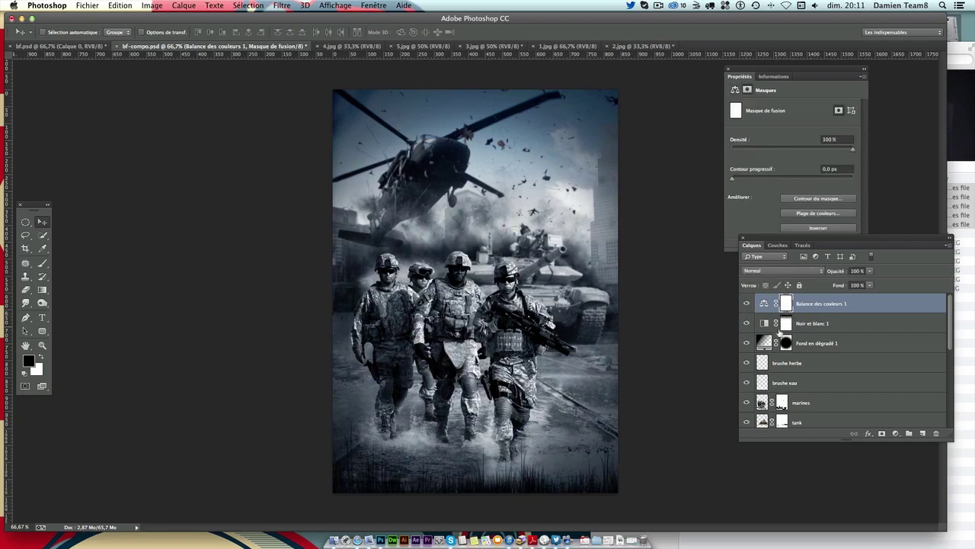
pyautogui.click(43, 289)
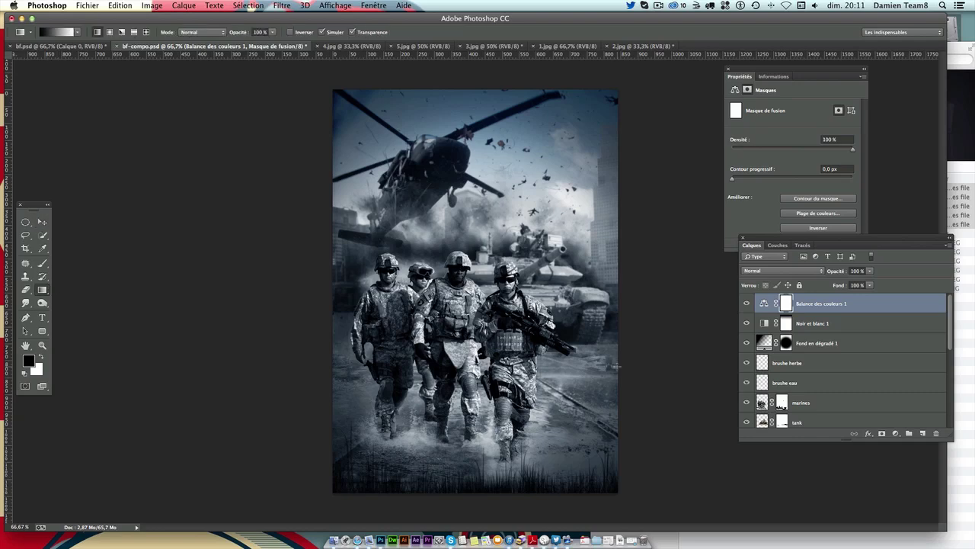
# Step: Draw a vertical gradient on the colour balance mask so the blue tint fades toward the bottom
pyautogui.moveTo(484, 360); pyautogui.dragTo(484, 146)
pyautogui.moveTo(455, 149); pyautogui.dragTo(456, 290)
pyautogui.click(746, 303)
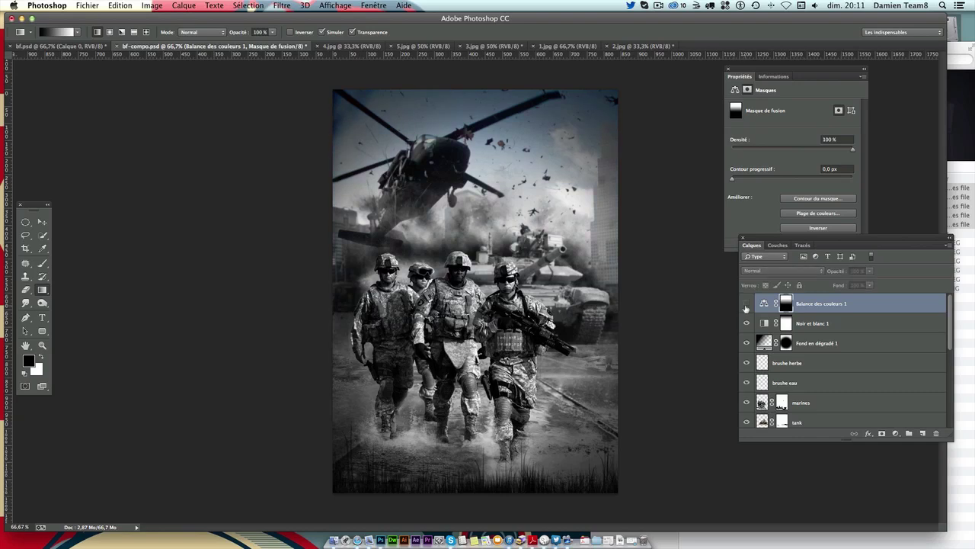
pyautogui.click(746, 303)
# Step: Zoom to 100% and set a small soft brush at about half opacity
pyautogui.hotkey('ctrl', '1')
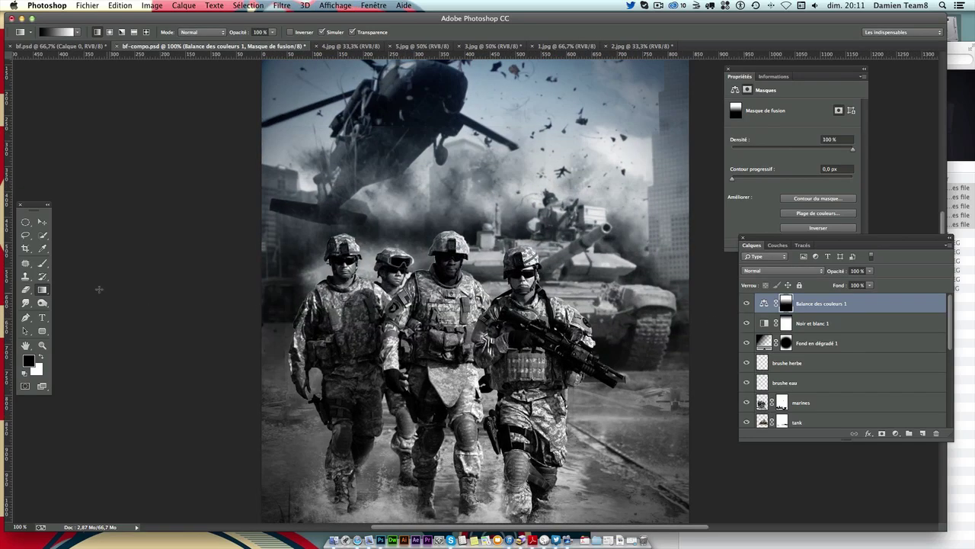
pyautogui.click(42, 263)
pyautogui.click(48, 33)
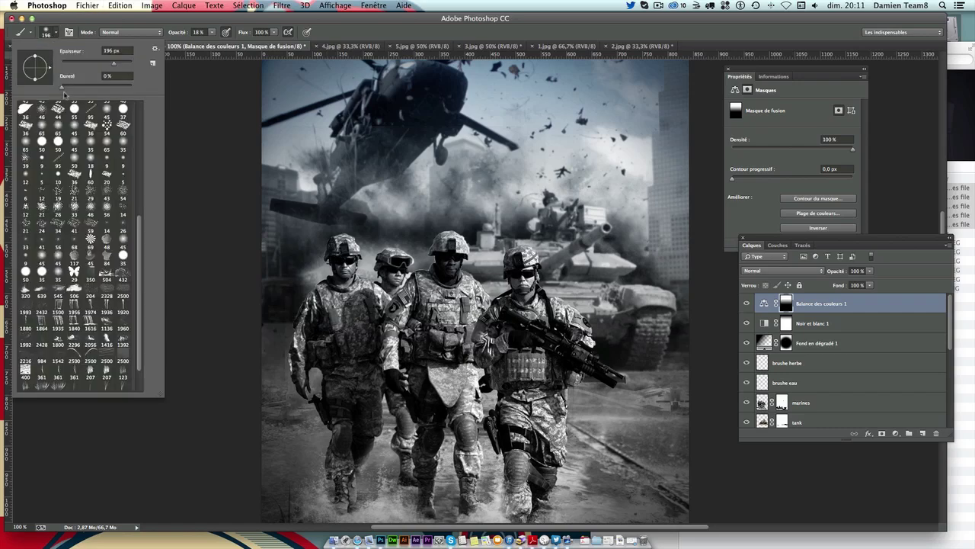
pyautogui.moveTo(85, 64); pyautogui.dragTo(76, 66)
pyautogui.press('Return')
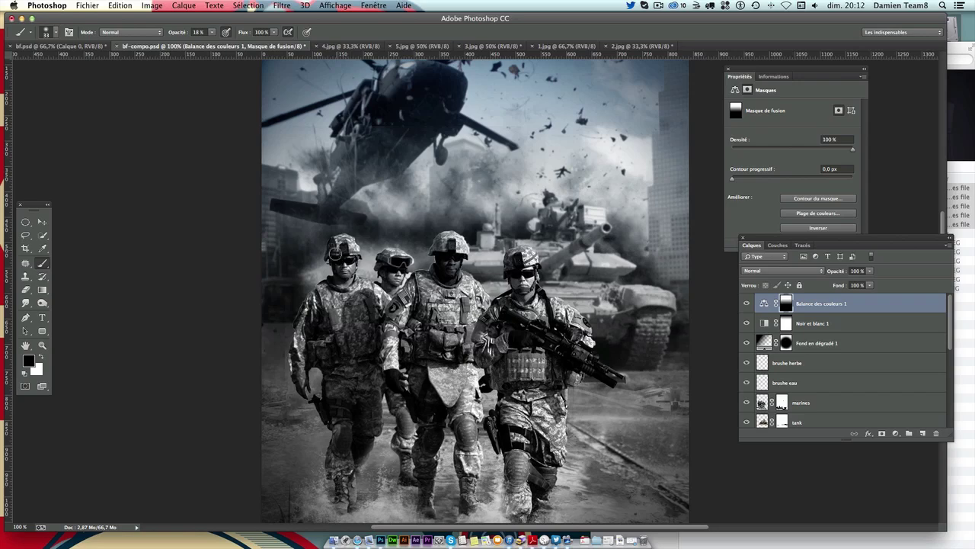
pyautogui.moveTo(211, 32)
pyautogui.mouseDown()
pyautogui.moveTo(229, 45)
pyautogui.moveTo(263, 48)
pyautogui.mouseUp()
# Step: Mask the blue tint off the middle and right soldiers' faces, then zoom out to the whole poster
pyautogui.moveTo(451, 270); pyautogui.dragTo(456, 263)
pyautogui.moveTo(511, 264); pyautogui.dragTo(517, 252)
pyautogui.press('super+h')
pyautogui.press('super+minus')
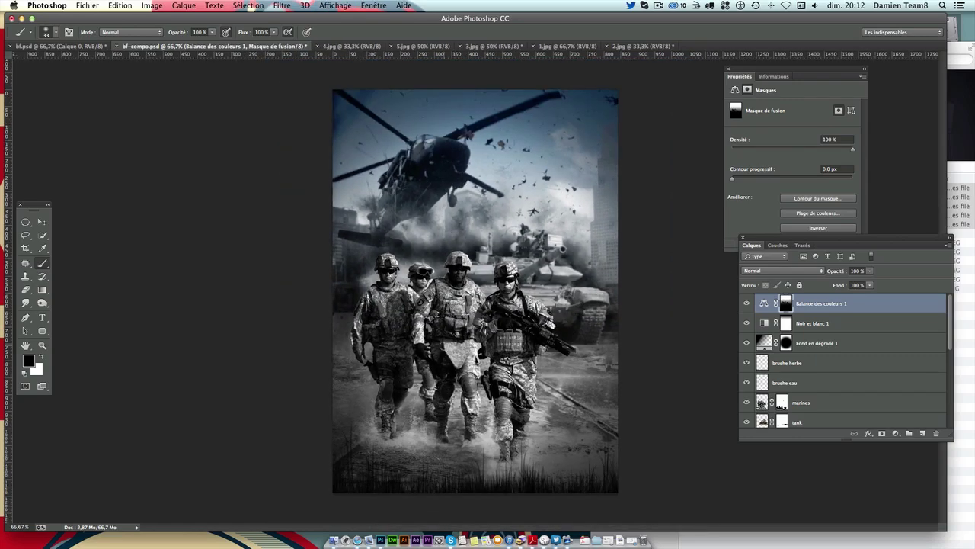
pyautogui.press('super+minus')
pyautogui.press('super+plus')
# Step: Clear the vertical centre guide in bf.psd, then return to bf-compo.psd
pyautogui.click(53, 45)
pyautogui.click(44, 222)
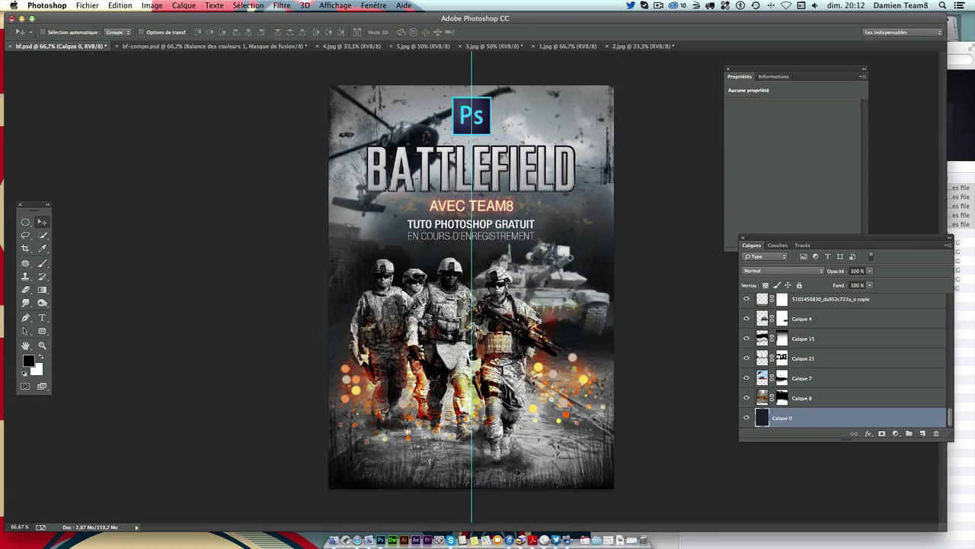
pyautogui.press('super+semicolon')
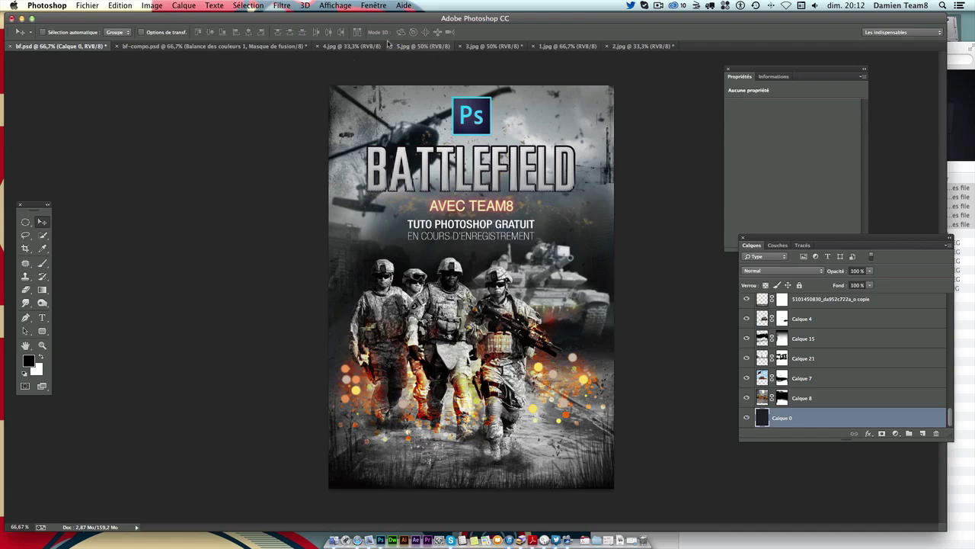
pyautogui.click(172, 46)
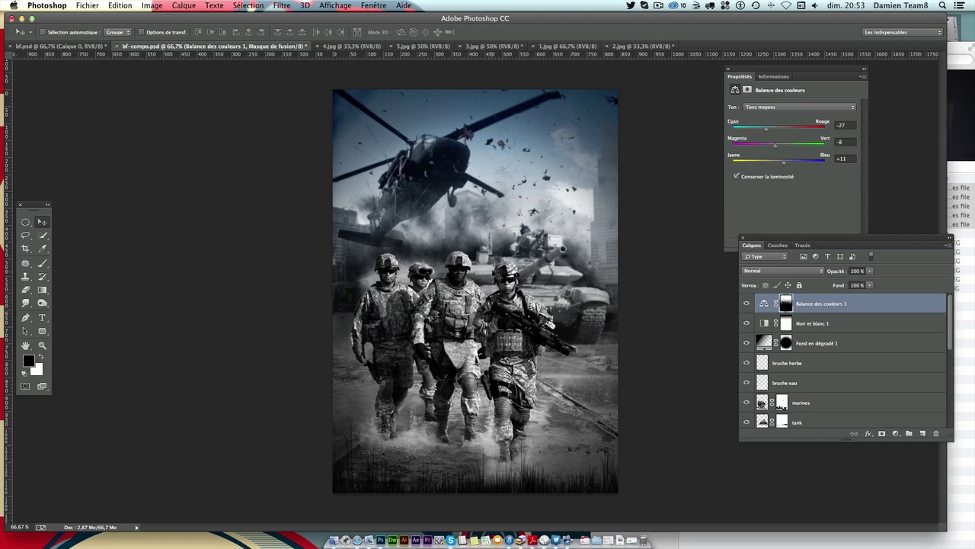
# Step: Add a new layer above the marines layer and set up a larger soft black brush
pyautogui.scroll(-2, 878, 387)
pyautogui.scroll(-1, 878, 387)
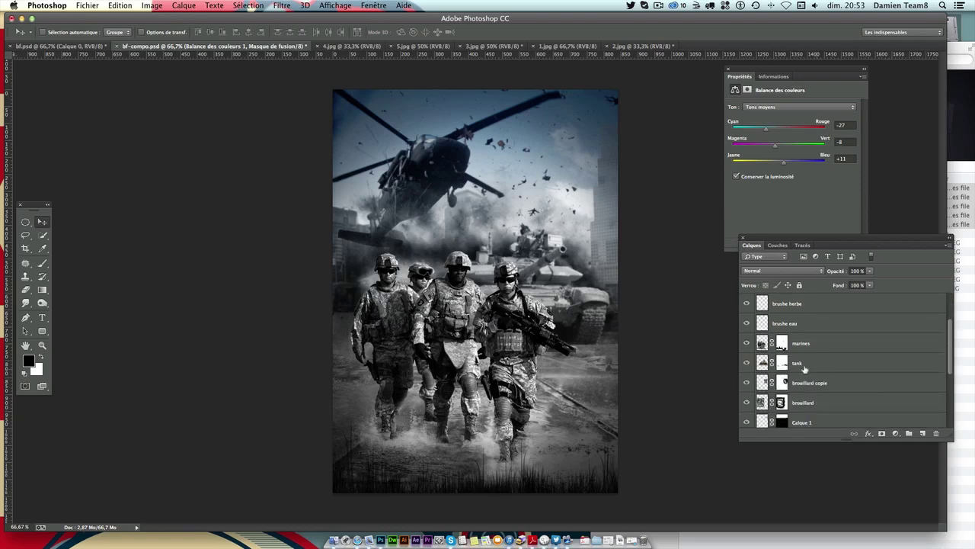
pyautogui.click(804, 370)
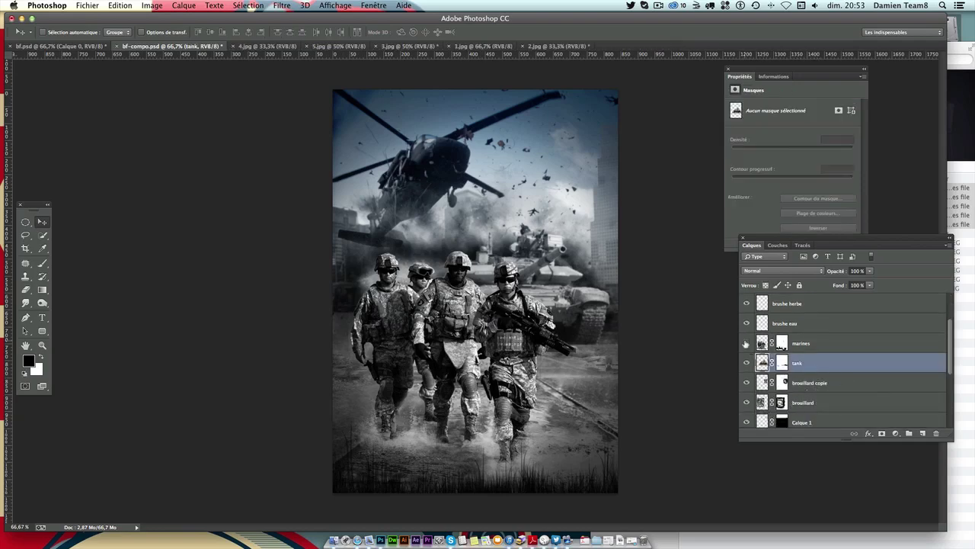
pyautogui.click(802, 345)
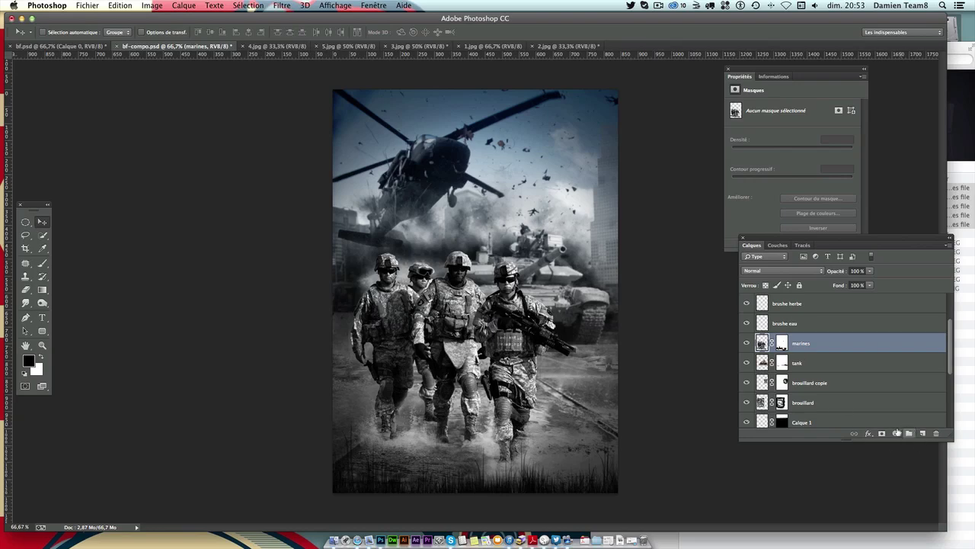
pyautogui.click(923, 433)
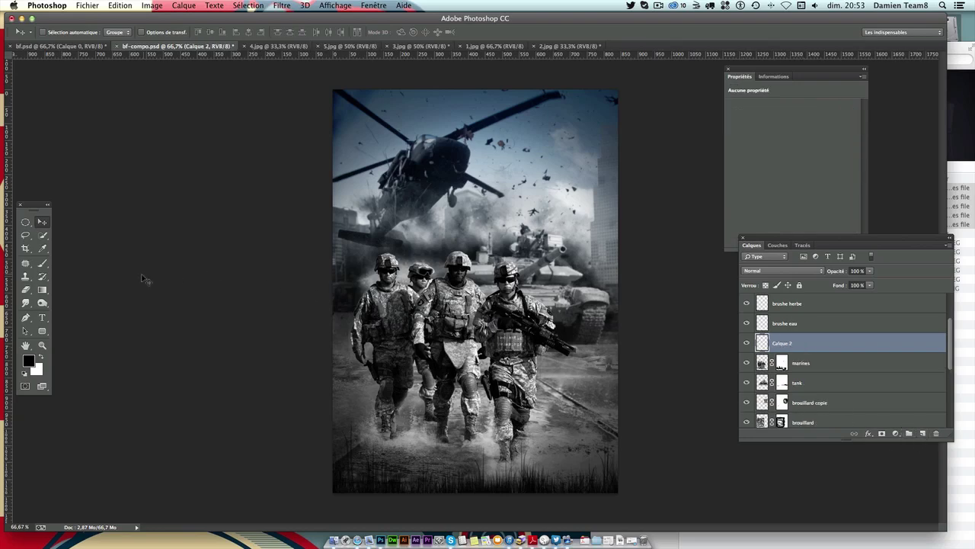
pyautogui.click(40, 264)
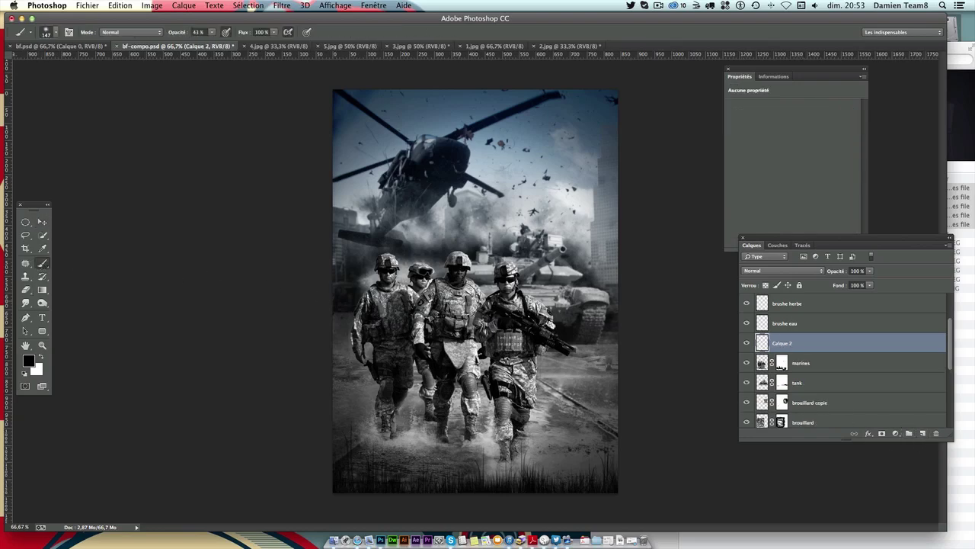
pyautogui.click(55, 32)
pyautogui.scroll(5, 122, 122)
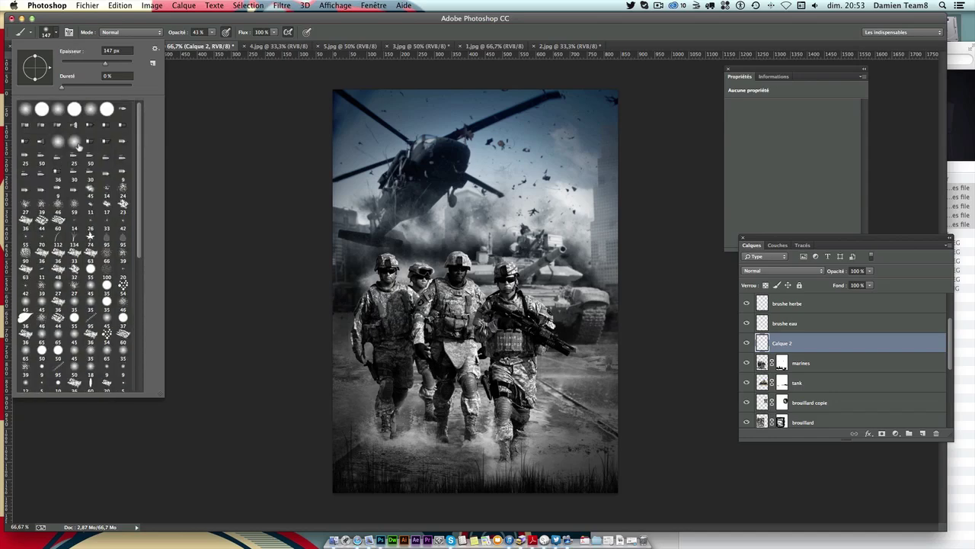
pyautogui.moveTo(109, 63); pyautogui.dragTo(103, 65)
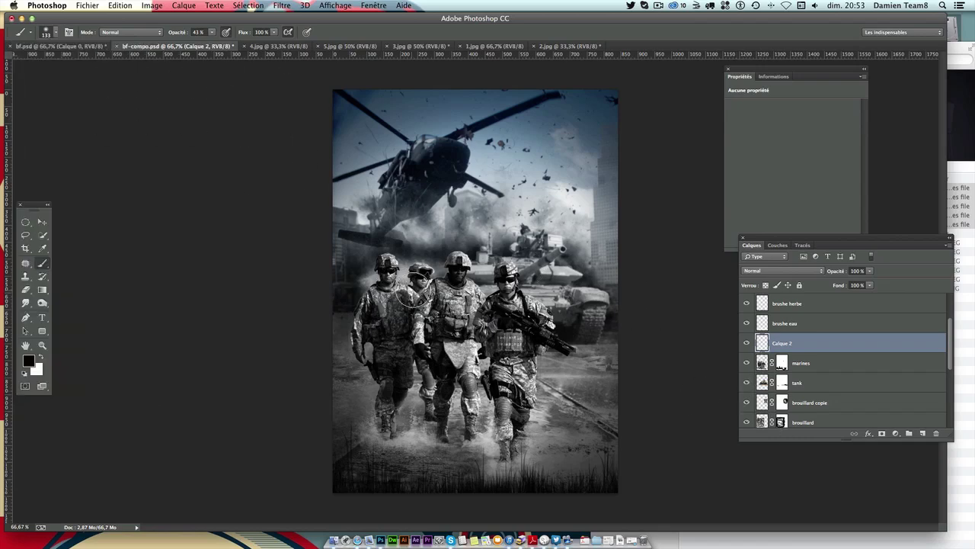
# Step: Paint dark strokes, move Calque 2 below the marines layer, and undo the stray strokes
pyautogui.moveTo(411, 296); pyautogui.dragTo(440, 283)
pyautogui.moveTo(809, 350); pyautogui.dragTo(797, 363)
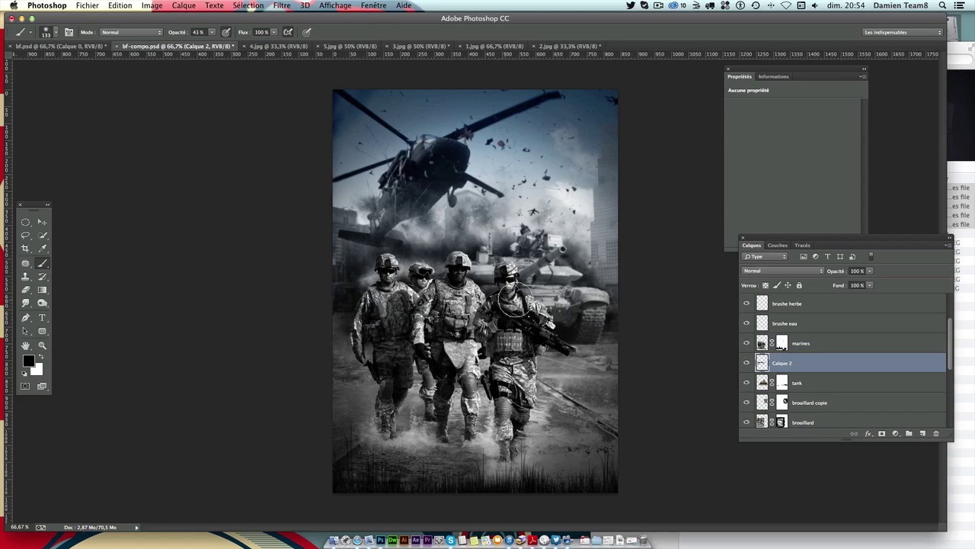
pyautogui.moveTo(528, 320); pyautogui.dragTo(598, 347)
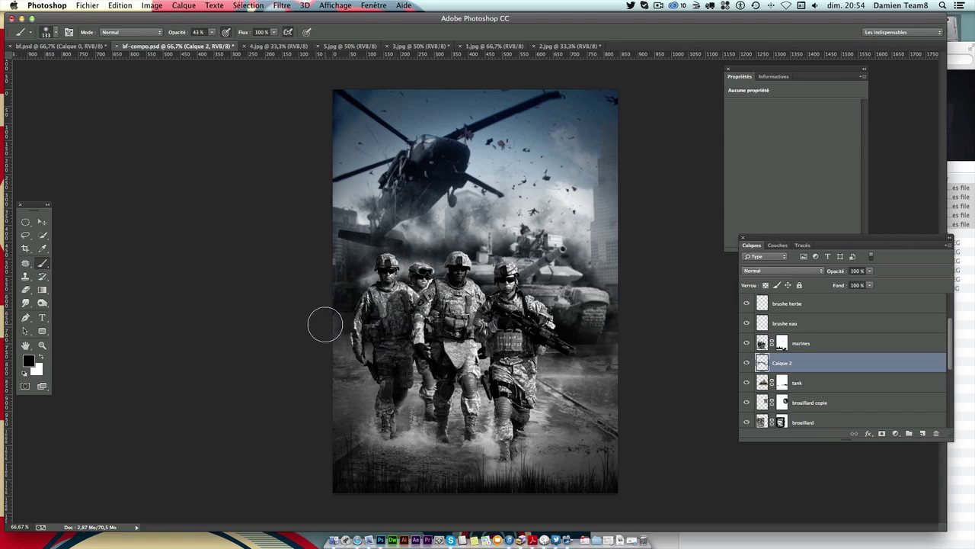
pyautogui.press('super+z')
pyautogui.press('super+alt+z')
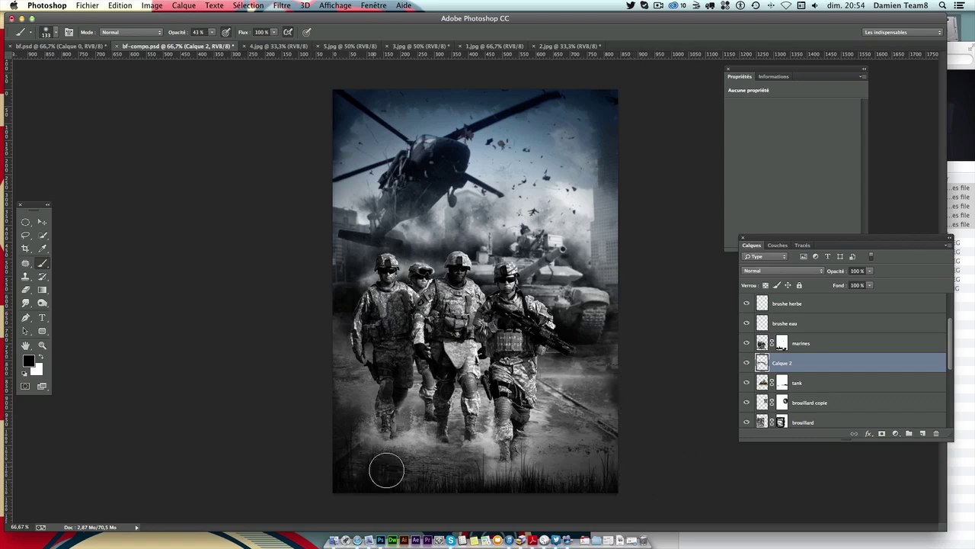
# Step: Darken the bottom of the poster and the road with strokes at 9% and then 20% opacity
pyautogui.click(211, 32)
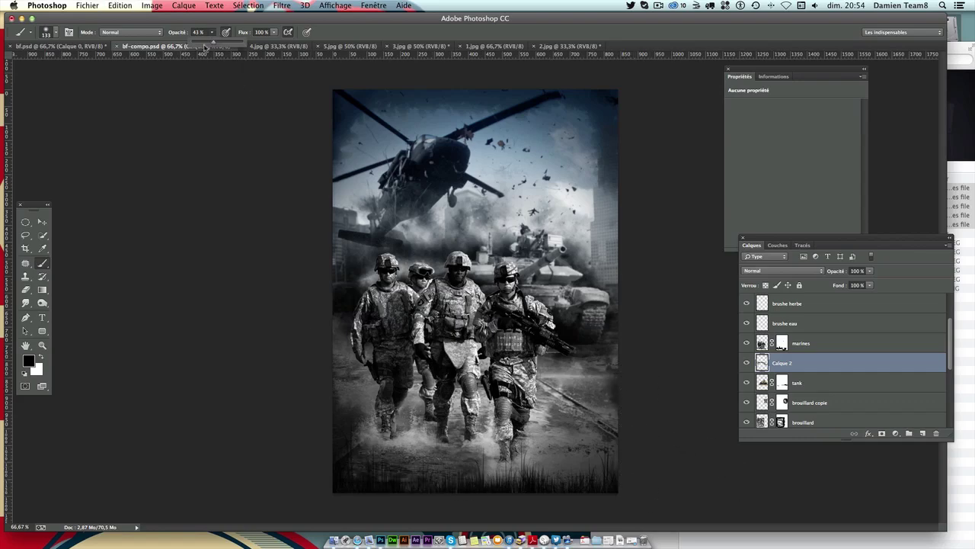
pyautogui.click(370, 476)
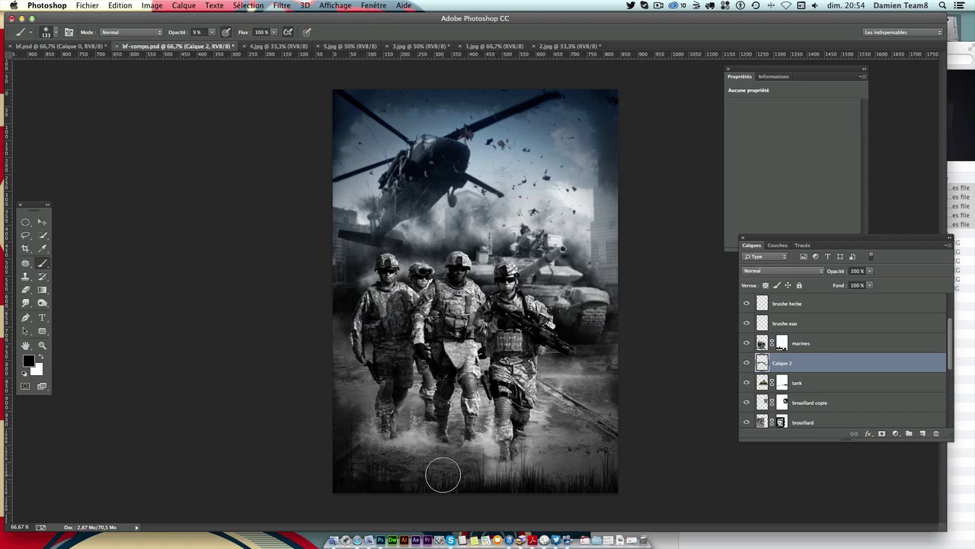
pyautogui.moveTo(361, 465); pyautogui.dragTo(440, 465)
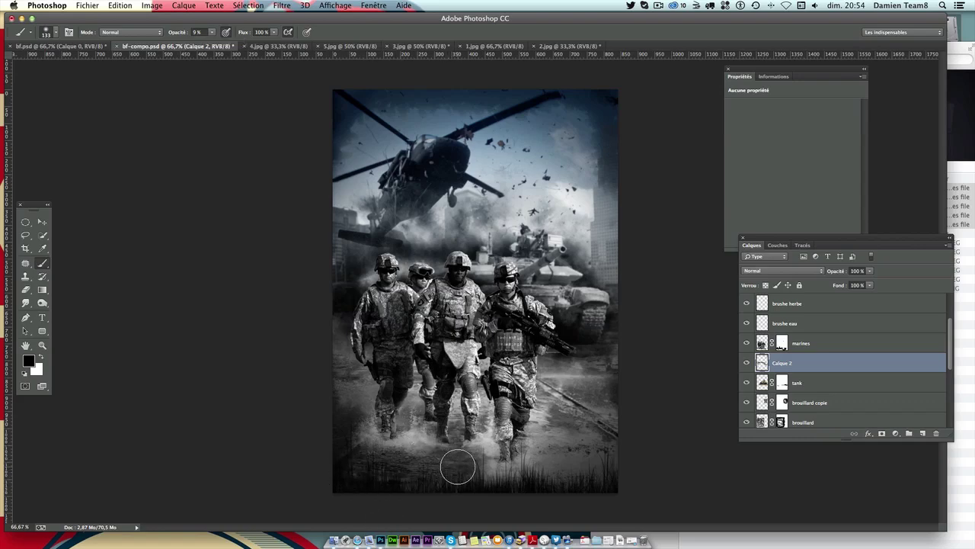
pyautogui.click(212, 32)
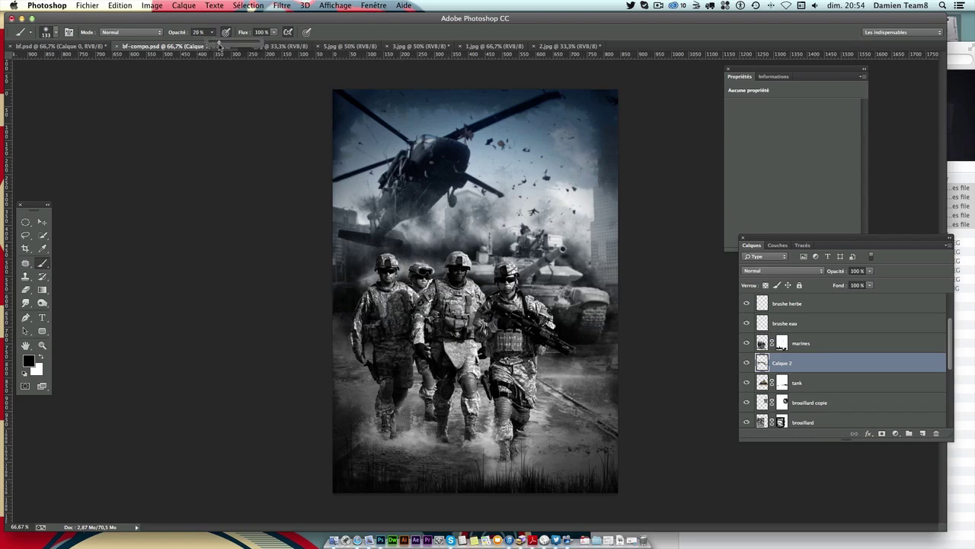
pyautogui.click(370, 452)
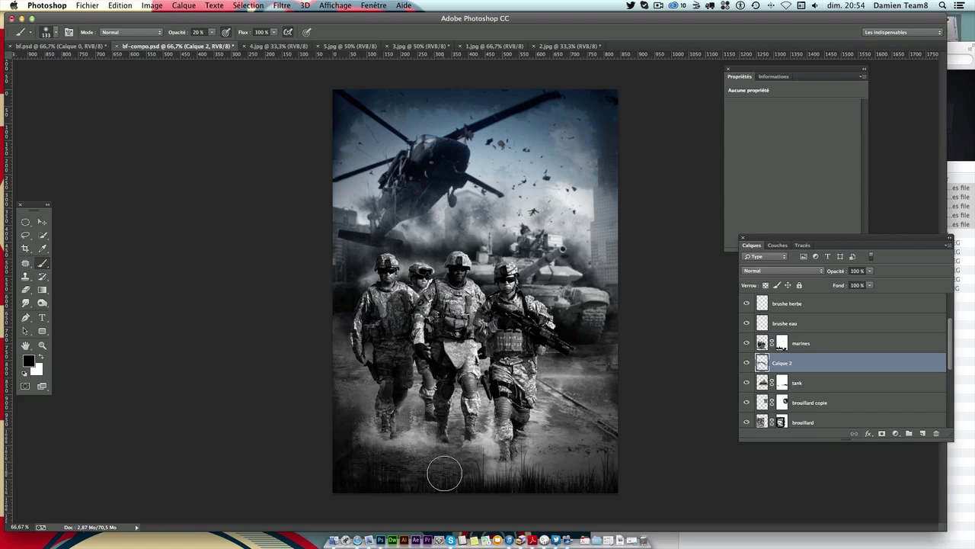
pyautogui.moveTo(437, 455)
pyautogui.mouseDown()
pyautogui.moveTo(582, 470)
pyautogui.moveTo(613, 404)
pyautogui.moveTo(615, 450)
pyautogui.moveTo(559, 396)
pyautogui.moveTo(569, 470)
pyautogui.mouseUp()
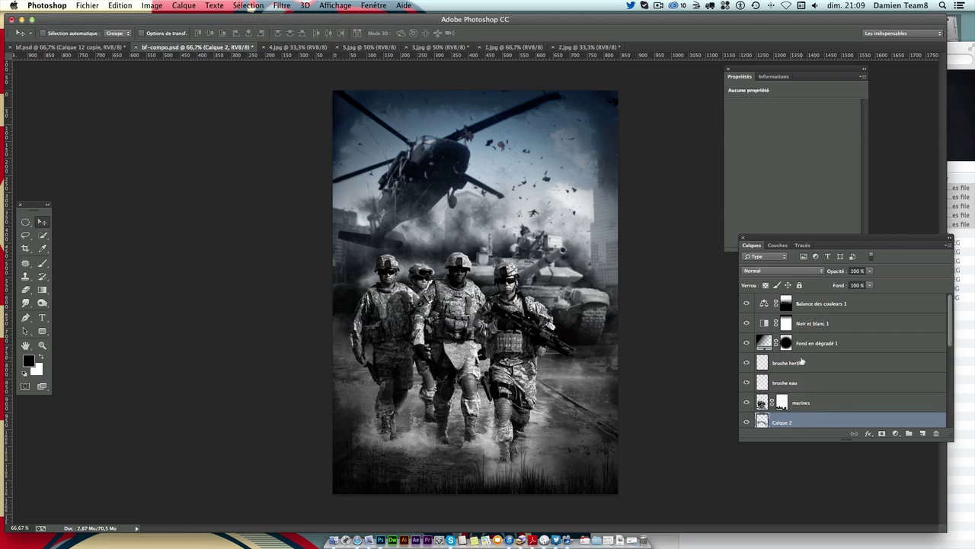
# Step: Open bulles.png from the imgs folder with Adobe Photoshop CC using Finder's Ouvrir avec menu
pyautogui.click(963, 103)
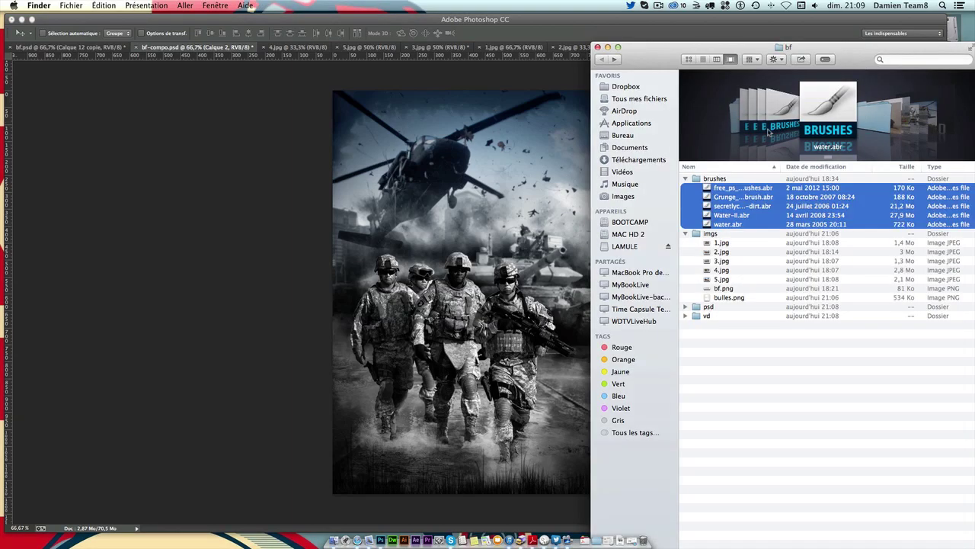
pyautogui.click(714, 179)
pyautogui.click(737, 288)
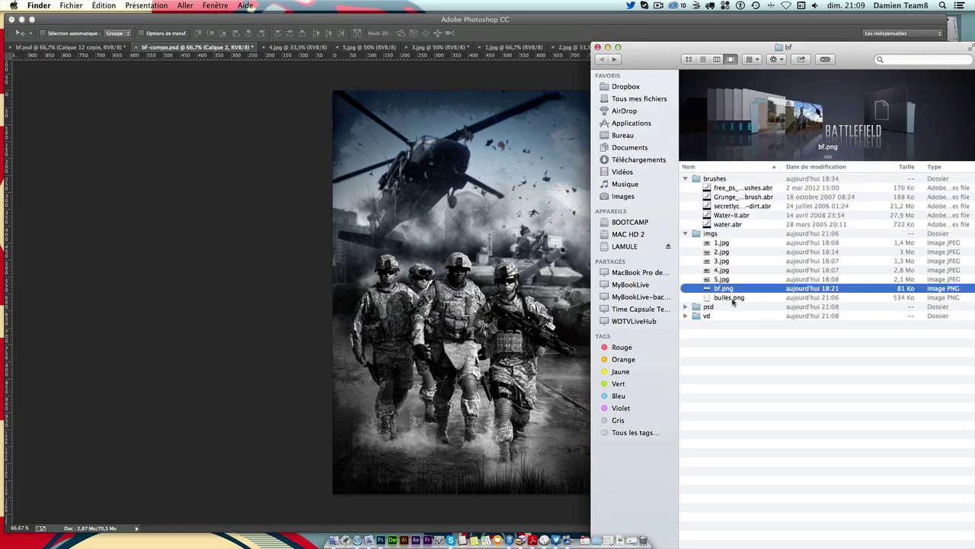
pyautogui.rightClick(736, 301)
pyautogui.moveTo(768, 314)
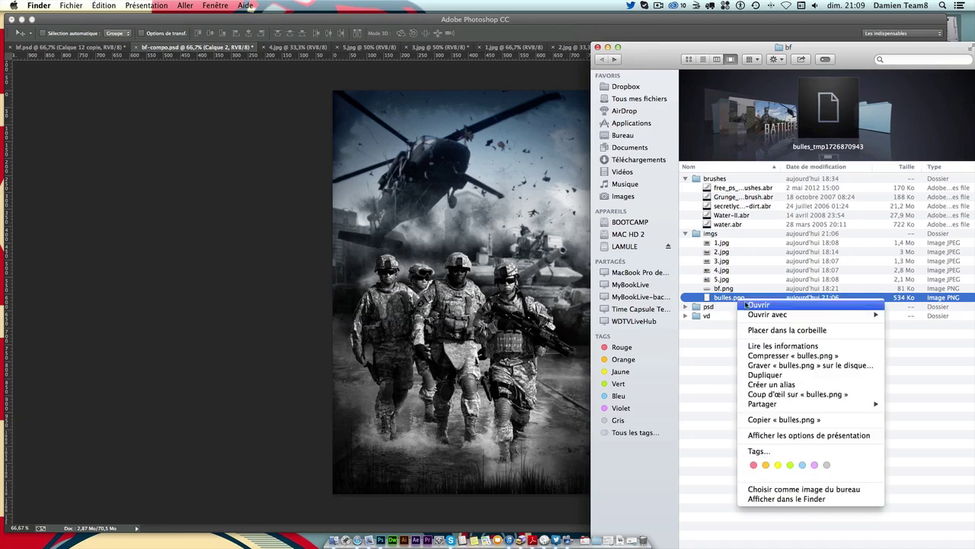
pyautogui.click(690, 342)
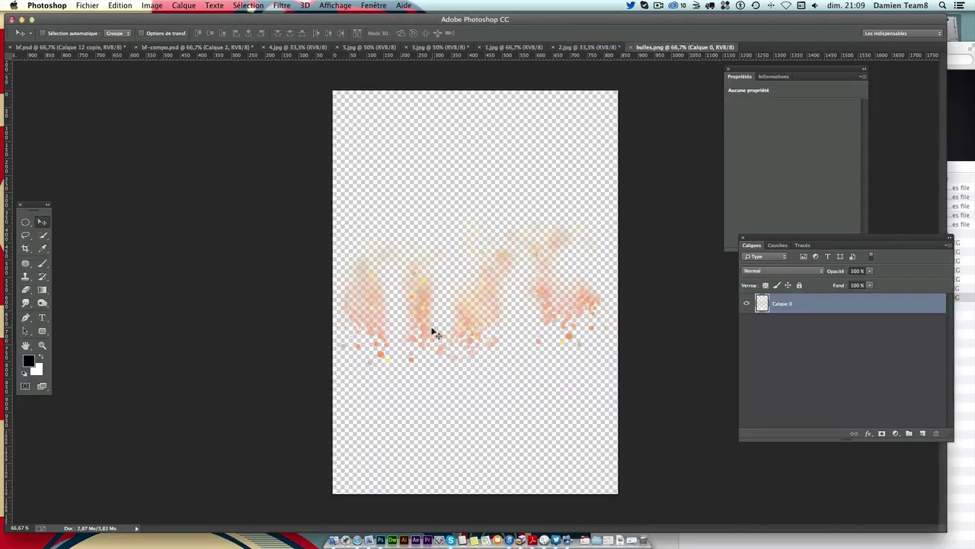
# Step: Move the ember particles higher and draw small elliptical selections below them on a new layer
pyautogui.moveTo(434, 333); pyautogui.dragTo(432, 287)
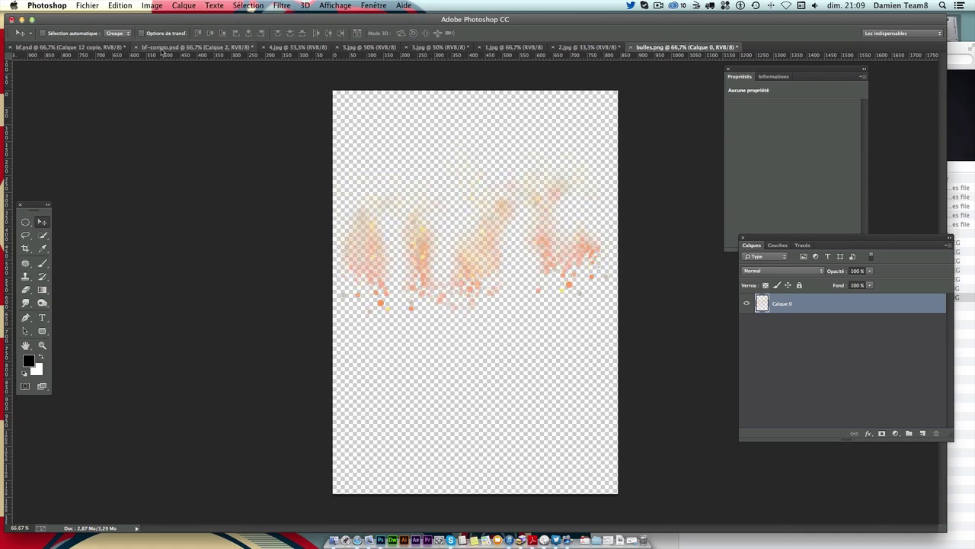
pyautogui.moveTo(551, 273); pyautogui.dragTo(553, 216)
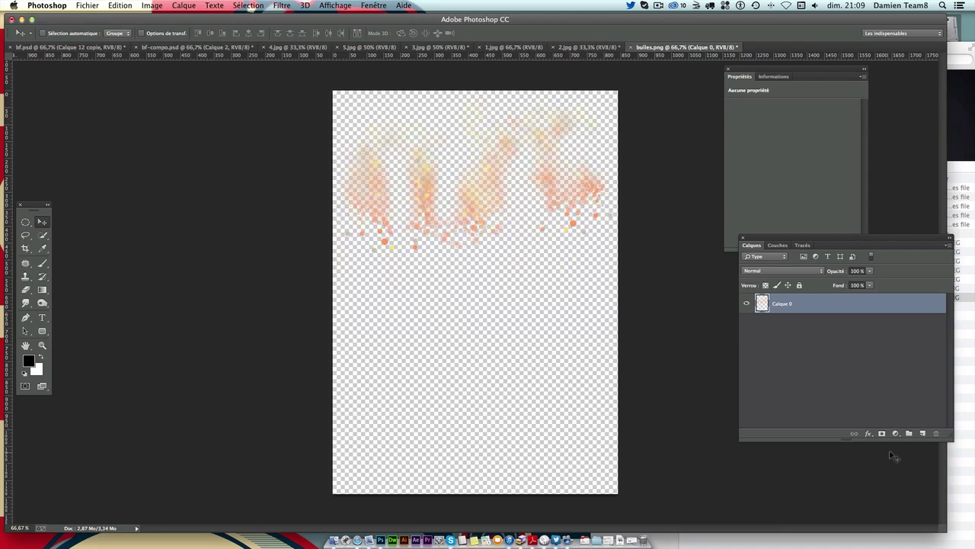
pyautogui.click(921, 433)
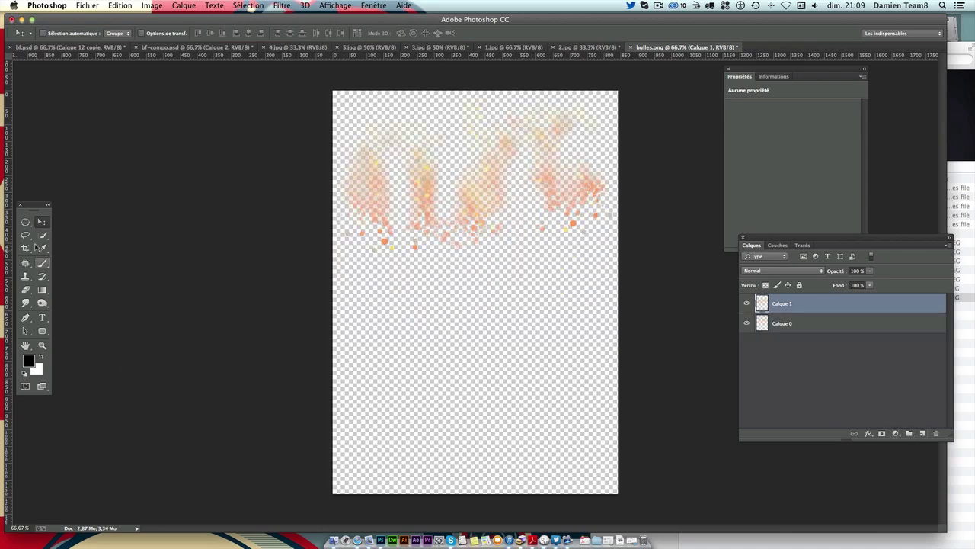
pyautogui.press('m')
pyautogui.moveTo(409, 326)
pyautogui.mouseDown()
pyautogui.moveTo(449, 345)
pyautogui.moveTo(433, 343)
pyautogui.mouseUp()
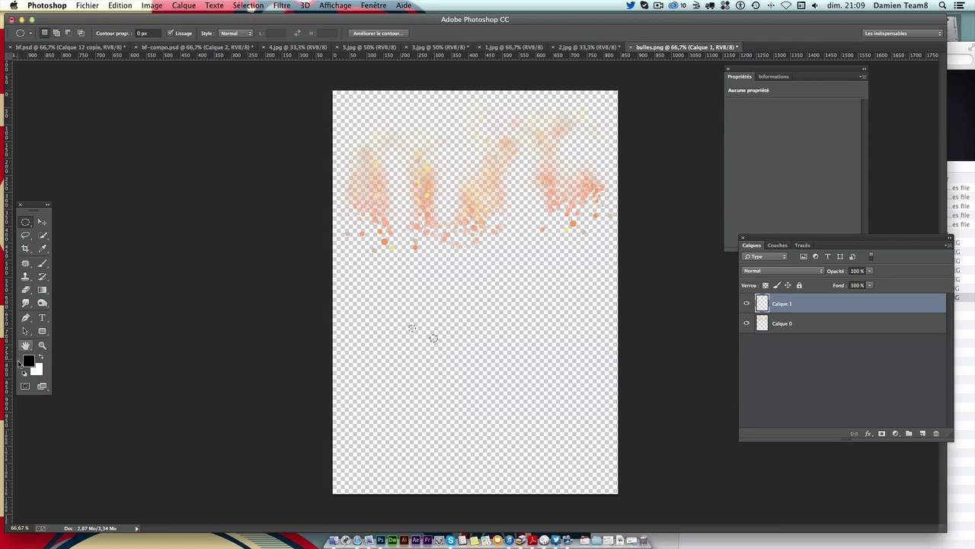
# Step: Fill the circular selections with a pale yellow sampled from the embers
pyautogui.click(28, 359)
pyautogui.click(392, 246)
pyautogui.press('Return')
pyautogui.hotkey('shift', 'BackSpace')
pyautogui.press('Return')
pyautogui.hotkey('ctrl', 's')
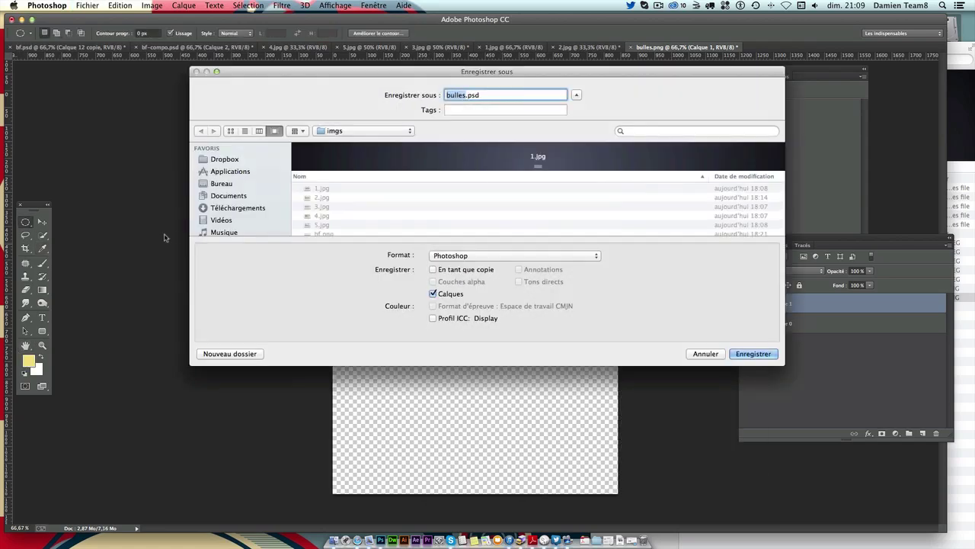
pyautogui.press('Escape')
# Step: Scatter several copies of the yellow dots and shrink the last dot group
pyautogui.press('v')
pyautogui.hotkey('ctrl', 'd')
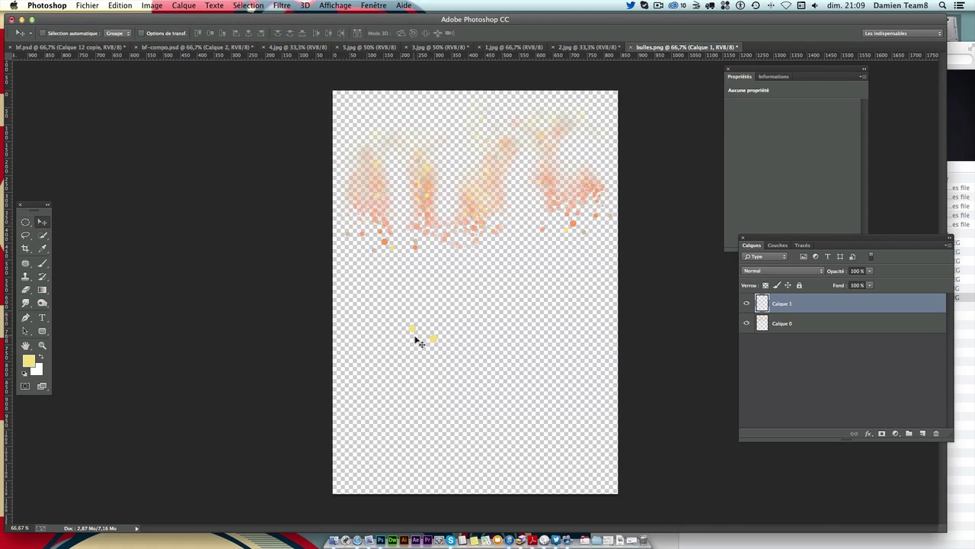
pyautogui.moveTo(434, 377)
pyautogui.mouseDown()
pyautogui.moveTo(500, 343)
pyautogui.moveTo(433, 383)
pyautogui.moveTo(411, 348)
pyautogui.moveTo(382, 337)
pyautogui.mouseUp()
pyautogui.moveTo(525, 331)
pyautogui.mouseDown()
pyautogui.moveTo(577, 370)
pyautogui.moveTo(511, 361)
pyautogui.moveTo(532, 354)
pyautogui.moveTo(499, 315)
pyautogui.mouseUp()
pyautogui.hotkey('ctrl', 't')
pyautogui.press('Return')
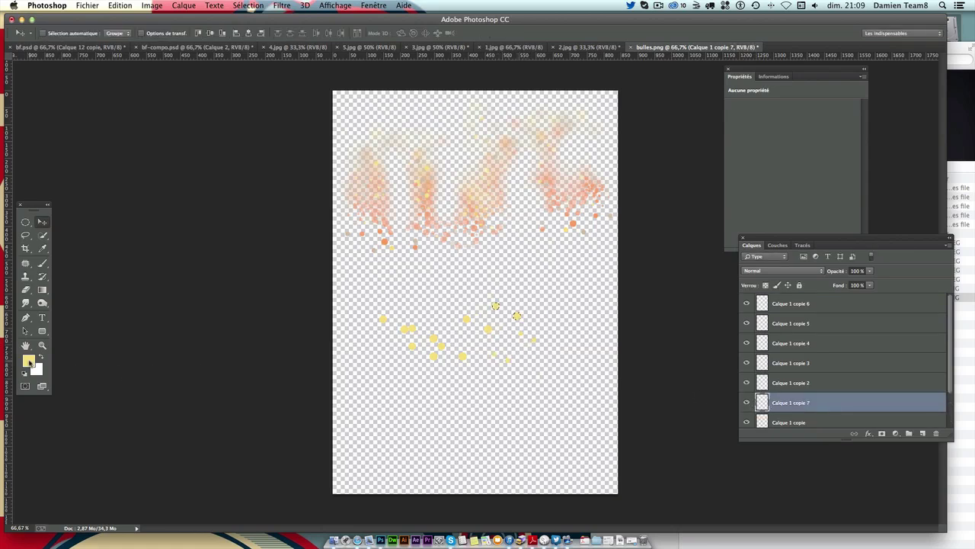
# Step: Recolour two dots with an orange sampled from the embers
pyautogui.click(29, 362)
pyautogui.click(458, 243)
pyautogui.press('Return')
pyautogui.hotkey('shift', 'BackSpace')
pyautogui.press('Return')
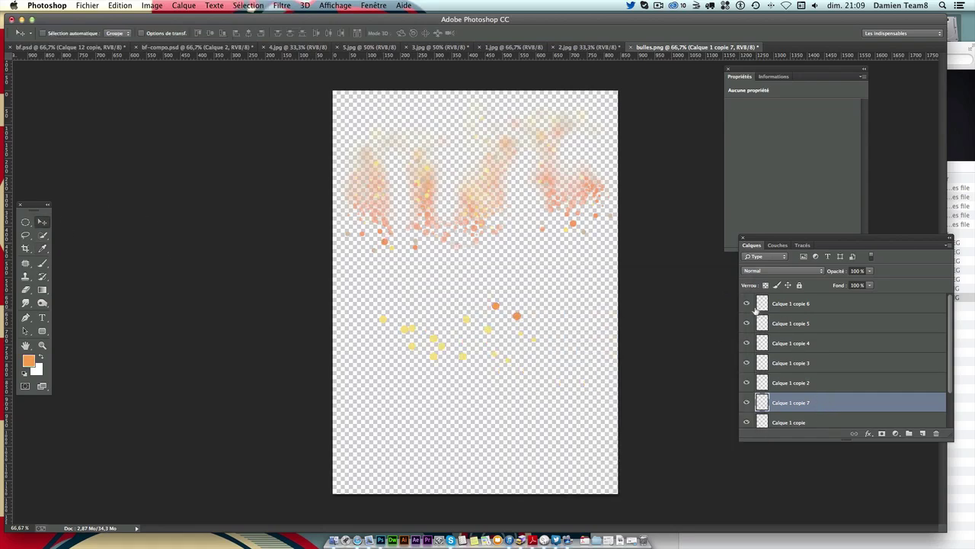
# Step: Merge the dot layers into one and add a duplicate scaled to about 61%
pyautogui.click(793, 303)
pyautogui.click(747, 303)
pyautogui.scroll(-3, 799, 404)
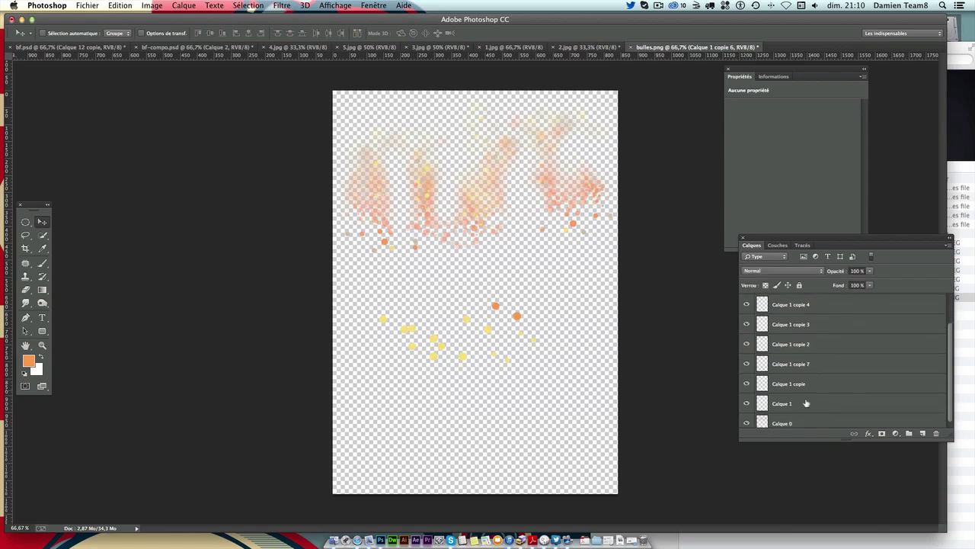
pyautogui.rightClick(802, 402)
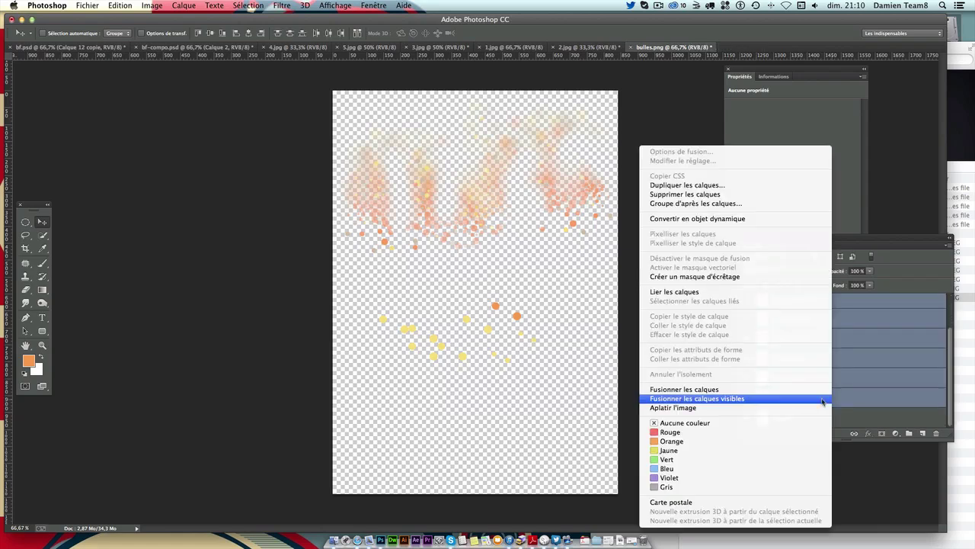
pyautogui.click(731, 391)
pyautogui.moveTo(510, 373)
pyautogui.keyDown('alt'); pyautogui.mouseDown()
pyautogui.moveTo(483, 394)
pyautogui.moveTo(449, 355)
pyautogui.moveTo(549, 356)
pyautogui.mouseUp(); pyautogui.keyUp('alt')
pyautogui.hotkey('ctrl', 't')
pyautogui.press('Return')
# Step: Duplicate the dot cluster up and left and nudge the orange particles into place
pyautogui.keyDown('ctrl'); pyautogui.click(520, 321); pyautogui.keyUp('ctrl')
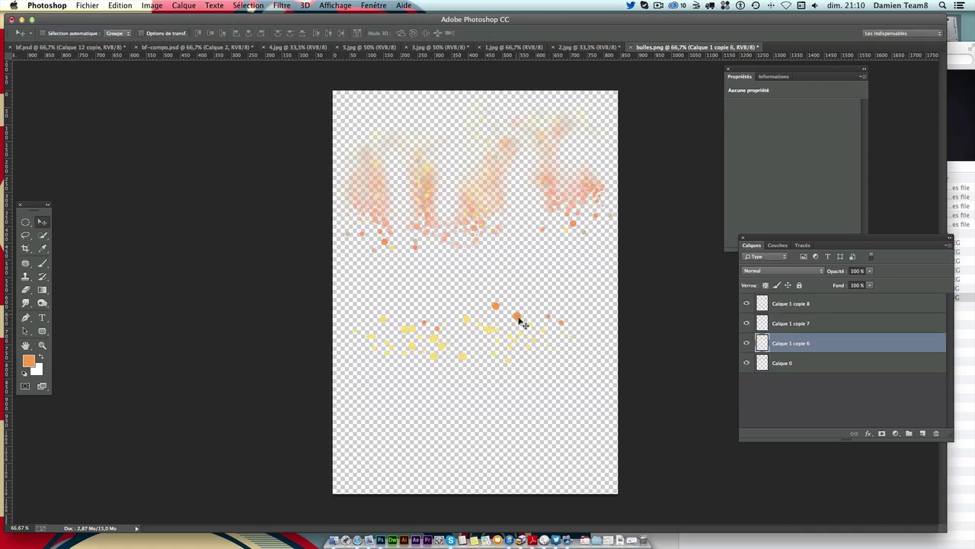
pyautogui.keyDown('alt'); pyautogui.moveTo(522, 323); pyautogui.dragTo(497, 305); pyautogui.keyUp('alt')
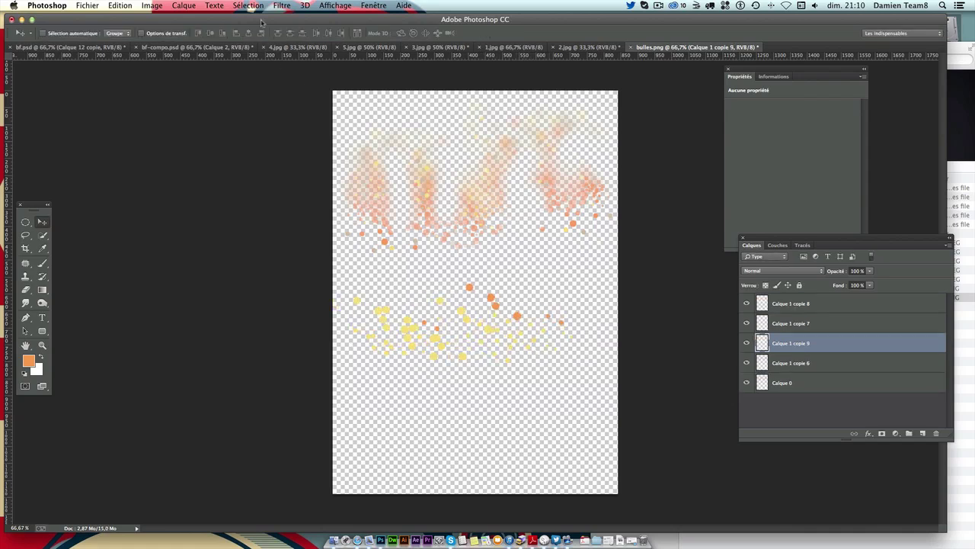
pyautogui.click(282, 6)
pyautogui.click(297, 15)
pyautogui.moveTo(485, 288)
pyautogui.mouseDown()
pyautogui.moveTo(480, 280)
pyautogui.moveTo(464, 331)
pyautogui.moveTo(499, 349)
pyautogui.mouseUp()
pyautogui.press('super+f')
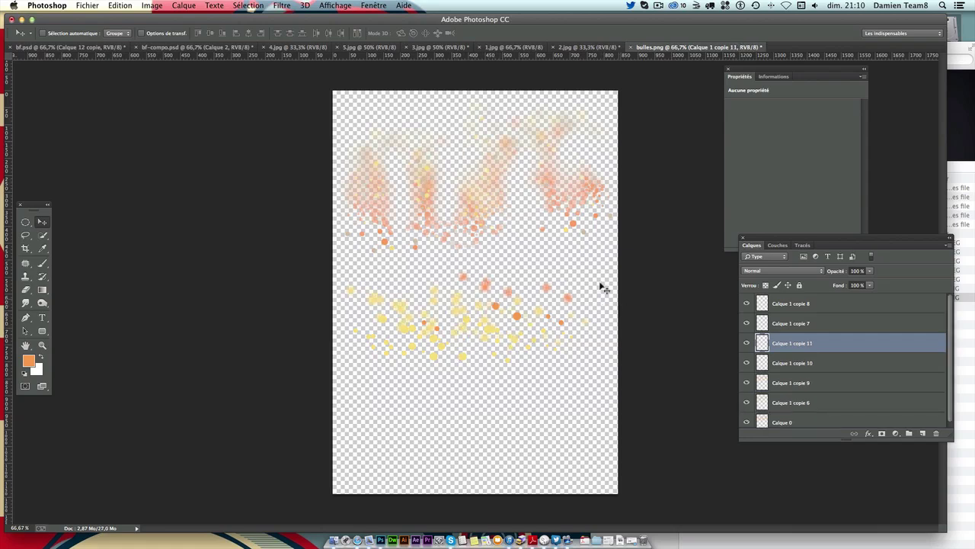
# Step: Delete the Calque 1 copie layers, leaving only the base ember layer
pyautogui.click(796, 303)
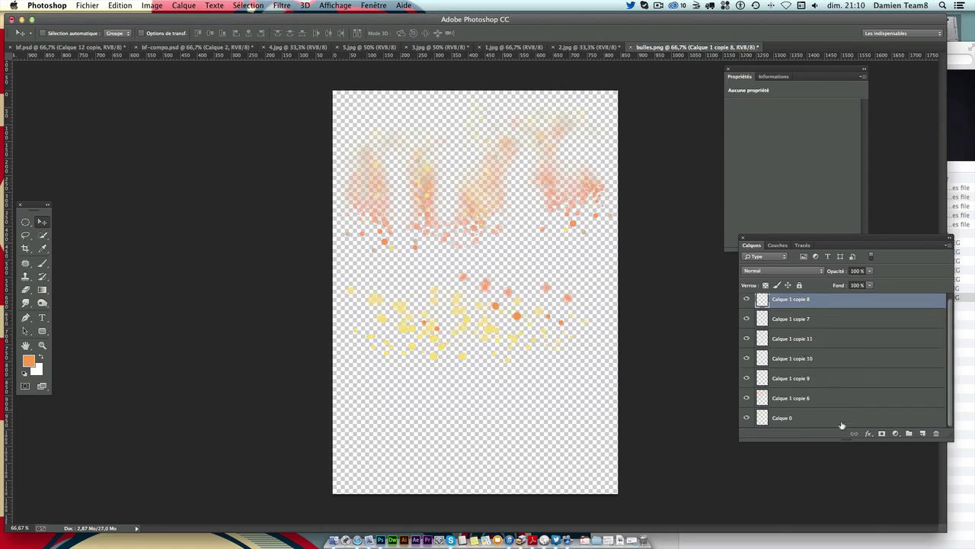
pyautogui.keyDown('shift'); pyautogui.click(831, 404); pyautogui.keyUp('shift')
pyautogui.moveTo(830, 404)
pyautogui.mouseDown()
pyautogui.moveTo(952, 406)
pyautogui.moveTo(937, 433)
pyautogui.mouseUp()
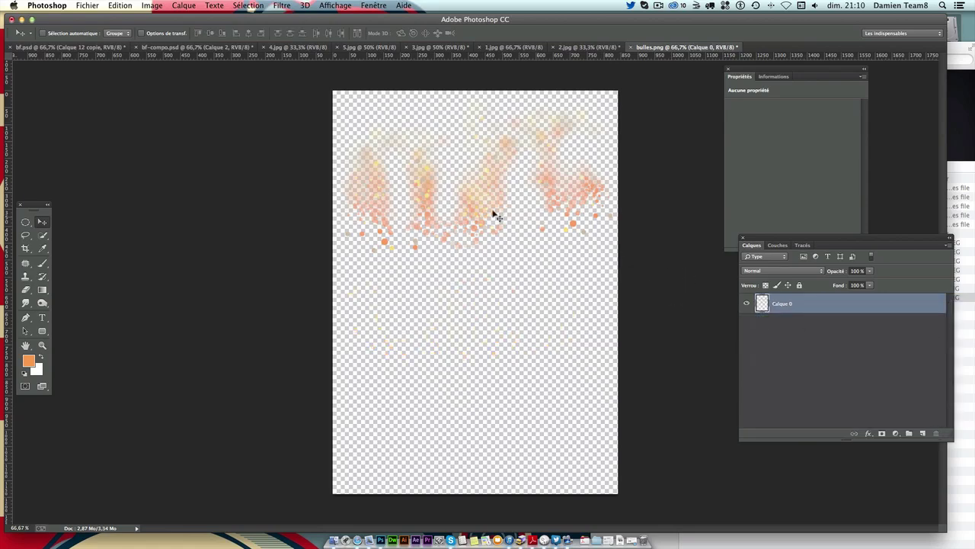
# Step: Bring the bulles ember layer into bf-compo as Calque 3, stack it on top, and position it over the soldiers
pyautogui.moveTo(686, 47)
pyautogui.mouseDown()
pyautogui.moveTo(93, 83)
pyautogui.moveTo(71, 73)
pyautogui.mouseUp()
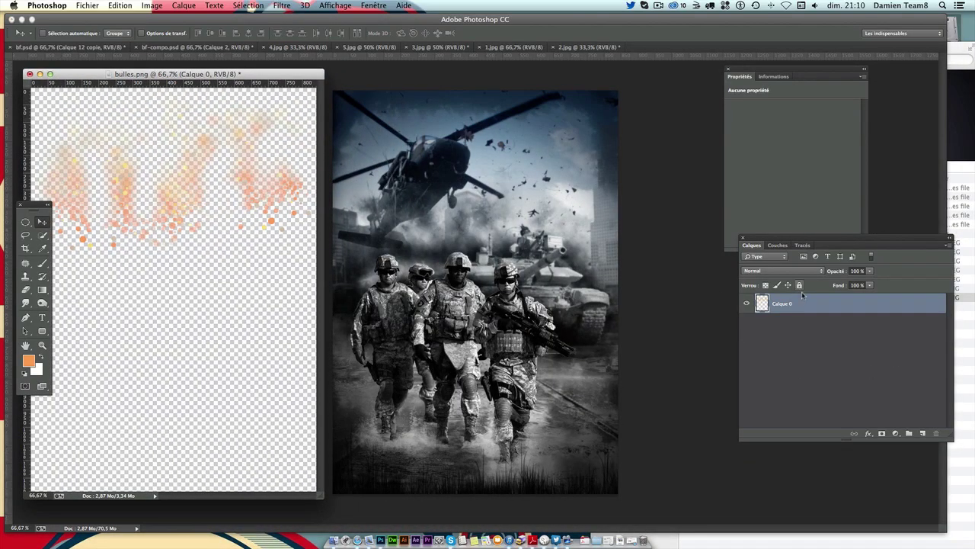
pyautogui.moveTo(803, 295); pyautogui.dragTo(518, 295)
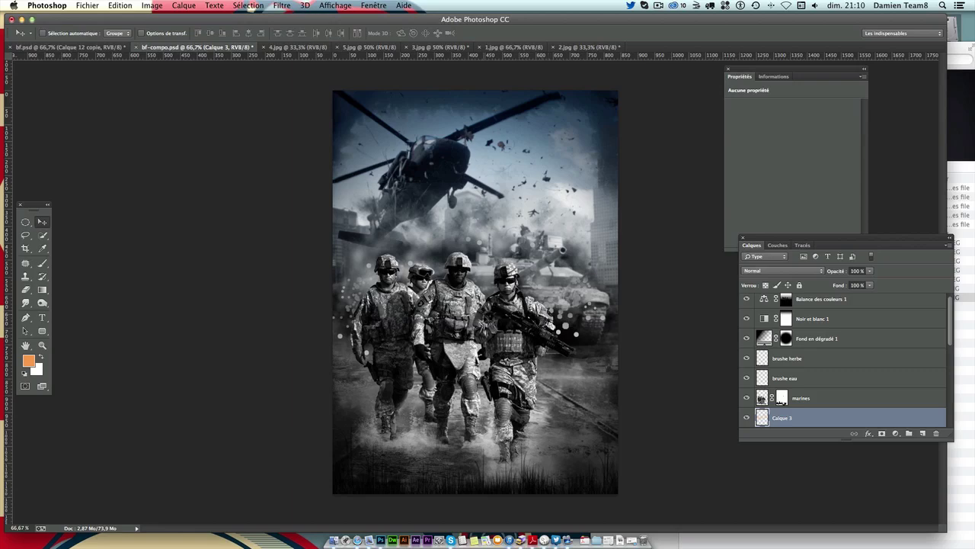
pyautogui.moveTo(487, 320)
pyautogui.mouseDown()
pyautogui.moveTo(470, 356)
pyautogui.moveTo(465, 285)
pyautogui.mouseUp()
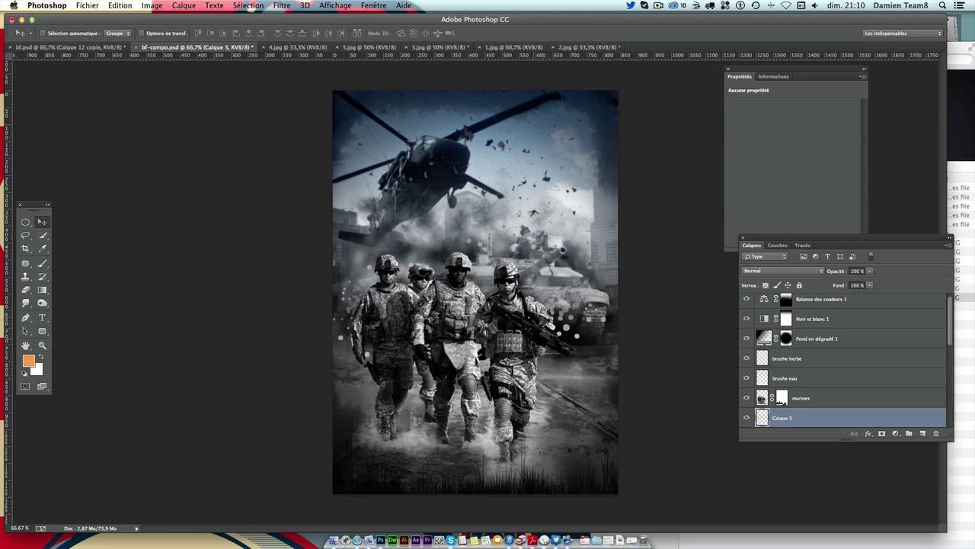
pyautogui.moveTo(588, 335); pyautogui.dragTo(614, 358)
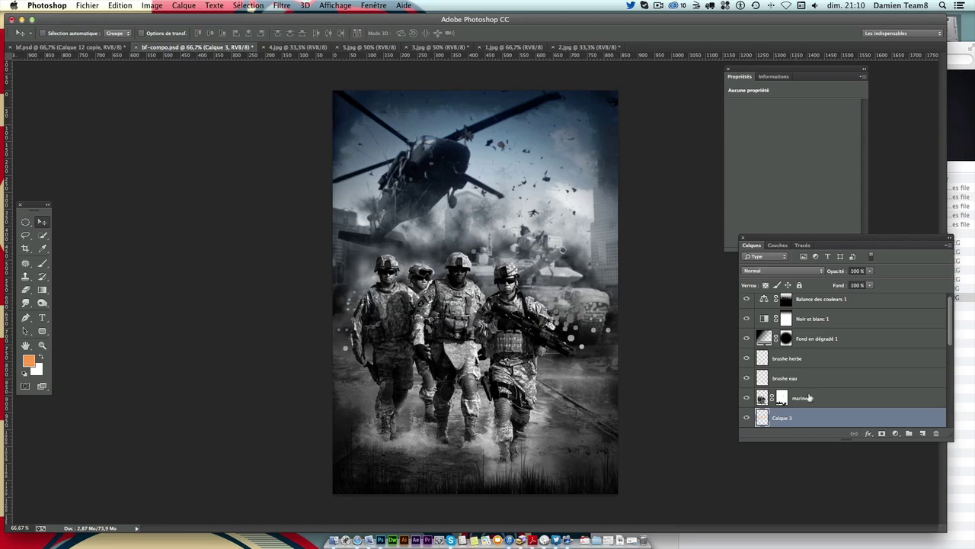
pyautogui.moveTo(809, 397)
pyautogui.mouseDown()
pyautogui.moveTo(806, 294)
pyautogui.moveTo(806, 303)
pyautogui.mouseUp()
pyautogui.moveTo(479, 289); pyautogui.dragTo(477, 335)
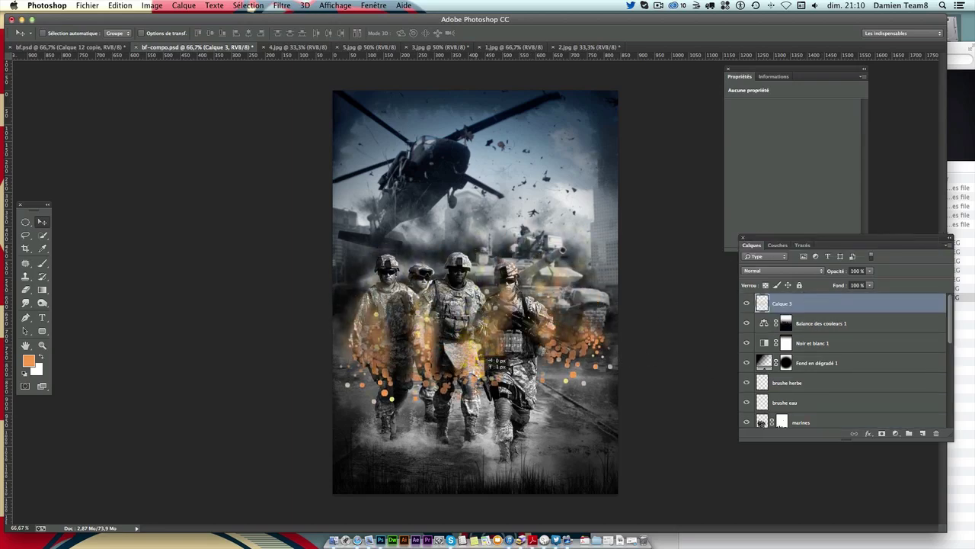
pyautogui.moveTo(478, 349); pyautogui.dragTo(478, 358)
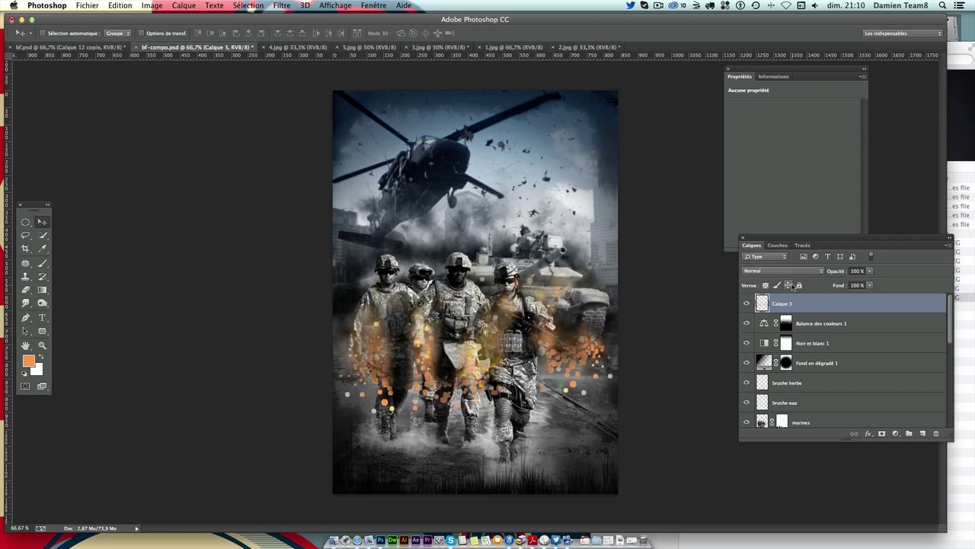
# Step: Set Calque 3 to Lumière vive, scale it to about 89%, and lower it around the soldiers' legs
pyautogui.click(768, 271)
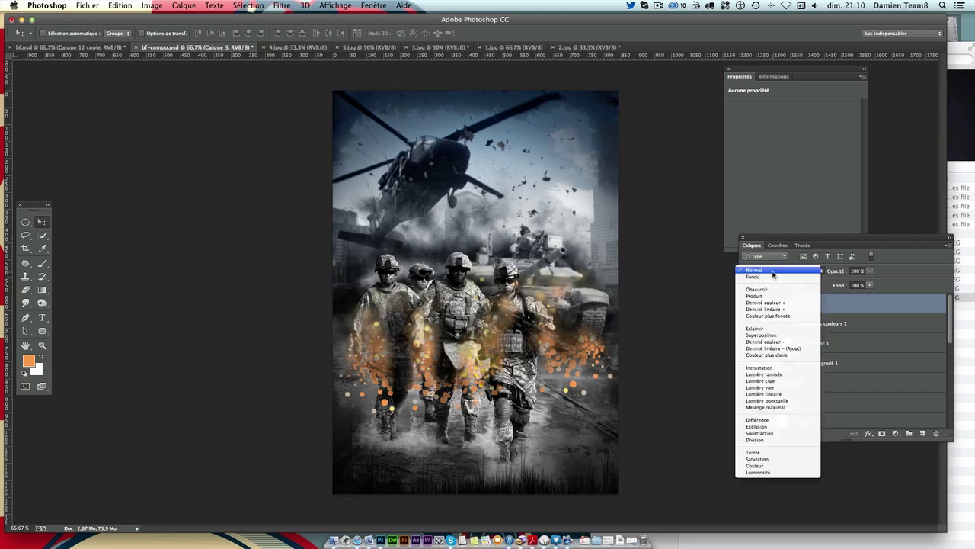
pyautogui.click(770, 387)
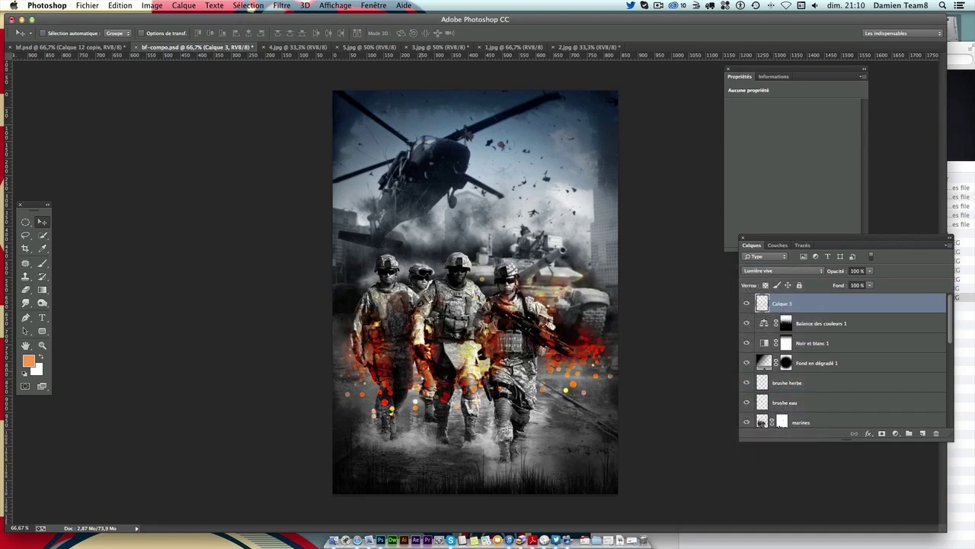
pyautogui.moveTo(444, 356); pyautogui.dragTo(482, 361)
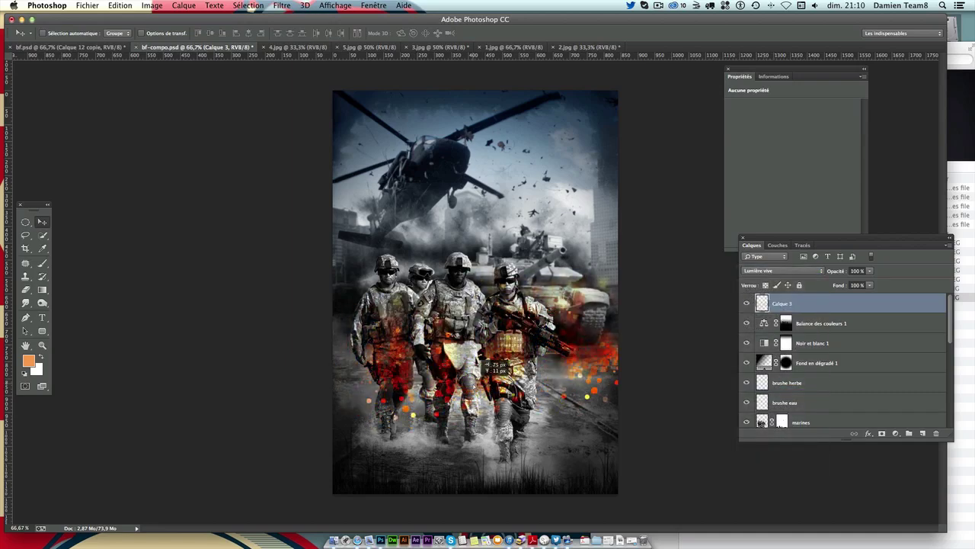
pyautogui.moveTo(486, 364); pyautogui.dragTo(449, 357)
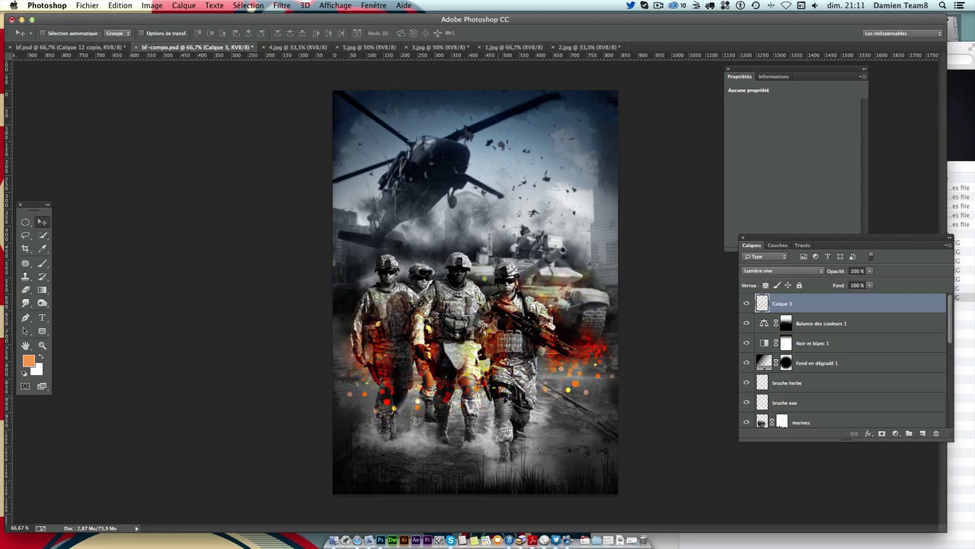
pyautogui.moveTo(566, 389)
pyautogui.mouseDown()
pyautogui.moveTo(610, 384)
pyautogui.moveTo(593, 396)
pyautogui.mouseUp()
pyautogui.press('super+t')
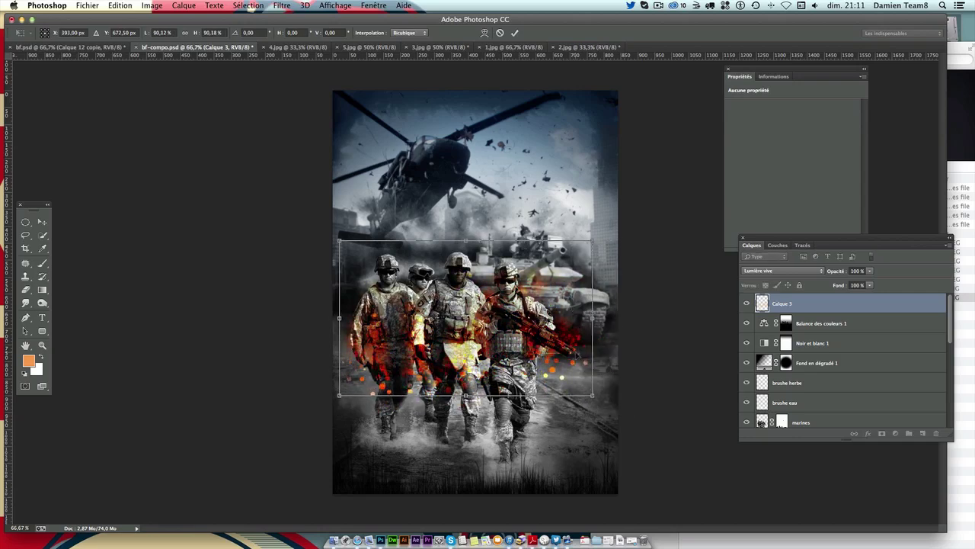
pyautogui.moveTo(332, 402); pyautogui.dragTo(343, 396)
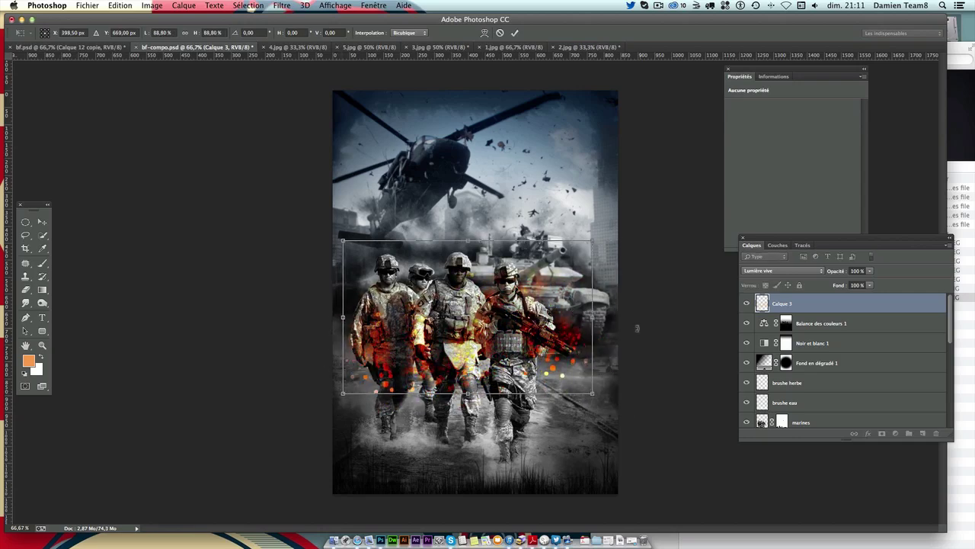
pyautogui.press('Return')
pyautogui.moveTo(517, 302); pyautogui.dragTo(516, 347)
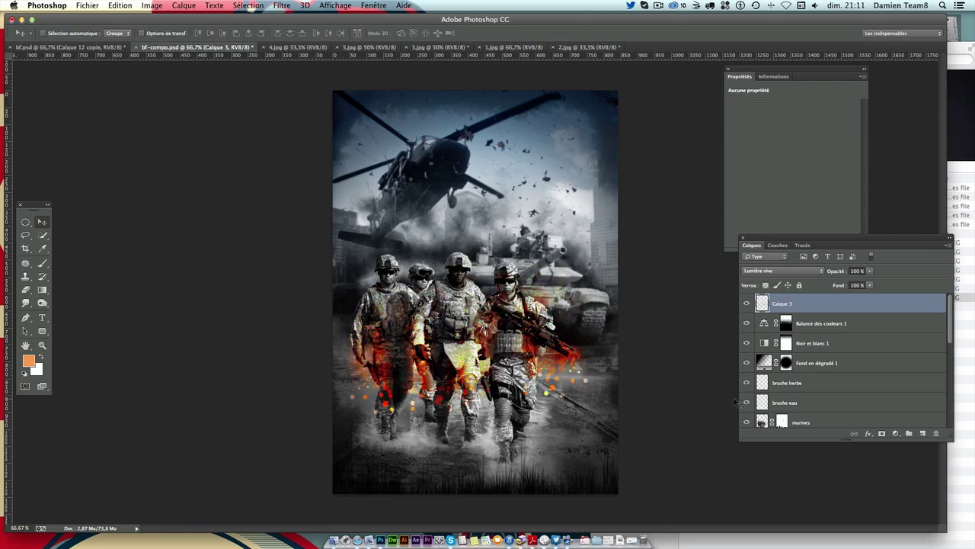
# Step: Add a layer mask to the ember layer and rename the layer bulle
pyautogui.click(881, 433)
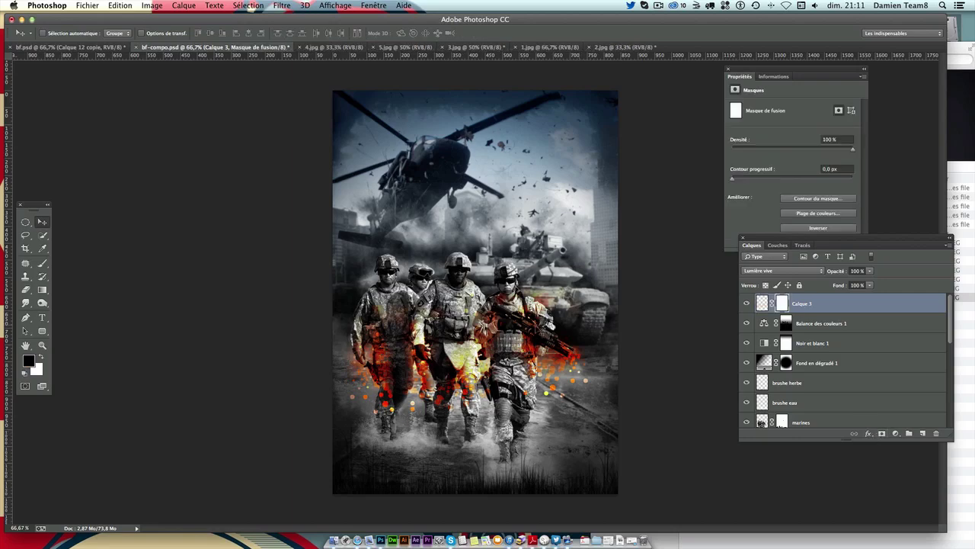
pyautogui.doubleClick(804, 305)
pyautogui.write('lle')
pyautogui.press('Return')
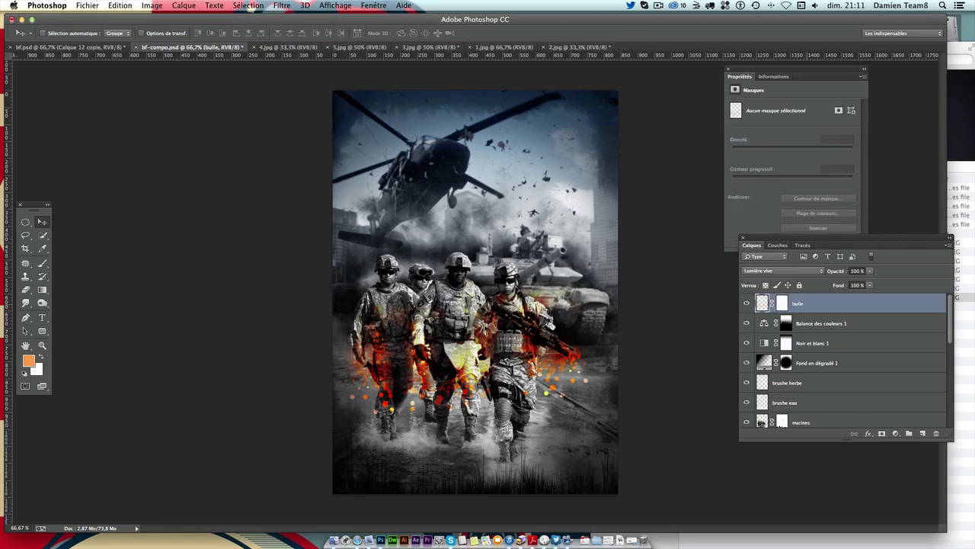
# Step: Mask out fire near the gun, over the left soldier's legs and over the tank with a low-opacity black brush
pyautogui.click(43, 263)
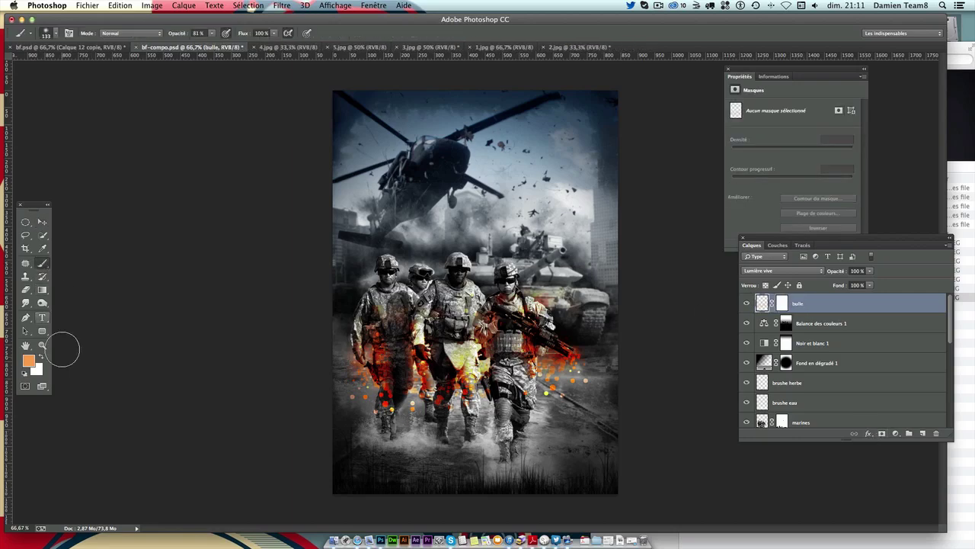
pyautogui.click(783, 303)
pyautogui.press('d')
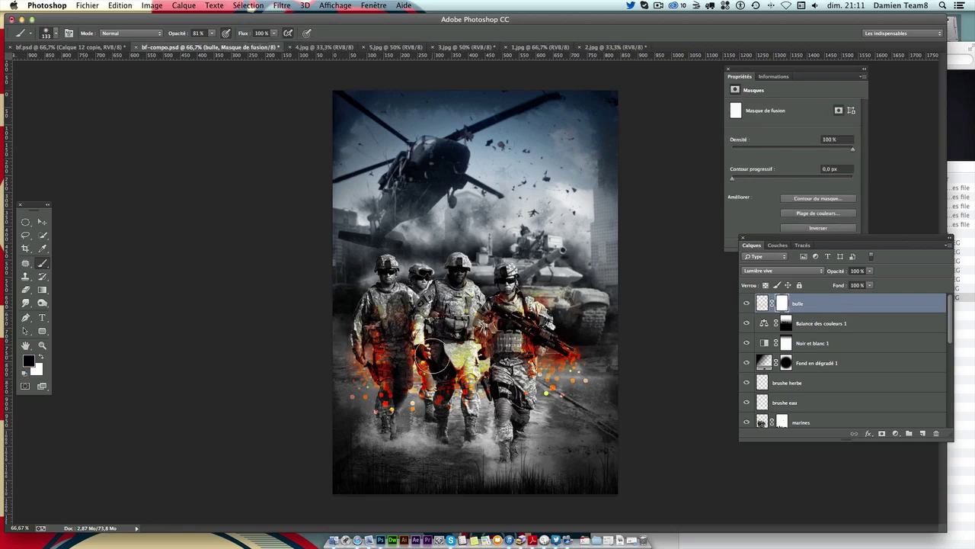
pyautogui.moveTo(214, 35); pyautogui.dragTo(204, 45)
pyautogui.moveTo(555, 380); pyautogui.dragTo(573, 369)
pyautogui.moveTo(400, 415)
pyautogui.mouseDown()
pyautogui.moveTo(393, 385)
pyautogui.moveTo(412, 358)
pyautogui.moveTo(389, 357)
pyautogui.moveTo(408, 354)
pyautogui.moveTo(438, 373)
pyautogui.moveTo(427, 411)
pyautogui.moveTo(442, 411)
pyautogui.moveTo(404, 417)
pyautogui.moveTo(422, 415)
pyautogui.mouseUp()
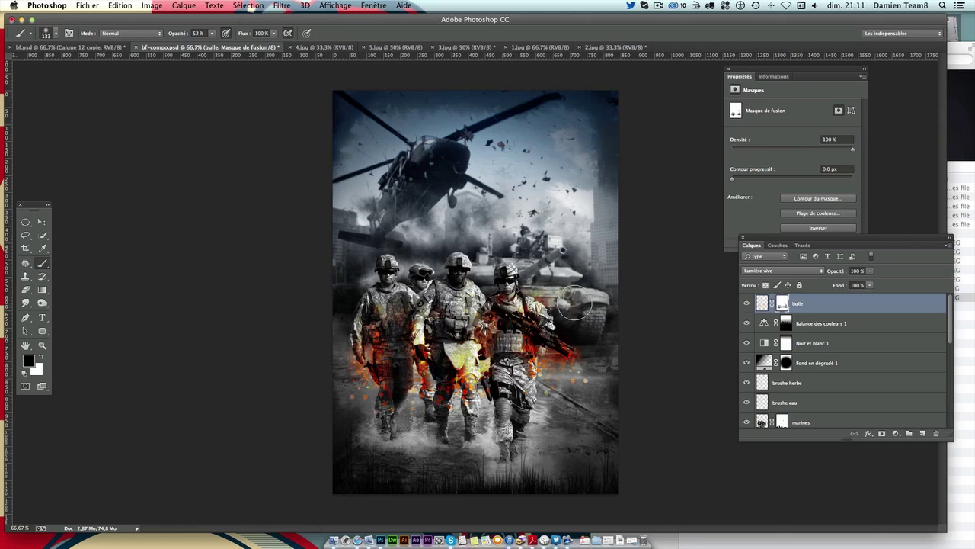
pyautogui.moveTo(544, 293); pyautogui.dragTo(571, 300)
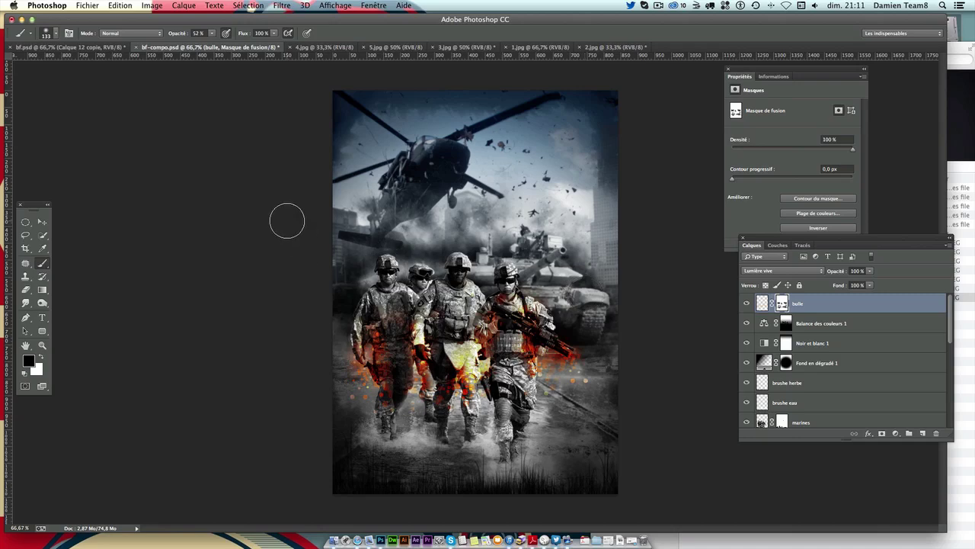
pyautogui.click(44, 223)
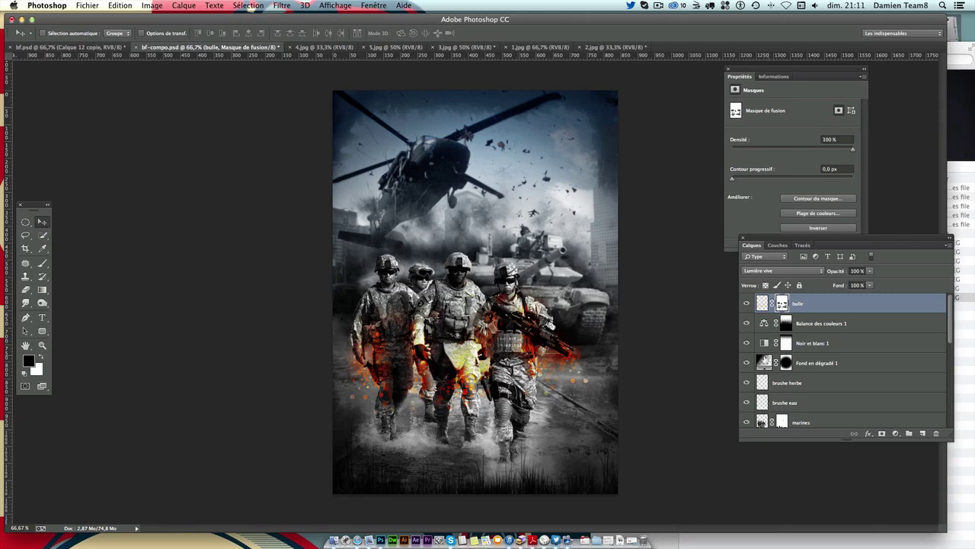
# Step: Paint the Balance des couleurs 1 mask with the brush at 52% opacity
pyautogui.click(746, 363)
pyautogui.click(797, 324)
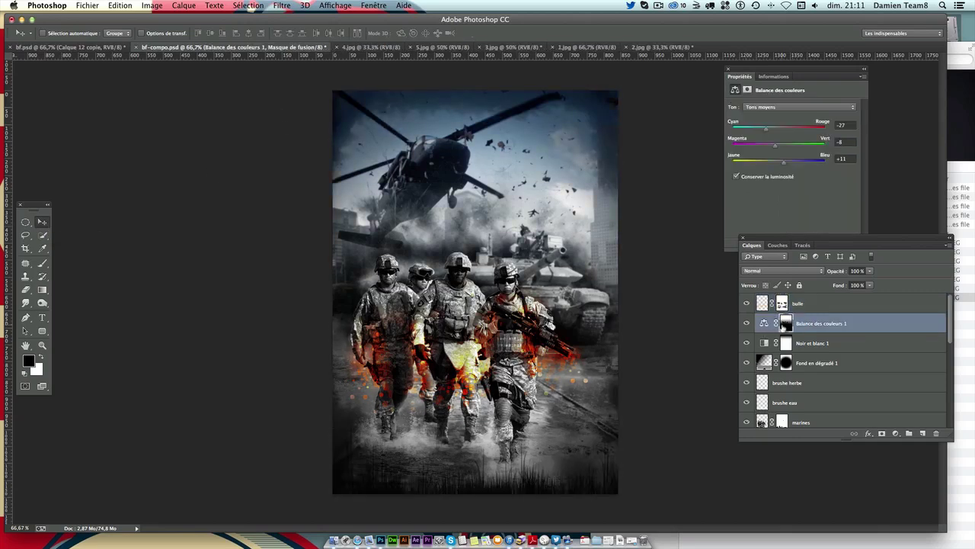
pyautogui.click(48, 267)
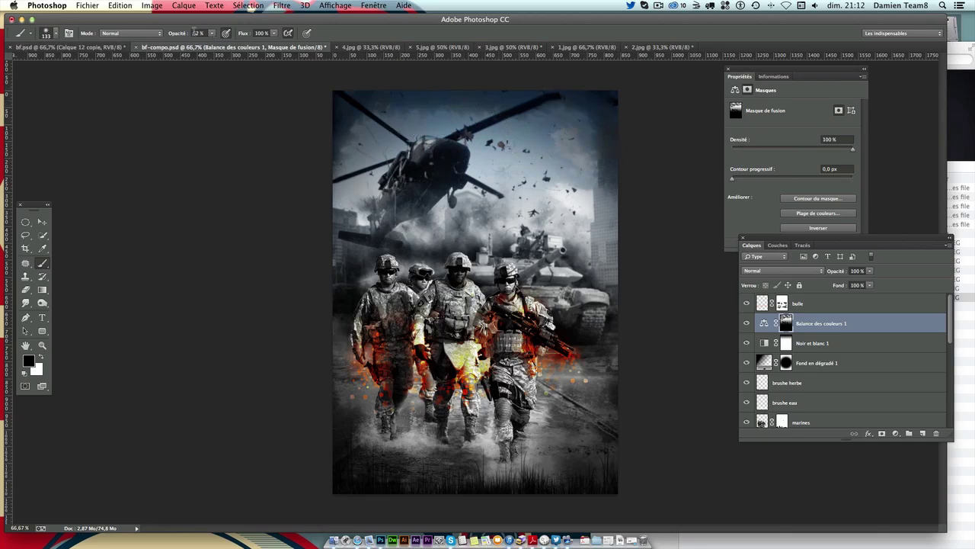
pyautogui.press('5')
pyautogui.press('2')
pyautogui.click(42, 222)
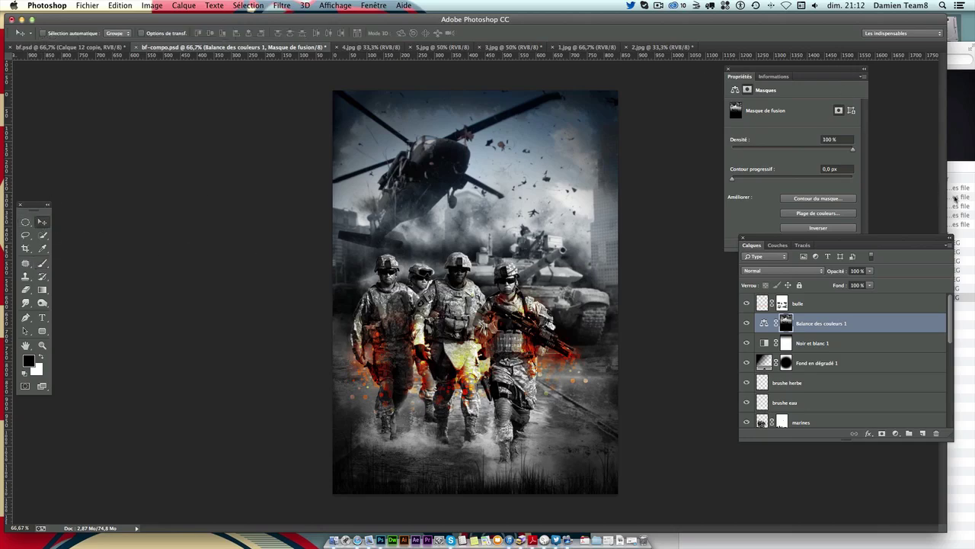
# Step: Place the BATTLEFIELD title image into the poster and move it up above the soldiers
pyautogui.click(949, 171)
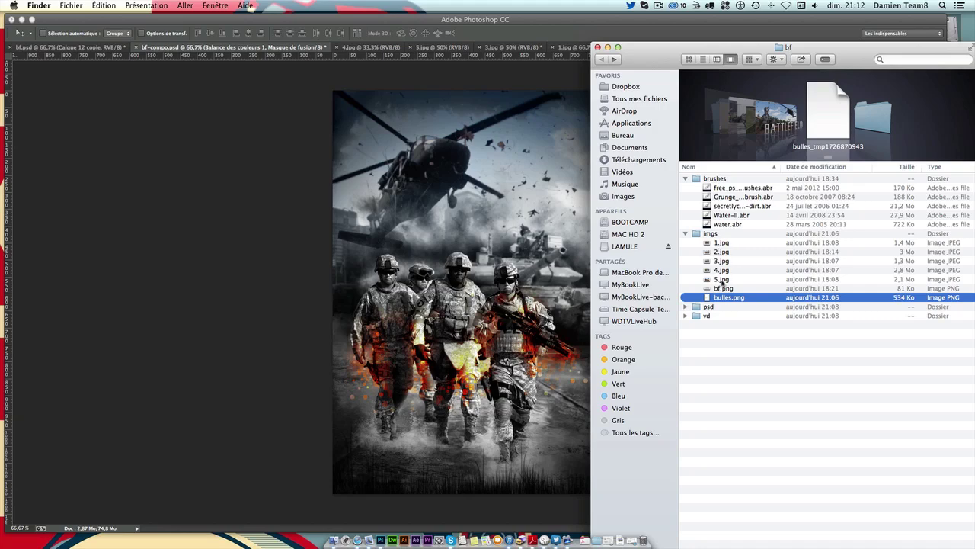
pyautogui.moveTo(724, 298); pyautogui.dragTo(461, 236)
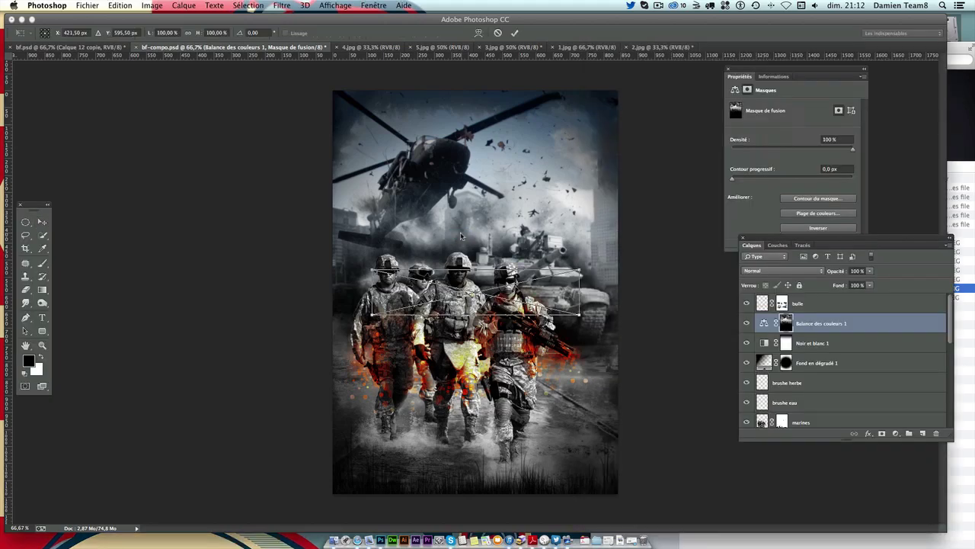
pyautogui.press('Return')
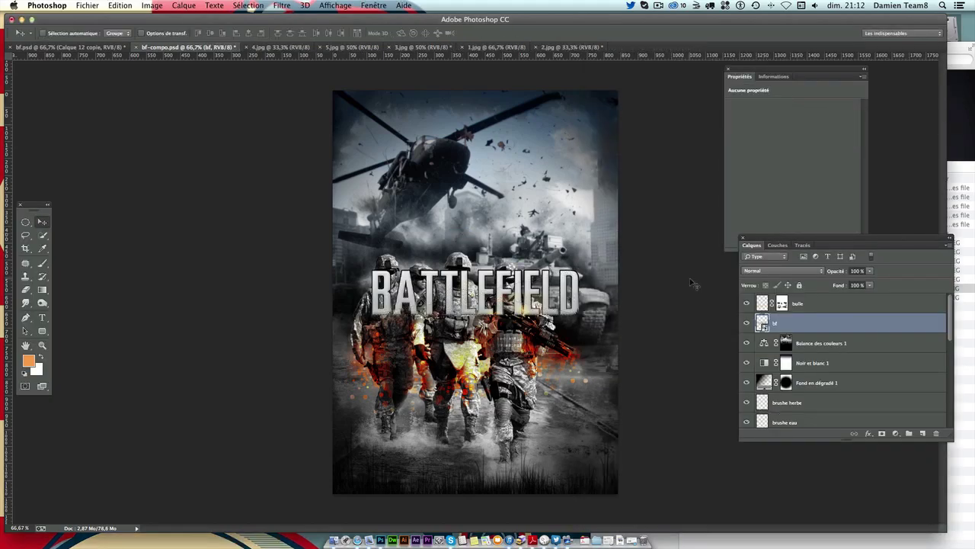
pyautogui.press('super+semicolon')
pyautogui.press('super+t')
pyautogui.moveTo(497, 284); pyautogui.dragTo(510, 158)
pyautogui.press('Return')
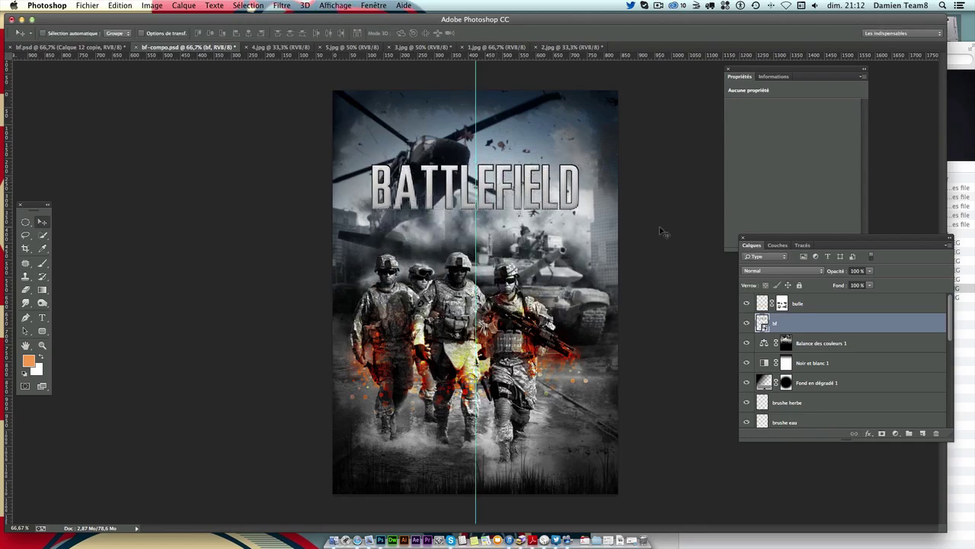
pyautogui.press('super+semicolon')
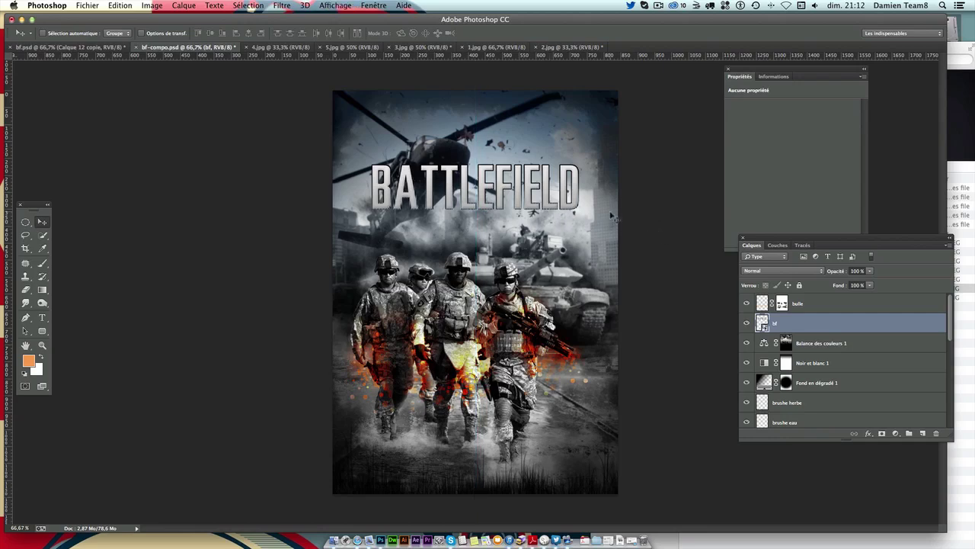
# Step: Move the bf layer to the top of the stack and nudge the title up two pixels
pyautogui.moveTo(805, 318); pyautogui.dragTo(808, 303)
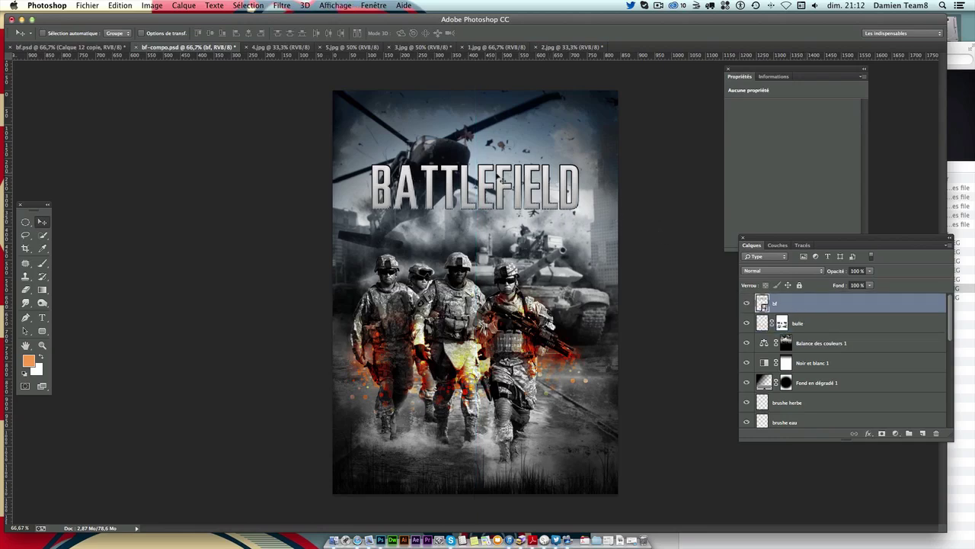
pyautogui.press('Up')
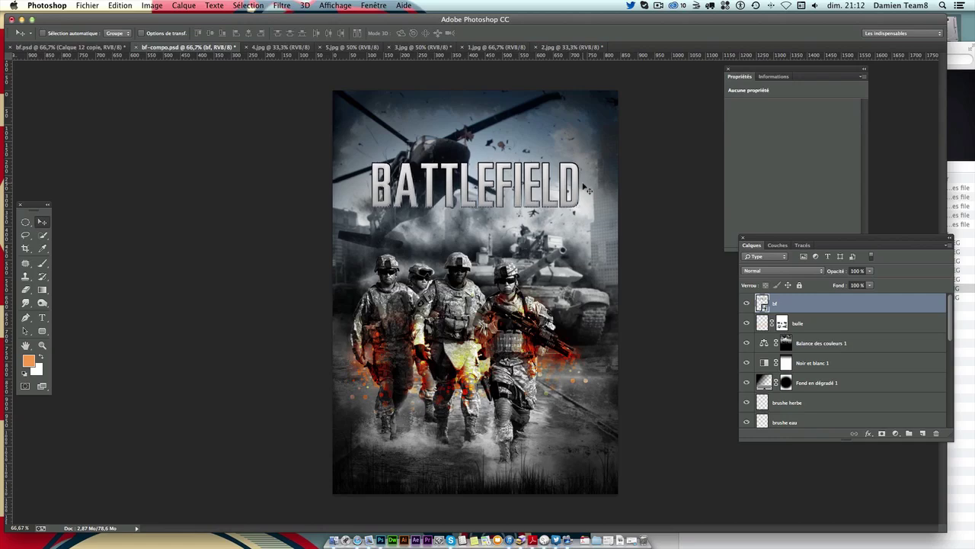
pyautogui.press('Up')
pyautogui.press('Up')
# Step: Apply Levels 14 / 0.87 / 241 to the tank layer and compare before and after
pyautogui.scroll(-3, 782, 378)
pyautogui.scroll(-2, 795, 382)
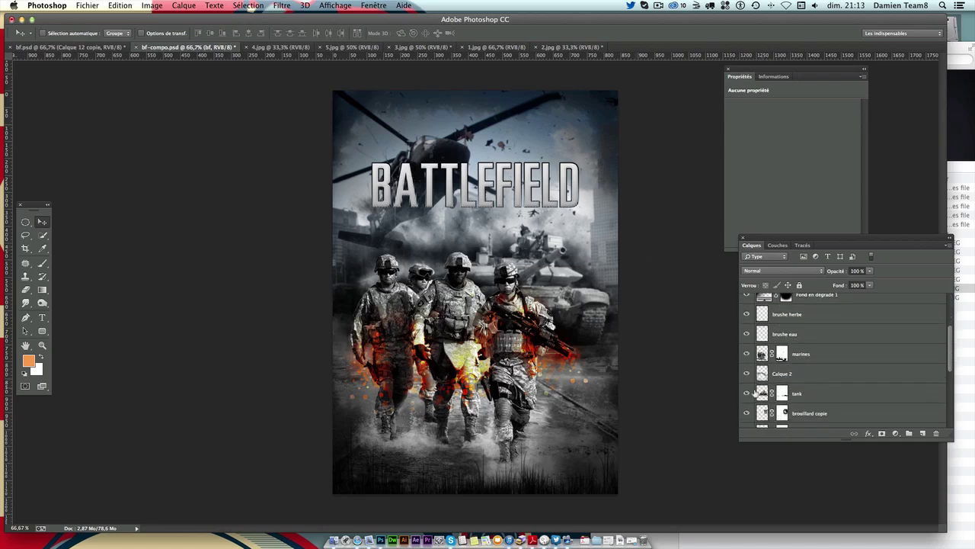
pyautogui.click(762, 393)
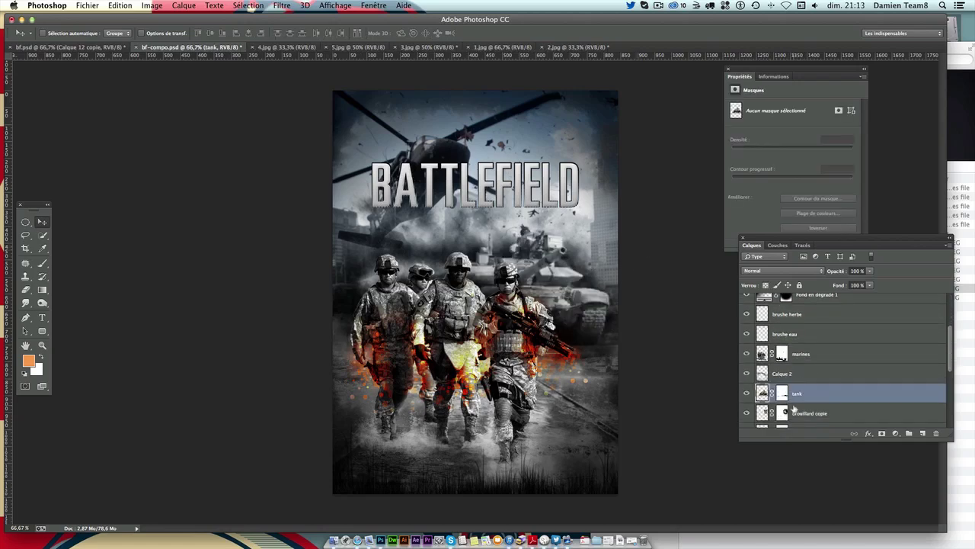
pyautogui.hotkey('ctrl', 'l')
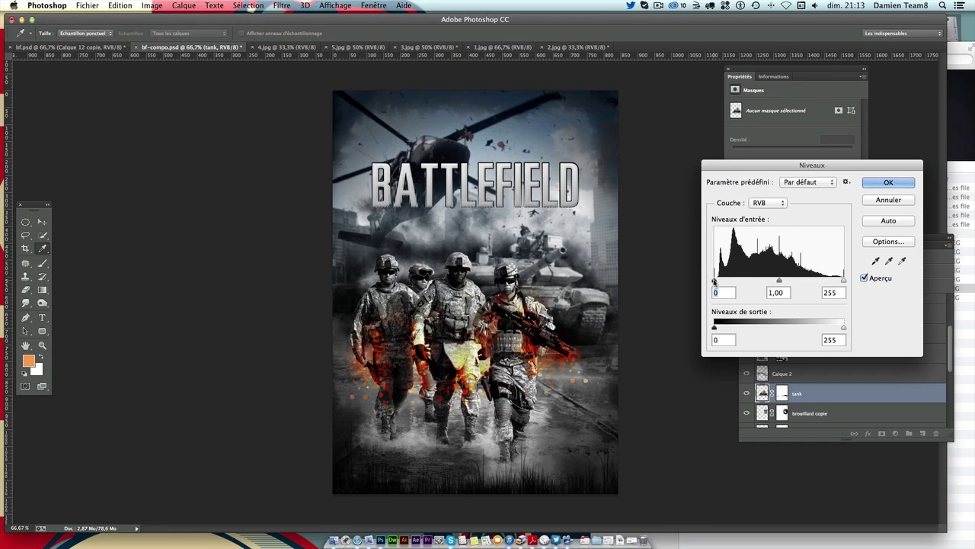
pyautogui.moveTo(715, 281); pyautogui.dragTo(722, 281)
pyautogui.moveTo(844, 281); pyautogui.dragTo(837, 281)
pyautogui.moveTo(779, 281); pyautogui.dragTo(785, 281)
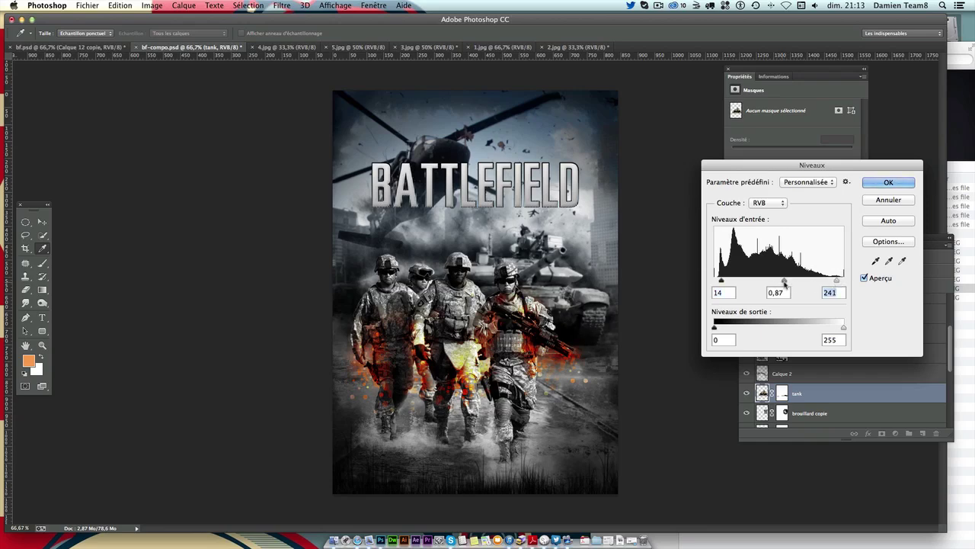
pyautogui.moveTo(785, 281); pyautogui.dragTo(787, 281)
pyautogui.press('Return')
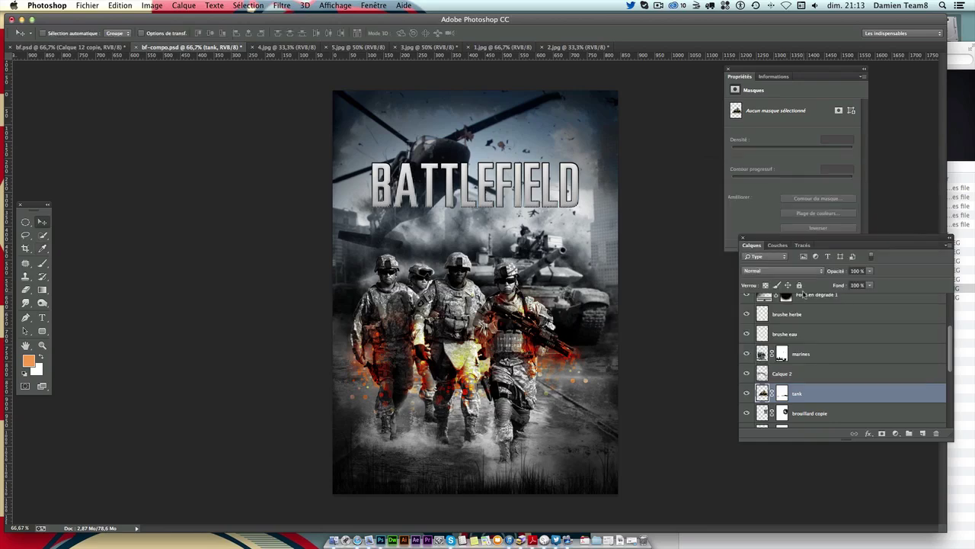
pyautogui.press('super+z')
pyautogui.press('super+z')
pyautogui.press('super+z')
pyautogui.press('super+z')
pyautogui.press('super+z')
pyautogui.press('super+z')
pyautogui.press('super+z')
pyautogui.press('super+z')
# Step: Apply Levels 17 / 0.85 / 243 to the ville city layer
pyautogui.scroll(-3, 771, 374)
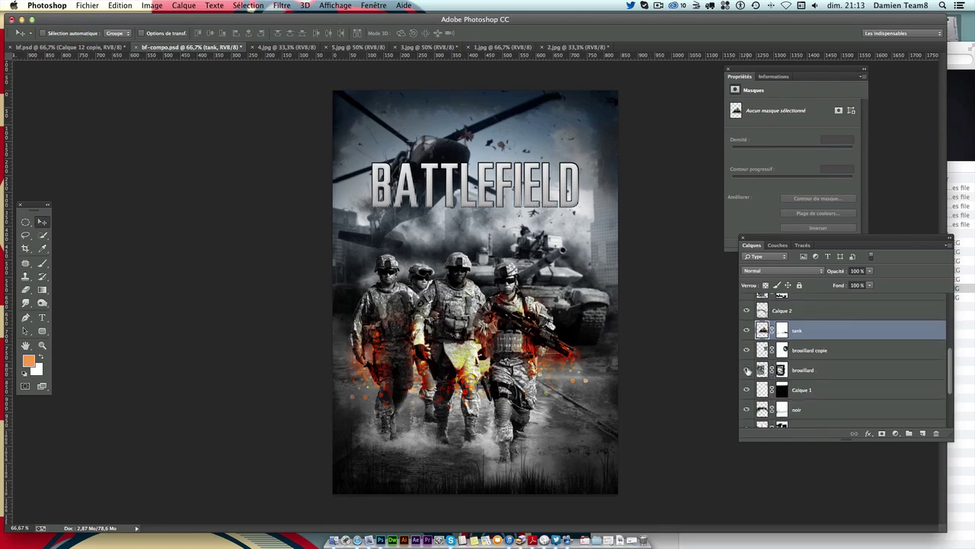
pyautogui.scroll(2, 770, 373)
pyautogui.rightClick(609, 268)
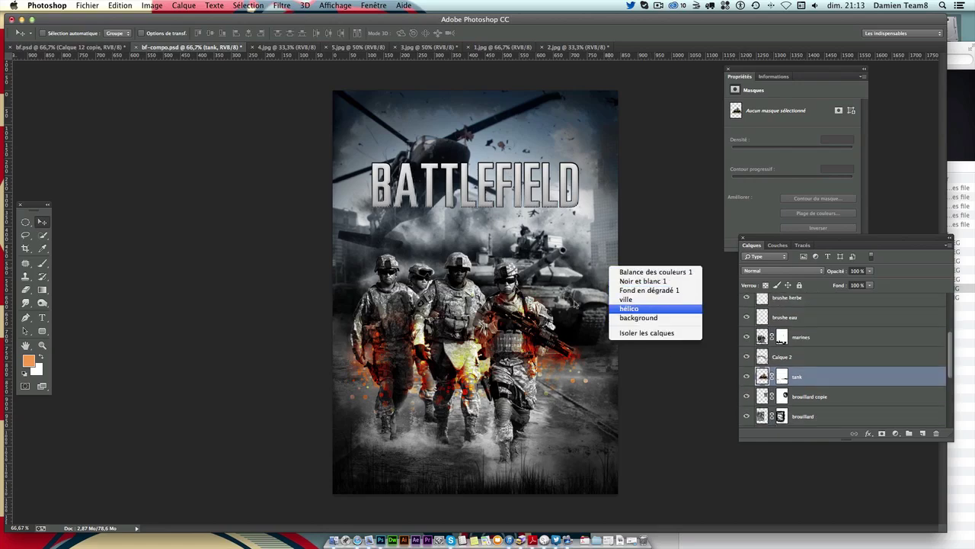
pyautogui.click(640, 298)
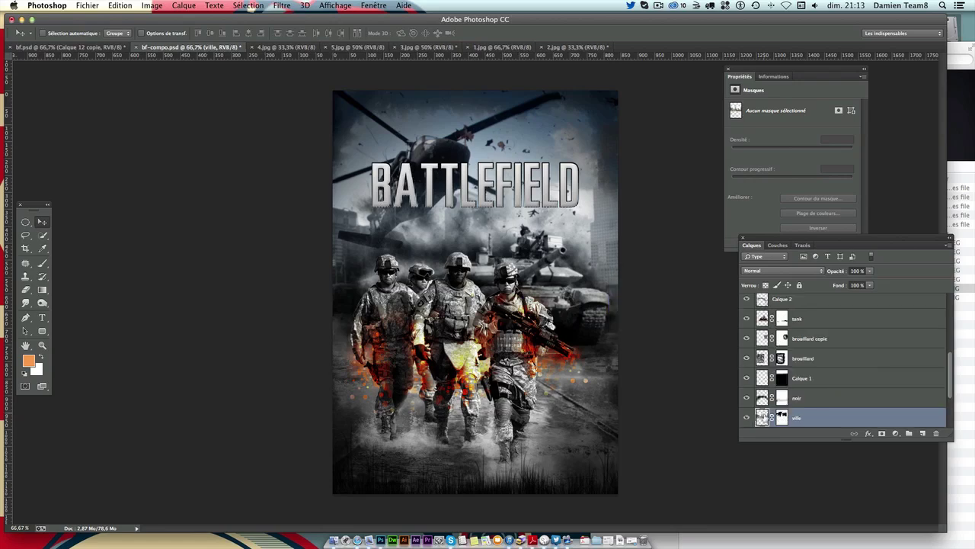
pyautogui.hotkey('ctrl', 'l')
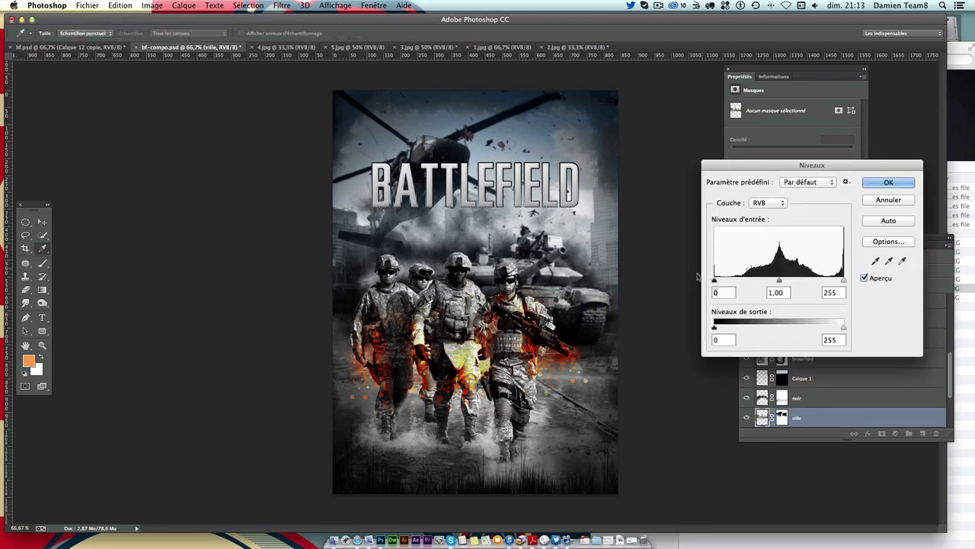
pyautogui.moveTo(715, 281); pyautogui.dragTo(722, 281)
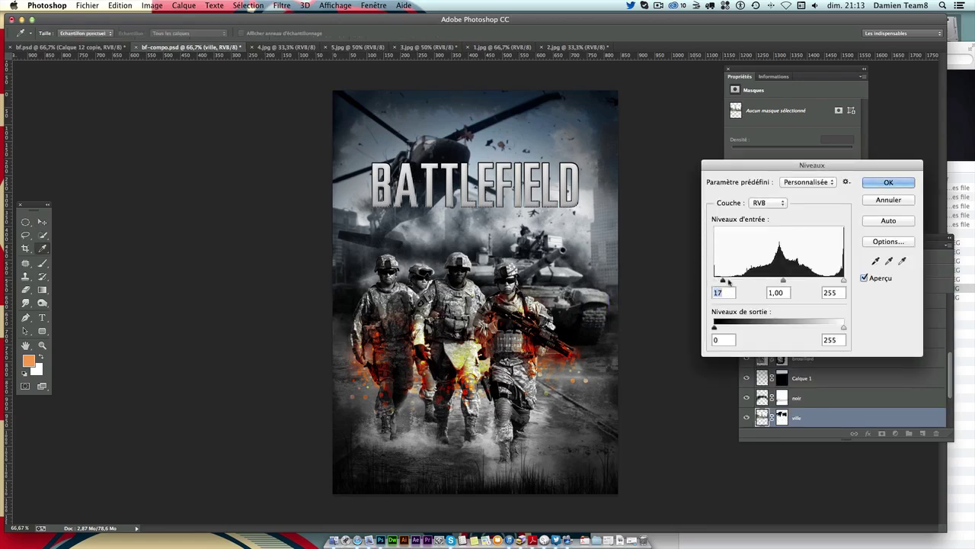
pyautogui.moveTo(784, 281); pyautogui.dragTo(837, 282)
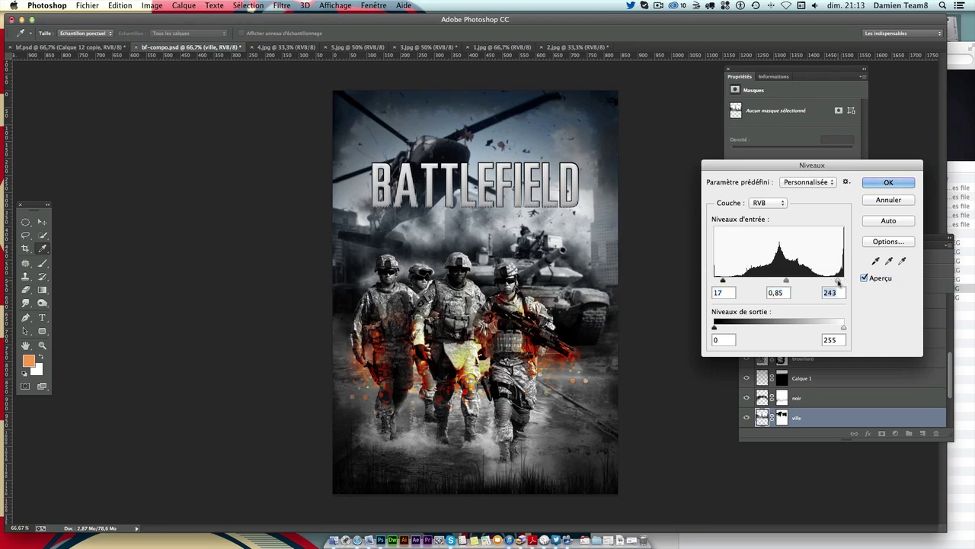
pyautogui.press('Return')
pyautogui.press('super+d')
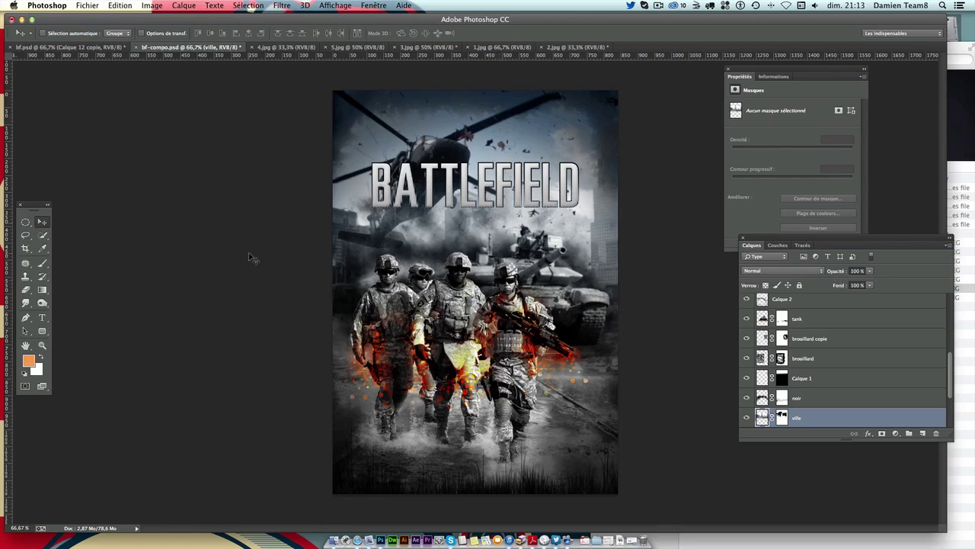
# Step: Add a new empty layer above the bf title and switch to the Brush tool
pyautogui.scroll(10, 854, 351)
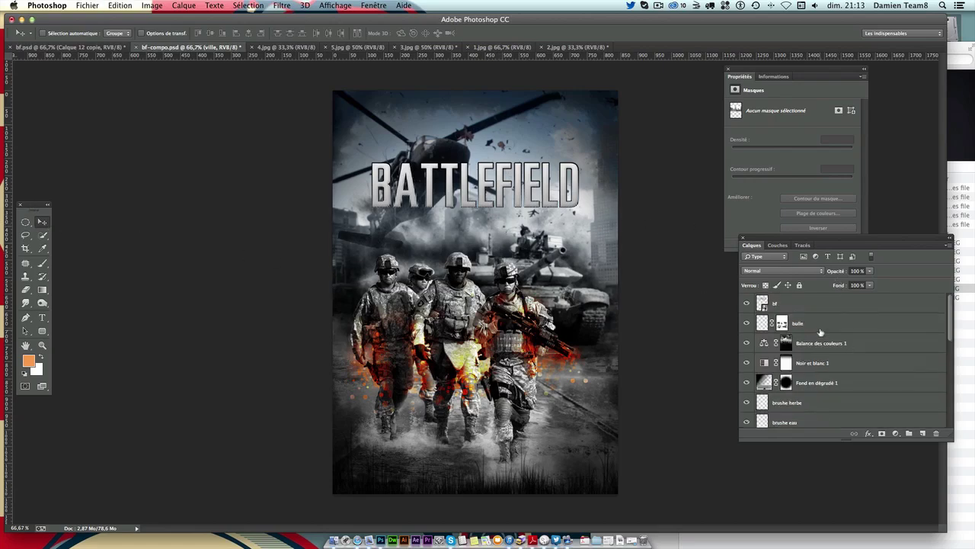
pyautogui.click(828, 311)
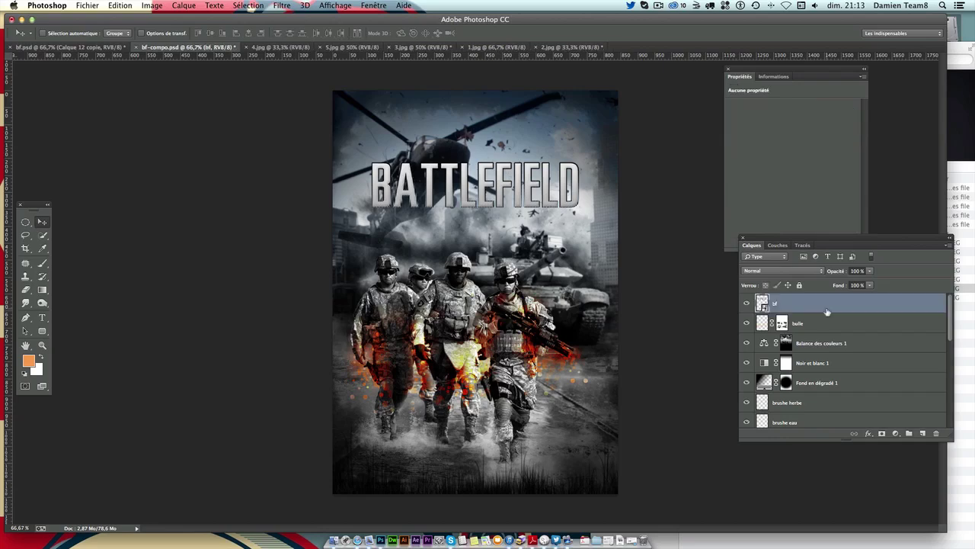
pyautogui.click(921, 434)
pyautogui.click(42, 263)
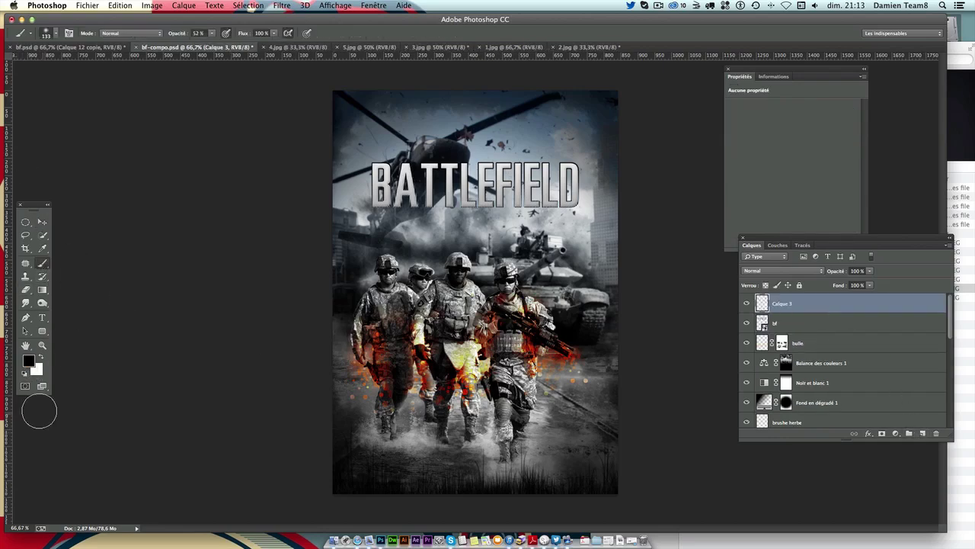
# Step: Append the Grunge_Brushes set to the existing brush presets
pyautogui.click(54, 34)
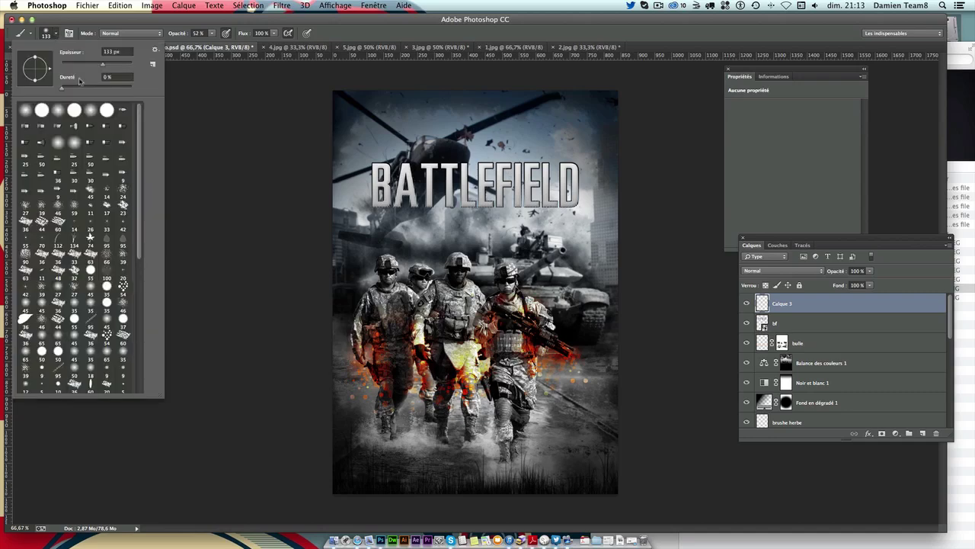
pyautogui.click(154, 49)
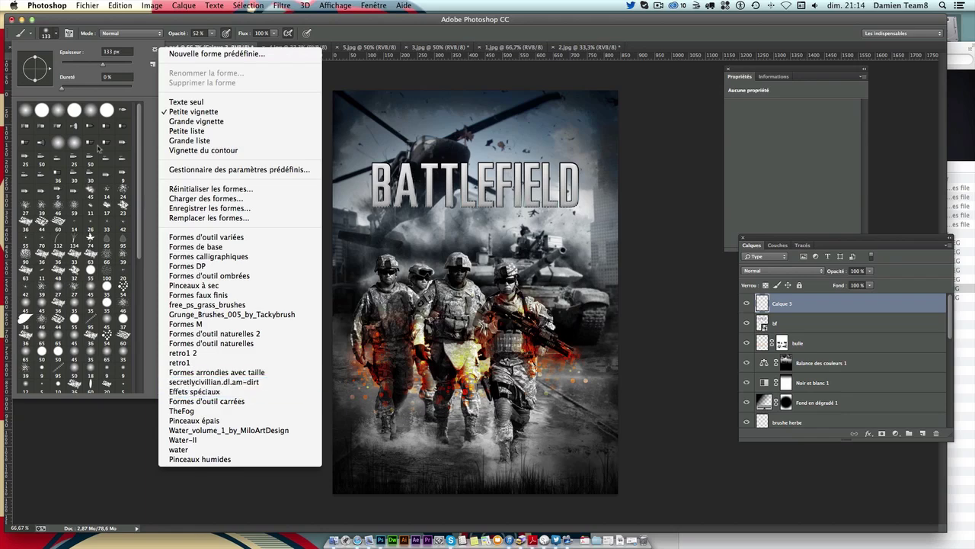
pyautogui.click(136, 97)
pyautogui.scroll(-5, 118, 243)
pyautogui.scroll(-5, 118, 244)
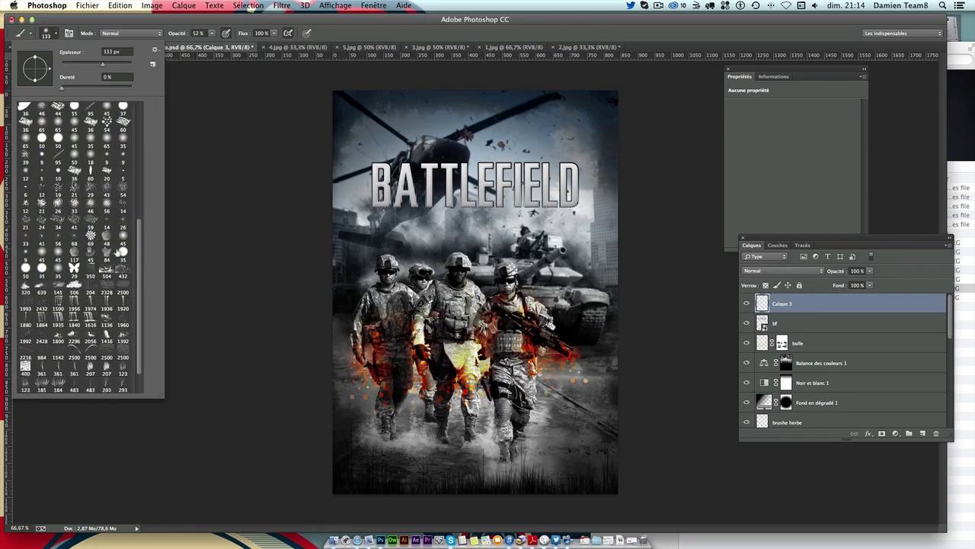
pyautogui.scroll(-5, 118, 252)
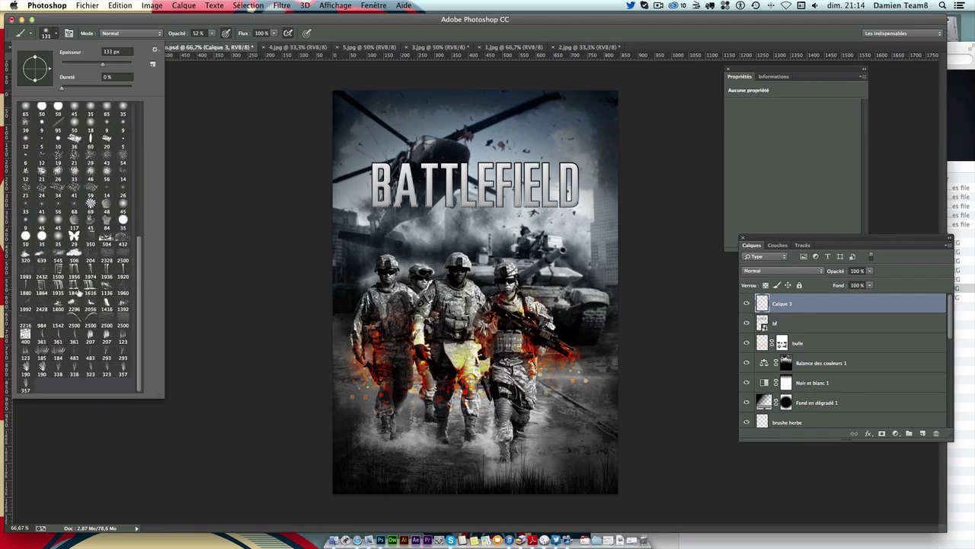
pyautogui.scroll(3, 79, 292)
pyautogui.scroll(3, 84, 301)
pyautogui.scroll(3, 85, 305)
pyautogui.scroll(-4, 88, 309)
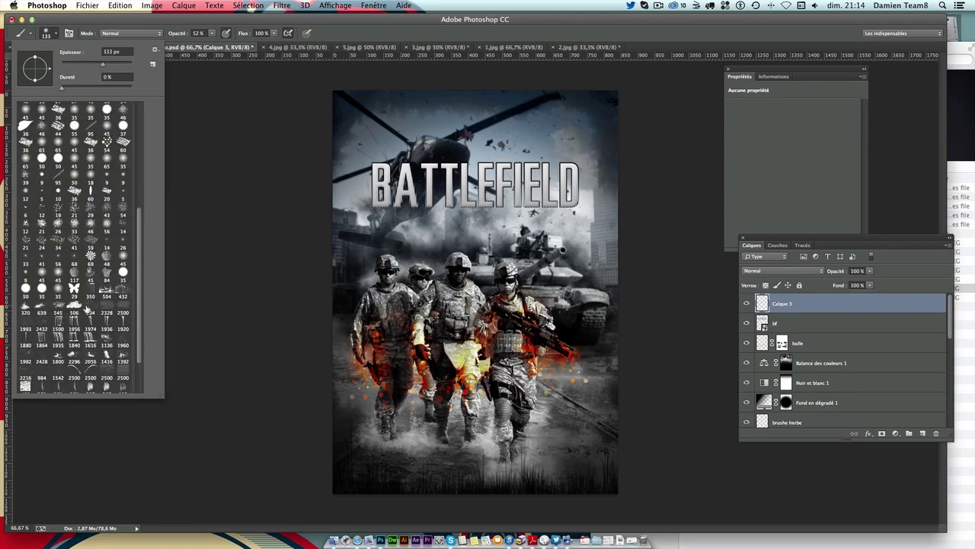
pyautogui.scroll(-3, 89, 309)
pyautogui.click(156, 52)
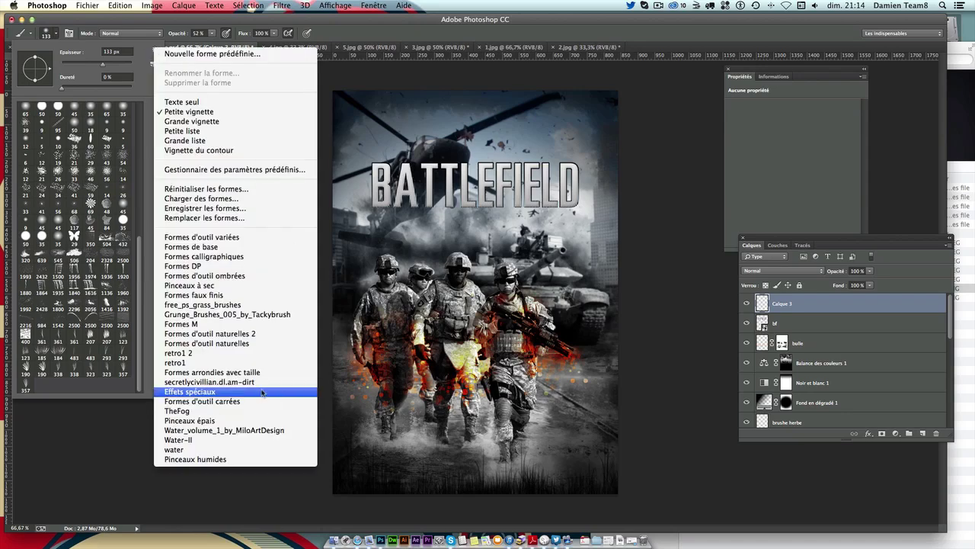
pyautogui.click(268, 315)
pyautogui.click(453, 188)
# Step: Pick the 380 px grunge brush and stamp dark texture on the top-right corner
pyautogui.scroll(-1, 107, 287)
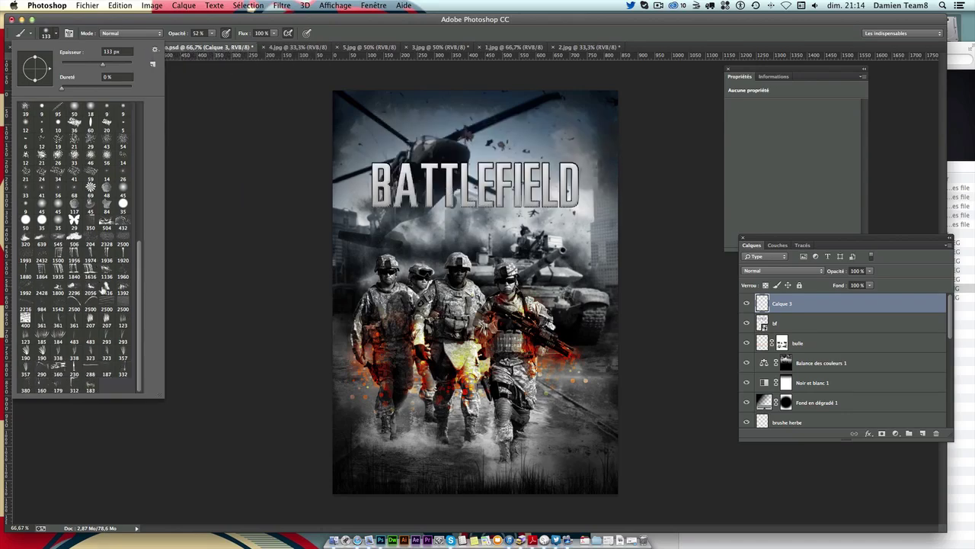
pyautogui.click(77, 388)
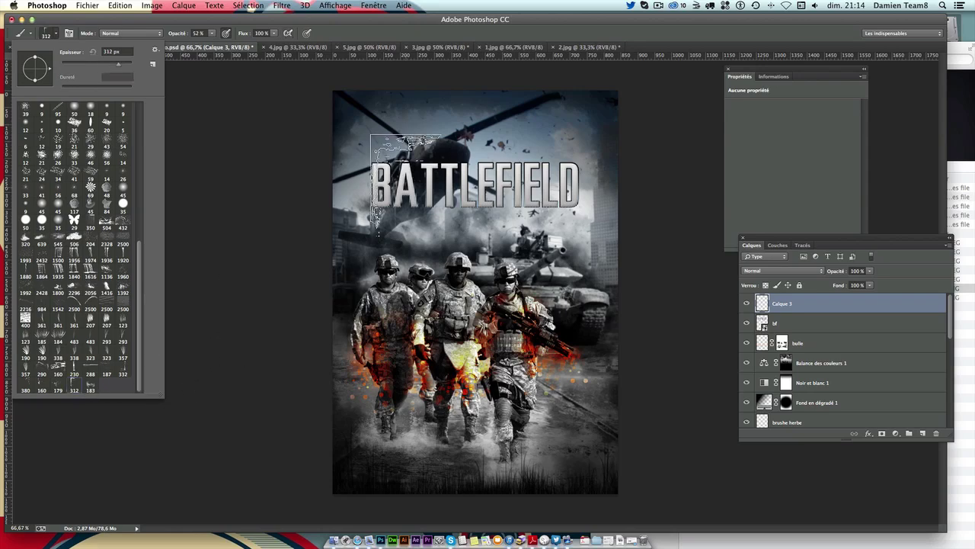
pyautogui.click(371, 121)
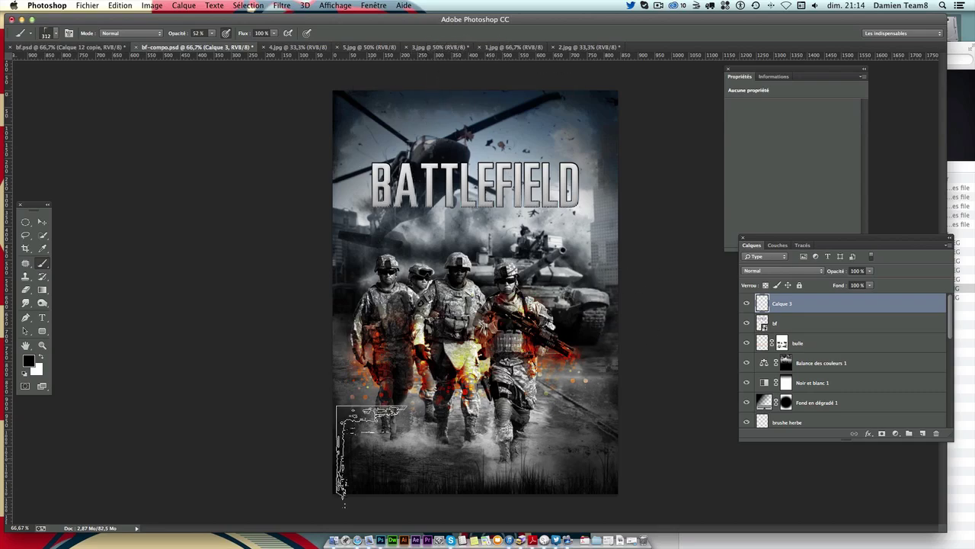
pyautogui.click(50, 33)
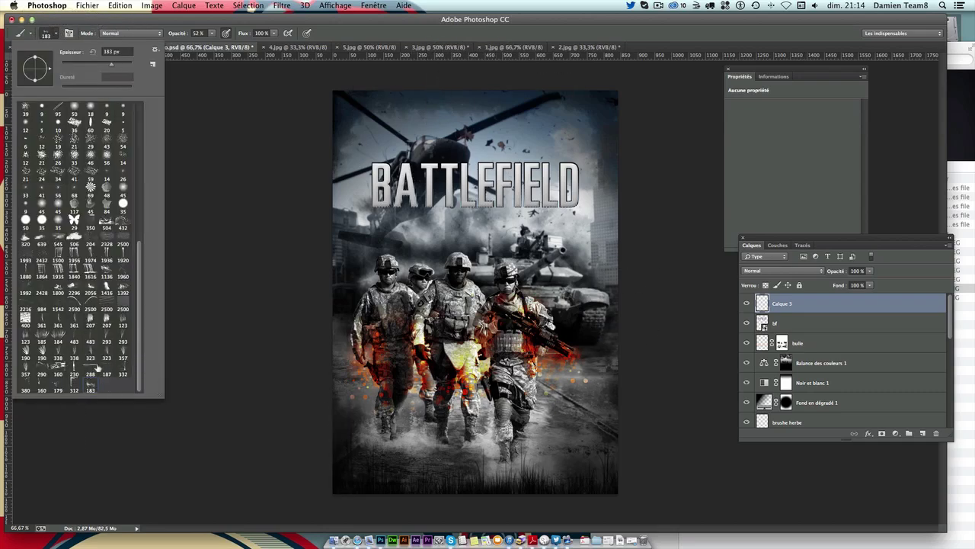
pyautogui.click(91, 368)
pyautogui.click(26, 387)
pyautogui.click(605, 91)
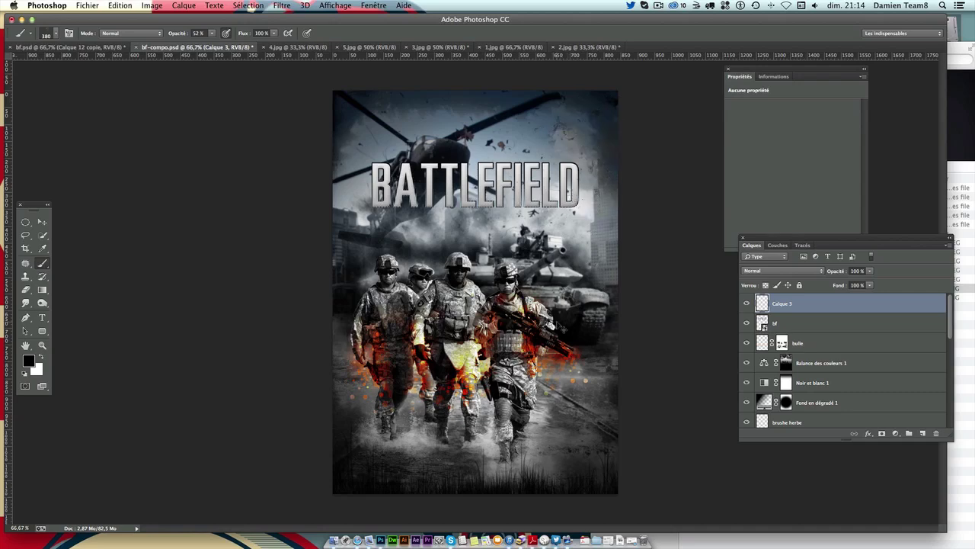
pyautogui.click(590, 110)
# Step: Set brush opacity to 100%, test a 179 px brush stamp, then undo it
pyautogui.moveTo(212, 33); pyautogui.dragTo(300, 67)
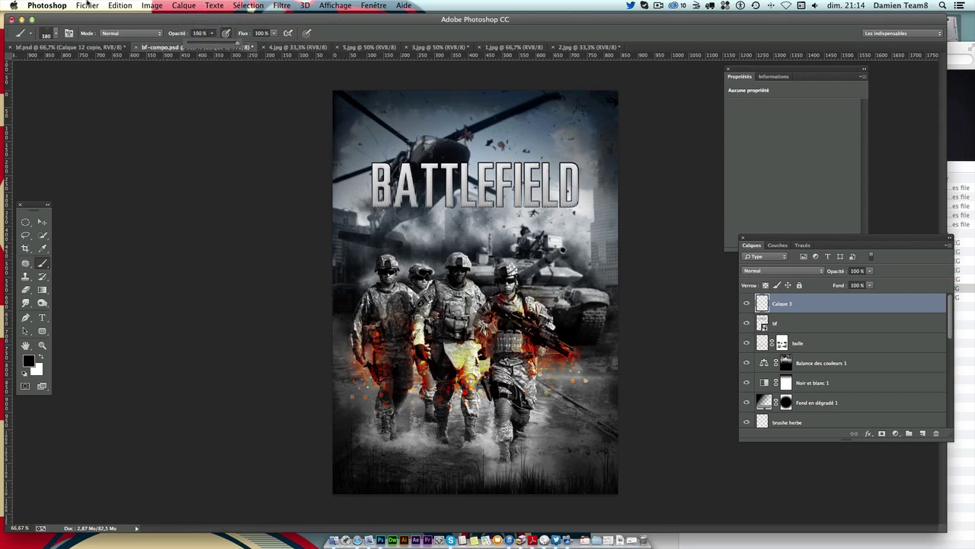
pyautogui.click(54, 33)
pyautogui.moveTo(117, 66); pyautogui.dragTo(107, 66)
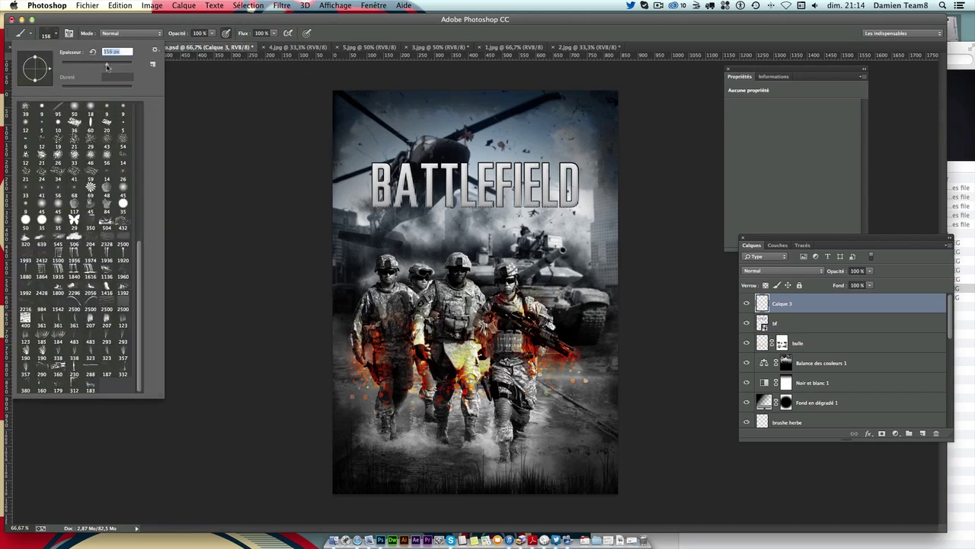
pyautogui.press('Return')
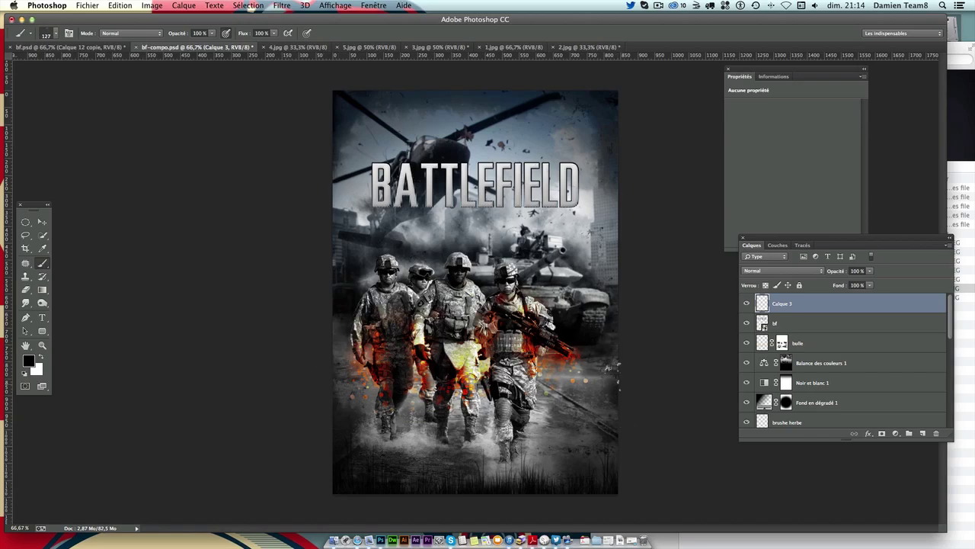
pyautogui.hotkey('ctrl', 'Down')
pyautogui.click(163, 267)
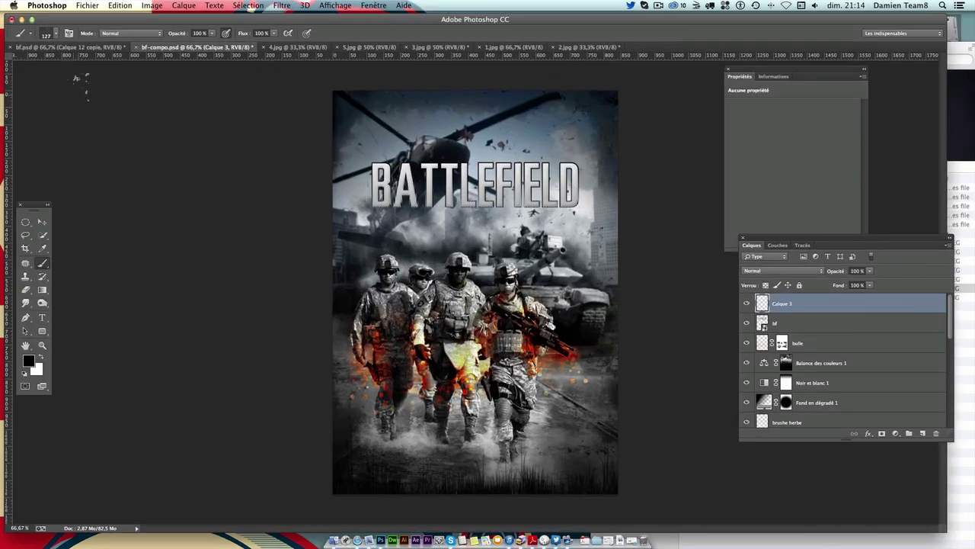
pyautogui.click(51, 38)
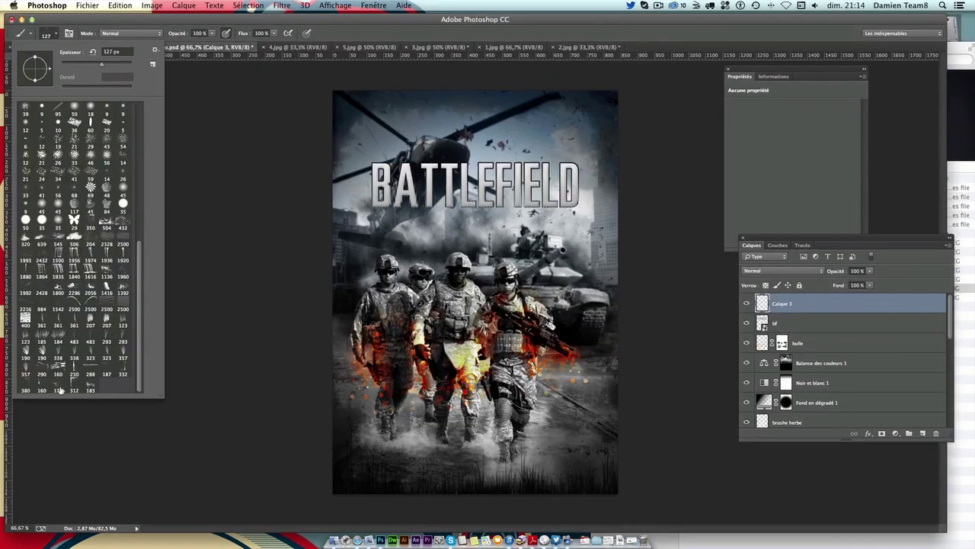
pyautogui.click(418, 387)
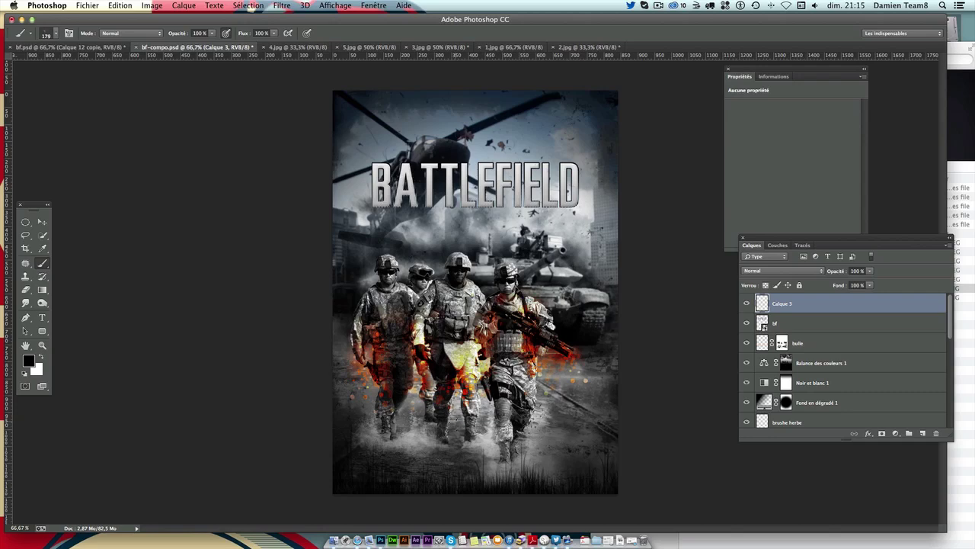
pyautogui.click(473, 234)
pyautogui.press('super+z')
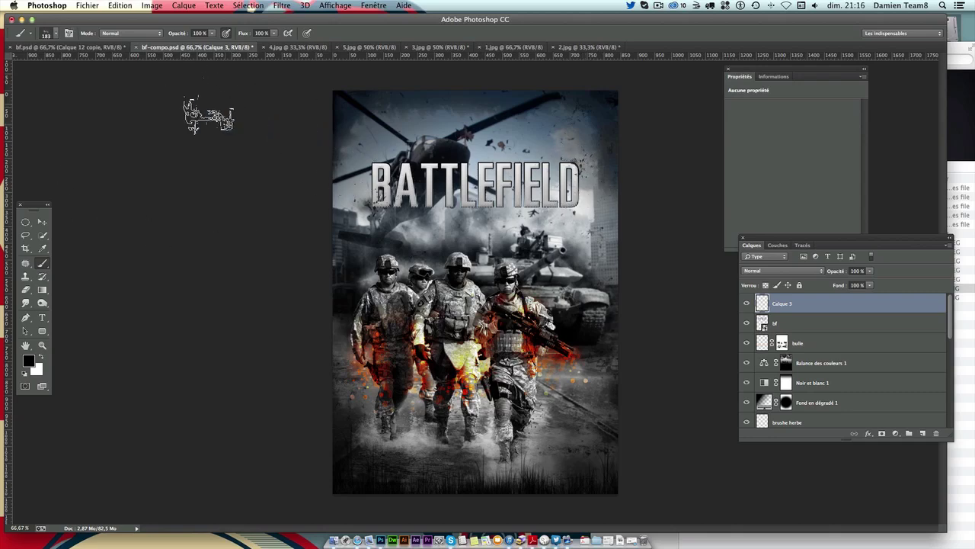
# Step: Append the secretlycivillian.dl.am-dirt brush set to the existing brush list
pyautogui.click(55, 34)
pyautogui.click(156, 52)
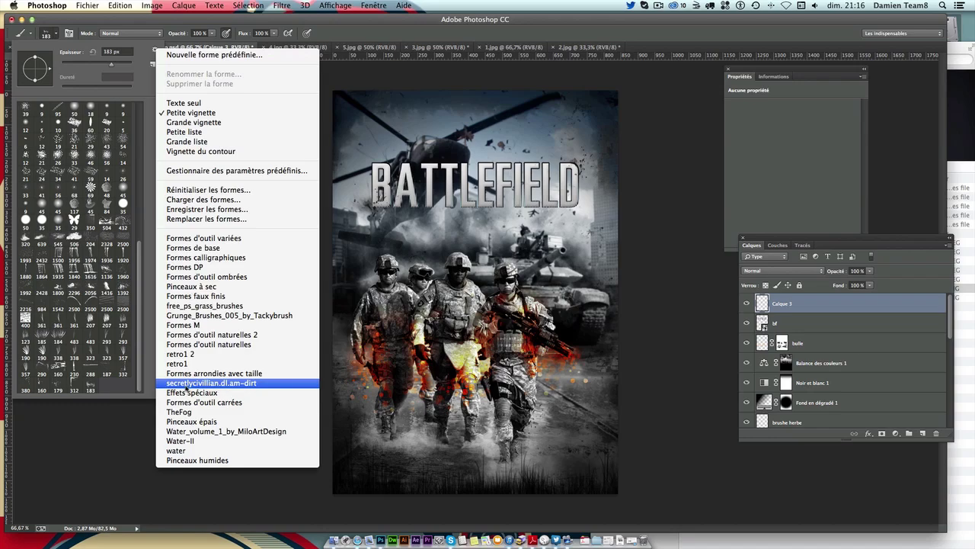
pyautogui.click(216, 388)
pyautogui.click(452, 189)
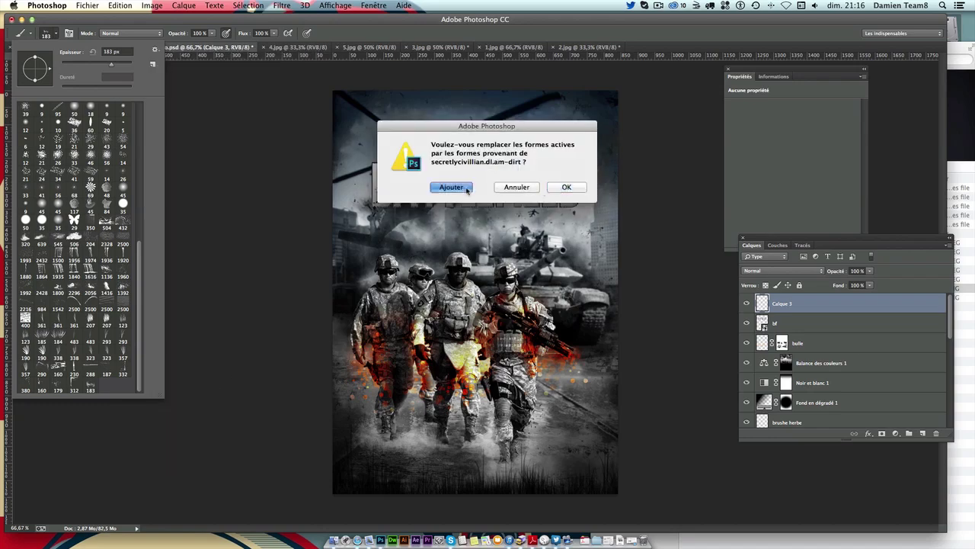
pyautogui.scroll(-1, 120, 316)
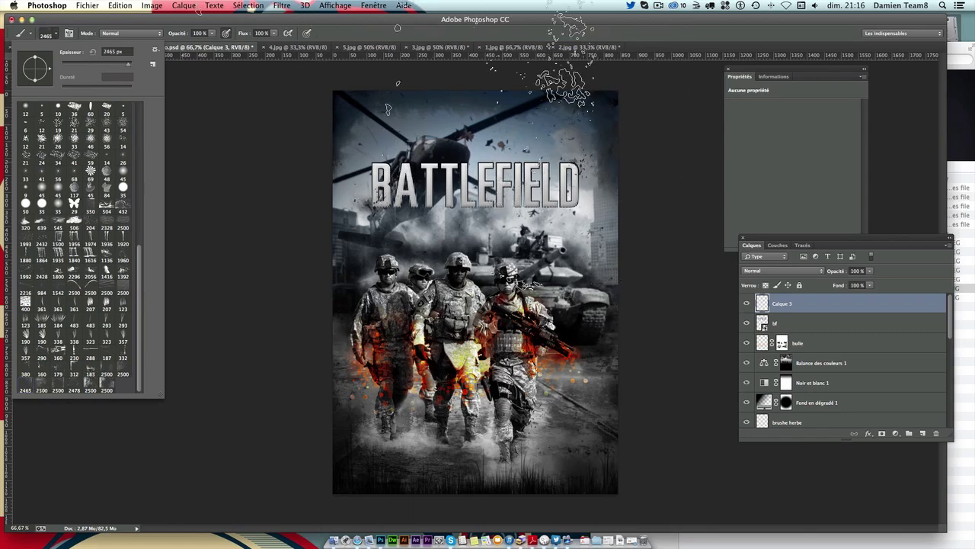
# Step: Resize the dirt brushes: 2465 px brush to about 369 px, a 2500 px one to 268 px
pyautogui.click(115, 67)
pyautogui.moveTo(119, 67); pyautogui.dragTo(363, 143)
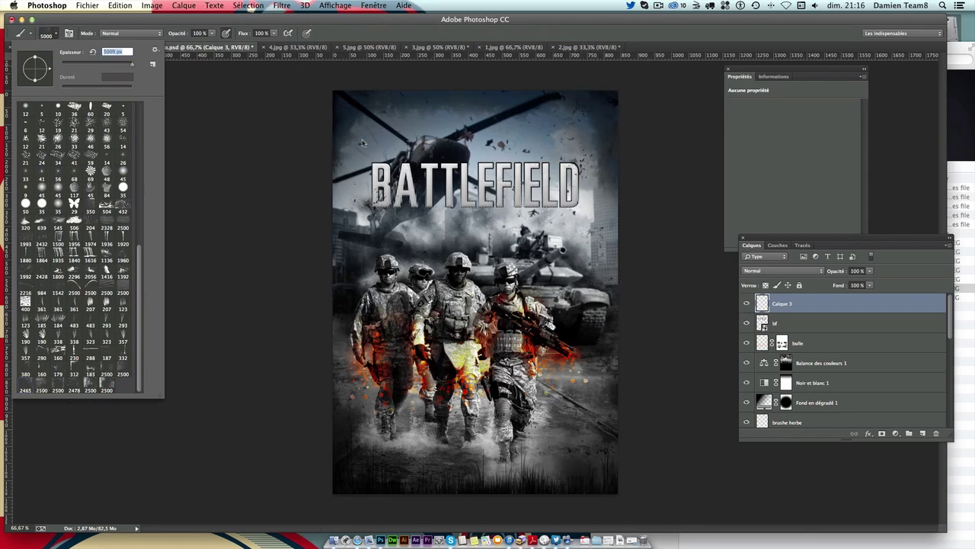
pyautogui.moveTo(185, 100); pyautogui.dragTo(120, 68)
pyautogui.click(548, 145)
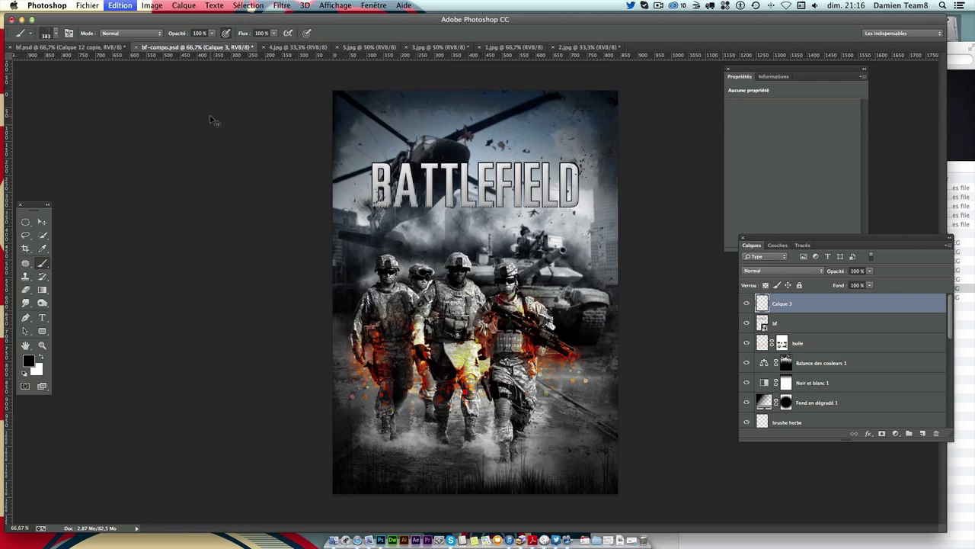
pyautogui.click(43, 35)
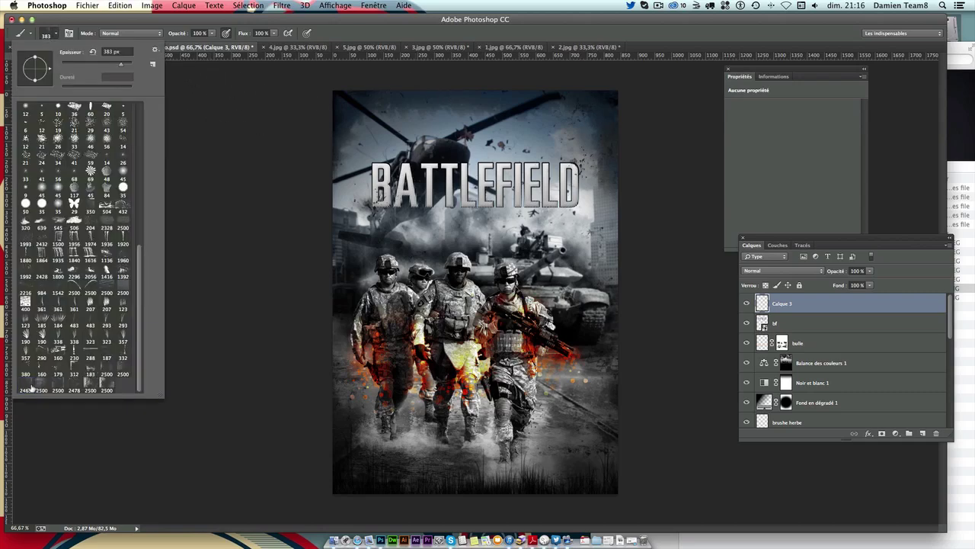
pyautogui.click(27, 387)
pyautogui.moveTo(129, 67); pyautogui.dragTo(120, 67)
pyautogui.press('Return')
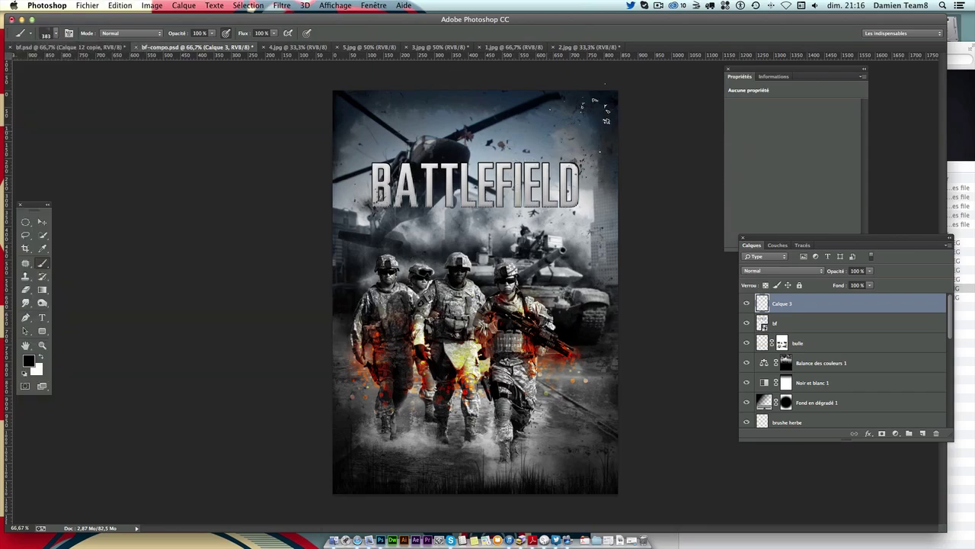
pyautogui.click(56, 35)
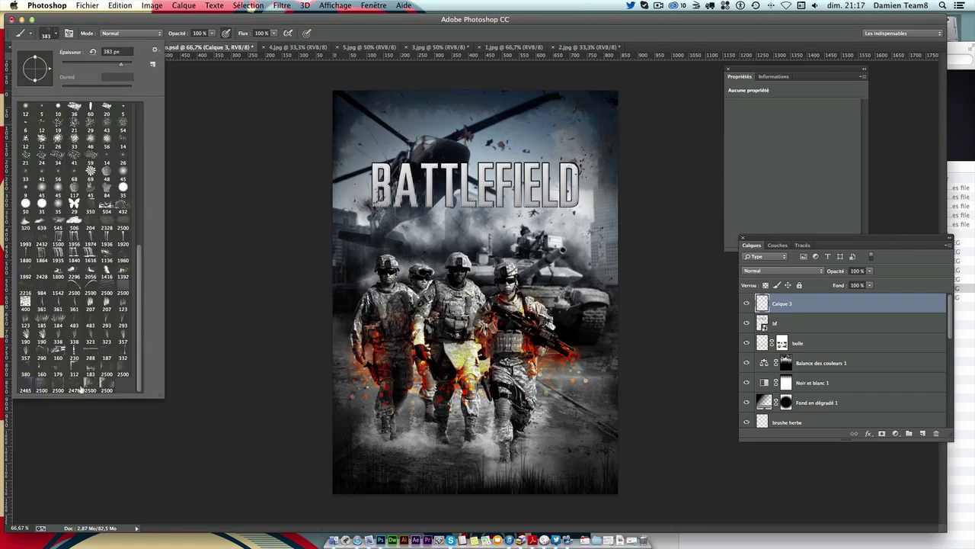
pyautogui.click(89, 385)
pyautogui.moveTo(112, 66); pyautogui.dragTo(116, 67)
pyautogui.press('Return')
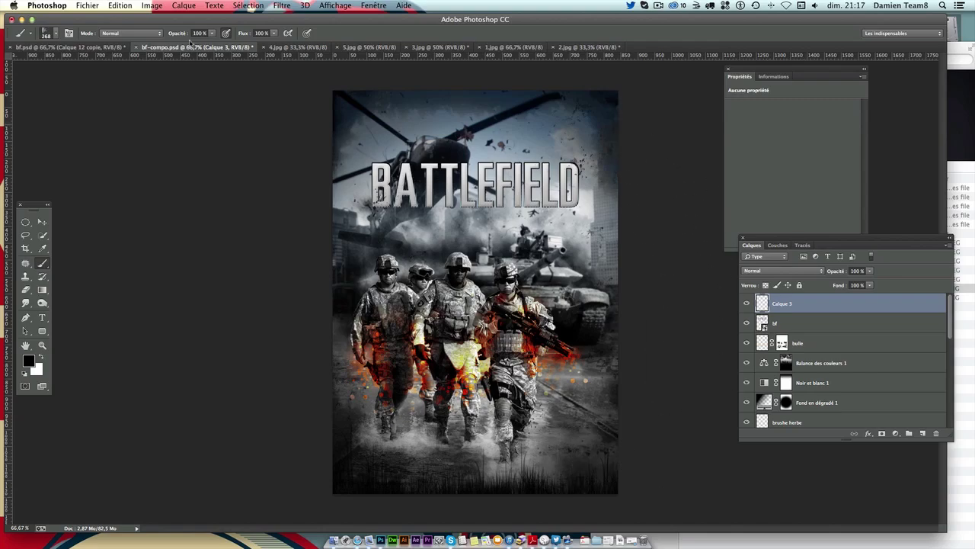
# Step: Try more dirt brushes at 455 px, about 283 px and about 297 px
pyautogui.click(58, 35)
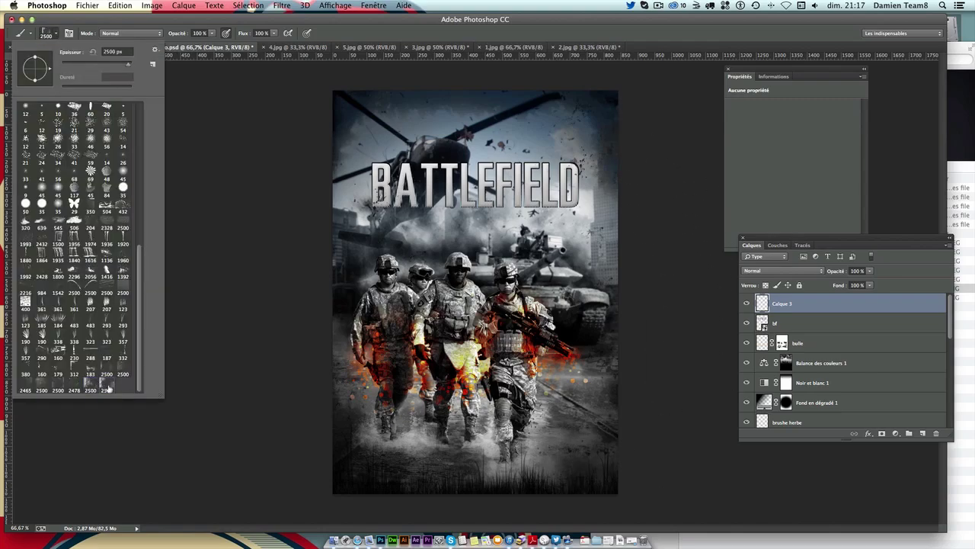
pyautogui.click(107, 389)
pyautogui.moveTo(126, 64); pyautogui.dragTo(124, 67)
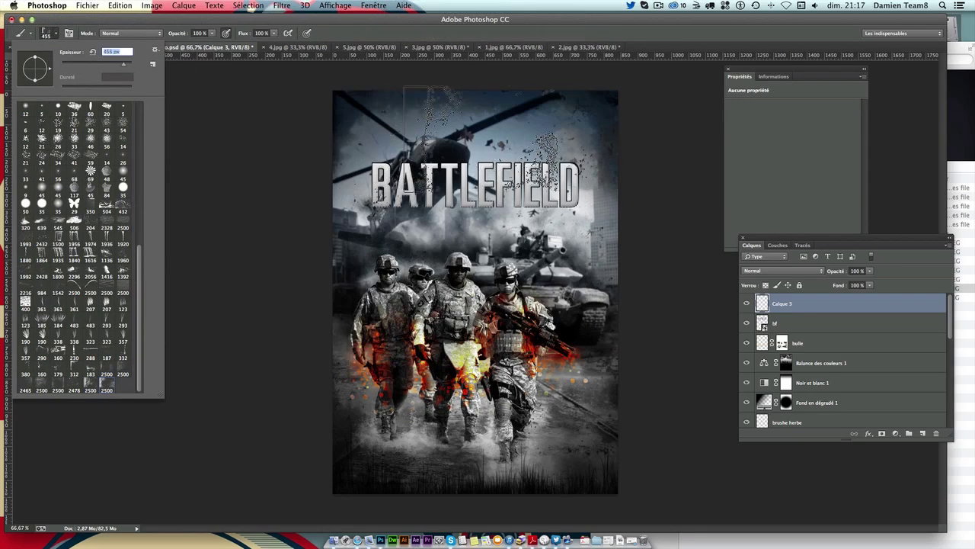
pyautogui.click(352, 151)
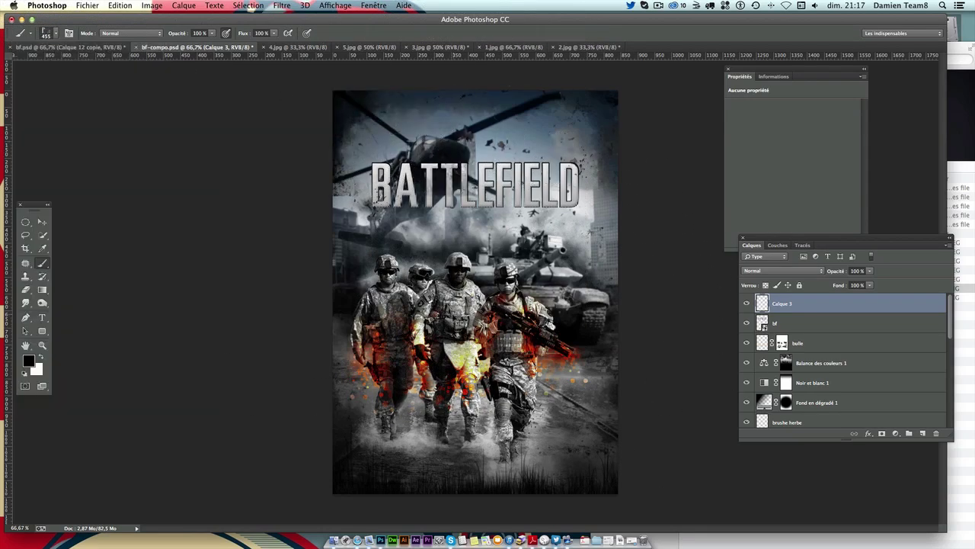
pyautogui.click(46, 34)
pyautogui.click(74, 386)
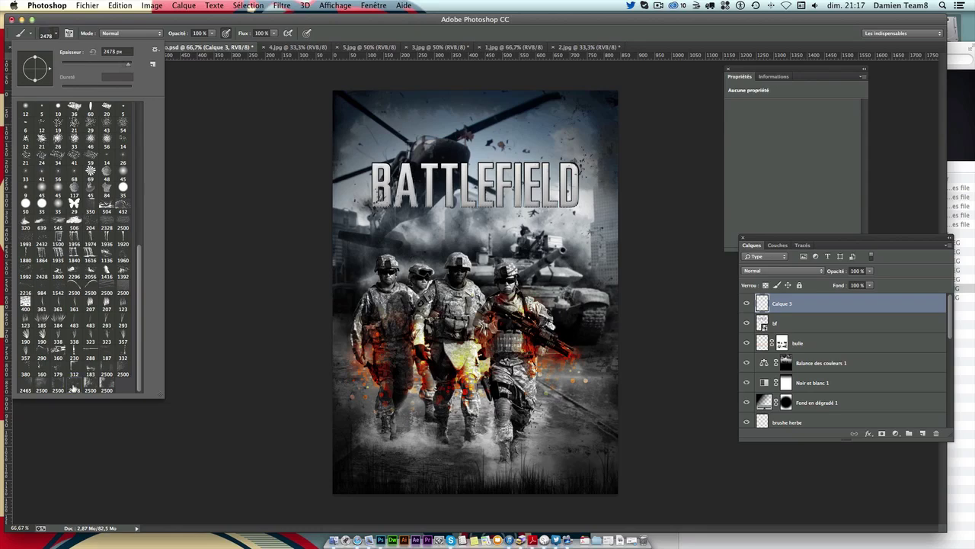
pyautogui.moveTo(131, 65); pyautogui.dragTo(117, 66)
pyautogui.press('Return')
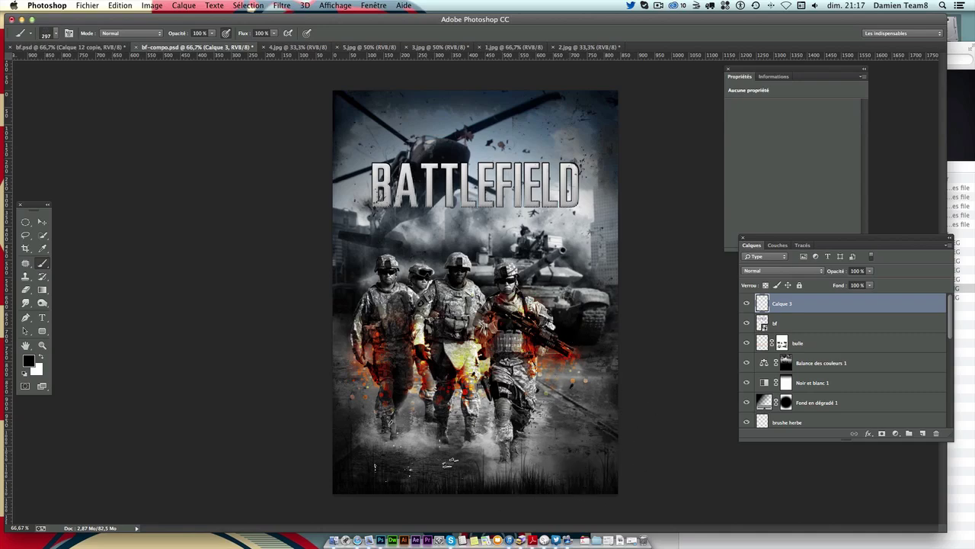
pyautogui.click(56, 34)
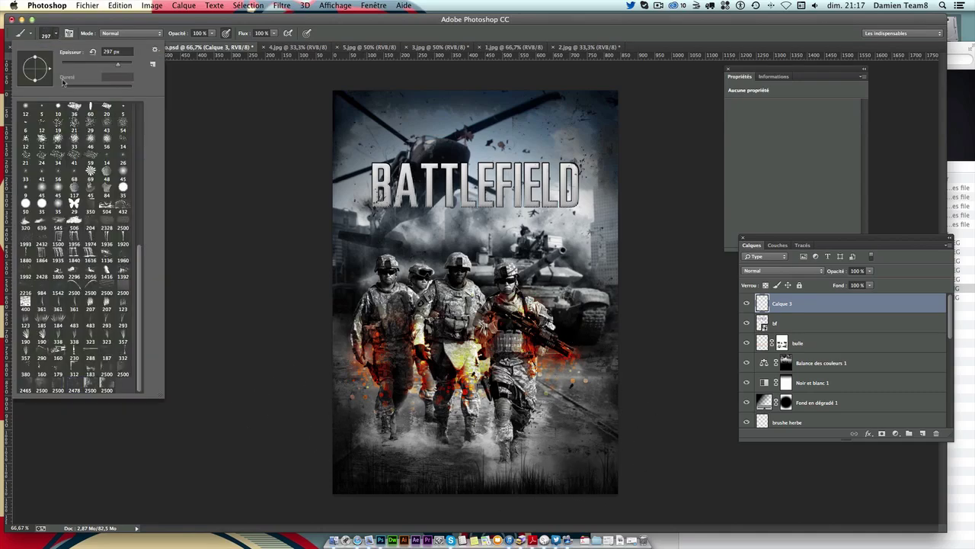
pyautogui.click(31, 387)
pyautogui.moveTo(128, 64); pyautogui.dragTo(117, 64)
pyautogui.click(340, 335)
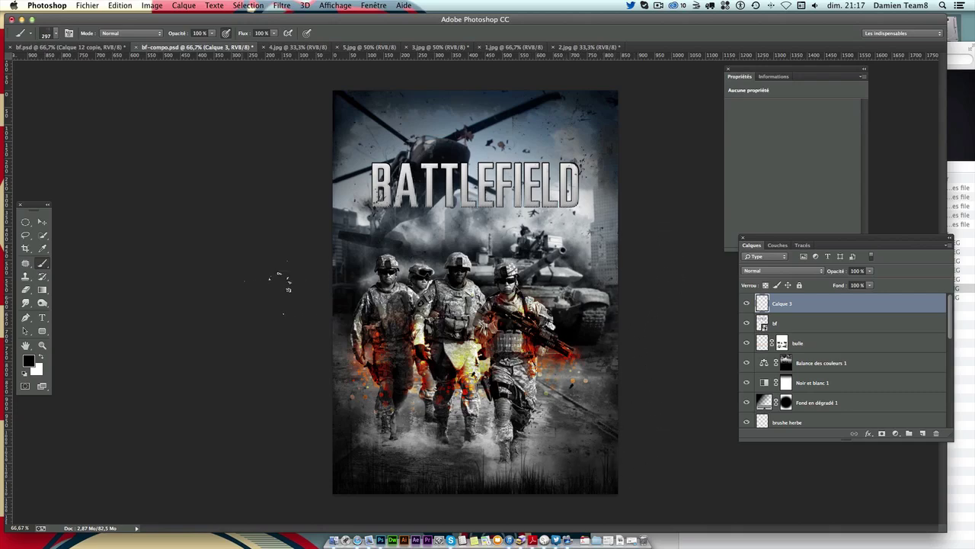
# Step: Shrink the brush to about 147 px, then use the 160 px brush reduced to about 113 px
pyautogui.click(56, 33)
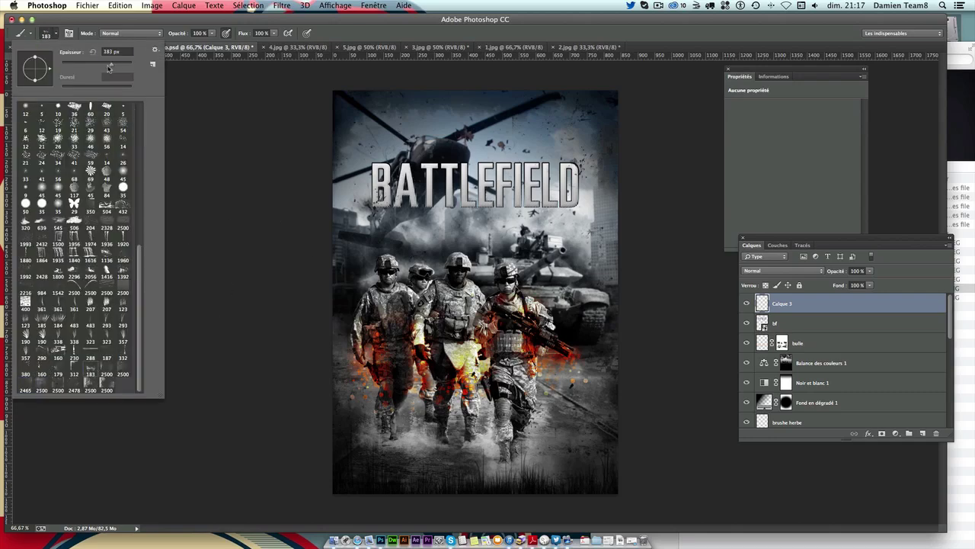
pyautogui.moveTo(109, 67); pyautogui.dragTo(102, 67)
pyautogui.click(323, 177)
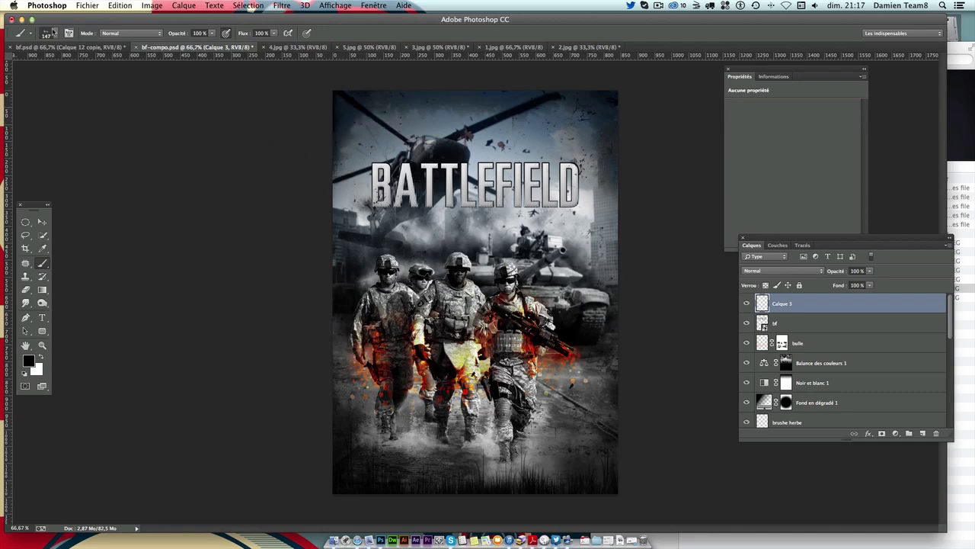
pyautogui.click(53, 32)
pyautogui.click(60, 361)
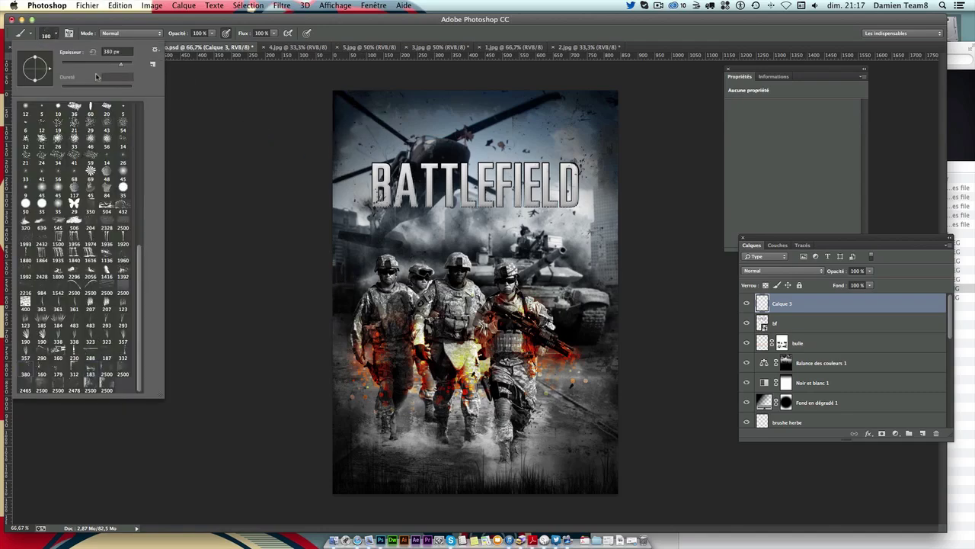
pyautogui.moveTo(107, 67); pyautogui.dragTo(99, 68)
pyautogui.press('Return')
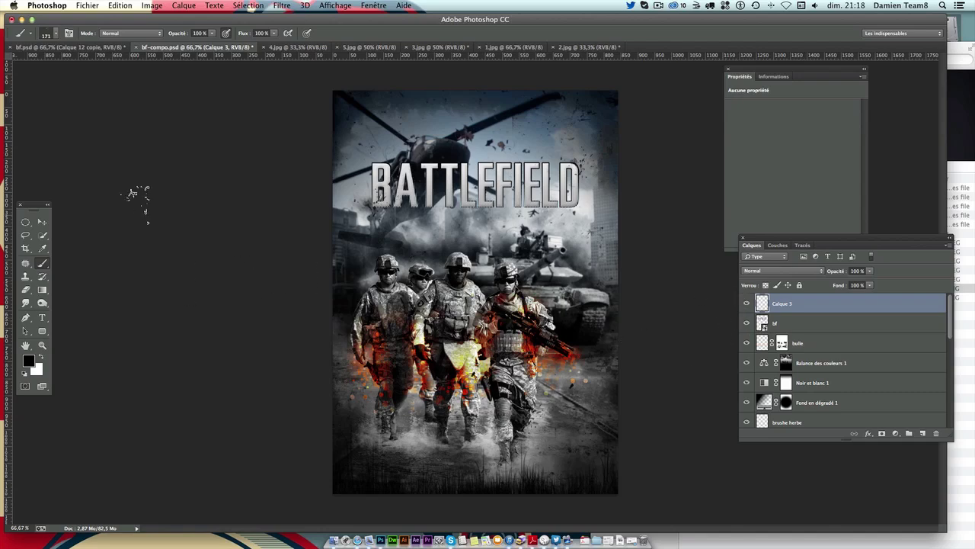
pyautogui.click(40, 223)
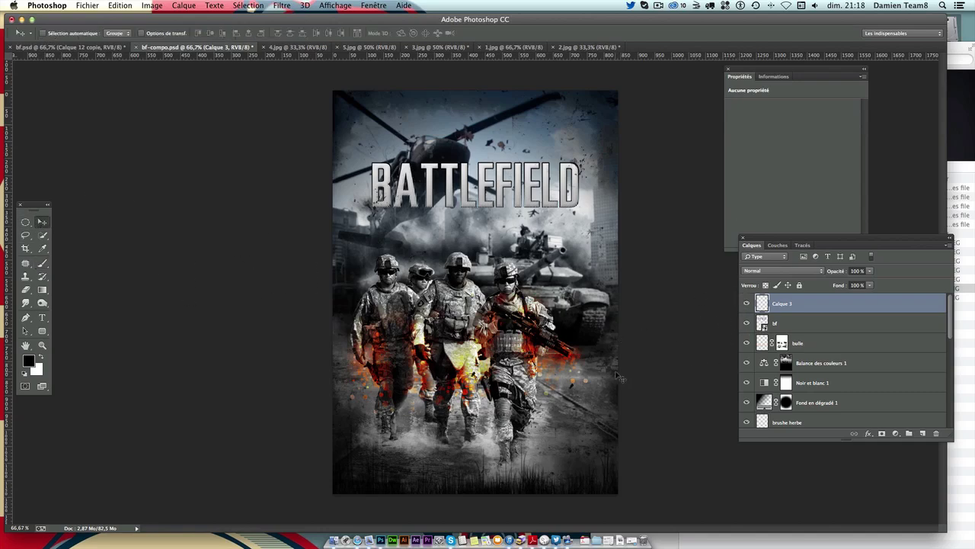
# Step: Select the sol2 ground layer from the canvas and target its layer mask
pyautogui.keyDown('super'); pyautogui.click(526, 455); pyautogui.keyUp('super')
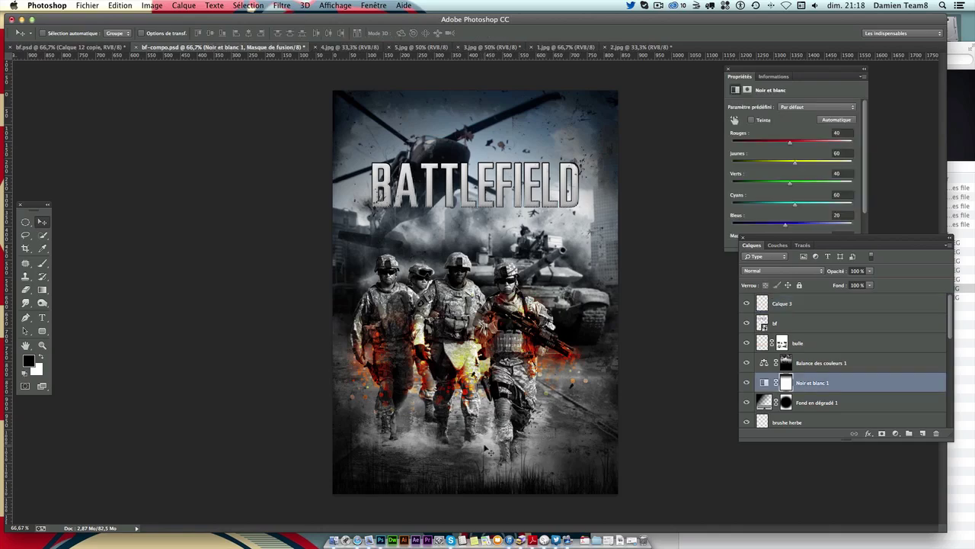
pyautogui.scroll(-10, 756, 408)
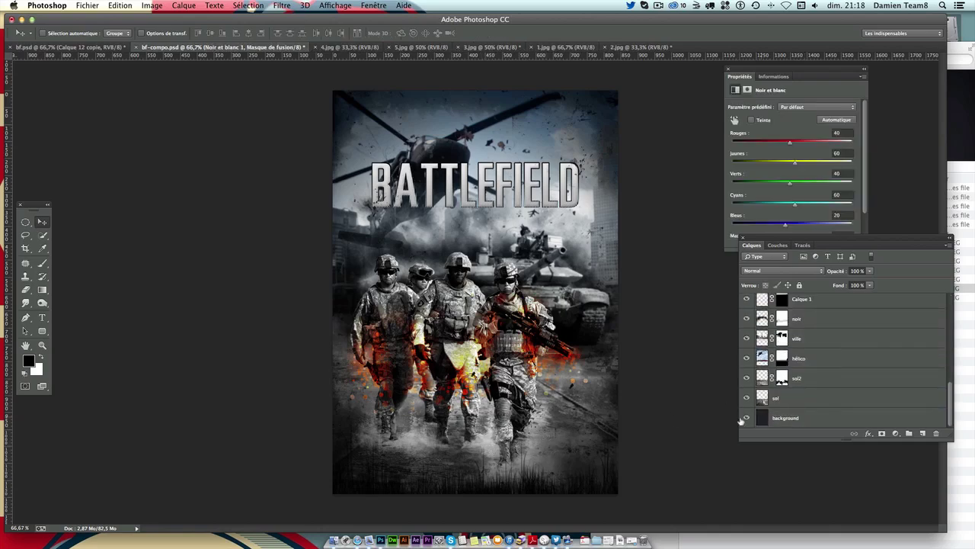
pyautogui.rightClick(545, 440)
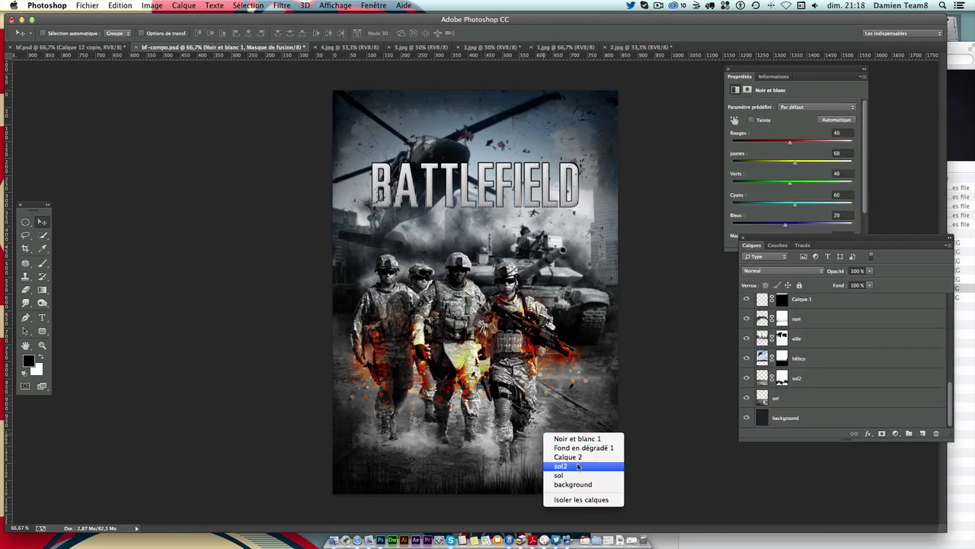
pyautogui.click(760, 379)
pyautogui.click(746, 378)
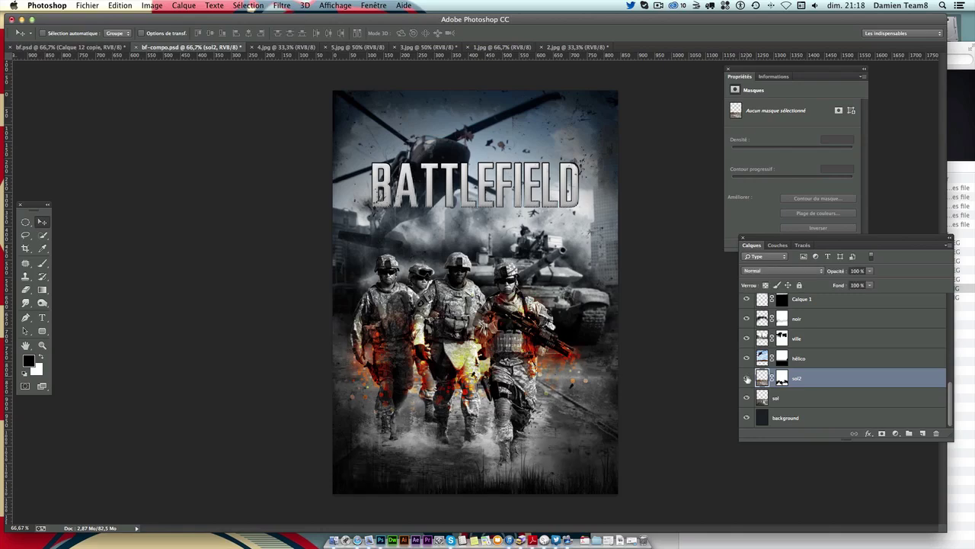
pyautogui.click(782, 379)
# Step: Choose a soft round brush at 80 px for painting the sol2 mask
pyautogui.click(43, 263)
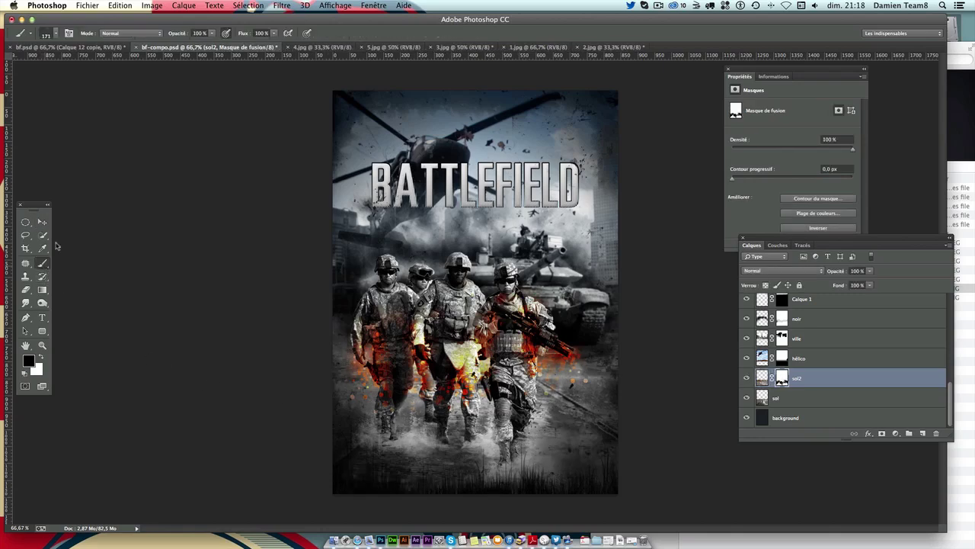
pyautogui.click(47, 35)
pyautogui.scroll(15, 88, 120)
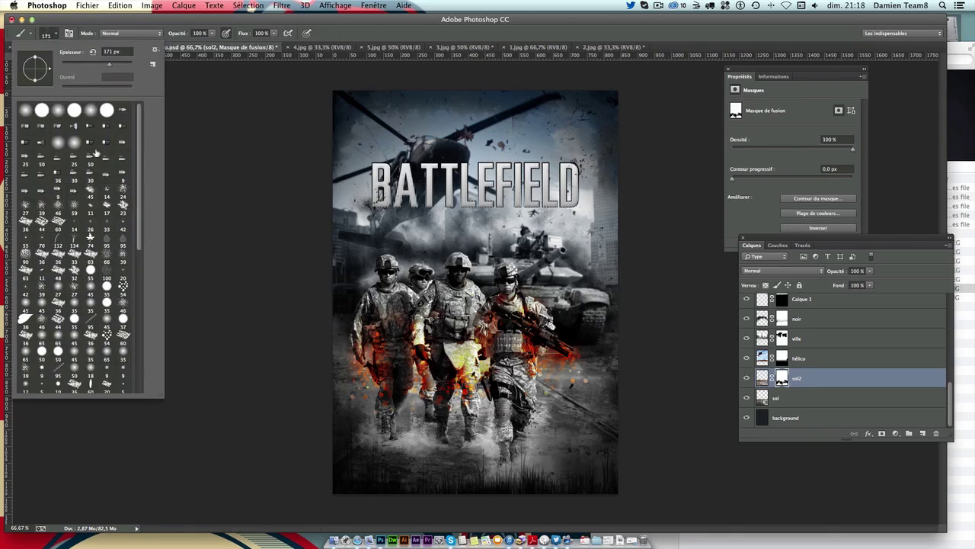
pyautogui.click(26, 111)
pyautogui.click(89, 66)
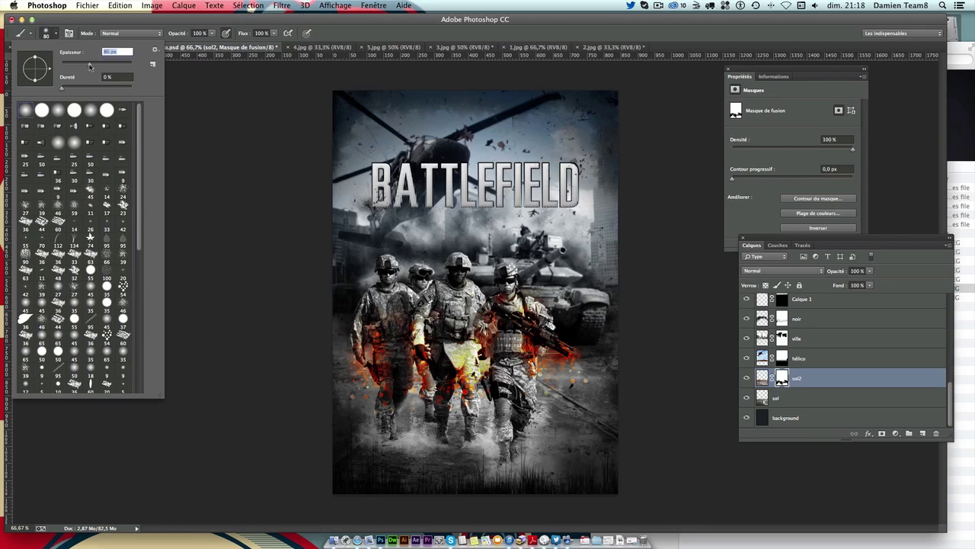
pyautogui.click(212, 33)
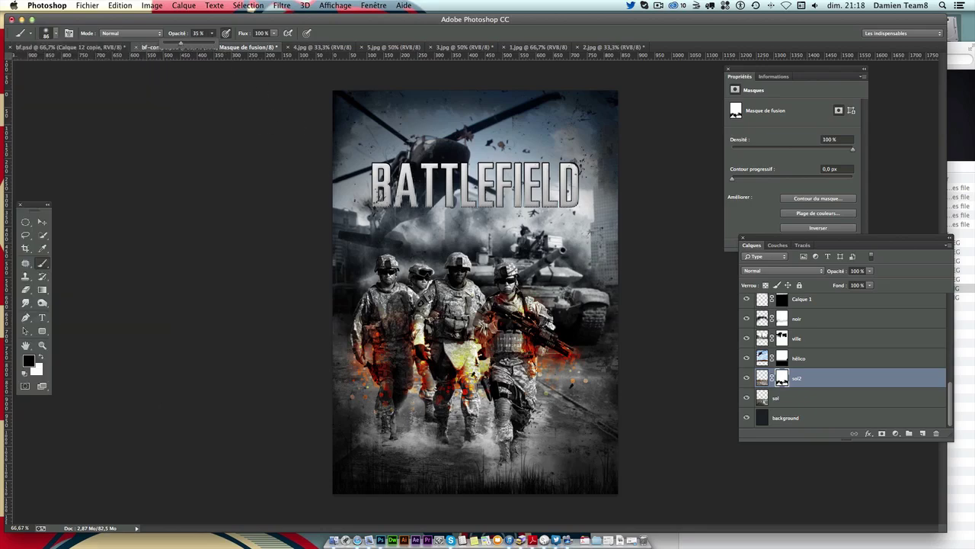
pyautogui.click(609, 436)
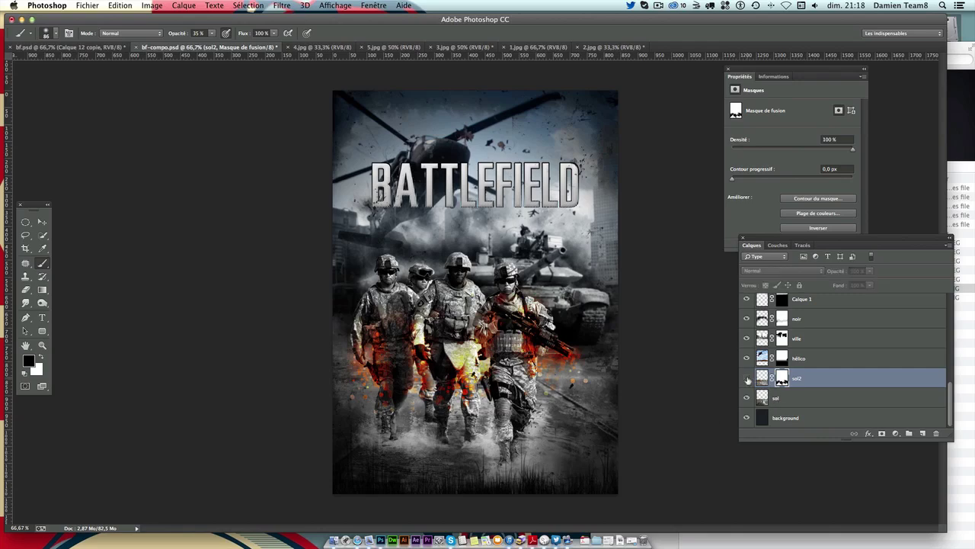
# Step: Raise brush opacity to about 80% while toggling sol2 visibility to compare
pyautogui.click(746, 378)
pyautogui.click(747, 377)
pyautogui.click(746, 398)
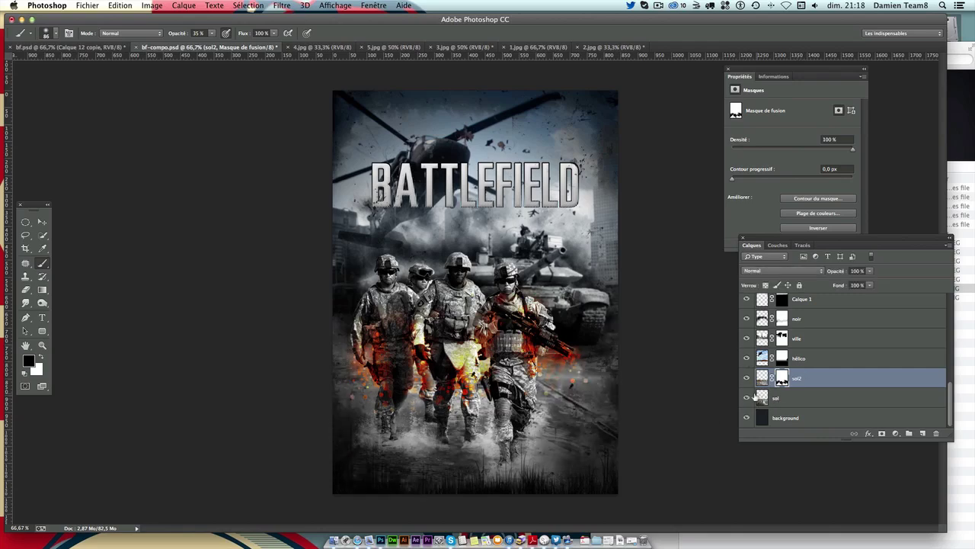
pyautogui.click(746, 378)
pyautogui.moveTo(213, 34); pyautogui.dragTo(238, 45)
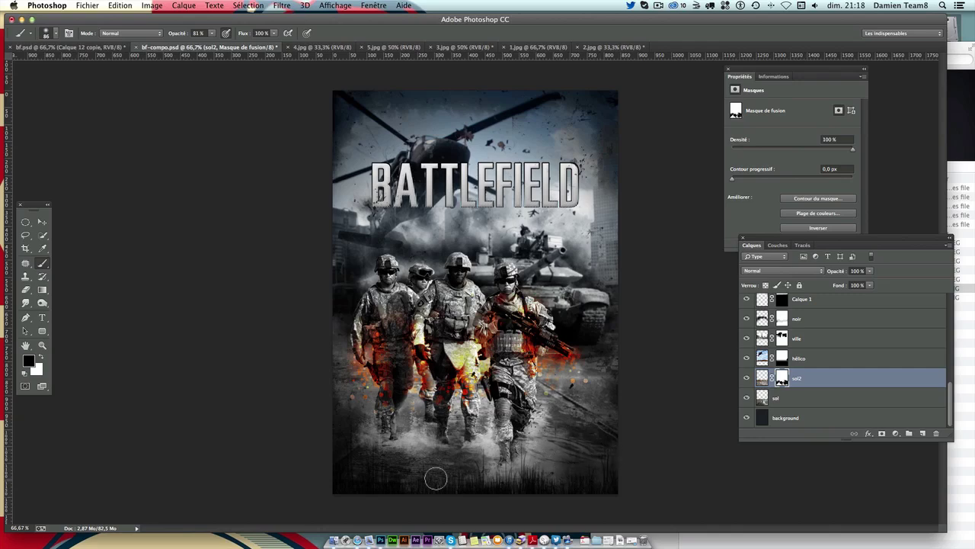
pyautogui.click(747, 378)
pyautogui.click(42, 222)
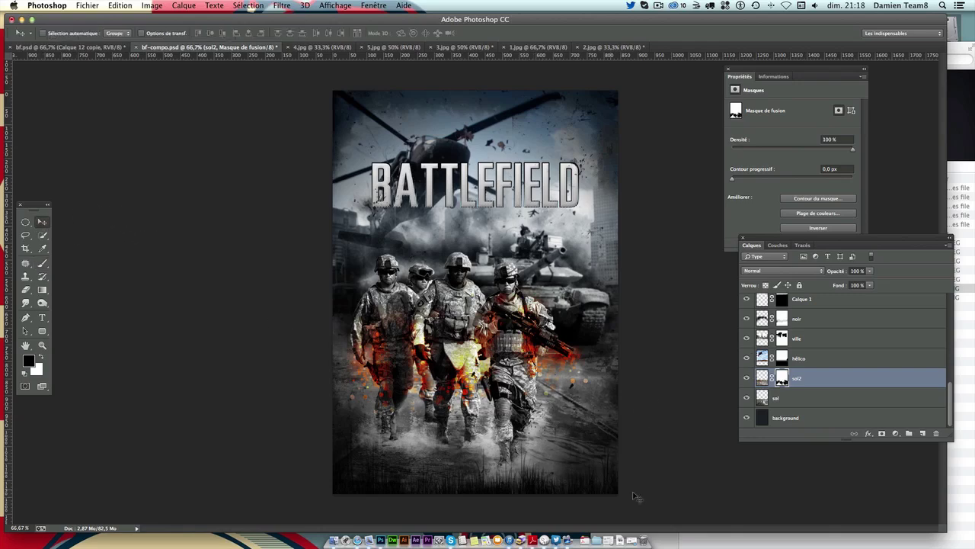
pyautogui.hotkey('alt', '.')
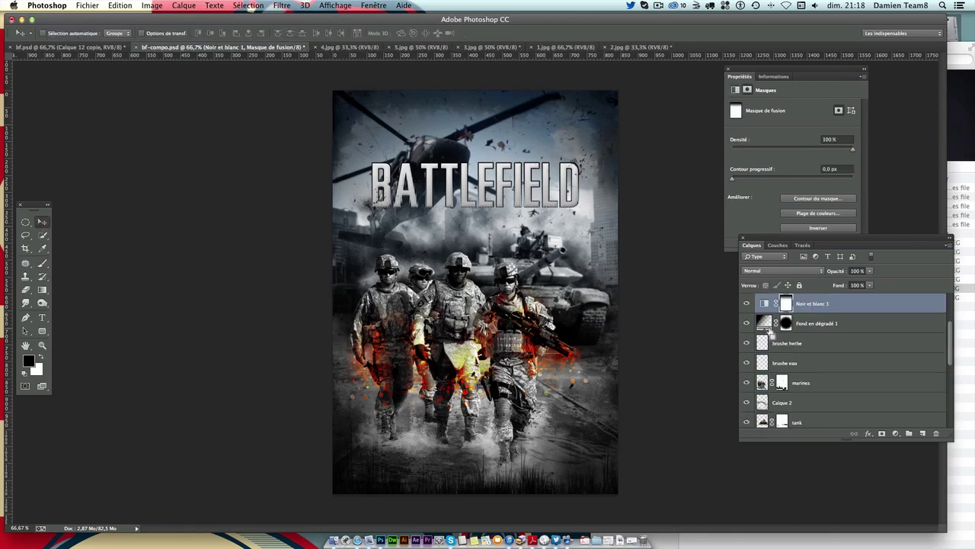
# Step: Select the sol ground layer and toggle its visibility to check its effect
pyautogui.rightClick(541, 416)
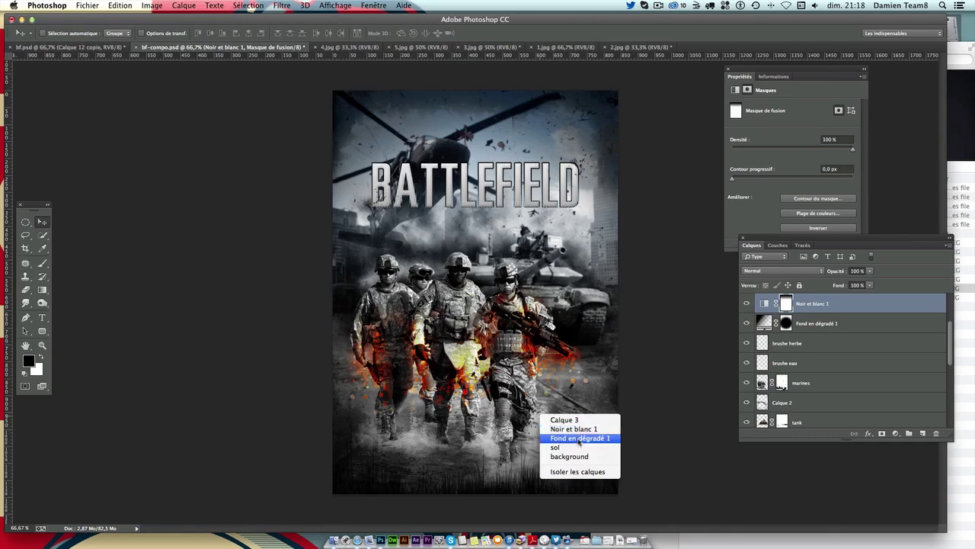
pyautogui.click(573, 438)
pyautogui.rightClick(536, 419)
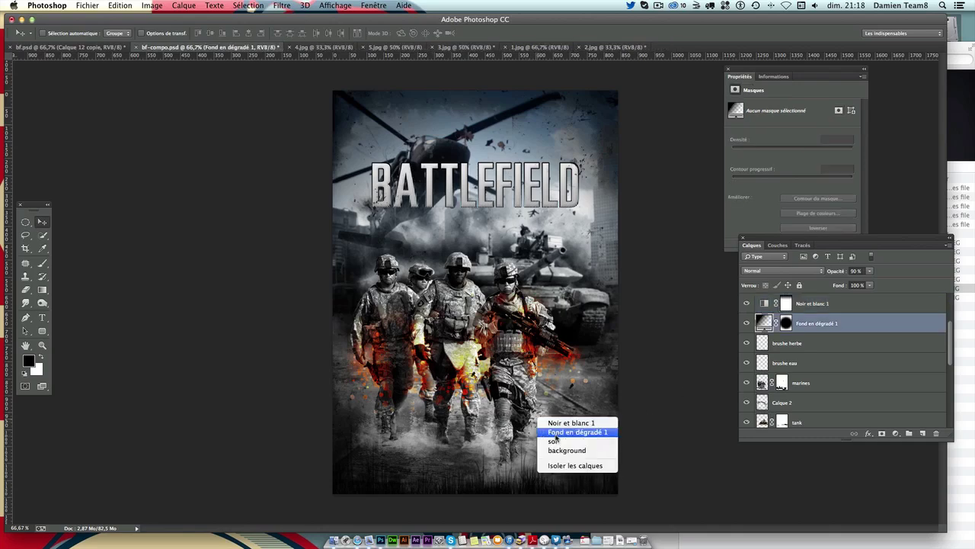
pyautogui.click(808, 332)
pyautogui.hotkey('alt', ',')
pyautogui.click(747, 418)
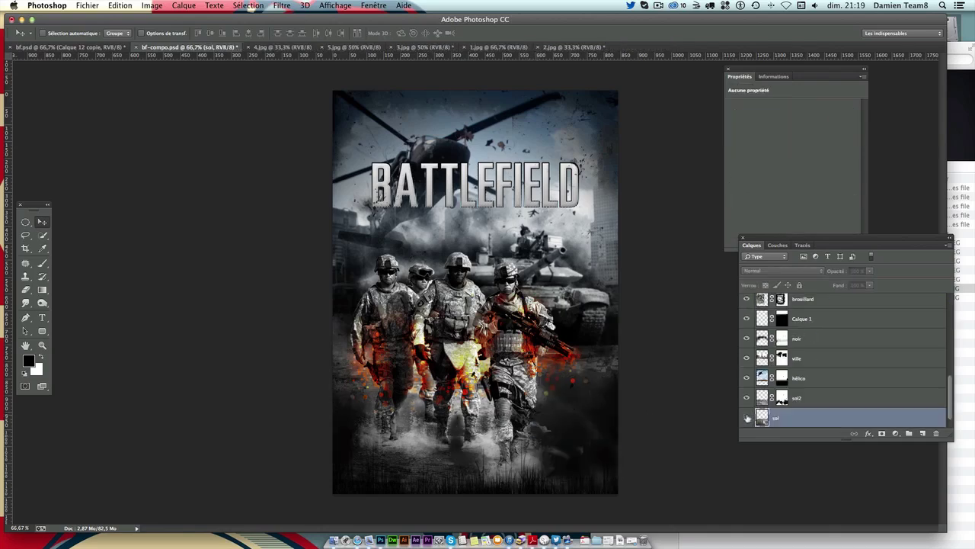
pyautogui.click(747, 418)
pyautogui.click(747, 418)
pyautogui.scroll(-1, 850, 390)
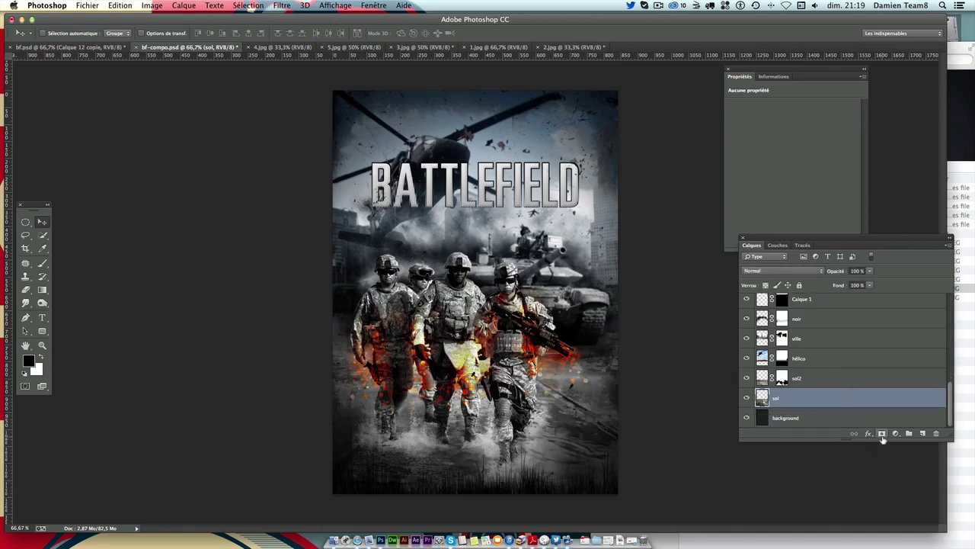
# Step: Add a mask to sol and paint out part of the ground at 15% opacity
pyautogui.click(882, 433)
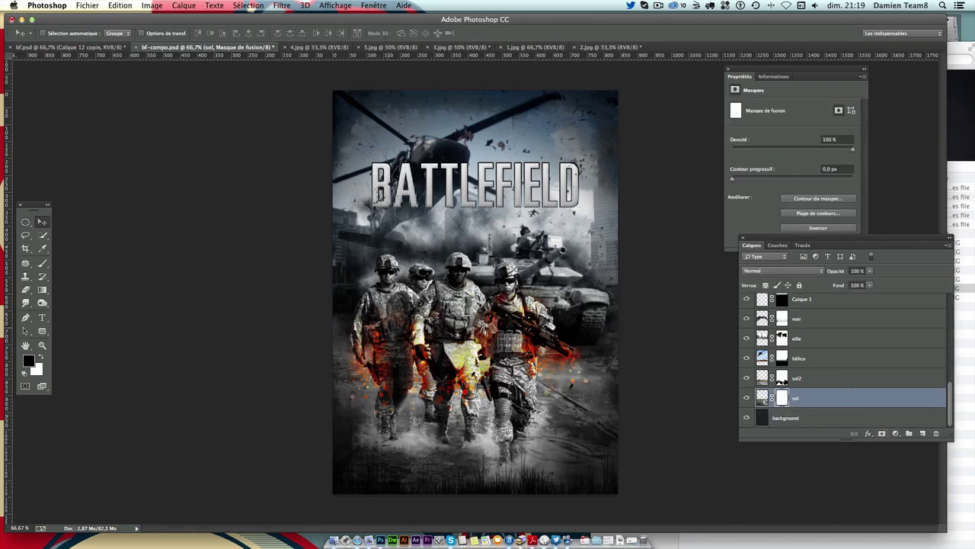
pyautogui.click(42, 262)
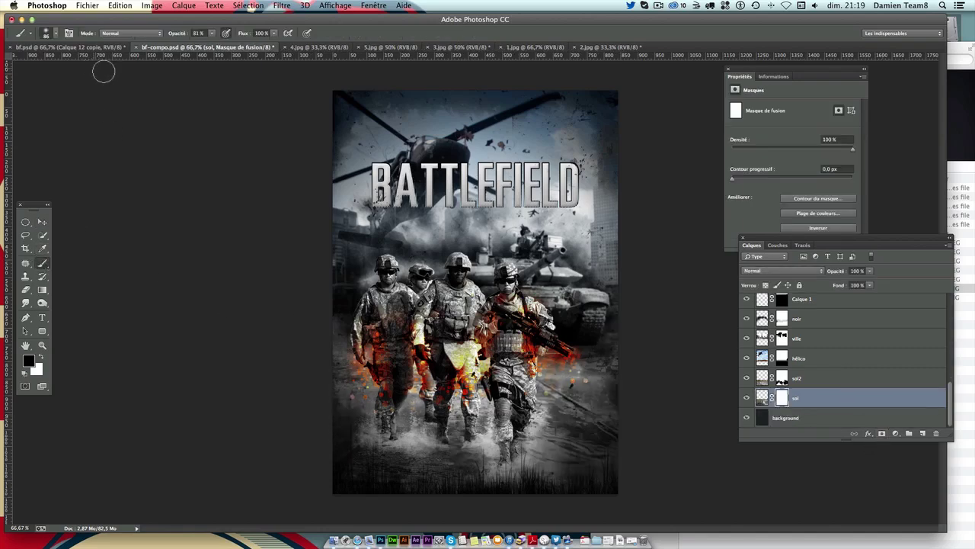
pyautogui.moveTo(216, 36); pyautogui.dragTo(179, 45)
pyautogui.click(548, 416)
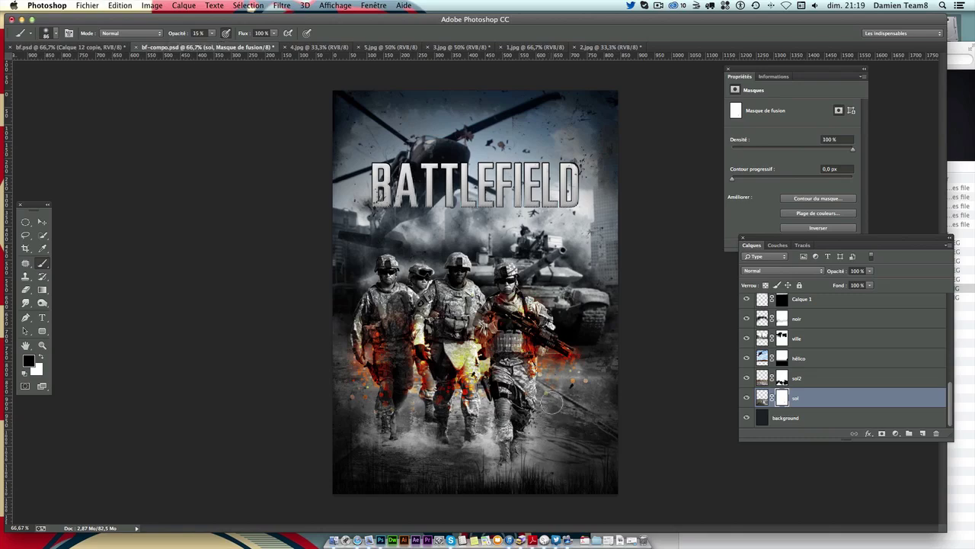
pyautogui.moveTo(552, 403); pyautogui.dragTo(540, 431)
pyautogui.click(746, 397)
pyautogui.click(746, 397)
pyautogui.click(746, 397)
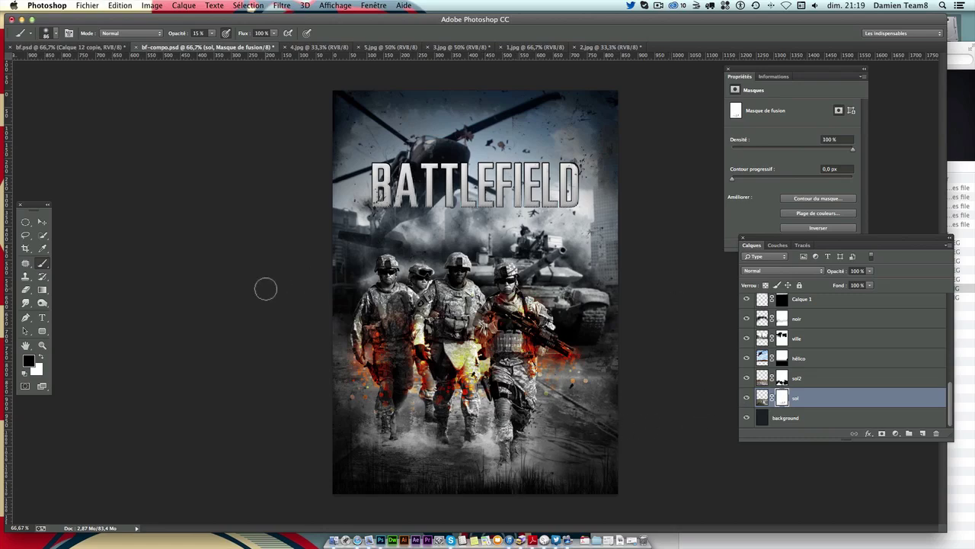
pyautogui.click(42, 223)
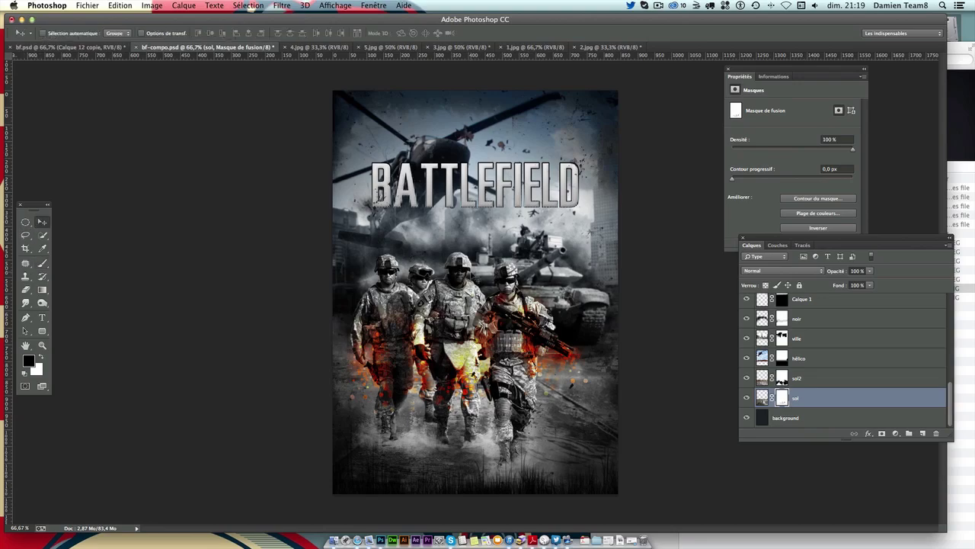
# Step: Zoom to 300% on the soldiers and target the marines layer mask
pyautogui.hotkey('ctrl', '+')
pyautogui.hotkey('ctrl', '+')
pyautogui.hotkey('ctrl', '+')
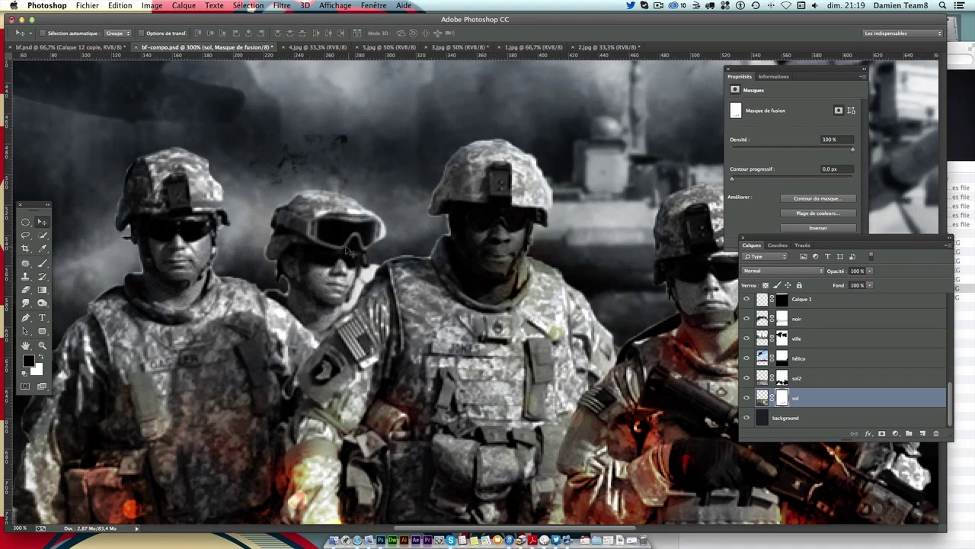
pyautogui.rightClick(348, 247)
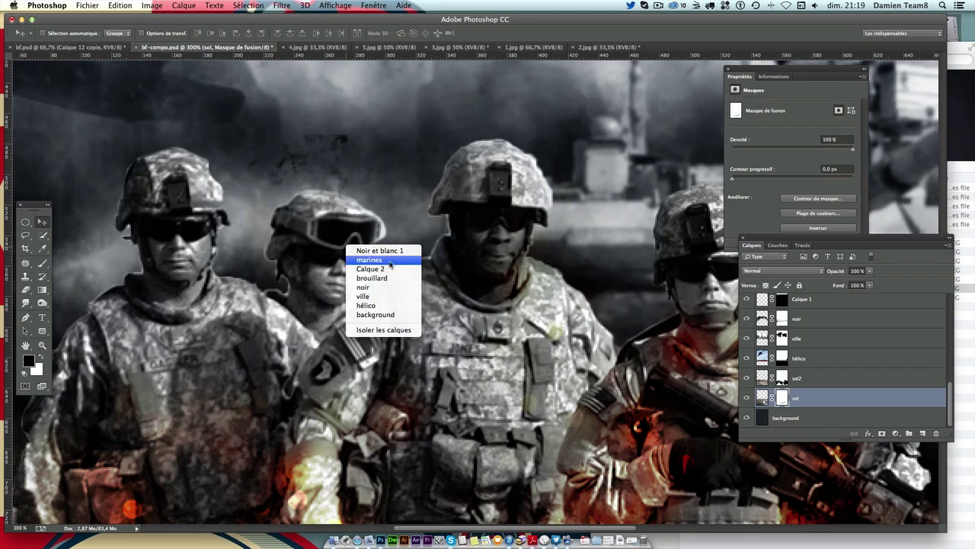
pyautogui.click(368, 260)
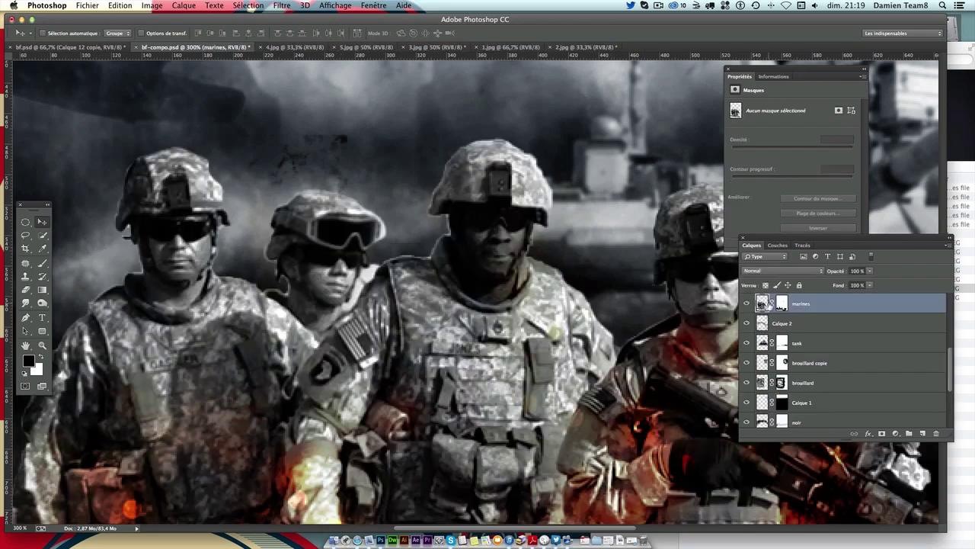
pyautogui.click(780, 303)
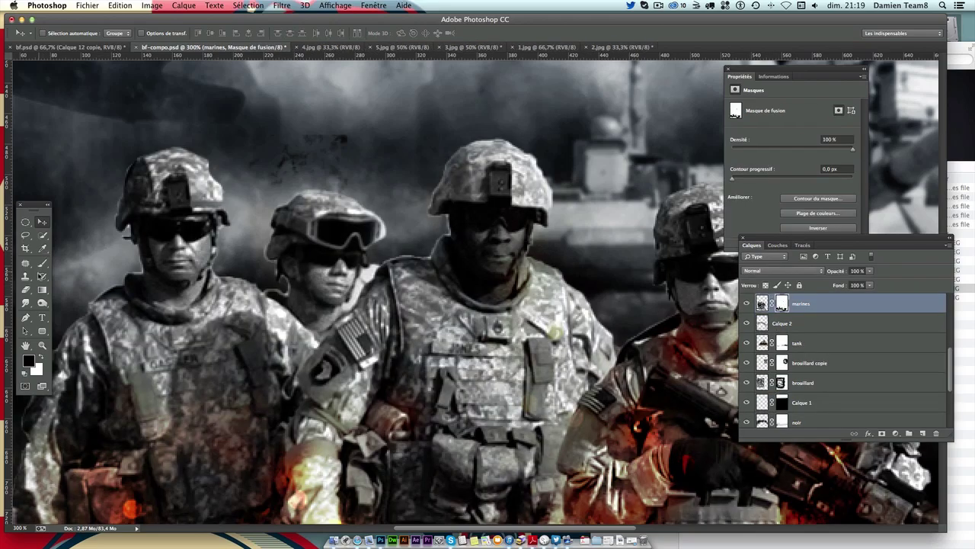
# Step: Mask out the fringe beside the goggled soldier's face with a hard 2 px brush at 100% opacity
pyautogui.click(43, 262)
pyautogui.click(50, 36)
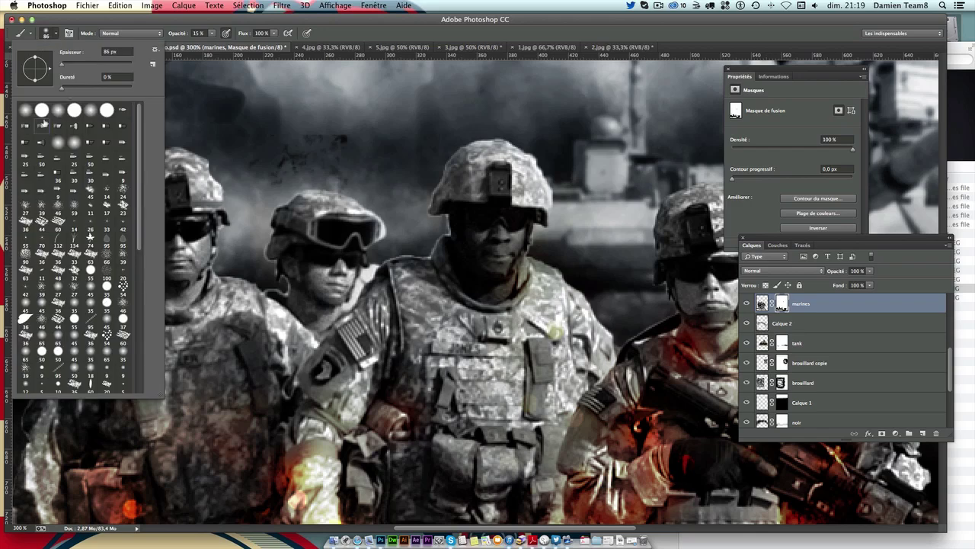
pyautogui.click(42, 109)
pyautogui.moveTo(72, 67); pyautogui.dragTo(64, 67)
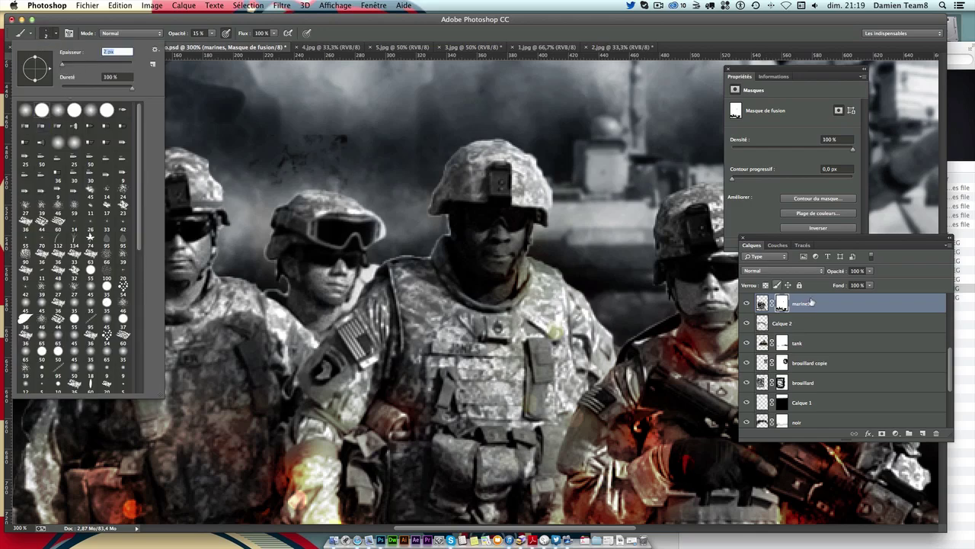
pyautogui.press('Return')
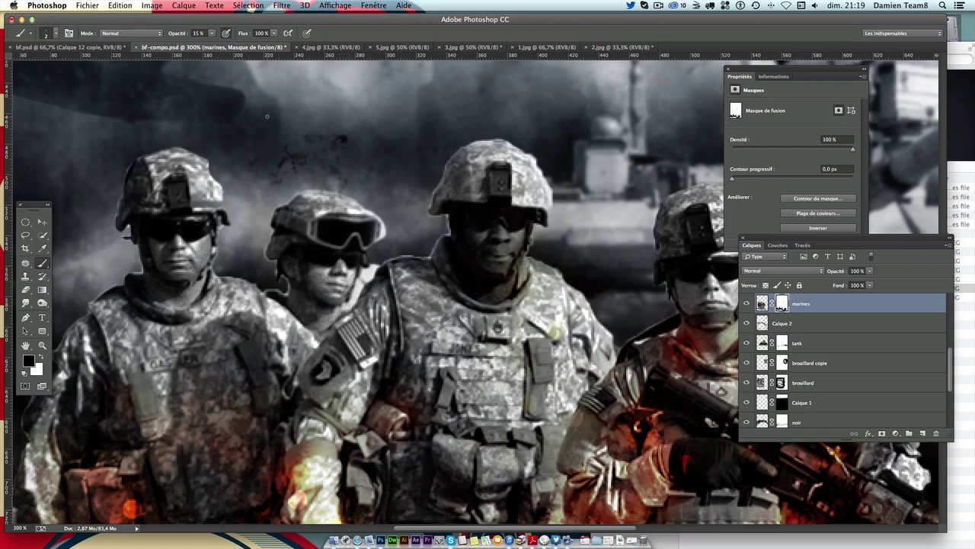
pyautogui.moveTo(212, 36); pyautogui.dragTo(329, 55)
pyautogui.moveTo(350, 302); pyautogui.dragTo(378, 263)
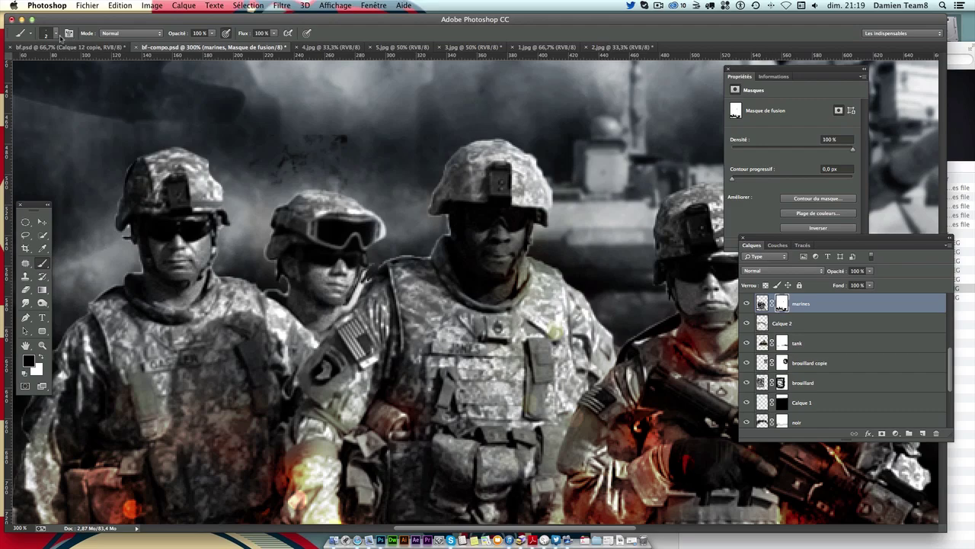
# Step: Resize the mask brush to 5 px, then settle on 4 px
pyautogui.click(55, 35)
pyautogui.moveTo(56, 51); pyautogui.dragTo(61, 50)
pyautogui.press('Return')
pyautogui.click(54, 35)
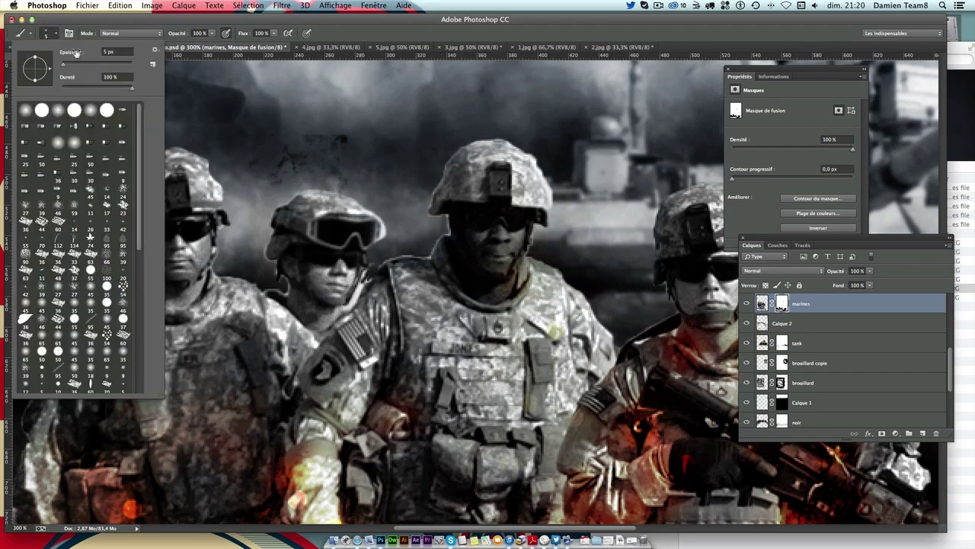
pyautogui.moveTo(110, 50); pyautogui.dragTo(108, 51)
pyautogui.press('Return')
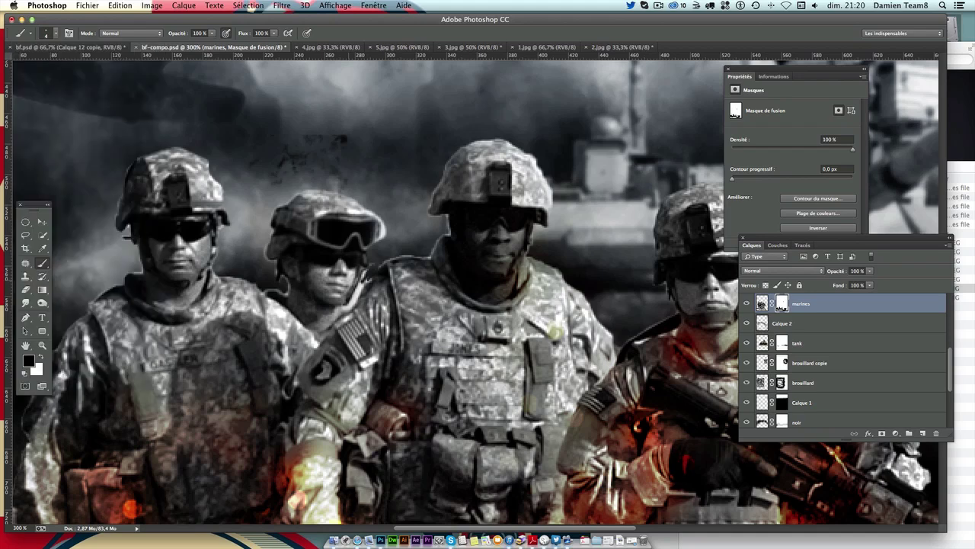
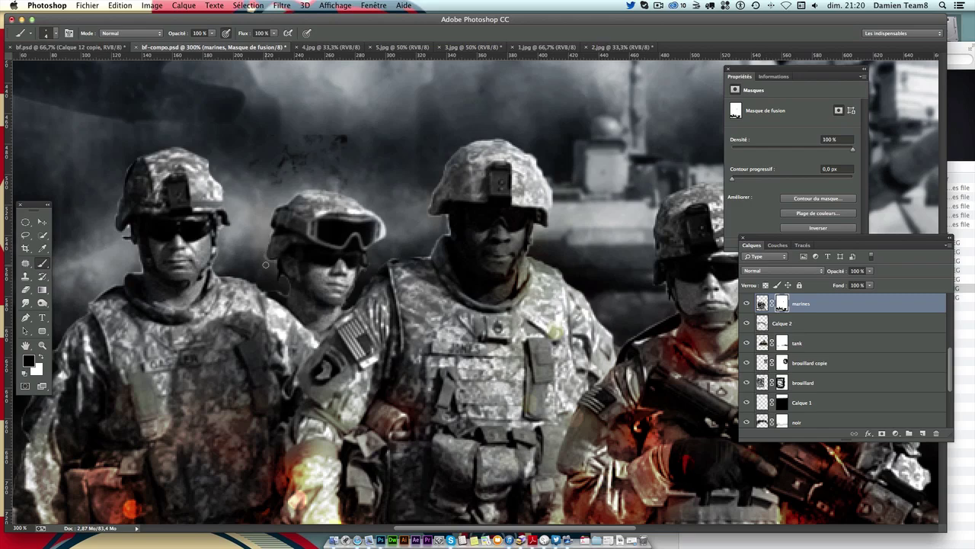
# Step: At close zoom, paint black on the marines layer mask along the soldier's neck edge
pyautogui.moveTo(305, 255); pyautogui.dragTo(335, 268)
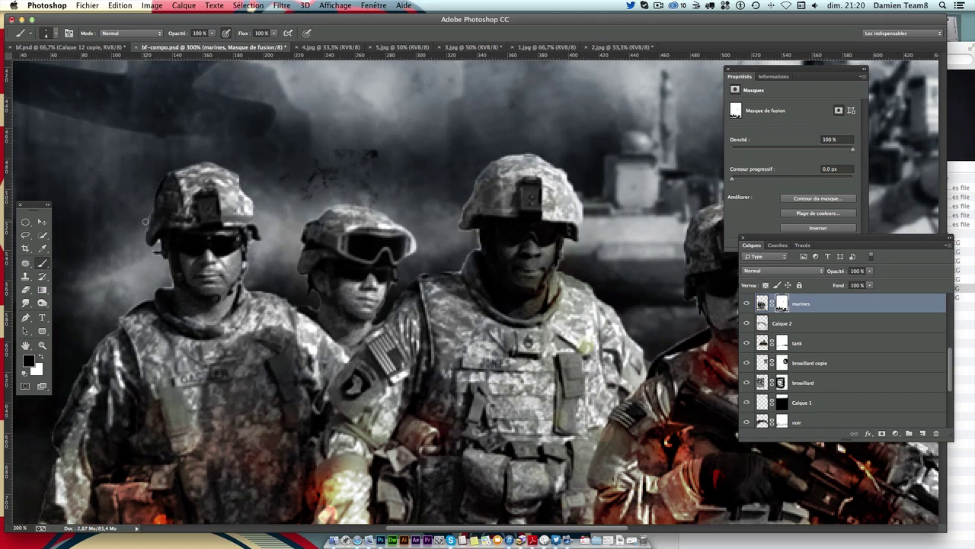
pyautogui.scroll(-3, 141, 243)
pyautogui.hscroll(-5, 222, 256)
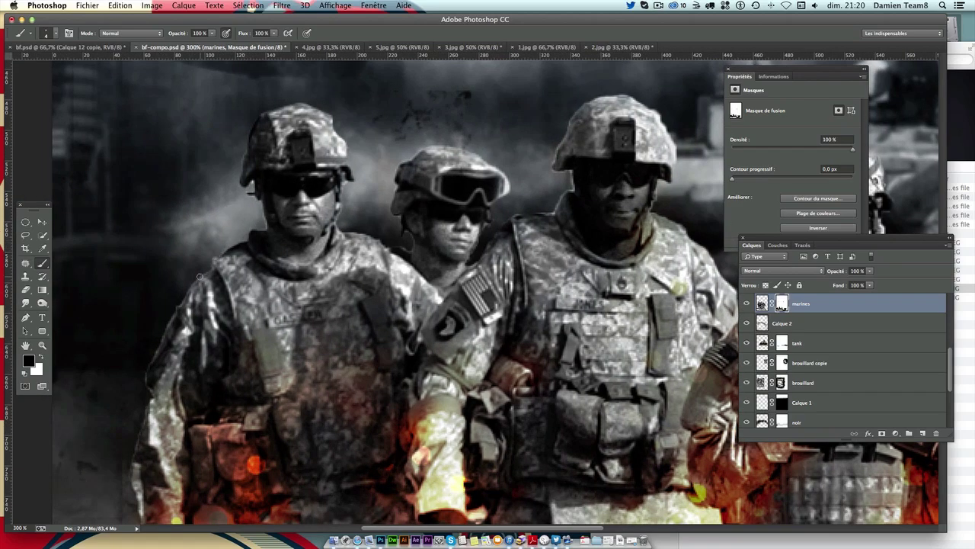
pyautogui.scroll(-2, 191, 290)
pyautogui.scroll(-3, 191, 290)
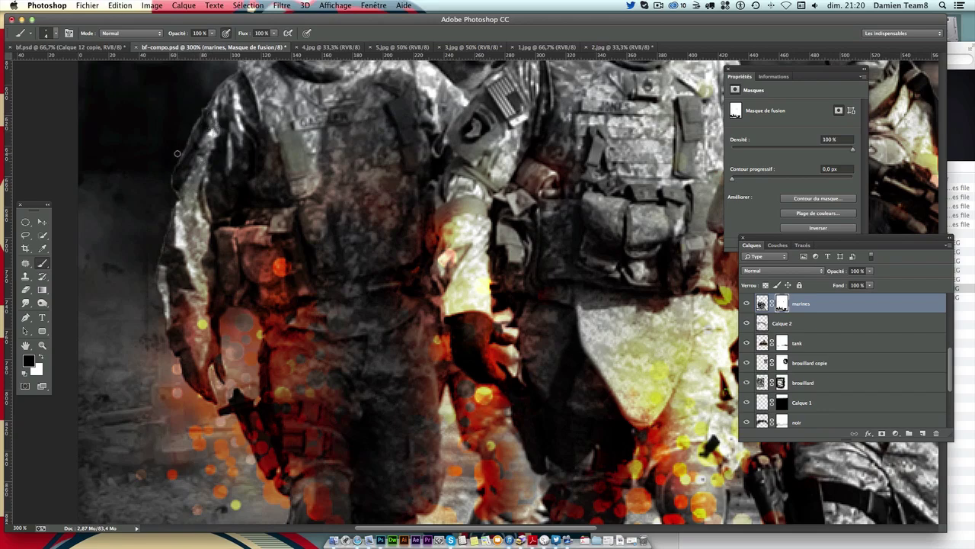
pyautogui.scroll(5, 343, 161)
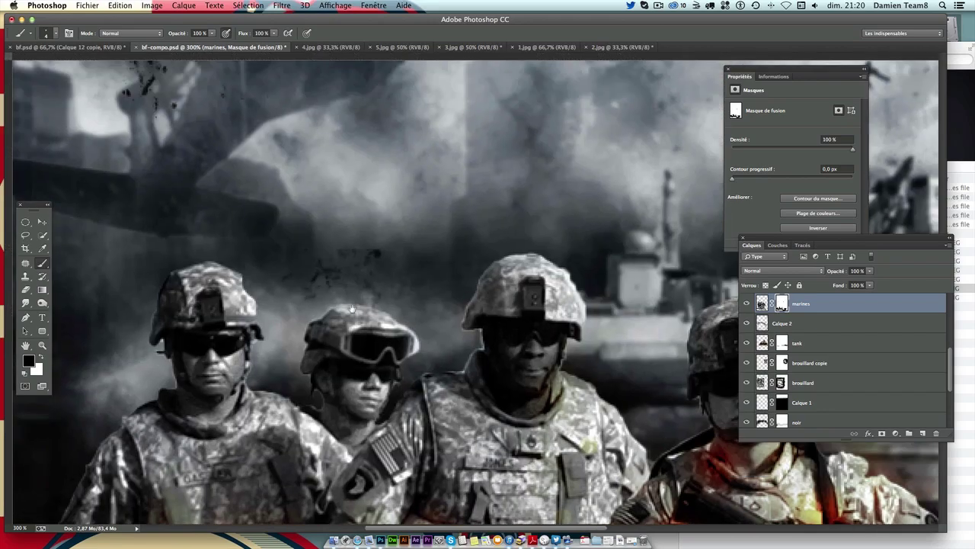
pyautogui.hscroll(5, 356, 280)
pyautogui.scroll(-3, 356, 280)
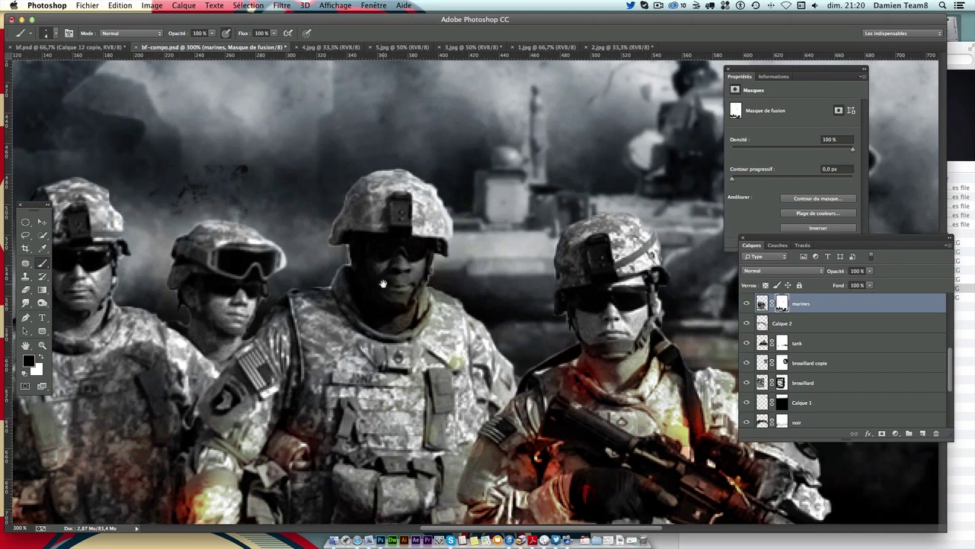
pyautogui.moveTo(338, 268); pyautogui.dragTo(346, 247)
# Step: Toggle the marines layer visibility to compare the blended edges, then zoom back out
pyautogui.scroll(-2, 457, 182)
pyautogui.hscroll(3, 457, 183)
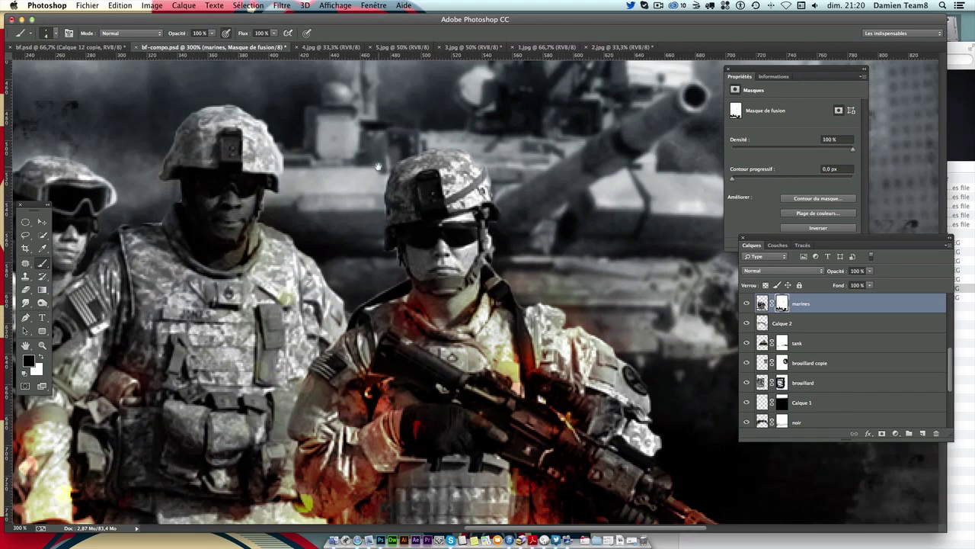
pyautogui.scroll(-3, 473, 229)
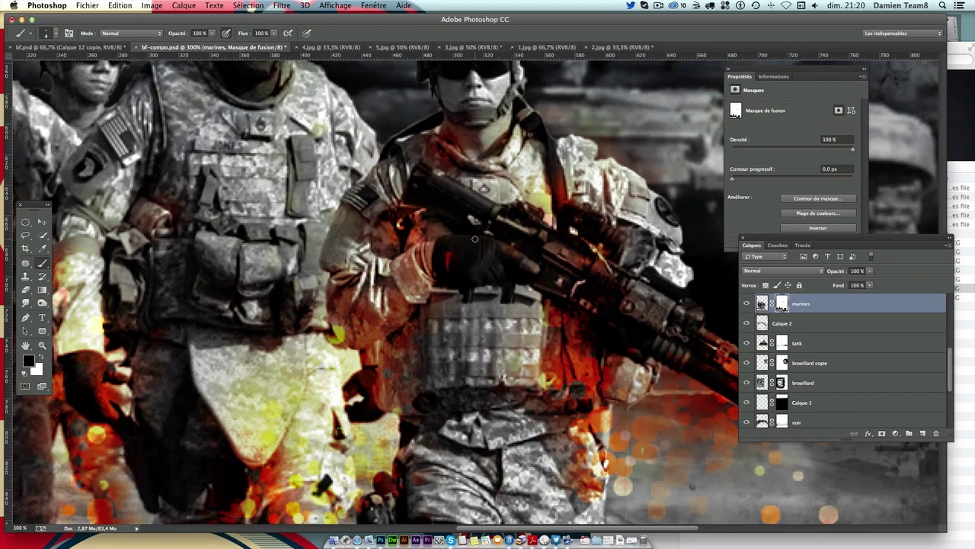
pyautogui.scroll(-2, 474, 238)
pyautogui.scroll(-3, 472, 228)
pyautogui.hscroll(-1, 472, 225)
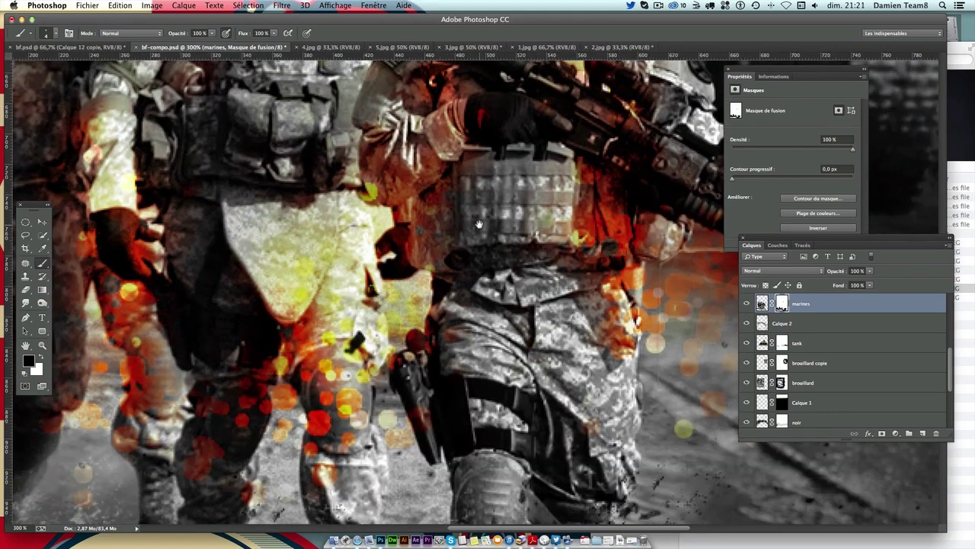
pyautogui.click(747, 303)
pyautogui.scroll(2, 673, 309)
pyautogui.hscroll(3, 655, 304)
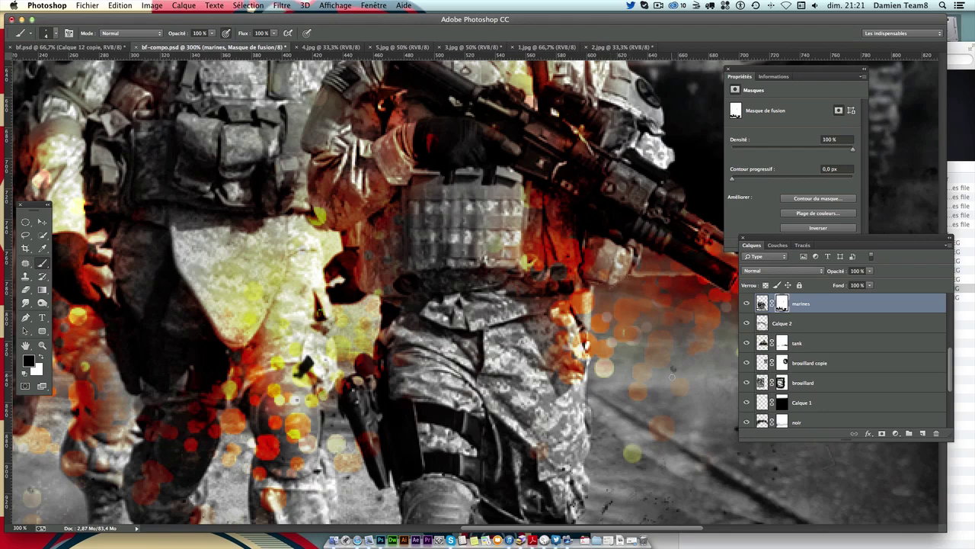
pyautogui.hotkey('ctrl', '-')
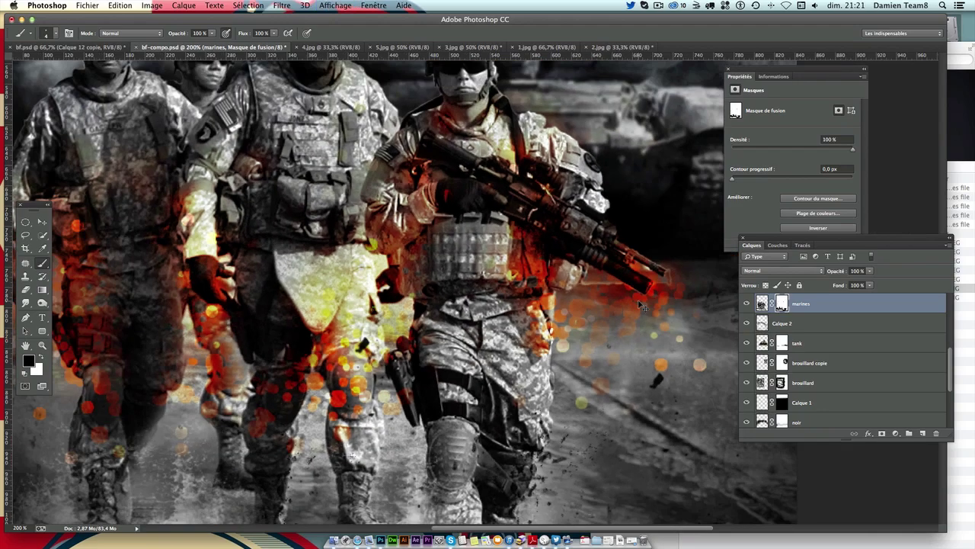
pyautogui.hotkey('ctrl', '-')
# Step: Fit the poster in view, select the entire canvas, and copy the visible layers merged
pyautogui.scroll(2, 609, 312)
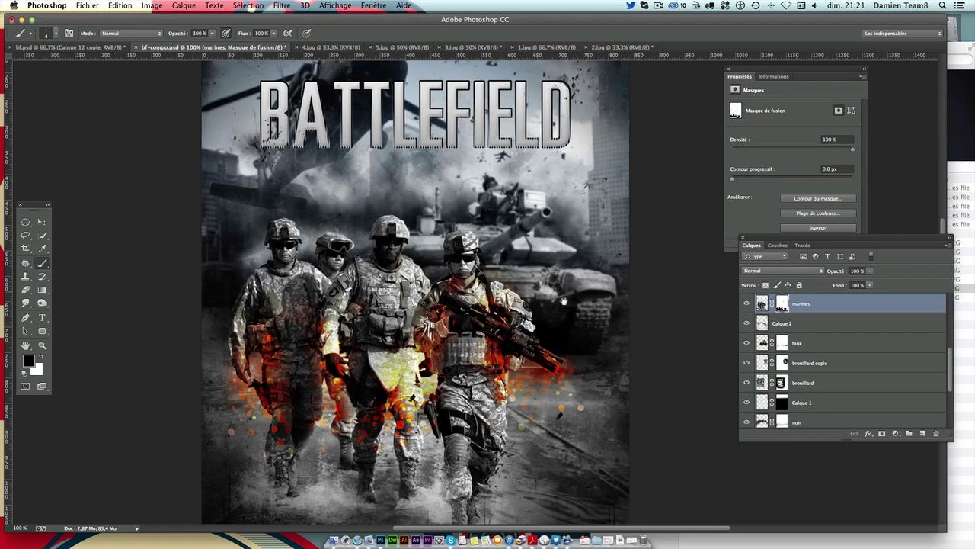
pyautogui.scroll(2, 579, 327)
pyautogui.hotkey('ctrl', '-')
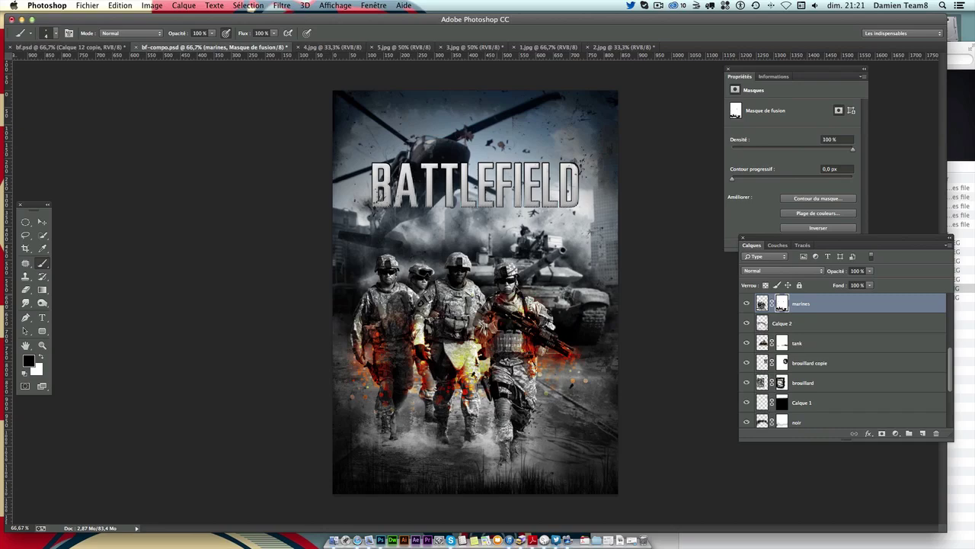
pyautogui.press('v')
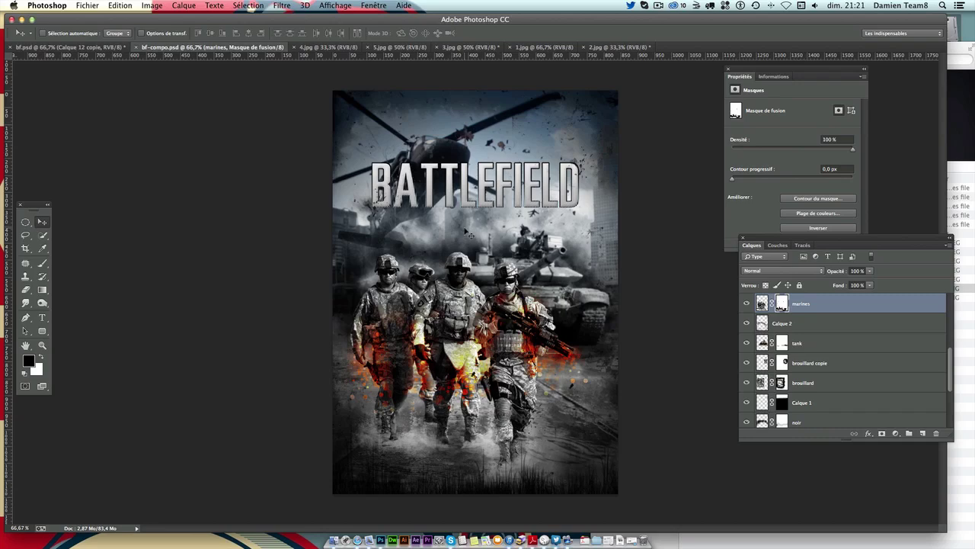
pyautogui.hotkey('ctrl', 'a')
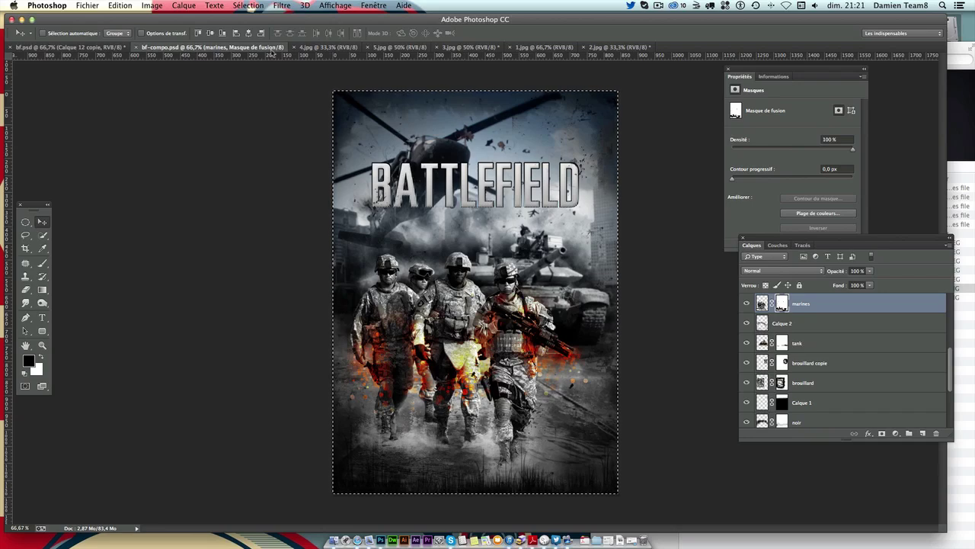
pyautogui.click(124, 6)
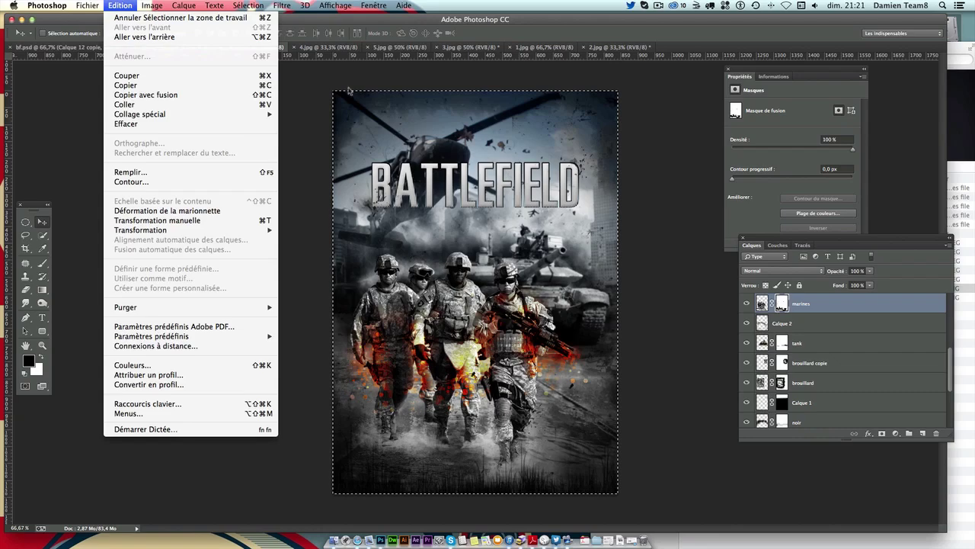
pyautogui.click(545, 78)
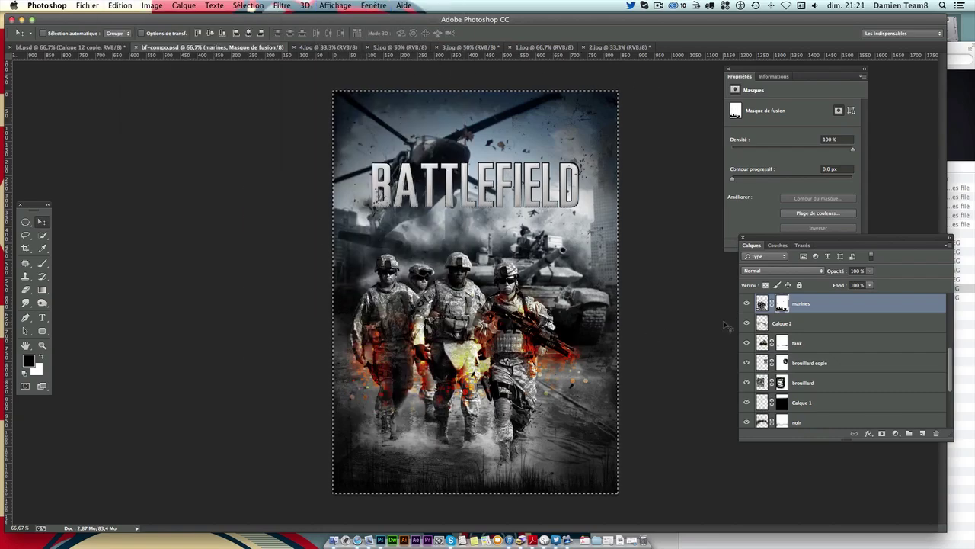
pyautogui.click(747, 303)
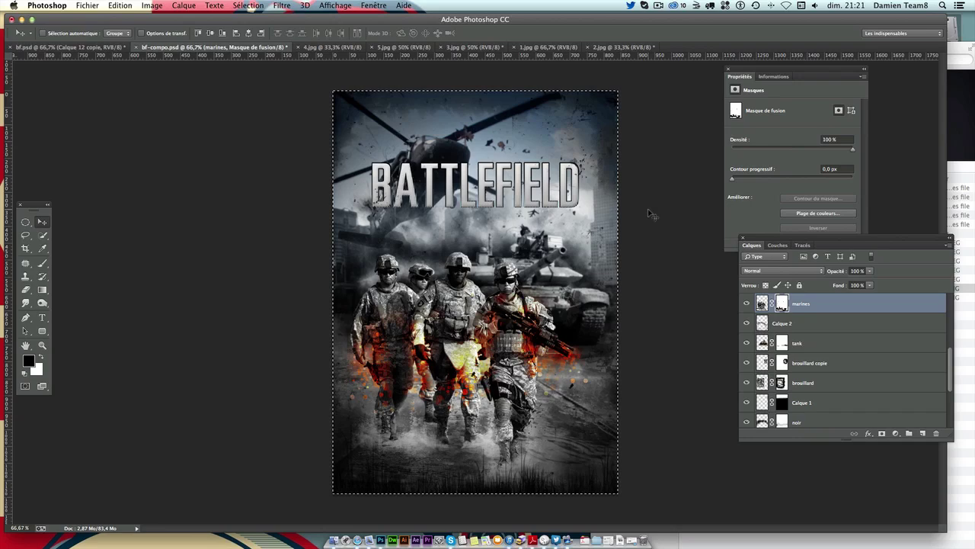
pyautogui.hotkey('ctrl', 'c')
# Step: Create a new 29,7 × 42,02 cm document, paste the merged poster, and open Levels
pyautogui.hotkey('ctrl', 'n')
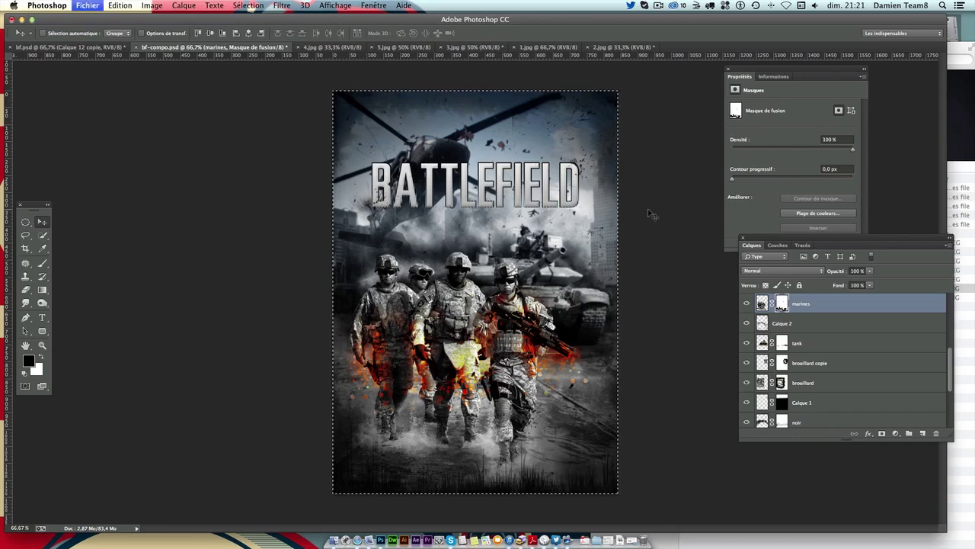
pyautogui.click(431, 229)
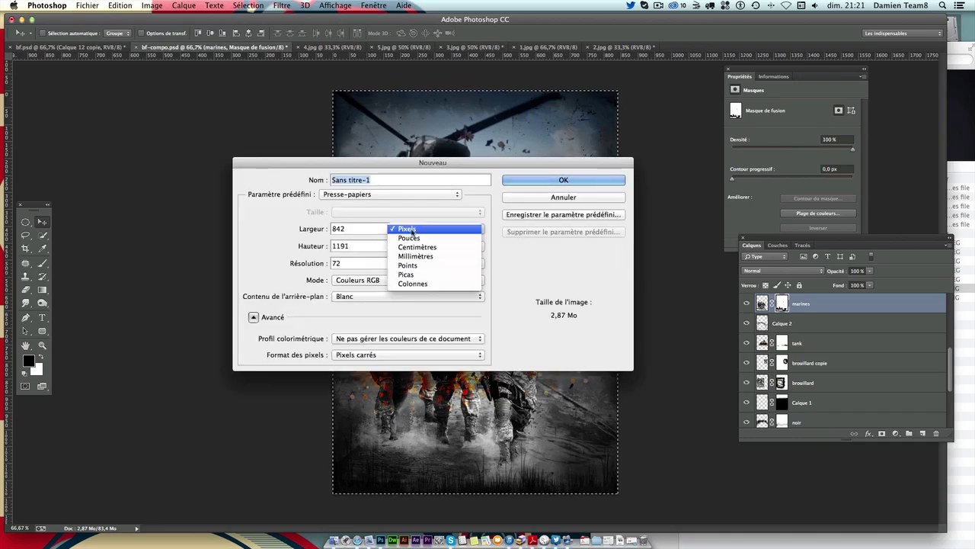
pyautogui.click(415, 247)
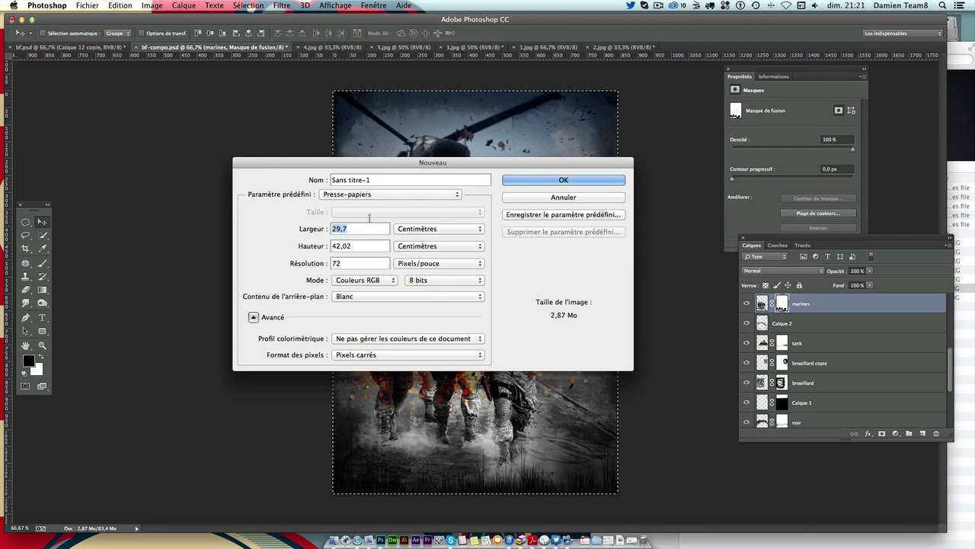
pyautogui.click(533, 180)
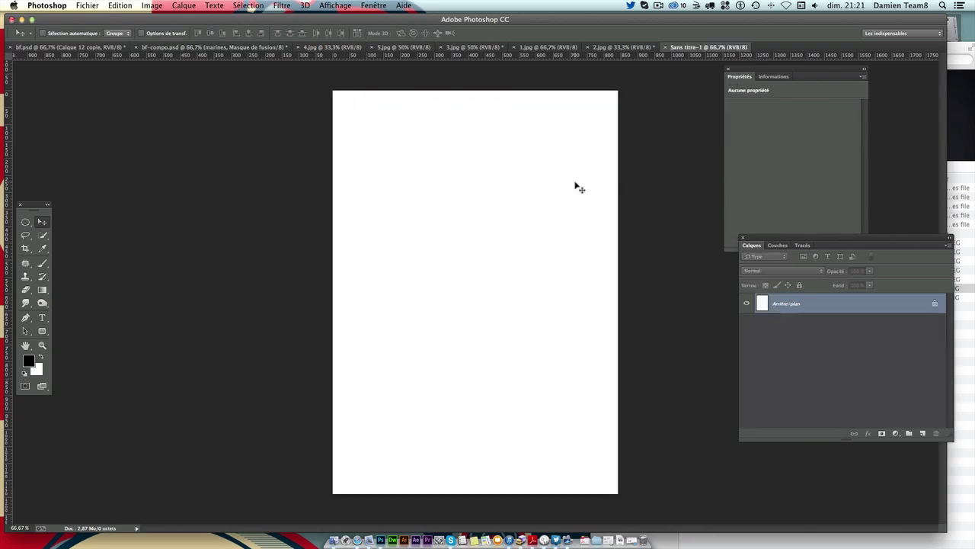
pyautogui.press('super+v')
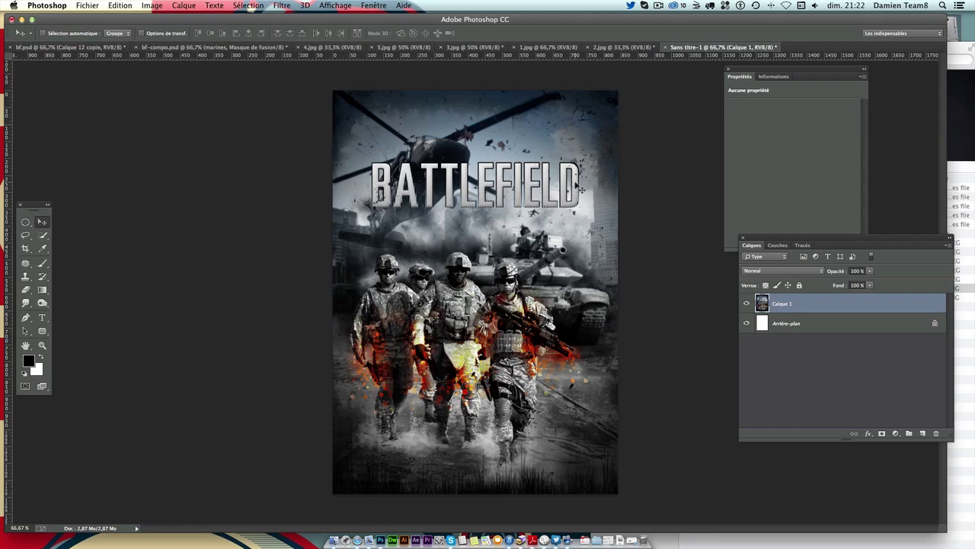
pyautogui.press('super+l')
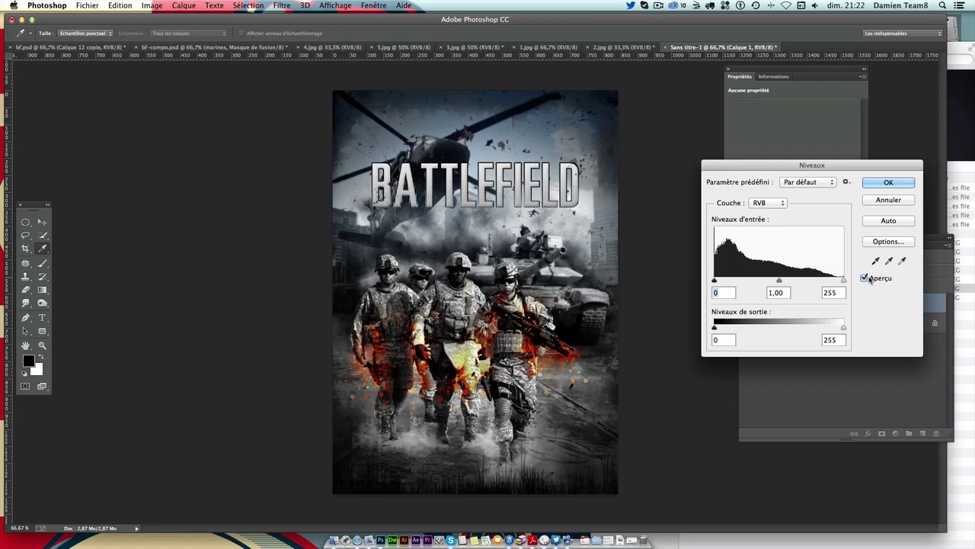
# Step: Apply Levels with input values 0, 1,05 and 230, undoing and redoing to compare
pyautogui.moveTo(843, 280); pyautogui.dragTo(771, 281)
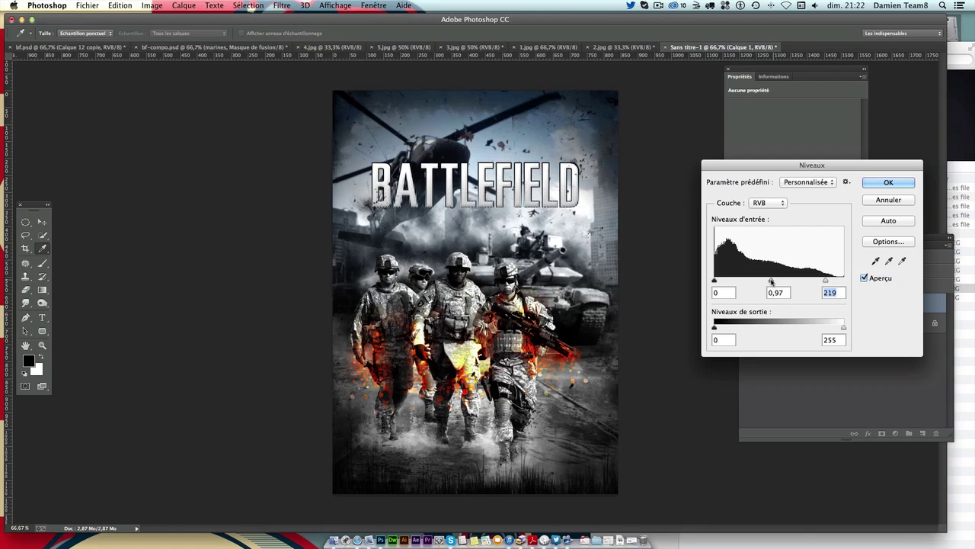
pyautogui.click(771, 281)
pyautogui.click(714, 281)
pyautogui.moveTo(769, 280); pyautogui.dragTo(769, 282)
pyautogui.click(768, 281)
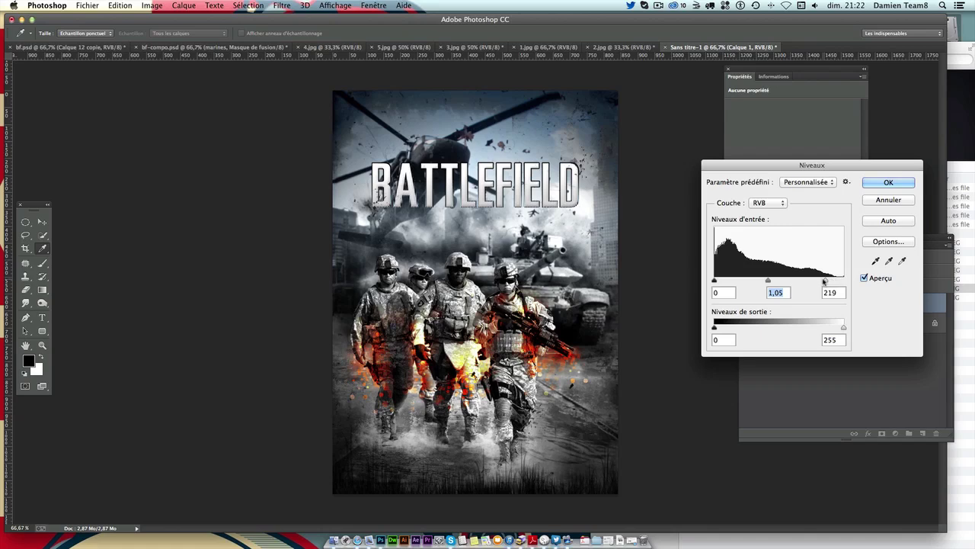
pyautogui.moveTo(823, 281); pyautogui.dragTo(831, 282)
pyautogui.press('Tab')
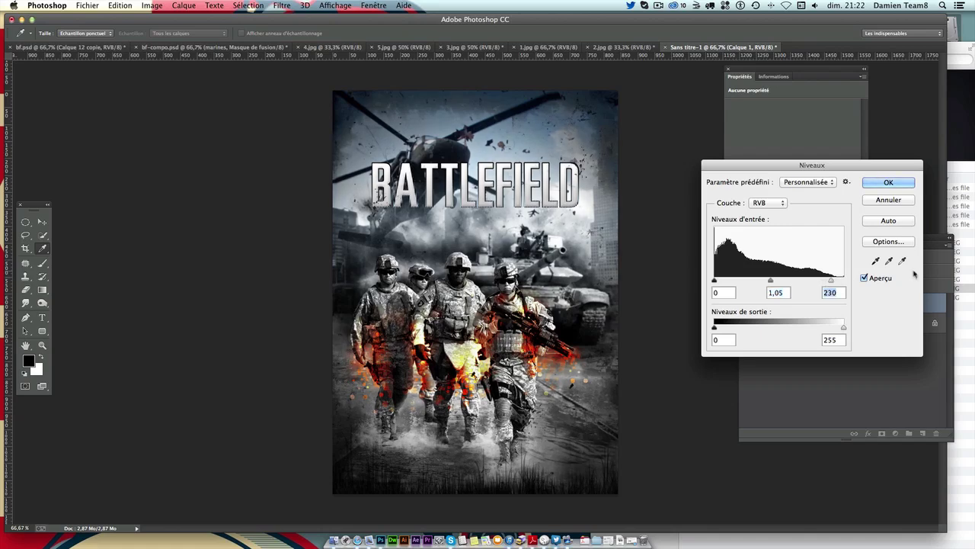
pyautogui.press('Return')
pyautogui.press('super+z')
pyautogui.press('super+z')
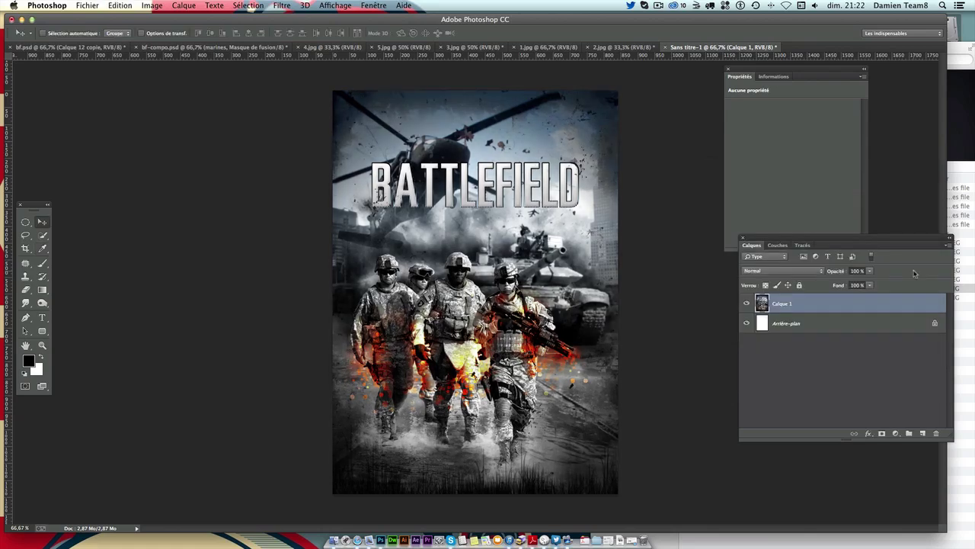
pyautogui.press('super+z')
pyautogui.press('super+z')
pyautogui.press('super+z')
pyautogui.press('super+z')
pyautogui.press('super+z')
pyautogui.press('super+z')
# Step: Apply a Lens Correction vignette with amount -30 and midpoint +83, then undo it
pyautogui.click(283, 5)
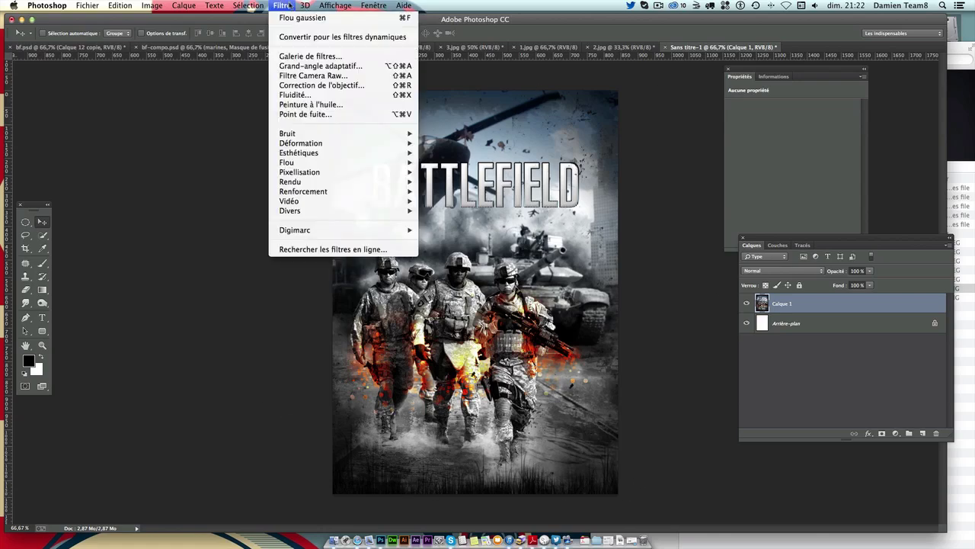
pyautogui.click(338, 86)
pyautogui.click(876, 70)
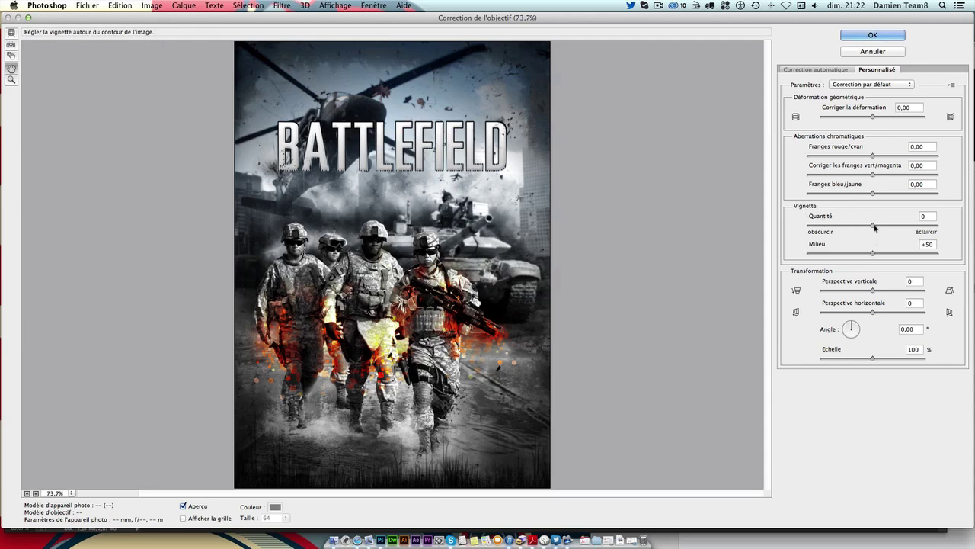
pyautogui.moveTo(873, 225); pyautogui.dragTo(849, 227)
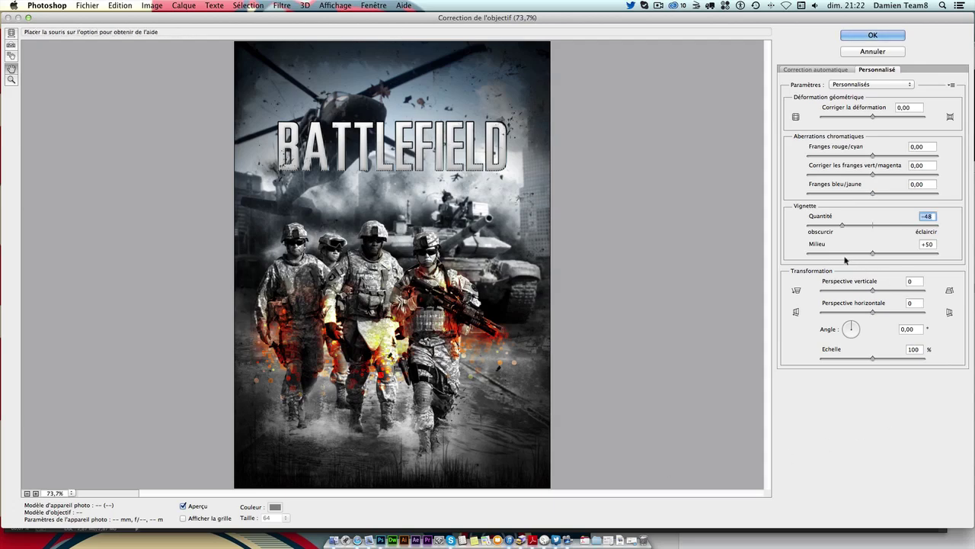
pyautogui.moveTo(873, 254); pyautogui.dragTo(913, 255)
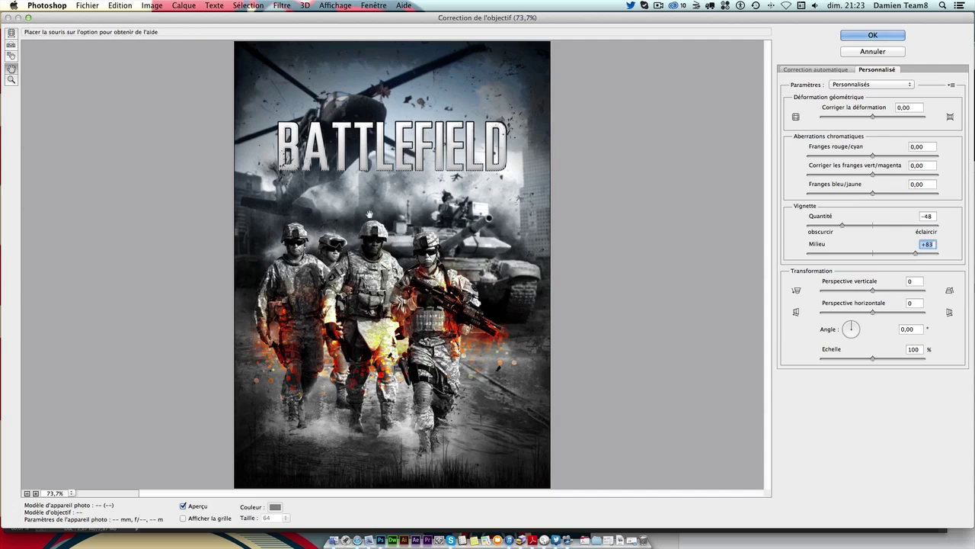
pyautogui.moveTo(842, 226); pyautogui.dragTo(864, 223)
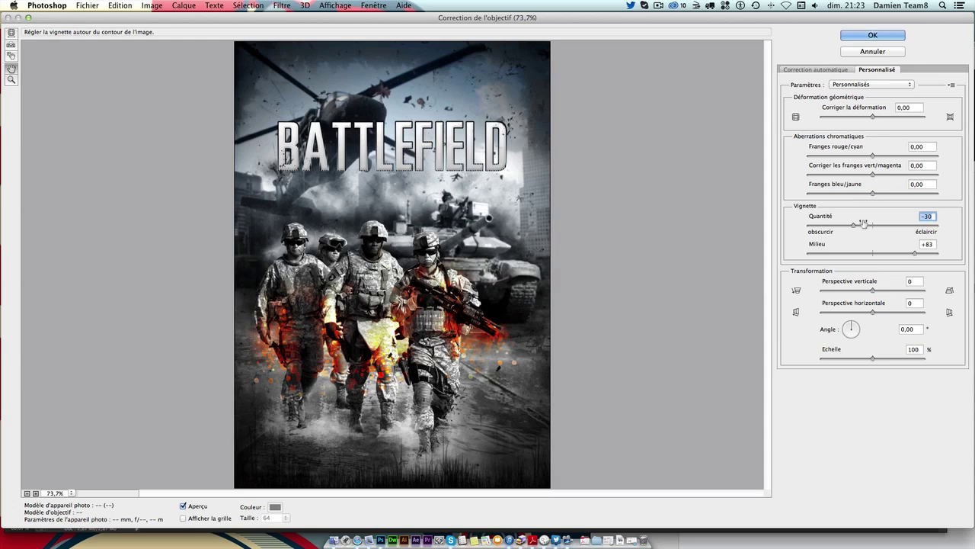
pyautogui.click(873, 36)
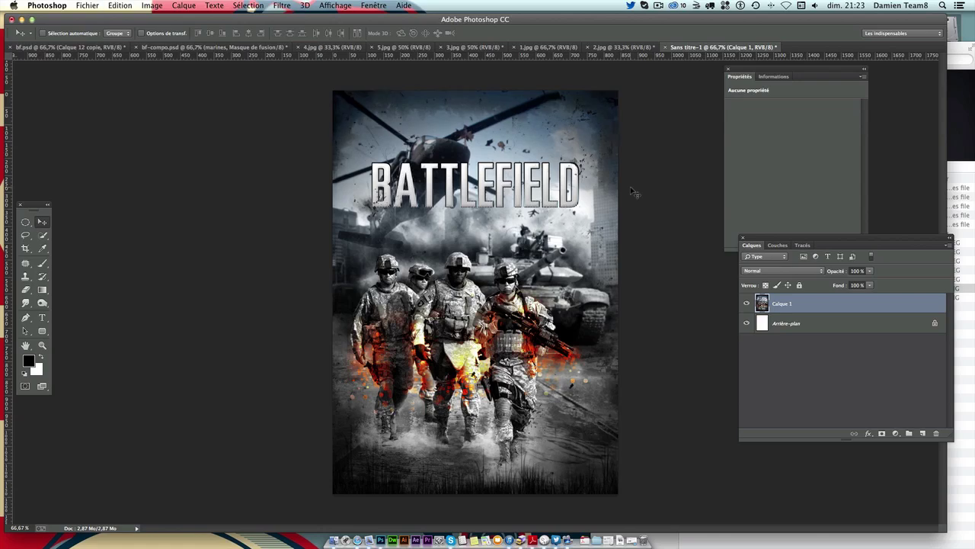
pyautogui.press('super+z')
pyautogui.press('super+z')
pyautogui.press('super+z')
pyautogui.press('super+z')
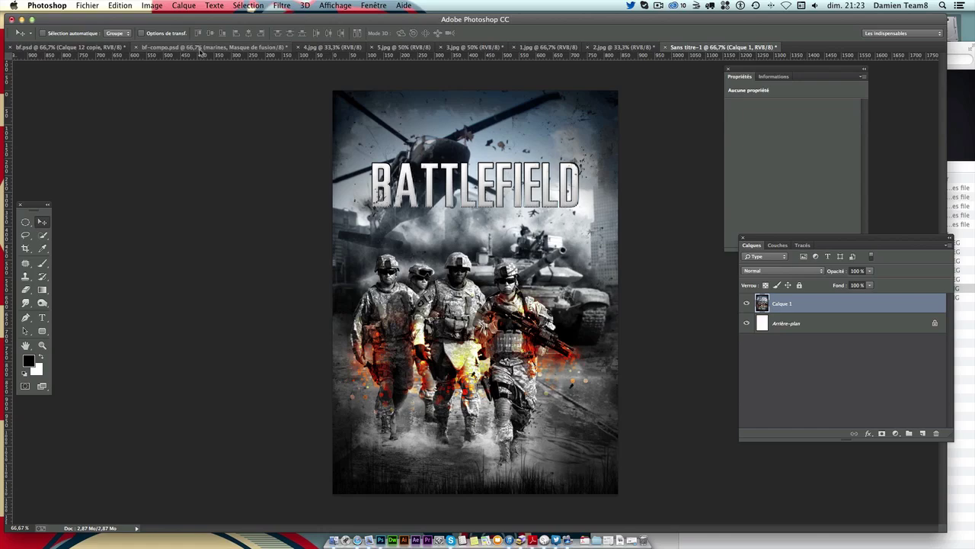
# Step: In bf-compo.psd, select the Type tool with white colour and target Calque 3
pyautogui.click(200, 48)
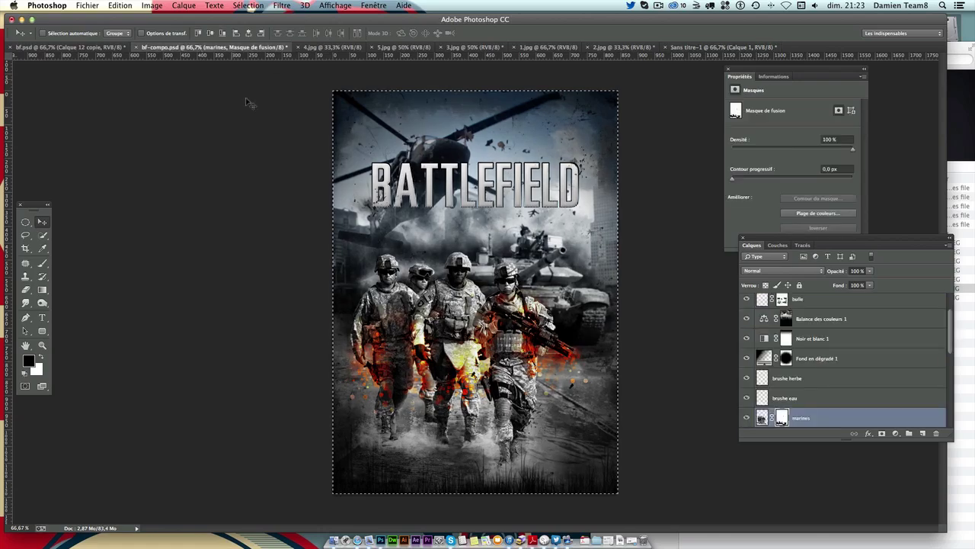
pyautogui.click(43, 223)
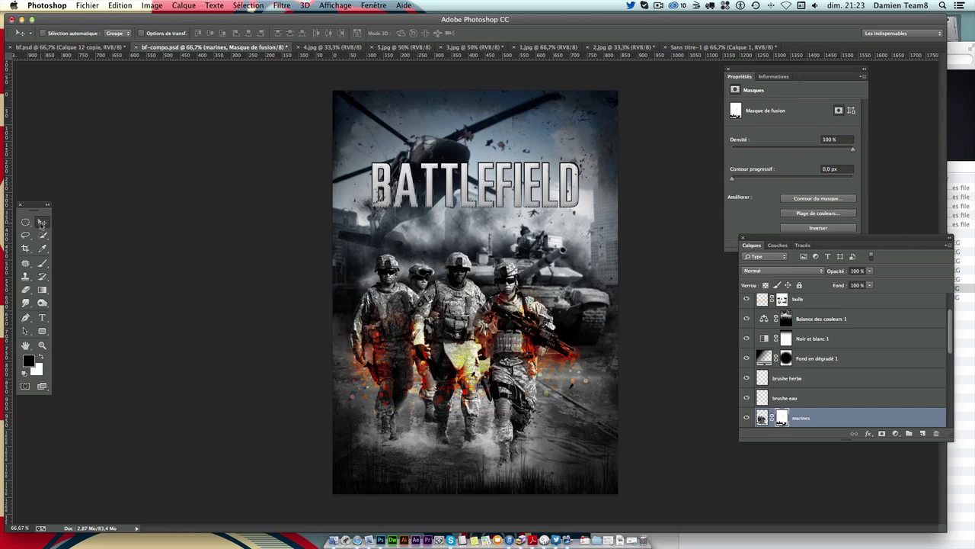
pyautogui.click(43, 262)
pyautogui.click(42, 317)
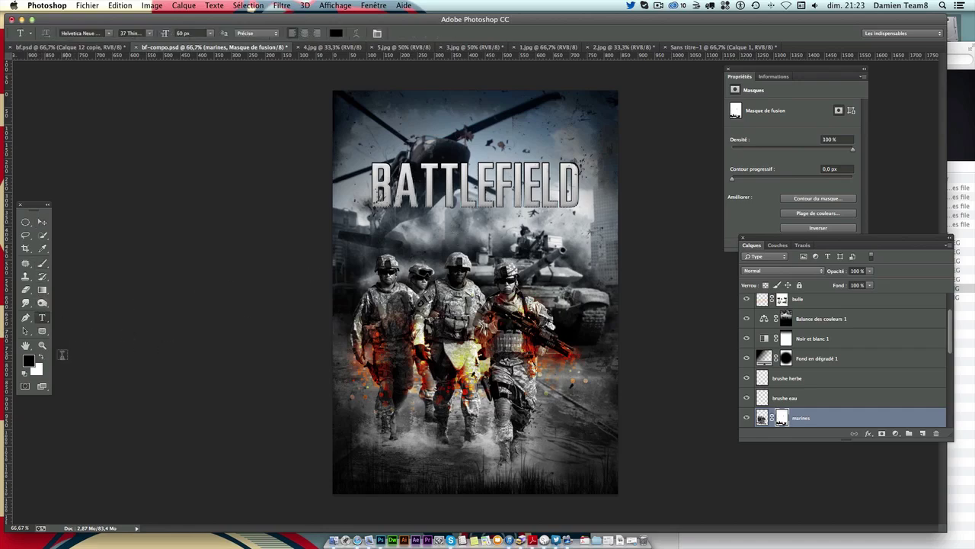
pyautogui.click(40, 357)
pyautogui.scroll(2, 862, 348)
pyautogui.click(867, 305)
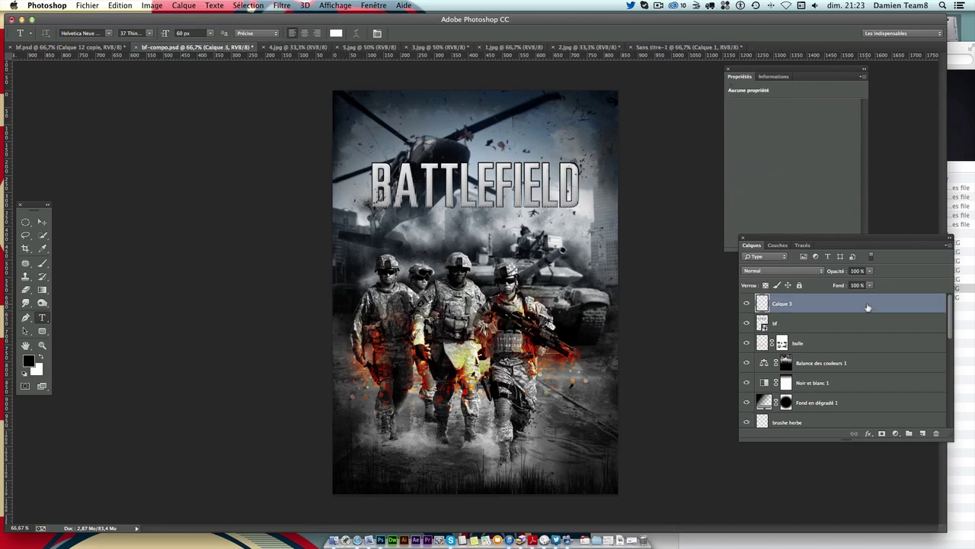
# Step: Type 'AVEC TEAM8' under BATTLEFIELD in the 67 Medium Condensed style
pyautogui.click(443, 234)
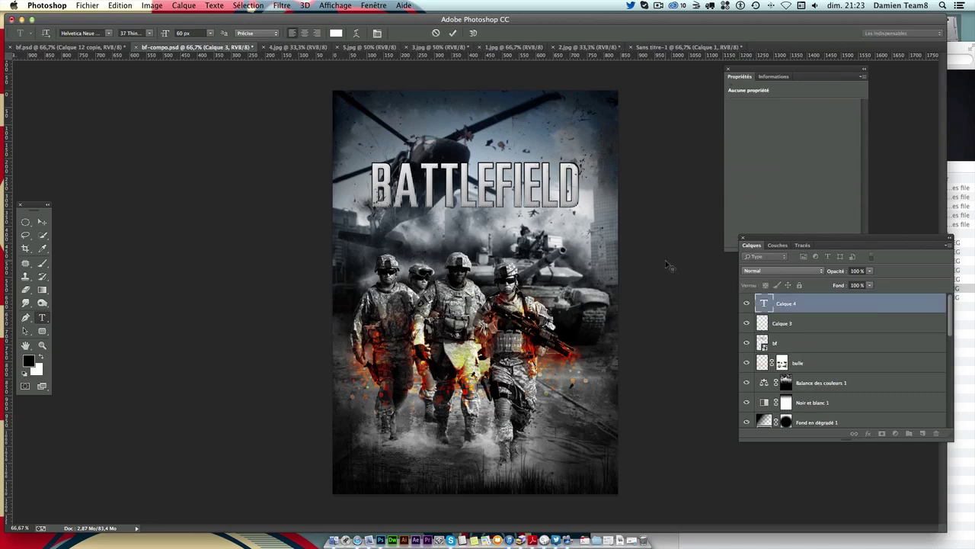
pyautogui.write('AVEC')
pyautogui.write(' TEAM8')
pyautogui.hotkey('ctrl', 'a')
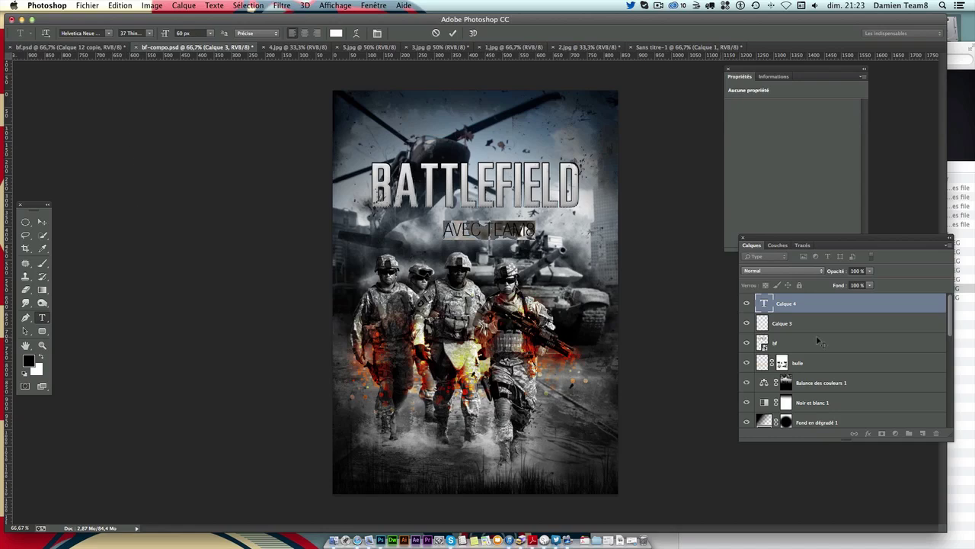
pyautogui.hotkey('ctrl', 't')
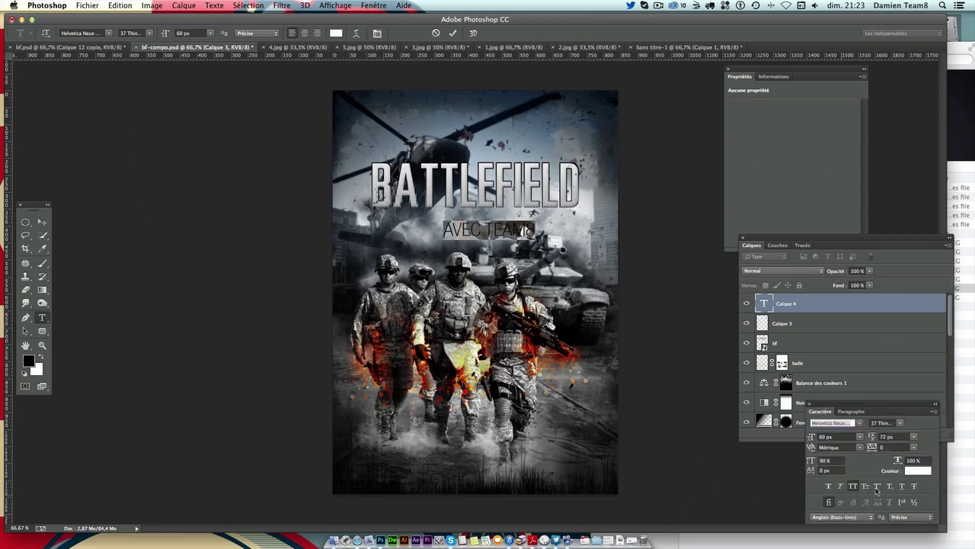
pyautogui.click(884, 423)
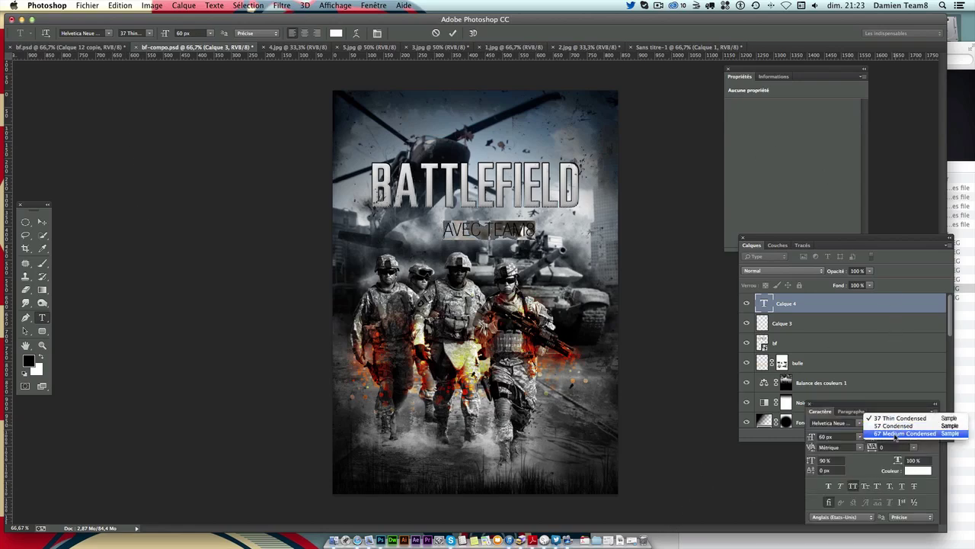
pyautogui.click(895, 433)
pyautogui.click(41, 221)
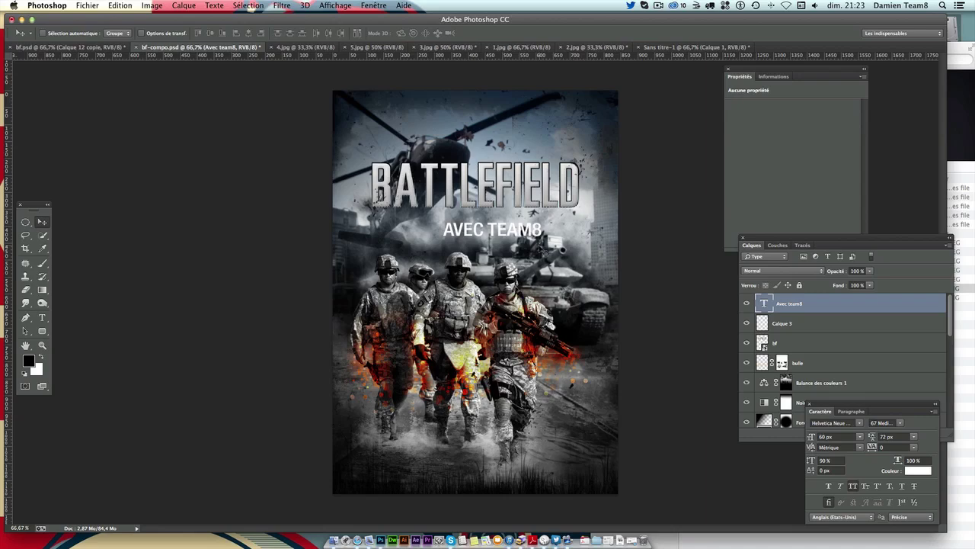
# Step: Centre the AVEC TEAM8 text horizontally beneath the BATTLEFIELD title
pyautogui.moveTo(541, 248)
pyautogui.mouseDown()
pyautogui.moveTo(523, 243)
pyautogui.moveTo(524, 230)
pyautogui.mouseUp()
pyautogui.hotkey('ctrl', 't')
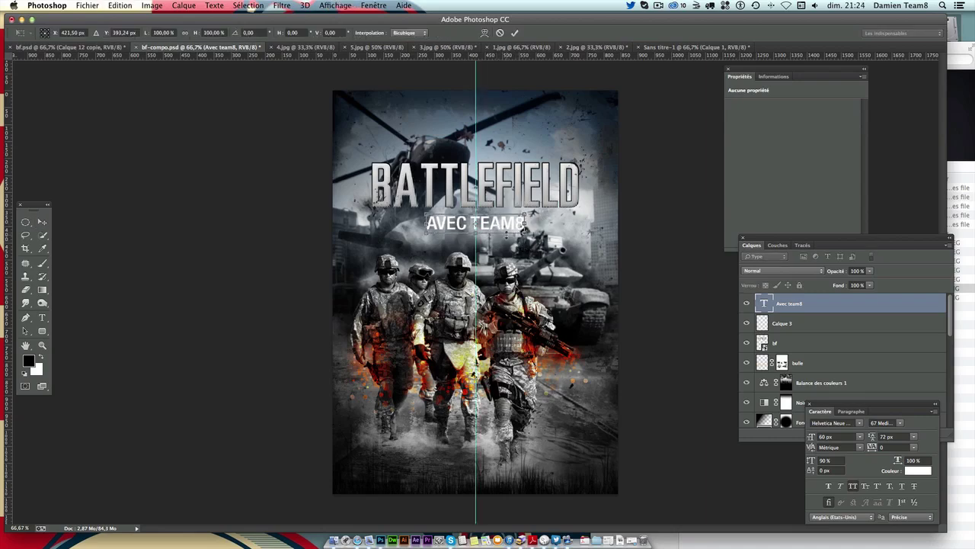
pyautogui.press('Return')
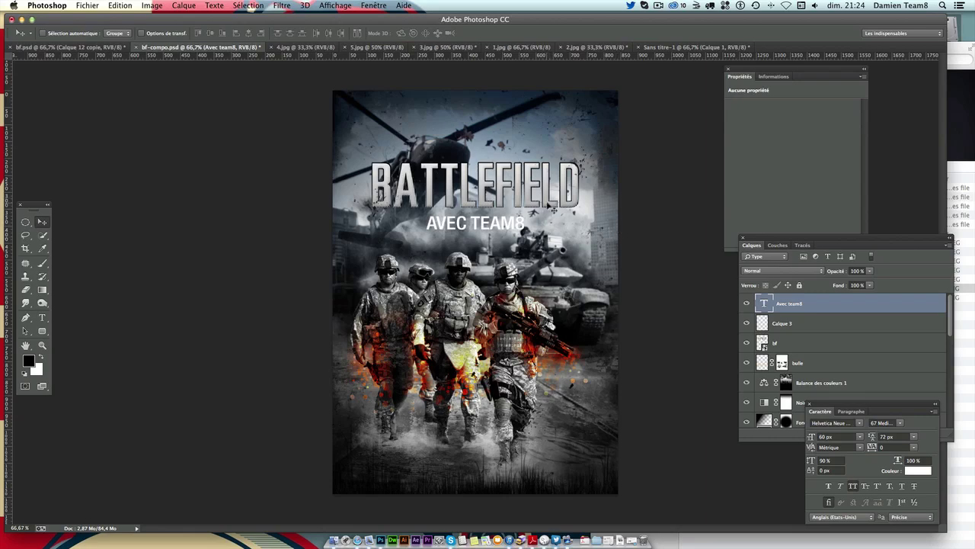
pyautogui.keyDown('super'); pyautogui.click(554, 208); pyautogui.keyUp('super')
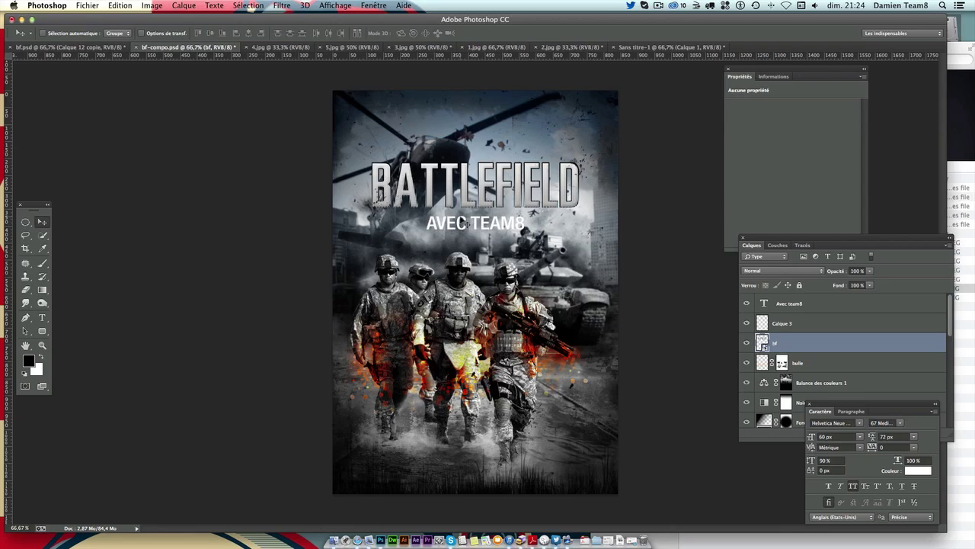
pyautogui.keyDown('super'); pyautogui.click(461, 222); pyautogui.keyUp('super')
# Step: Scale the AVEC TEAM8 text down slightly with Free Transform, keeping it centred
pyautogui.doubleClick(881, 316)
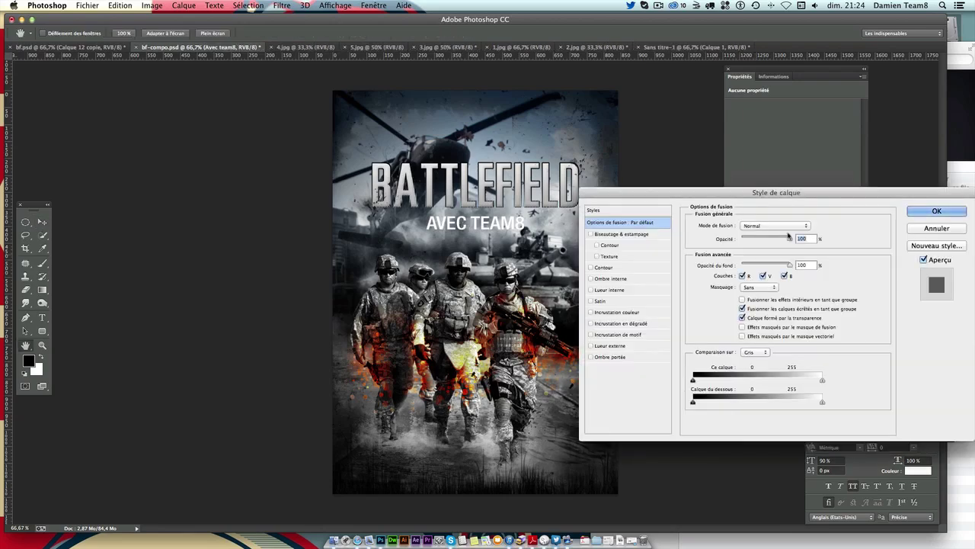
pyautogui.moveTo(686, 189); pyautogui.dragTo(776, 137)
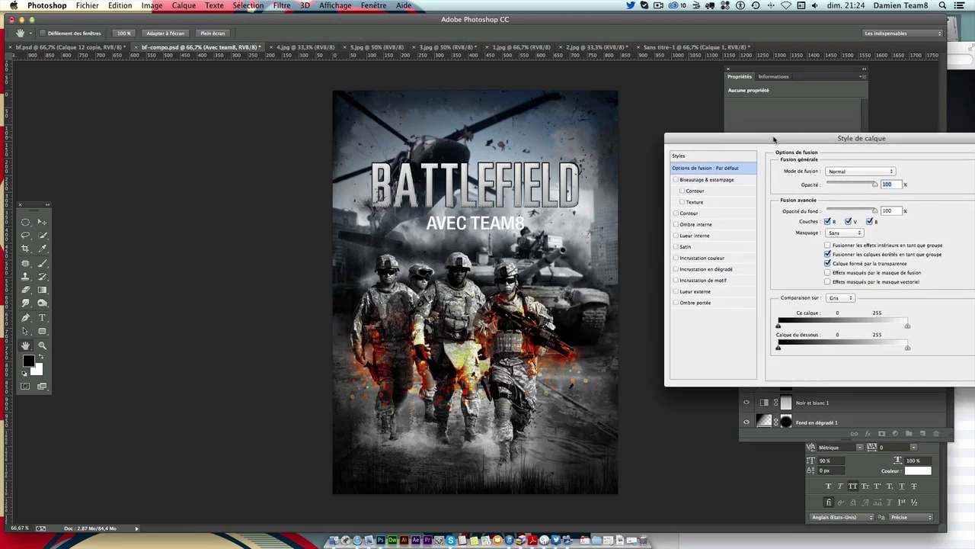
pyautogui.press('Escape')
pyautogui.press('super+t')
pyautogui.moveTo(525, 231); pyautogui.dragTo(476, 222)
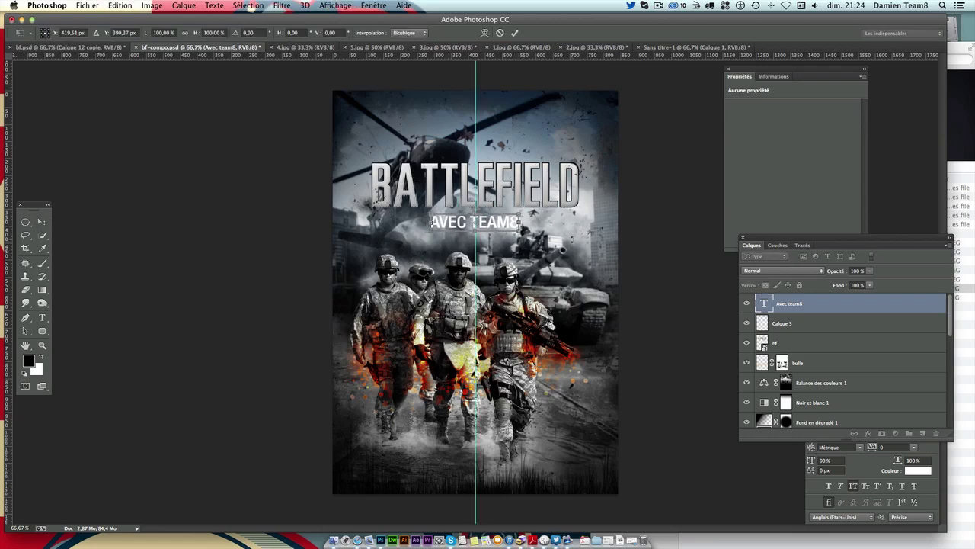
pyautogui.press('Return')
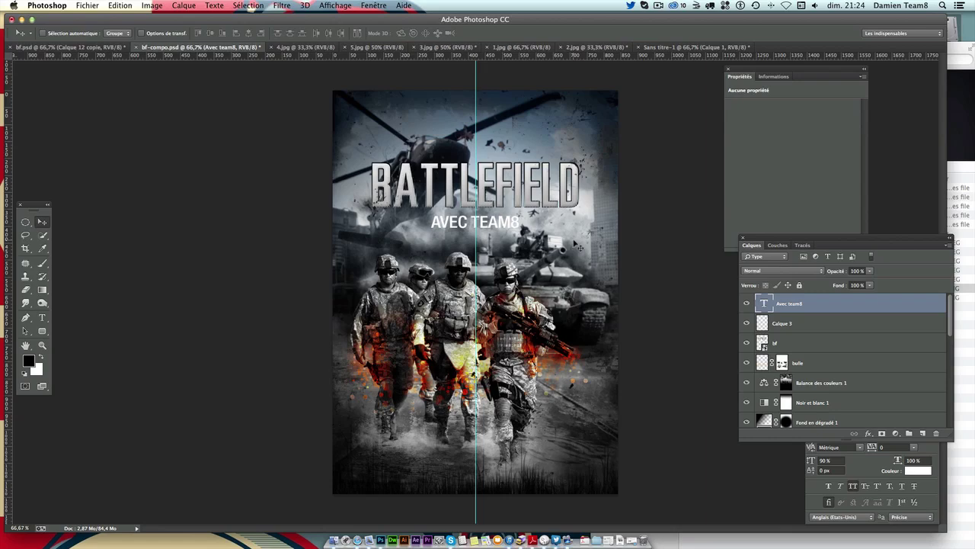
# Step: Add a Stroke layer style to the subtitle in orange f1641f at 2 px
pyautogui.doubleClick(884, 313)
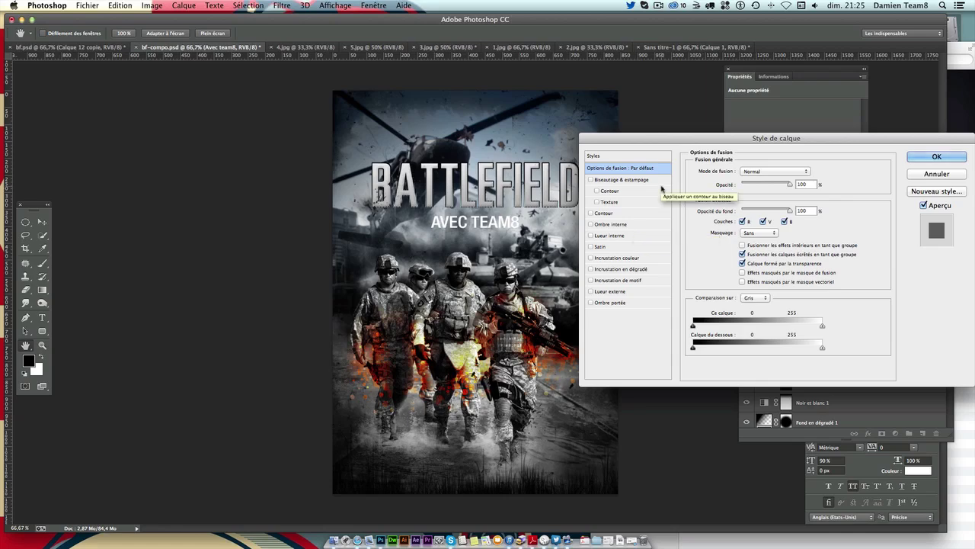
pyautogui.moveTo(663, 139); pyautogui.dragTo(675, 160)
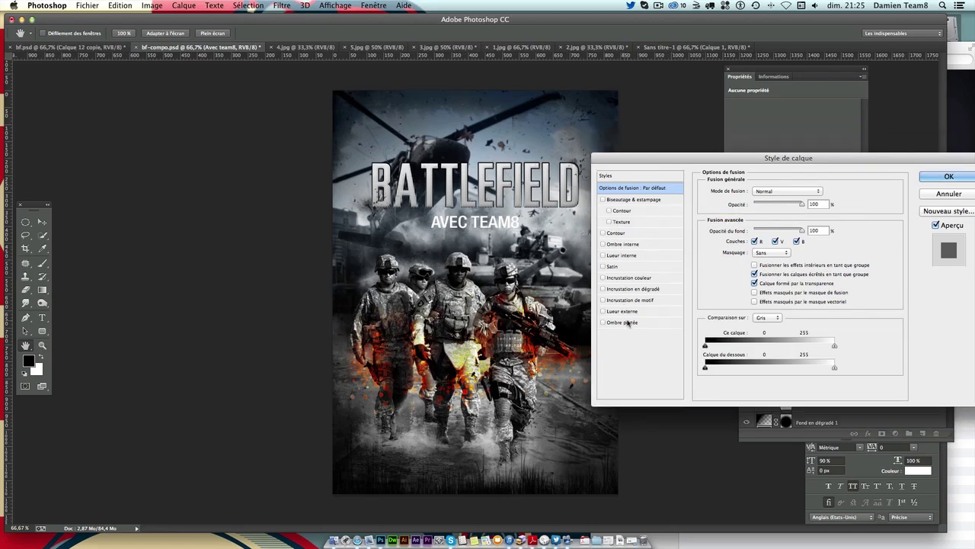
pyautogui.click(619, 233)
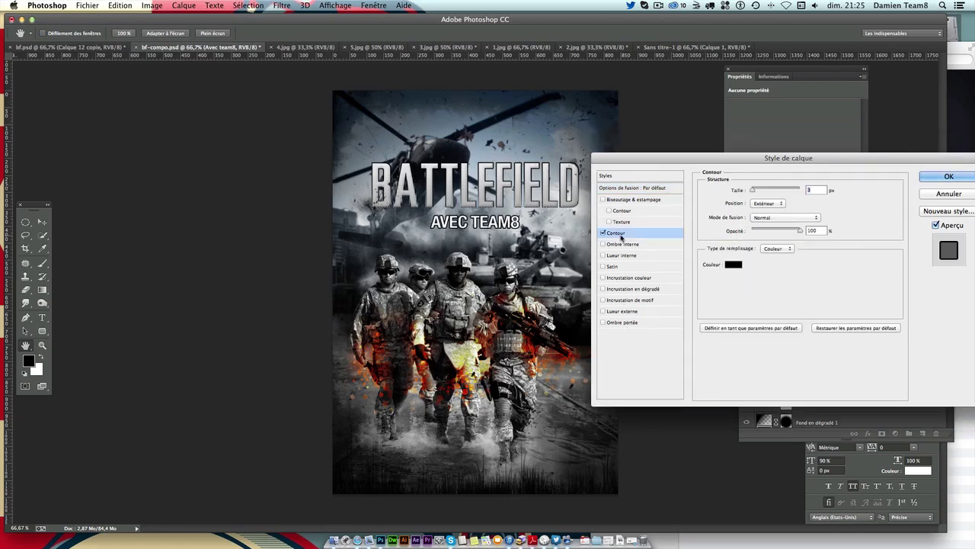
pyautogui.click(733, 264)
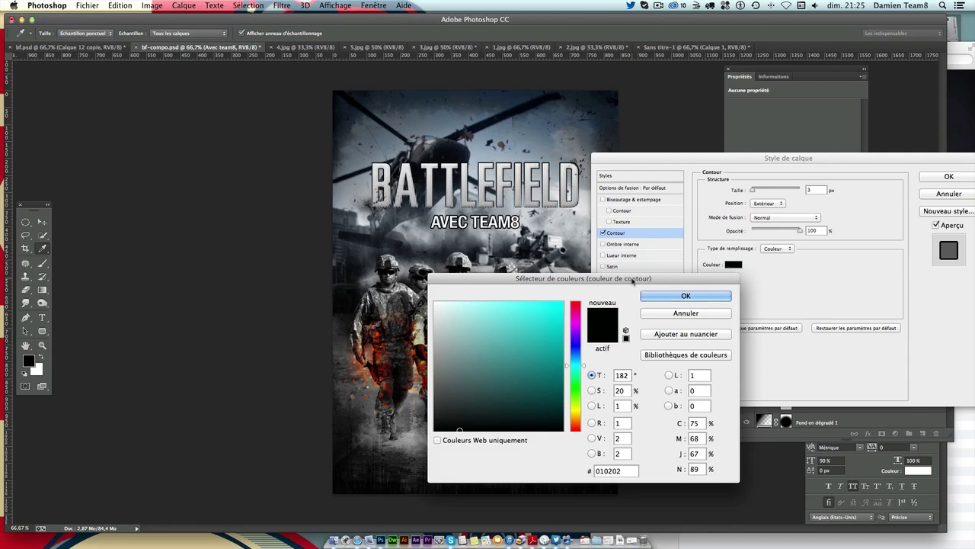
pyautogui.moveTo(724, 278); pyautogui.dragTo(847, 288)
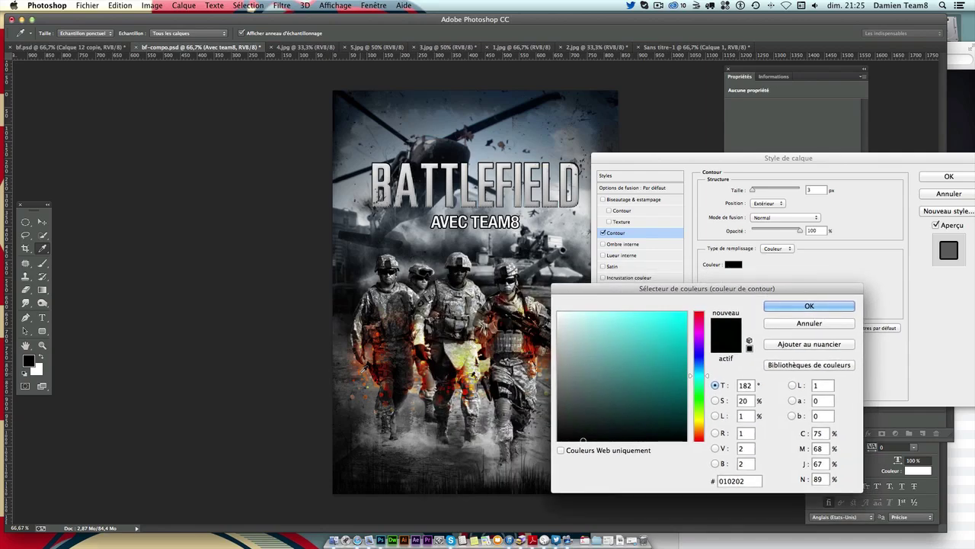
pyautogui.click(361, 374)
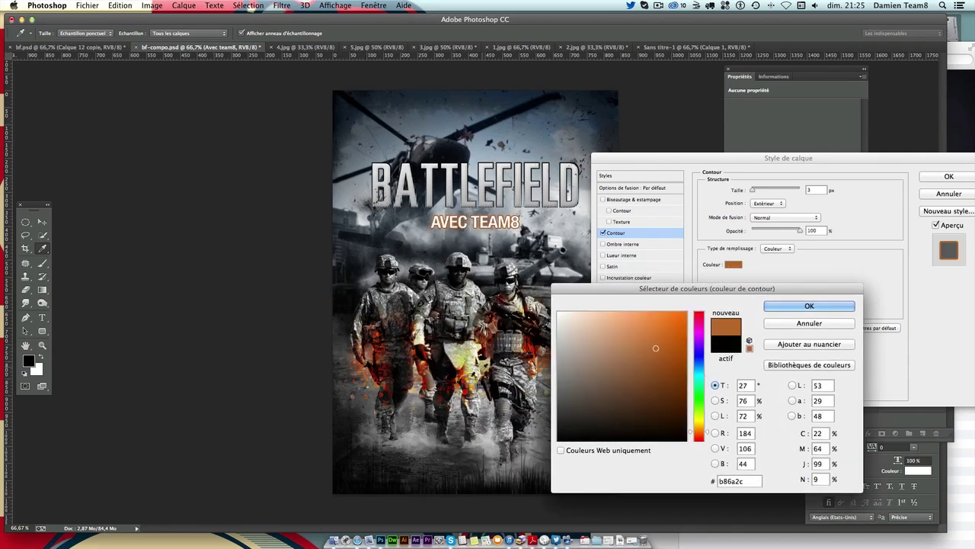
pyautogui.click(361, 377)
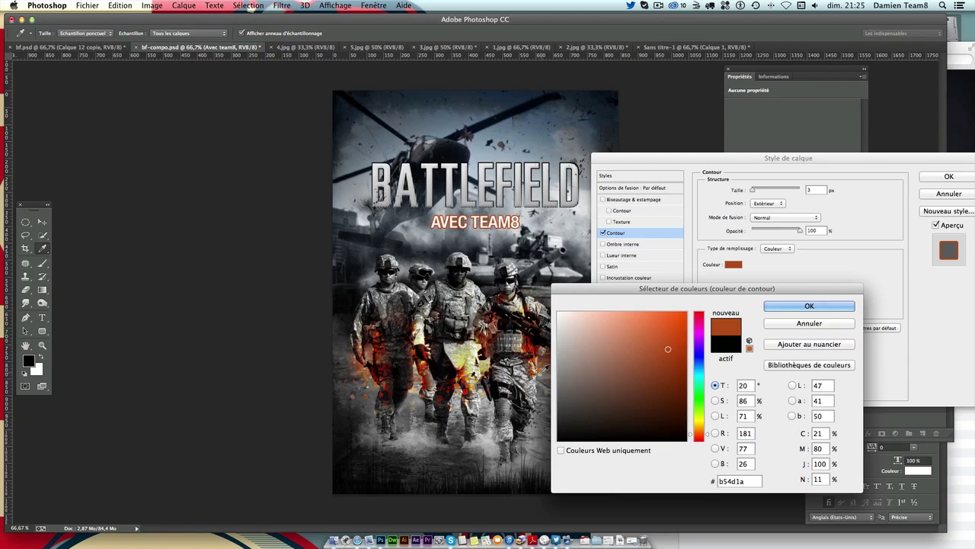
pyautogui.moveTo(667, 349); pyautogui.dragTo(664, 300)
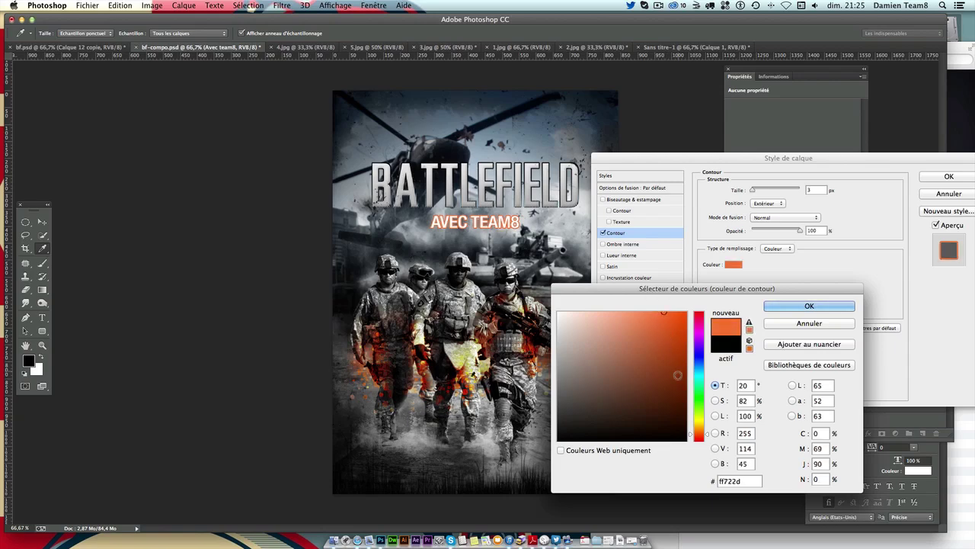
pyautogui.click(685, 317)
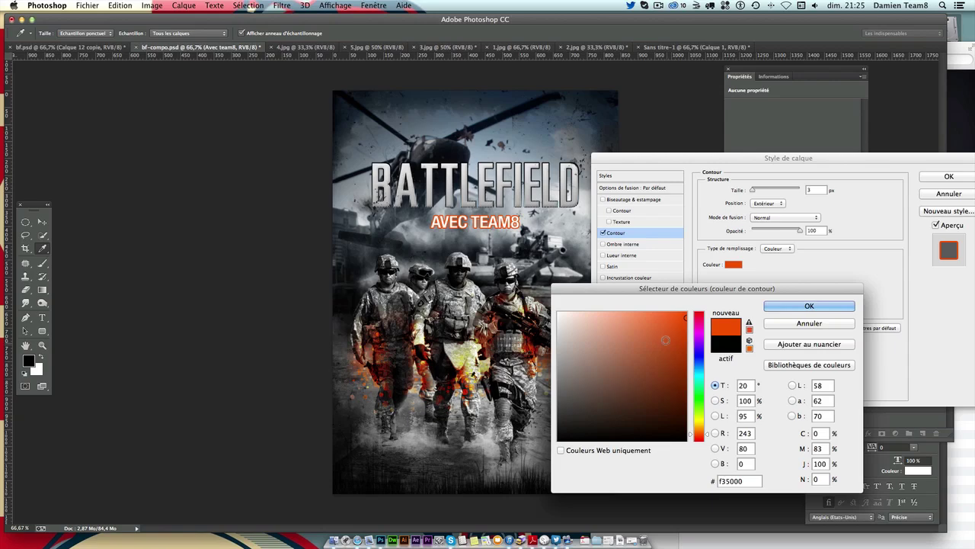
pyautogui.click(670, 318)
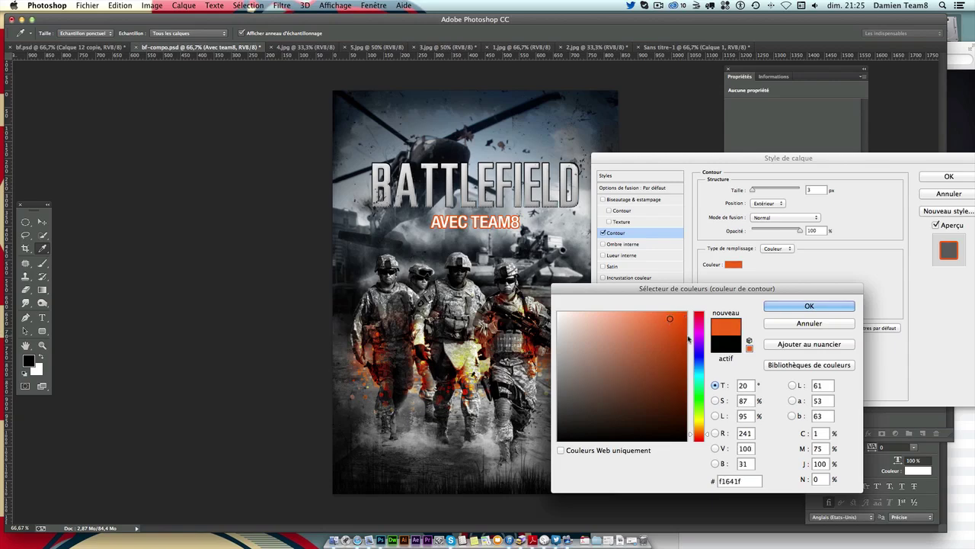
pyautogui.click(806, 306)
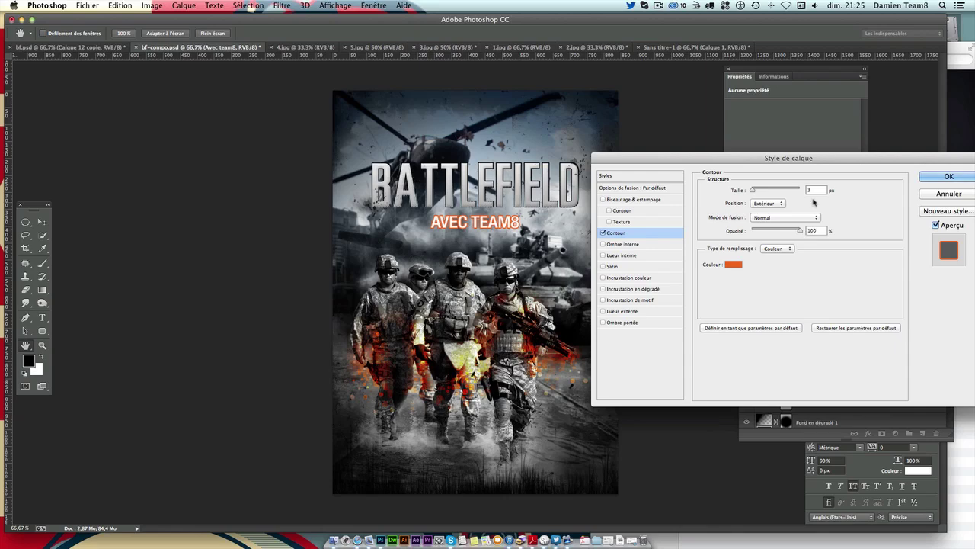
pyautogui.write('2')
# Step: Give the subtitle a pale yellow (f6f6bc) Color Overlay effect
pyautogui.click(643, 279)
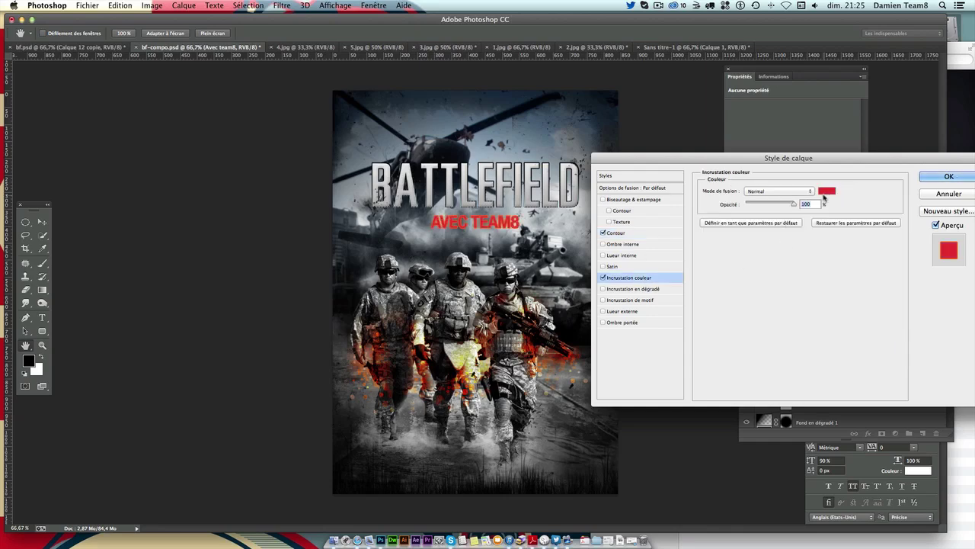
pyautogui.click(826, 190)
pyautogui.click(485, 370)
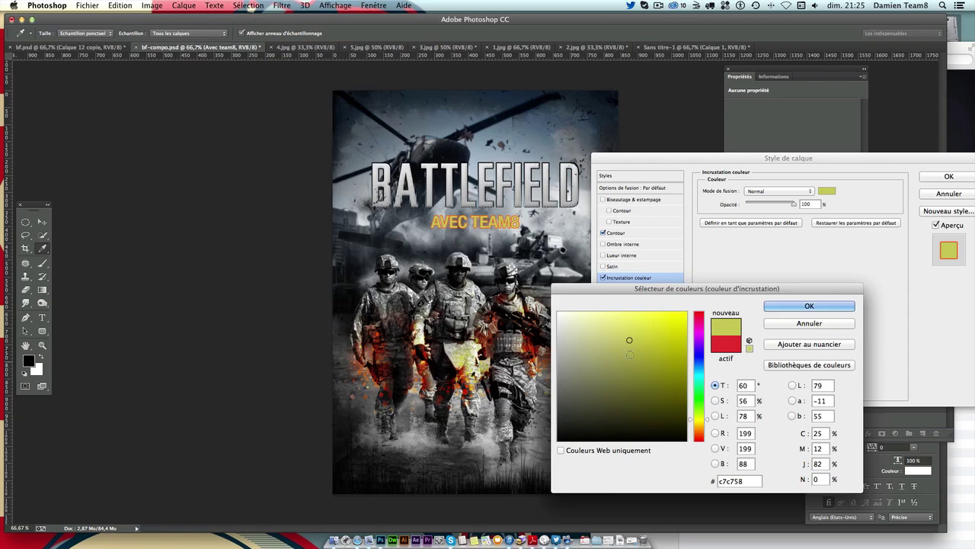
pyautogui.moveTo(629, 355); pyautogui.dragTo(587, 316)
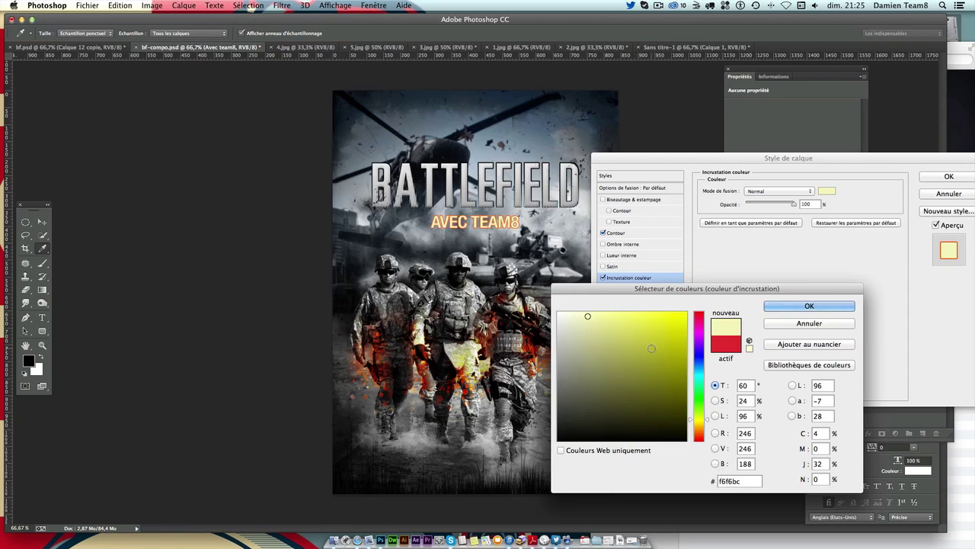
pyautogui.press('Return')
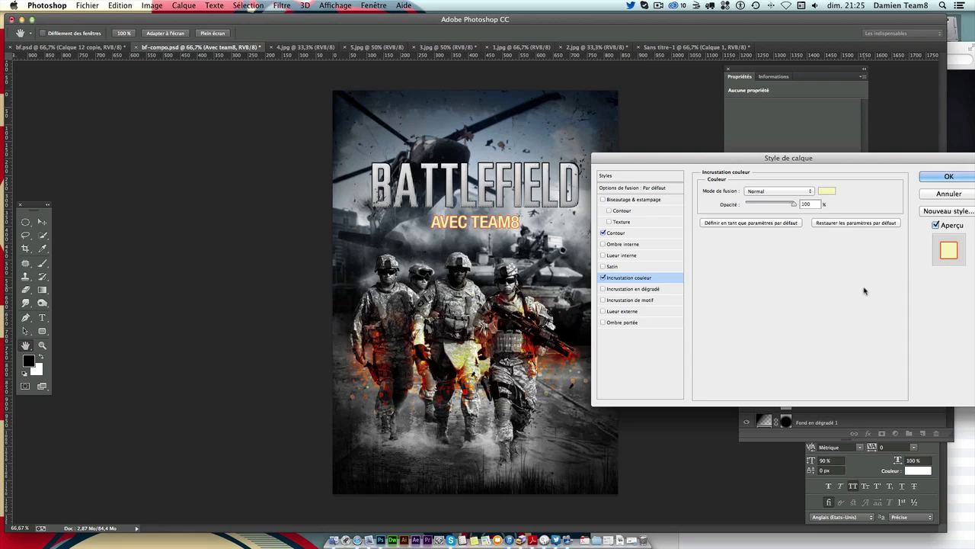
pyautogui.click(634, 312)
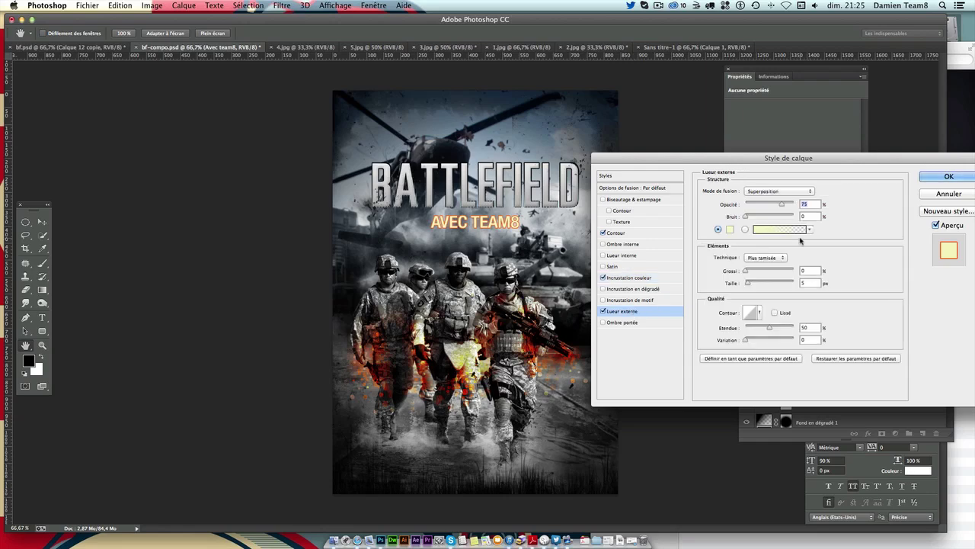
# Step: Set the outer glow colour to ff5f5f and widen it to about 40 px
pyautogui.click(729, 229)
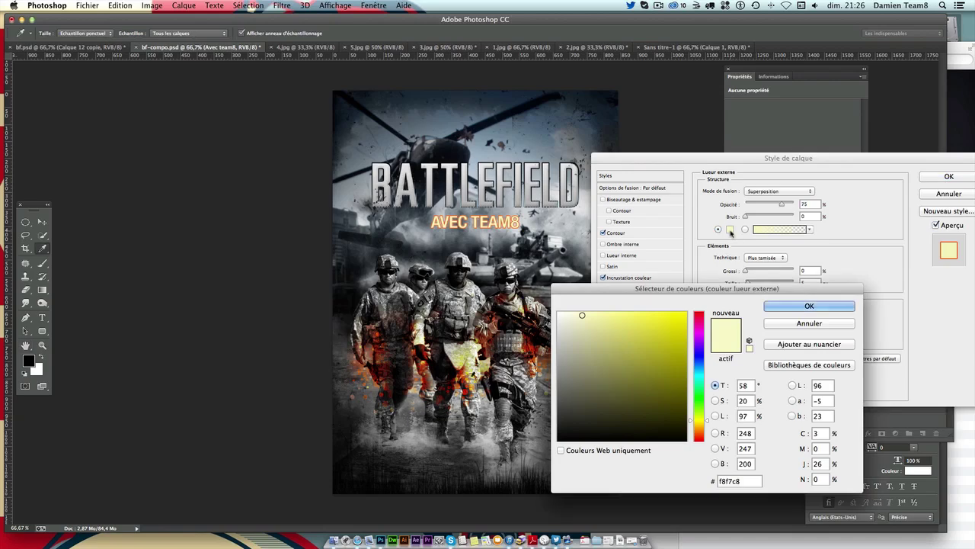
pyautogui.press('Return')
pyautogui.click(730, 229)
pyautogui.write('ff')
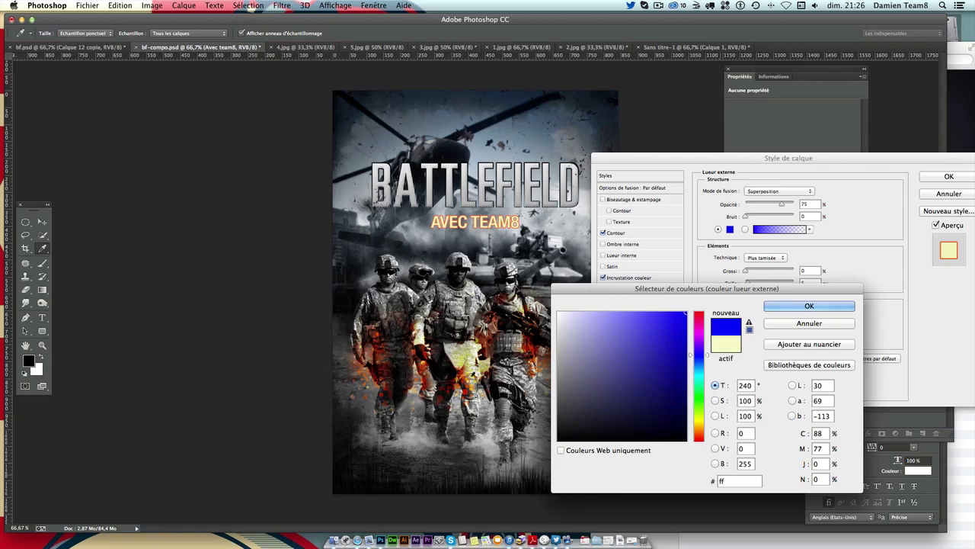
pyautogui.write('5f')
pyautogui.write('5')
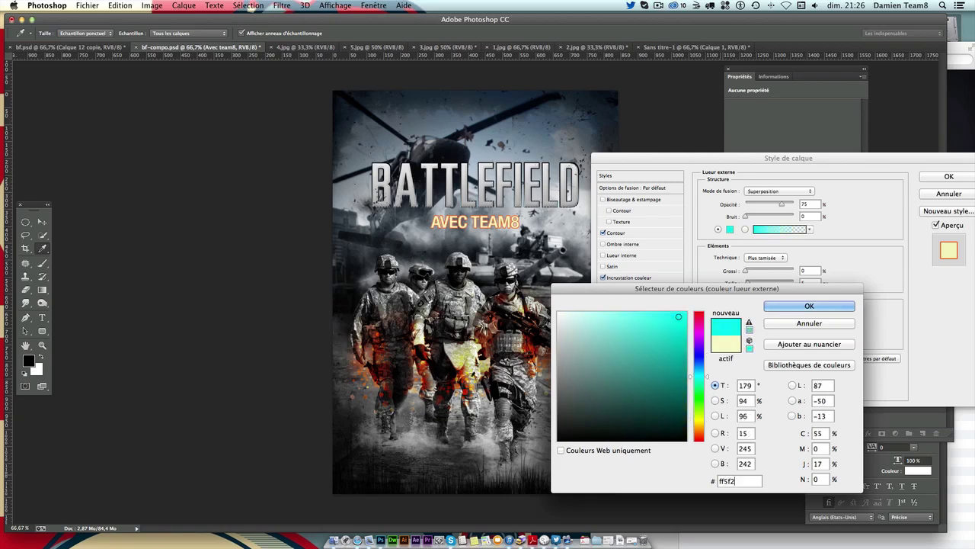
pyautogui.write('f')
pyautogui.press('Return')
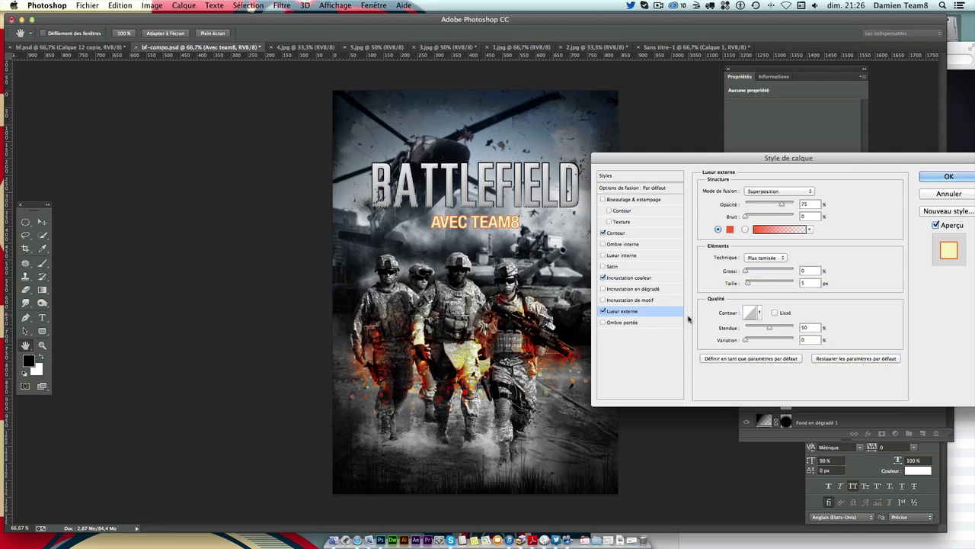
pyautogui.moveTo(744, 282); pyautogui.dragTo(756, 285)
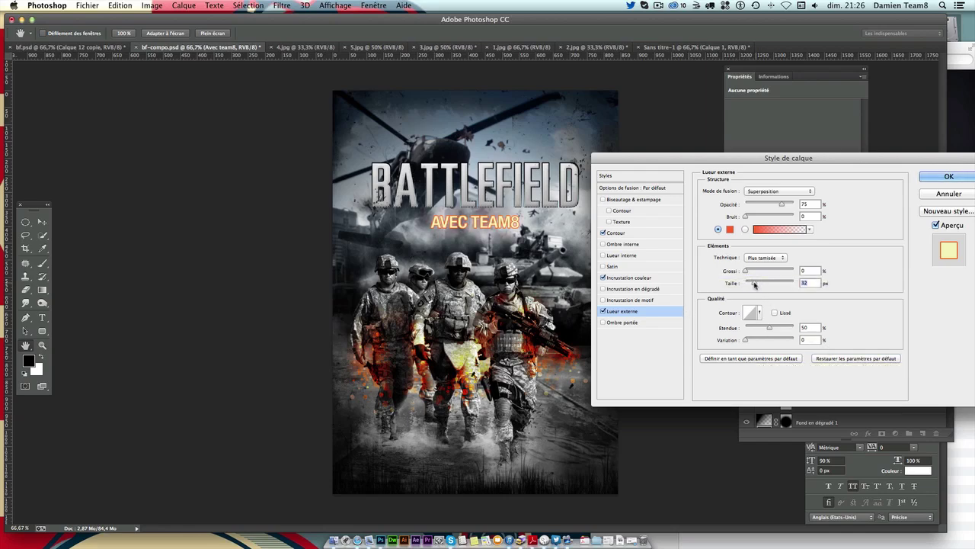
# Step: Set the glow to Éclaircir blend at 55% opacity, tweak stroke size, and apply the styles
pyautogui.click(768, 191)
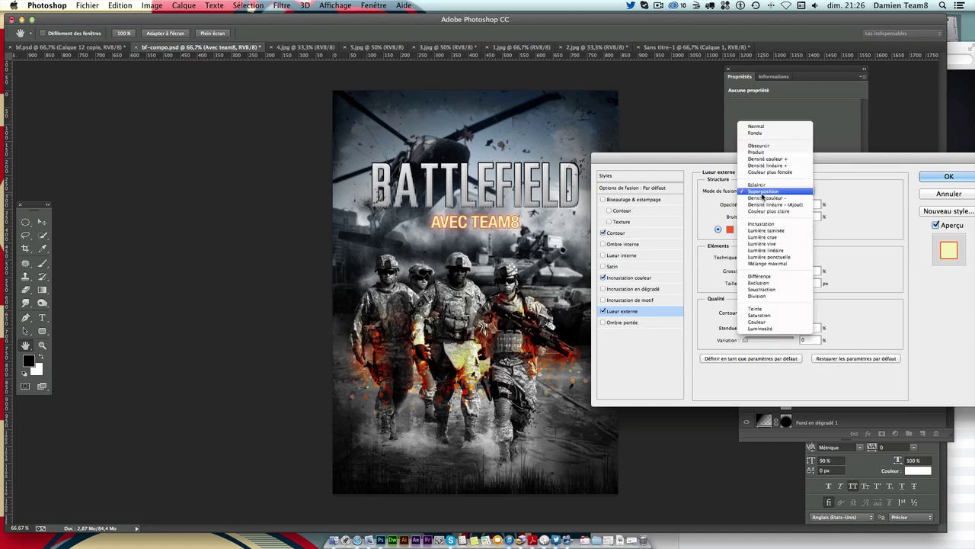
pyautogui.click(768, 187)
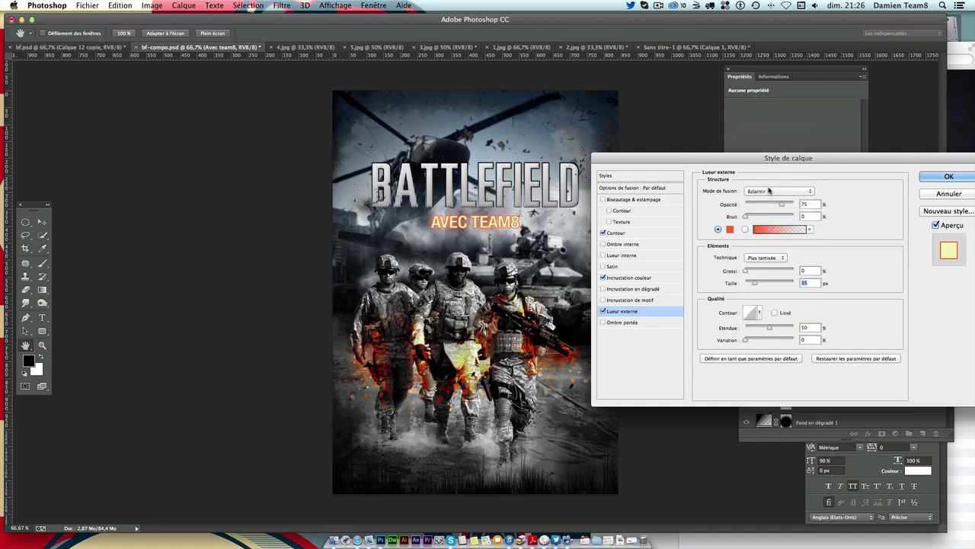
pyautogui.click(748, 272)
pyautogui.moveTo(747, 272); pyautogui.dragTo(759, 285)
pyautogui.moveTo(778, 208); pyautogui.dragTo(771, 207)
pyautogui.click(619, 232)
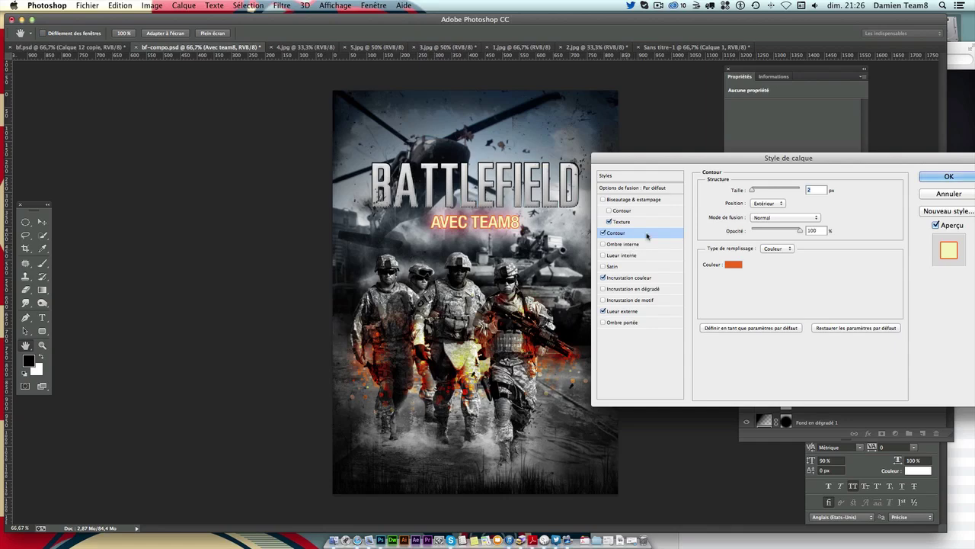
pyautogui.moveTo(752, 194); pyautogui.dragTo(750, 194)
pyautogui.click(943, 176)
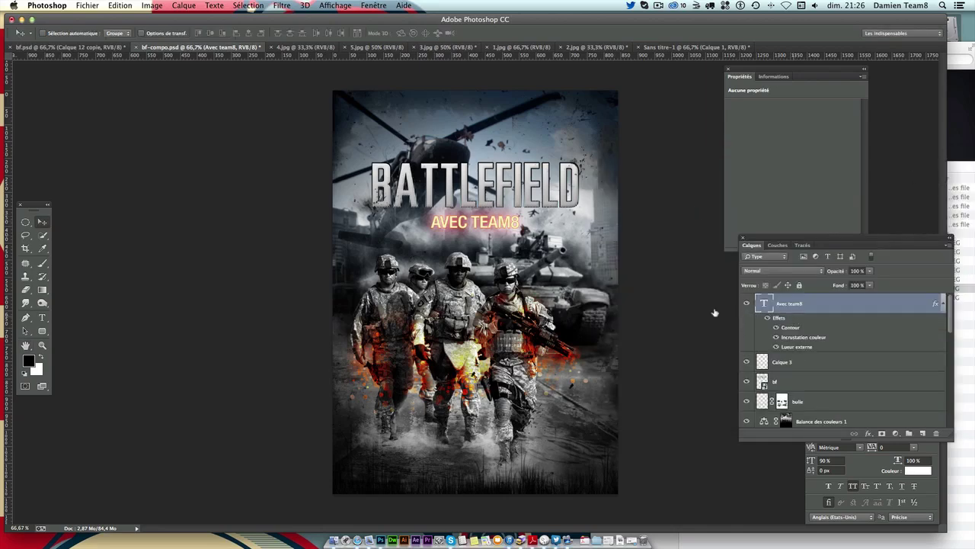
# Step: Rasterize the Avec team8 text layer and duplicate it as 'Avec team8 copie'
pyautogui.rightClick(845, 305)
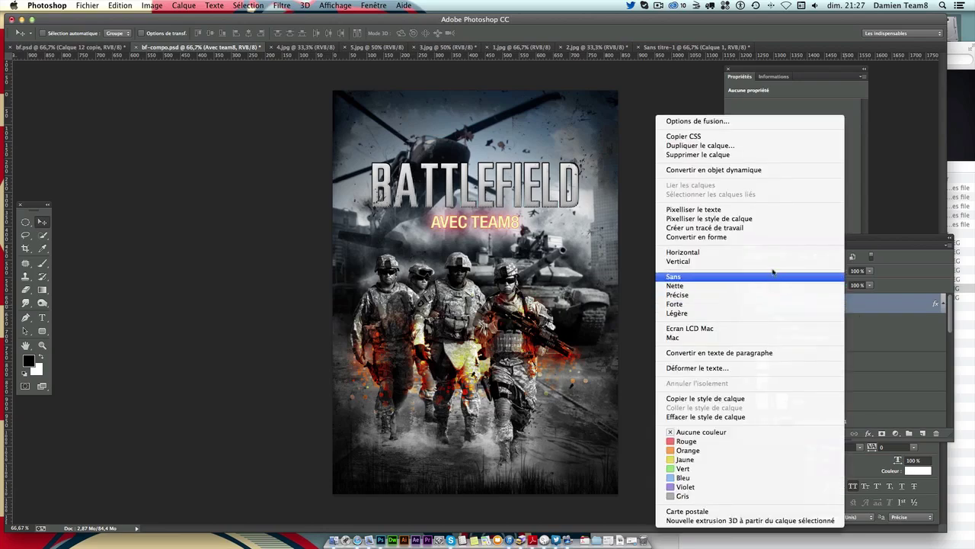
pyautogui.click(759, 209)
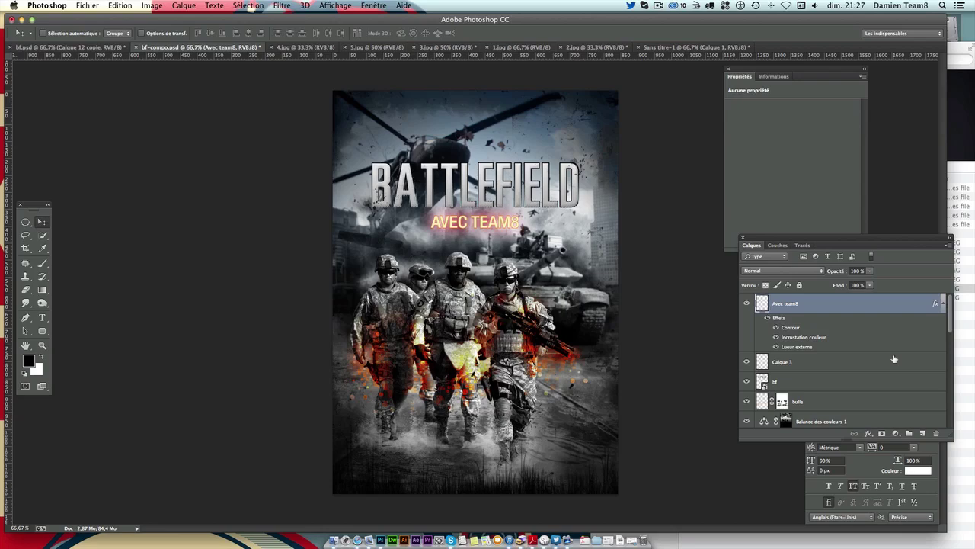
pyautogui.press('b')
pyautogui.moveTo(847, 305); pyautogui.dragTo(922, 433)
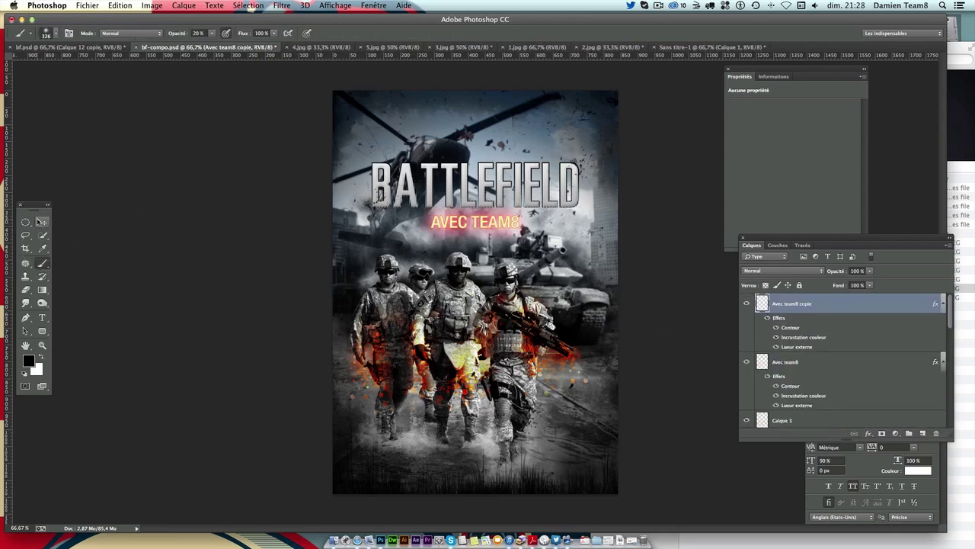
# Step: Shrink the brush to about 31 px
pyautogui.click(57, 35)
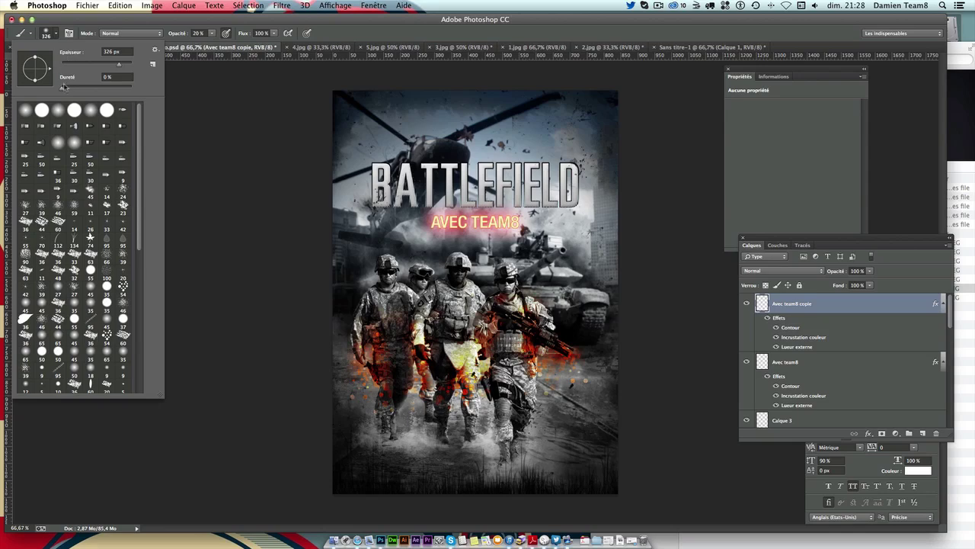
pyautogui.moveTo(90, 67); pyautogui.dragTo(73, 67)
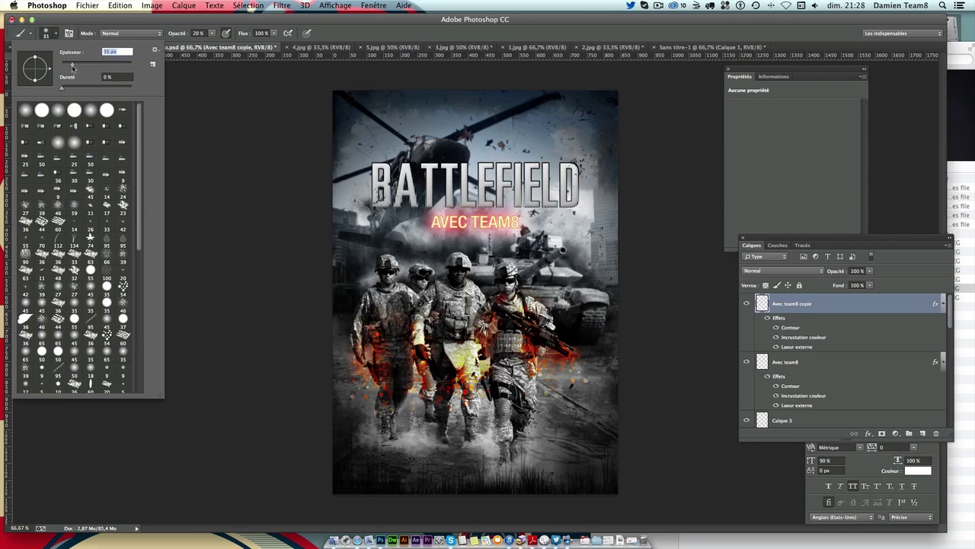
pyautogui.click(378, 144)
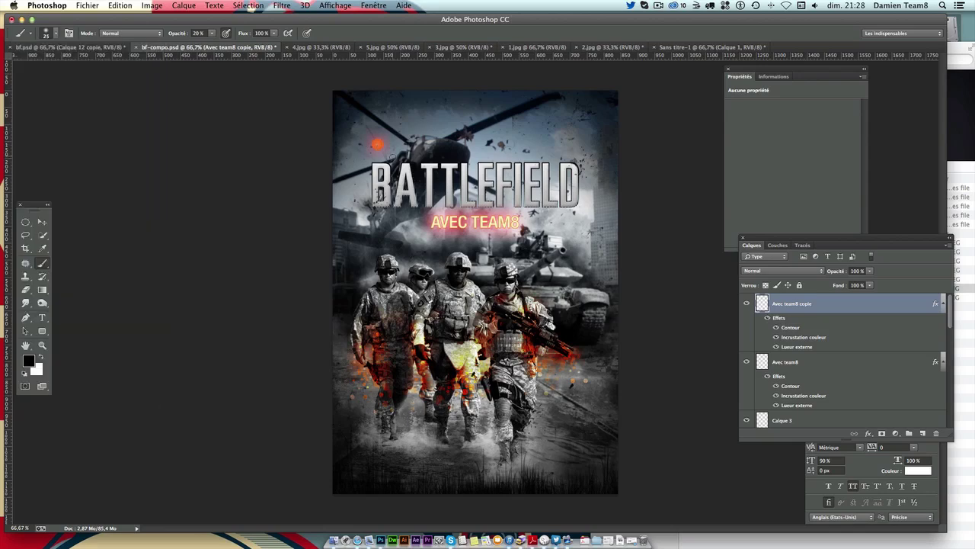
pyautogui.click(25, 222)
# Step: Draw a rectangular selection around the BATTLEFIELD title, then clear it
pyautogui.click(76, 220)
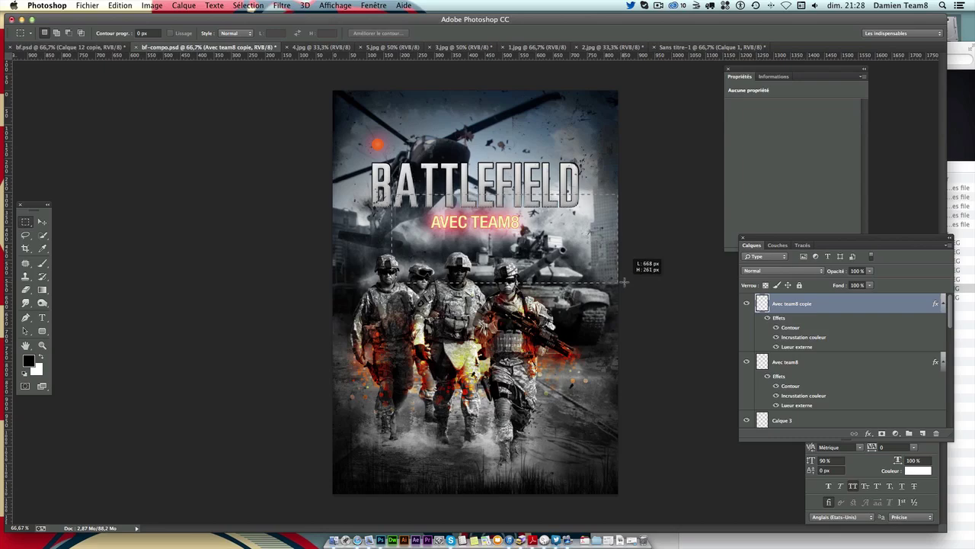
pyautogui.moveTo(368, 169); pyautogui.dragTo(582, 259)
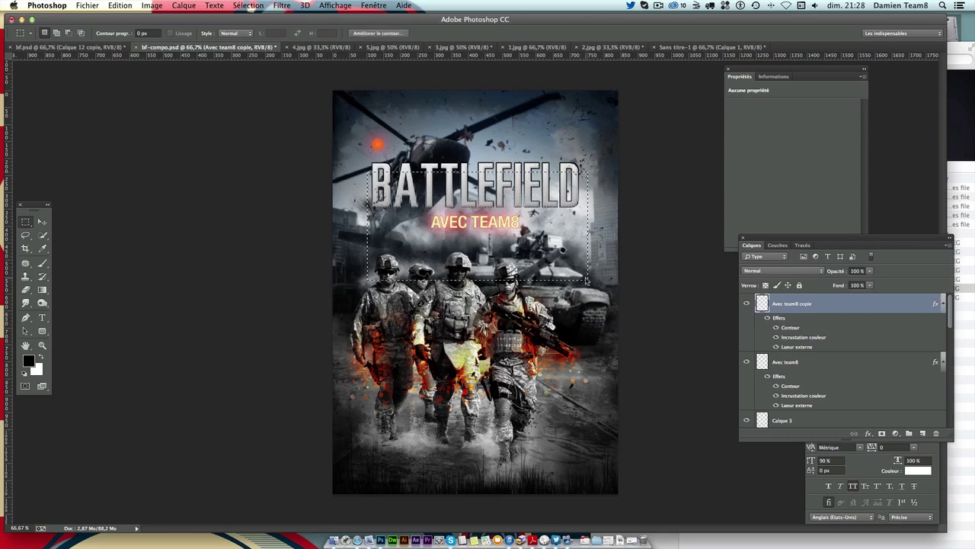
pyautogui.click(582, 259)
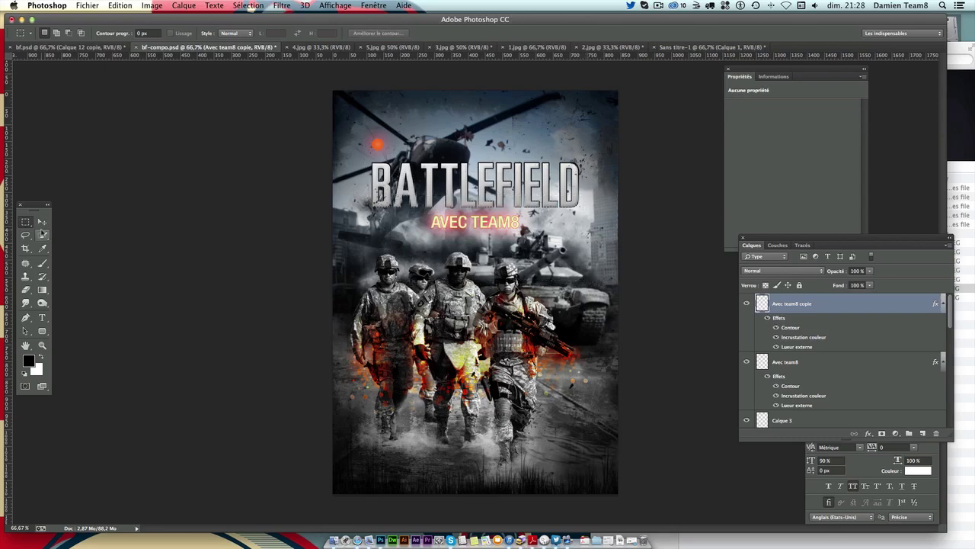
pyautogui.click(42, 264)
# Step: Try large scatter brush presets of 204 px and 1542 px
pyautogui.click(51, 33)
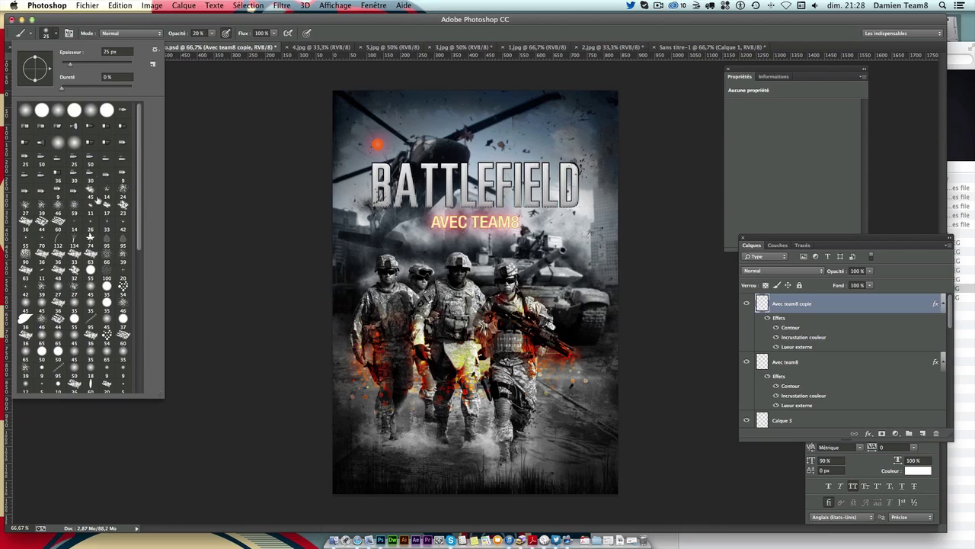
pyautogui.scroll(-5, 76, 248)
pyautogui.scroll(-5, 76, 248)
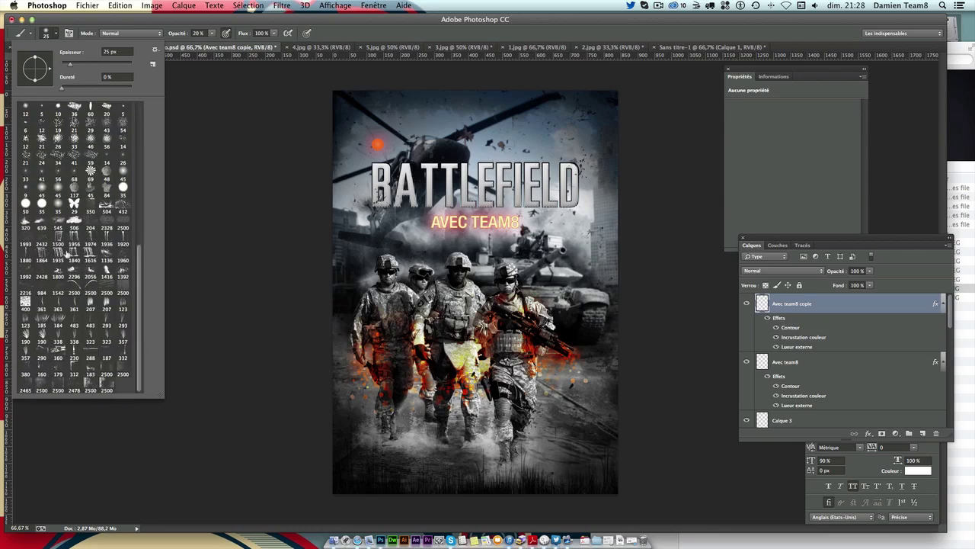
pyautogui.click(91, 222)
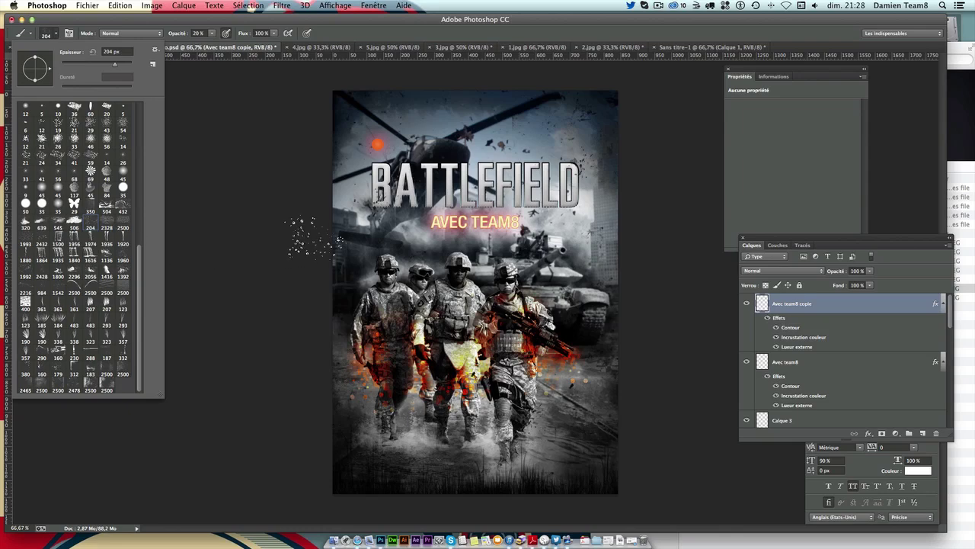
pyautogui.click(320, 241)
pyautogui.click(46, 34)
pyautogui.click(58, 289)
pyautogui.press('Return')
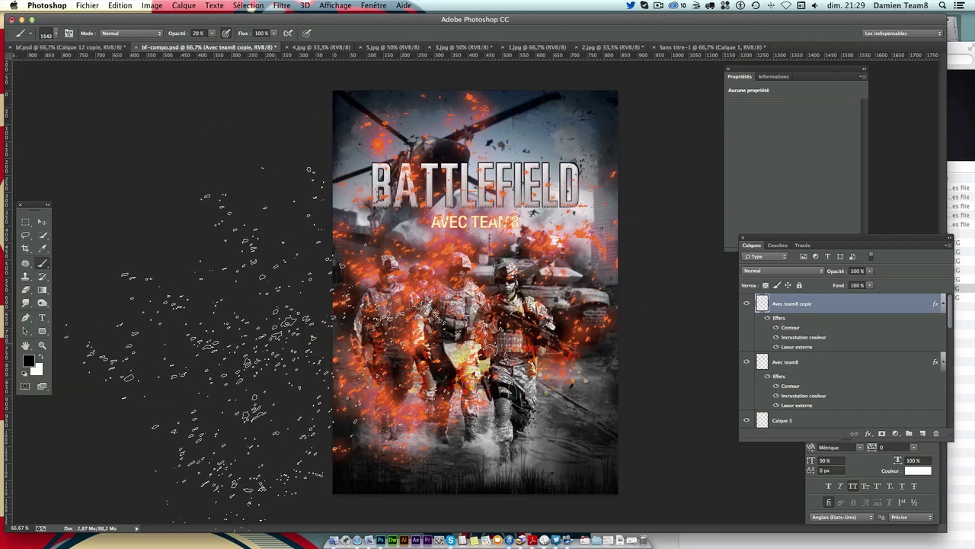
# Step: Pick a 136 px scatter brush preset and resize it to 297 px
pyautogui.click(57, 34)
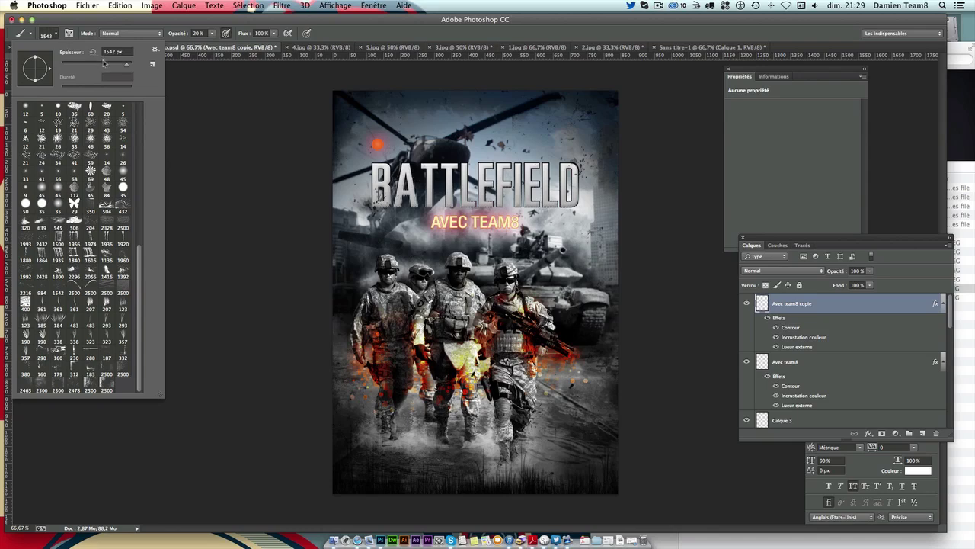
pyautogui.click(105, 64)
pyautogui.press('Return')
pyautogui.click(54, 32)
pyautogui.click(118, 66)
pyautogui.press('Return')
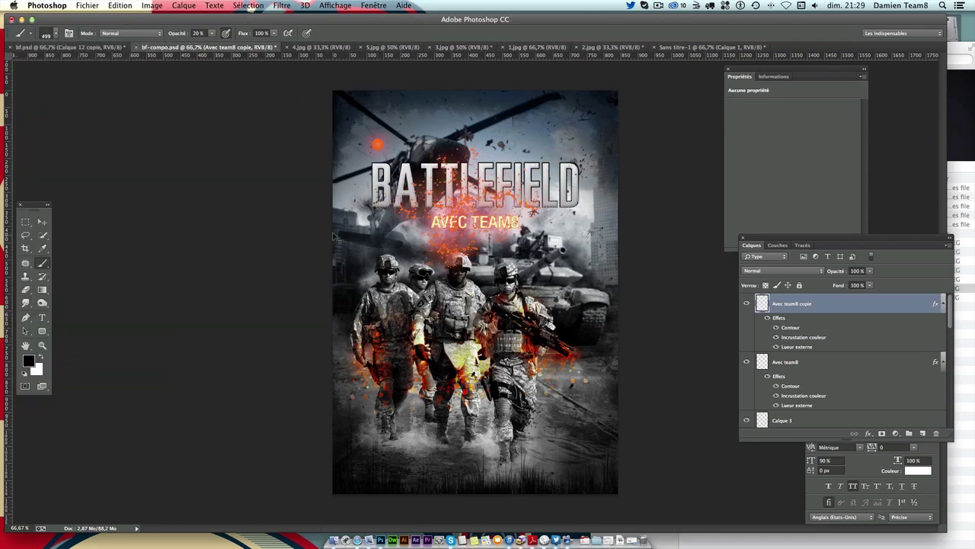
# Step: Paint fiery embers around the soldiers' heads, AVEC TEAM8 and the tank, and change the blend mode
pyautogui.click(402, 242)
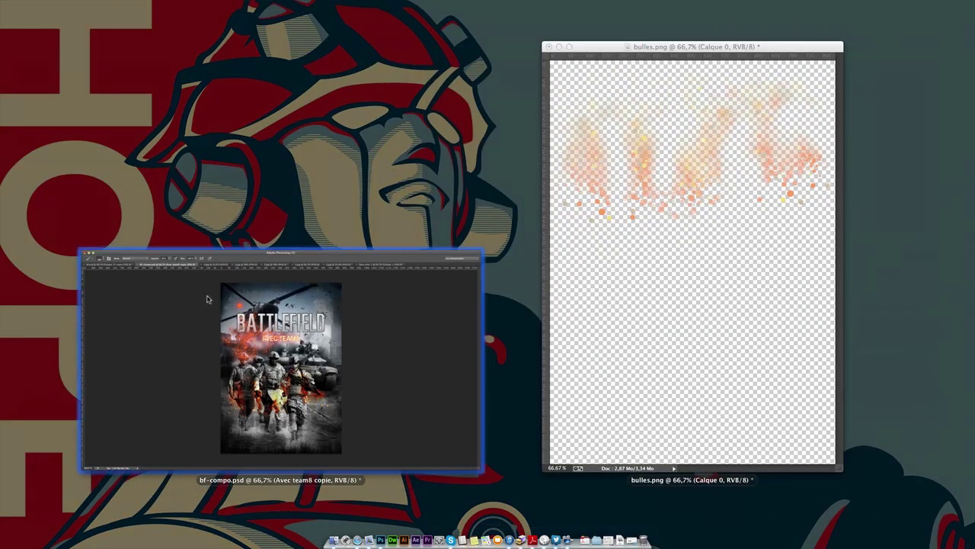
pyautogui.click(206, 294)
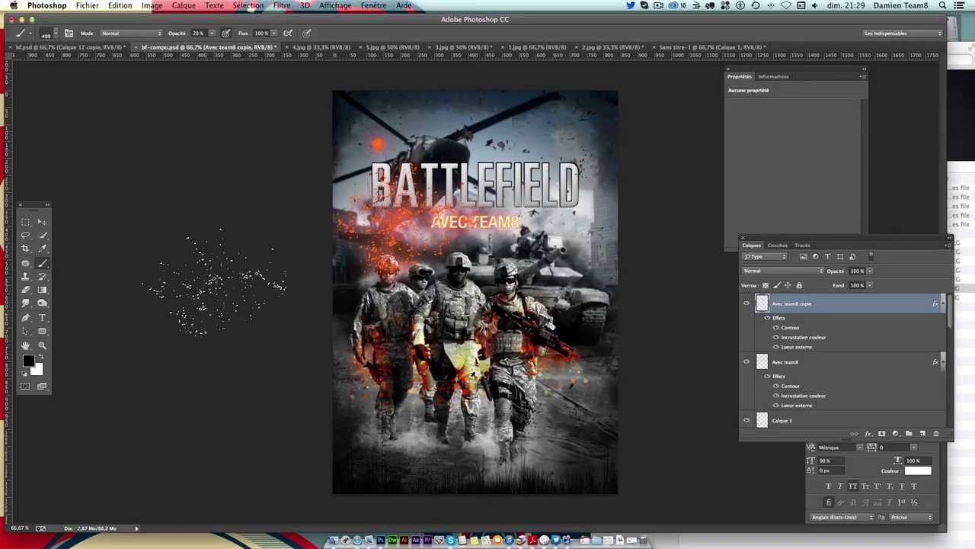
pyautogui.click(533, 236)
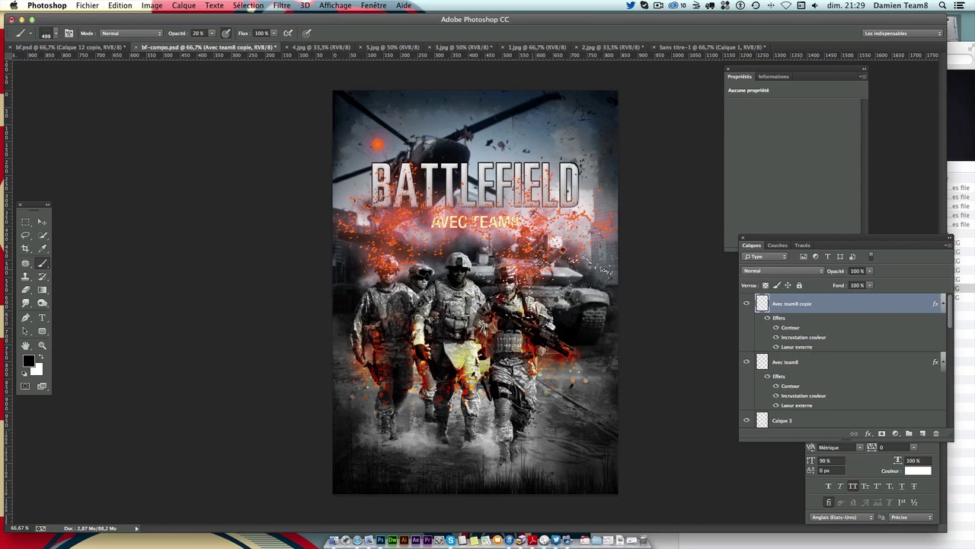
pyautogui.click(800, 271)
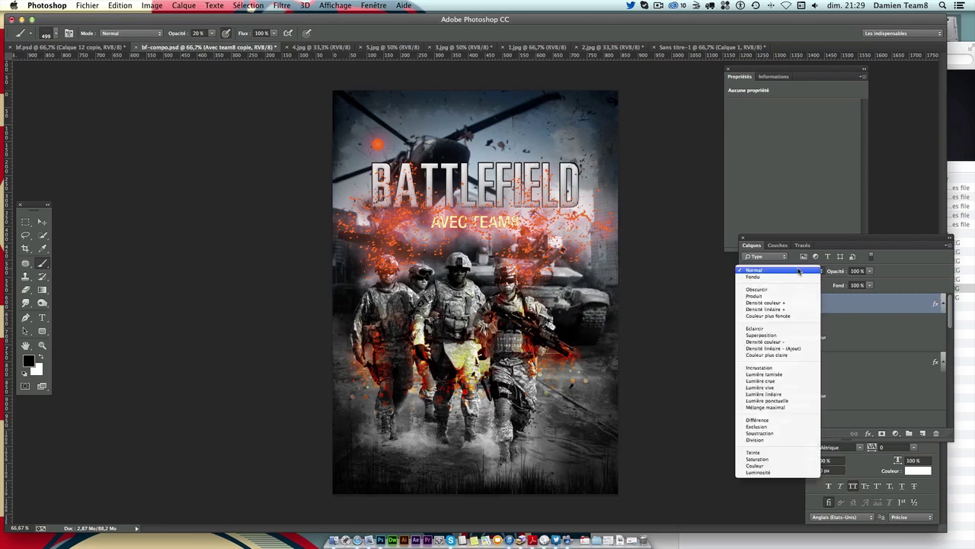
pyautogui.click(777, 387)
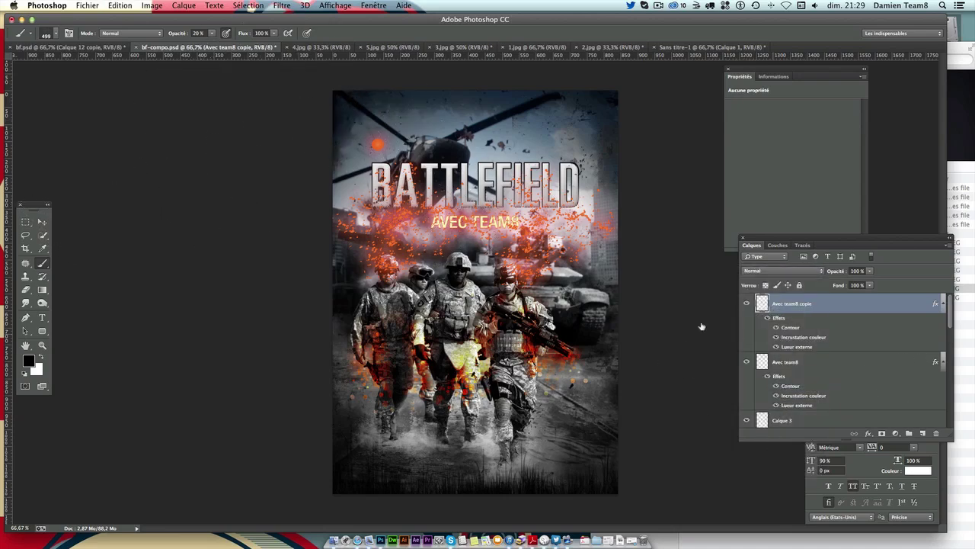
# Step: Draw and clear a lasso selection, then move Avec team8 copie lower in the layer stack
pyautogui.click(25, 236)
pyautogui.moveTo(363, 125); pyautogui.dragTo(358, 122)
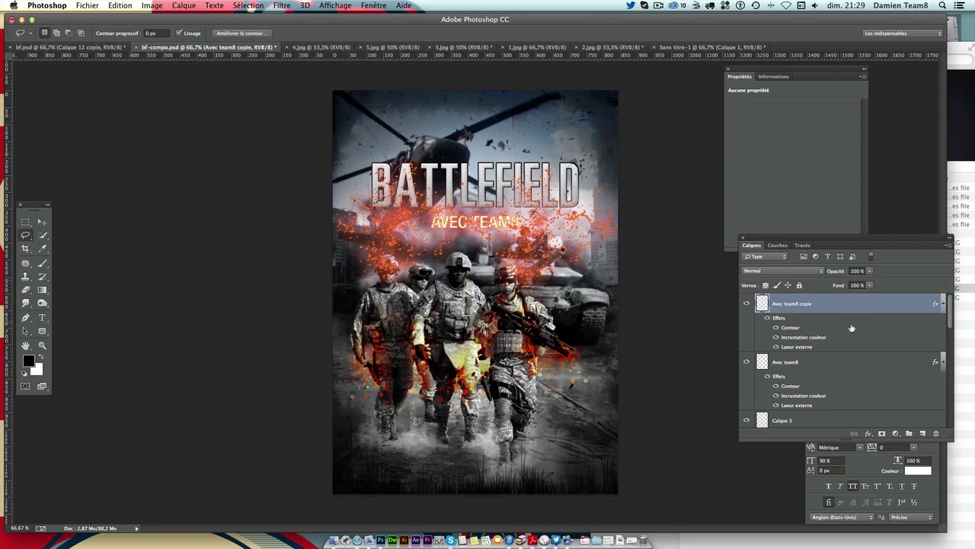
pyautogui.press('super+d')
pyautogui.moveTo(819, 305); pyautogui.dragTo(855, 360)
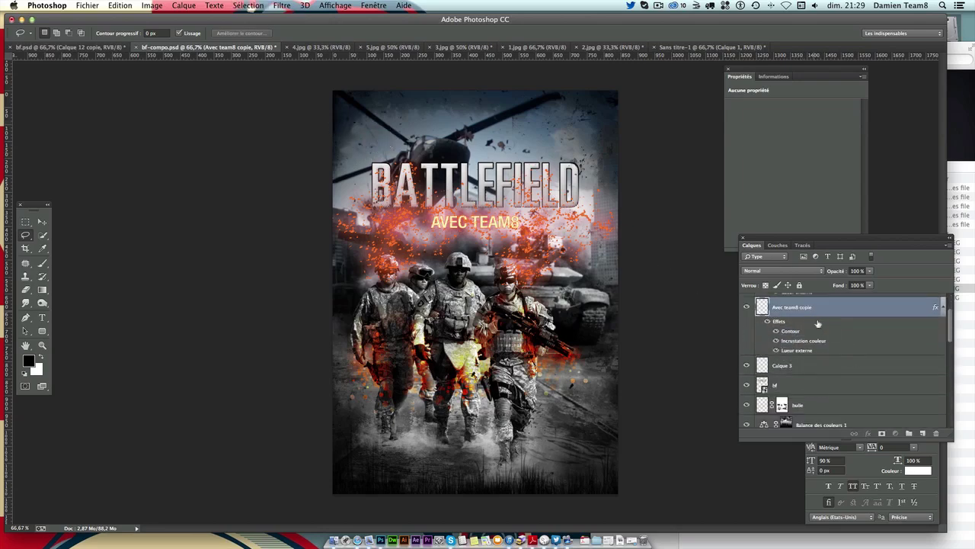
# Step: Move Avec team8 copie below Calque 3 and bf, add a layer mask, and set a 171 px brush
pyautogui.moveTo(818, 324); pyautogui.dragTo(823, 396)
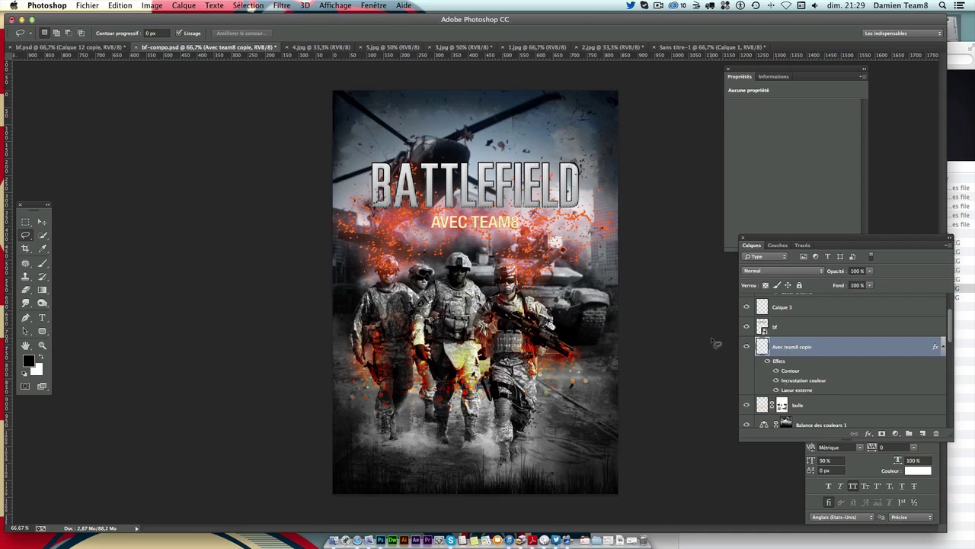
pyautogui.press('v')
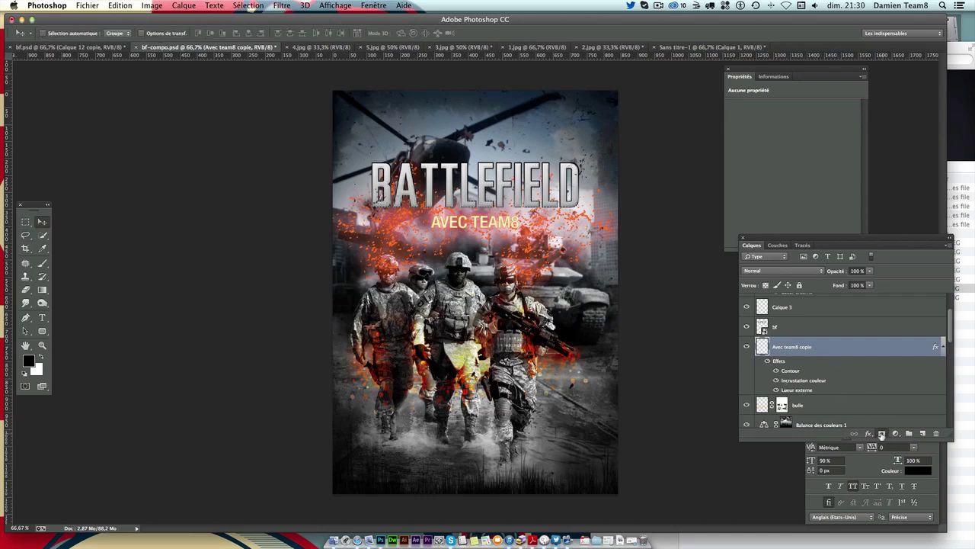
pyautogui.click(881, 433)
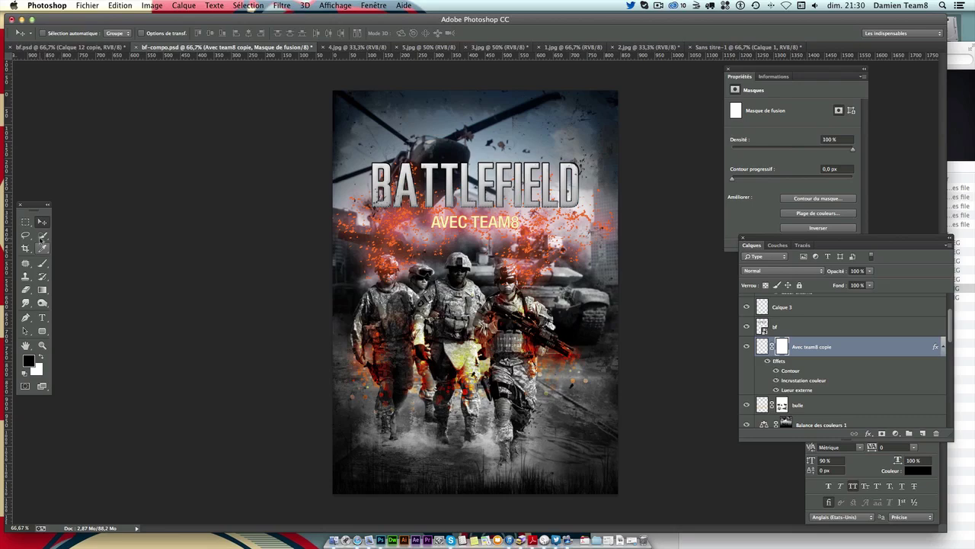
pyautogui.click(42, 263)
pyautogui.click(56, 36)
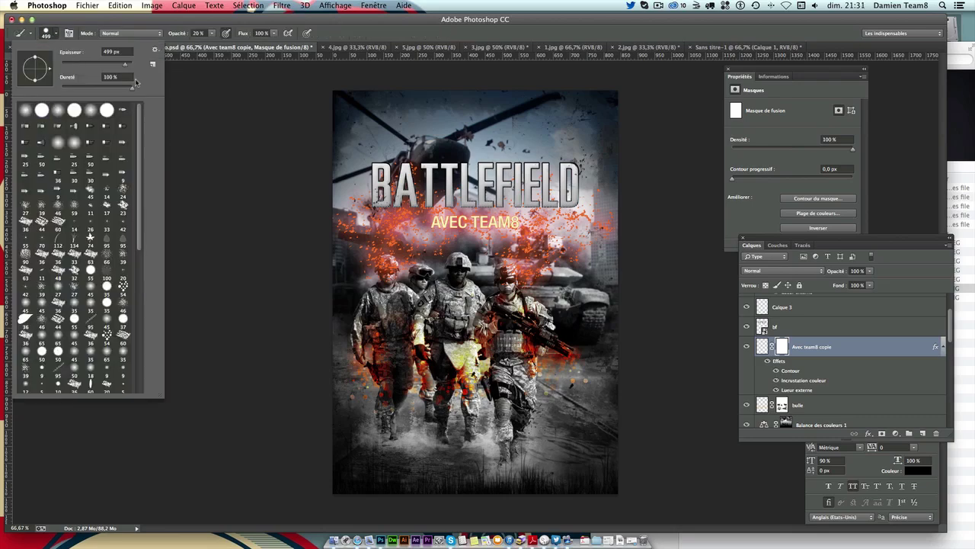
pyautogui.moveTo(118, 67); pyautogui.dragTo(116, 67)
pyautogui.click(236, 251)
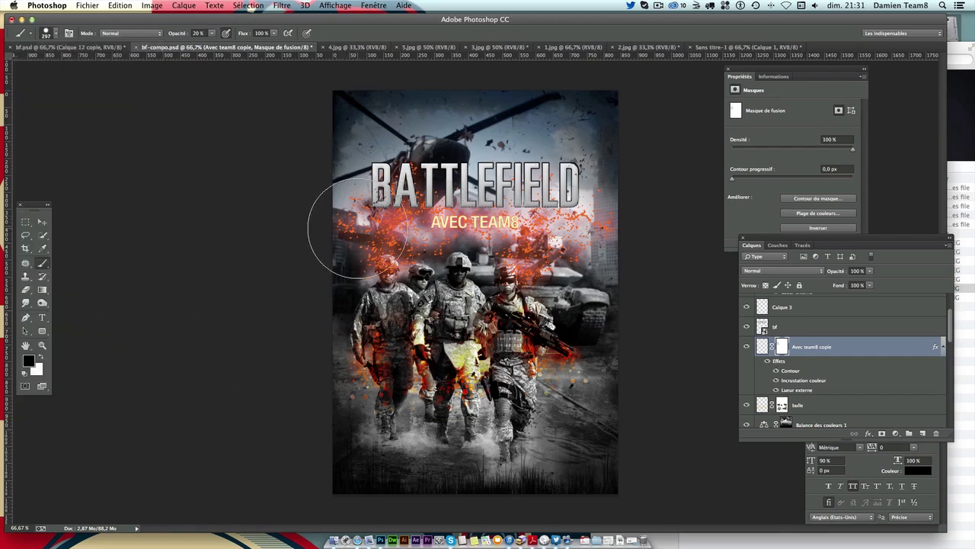
# Step: Mask the flames off the left soldiers, the tank and a soldier's face, using a 124 px brush at the end
pyautogui.moveTo(417, 225); pyautogui.dragTo(418, 233)
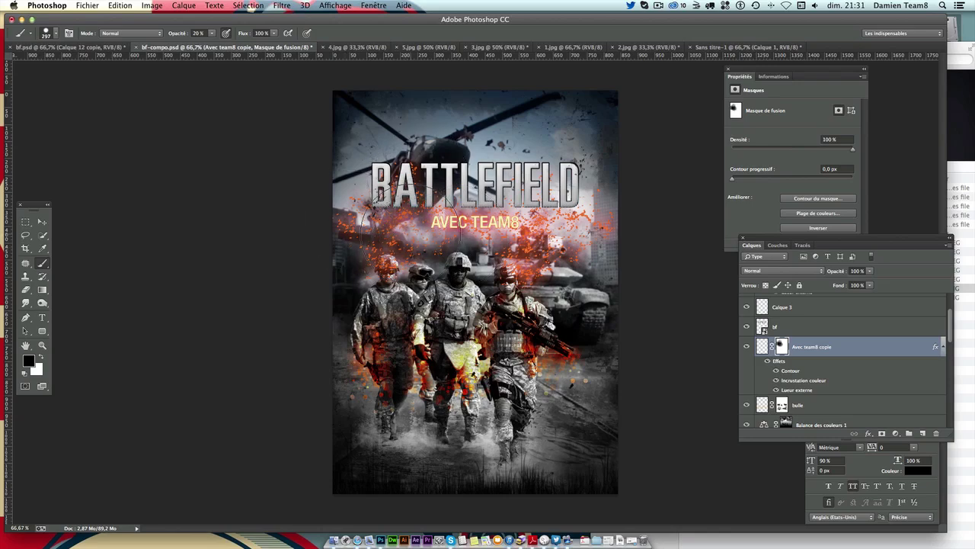
pyautogui.moveTo(402, 265); pyautogui.dragTo(359, 251)
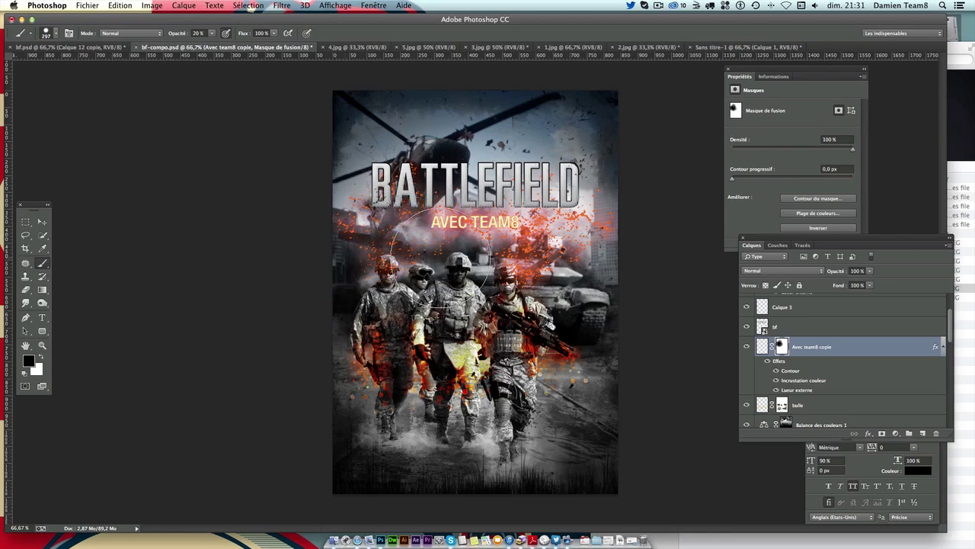
pyautogui.moveTo(528, 250)
pyautogui.mouseDown()
pyautogui.moveTo(556, 228)
pyautogui.moveTo(526, 245)
pyautogui.mouseUp()
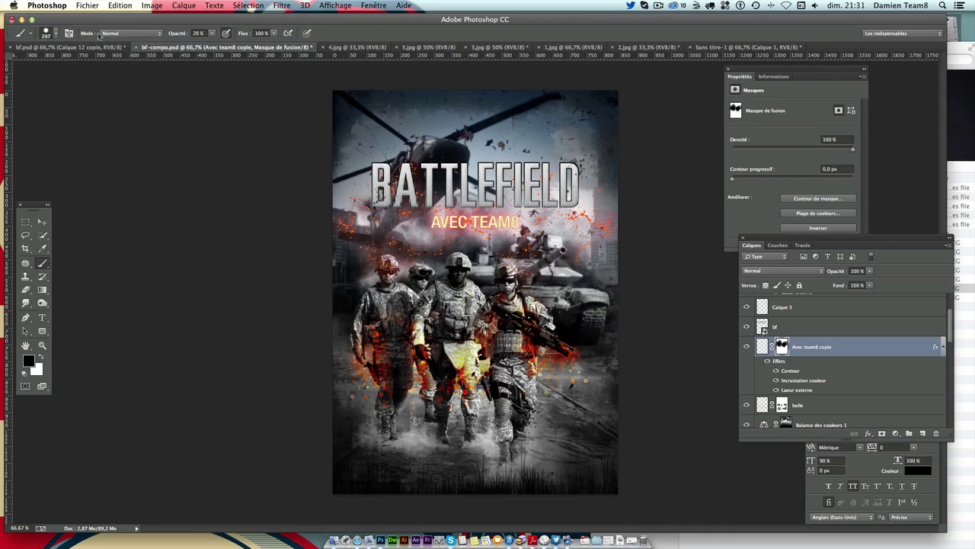
pyautogui.click(56, 33)
pyautogui.moveTo(107, 67); pyautogui.dragTo(99, 67)
pyautogui.click(388, 276)
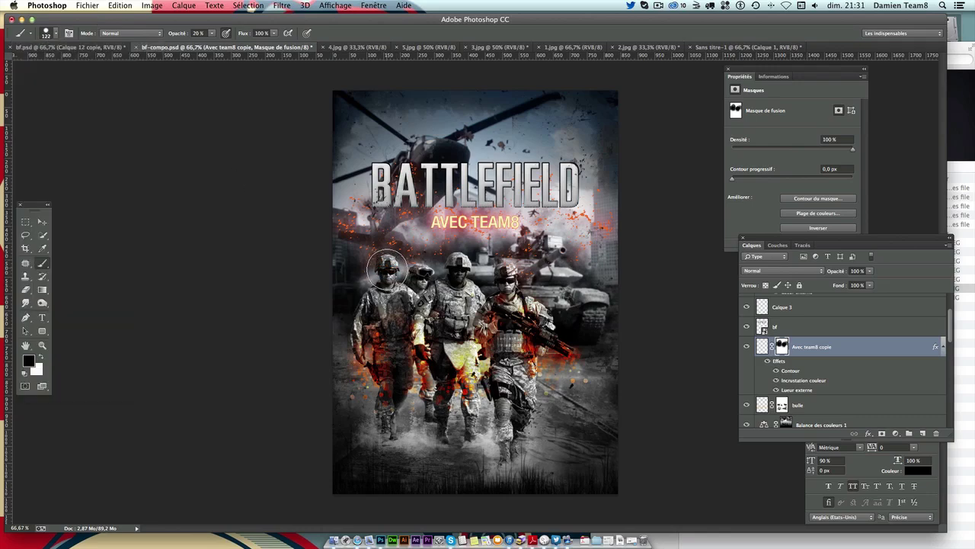
pyautogui.moveTo(507, 297); pyautogui.dragTo(505, 288)
# Step: Set the Avec team8 copie Contour colour to golden orange f8ba41 and apply the layer style
pyautogui.doubleClick(845, 355)
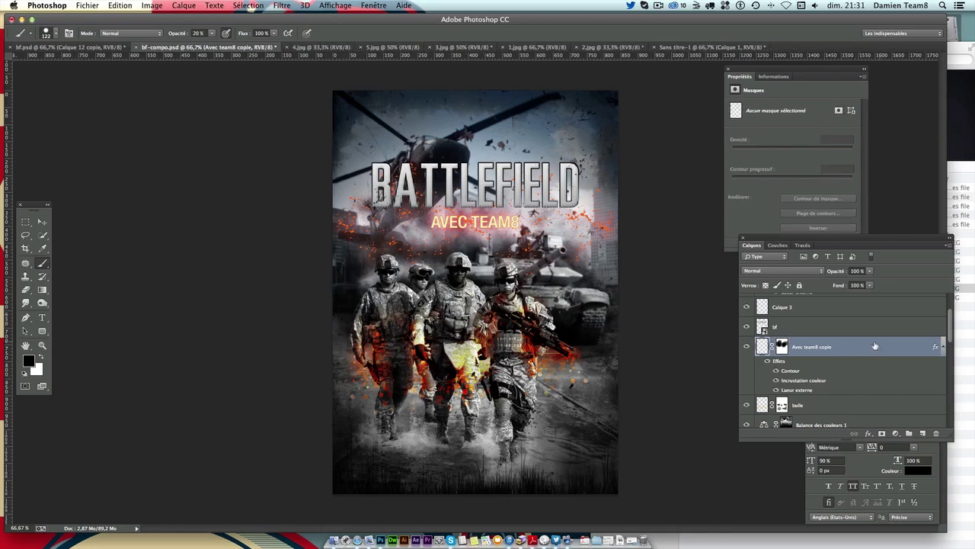
pyautogui.click(661, 277)
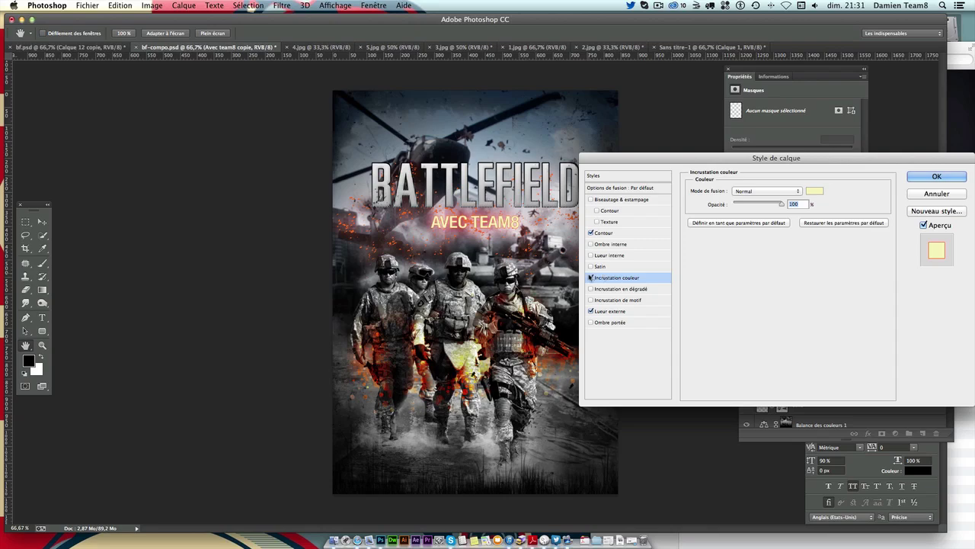
pyautogui.click(602, 232)
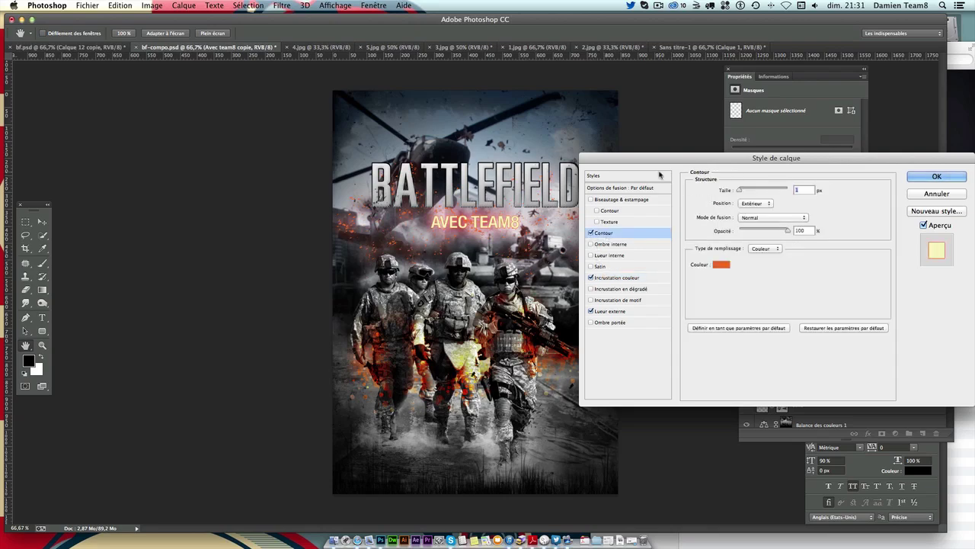
pyautogui.moveTo(675, 161); pyautogui.dragTo(731, 185)
pyautogui.click(779, 282)
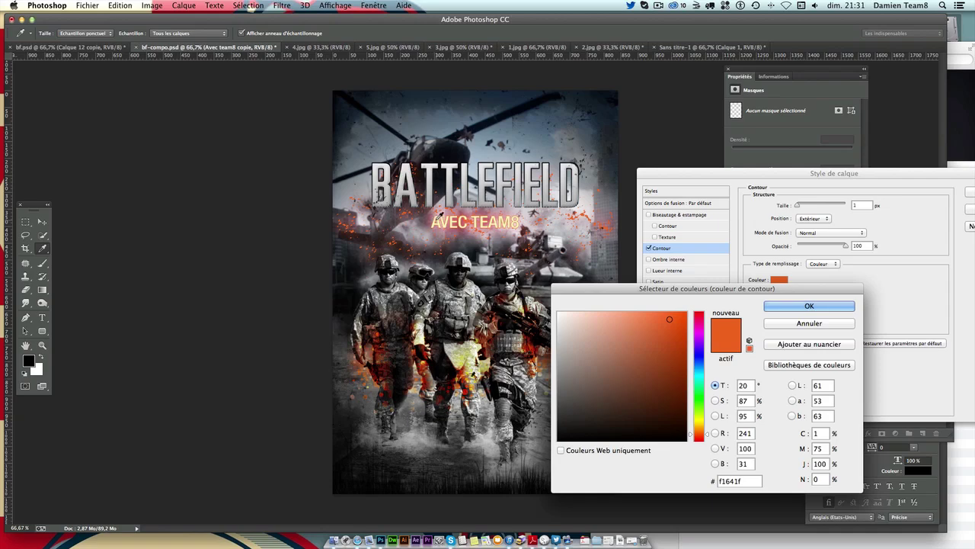
pyautogui.click(442, 213)
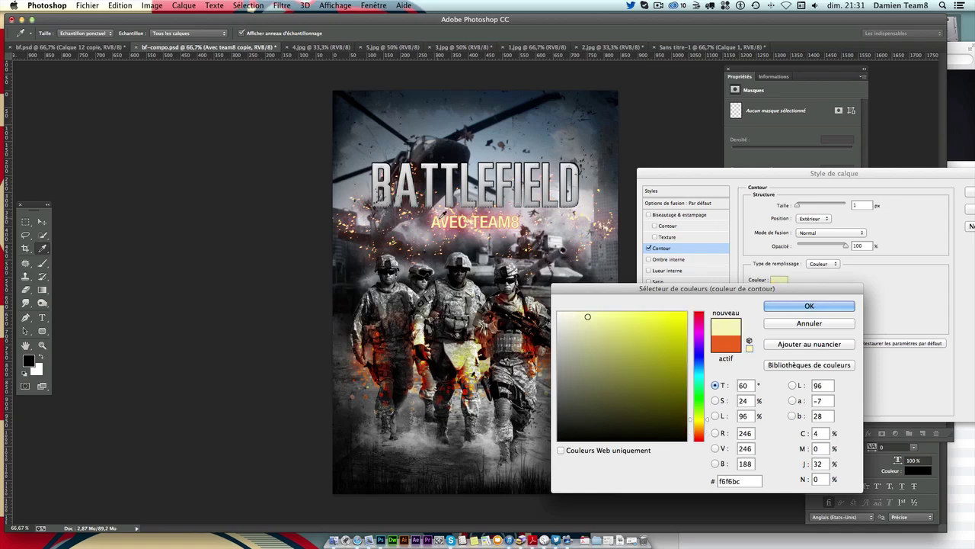
pyautogui.press('Escape')
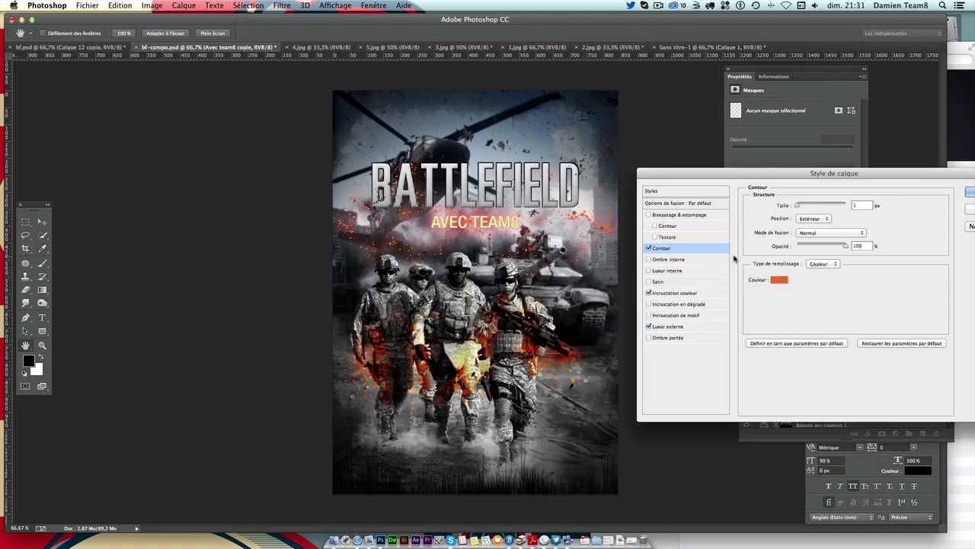
pyautogui.click(779, 281)
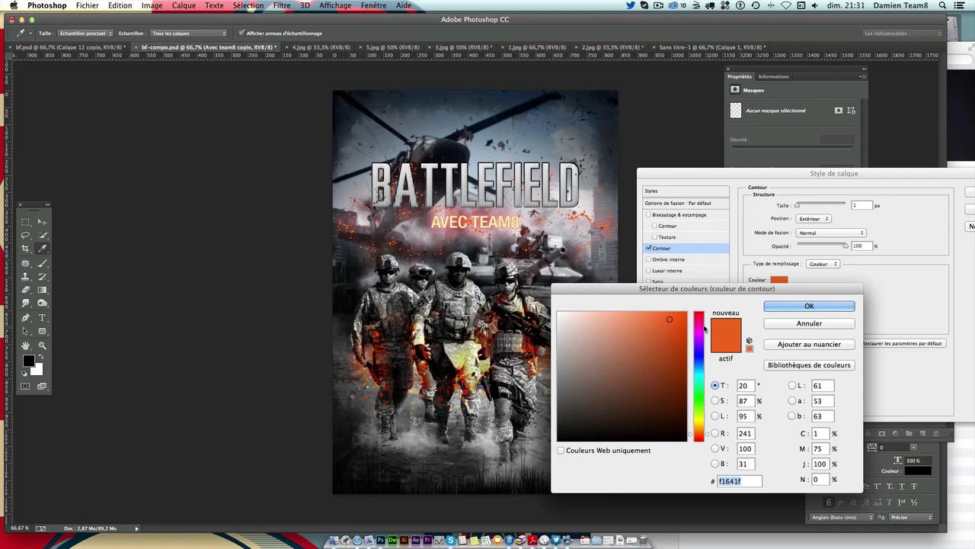
pyautogui.moveTo(710, 438); pyautogui.dragTo(708, 430)
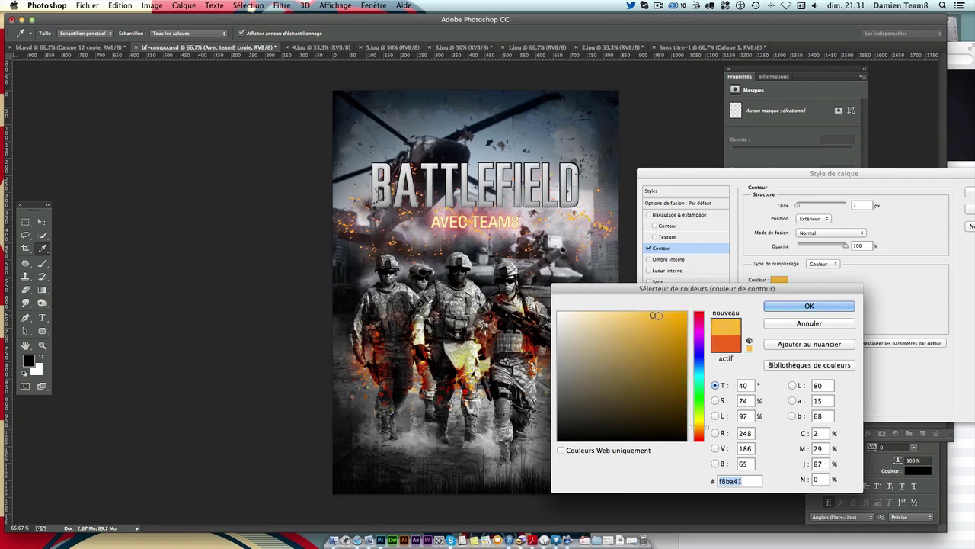
pyautogui.click(663, 314)
pyautogui.press('Return')
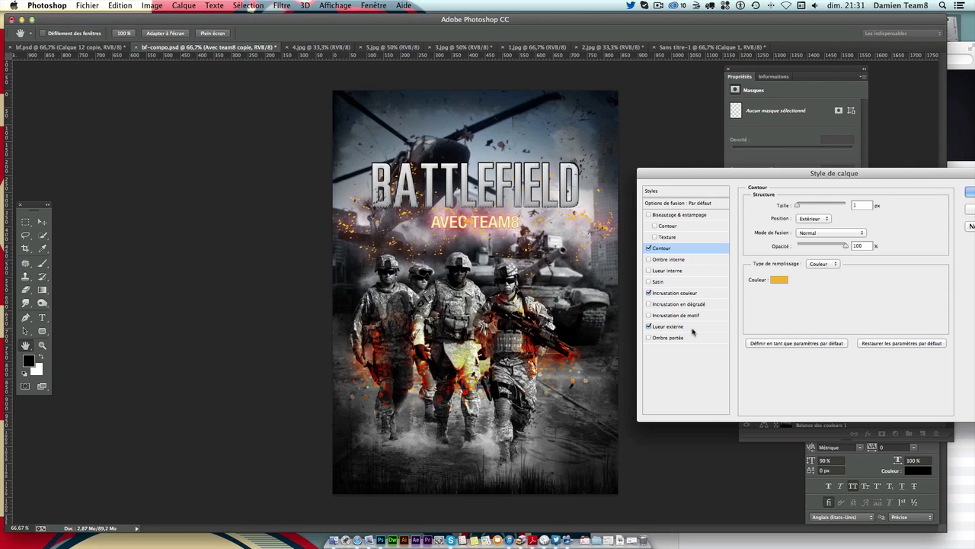
pyautogui.press('Return')
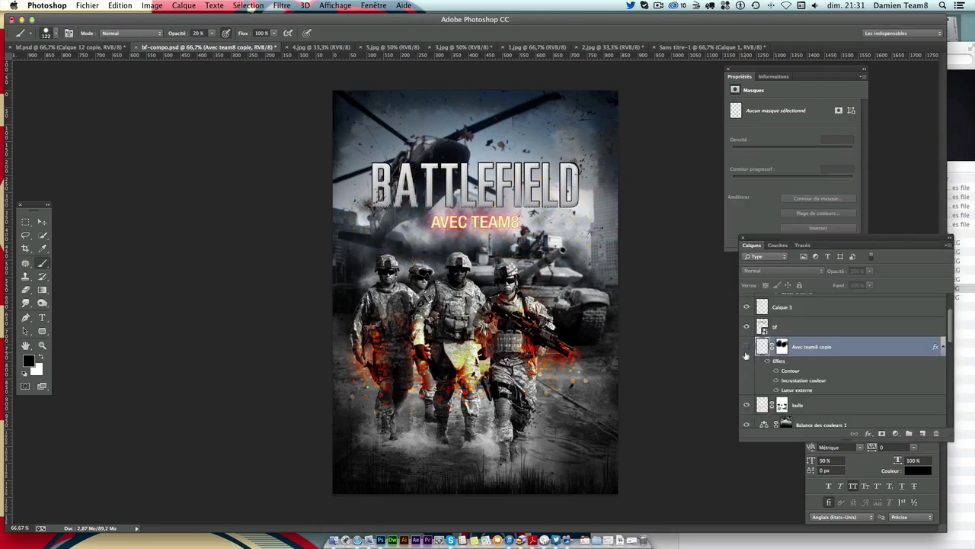
# Step: Paint the Avec team8 copie mask over the AVEC TEAM8 glow with a 70 px brush
pyautogui.click(51, 33)
pyautogui.moveTo(92, 64); pyautogui.dragTo(86, 67)
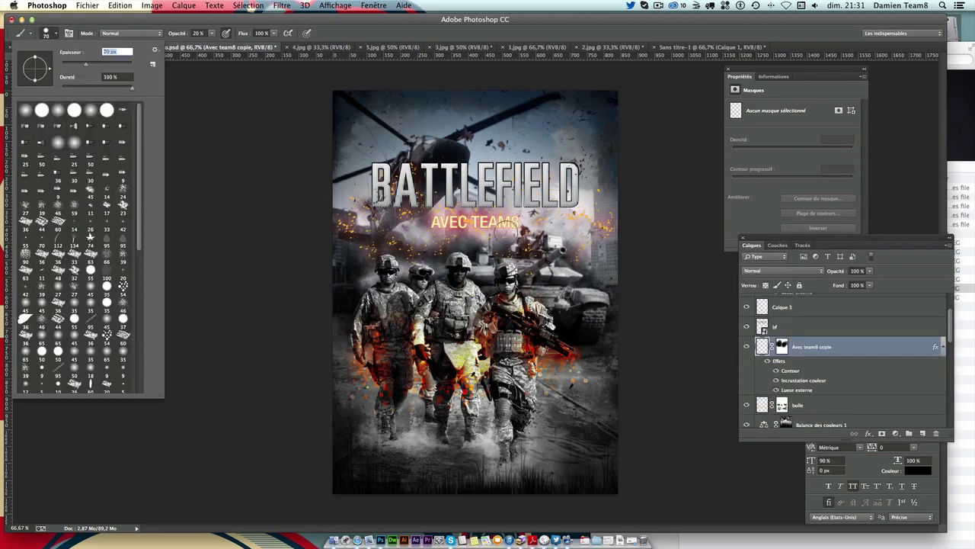
pyautogui.press('Return')
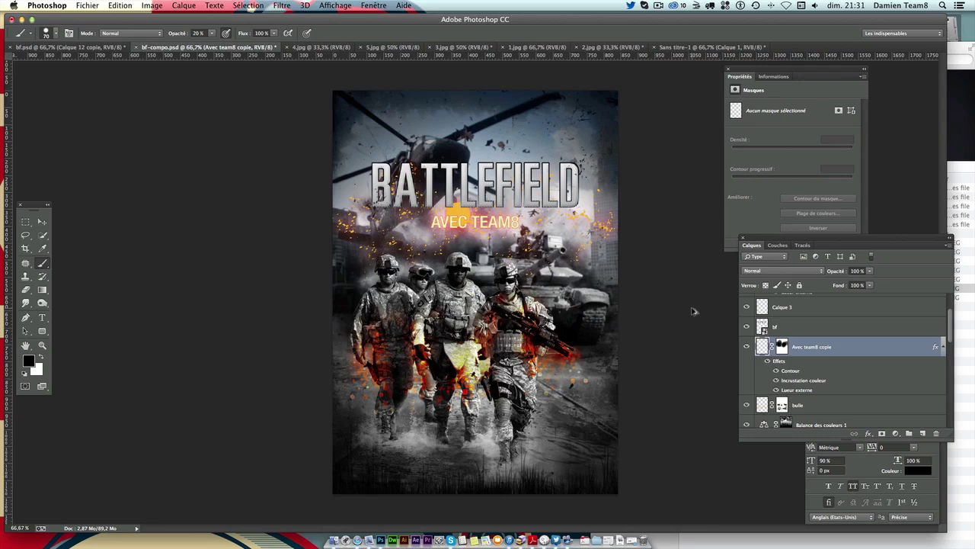
pyautogui.hotkey('ctrl', 'z')
pyautogui.click(779, 348)
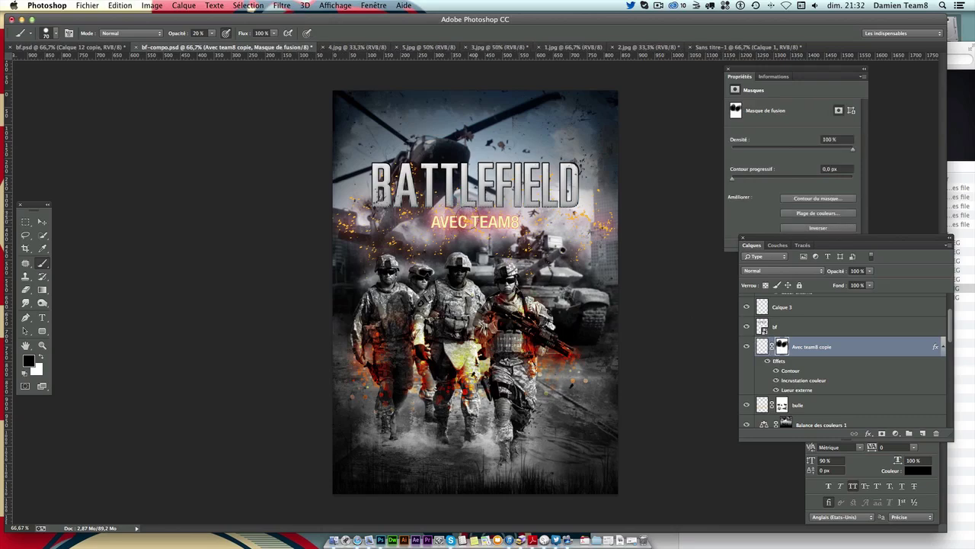
pyautogui.moveTo(474, 223); pyautogui.dragTo(447, 219)
# Step: Lower the subtitle layer's opacity to 90% and nudge it down a few pixels
pyautogui.click(870, 270)
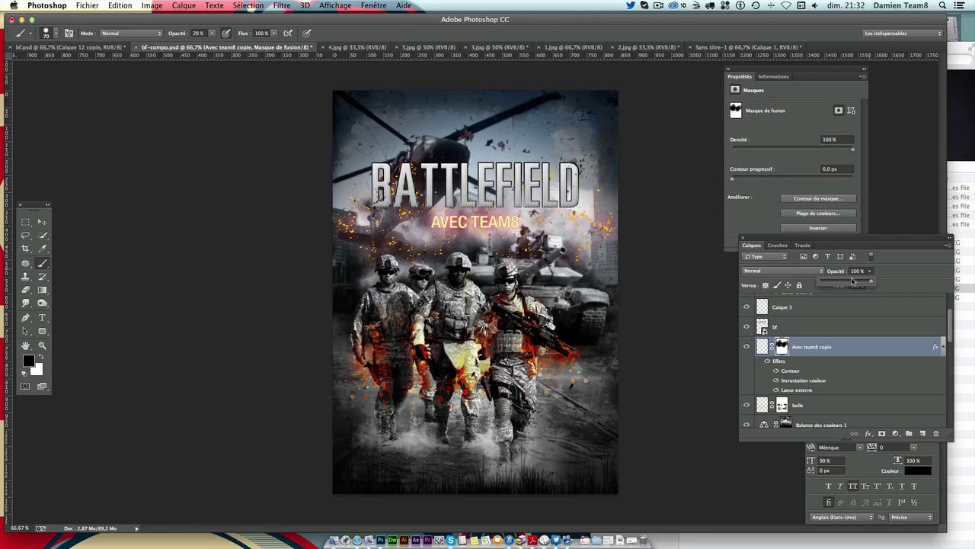
pyautogui.moveTo(869, 282); pyautogui.dragTo(842, 284)
pyautogui.press('Return')
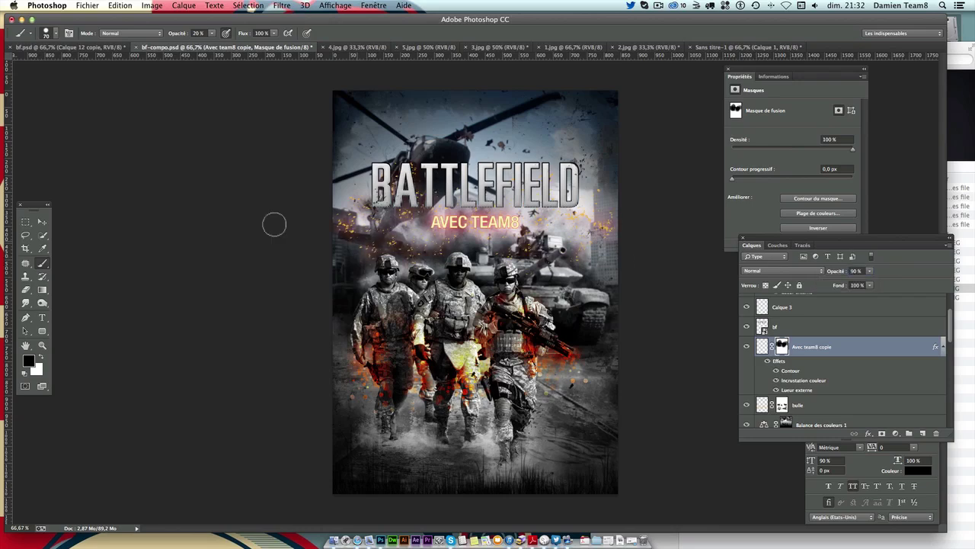
pyautogui.click(44, 222)
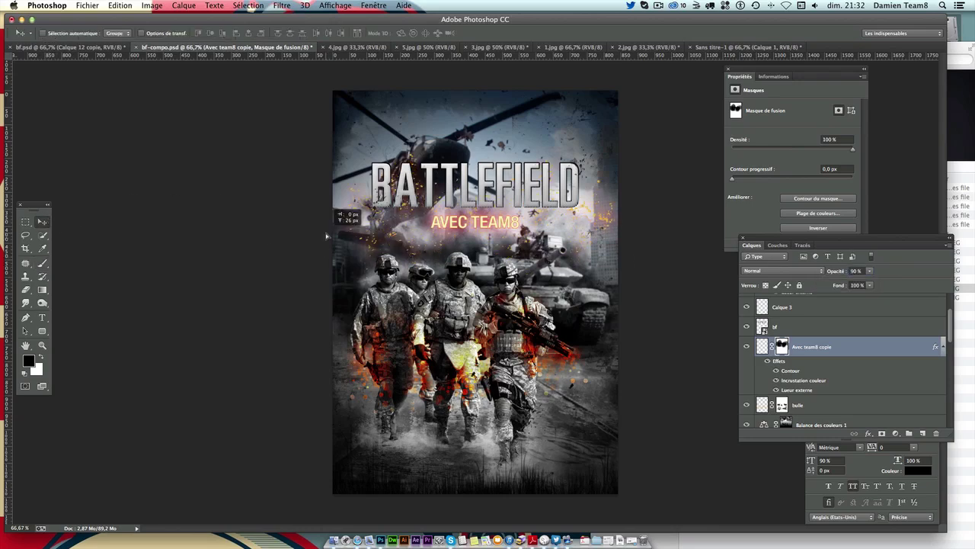
pyautogui.moveTo(424, 291); pyautogui.dragTo(424, 293)
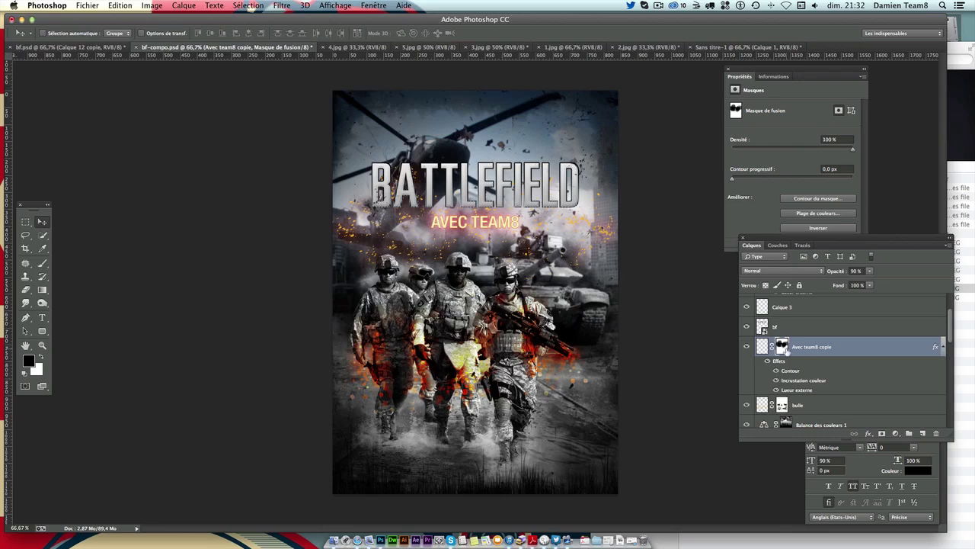
# Step: Mask out haze at 100% brush opacity to reveal the buildings, then select the whole canvas
pyautogui.click(42, 263)
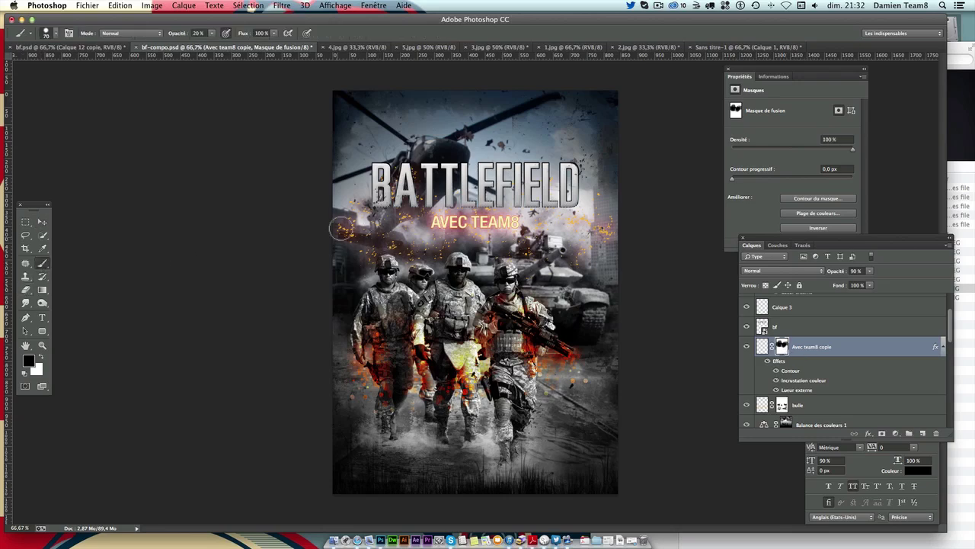
pyautogui.click(212, 34)
pyautogui.moveTo(221, 41); pyautogui.dragTo(260, 42)
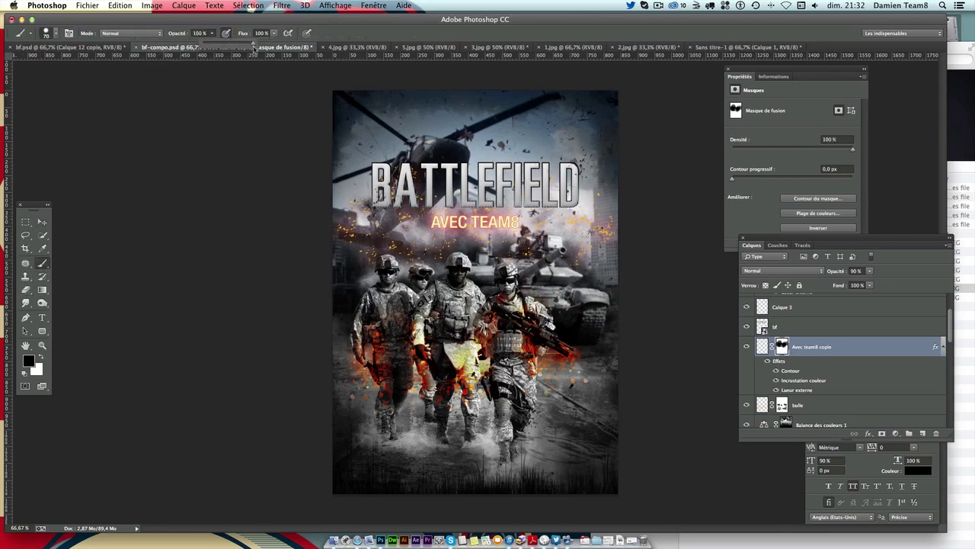
pyautogui.click(344, 204)
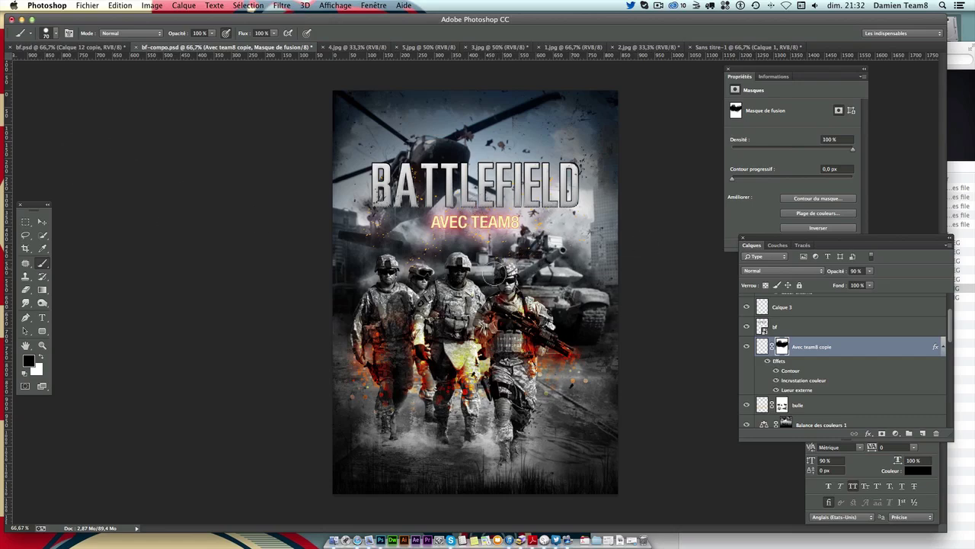
pyautogui.click(42, 221)
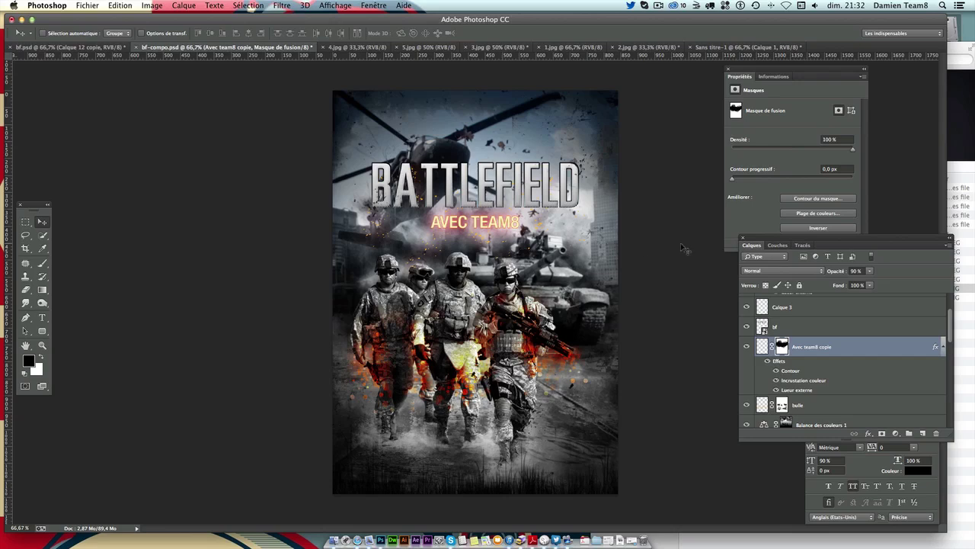
pyautogui.press('super+a')
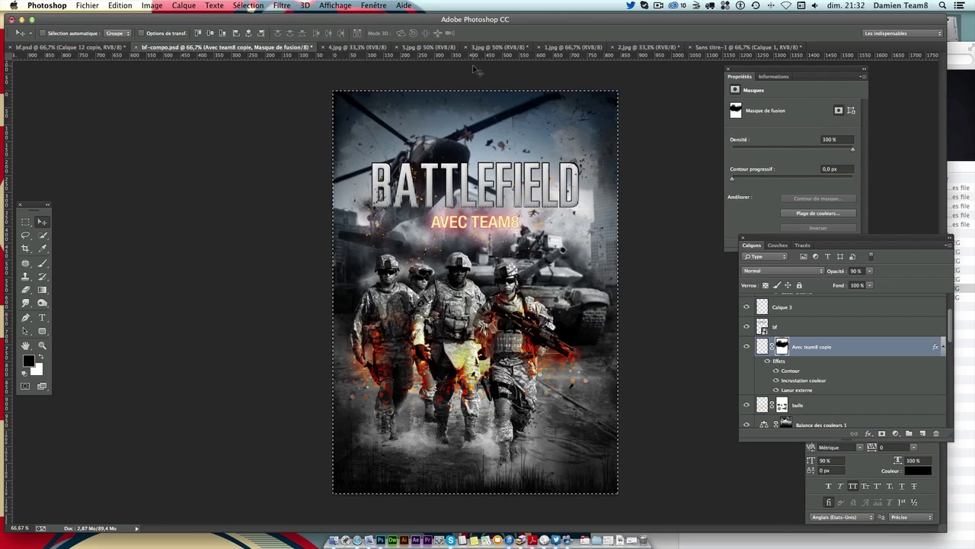
# Step: Save, then replace Calque 1 in Sans titre-1 with a merged copy of the poster
pyautogui.press('super+s')
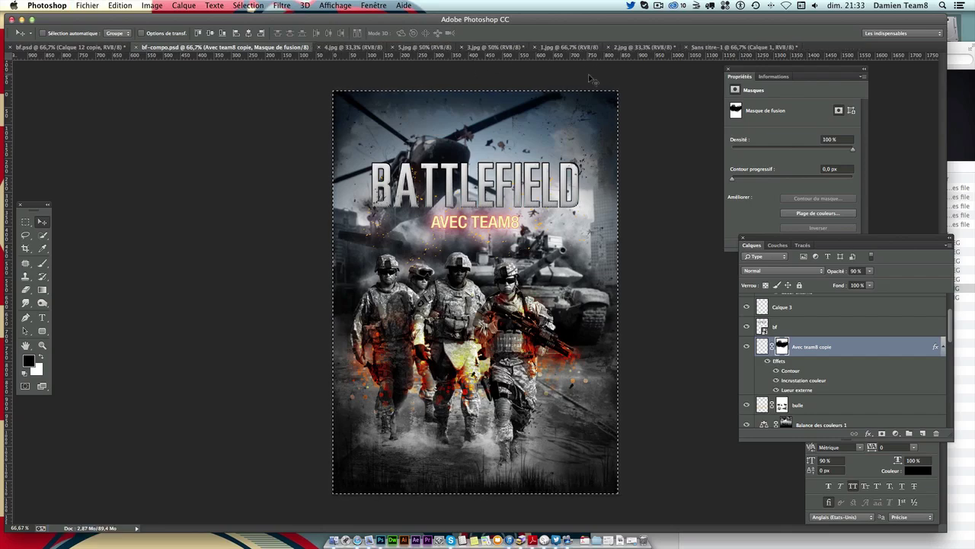
pyautogui.press('super+c')
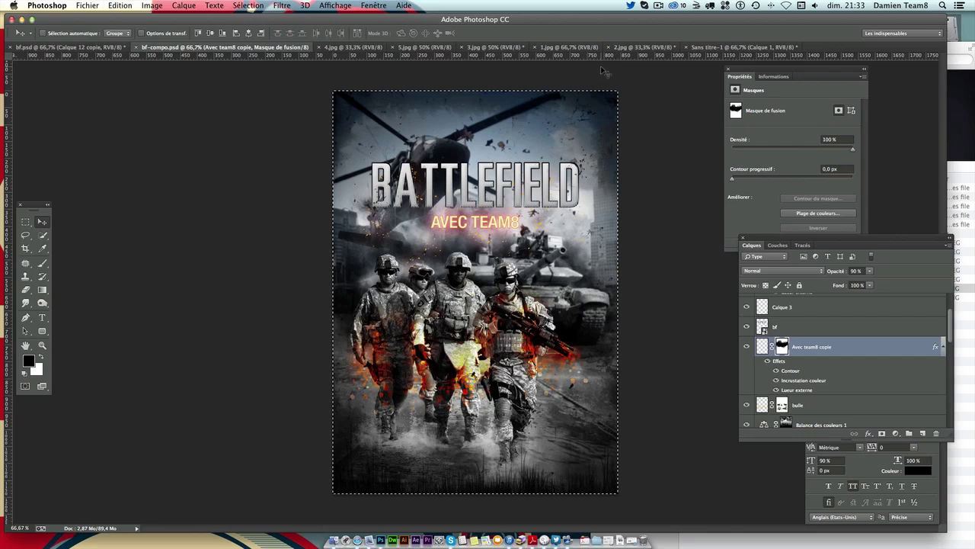
pyautogui.click(709, 48)
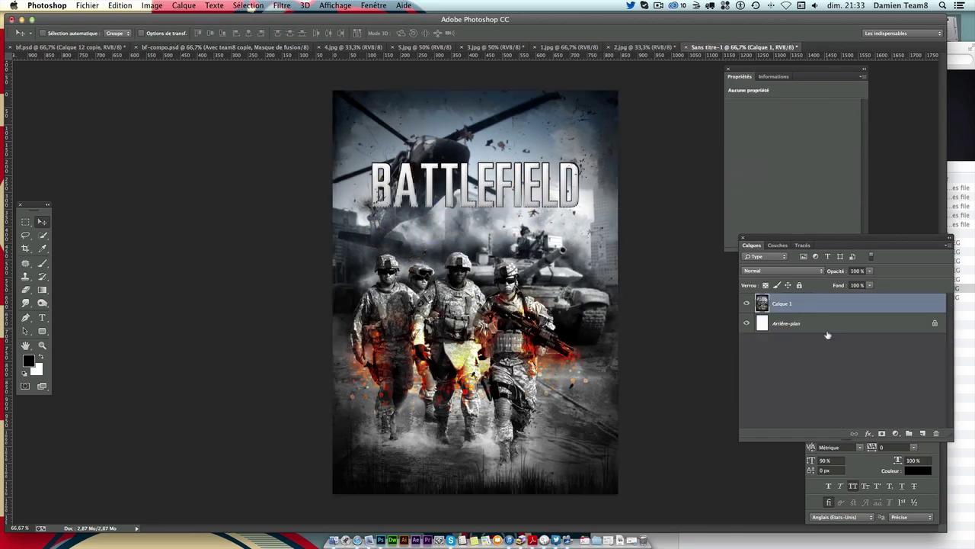
pyautogui.moveTo(828, 307); pyautogui.dragTo(936, 433)
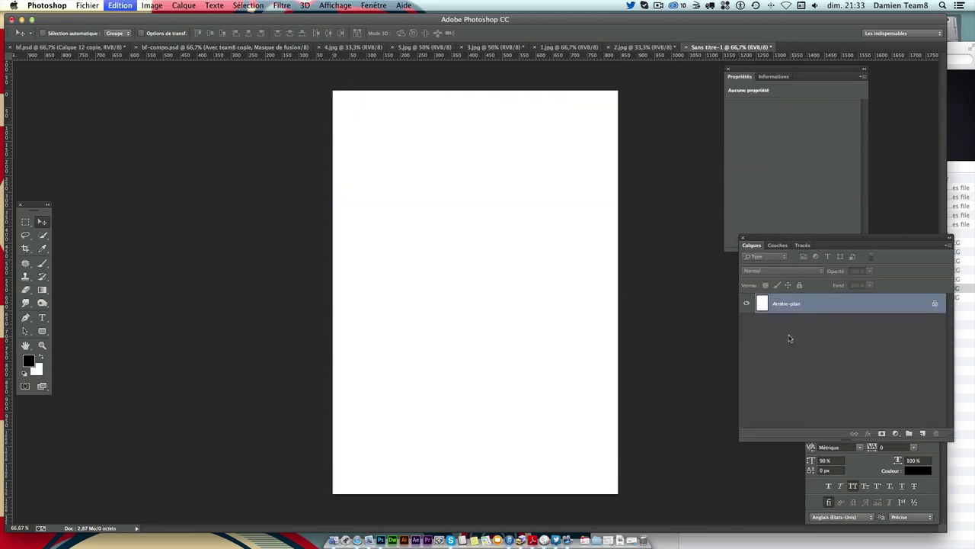
pyautogui.press('super+v')
# Step: Open the Filter menu and close it without applying a filter
pyautogui.press('super+f')
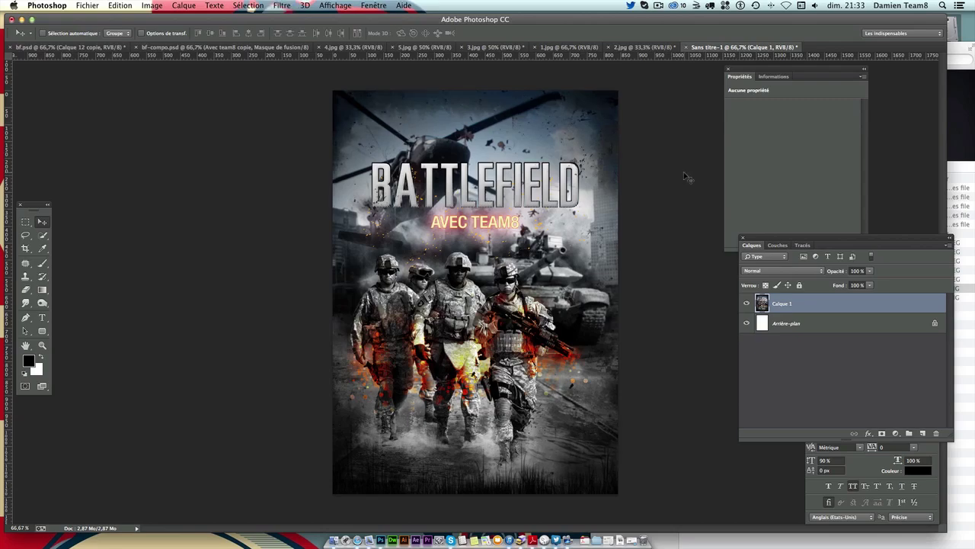
pyautogui.click(304, 5)
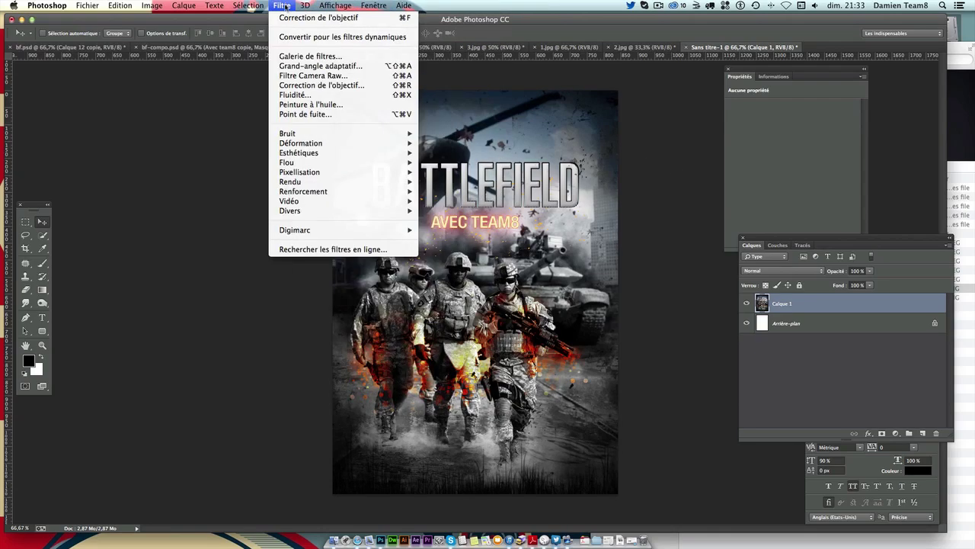
pyautogui.click(282, 5)
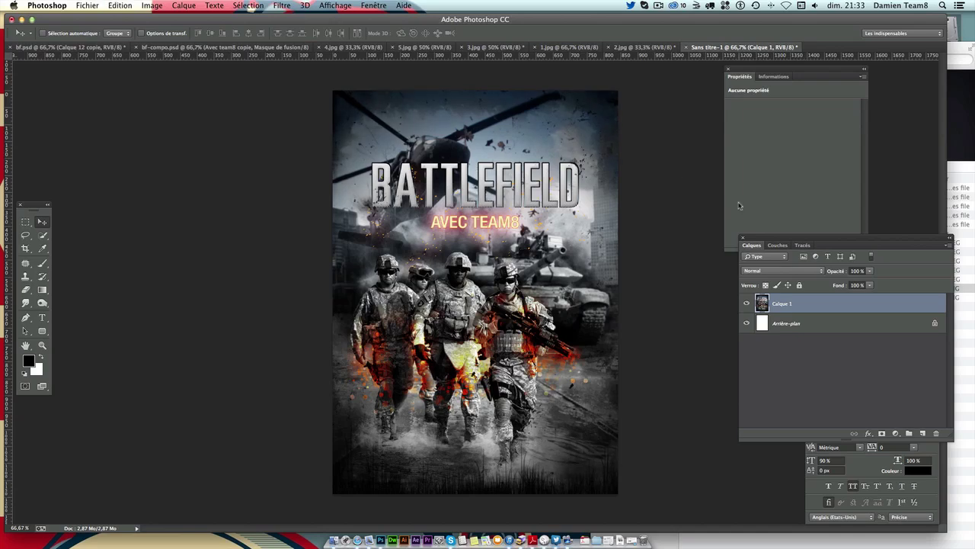
# Step: Apply Levels with input values 0, 1,06 and 223 to the pasted poster
pyautogui.press('super+l')
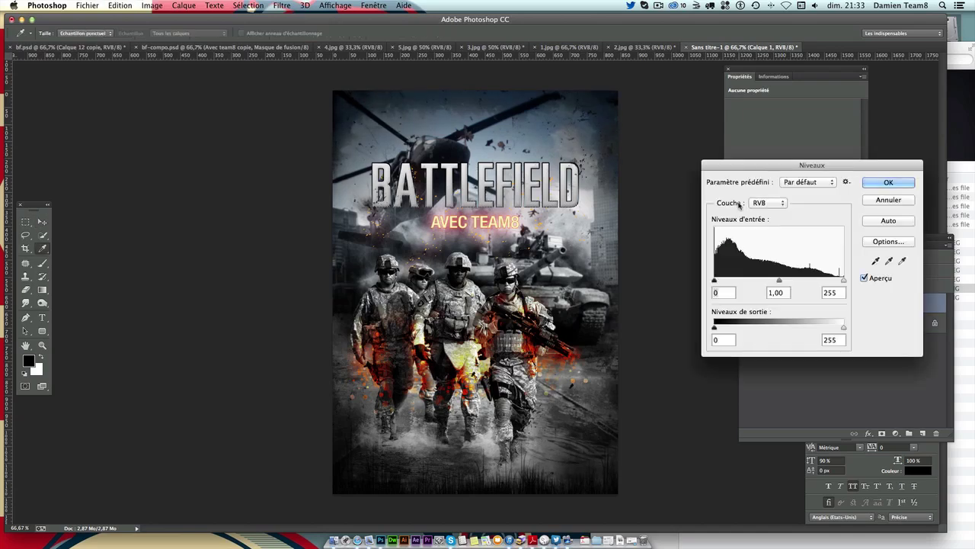
pyautogui.moveTo(843, 281); pyautogui.dragTo(828, 283)
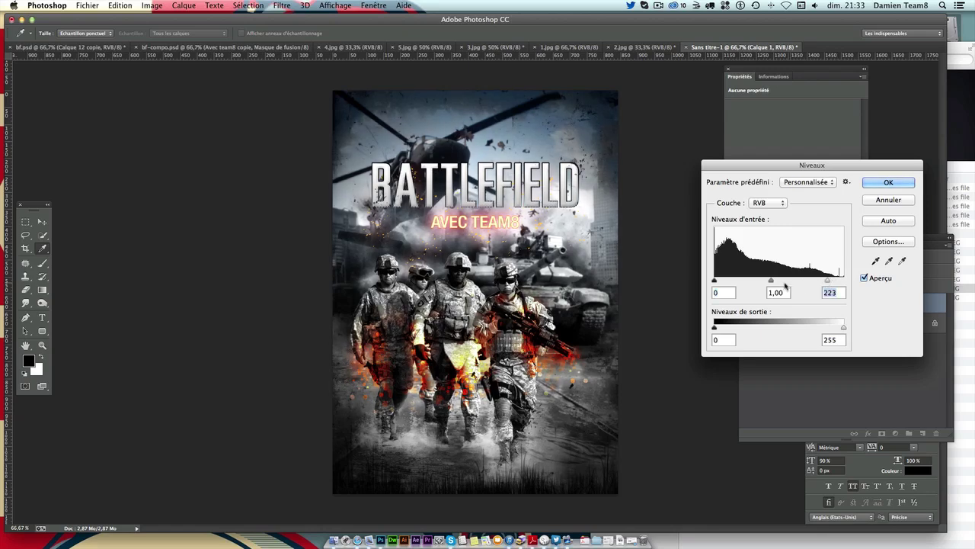
pyautogui.moveTo(771, 281); pyautogui.dragTo(714, 284)
pyautogui.press('Return')
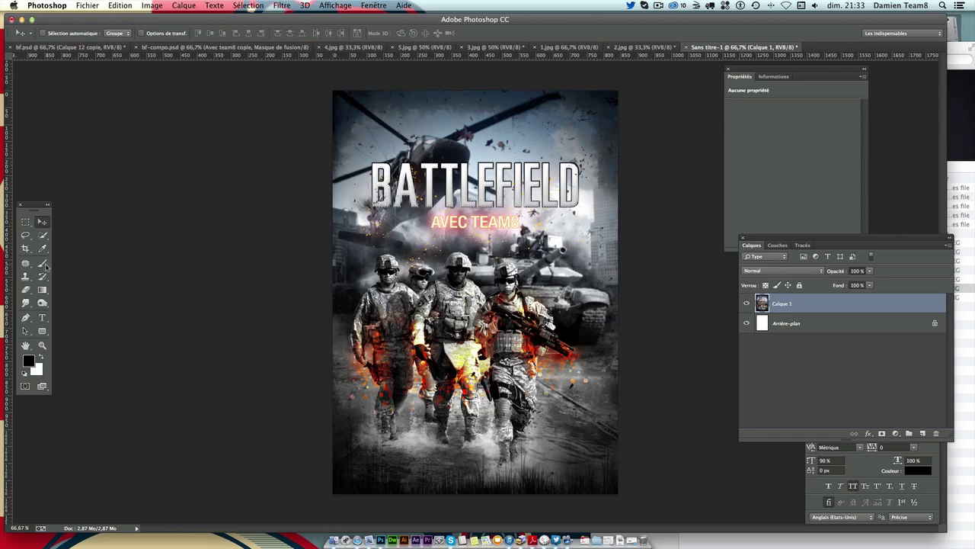
# Step: Burn across AVEC TEAM8 with the Burn tool at about 9% exposure
pyautogui.press('o')
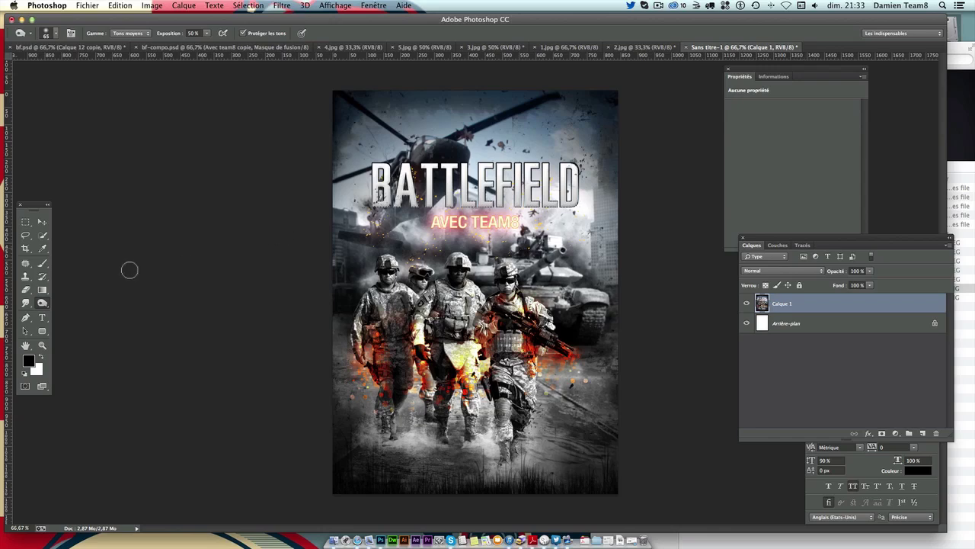
pyautogui.click(43, 305)
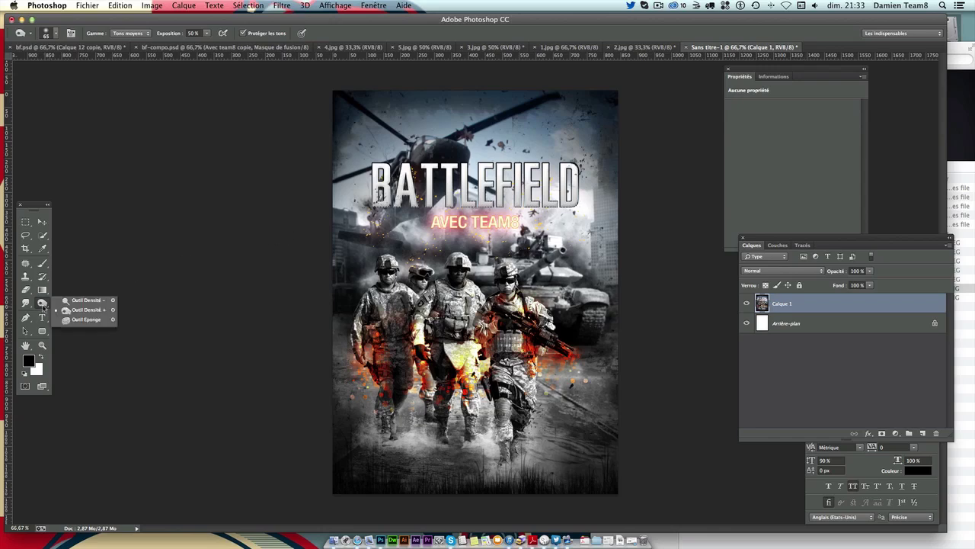
pyautogui.click(86, 309)
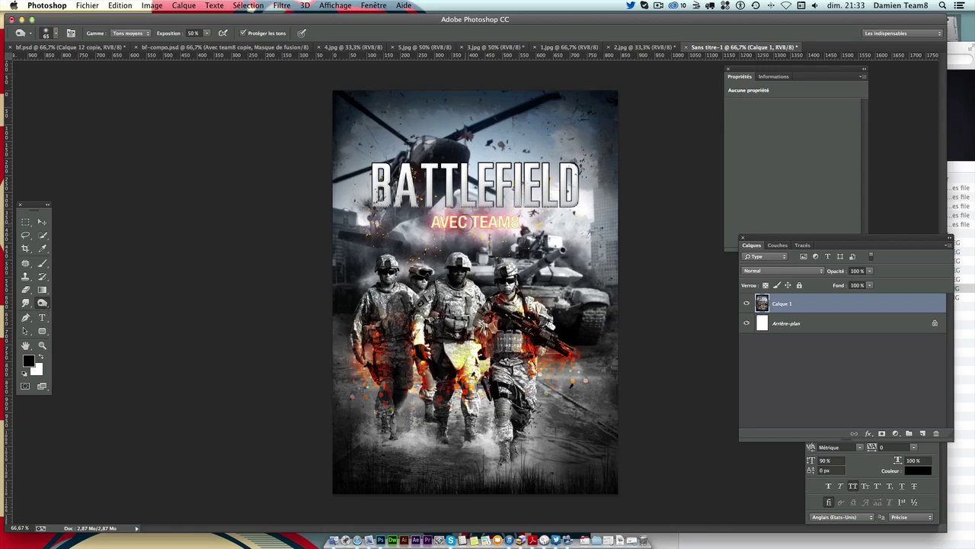
pyautogui.hotkey('ctrl', 'z')
pyautogui.click(206, 33)
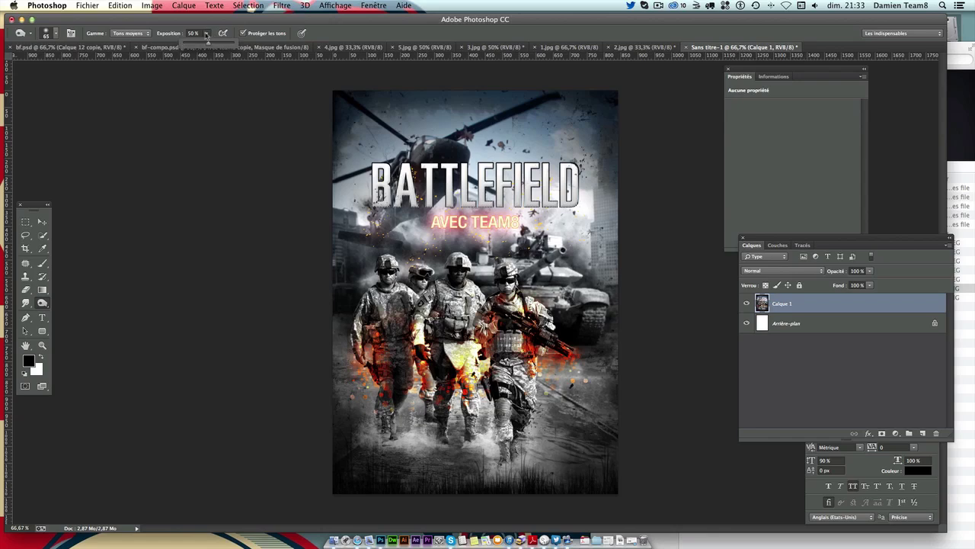
pyautogui.moveTo(191, 48); pyautogui.dragTo(188, 49)
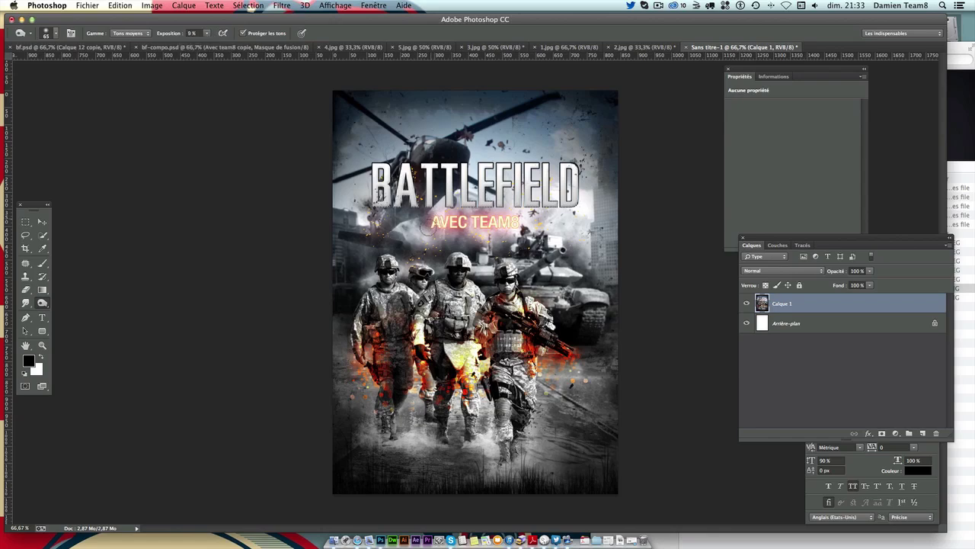
pyautogui.moveTo(432, 229); pyautogui.dragTo(503, 221)
pyautogui.click(42, 221)
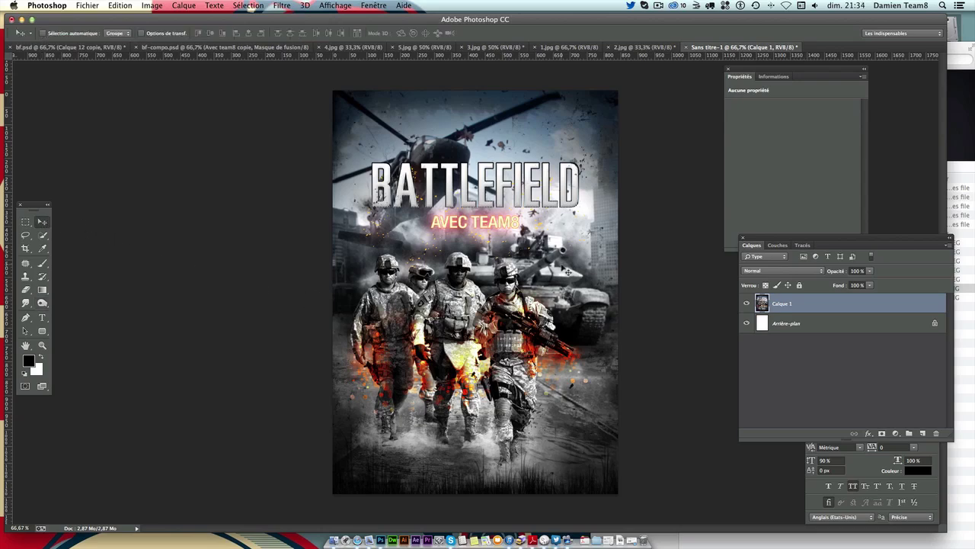